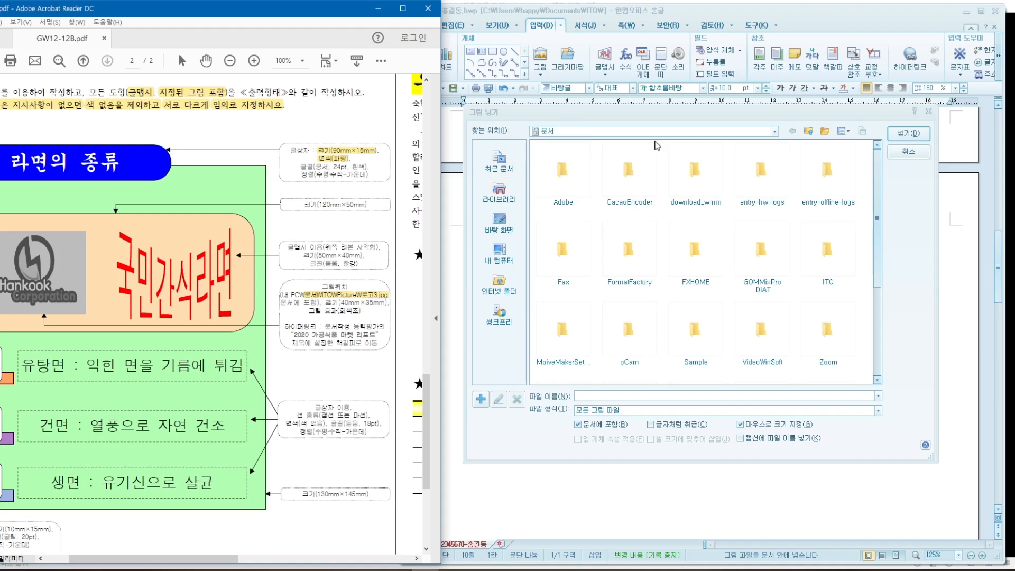
Step: Open the Picture folder inside the ITQ folder as the source for the picture
left_click(832, 259)
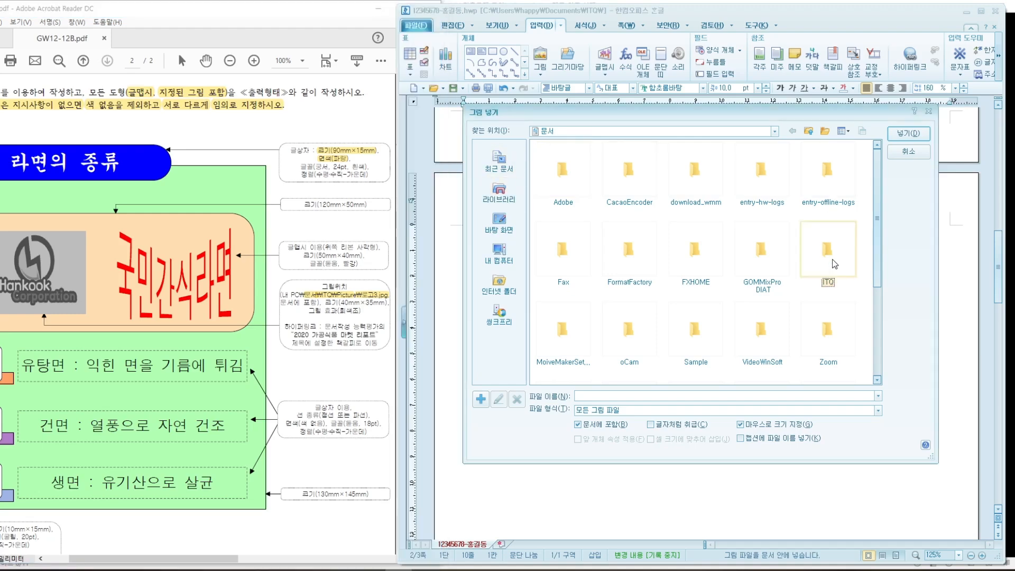
double_click(833, 259)
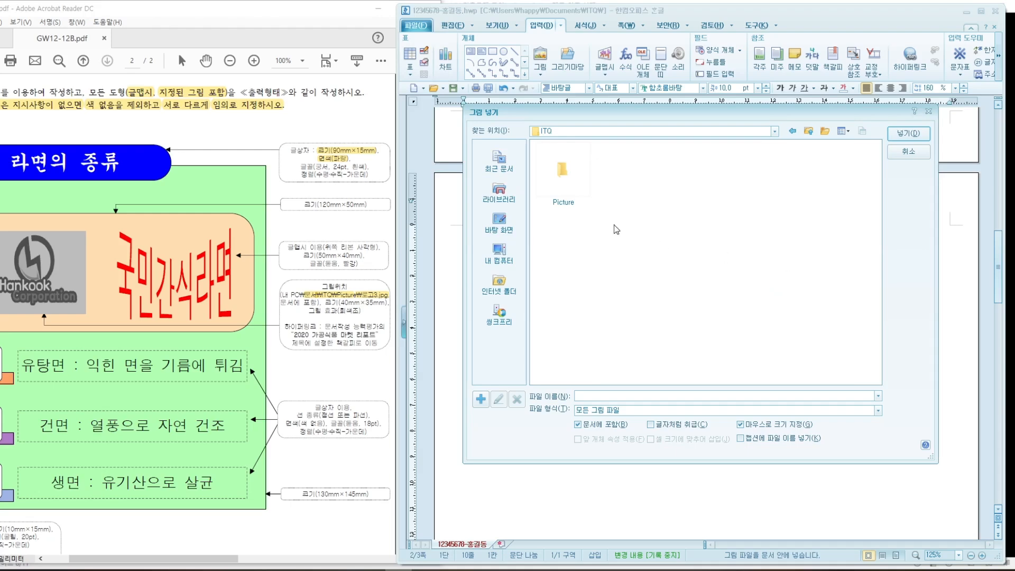
double_click(563, 176)
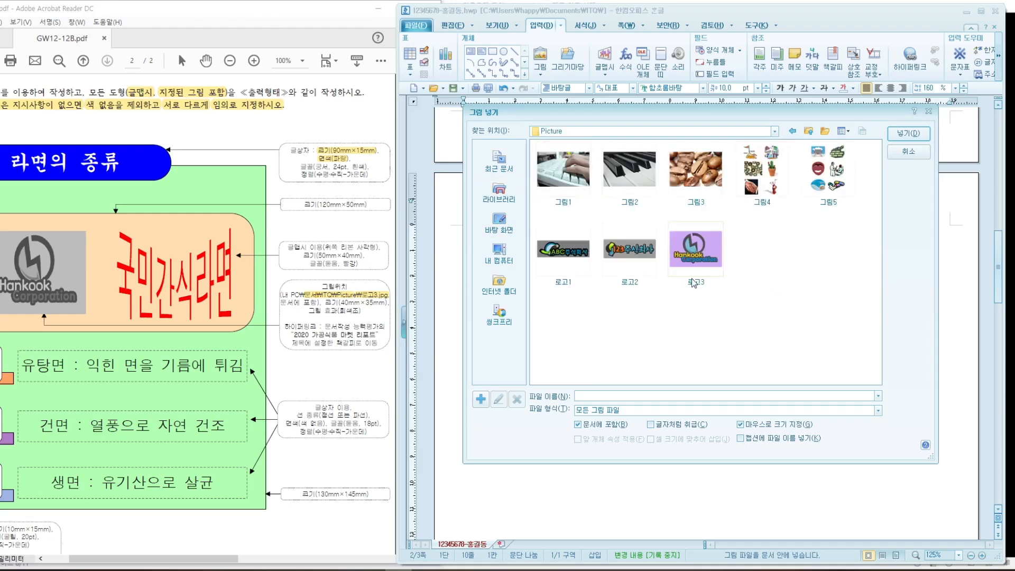
Step: Show the Picture folder's files in detailed view, and return to the small-picture view
left_click(846, 131)
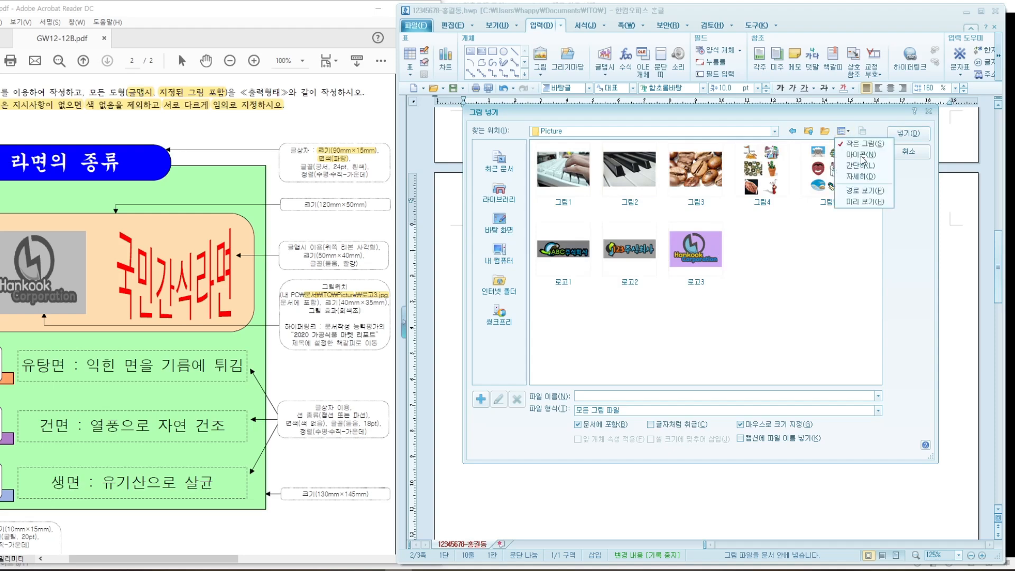
left_click(864, 182)
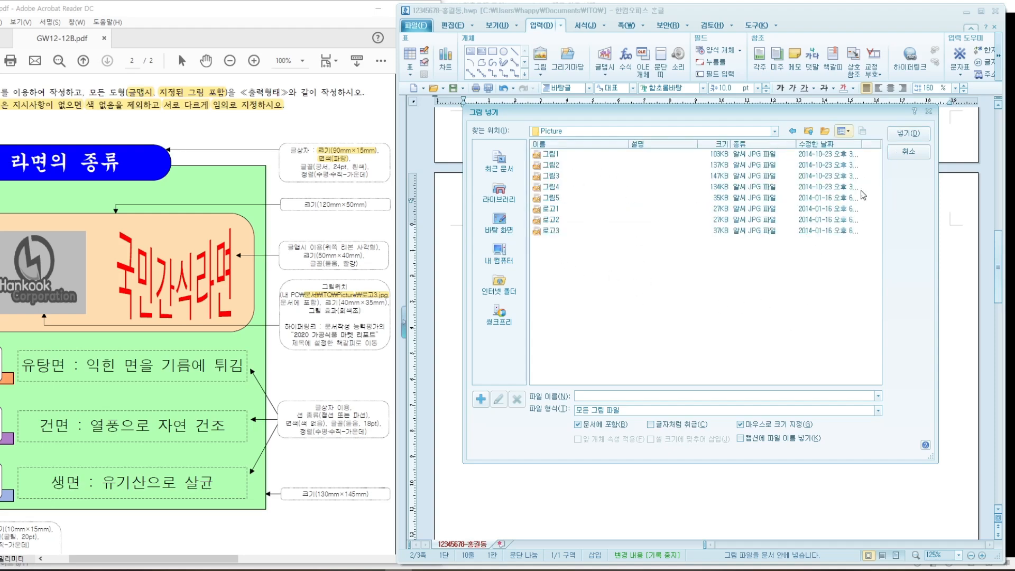
left_click(846, 131)
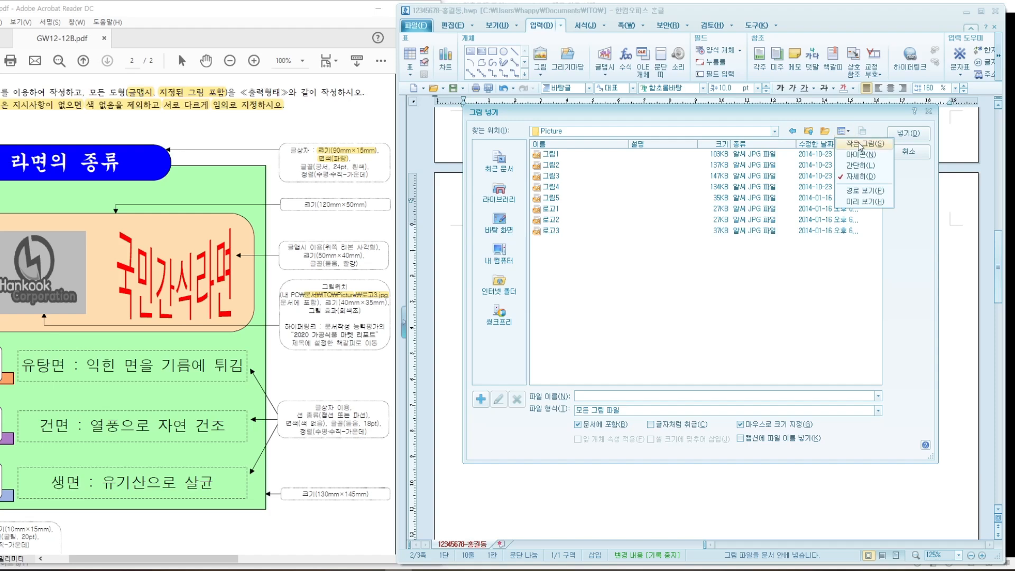
left_click(856, 143)
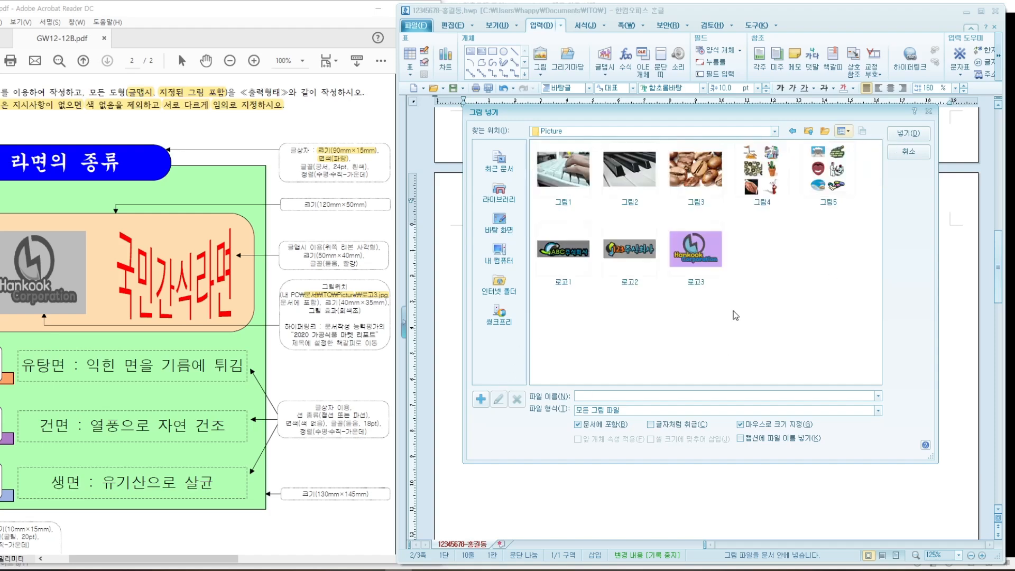
Step: Insert the 로고3 picture, embedded in the document, at about 54 × 38 mm below the blue 라면의 종류 title box
left_click(710, 250)
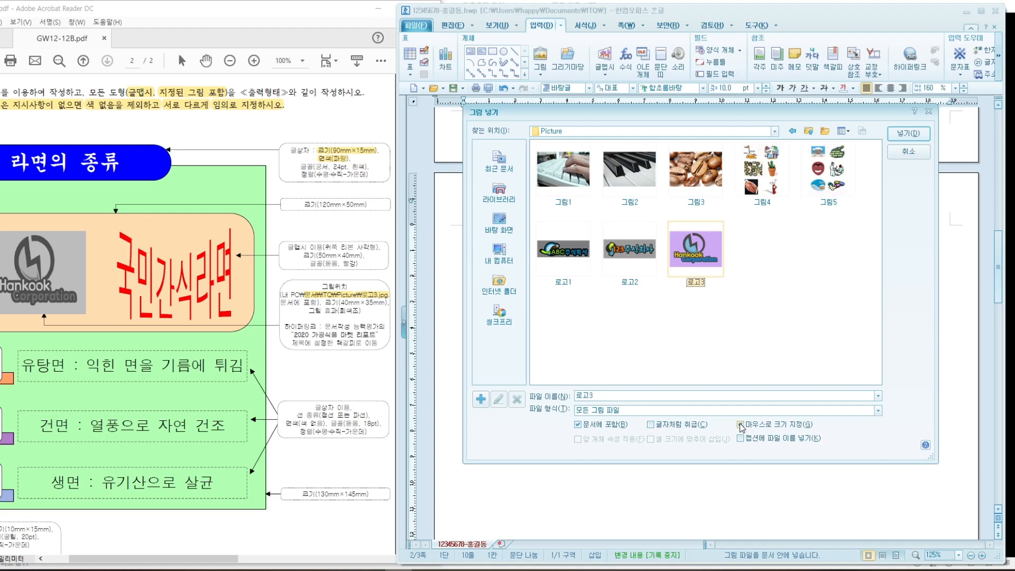
left_click(910, 132)
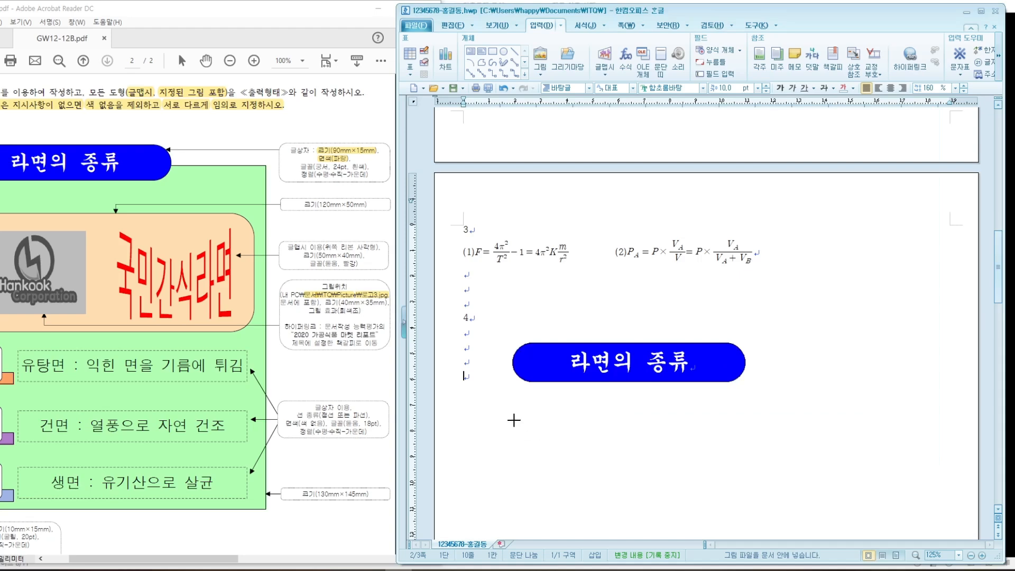
left_click_drag(514, 408, 629, 505)
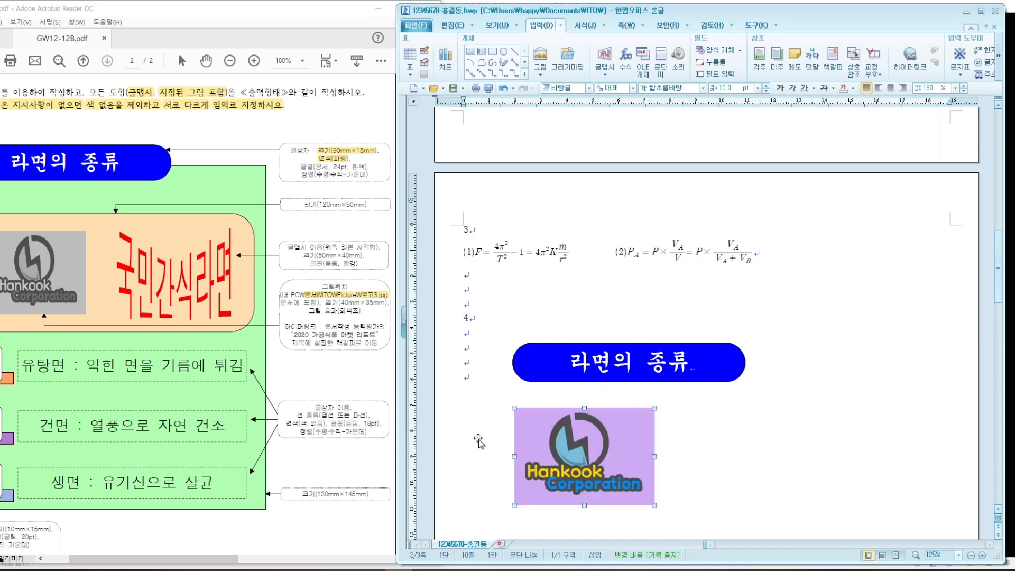
scroll(678, 316, "down", 5)
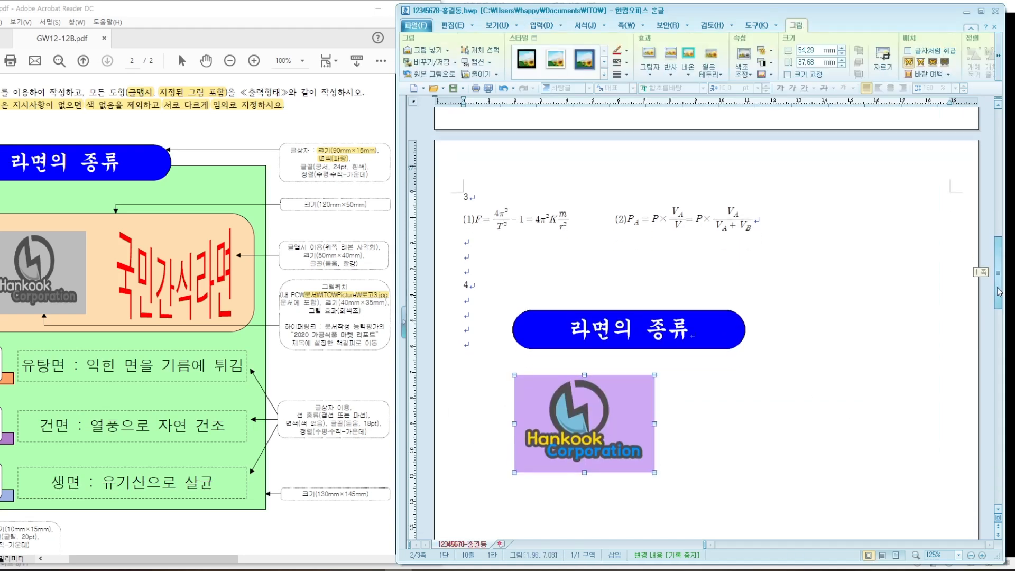
left_click_drag(571, 322, 578, 337)
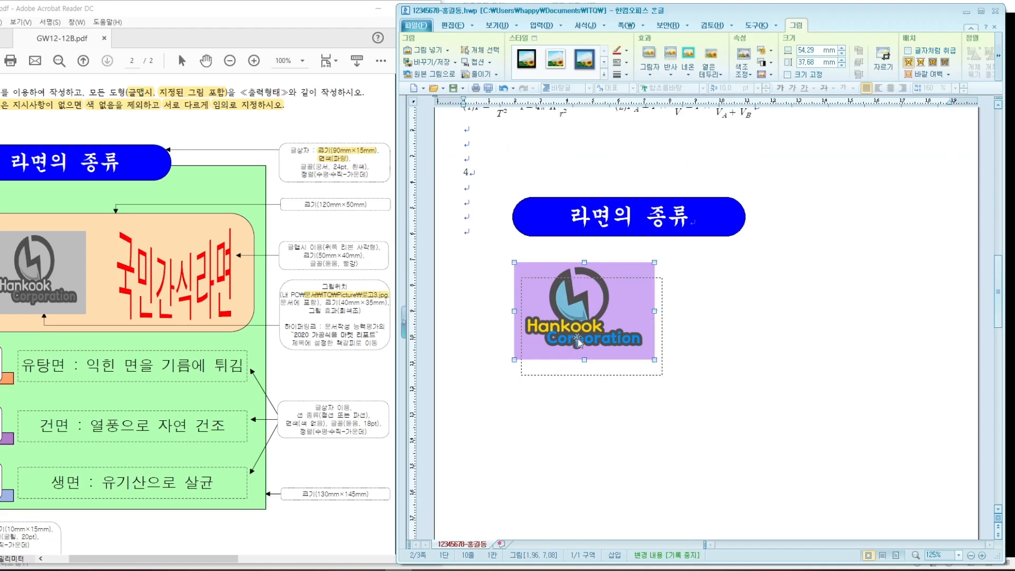
Step: Switch to the PDF in Acrobat Reader and highlight the picture's 문서에 포함, 크기(40mm×35mm) and 그림 효과(회색조) requirements
left_click(283, 303)
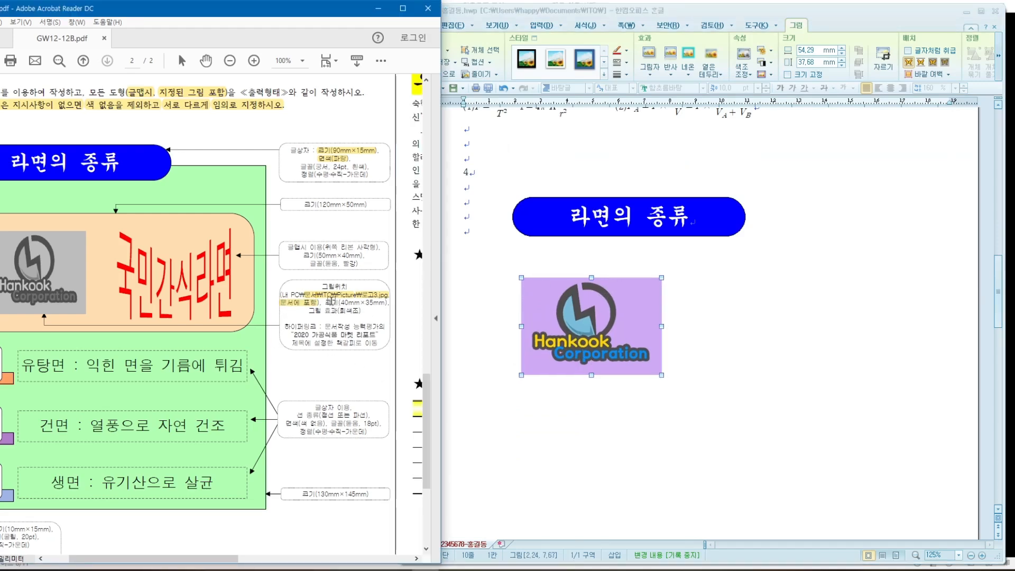
left_click_drag(325, 302, 360, 311)
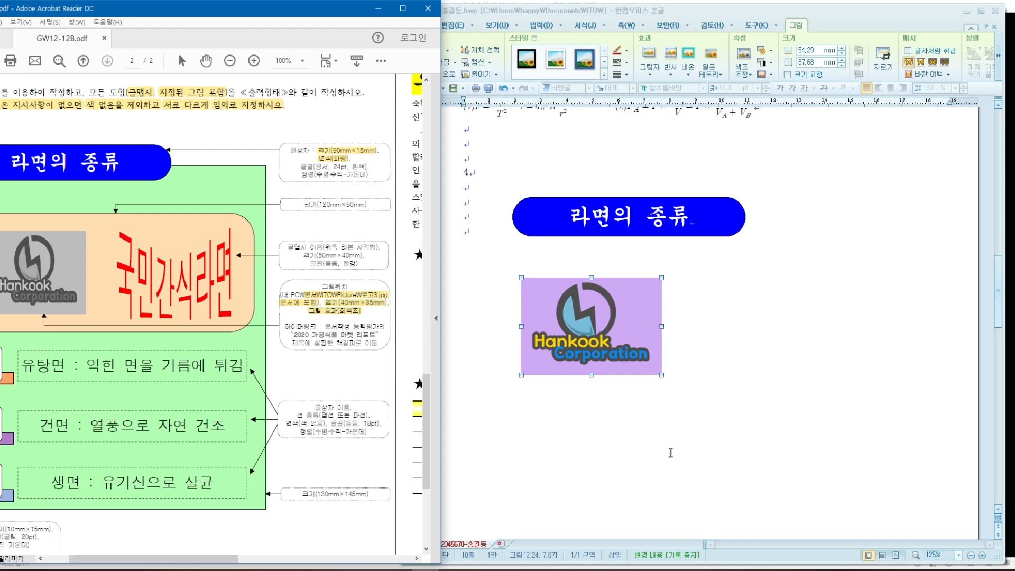
Step: Back in the Hangul document, set the logo picture's width to 40 mm and height to 35 mm, and lock its size
left_click(642, 340)
double_click(643, 340)
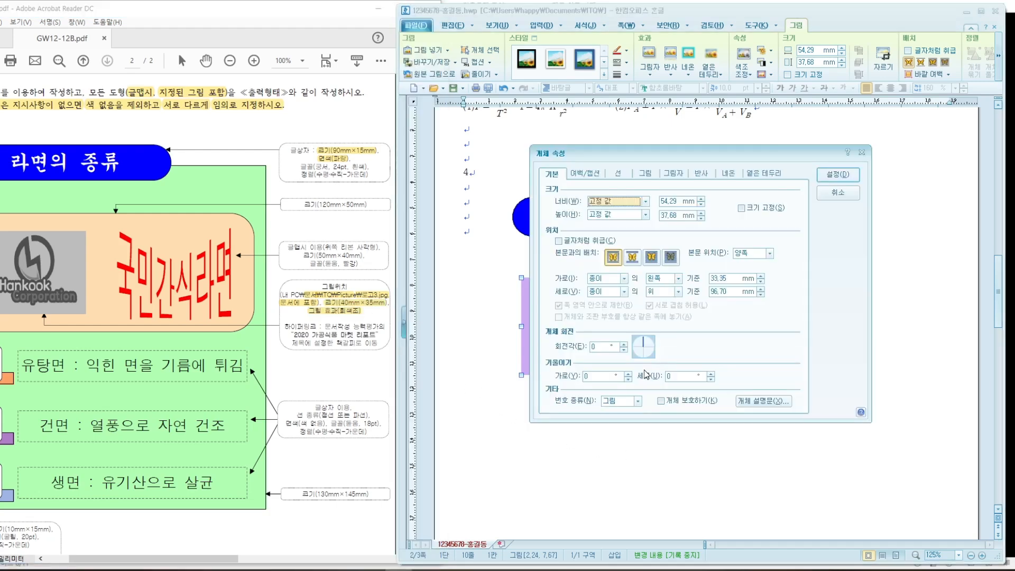
left_click_drag(631, 149, 680, 142)
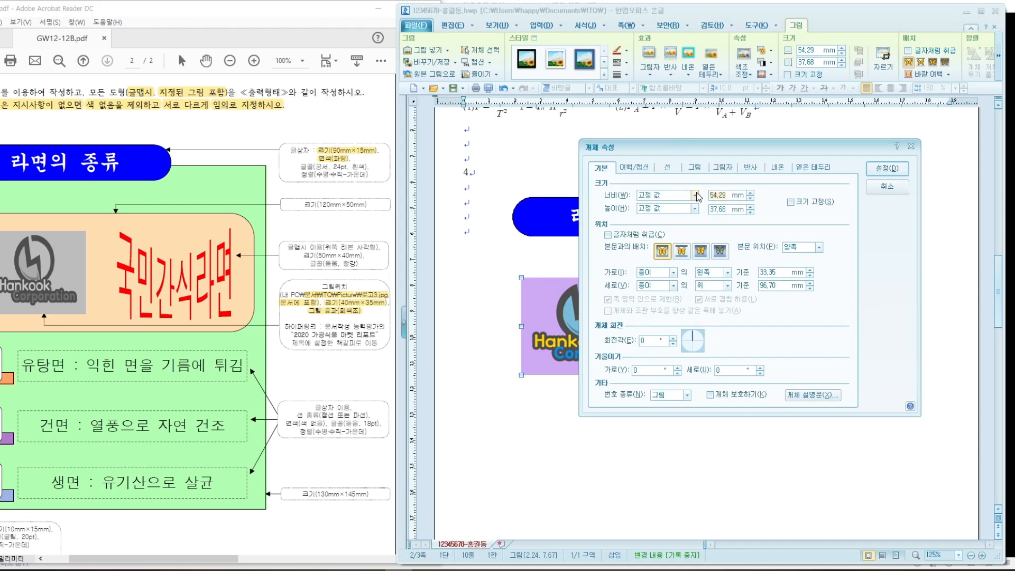
type("40")
left_click_drag(729, 210, 701, 207)
type("35")
left_click(791, 203)
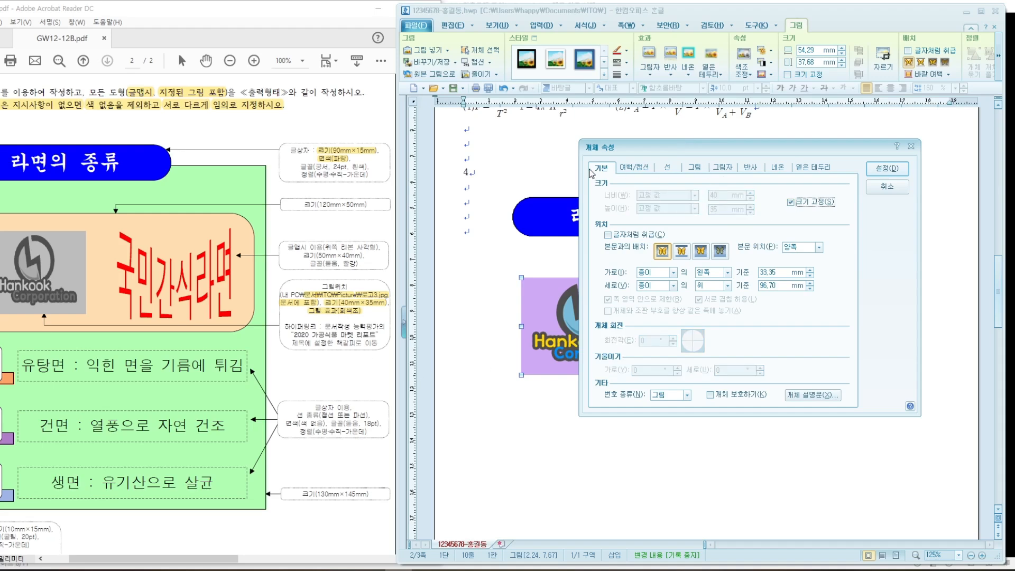
Step: Apply the 회색조 (grayscale) effect to the logo picture and shift it slightly right and down below the title box
left_click(695, 167)
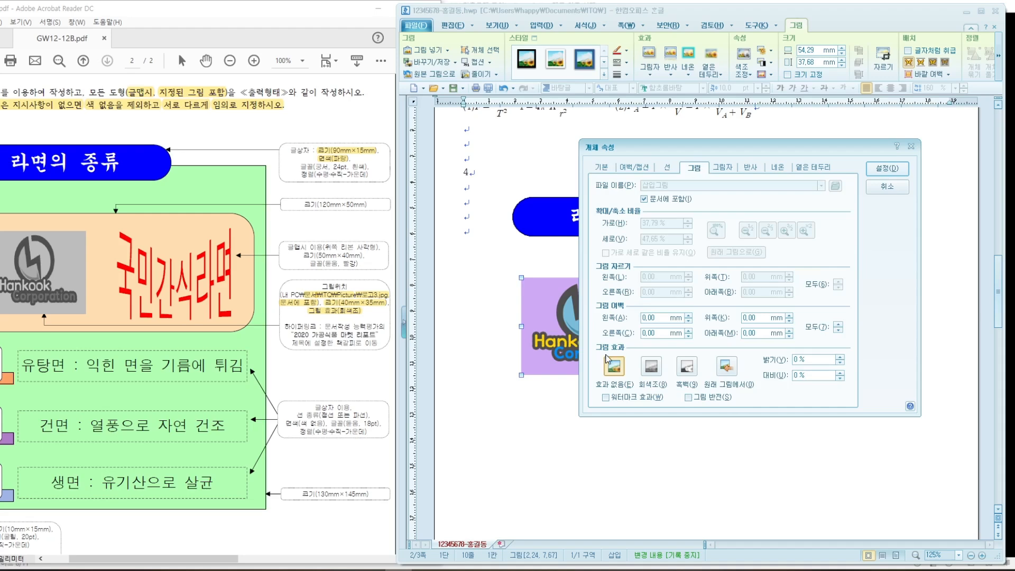
left_click(656, 370)
left_click(887, 168)
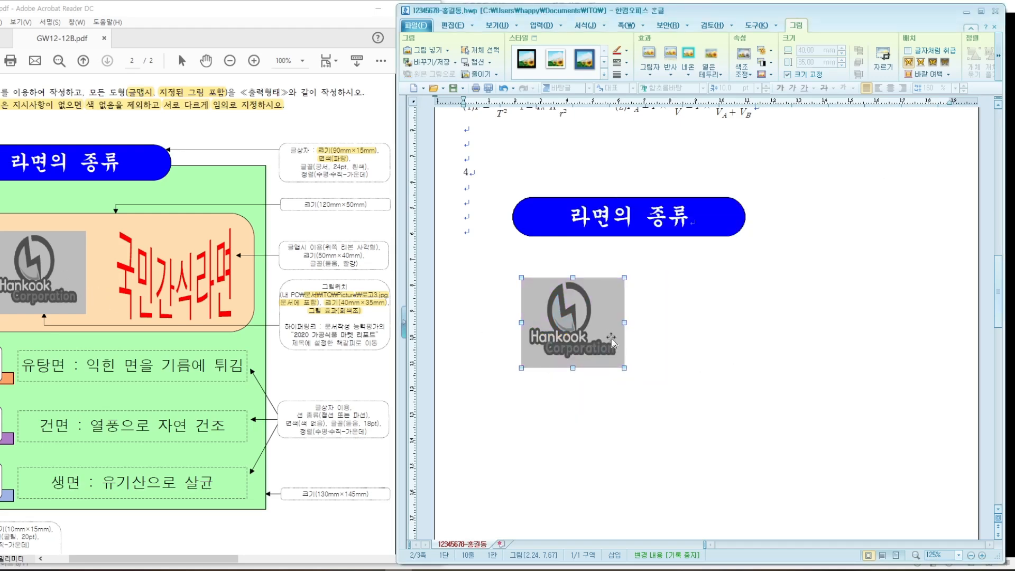
mouse_move(611, 339)
left_mouse_down()
mouse_move(626, 358)
mouse_move(626, 345)
left_mouse_up()
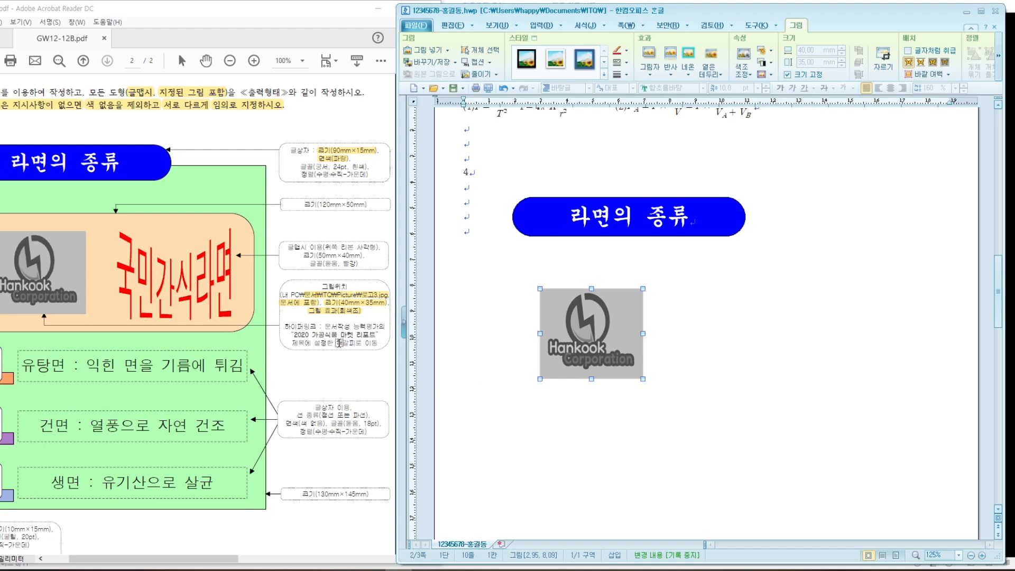
Step: Highlight 하이퍼링크 in the PDF's picture requirements and examine the bookmark instruction for the report title in the adjoining section
left_click(287, 326)
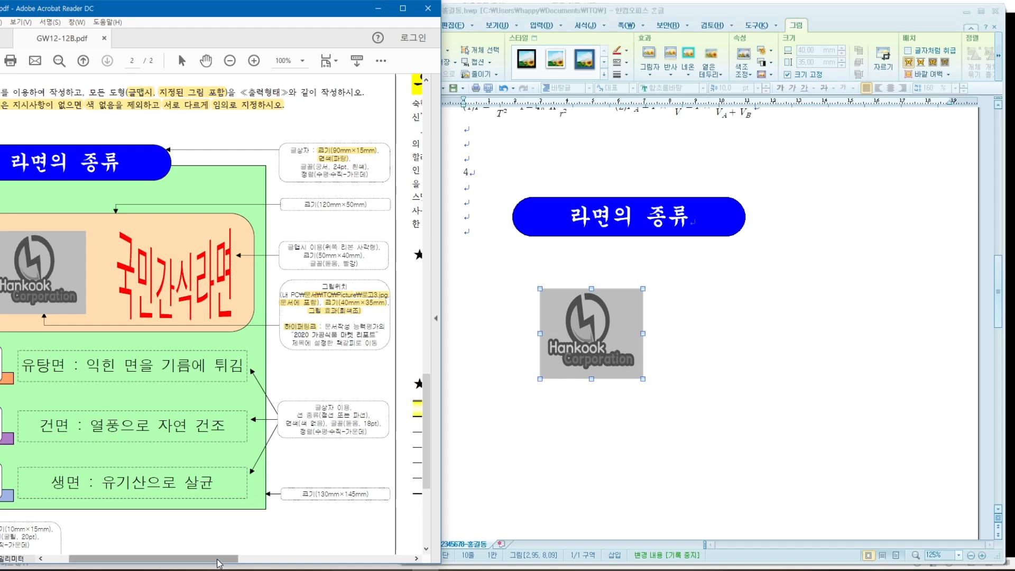
left_click_drag(218, 558, 325, 563)
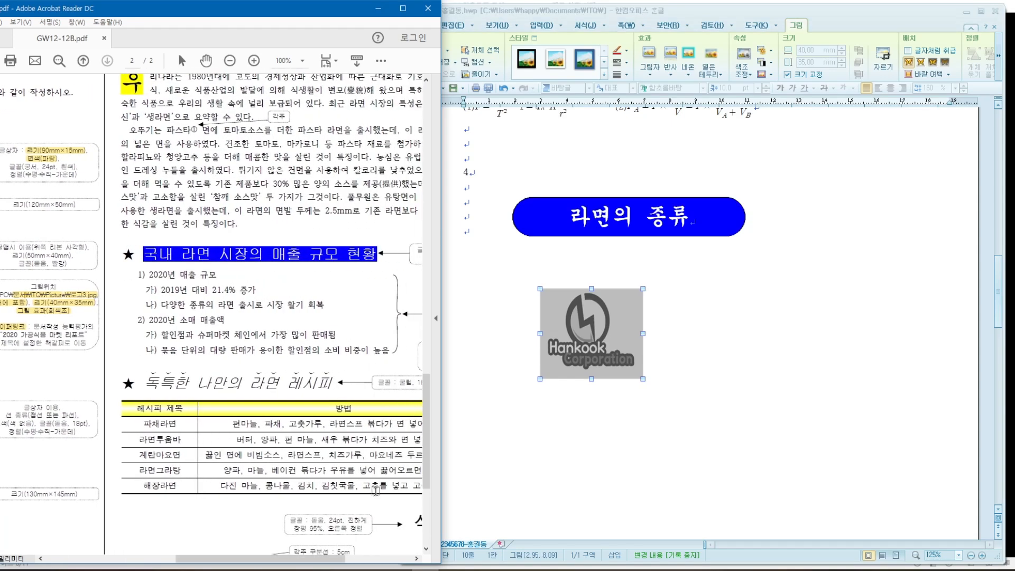
left_click_drag(428, 457, 433, 382)
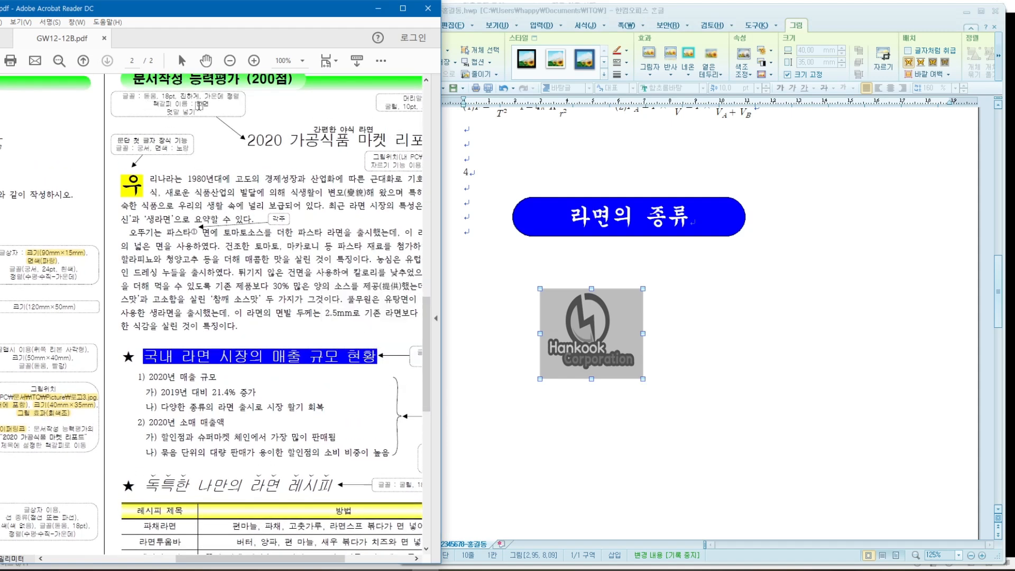
left_click_drag(270, 564, 159, 552)
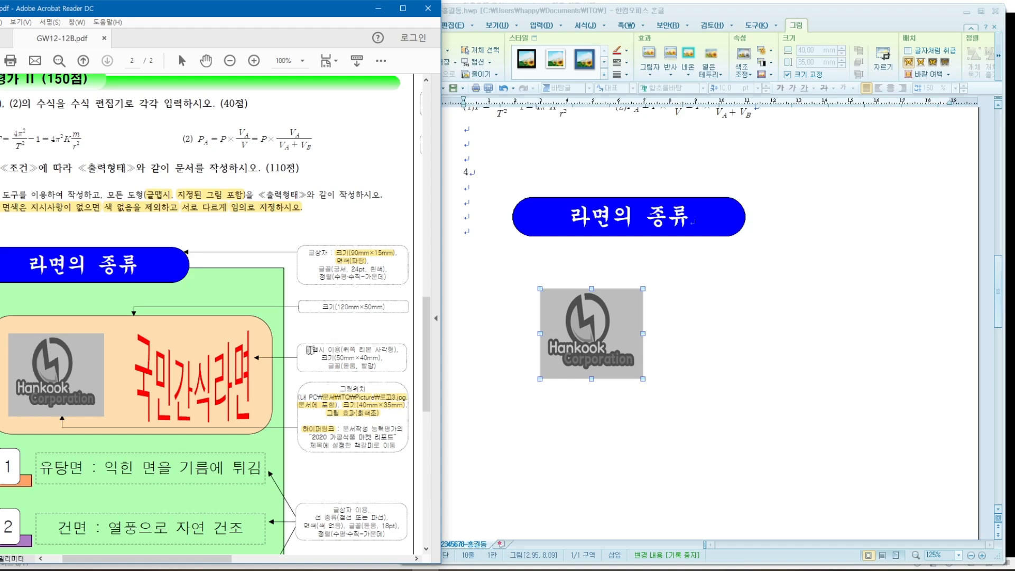
Step: Start a 글맵시 (word art) object at the empty line beside the title box, with the content 국민간식라면
left_click(473, 234)
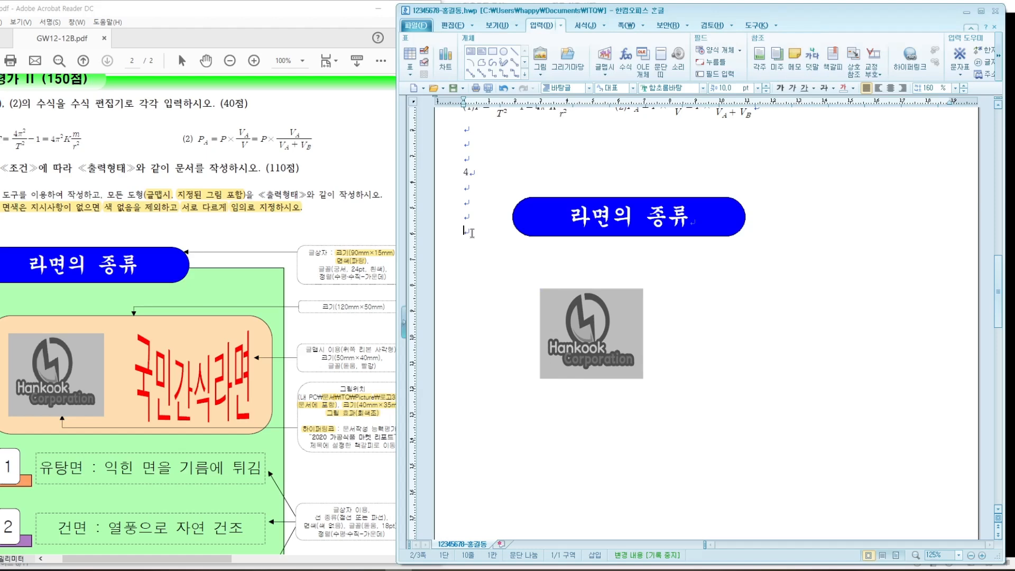
left_click_drag(206, 563, 230, 563)
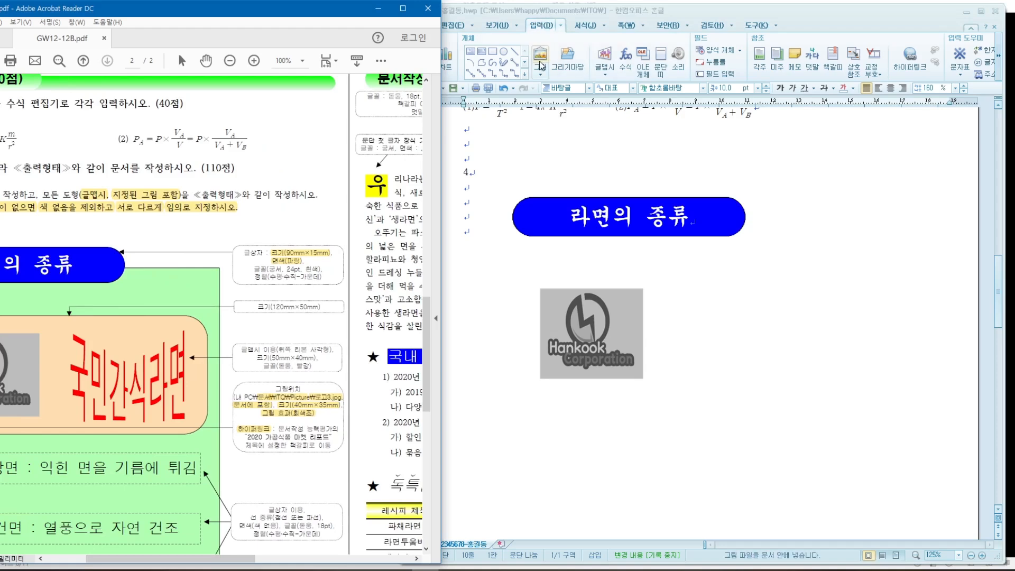
left_click(610, 59)
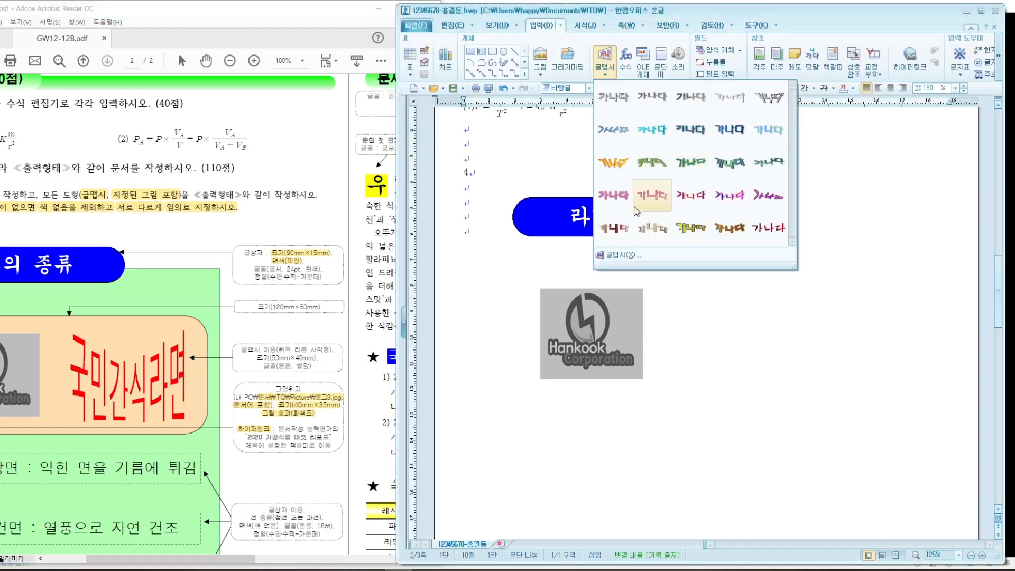
left_click(622, 256)
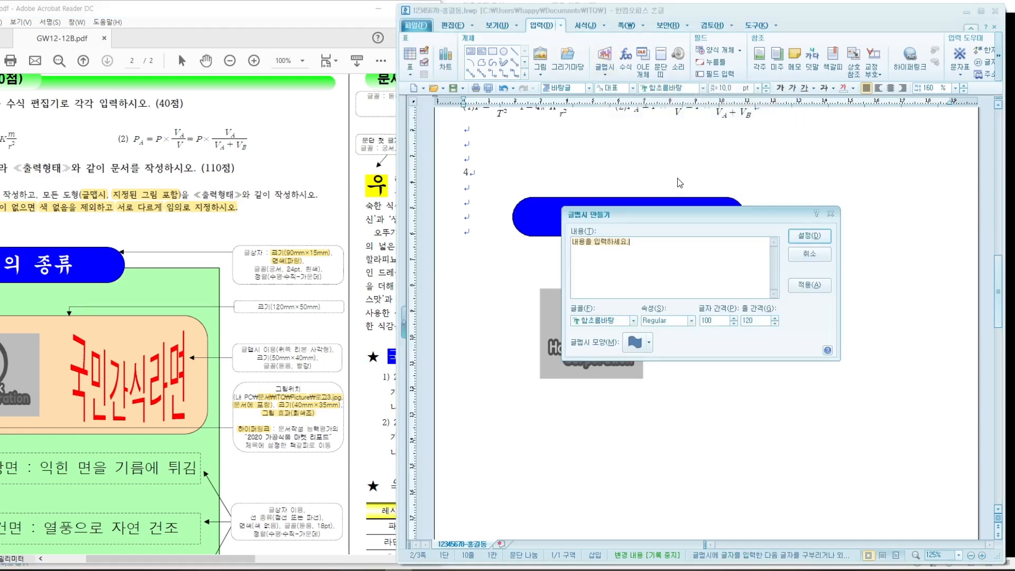
left_click_drag(682, 216, 737, 354)
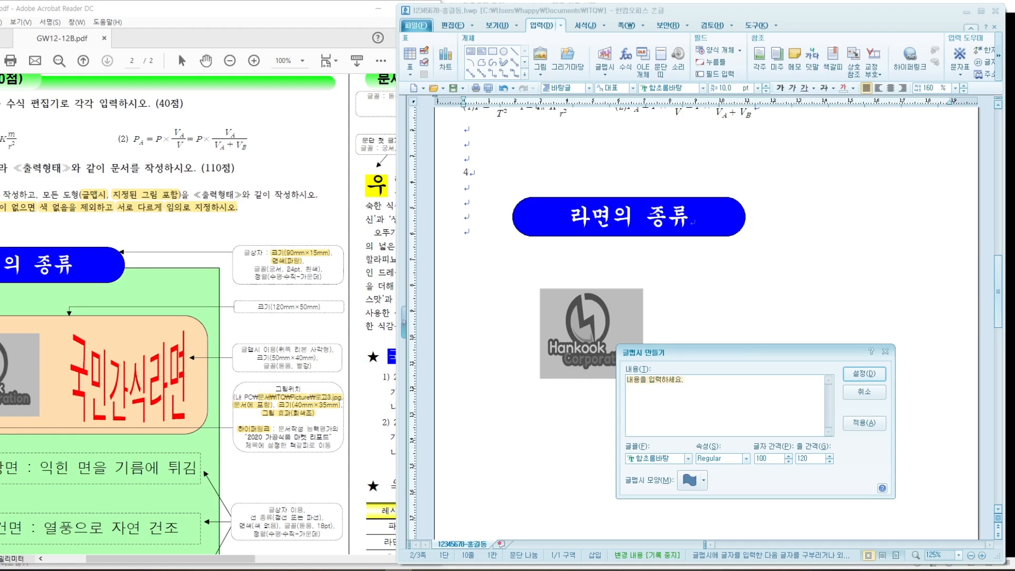
type("국ㅁ")
left_click_drag(781, 352, 771, 254)
Step: Highlight the 위쪽 리본 사각형 requirement in the PDF and set the word art's shape to 위쪽 리본 사각형
left_click(290, 350)
left_click_drag(290, 350, 320, 353)
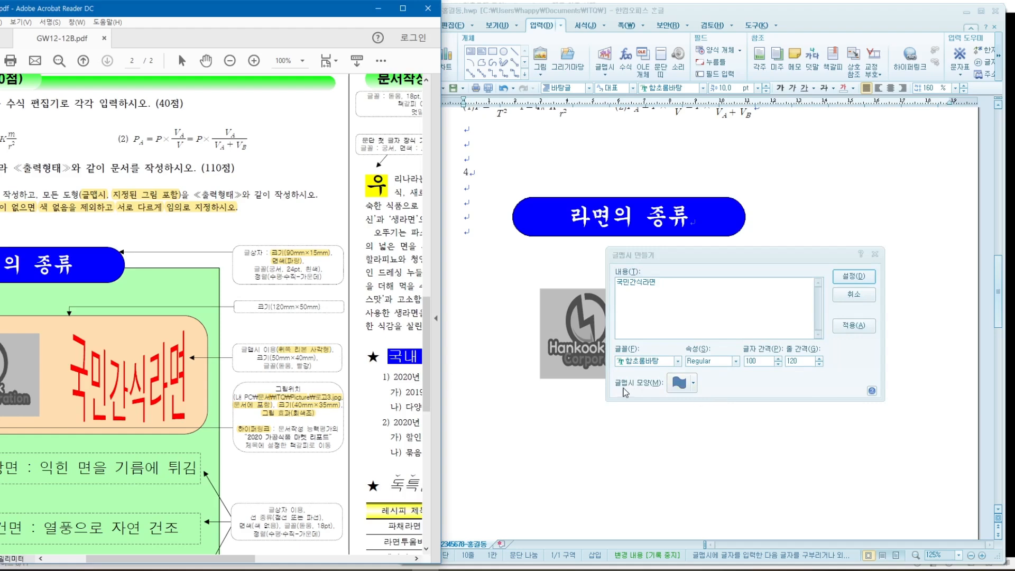
left_click(693, 384)
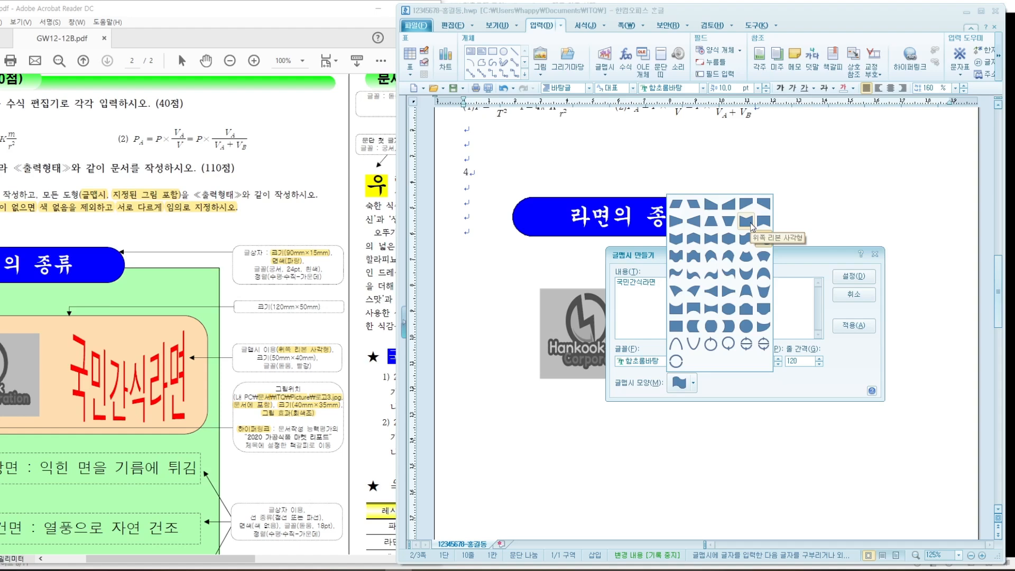
left_click(746, 222)
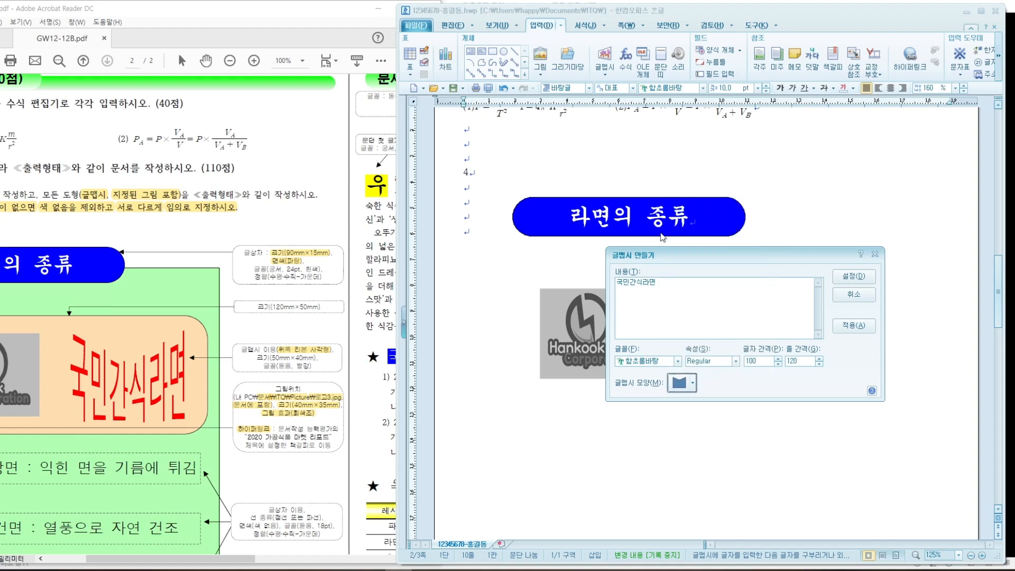
Step: Highlight the 돋움 font requirement in the PDF and insert the word art in 돋움, placed to the right of the logo picture
left_click(266, 366)
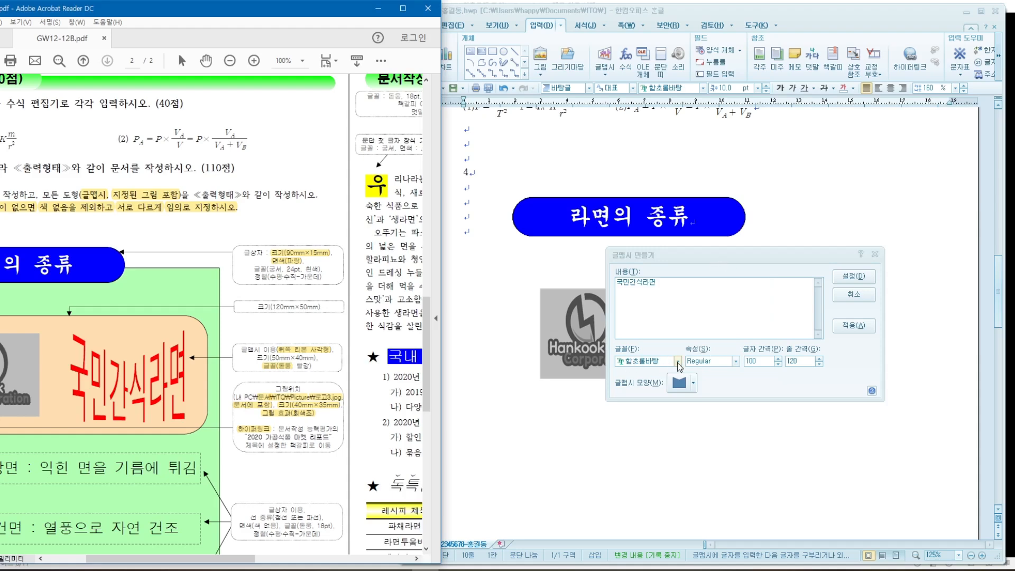
left_click(678, 362)
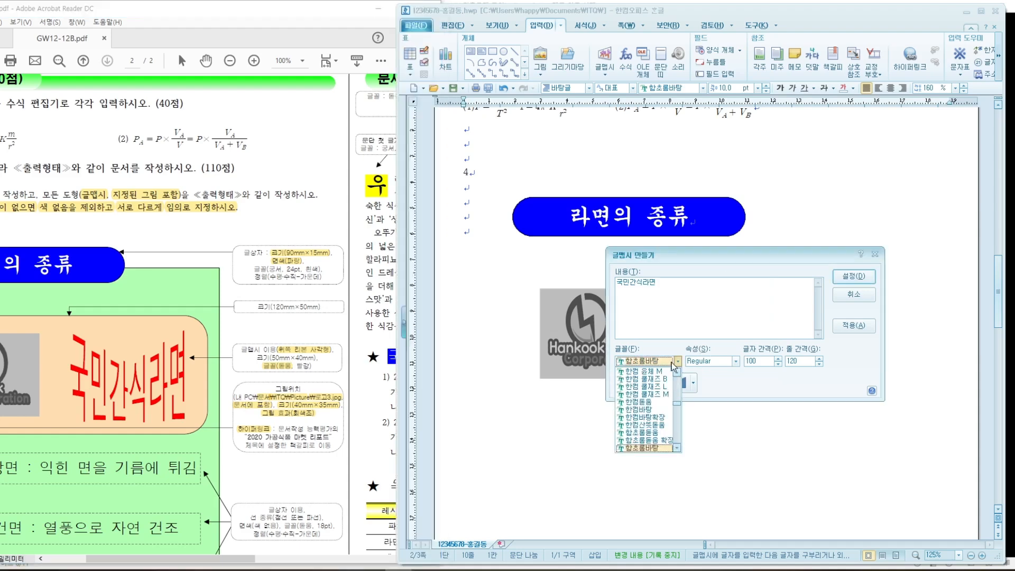
type("돋움")
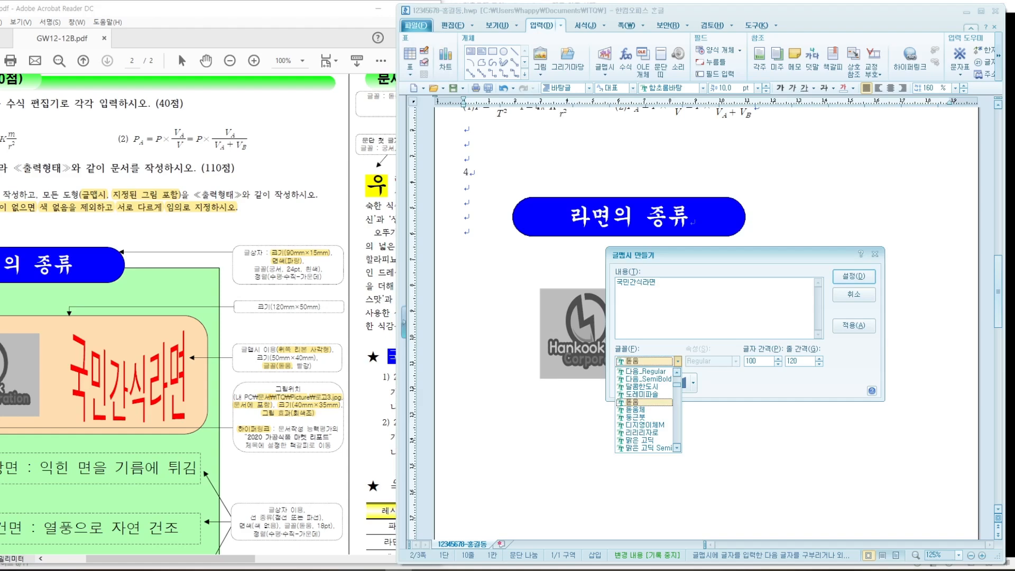
left_click(638, 402)
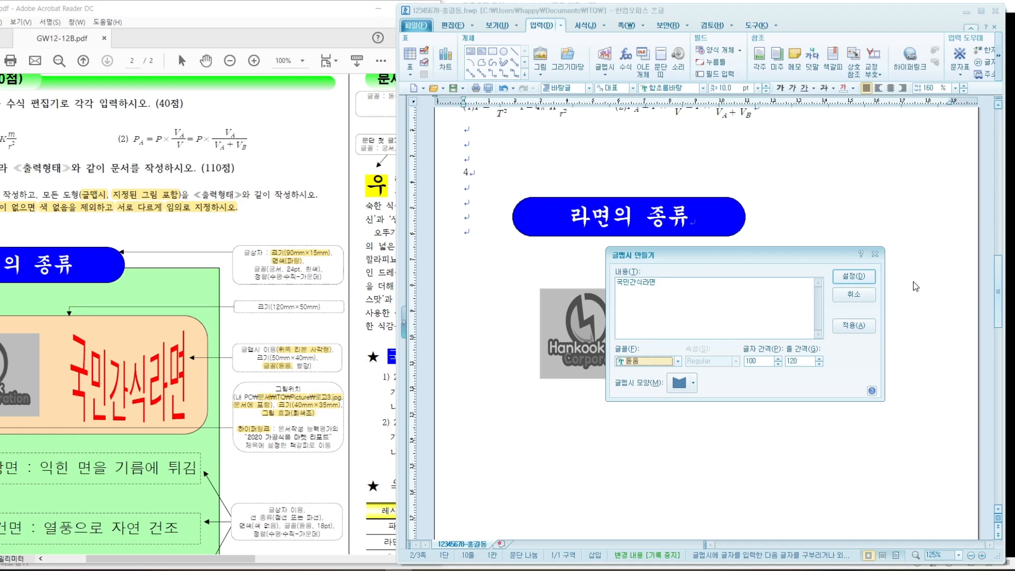
left_click(860, 279)
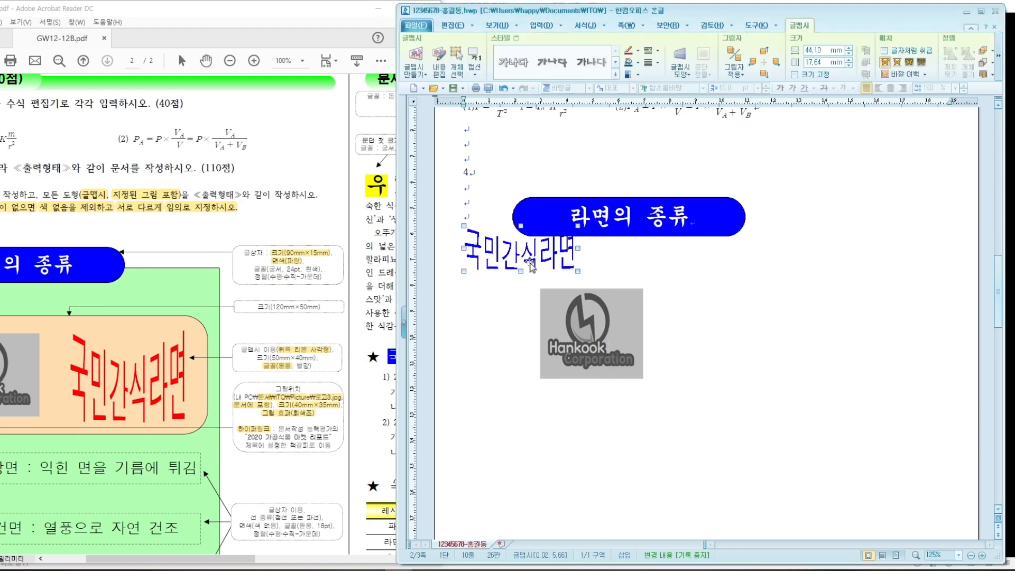
left_click_drag(530, 263, 725, 330)
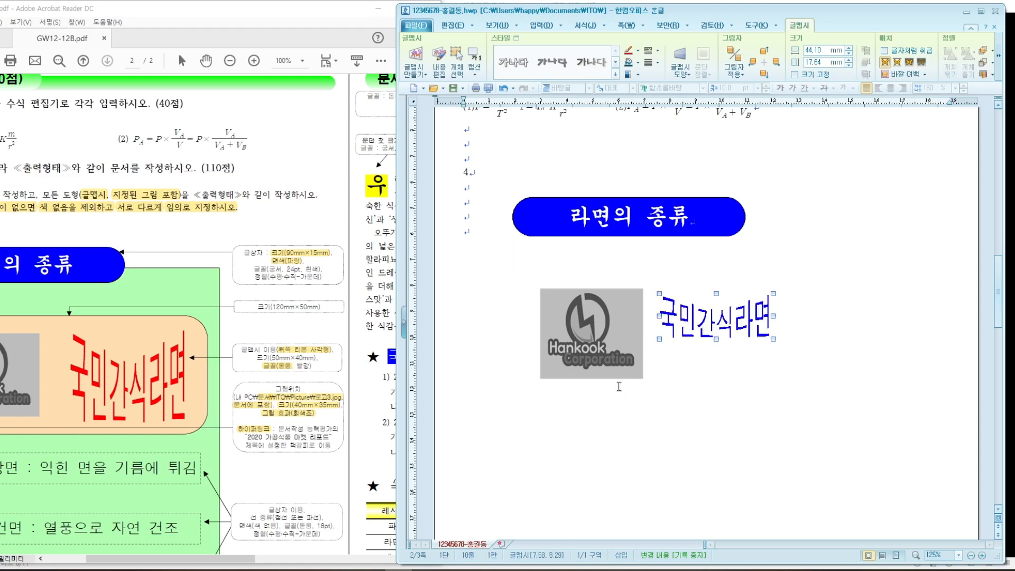
Step: Highlight the word art's size requirement in the PDF and fix its size at 50 mm wide by 40 mm high
double_click(752, 320)
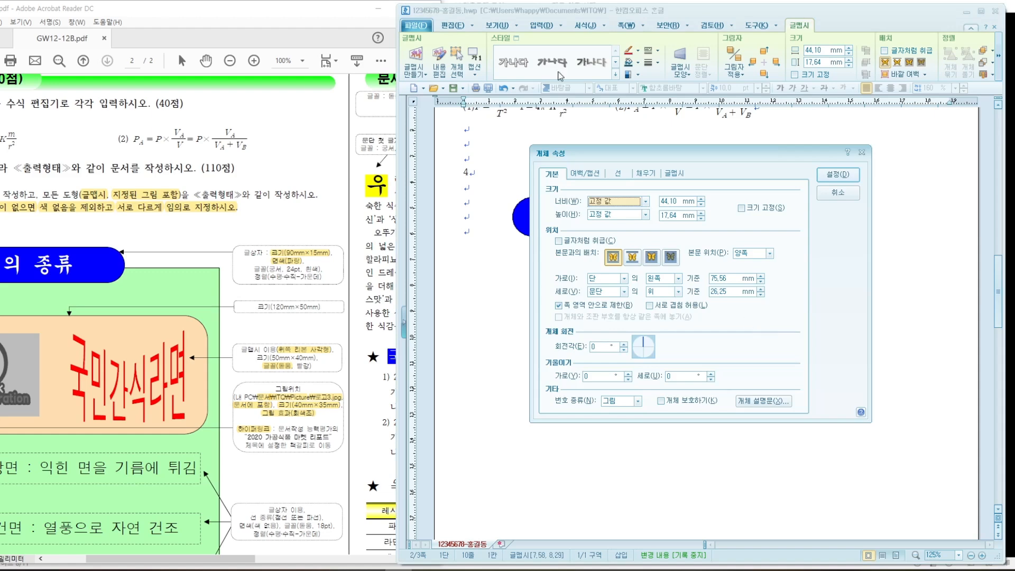
left_click_drag(642, 156, 803, 320)
left_click_drag(802, 397, 681, 373)
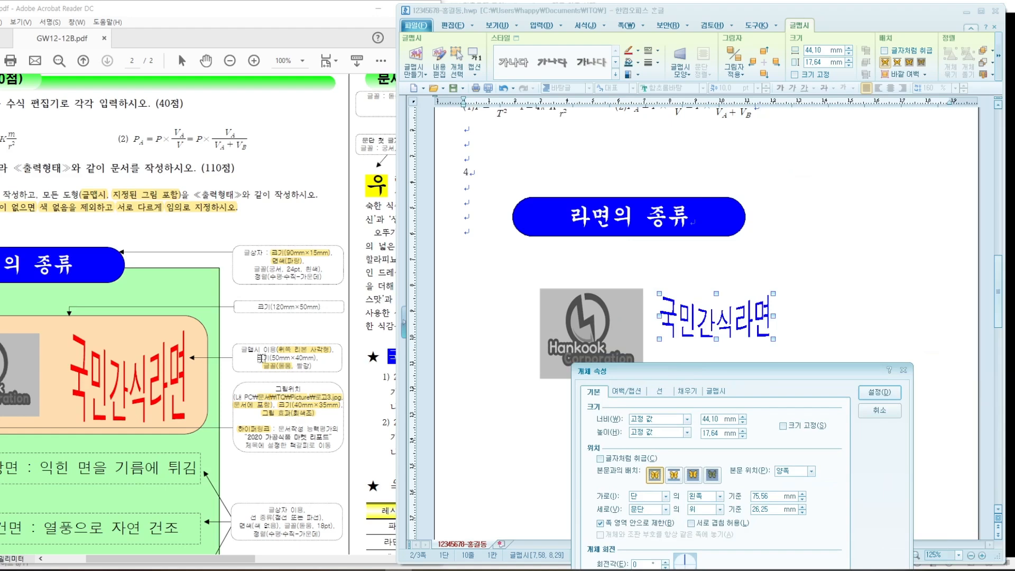
left_click_drag(258, 358, 315, 358)
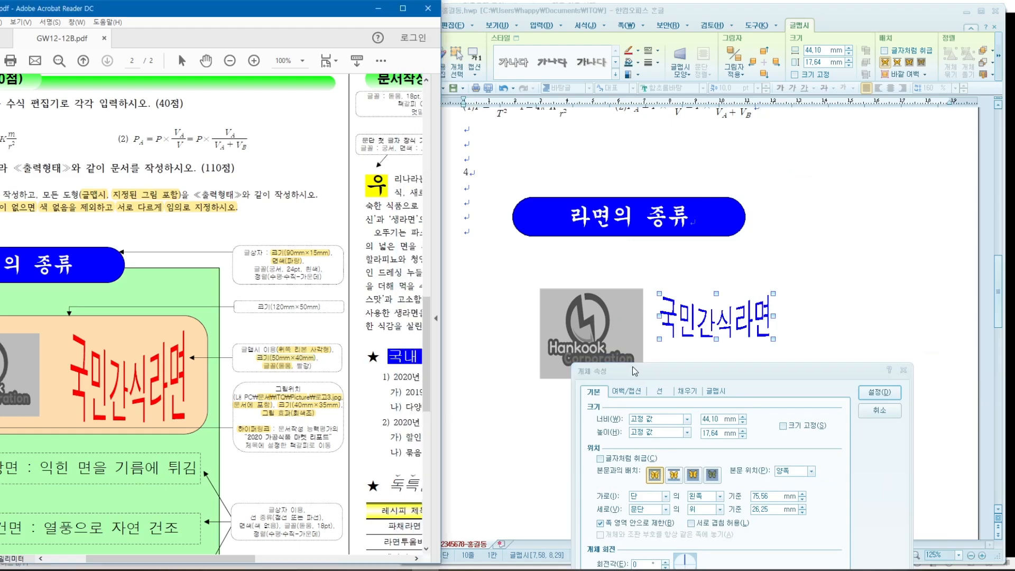
left_click_drag(640, 368, 634, 359)
left_click_drag(715, 404, 683, 401)
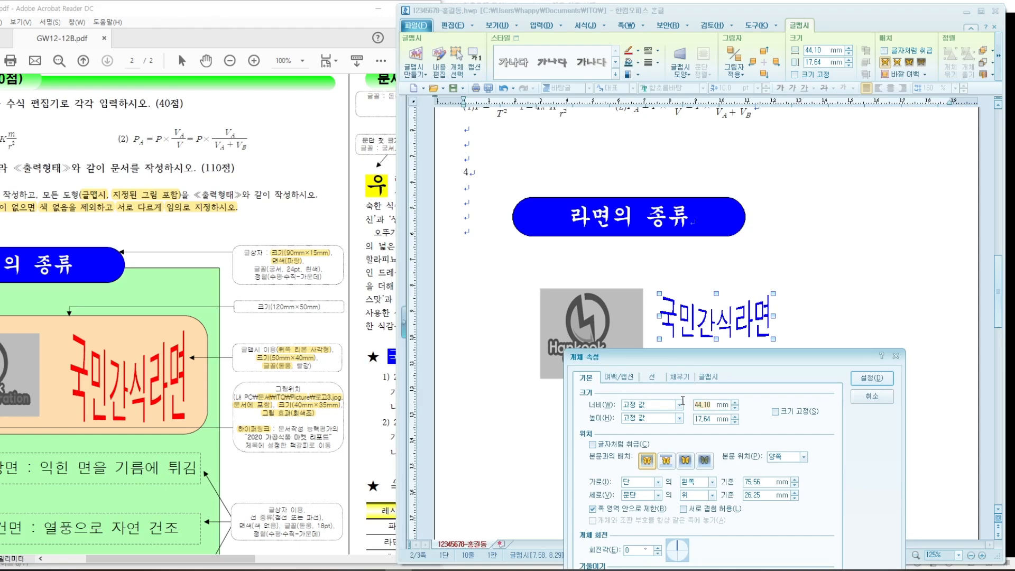
type("50")
left_click_drag(714, 419, 669, 418)
left_click(775, 412)
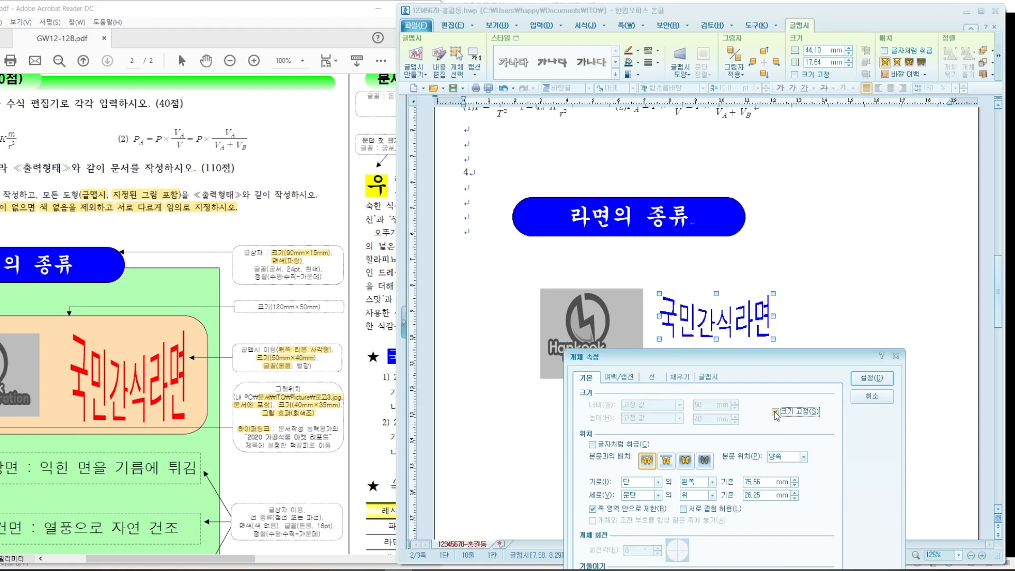
Step: Highlight 빨강 in the PDF's word art requirements and fill the word art with red (FF0000)
left_click(299, 367)
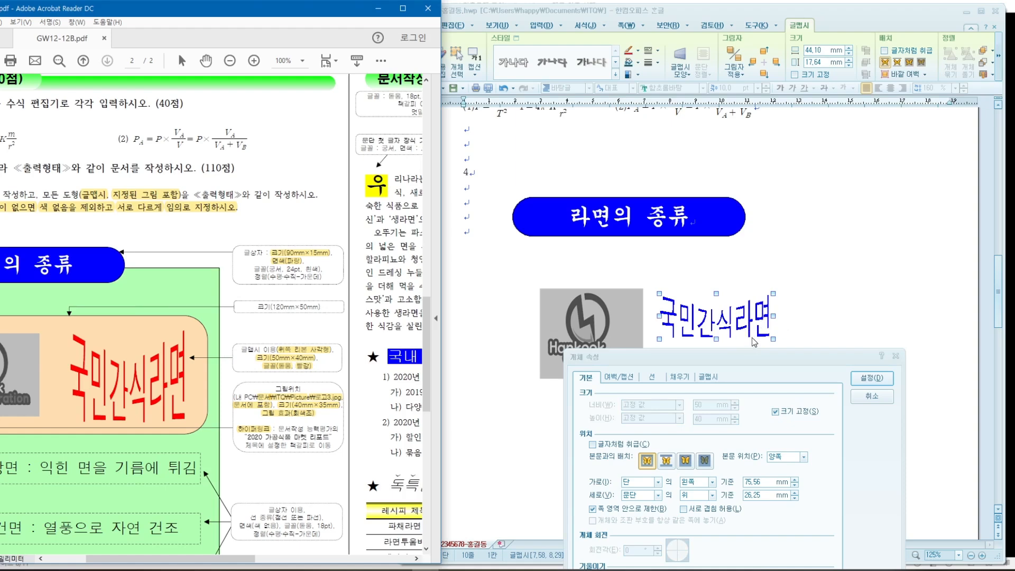
left_click(680, 356)
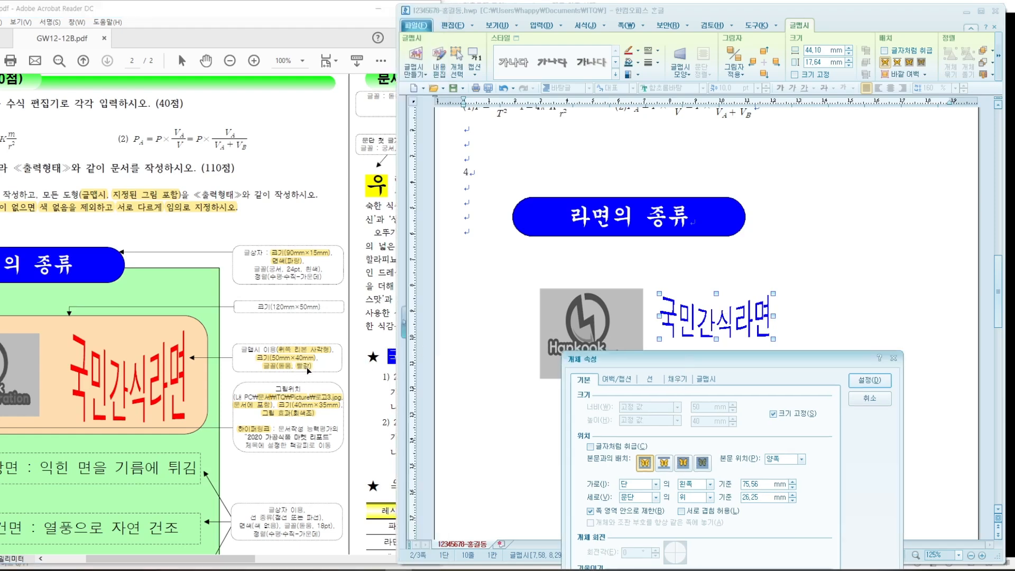
left_click(677, 379)
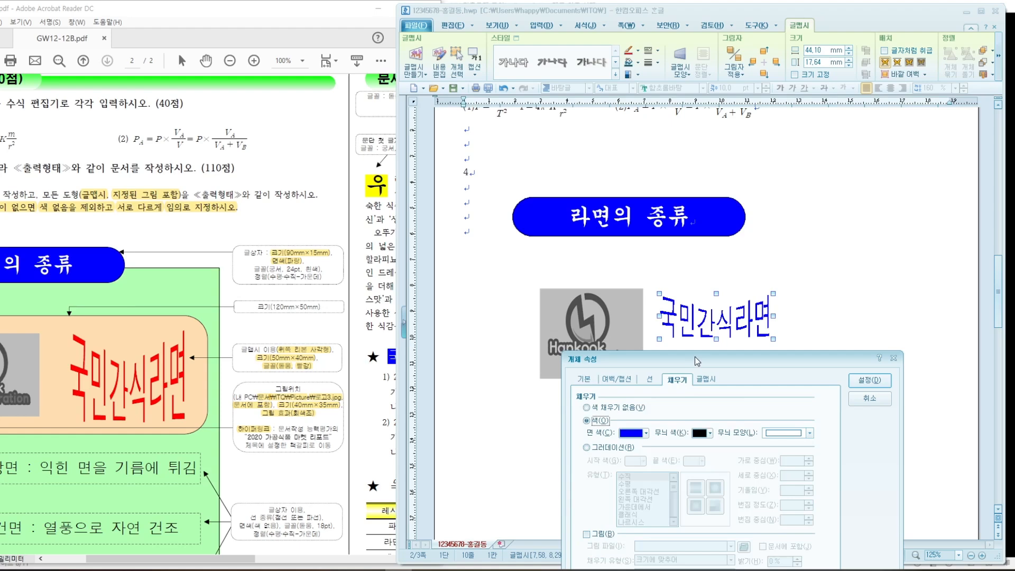
left_click(647, 433)
left_click(682, 447)
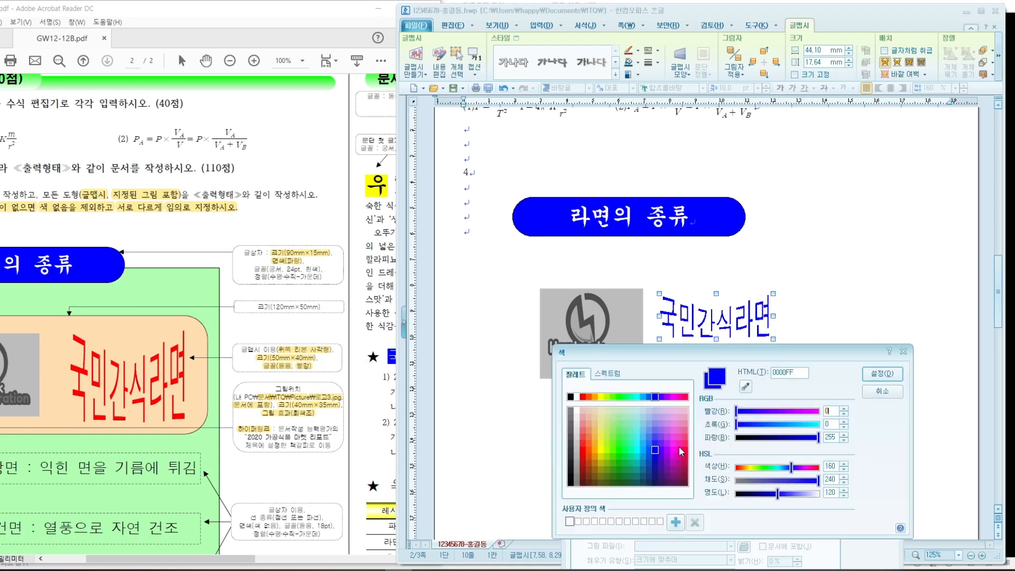
left_click(584, 398)
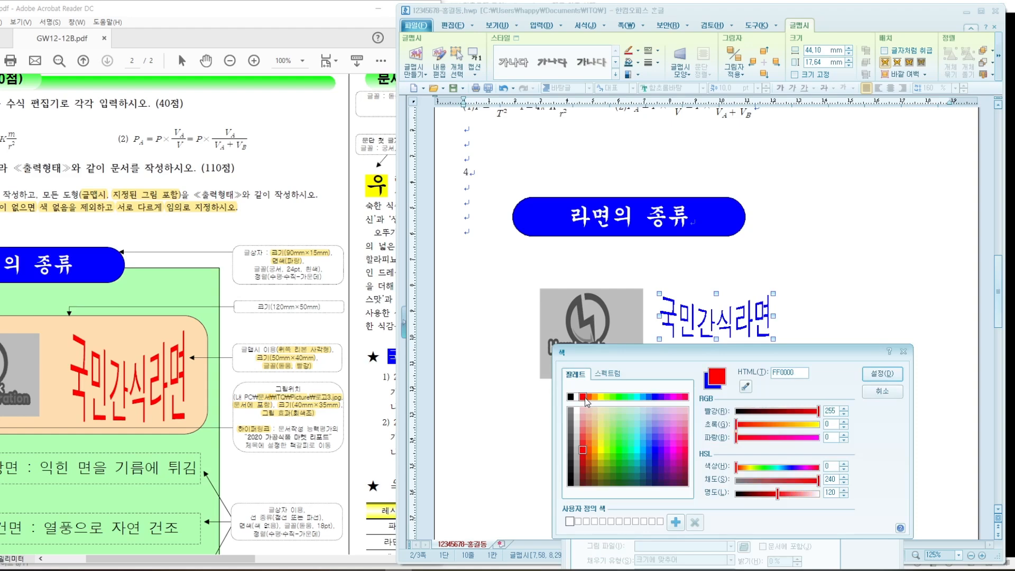
left_click(891, 376)
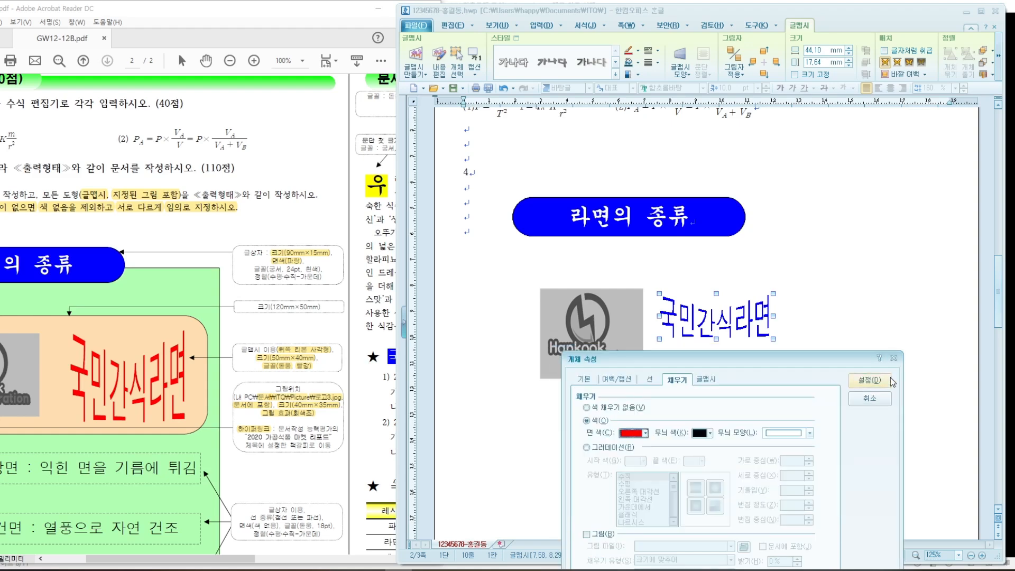
left_click(867, 379)
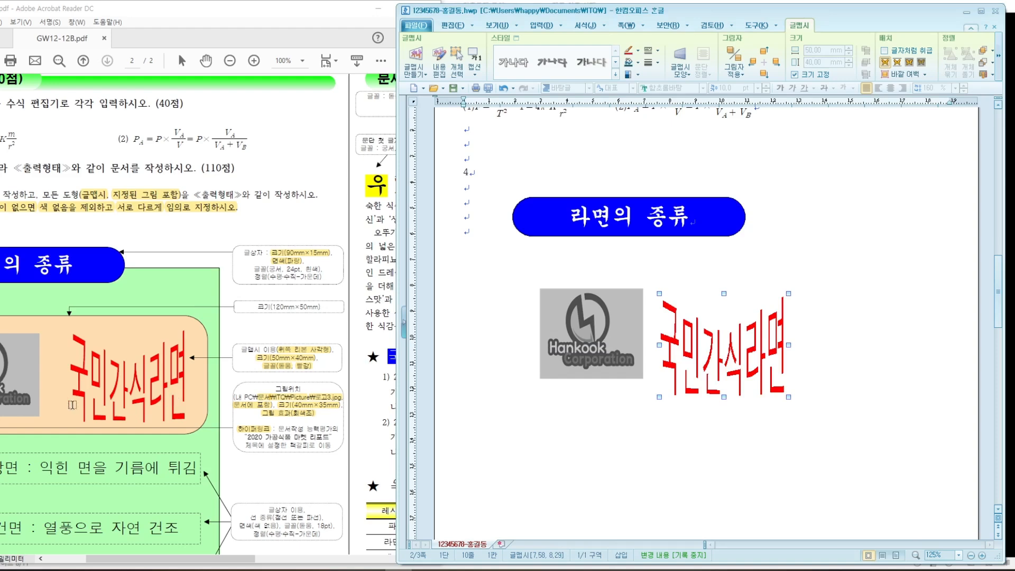
Step: Shift the word art slightly up and right of the logo picture to match the layout in the PDF
left_click_drag(192, 559, 169, 559)
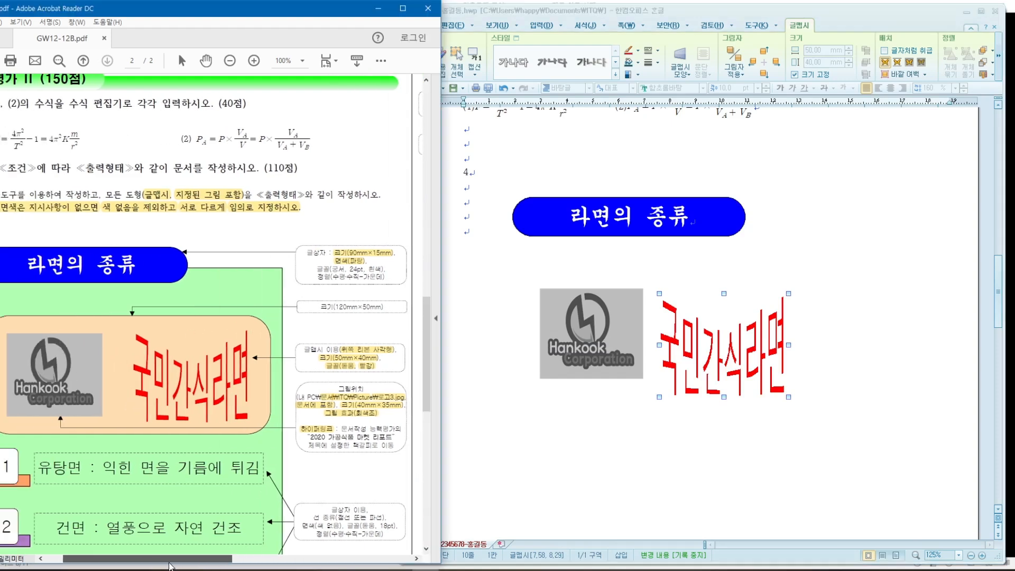
left_click_drag(714, 360, 714, 345)
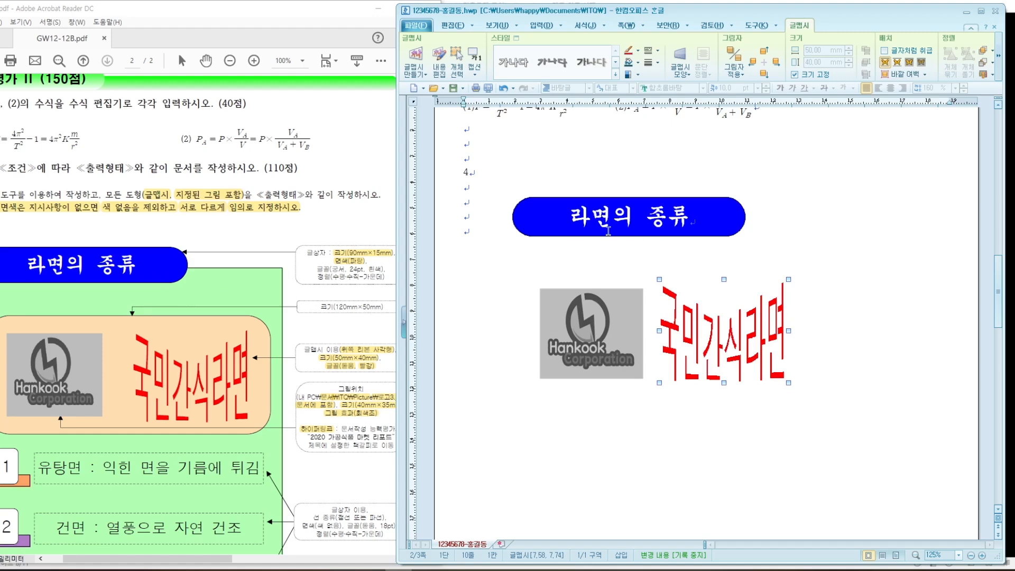
mouse_move(712, 343)
left_mouse_down()
mouse_move(745, 343)
mouse_move(717, 326)
left_mouse_up()
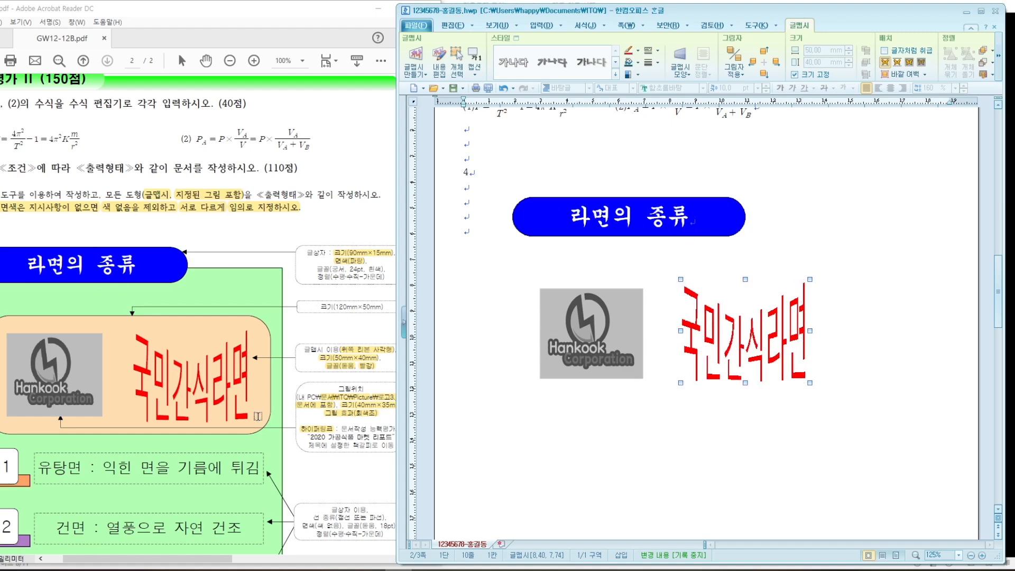
left_click(721, 420)
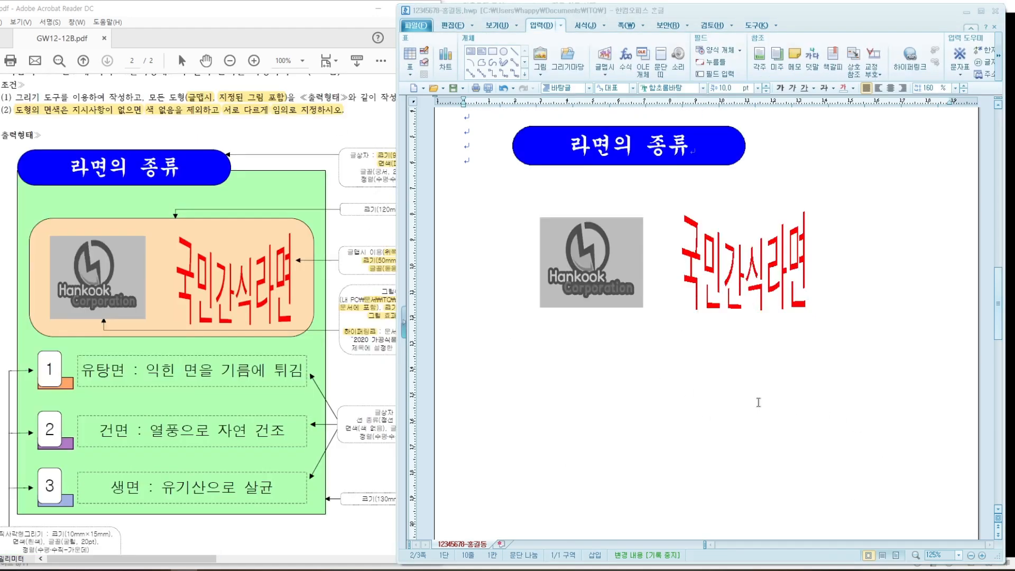
Step: Draw a flat rectangle about 22 mm by 8 mm below the logo picture
left_click(463, 163)
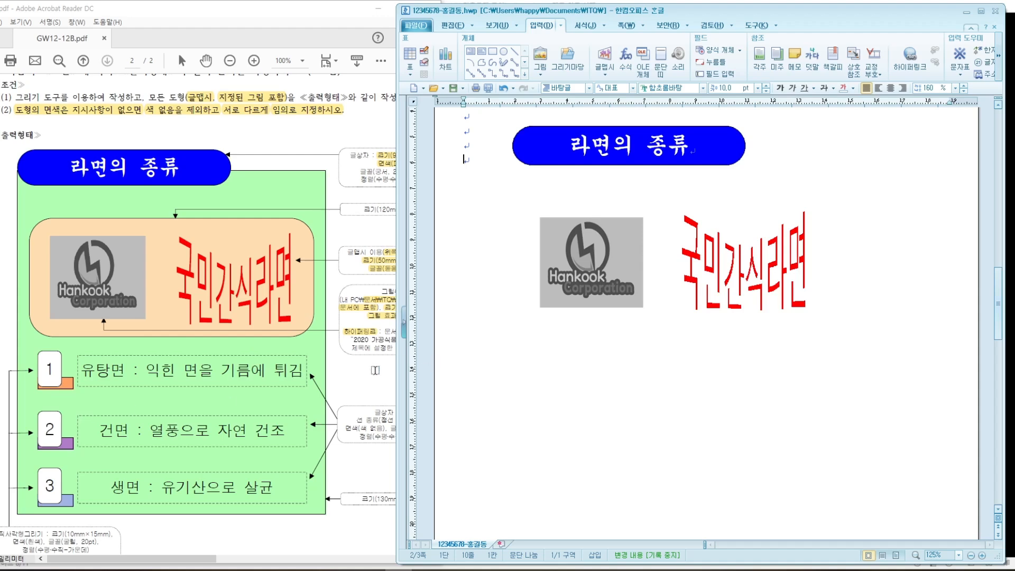
left_click(218, 539)
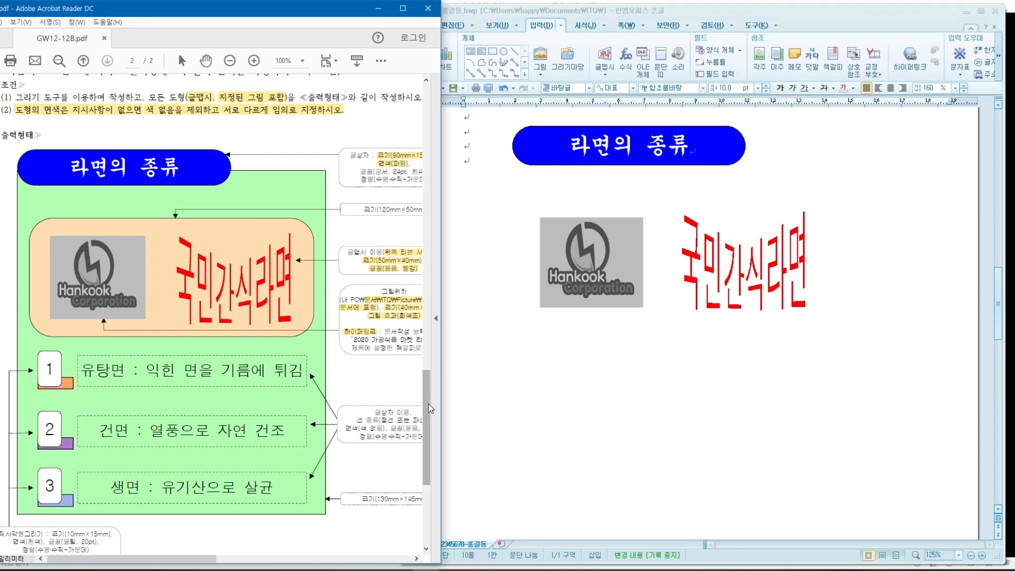
left_click_drag(429, 407, 429, 447)
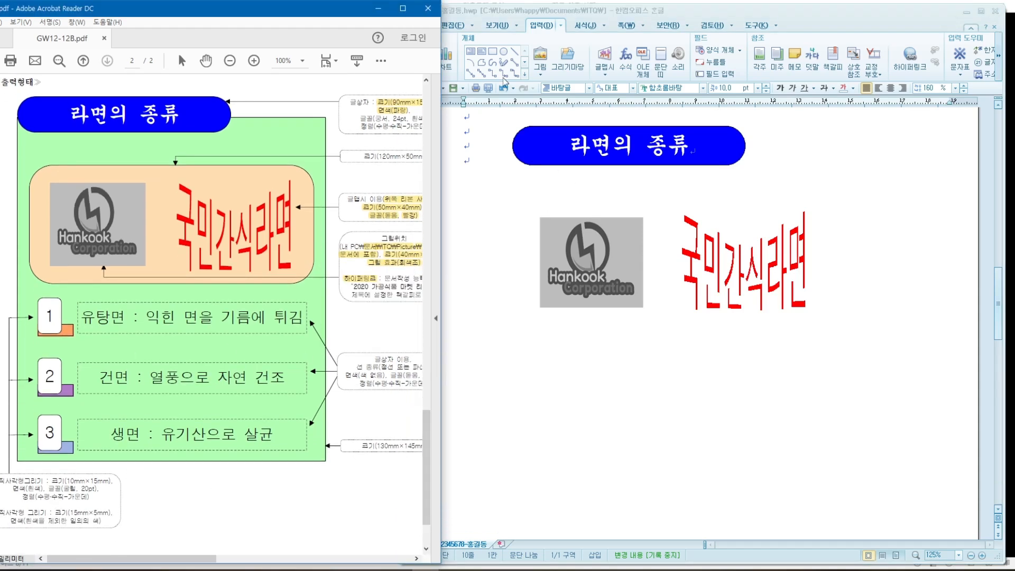
left_click(493, 51)
left_click_drag(552, 358, 611, 378)
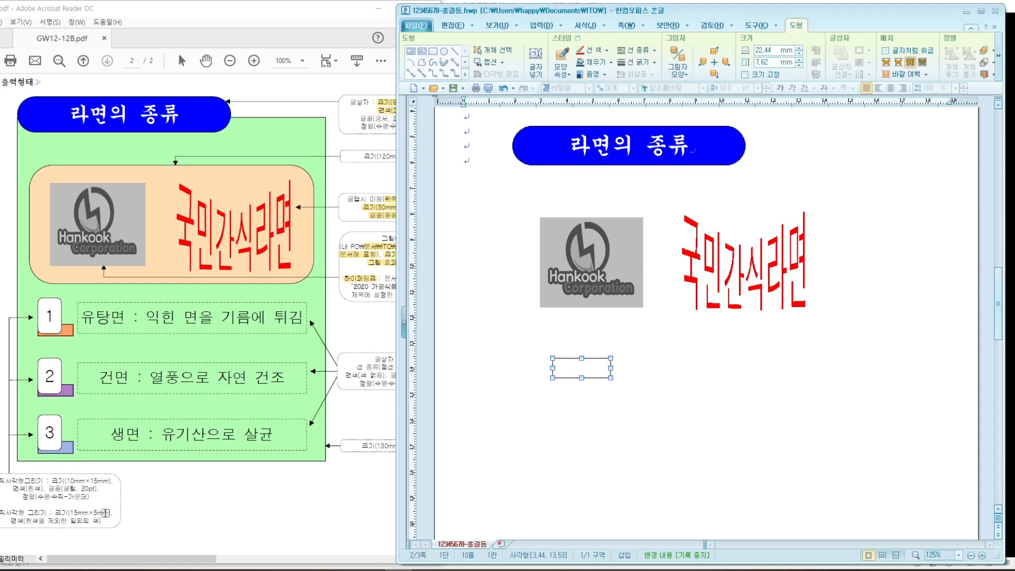
Step: Fix the new rectangle's size at 15 mm wide by 5 mm high
double_click(606, 378)
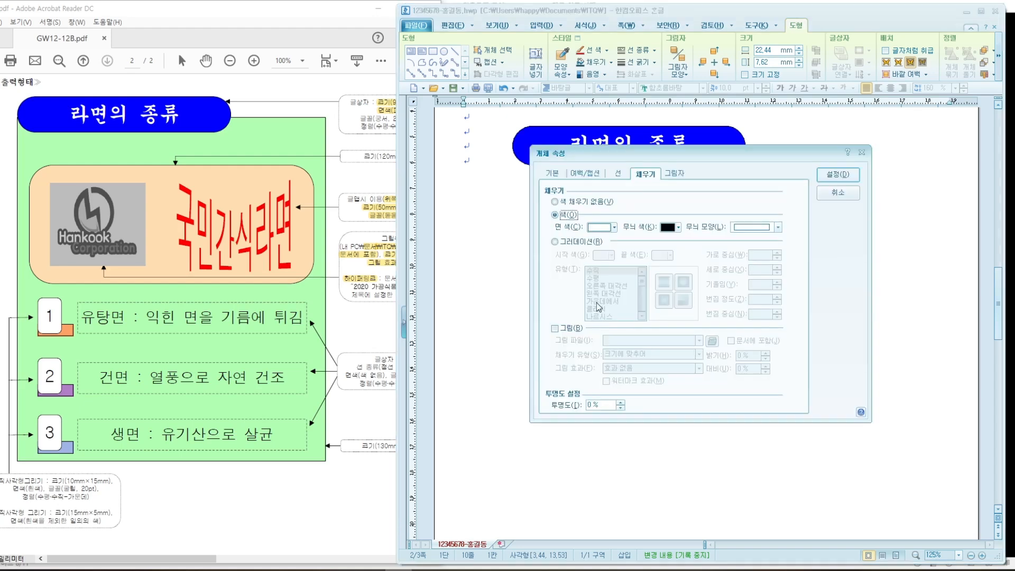
left_click(559, 175)
key("Tab")
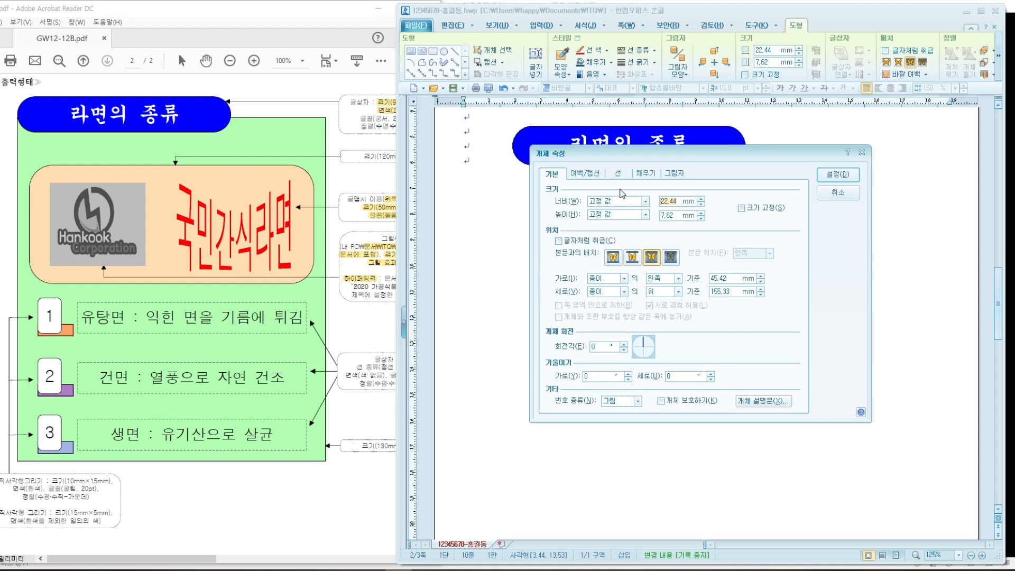
type("15")
key("Tab")
key("Tab")
type("5")
left_click(764, 208)
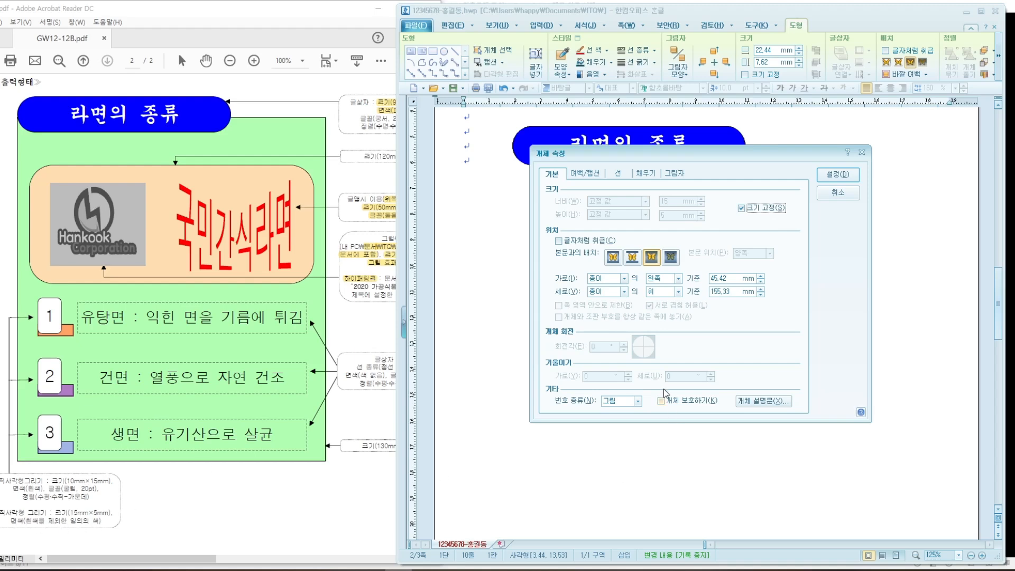
Step: Fill the small rectangle with dark purple and nudge it slightly down
left_click(646, 173)
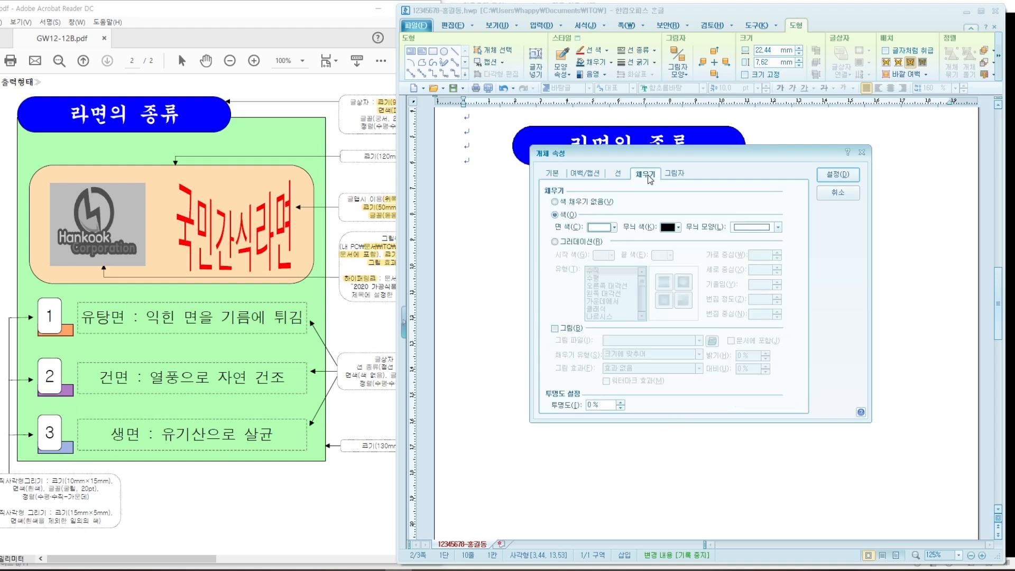
left_click(615, 228)
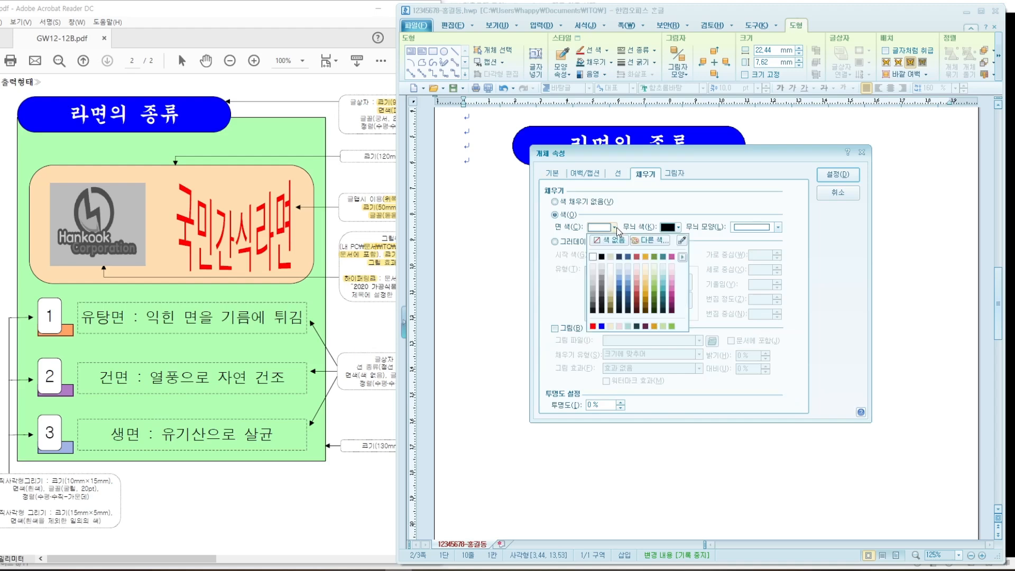
left_click(672, 306)
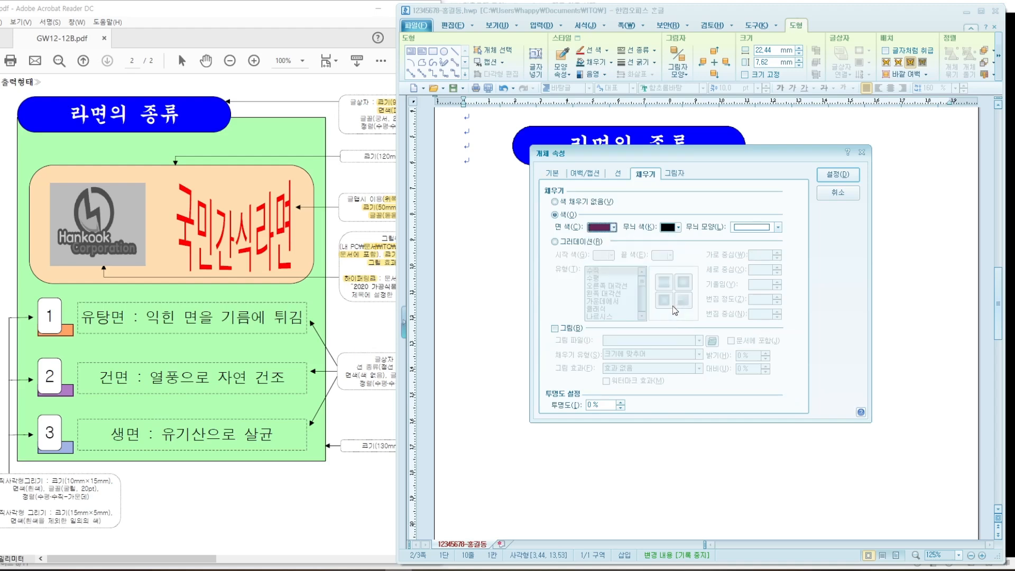
left_click(839, 175)
left_click_drag(580, 369, 581, 375)
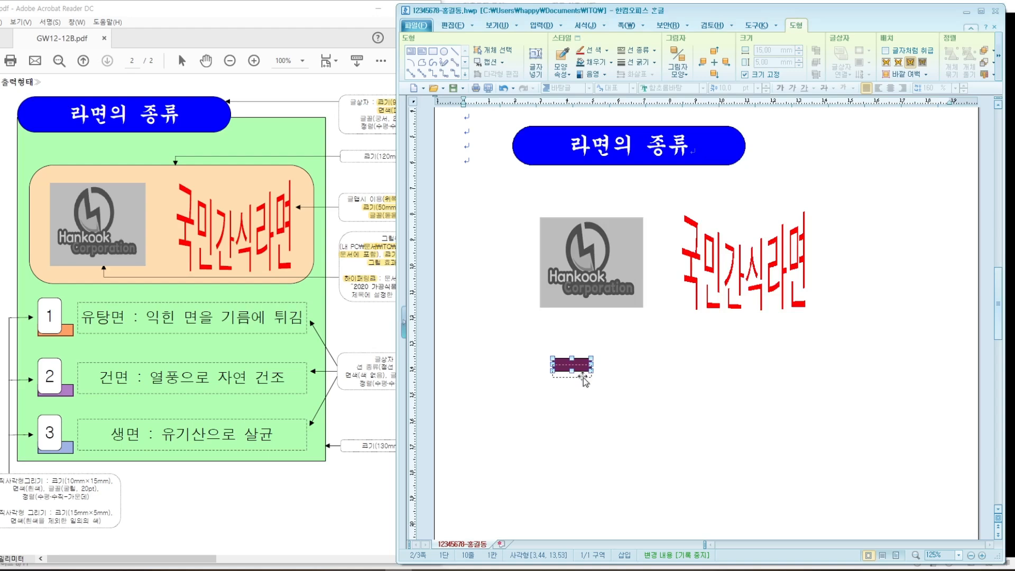
left_click(623, 388)
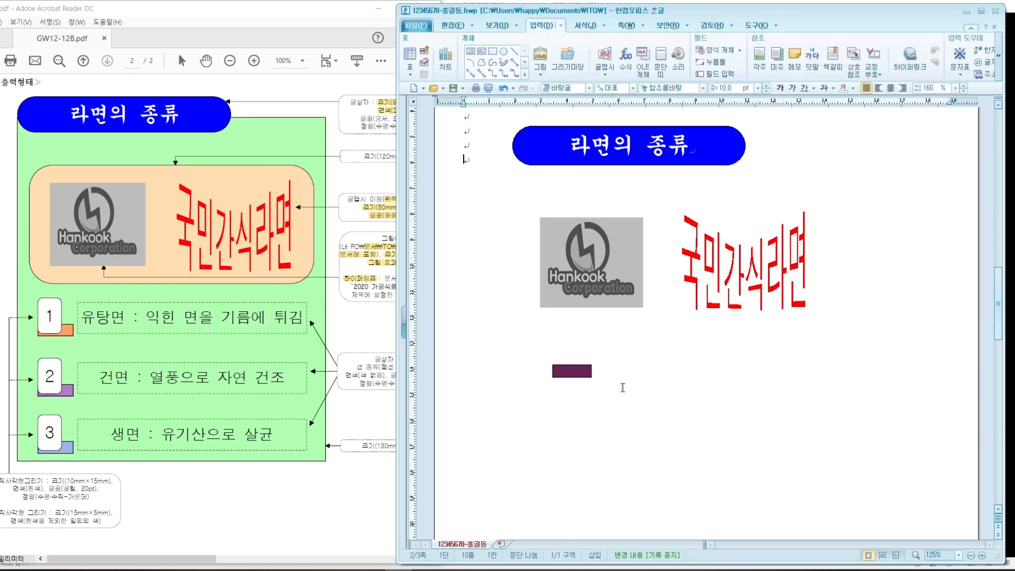
Step: Draw an upright rectangle about 12 mm by 19 mm overlapping the purple rectangle
left_click(492, 52)
left_click_drag(559, 326, 590, 376)
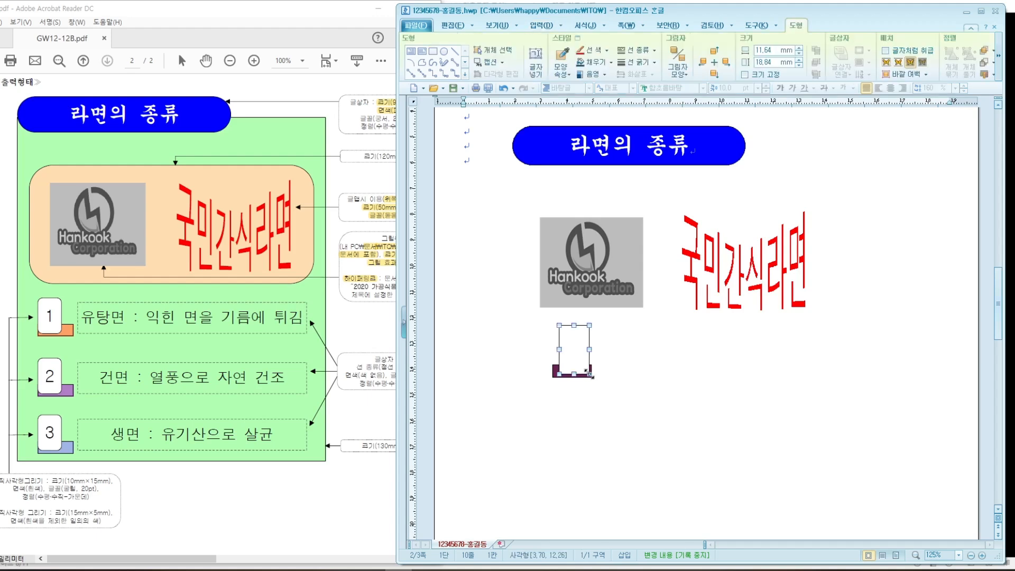
Step: Set the upright rectangle's size to 10 mm wide by 15 mm high and lock it
double_click(580, 345)
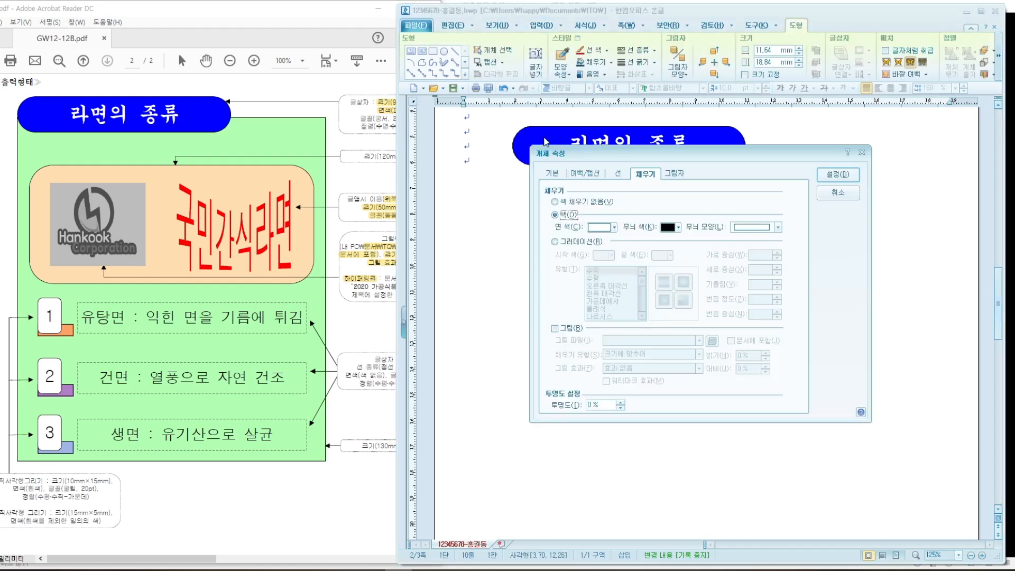
left_click(553, 175)
key("Tab")
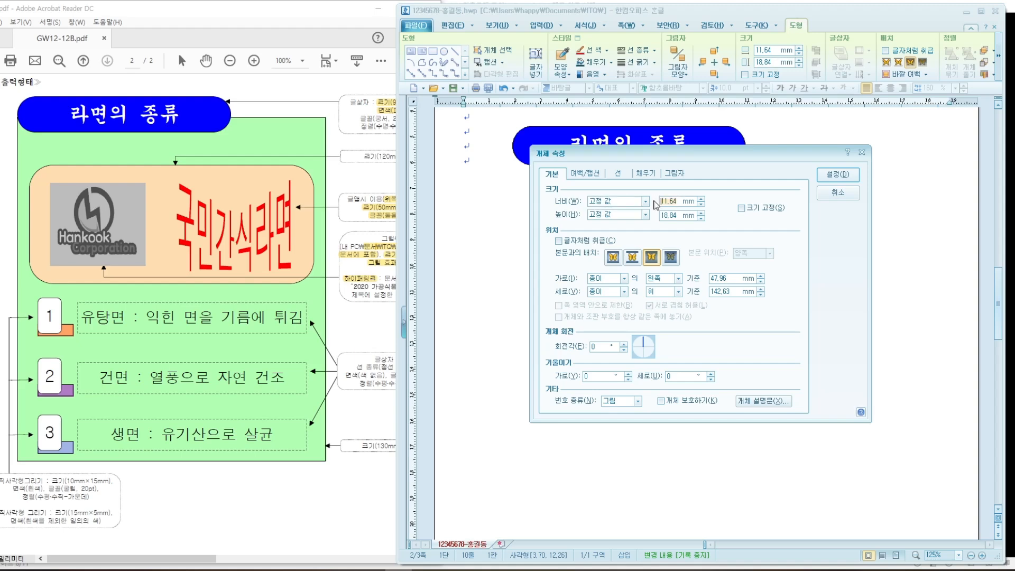
type("10")
left_click(682, 216)
type("15")
left_click(742, 210)
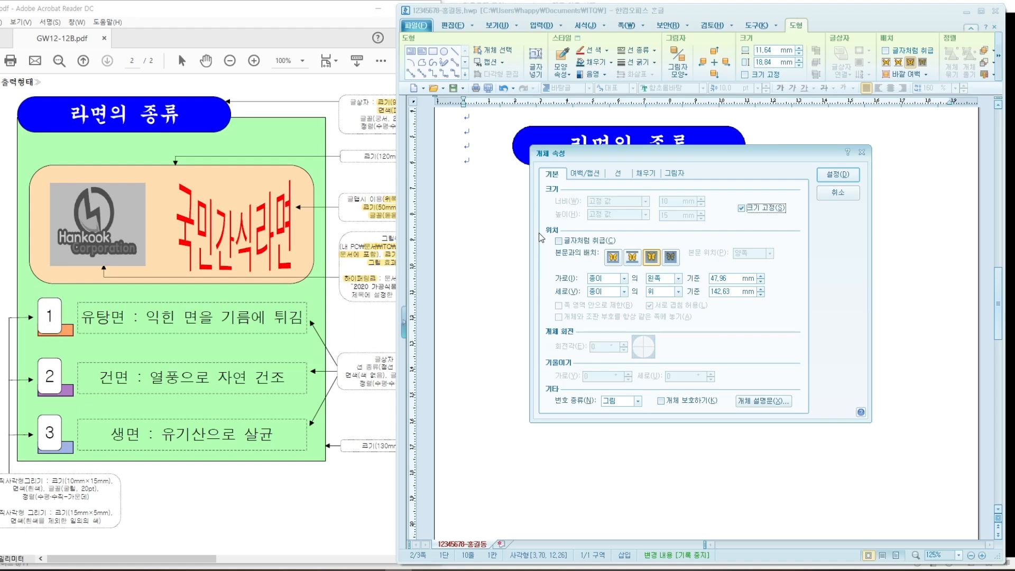
Step: Give the upright rectangle rounded corners and a white fill
left_click(618, 175)
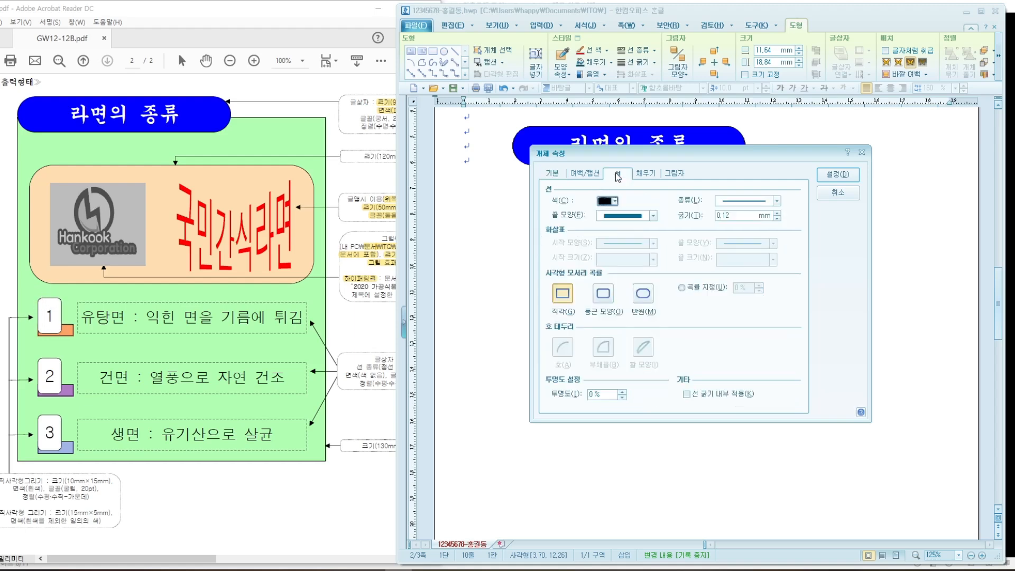
left_click(607, 298)
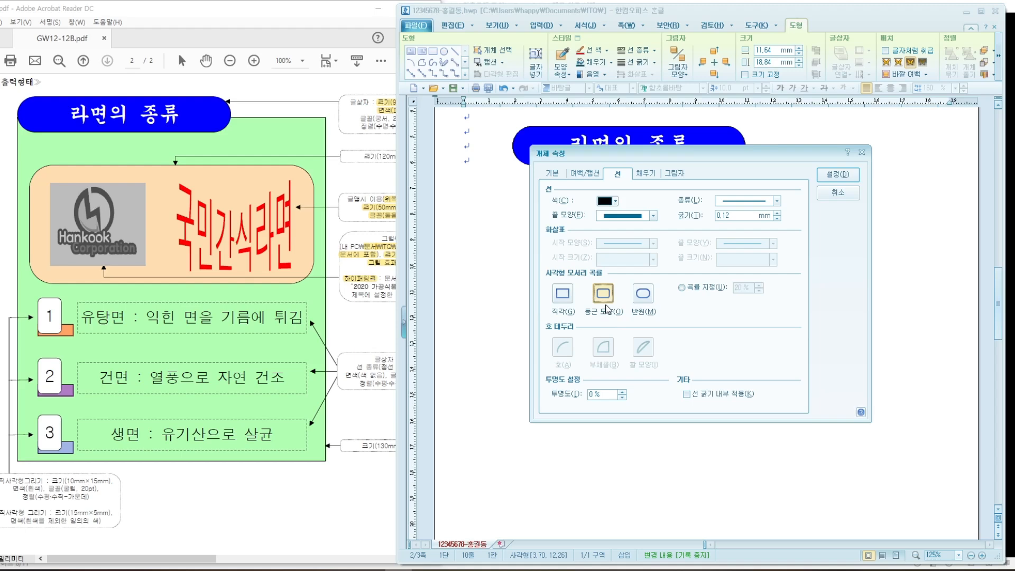
left_click(646, 174)
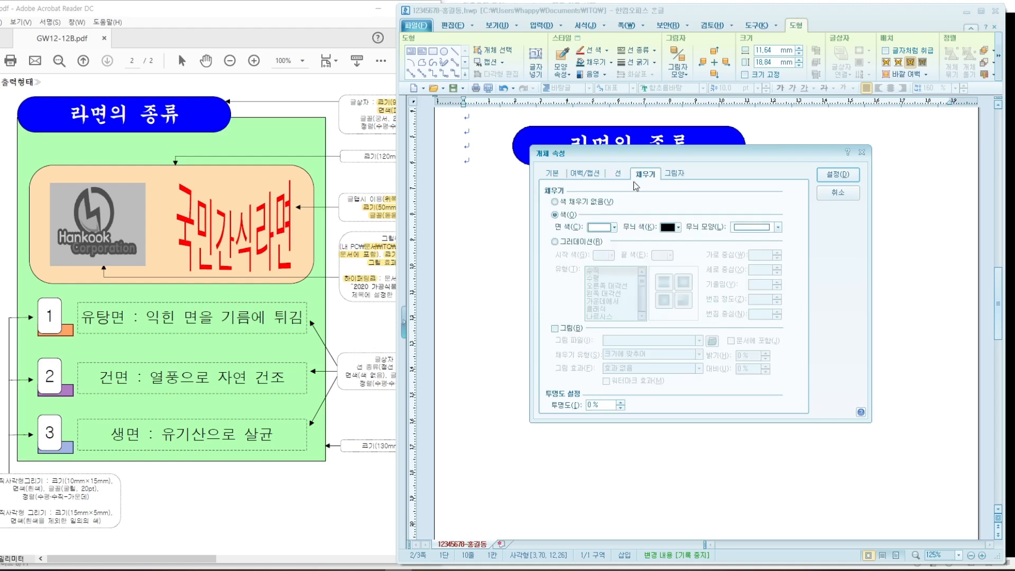
left_click(612, 228)
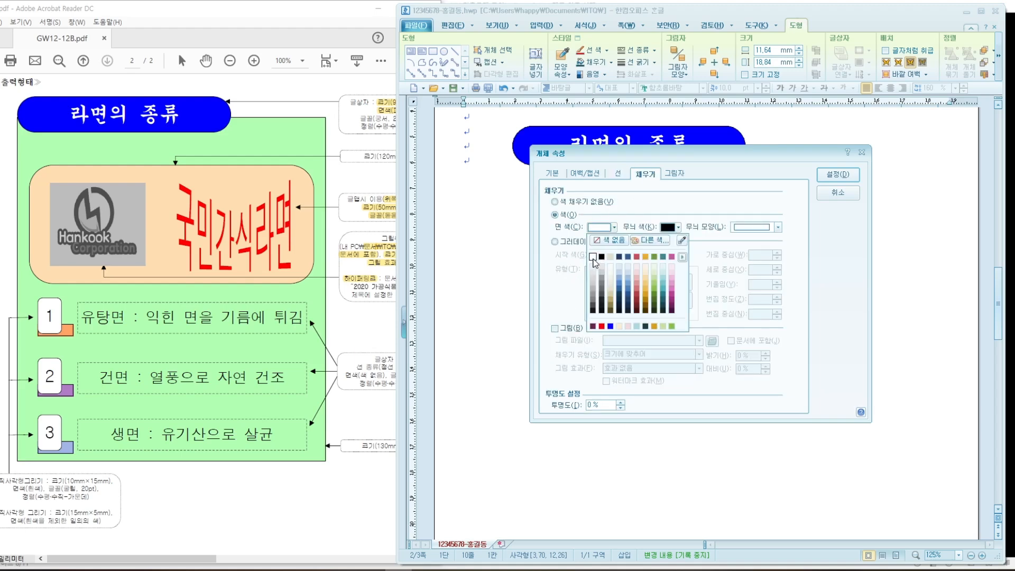
left_click(593, 258)
left_click(838, 174)
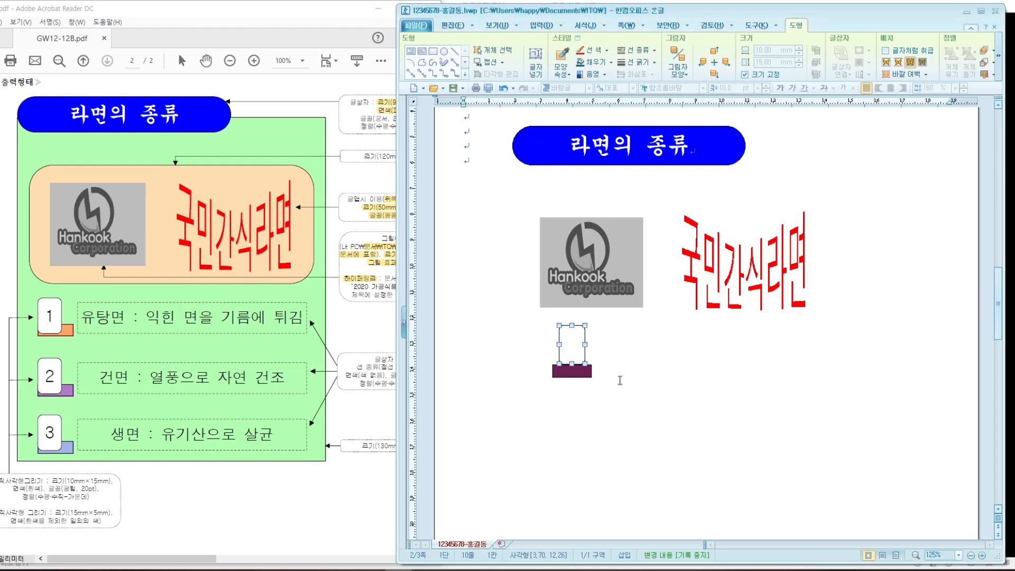
Step: Move the white rounded rectangle down and left so it overlaps the left part of the purple rectangle
left_click_drag(574, 358, 570, 364)
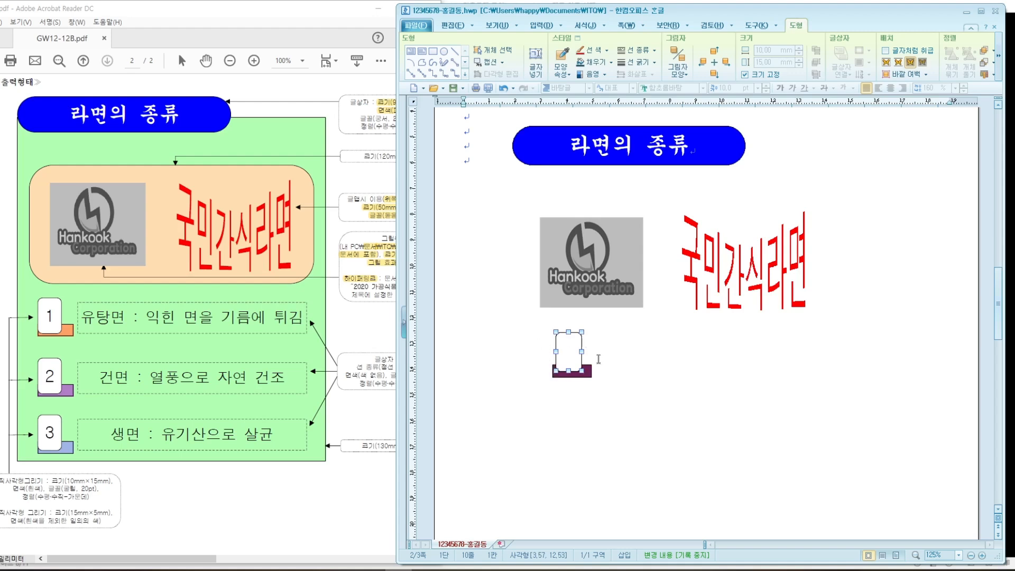
key("Left")
key("Left")
key("Left")
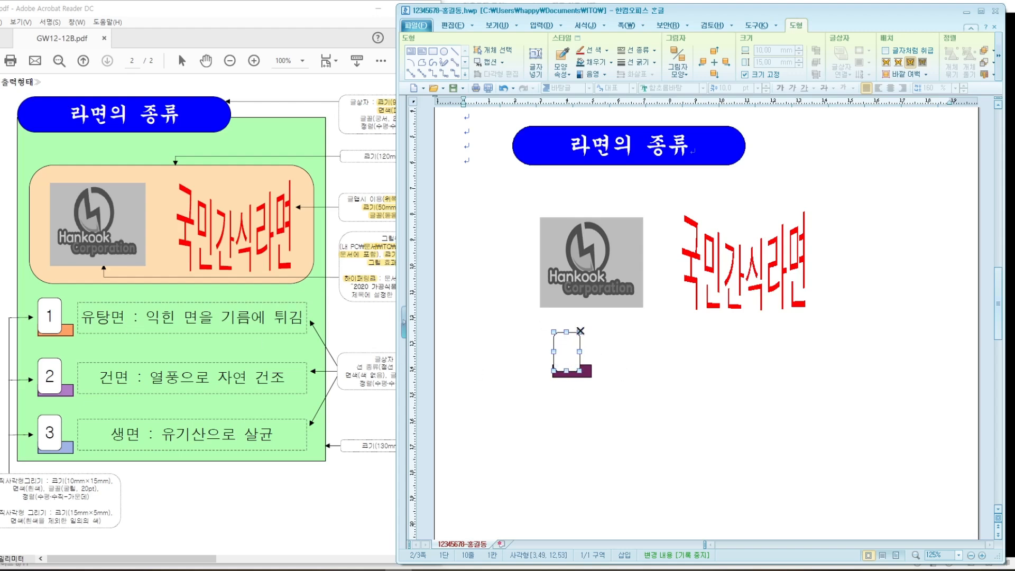
Step: Add the number 1 as text inside the white rounded rectangle and format it in 굴림 at 20 pt
right_click(570, 355)
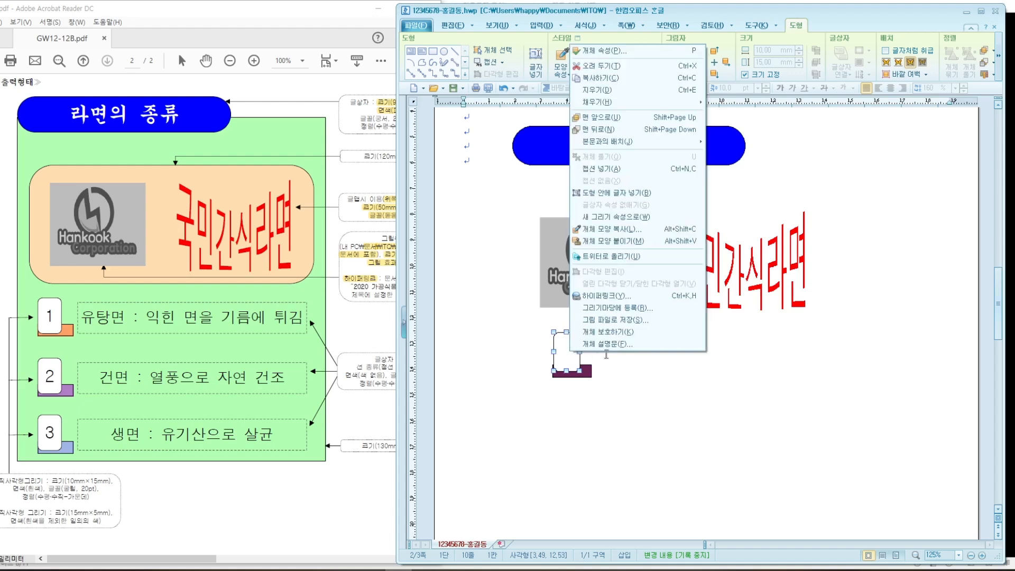
left_click(619, 197)
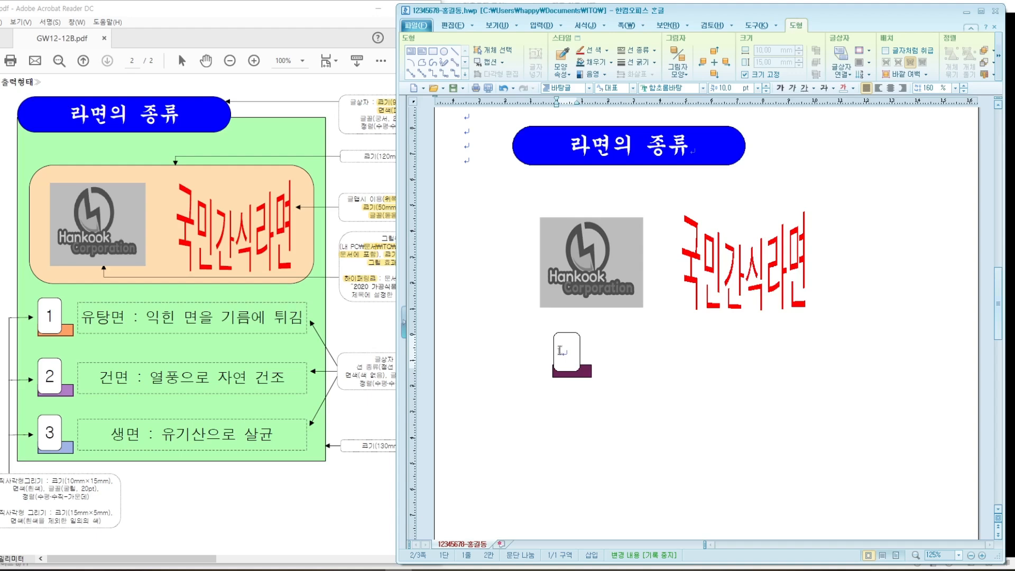
left_click_drag(560, 350, 552, 351)
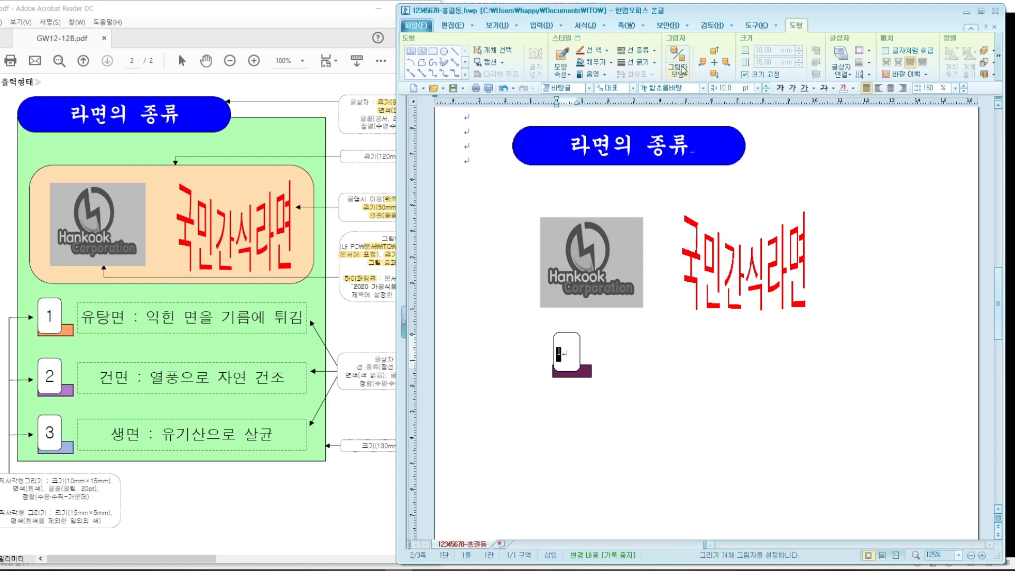
type("굴림")
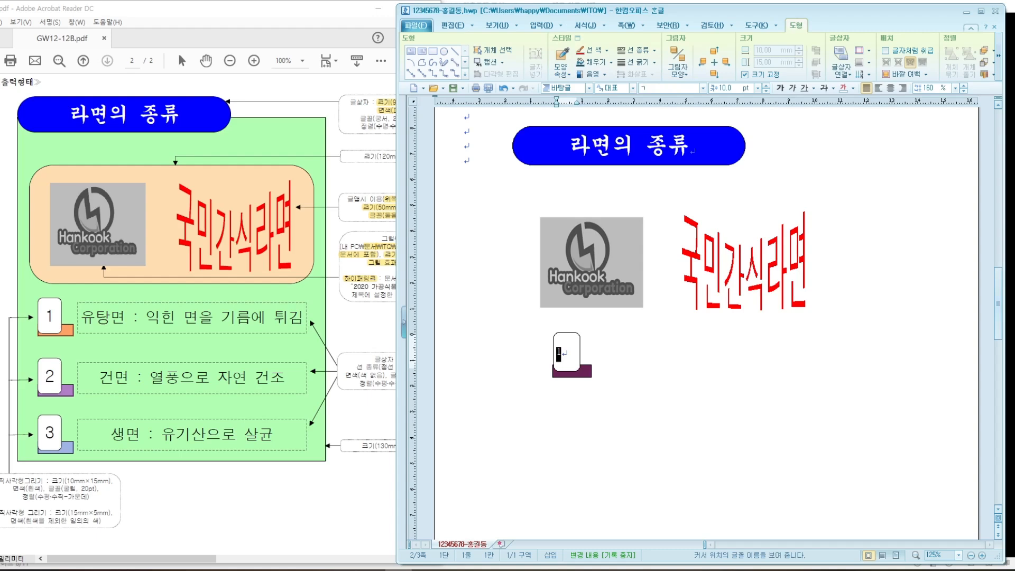
key("Return")
key("BackSpace")
key("BackSpace")
key("BackSpace")
key("BackSpace")
type("20")
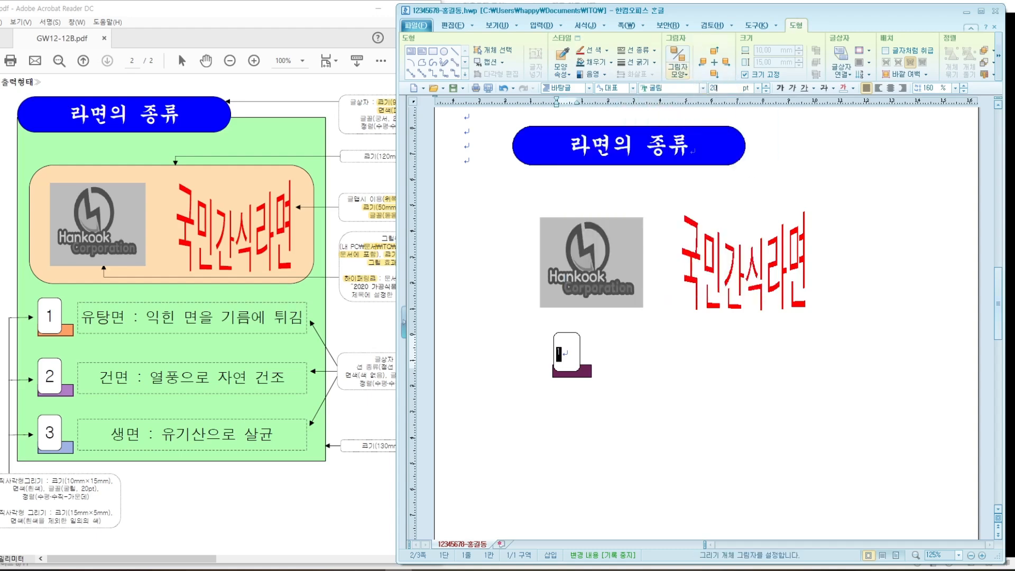
key("Return")
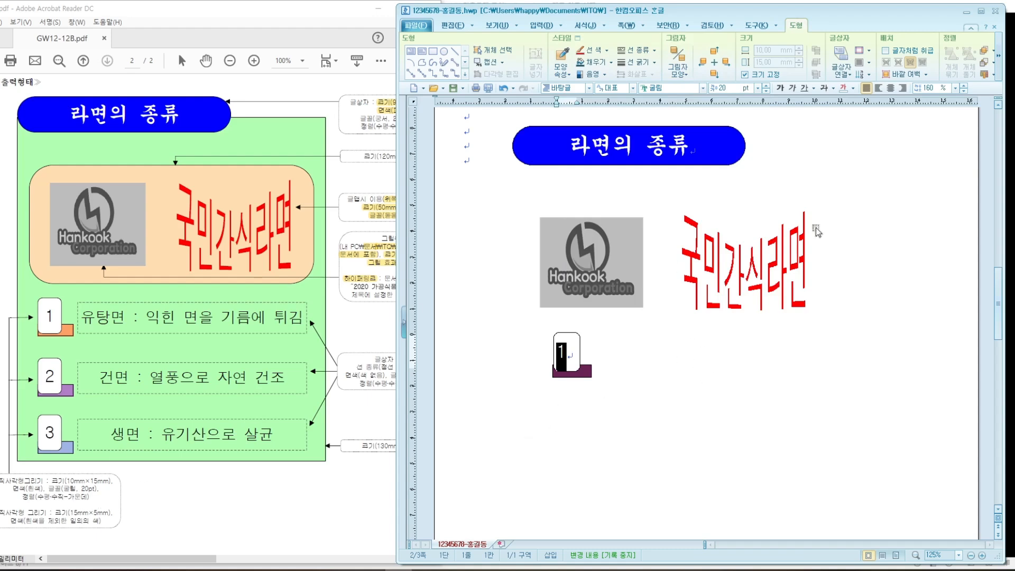
Step: Centre the number 1 within the white rounded rectangle
left_click(870, 63)
left_click(881, 97)
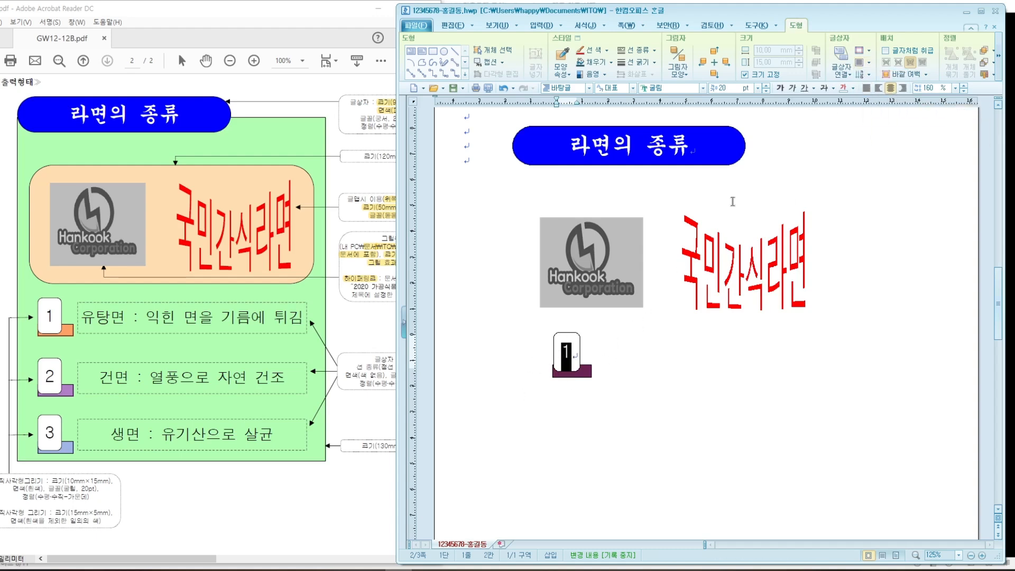
left_click(606, 403)
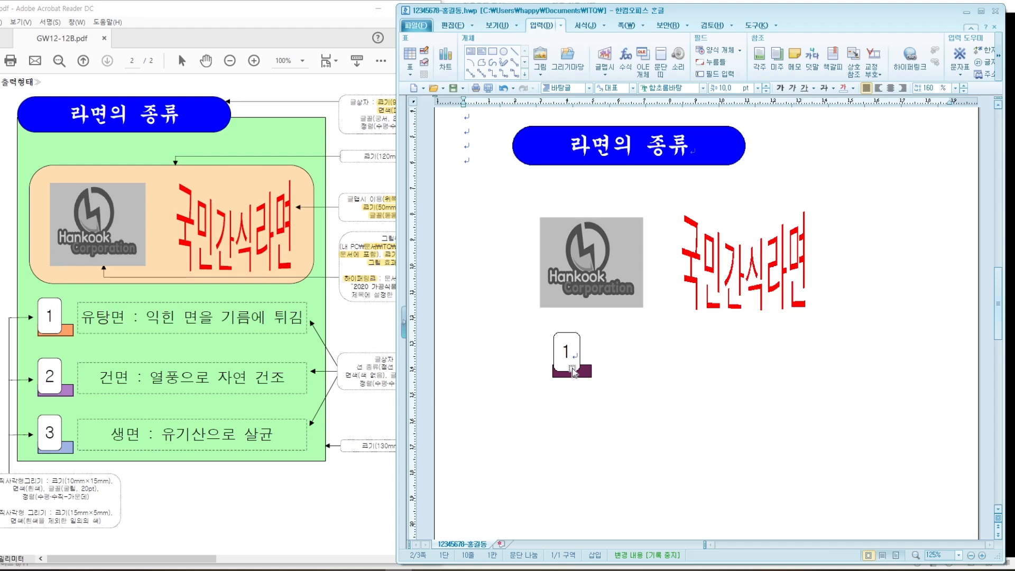
Step: Select the numbered rectangle and the purple rectangle together and nudge them left and slightly up below the logo picture
left_click(580, 351)
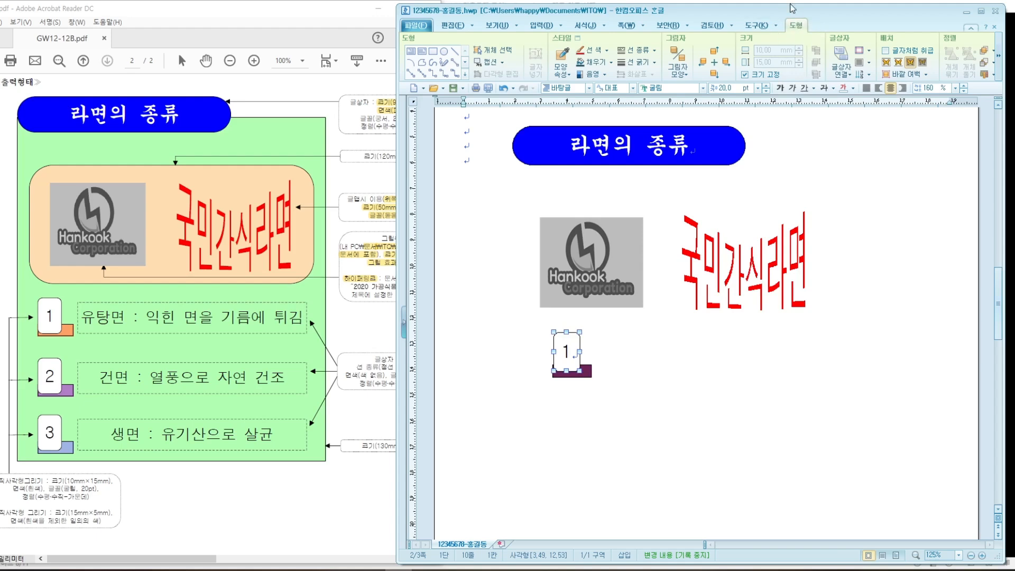
left_click(504, 55)
left_click_drag(608, 372, 615, 405)
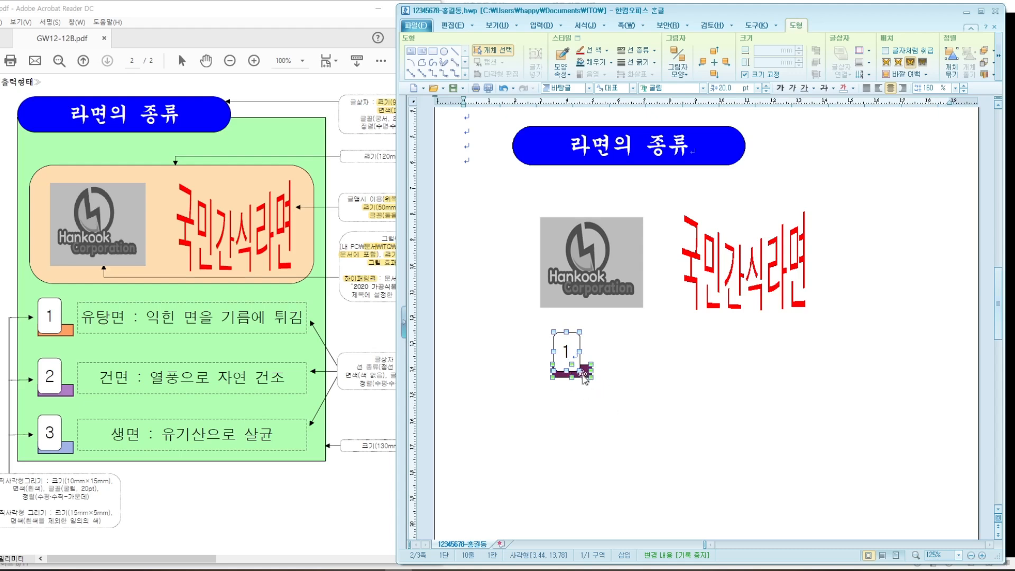
key("Left")
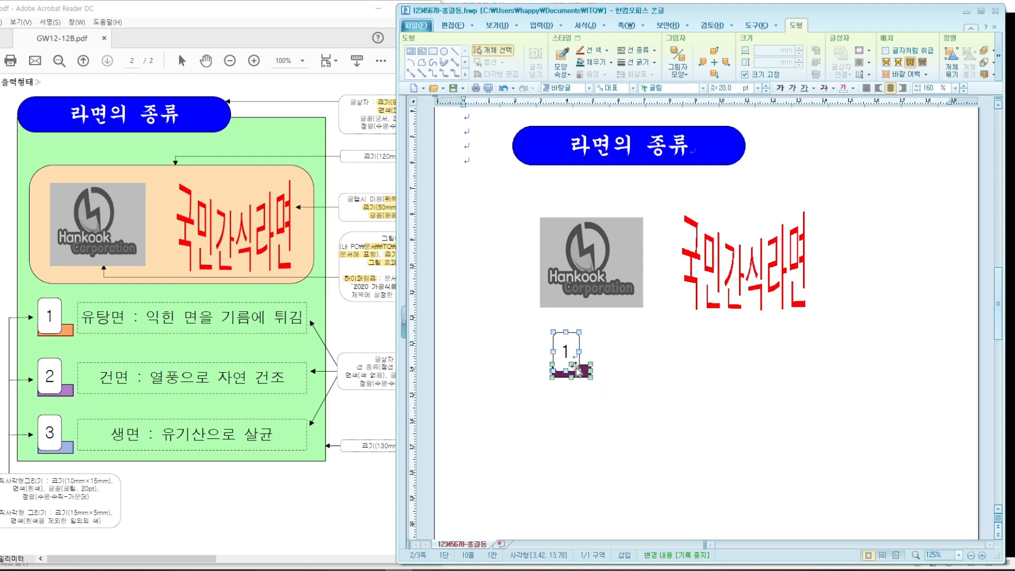
key("Left")
key("Left")
key("Left")
key("Left")
key("Left")
key("Left")
key("Left")
key("Left")
key("Left")
key("Left")
key("Left")
key("Left")
key("Left")
key("Left")
key("Left")
key("Left")
key("Left")
key("Left")
key("Left")
key("Left")
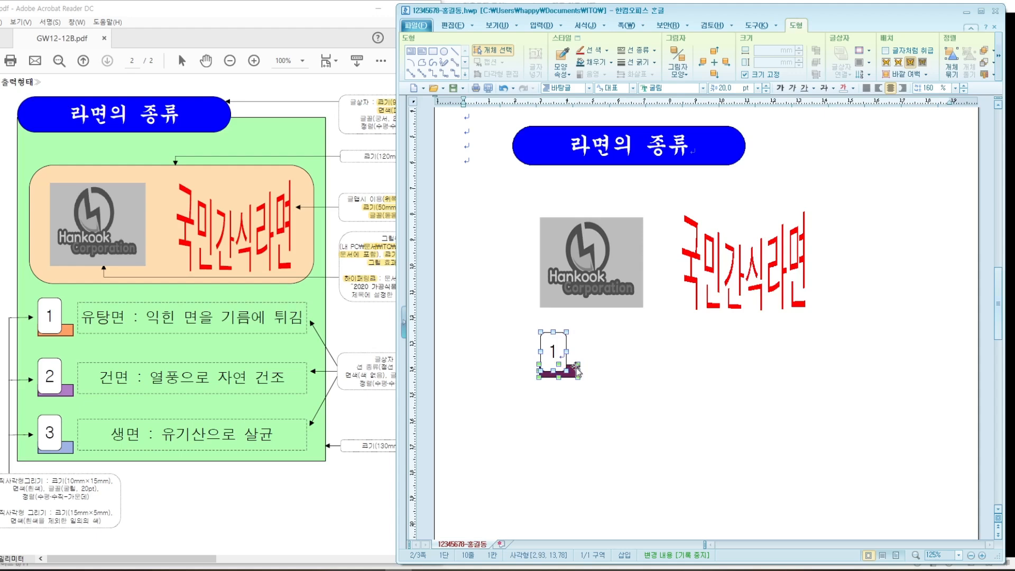
key("Left")
key("Left")
key("Left")
key("Left")
key("Left")
key("Left")
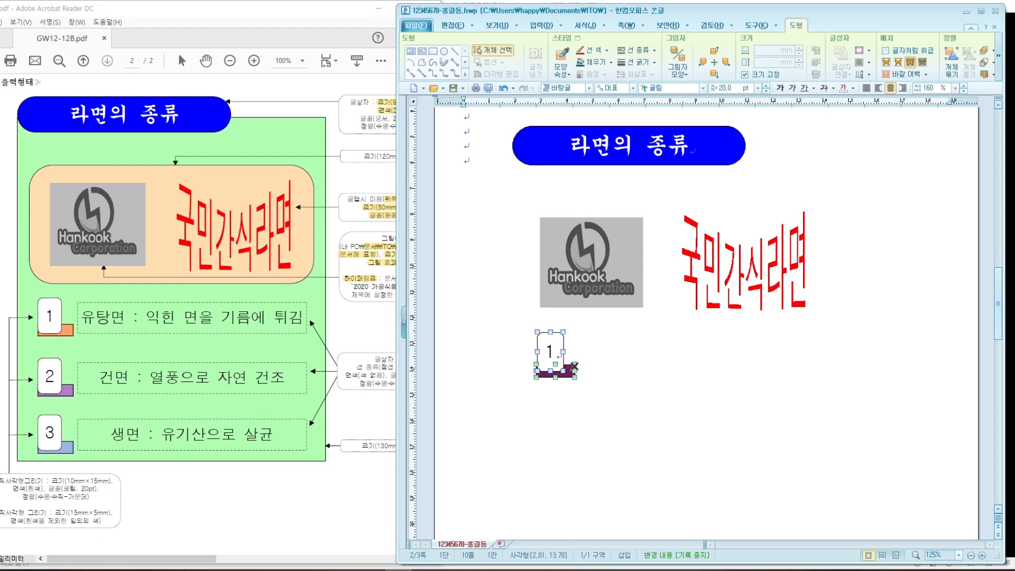
key("Up")
key("Up")
key("Left")
key("Left")
key("Left")
key("Left")
key("Left")
key("Left")
key("Left")
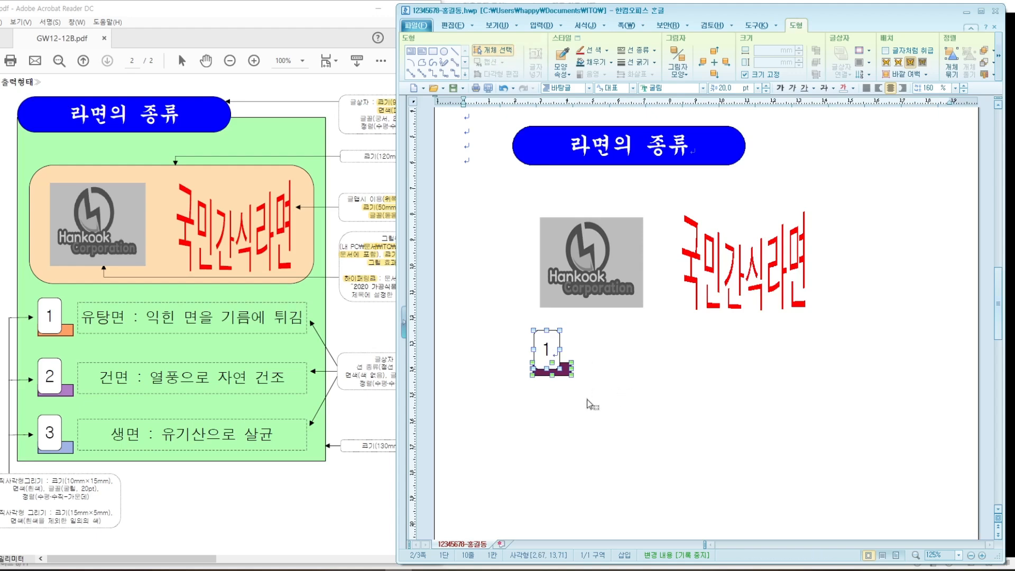
left_click(506, 52)
left_click(617, 385)
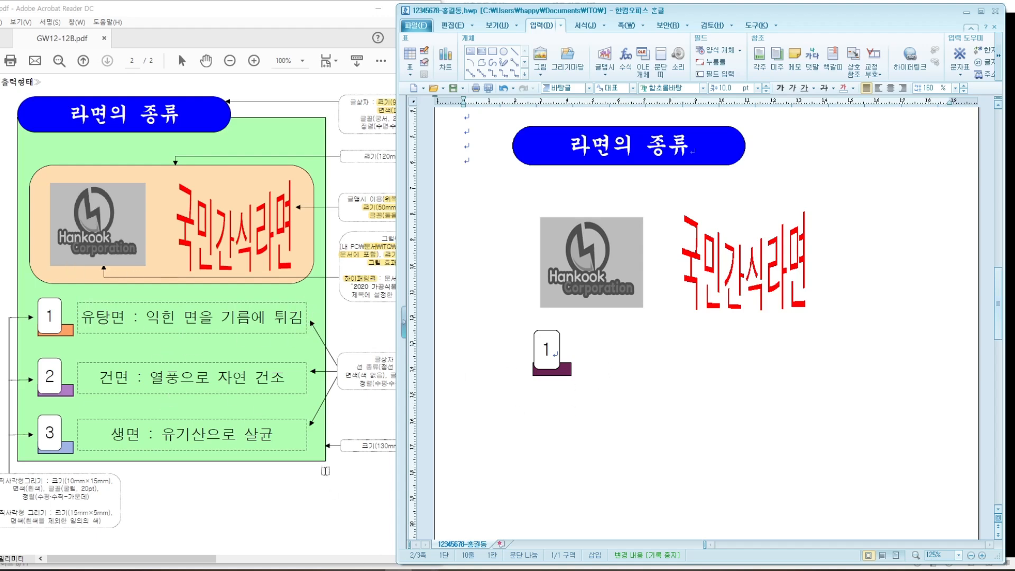
Step: Draw a text box about 110 mm by 18 mm to the right of the number 1 shape
left_click_drag(202, 559, 215, 559)
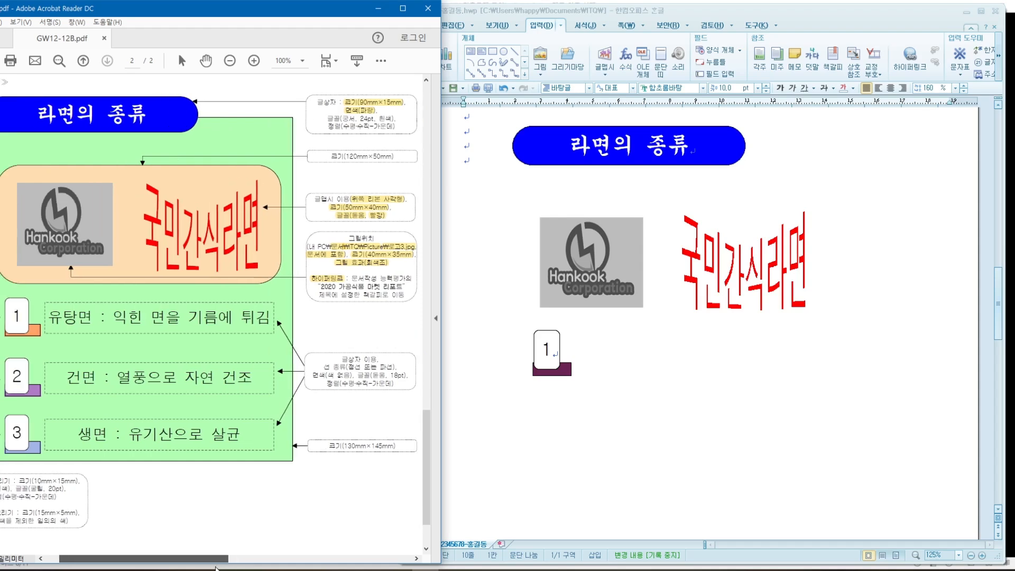
left_click(470, 52)
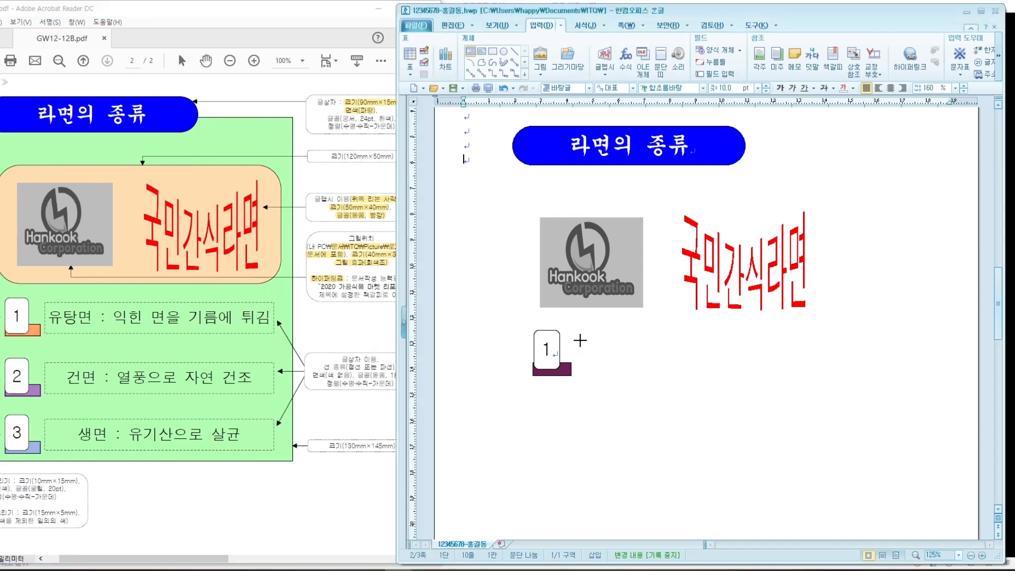
left_click_drag(578, 332, 863, 379)
Step: Enter "유탕면 : 익힌 면을 기름에 튀김" in the new text box
type("유")
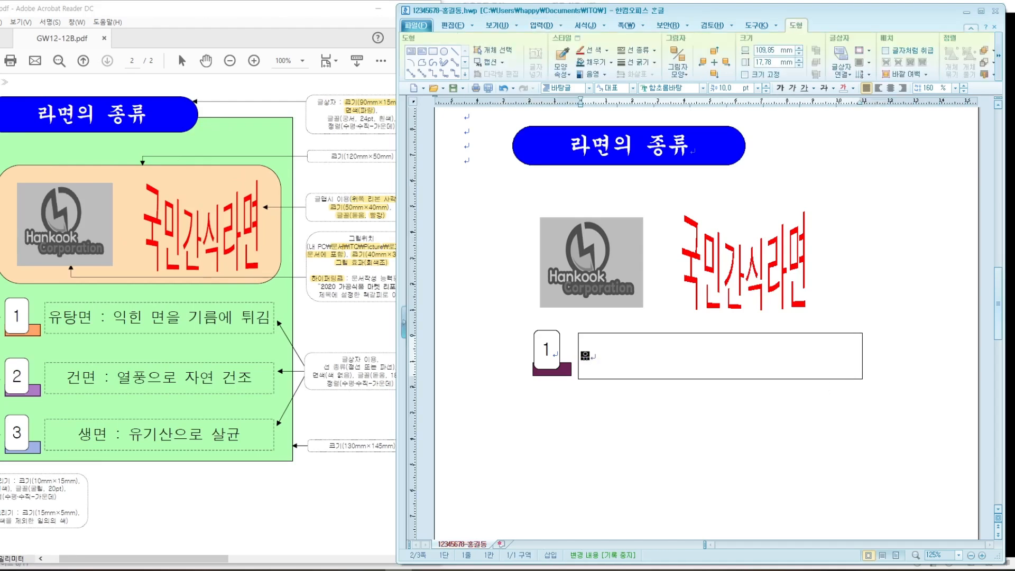
type("탕면 : ")
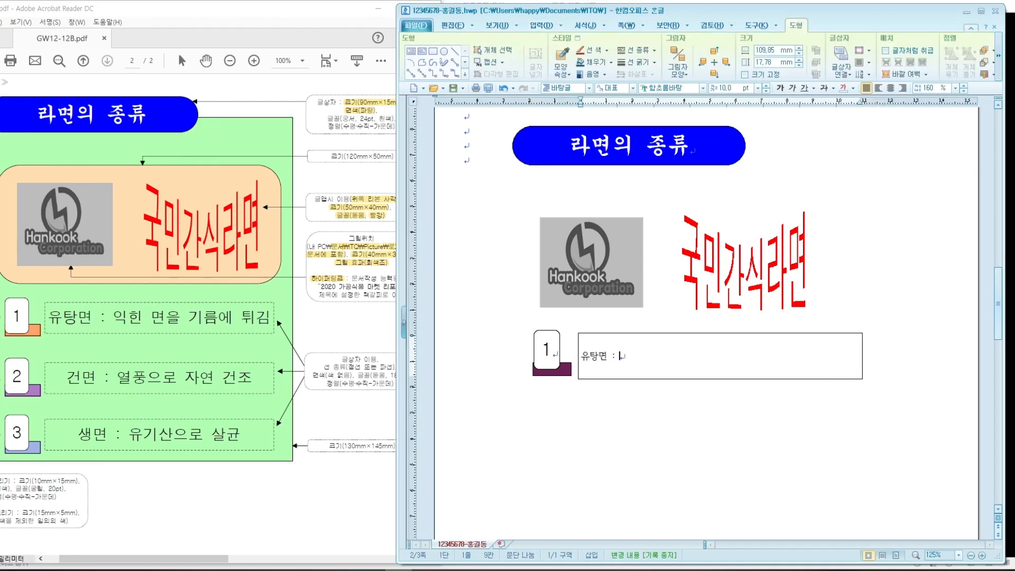
type("익힌 면ㅇ")
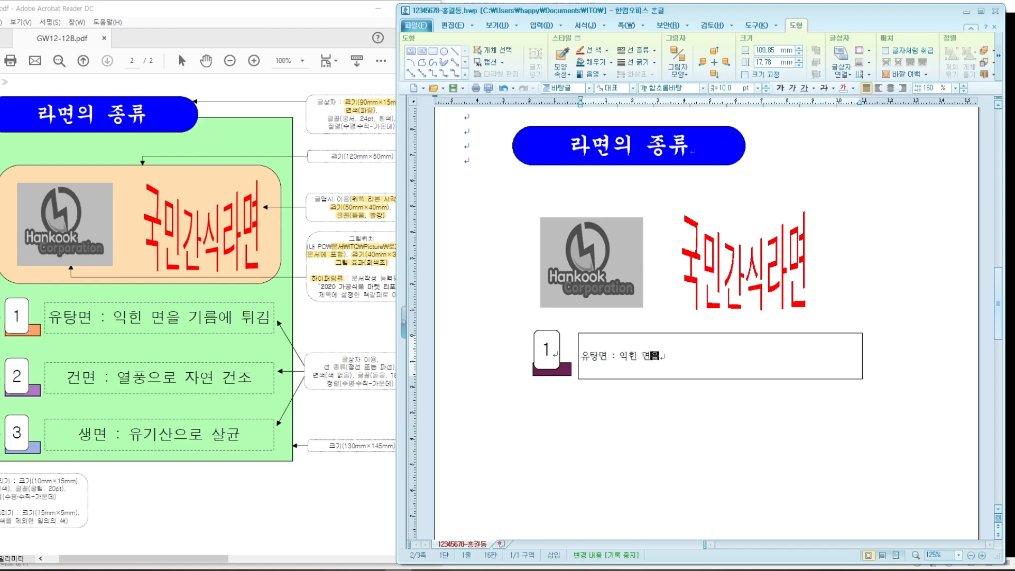
type("을 기름에 ")
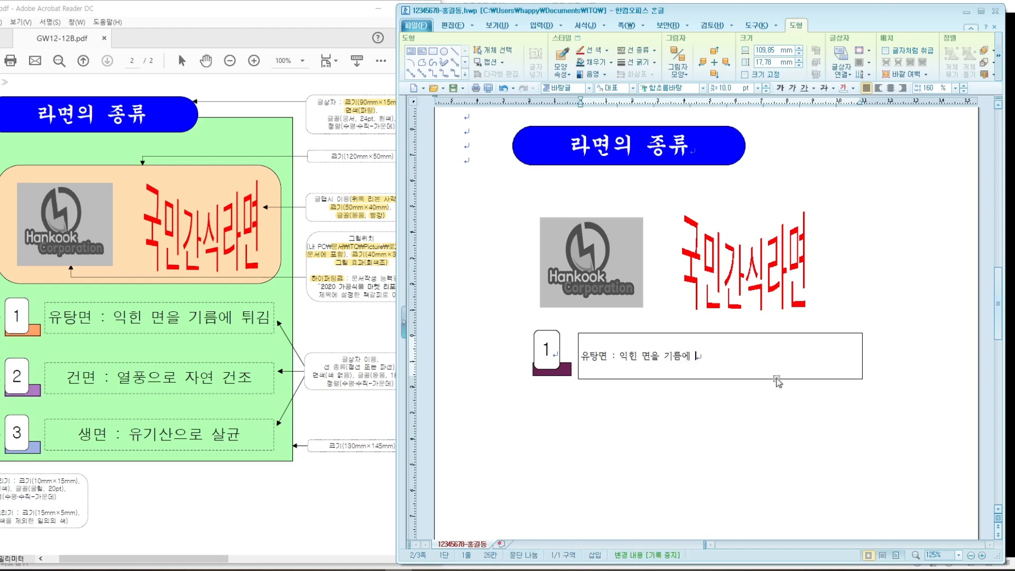
type("ㅌ")
type("김")
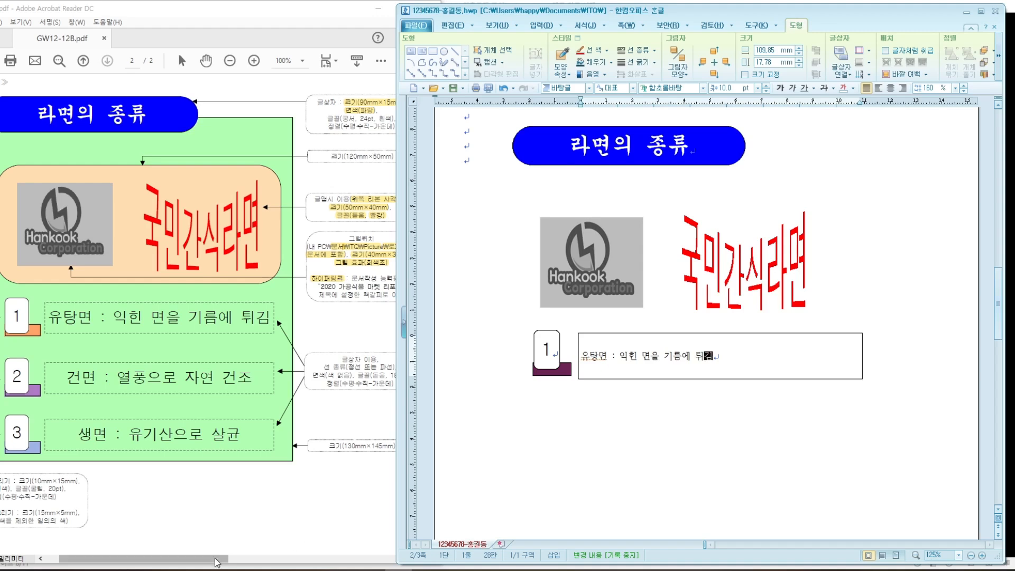
Step: Set the outline of the text box beside number 1 to a dashed line, following the PDF's line specification
left_click_drag(216, 561, 227, 562)
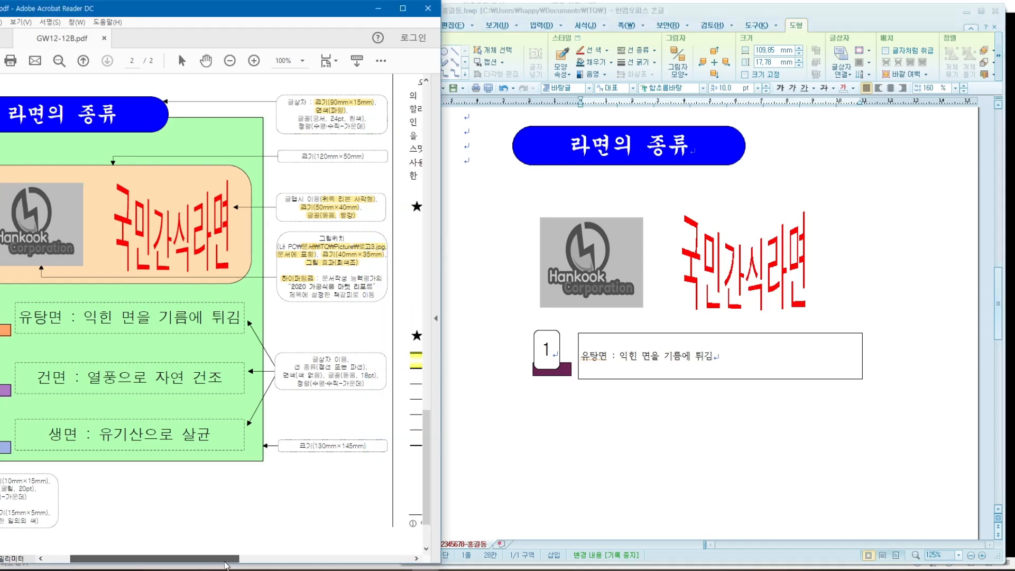
left_click(661, 337)
double_click(661, 336)
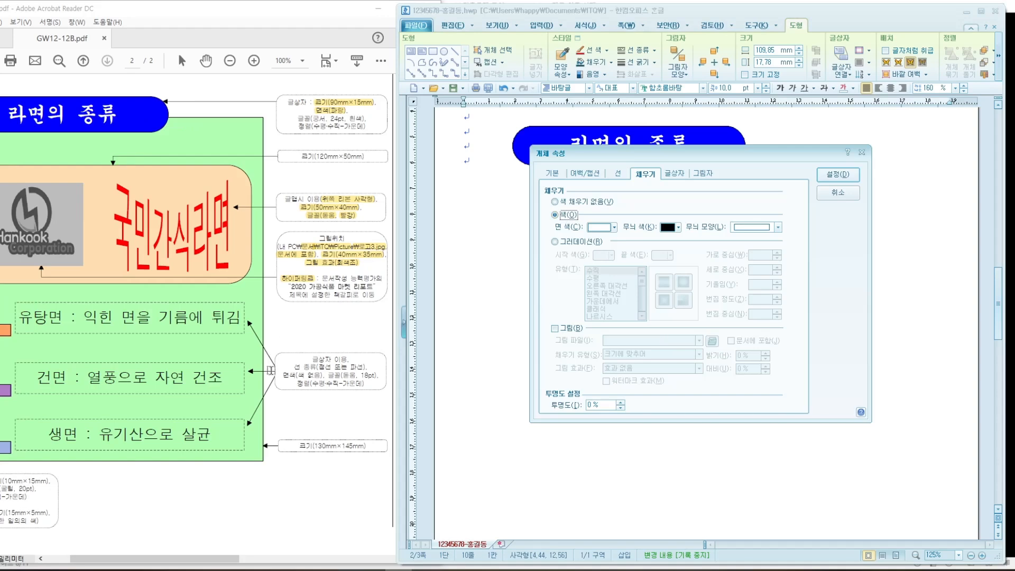
left_click(552, 174)
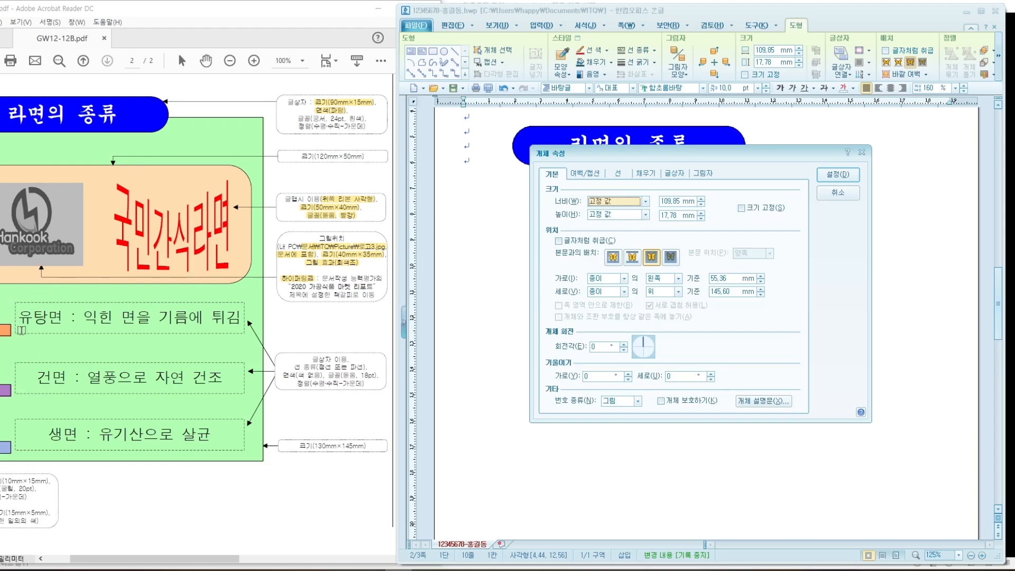
left_click(627, 176)
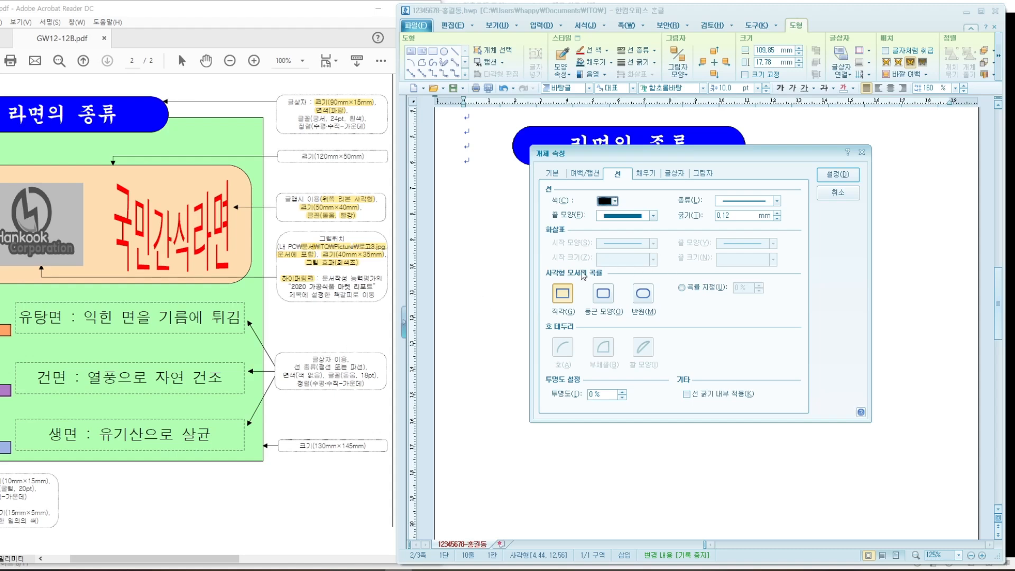
left_click_drag(294, 368, 354, 368)
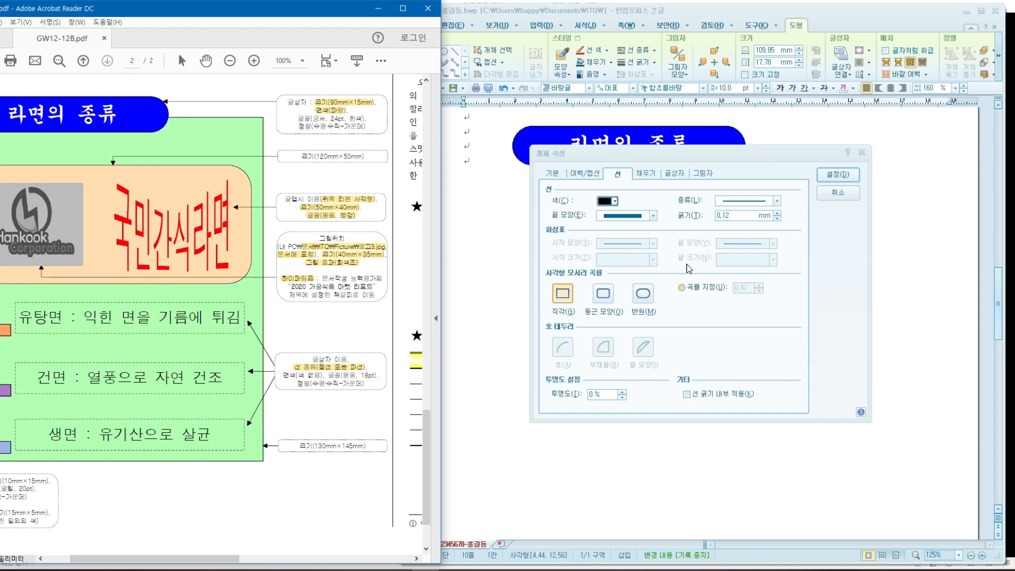
left_click(765, 203)
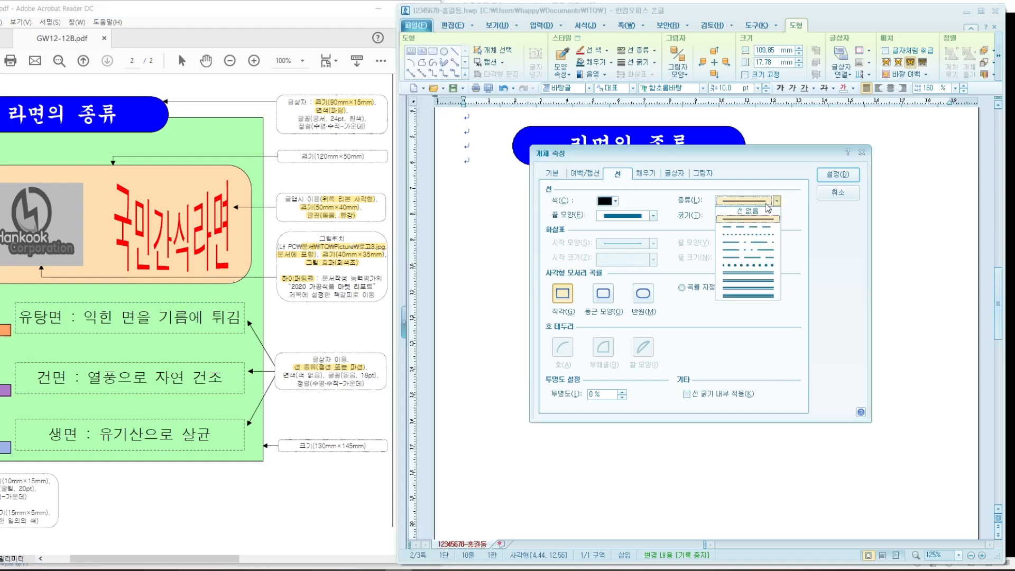
left_click(754, 235)
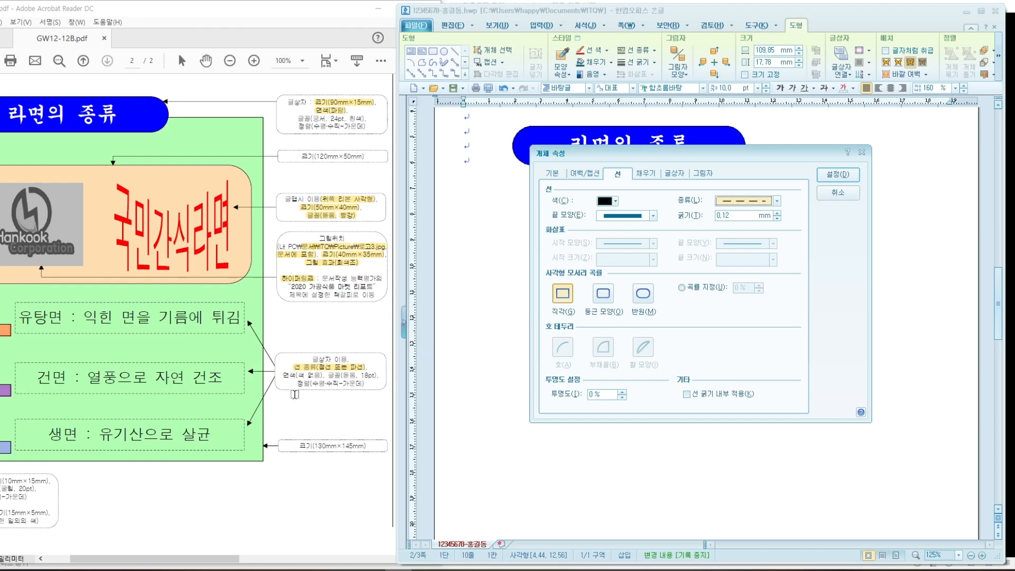
Step: Set the text box's fill colour to 색 없음 as the PDF specifies and apply the object properties
left_click_drag(318, 377, 283, 378)
left_click(650, 175)
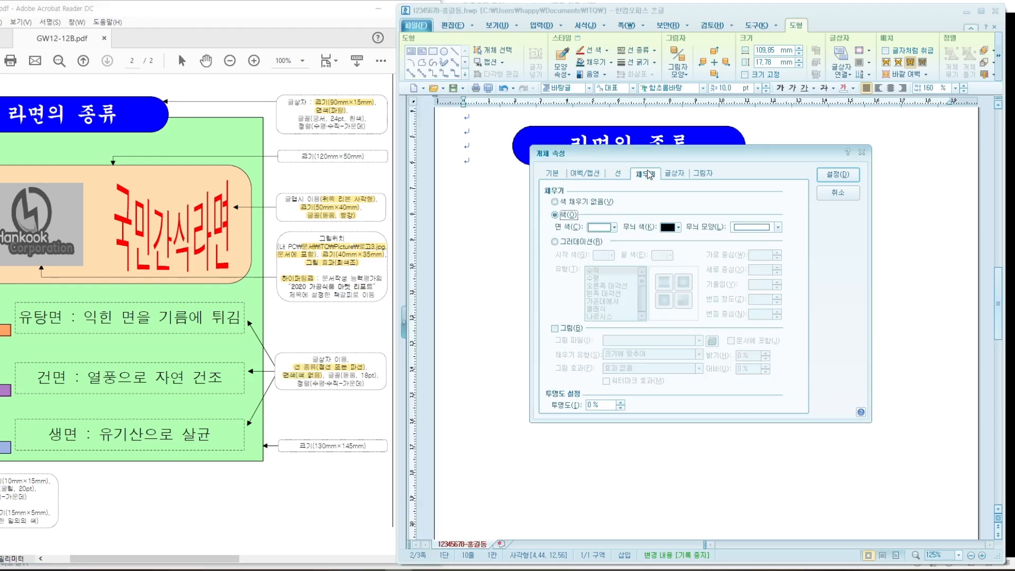
left_click(615, 227)
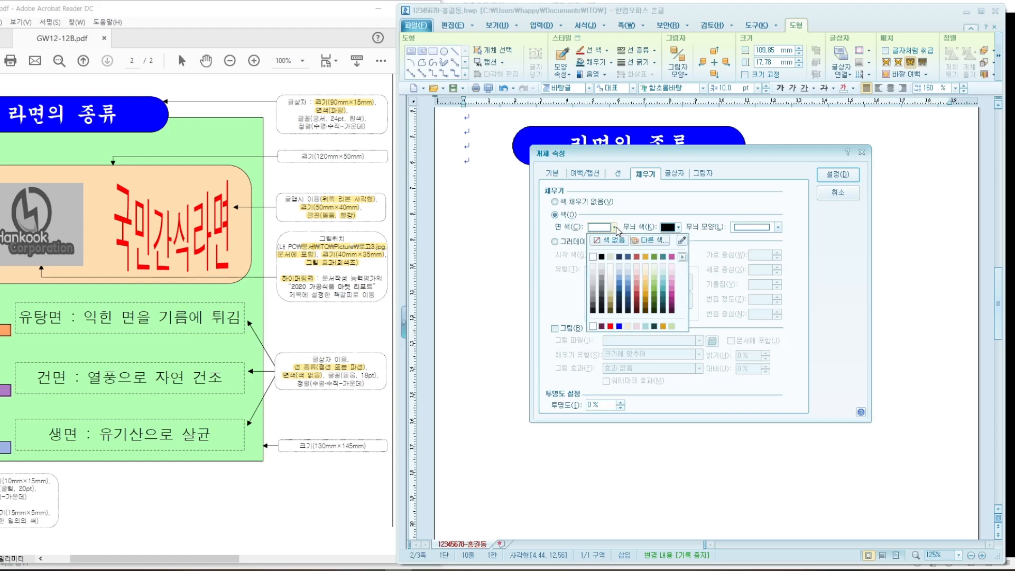
left_click(615, 241)
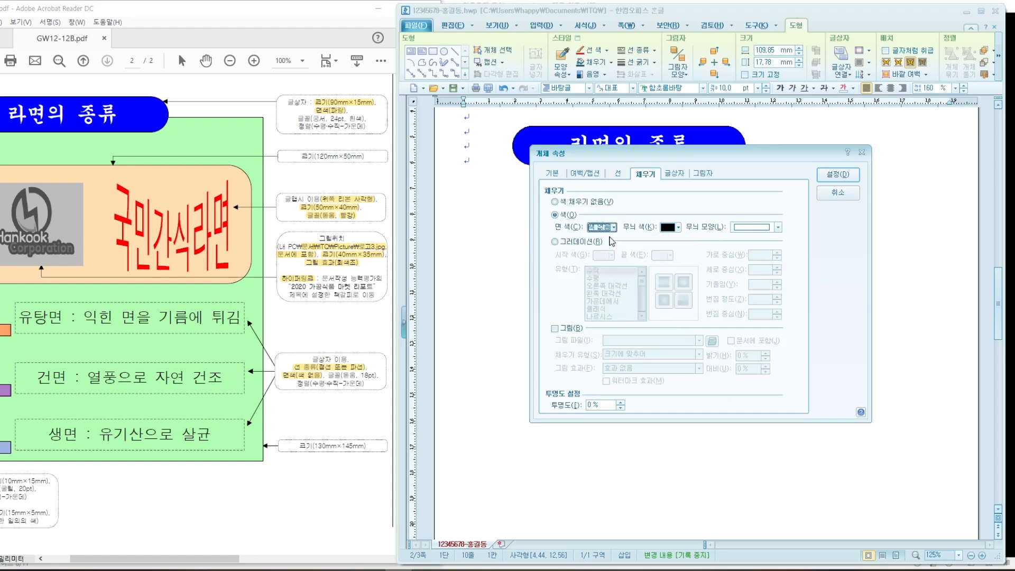
left_click(838, 175)
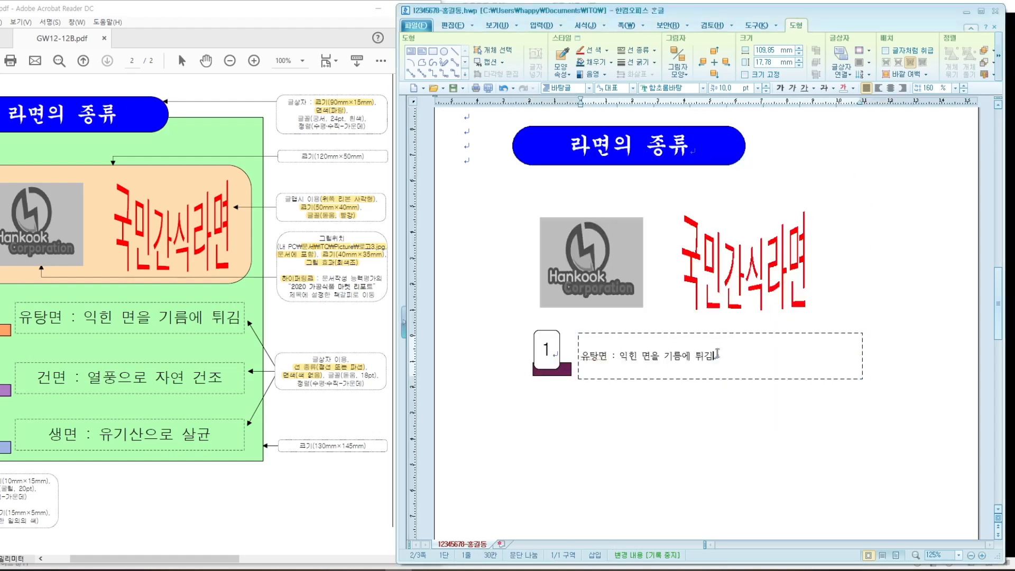
Step: Try to format the text box's sentence in 돋움 at 18 pt
left_click_drag(714, 357, 585, 358)
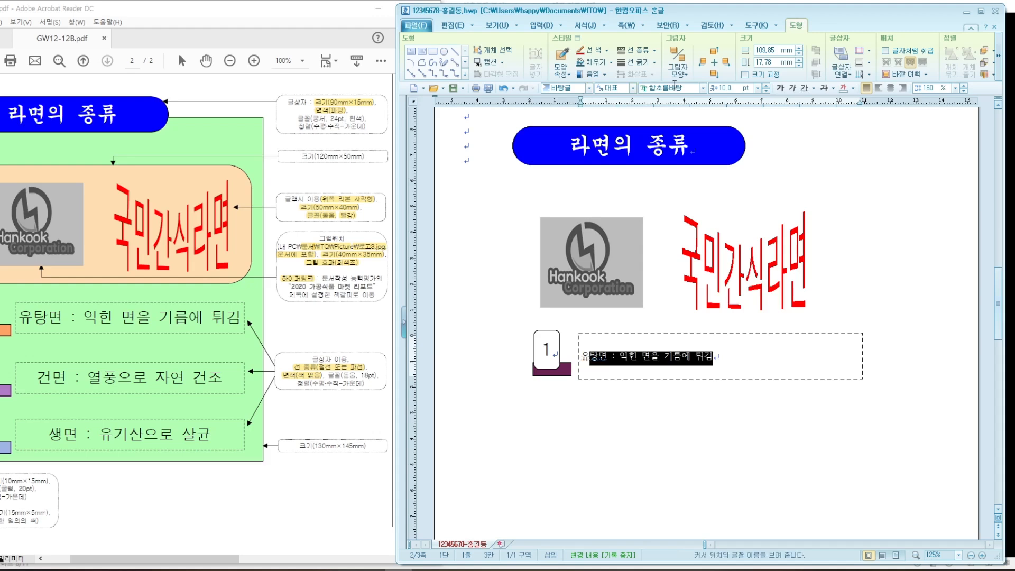
left_click(684, 85)
type("돋움")
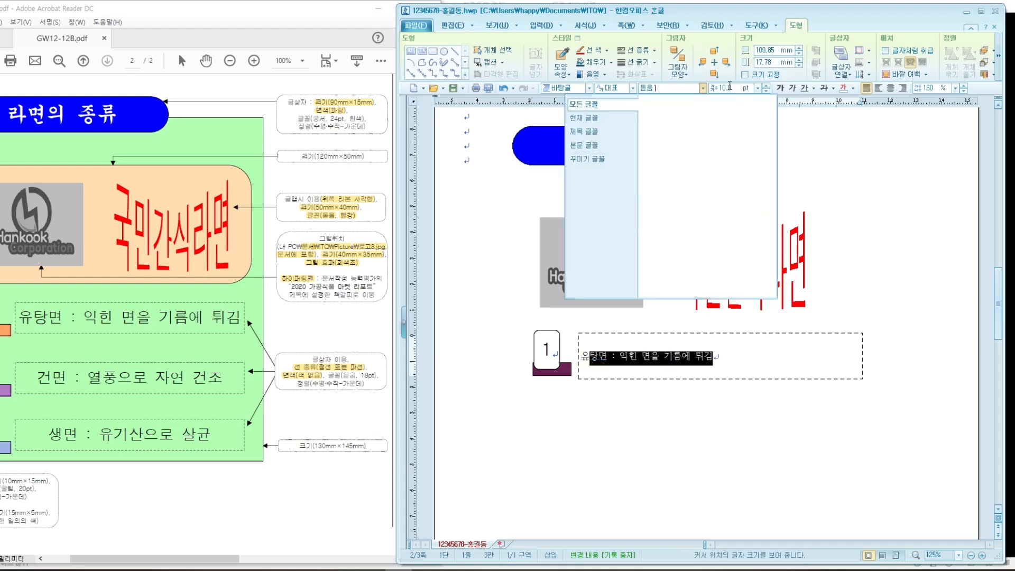
key("Escape")
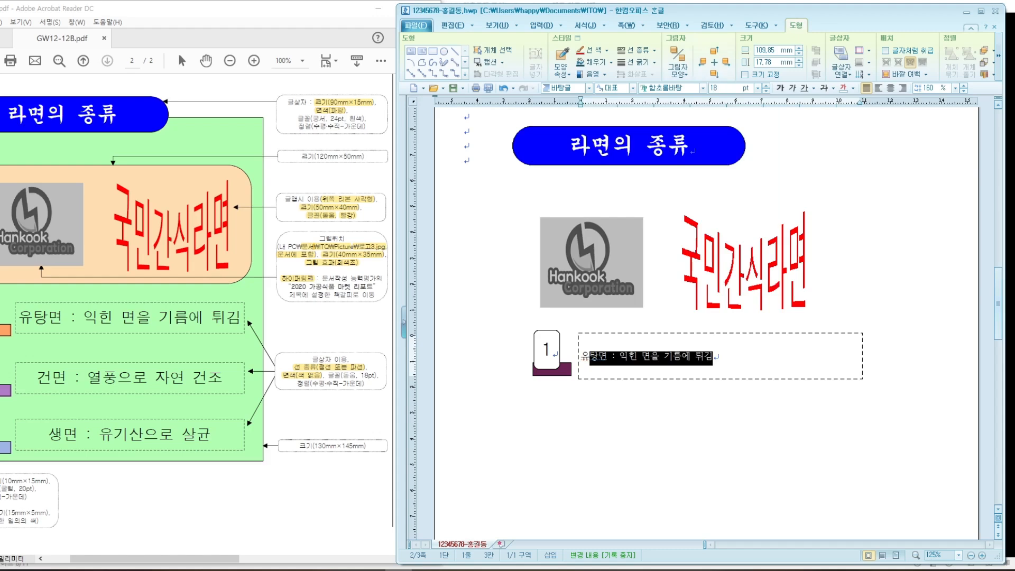
key("Return")
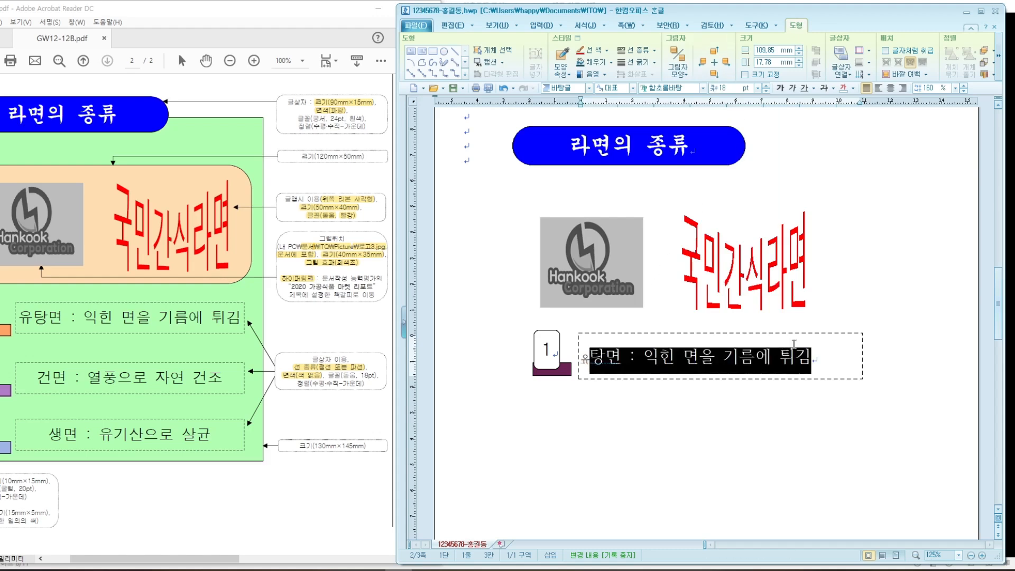
Step: Format the whole sentence "유탕면 : 익힌 면을 기름에 튀김" in 돋움 18 pt and centre it in the text box
left_click_drag(820, 360, 576, 349)
left_click(685, 88)
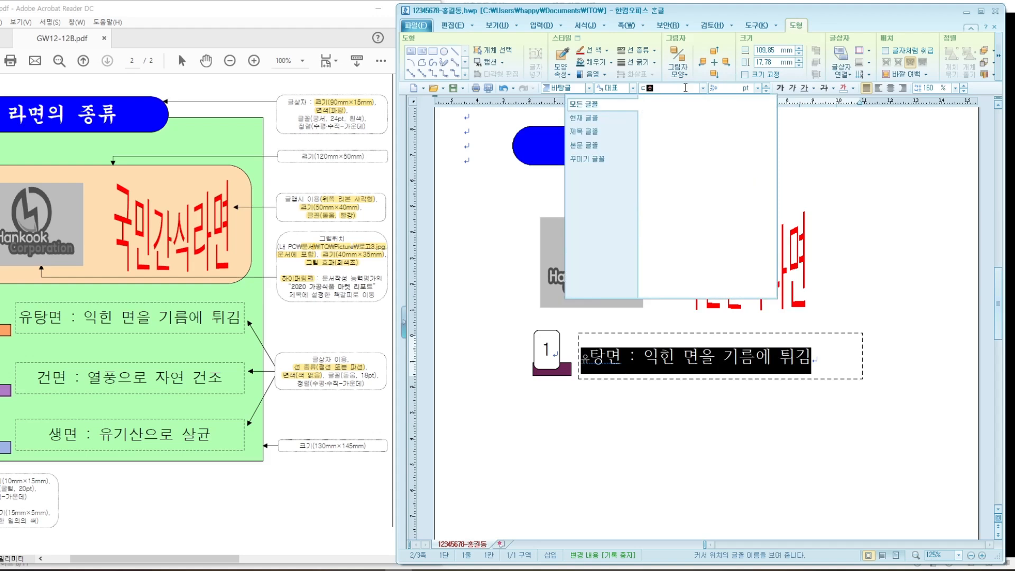
type("돋움")
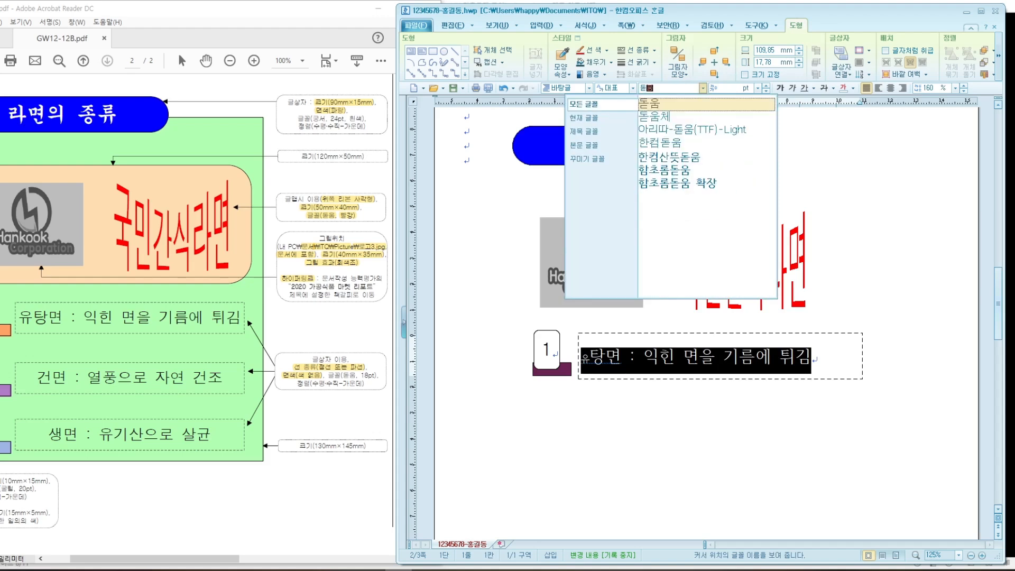
key("Return")
left_click(734, 90)
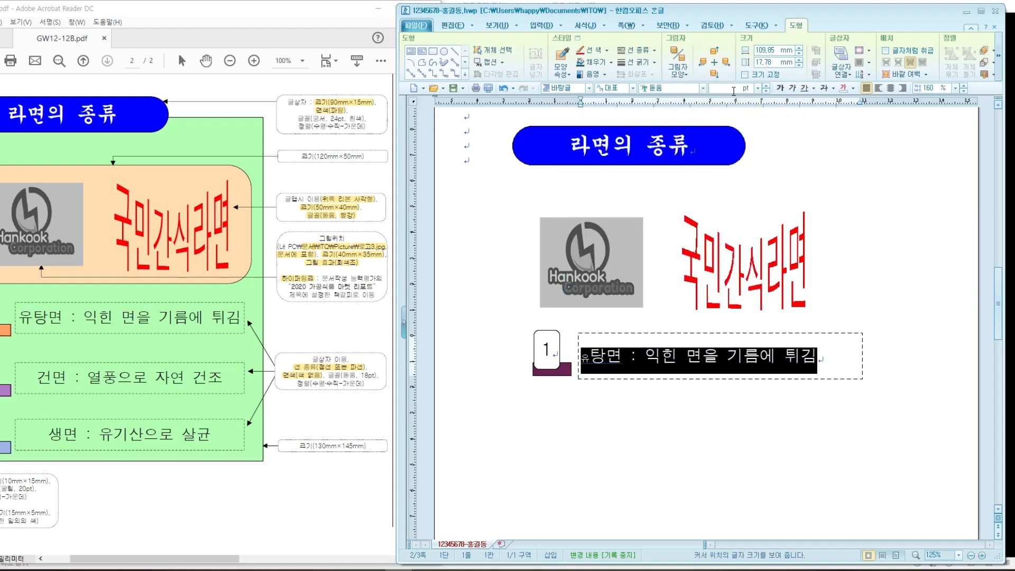
type("18")
key("Return")
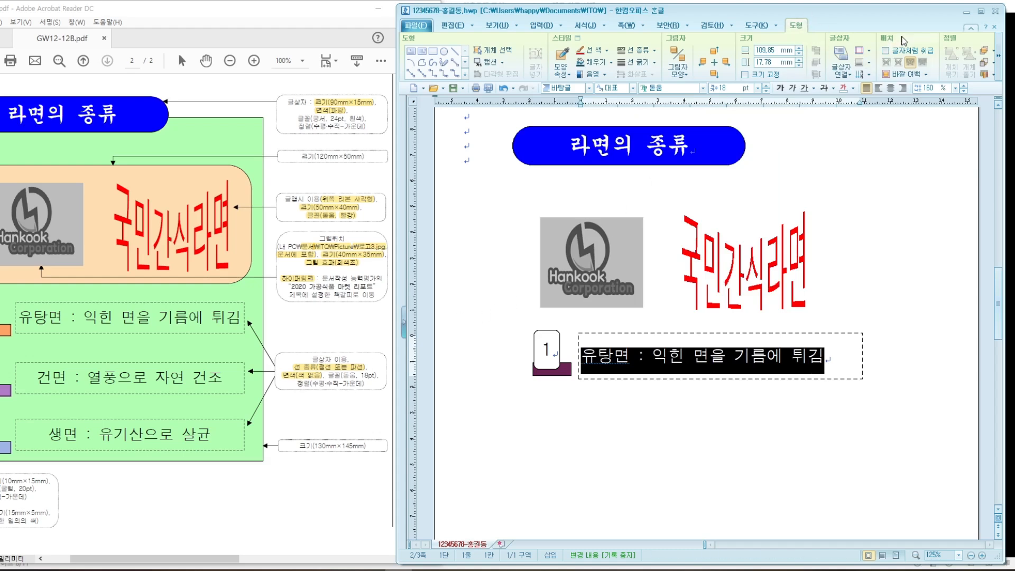
left_click(869, 63)
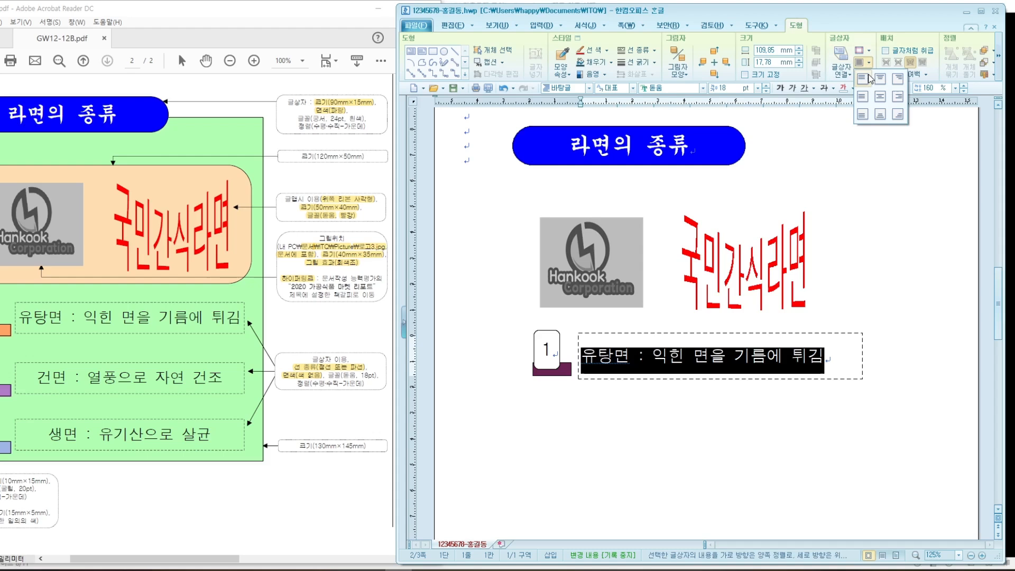
left_click(881, 106)
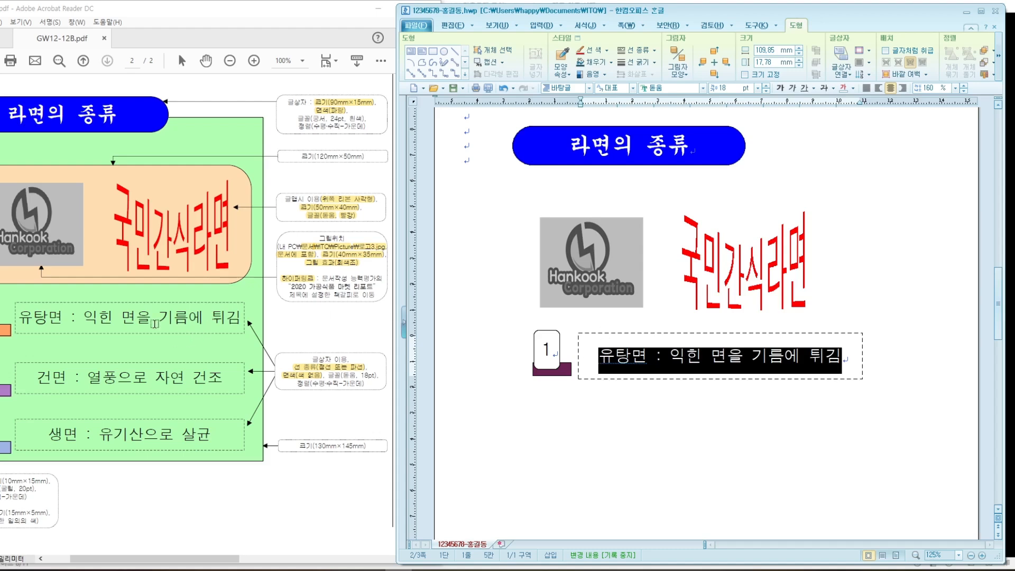
Step: Reduce the text box's height to about 14 mm and nudge it slightly down and left beside the number 1 shape
left_click_drag(145, 560, 126, 562)
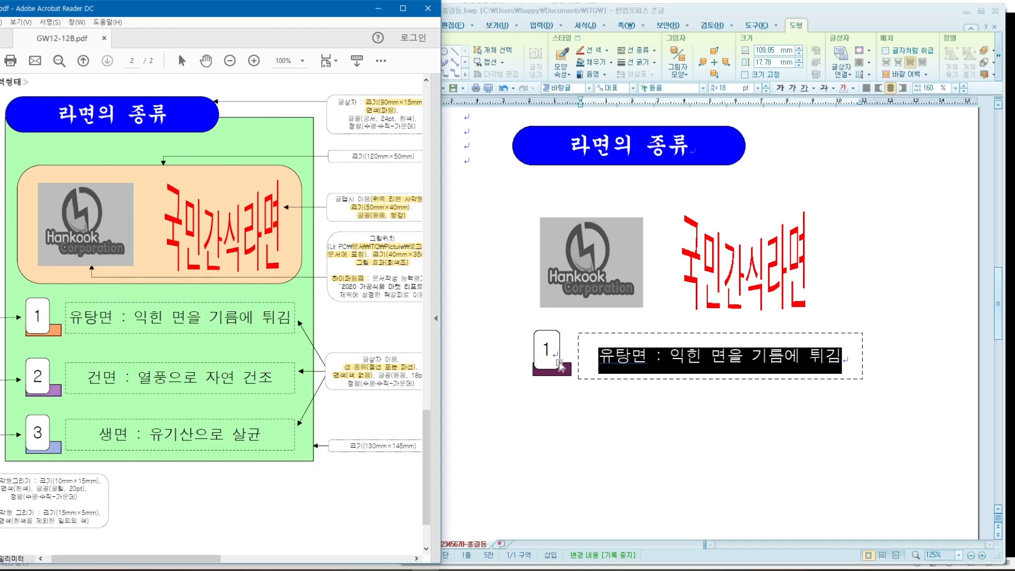
left_click(693, 379)
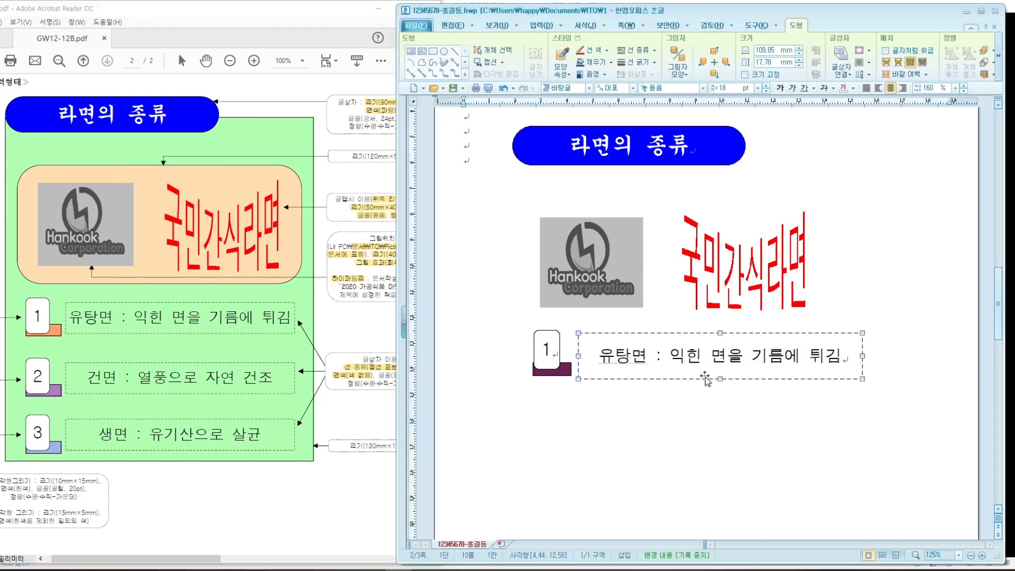
left_click_drag(719, 379, 720, 368)
key("Down")
key("Down")
key("Down")
key("Down")
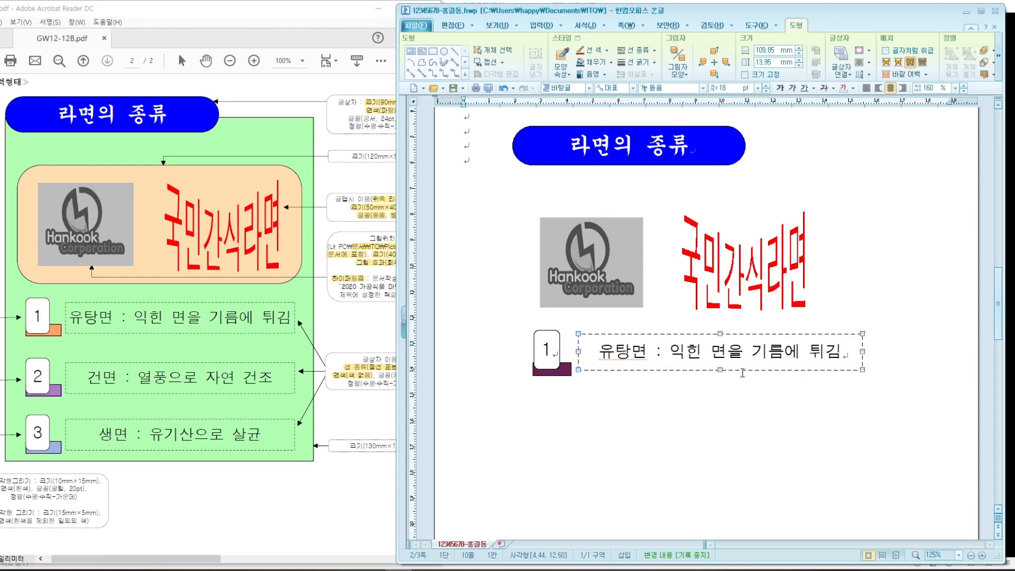
key("Left")
key("Left")
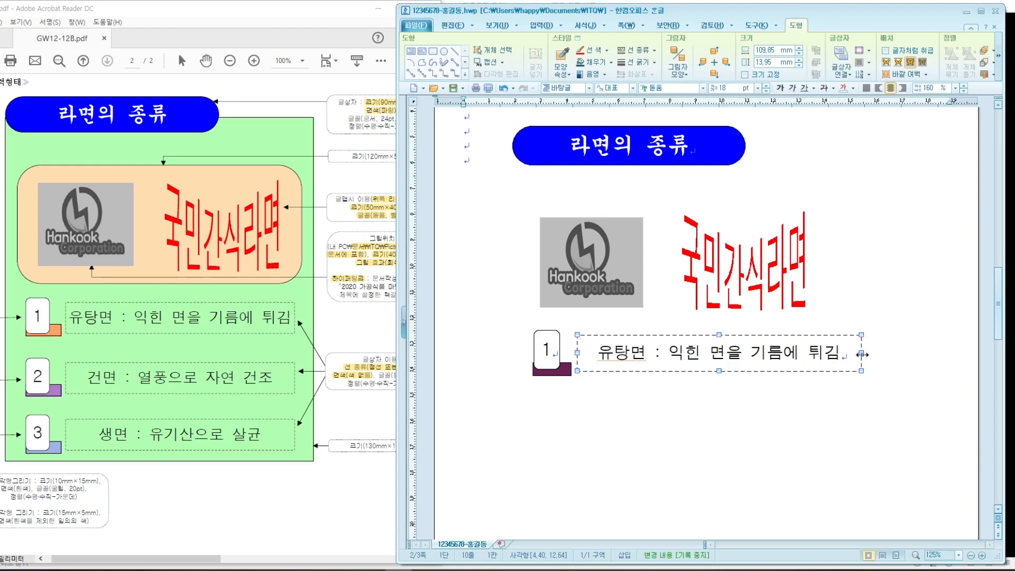
Step: Narrow the text box to about 96 mm wide so it fits the sentence closely, and save the document
left_click_drag(862, 355, 832, 353)
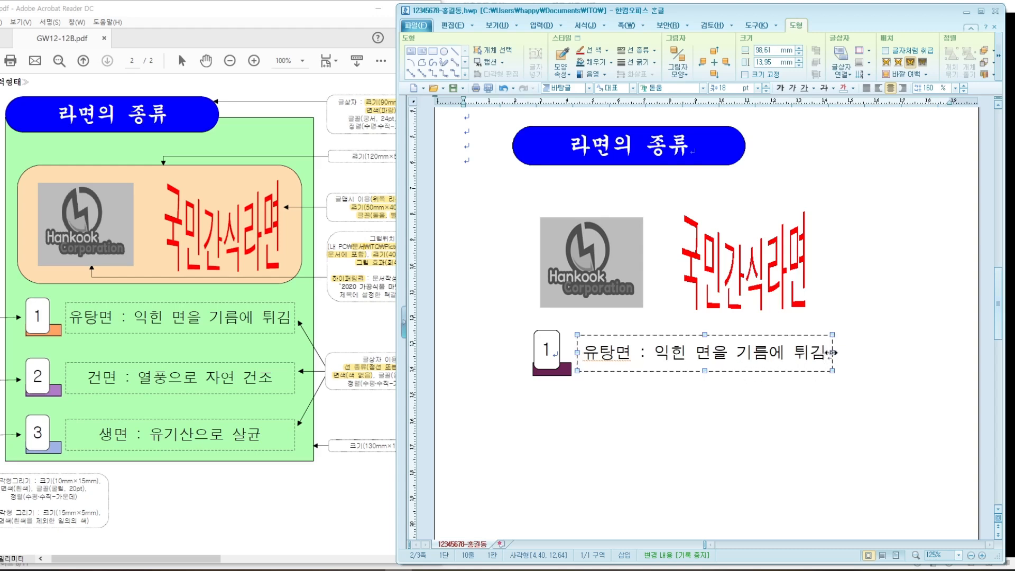
left_click_drag(831, 352, 826, 354)
left_click(844, 387)
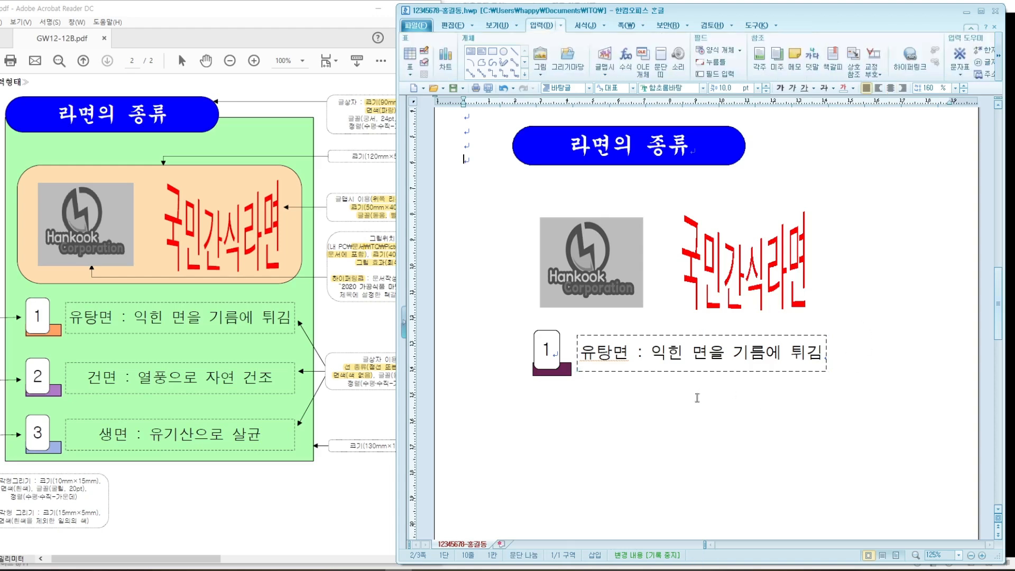
left_click(454, 90)
Step: Look at the keyboard layout picture in 캡처 및 스케치 and minimize it again
left_click(597, 353)
left_click(370, 570)
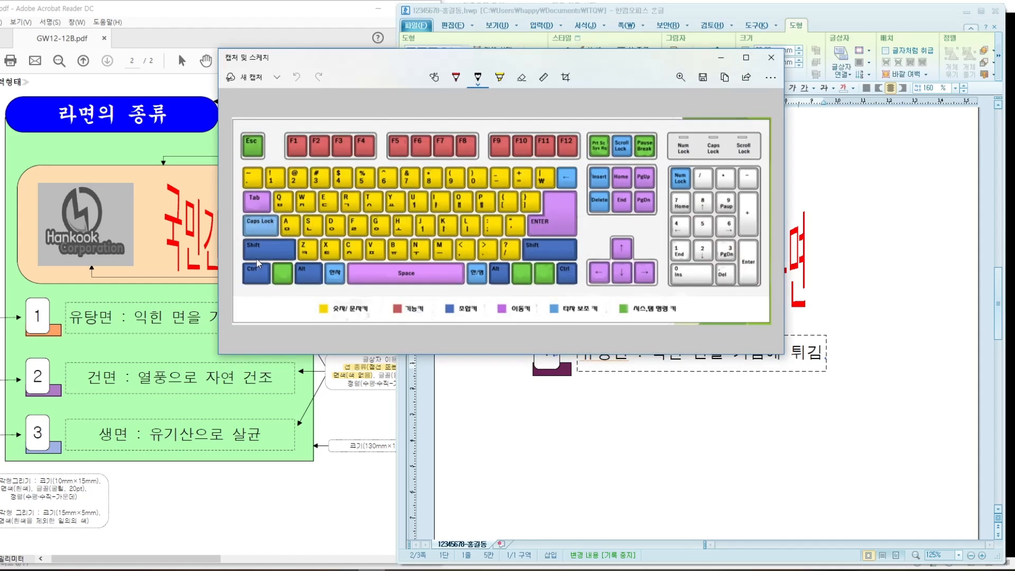
left_click(725, 61)
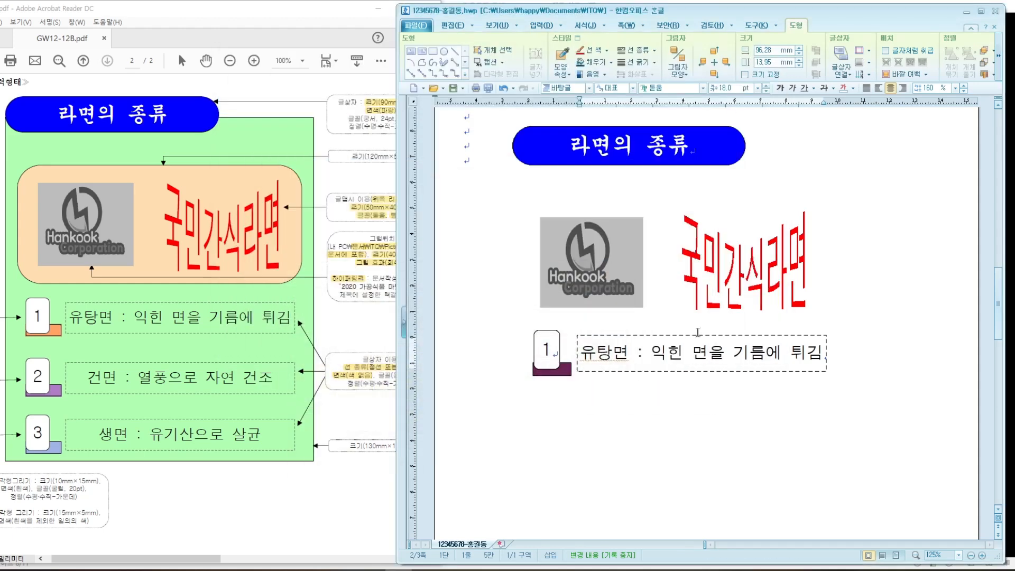
Step: Select the number 1 shape, its purple rectangle and the dashed text box together
left_click(579, 366)
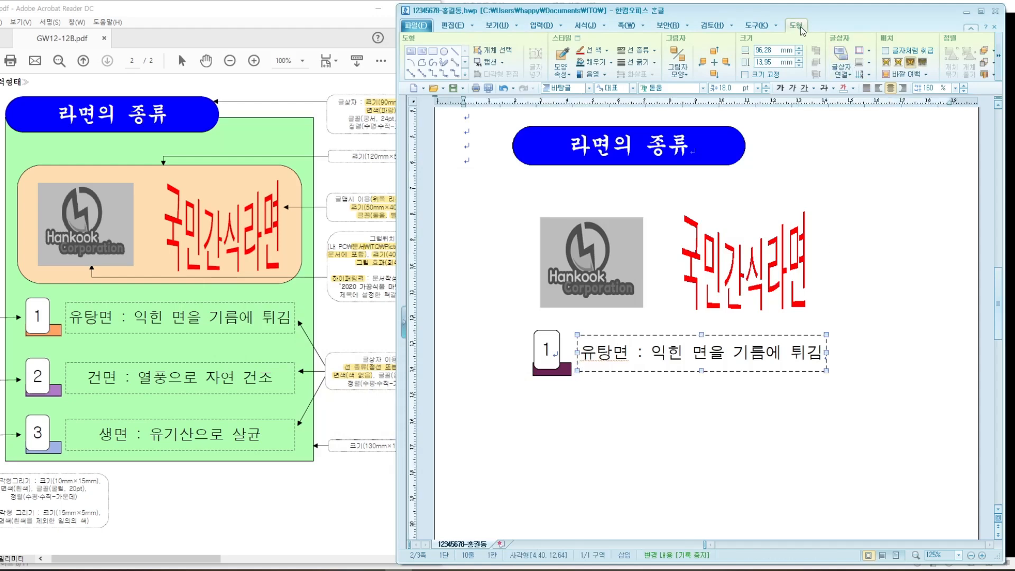
left_click(499, 55)
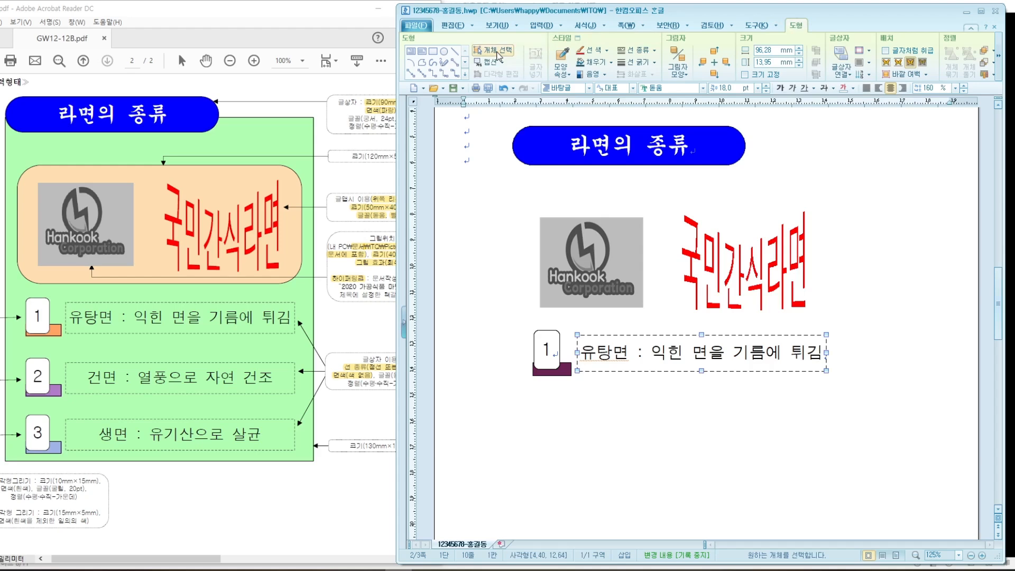
left_click_drag(496, 312, 877, 401)
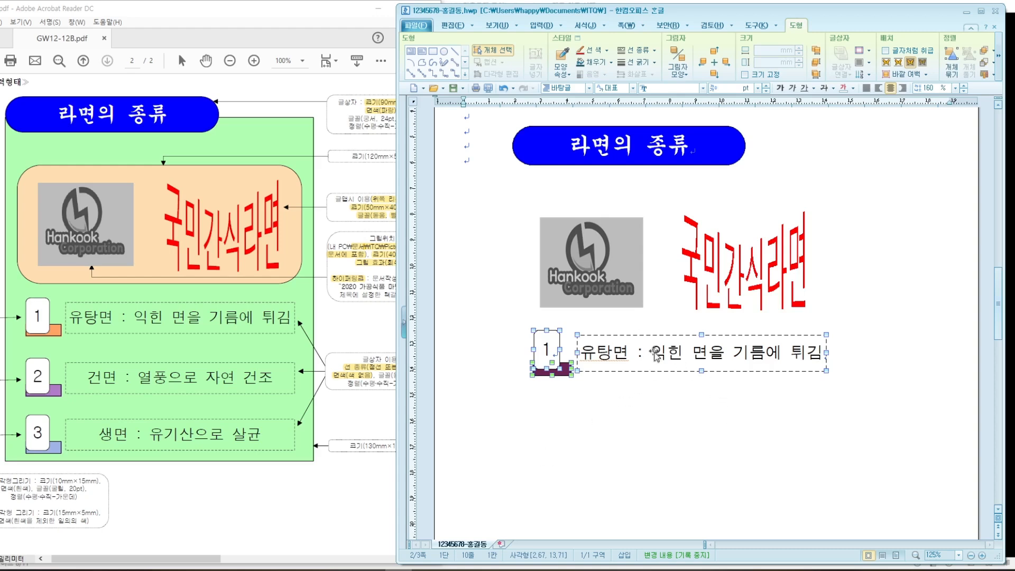
Step: Try duplicating the selected row of objects twice further down the page, and undo both copies
mouse_move(655, 355)
left_mouse_down()
mouse_move(672, 423)
mouse_move(687, 426)
mouse_move(662, 464)
mouse_move(657, 501)
left_mouse_up()
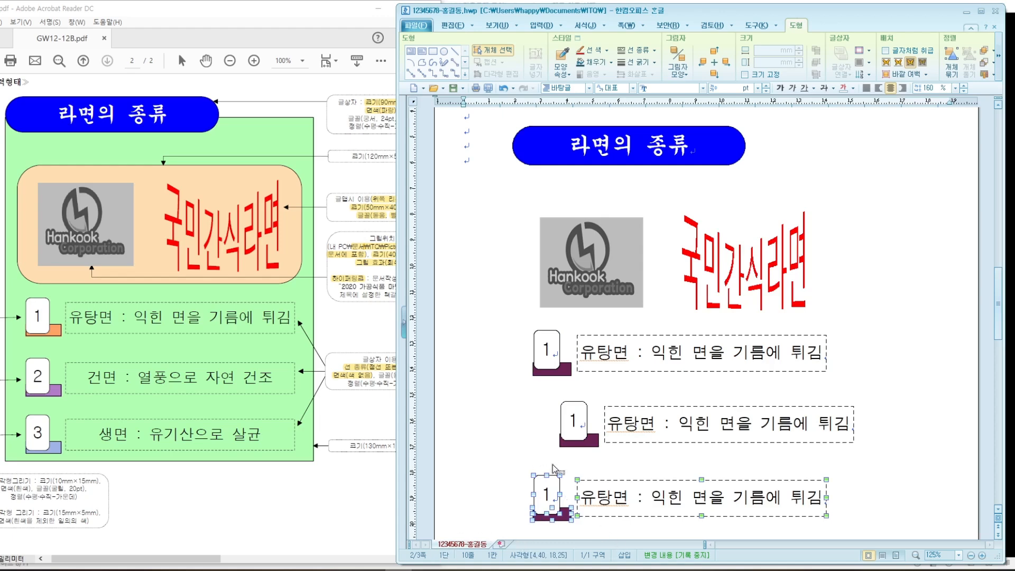
key("ctrl+z")
key("ctrl+z")
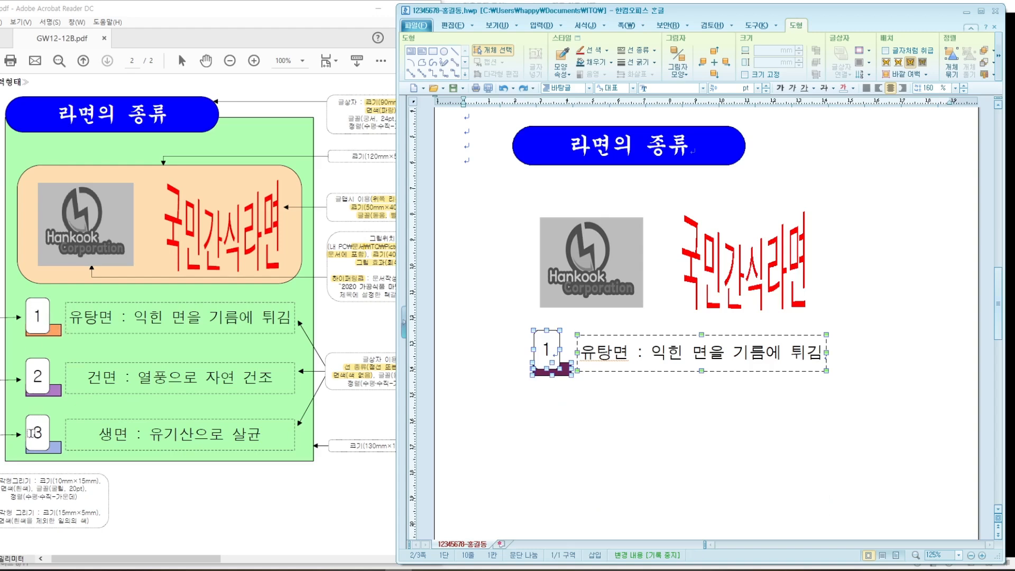
Step: Duplicate the selected number-and-text row twice, straight below the original at even spacing
left_click(372, 570)
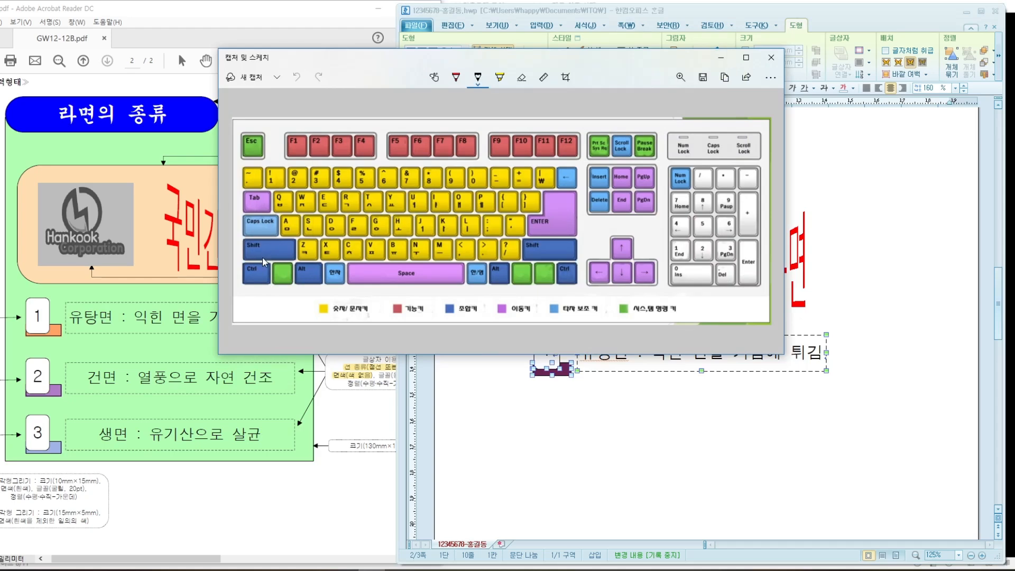
left_click(721, 57)
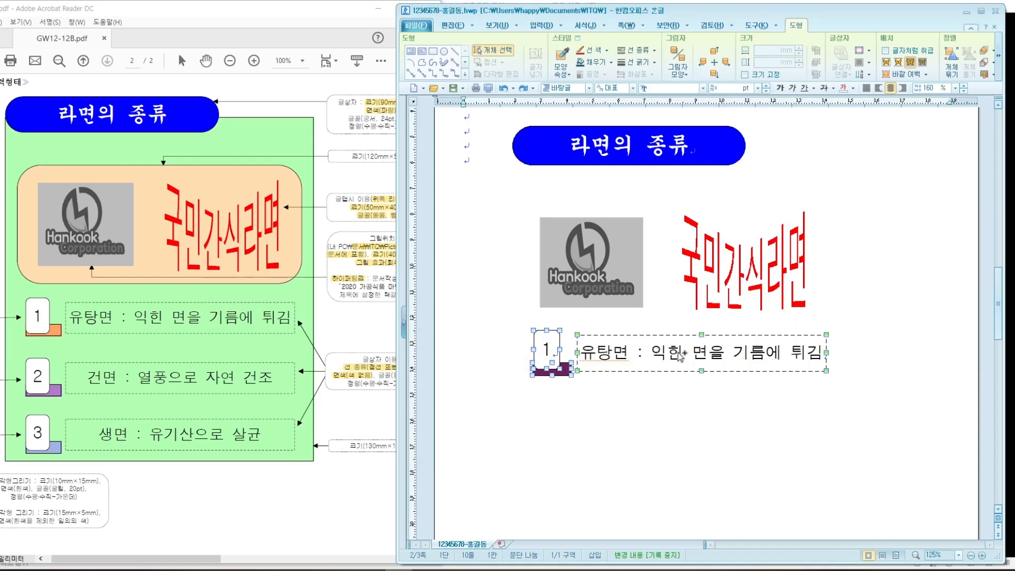
left_click_drag(678, 357, 675, 492)
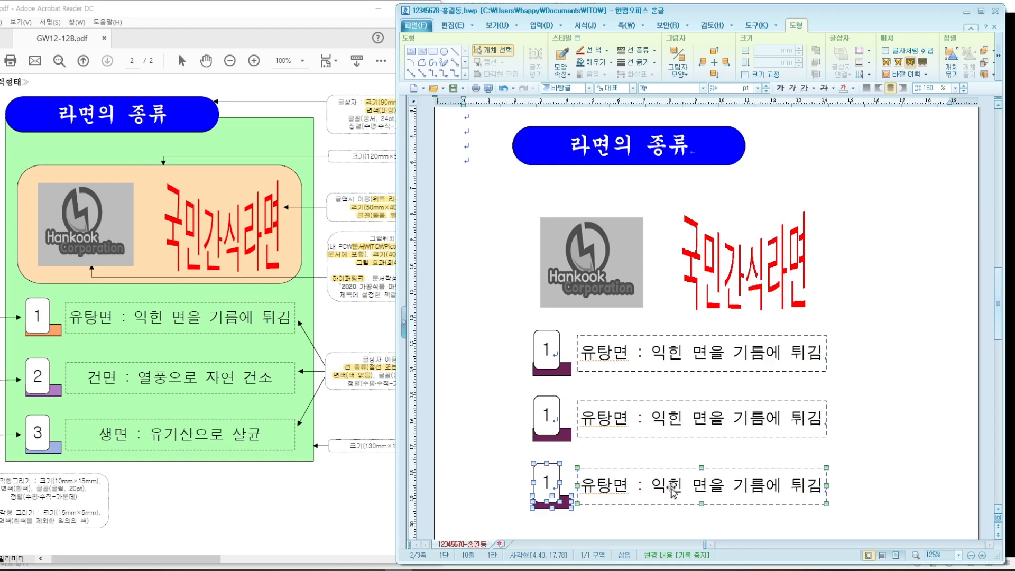
left_click(880, 405)
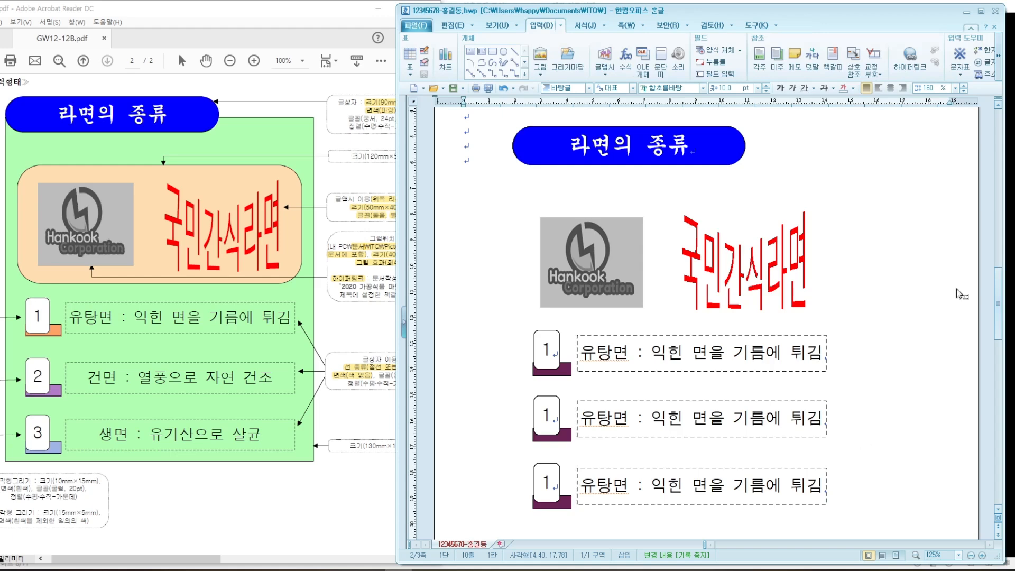
left_click_drag(997, 306, 997, 319)
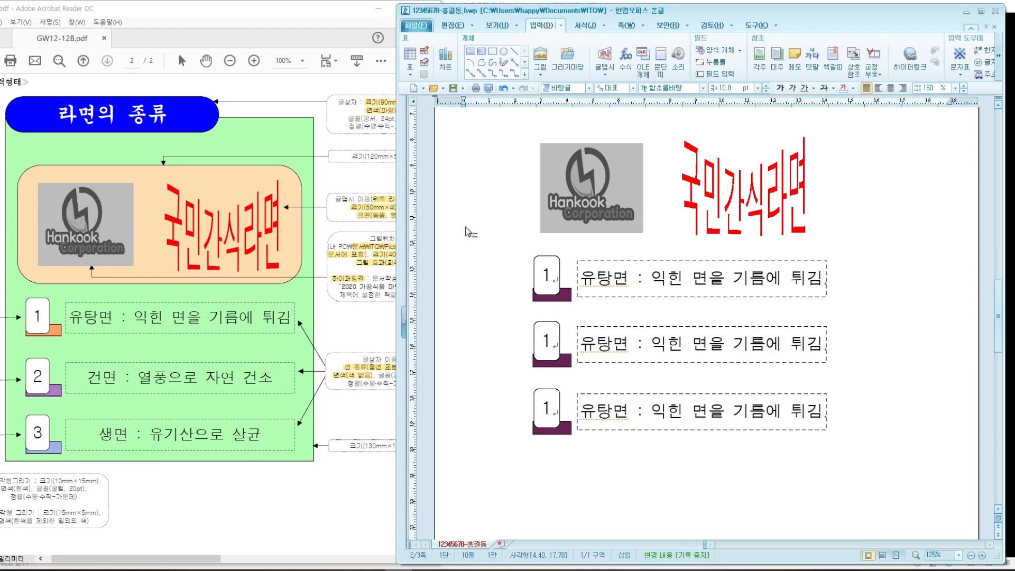
scroll(476, 227, "up", 1)
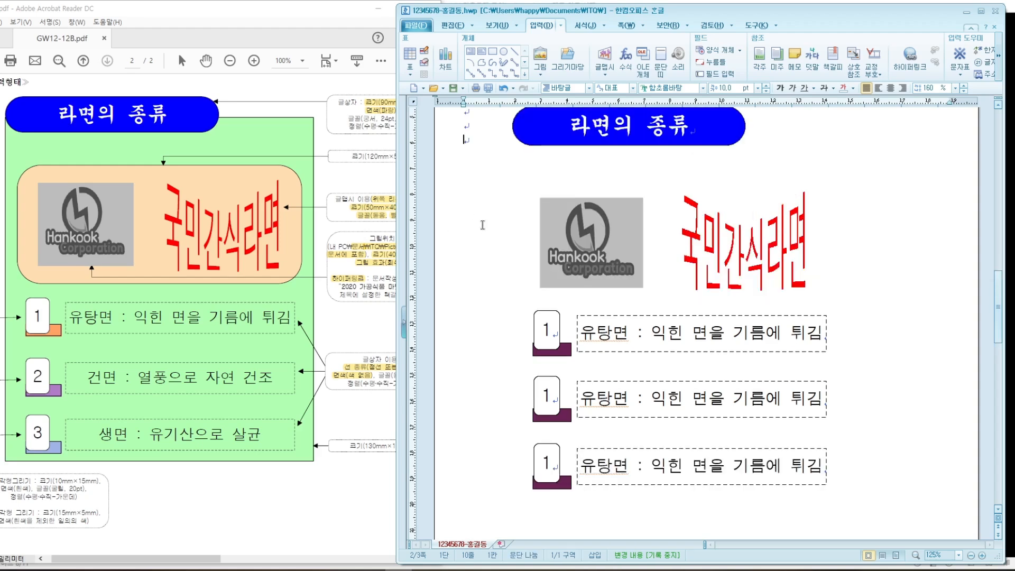
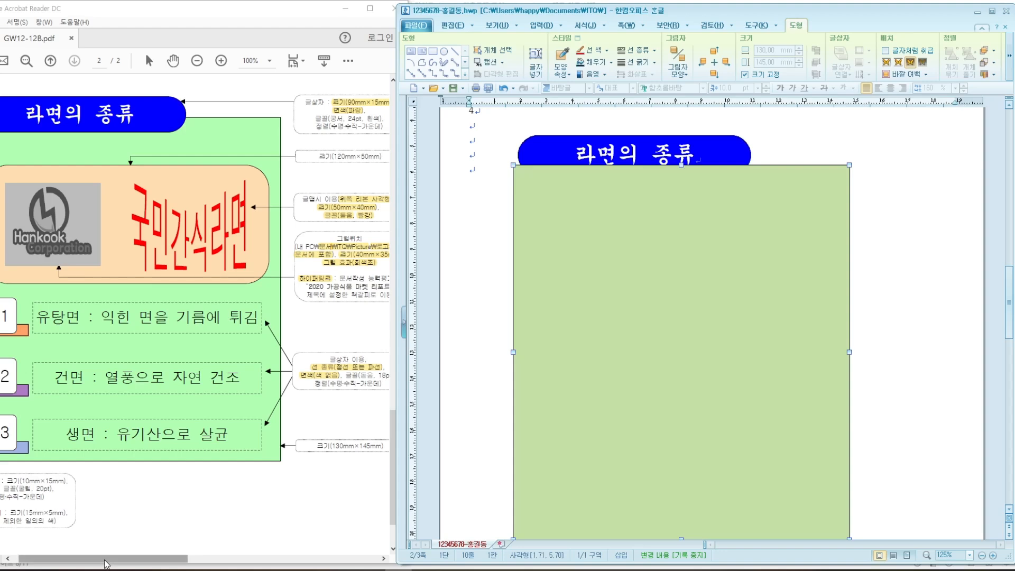
Step: Align the green 130 × 145 mm rectangle with the title box's left edge and send it behind all the other drawing objects
left_click_drag(105, 561, 83, 561)
left_click_drag(627, 338, 631, 335)
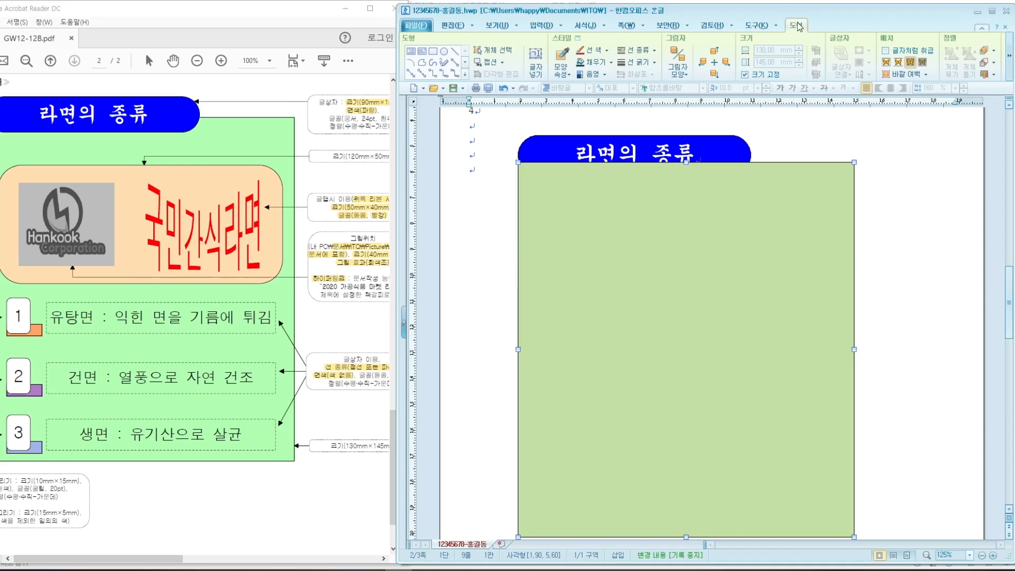
left_click(924, 64)
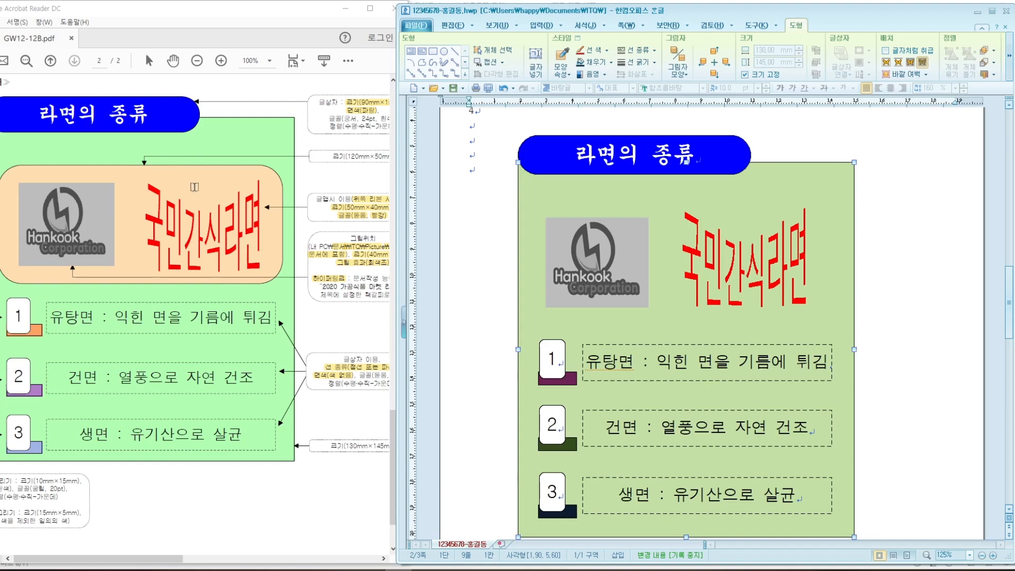
left_click(997, 66)
left_click(971, 78)
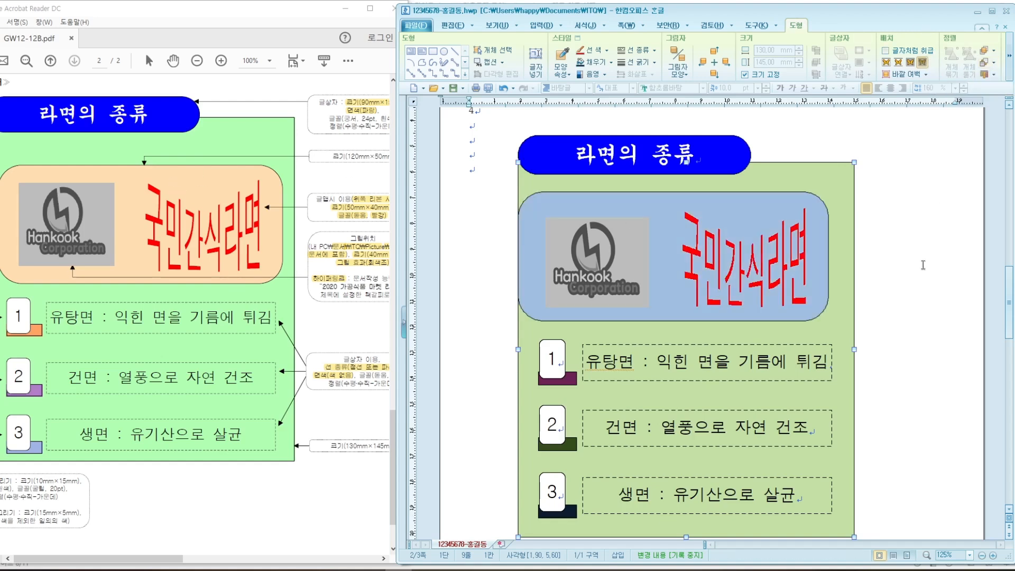
left_click(921, 279)
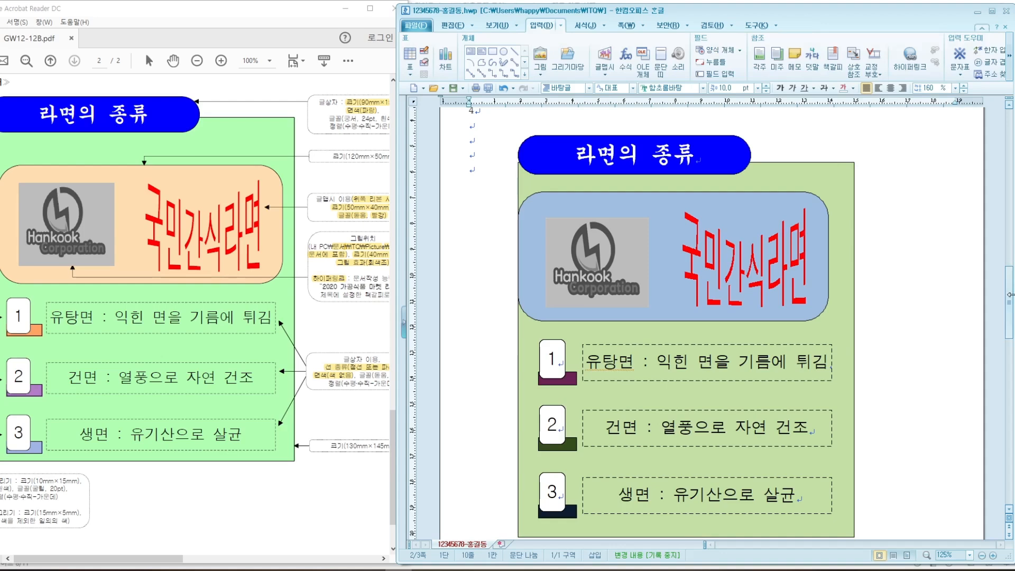
scroll(1010, 305, "down", 1)
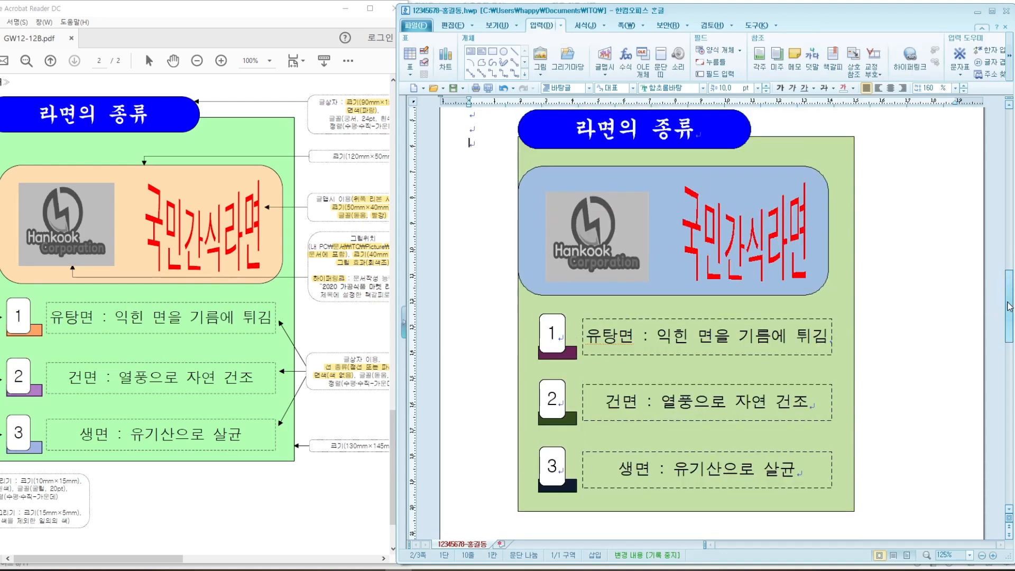
Step: Centre the blue rounded rectangle on the green background and shift the Hankook logo picture slightly right and up inside it
left_click(640, 179)
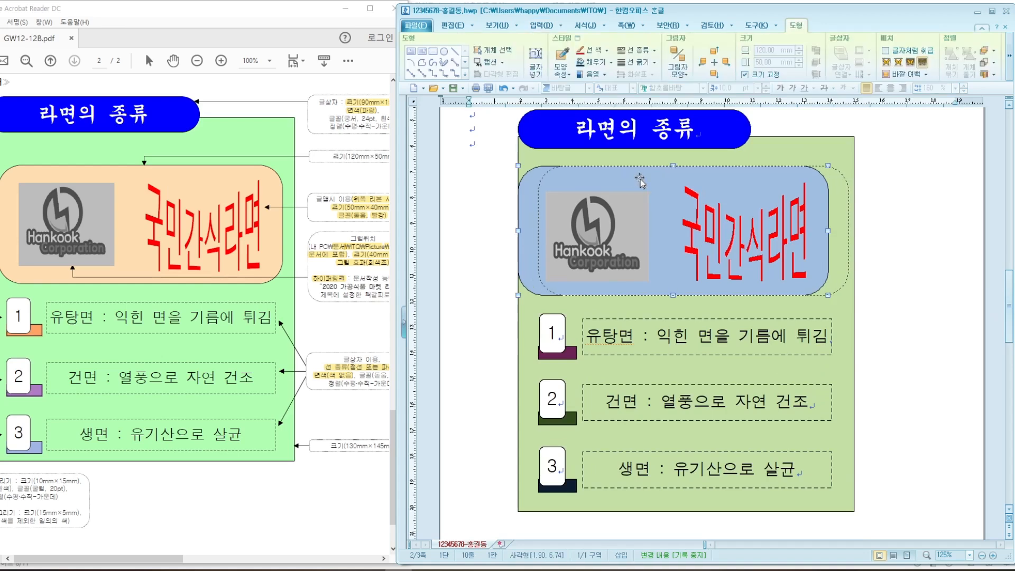
left_click(617, 211)
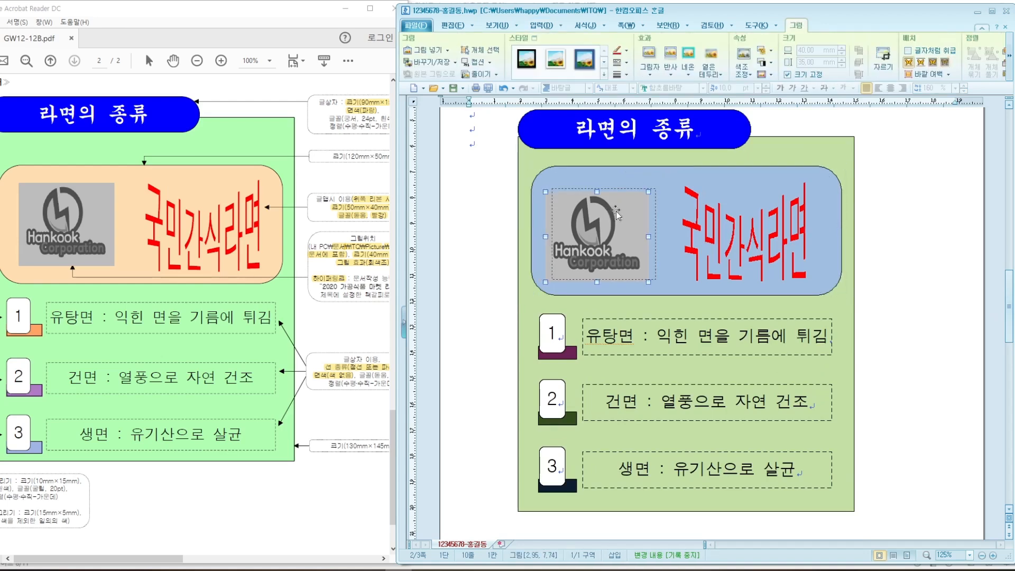
left_click_drag(617, 210, 630, 206)
Step: Nudge the 국민간식라면 WordArt slightly upward inside the blue rounded rectangle and save the document
left_click(725, 233)
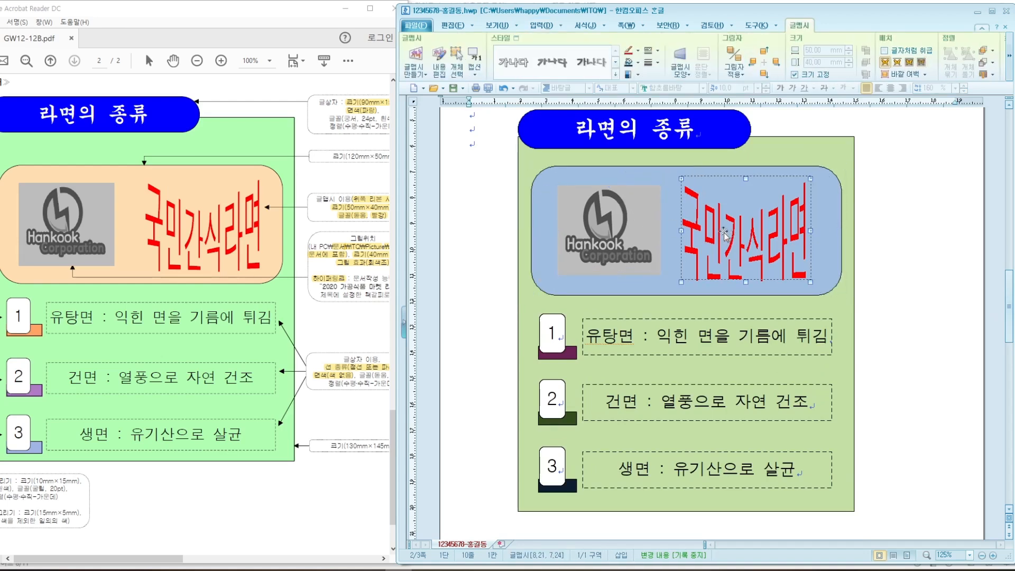
key("Up")
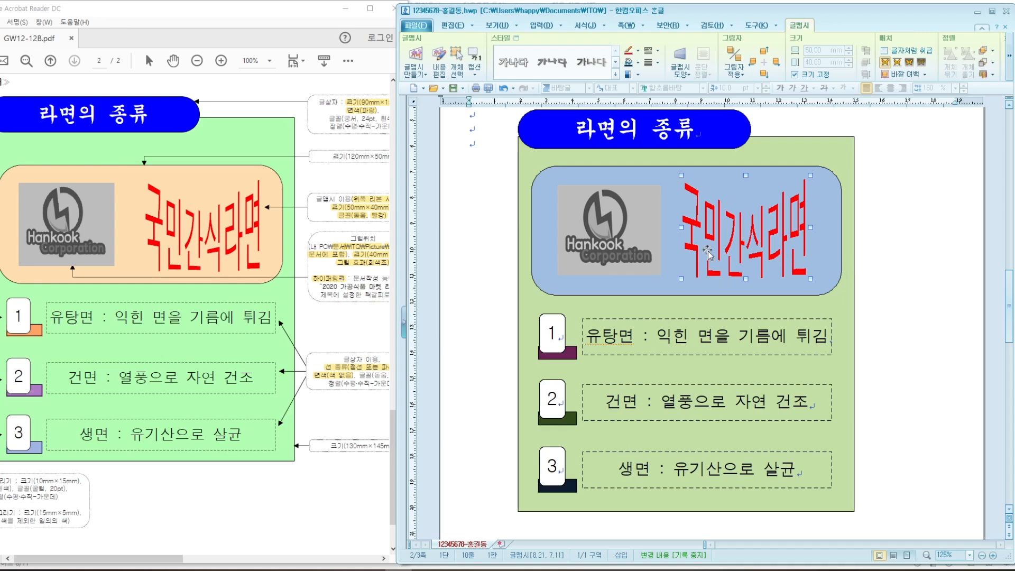
left_click(601, 244)
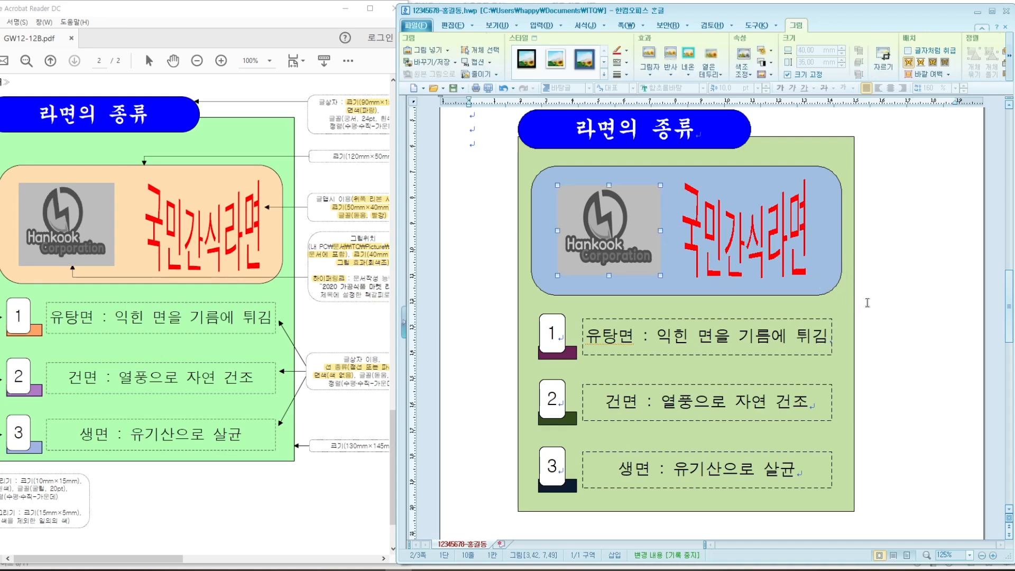
key("Escape")
left_click(573, 214)
key("Escape")
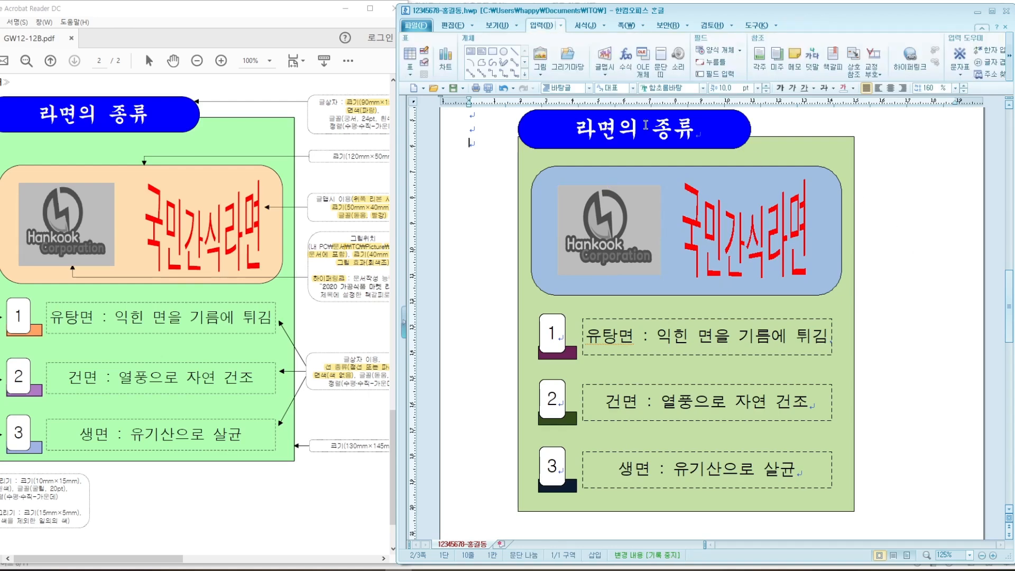
left_click(453, 89)
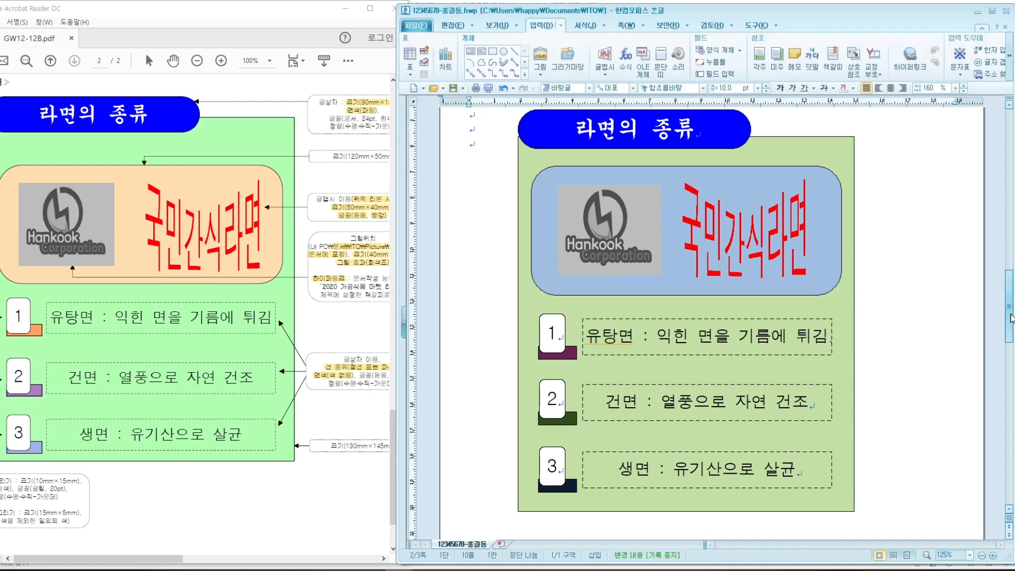
Step: Go to the blank page 3 and examine the 문서작성 능력평가 (200점) section of the GW12-12B PDF from its title down to the footnote
left_click_drag(1011, 312, 1013, 311)
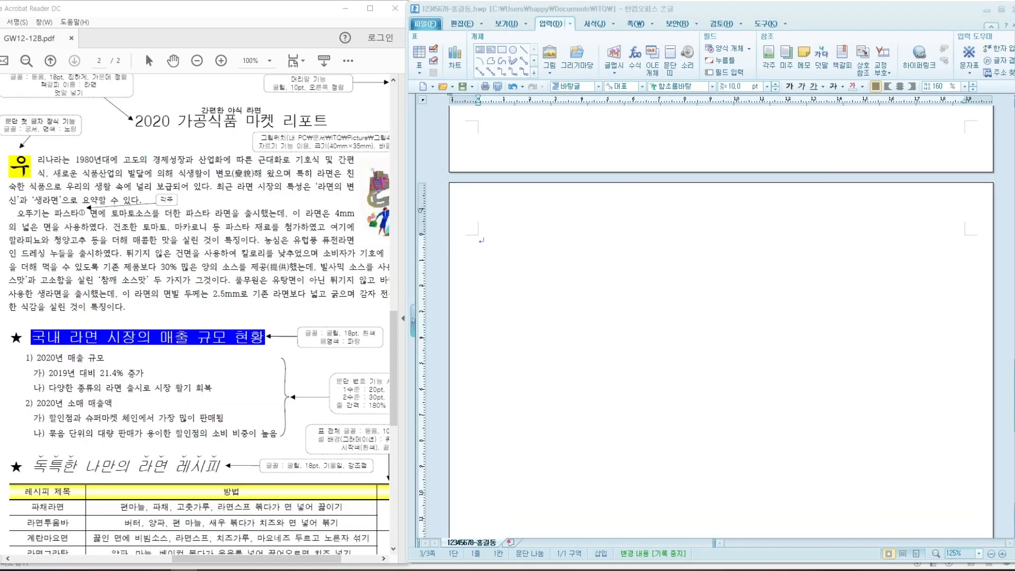
left_click(555, 263)
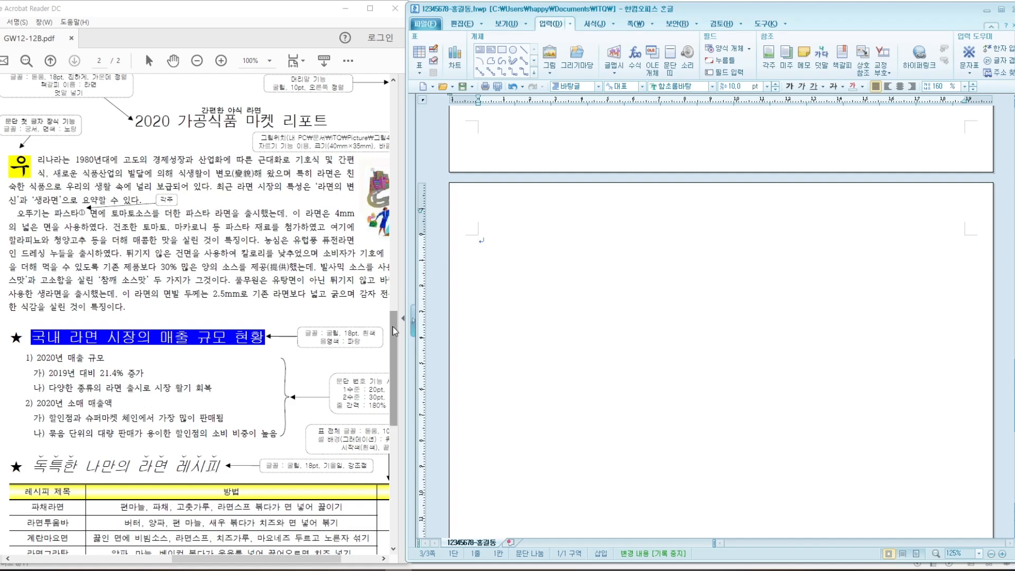
left_click_drag(394, 331, 394, 288)
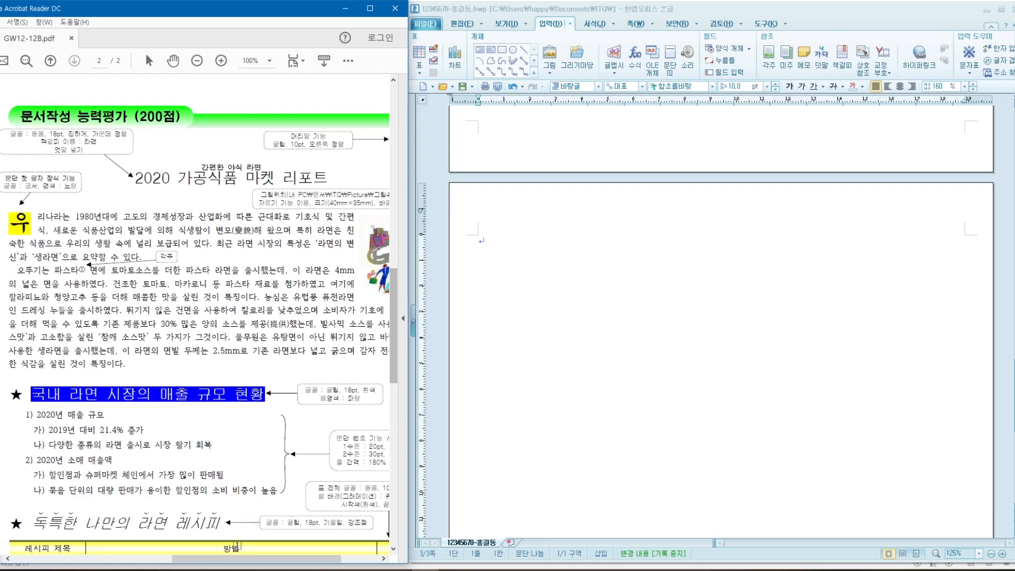
left_click_drag(237, 560, 235, 562)
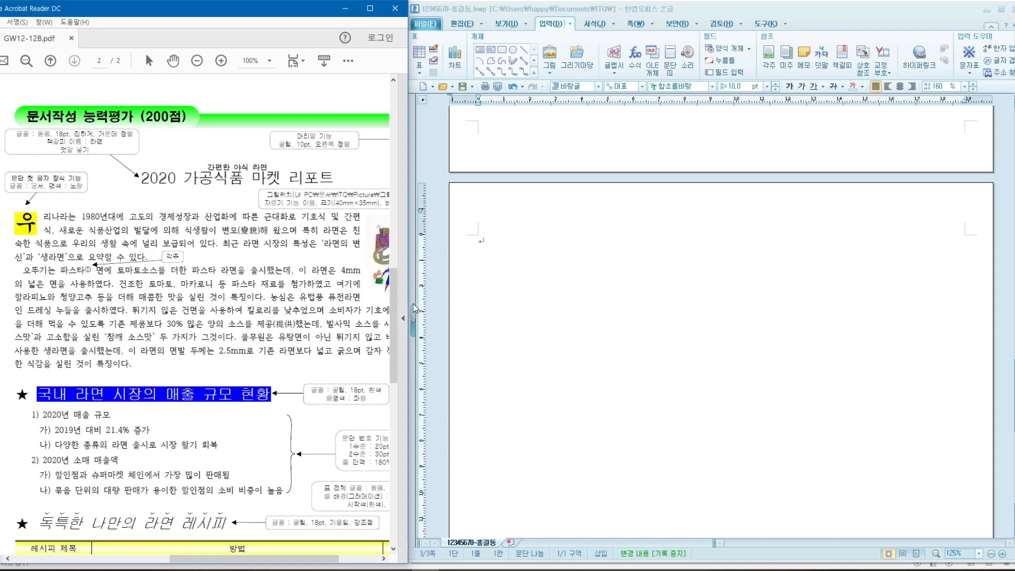
left_click_drag(394, 307, 397, 427)
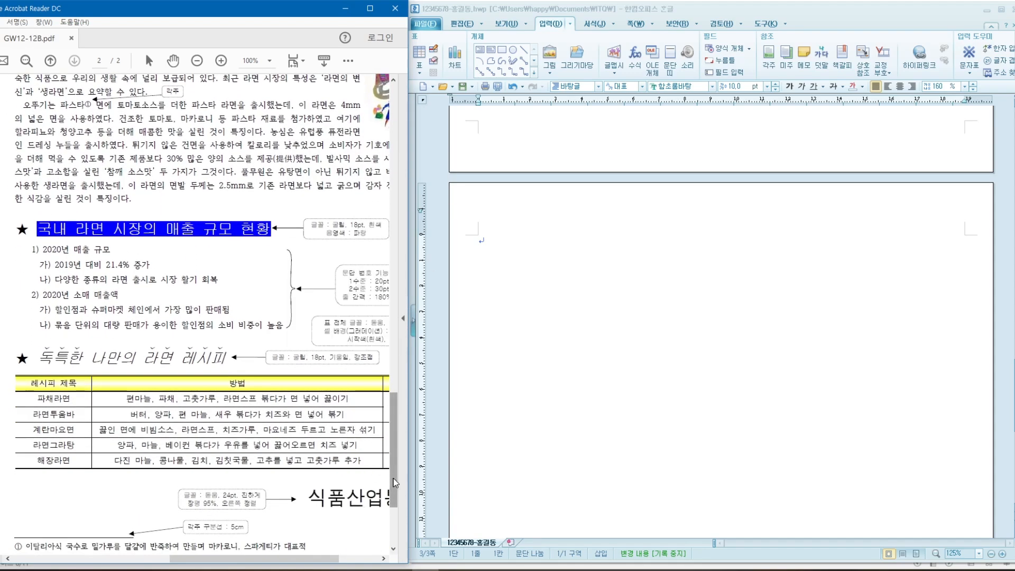
left_click_drag(394, 482, 401, 370)
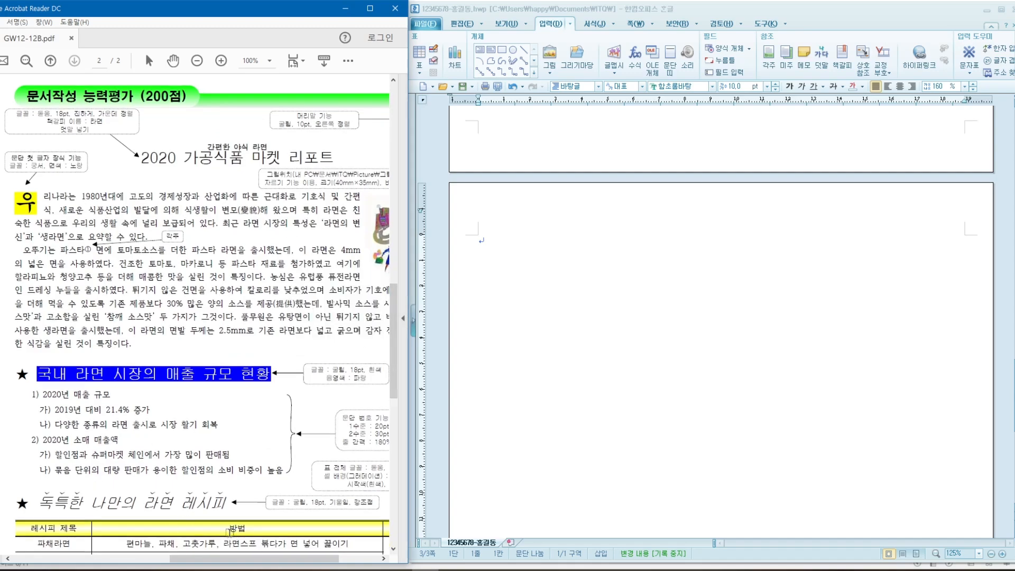
mouse_move(395, 389)
left_mouse_down()
mouse_move(394, 477)
mouse_move(410, 396)
left_mouse_up()
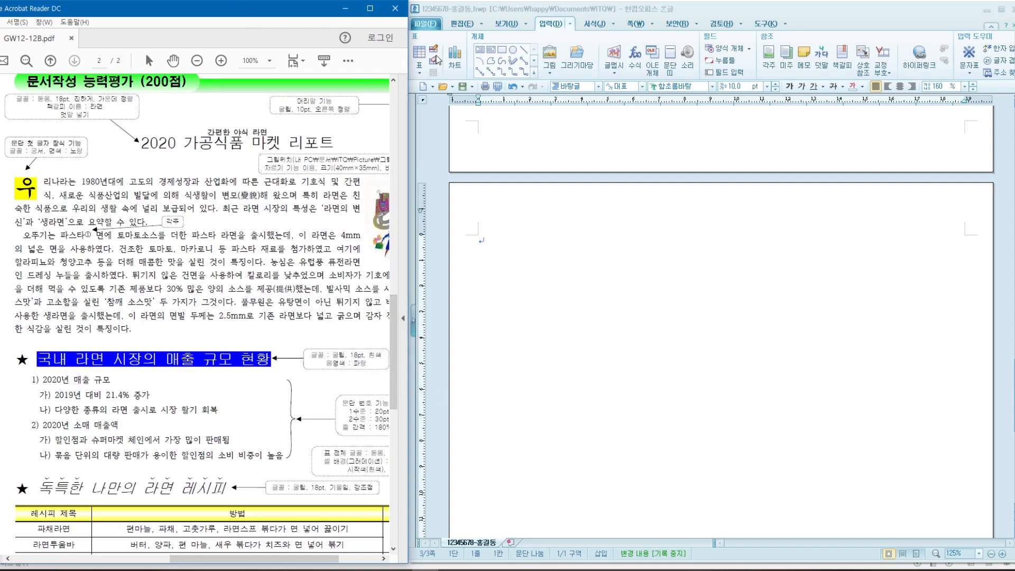
Step: Enter the title 2020 가공식품 마켓 리포트 at the start of page 3 and begin a new line
left_click(545, 242)
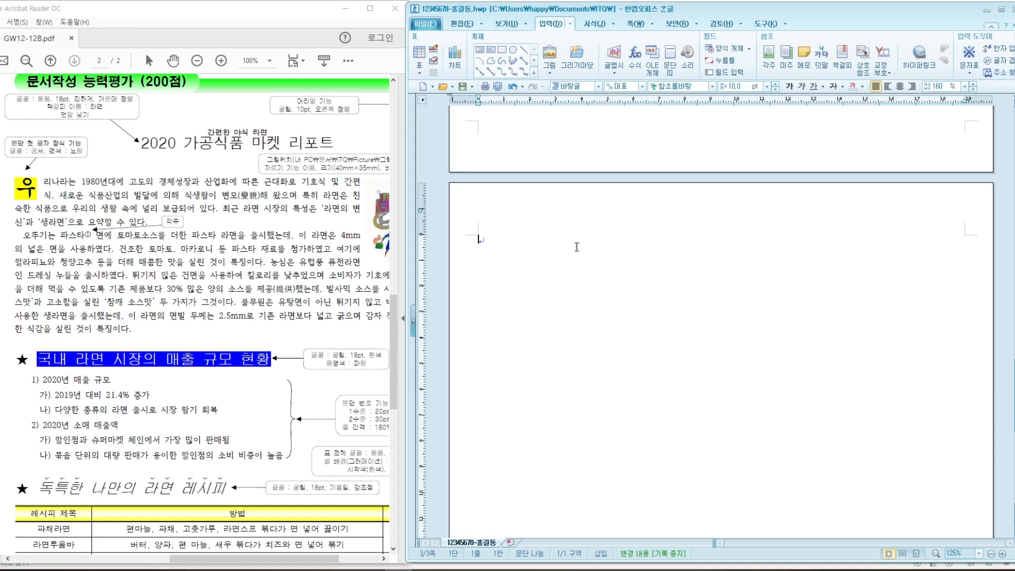
type("2020 각")
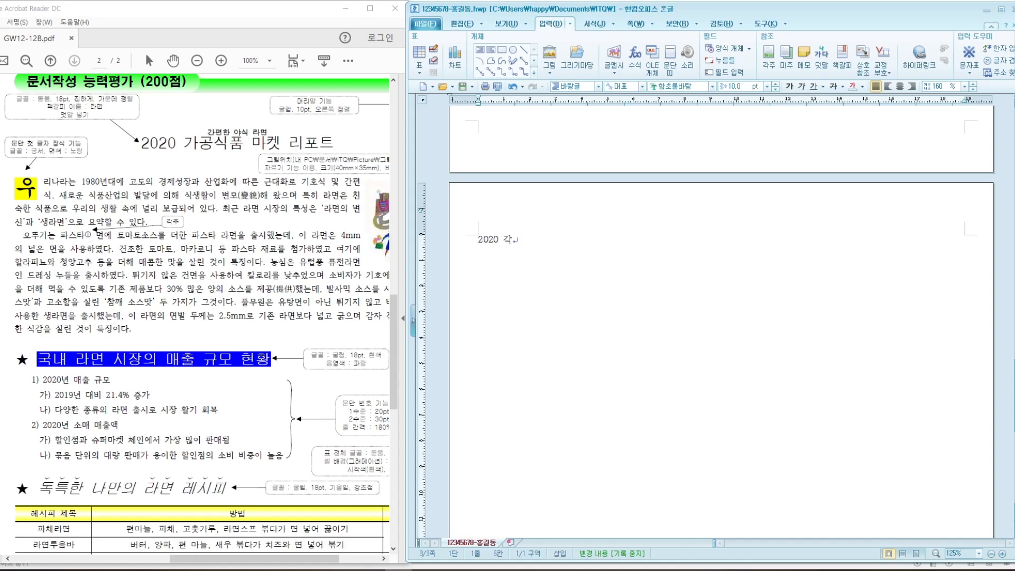
key("BackSpace")
type("가공식품 마")
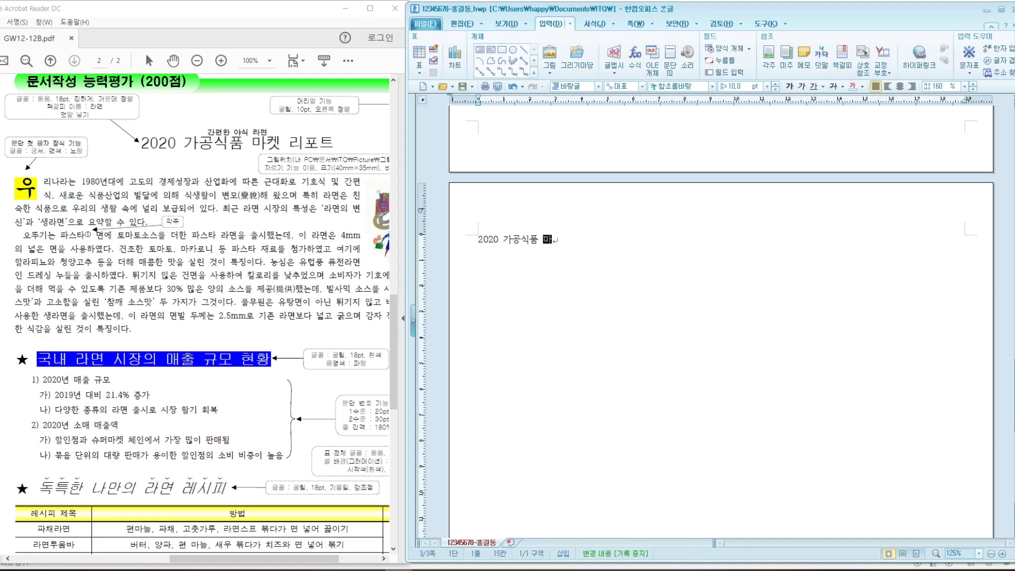
type("케")
type(" 리포트")
key("Return")
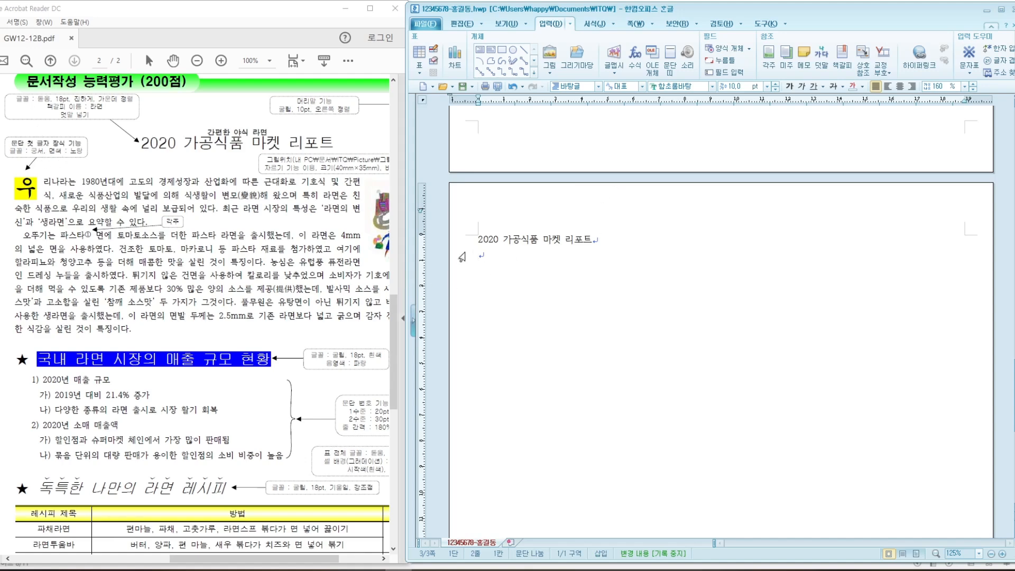
Step: Leave a blank line under the title and enter the two body paragraphs from the PDF, from 우리나라는 1980년대에 through 식감을 살린 것이 특징이다
left_click(479, 269)
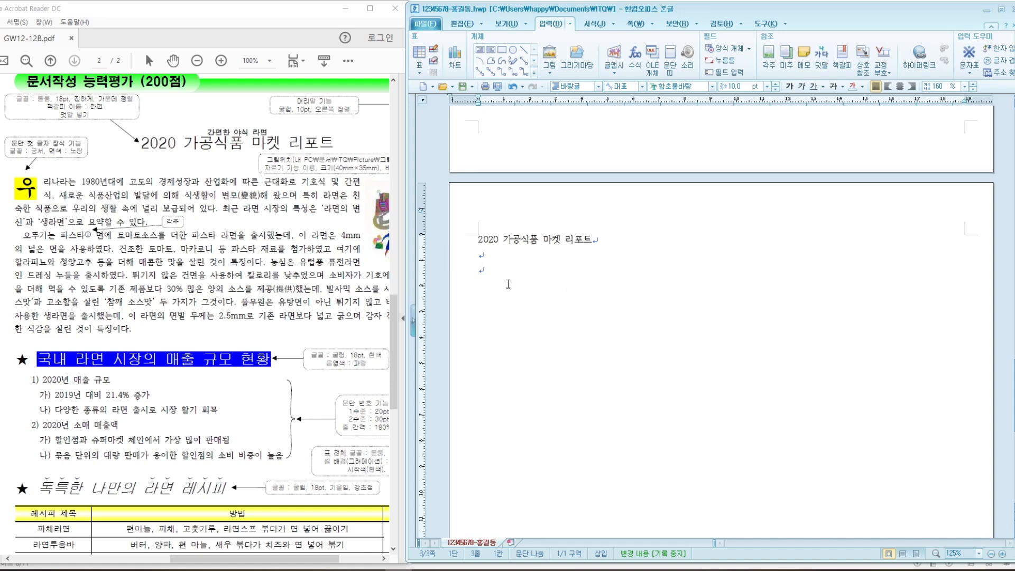
type("우리")
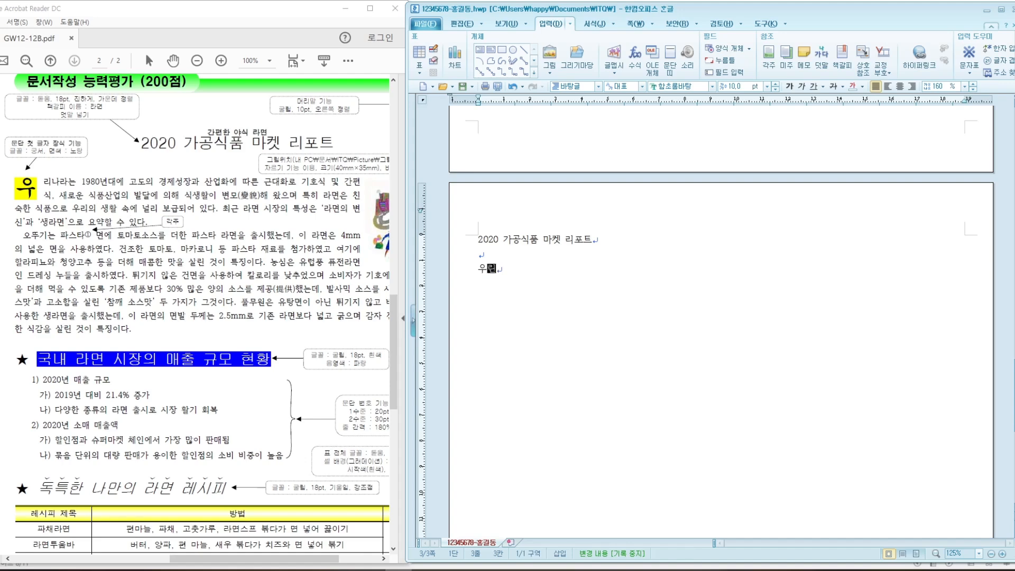
type("나라는 1980년대")
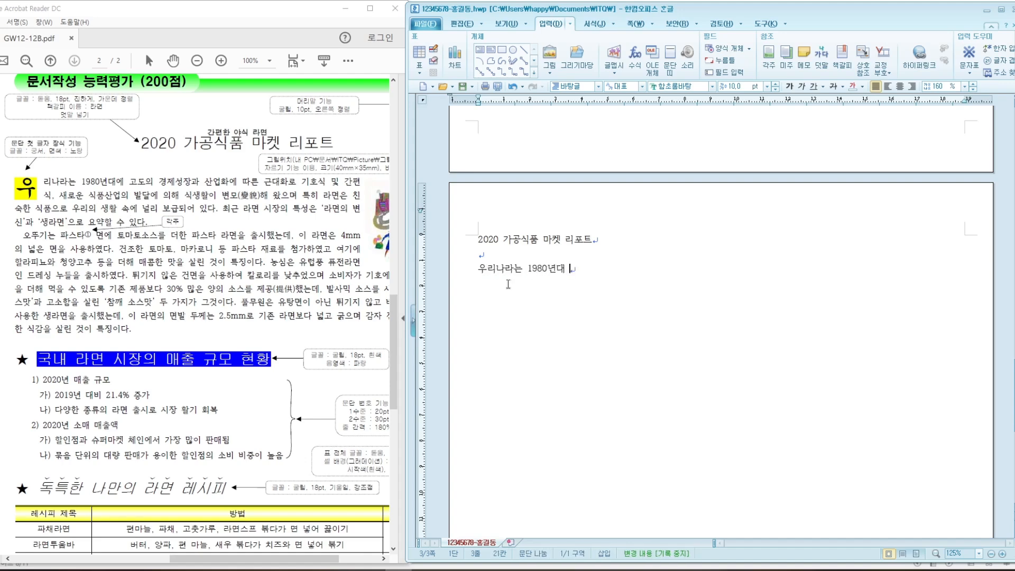
key("BackSpace")
type("에 고도의 경제성장과 산업화에 따른 근대화로 기호식 및 간편식, 새로운 식품산업의 발달에 의")
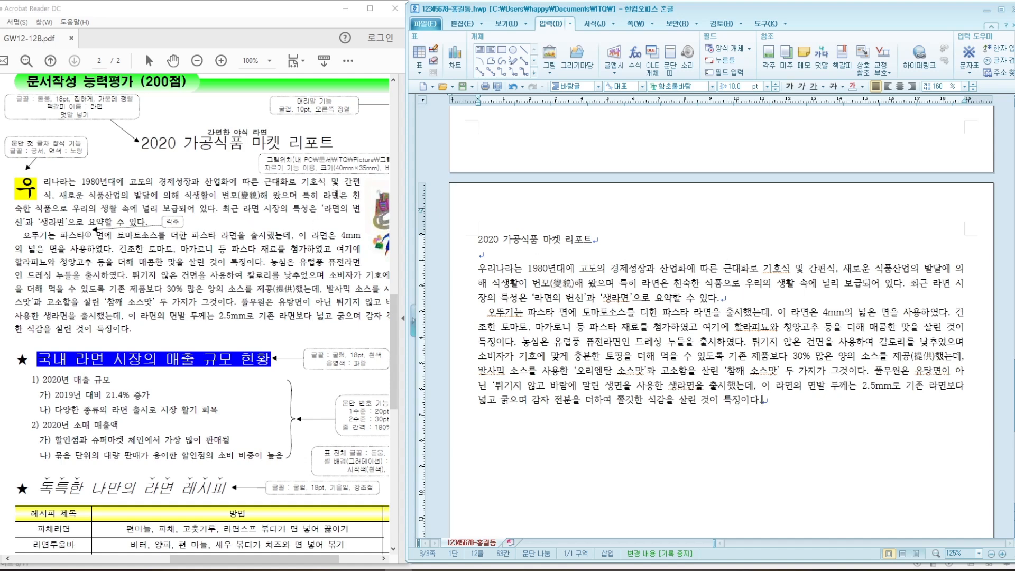
left_click(330, 220)
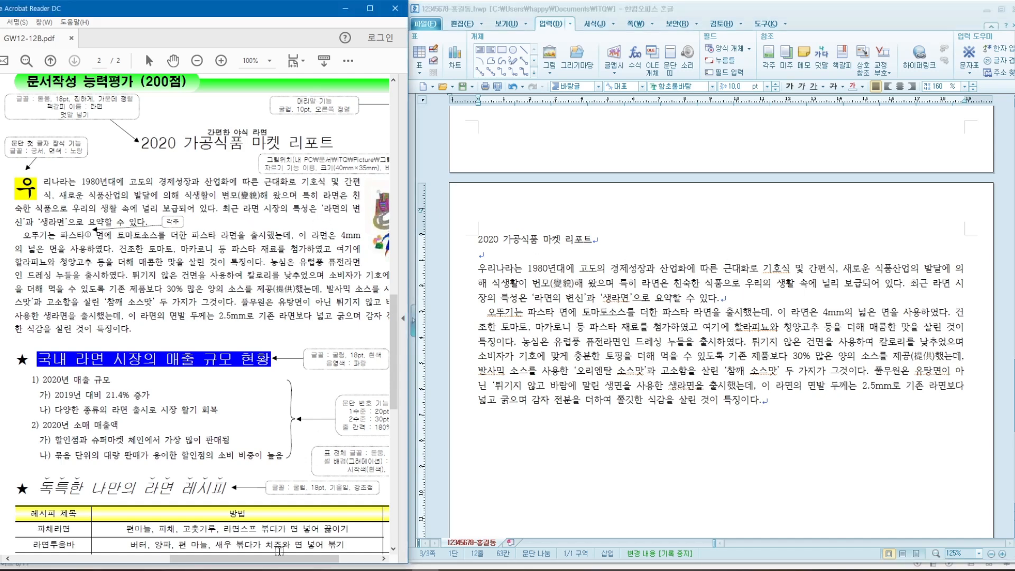
Step: Try to start a new line after 기호식 및 간편 in the first body paragraph, matching the PDF's line break
left_click_drag(279, 561, 297, 564)
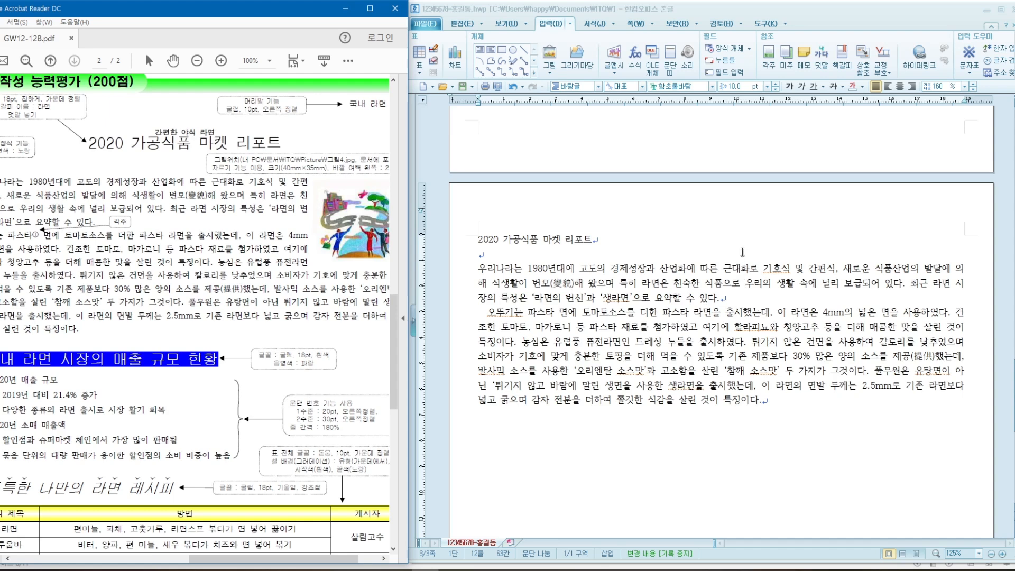
left_click(827, 269)
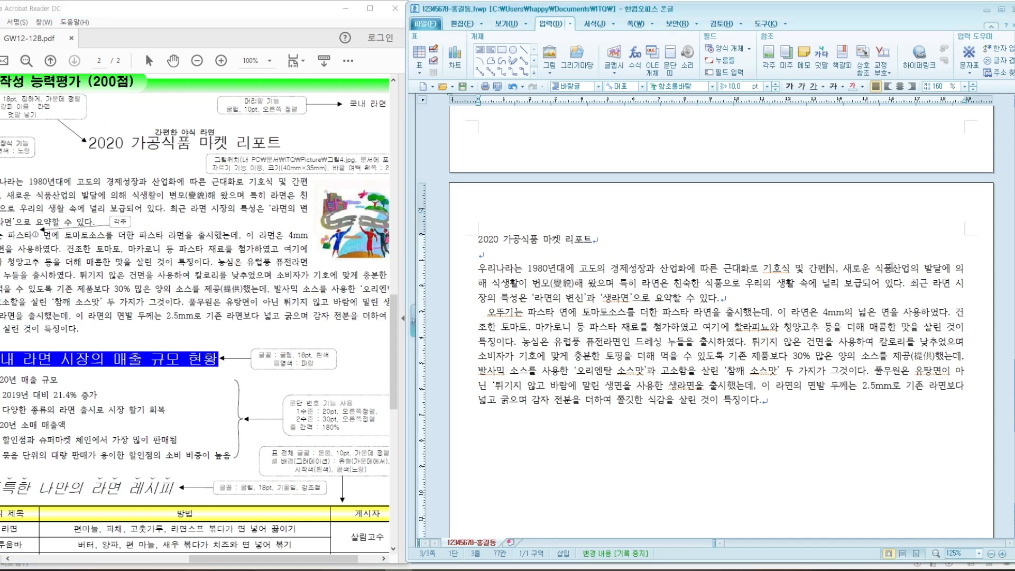
key("Return")
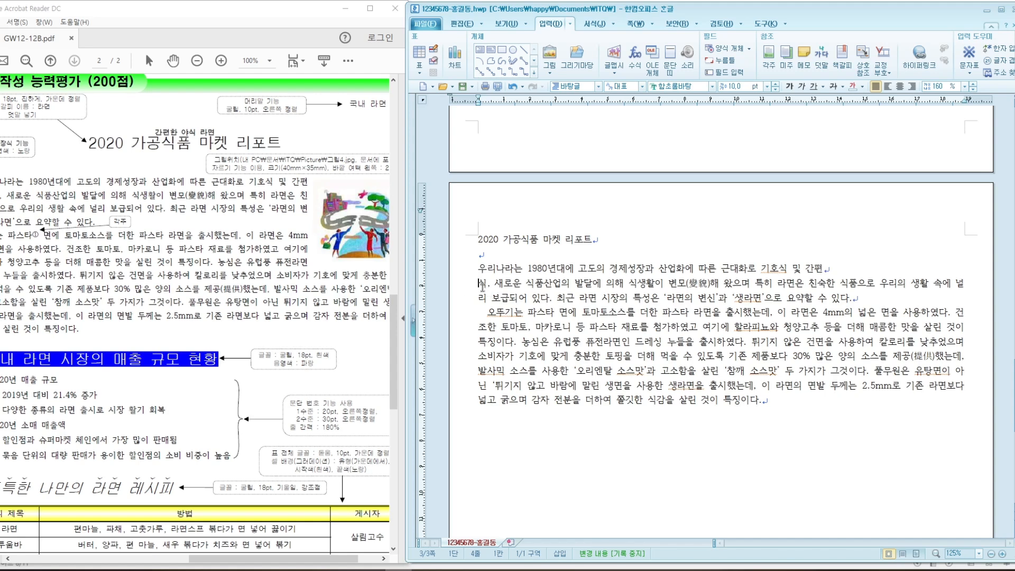
key("alt+s")
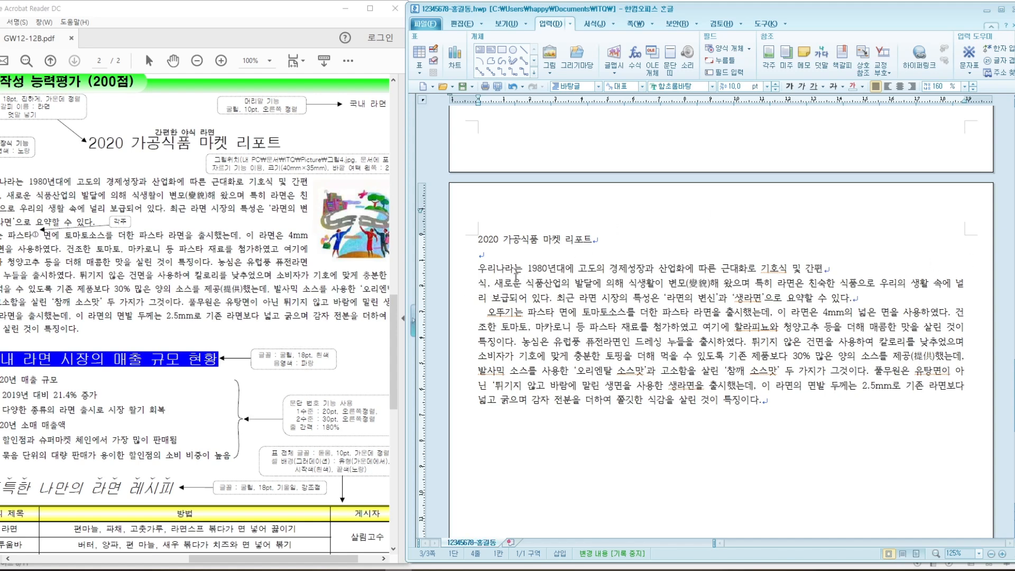
key("BackSpace")
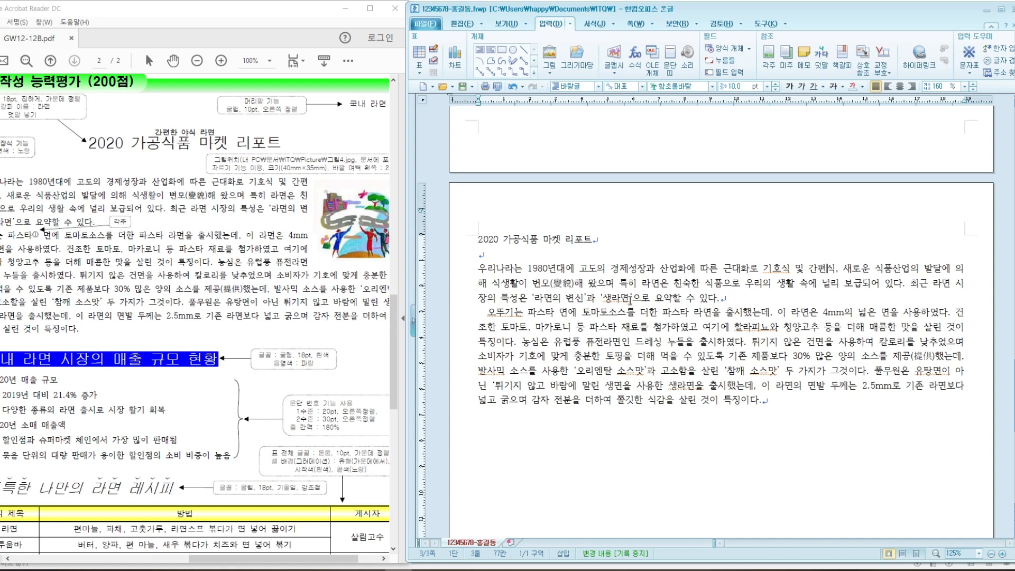
Step: Turn on the display of 조판 부호 and check the space marks in the second body paragraph from 오뚜기는 to its end
left_click(724, 299)
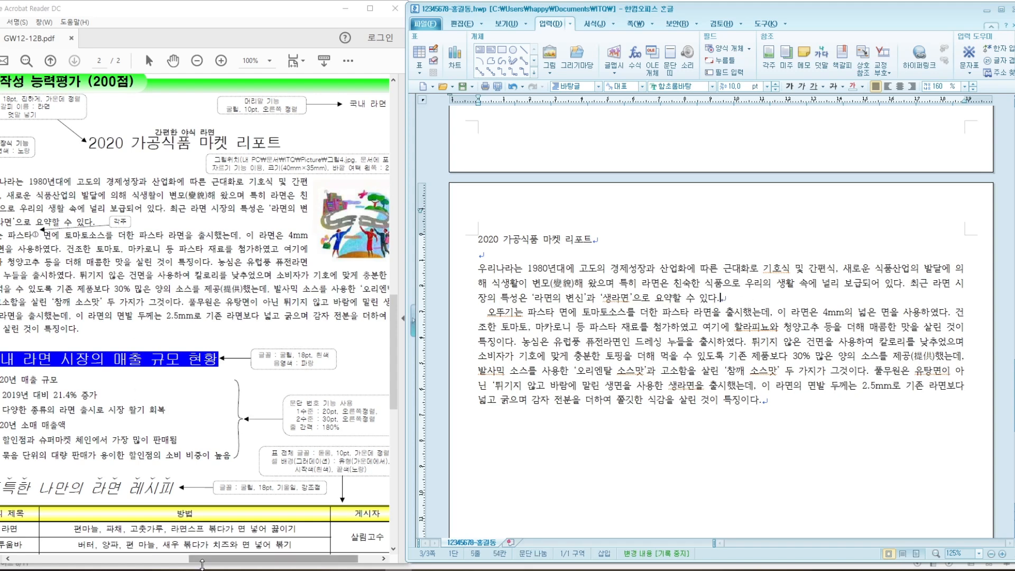
left_click_drag(204, 558, 151, 558)
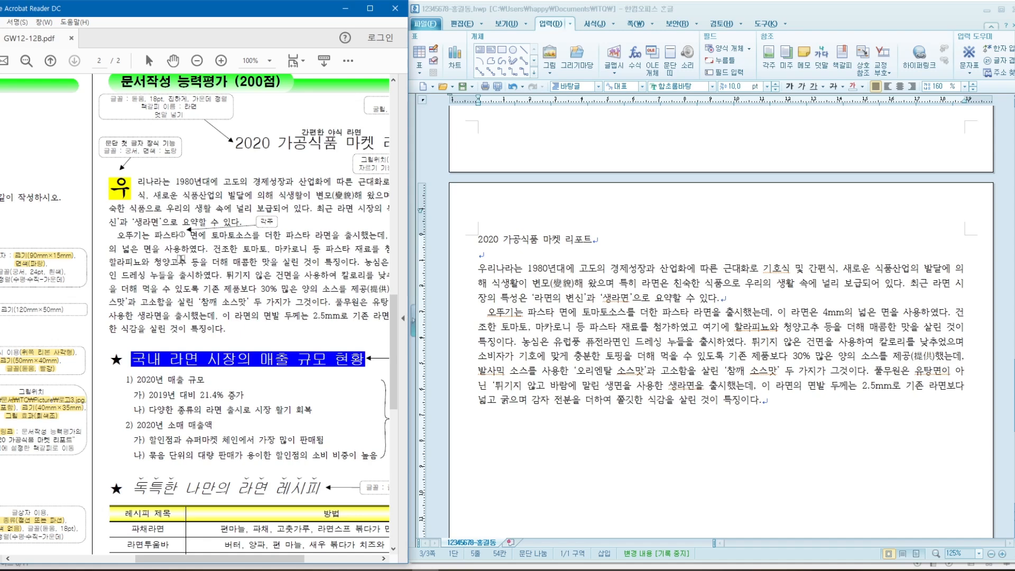
left_click(487, 312)
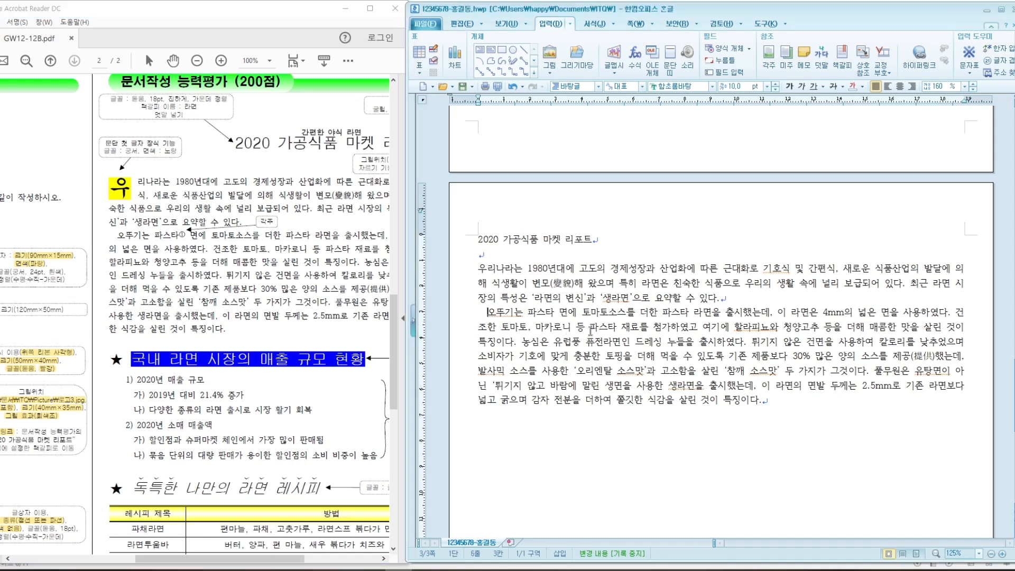
left_click(765, 400)
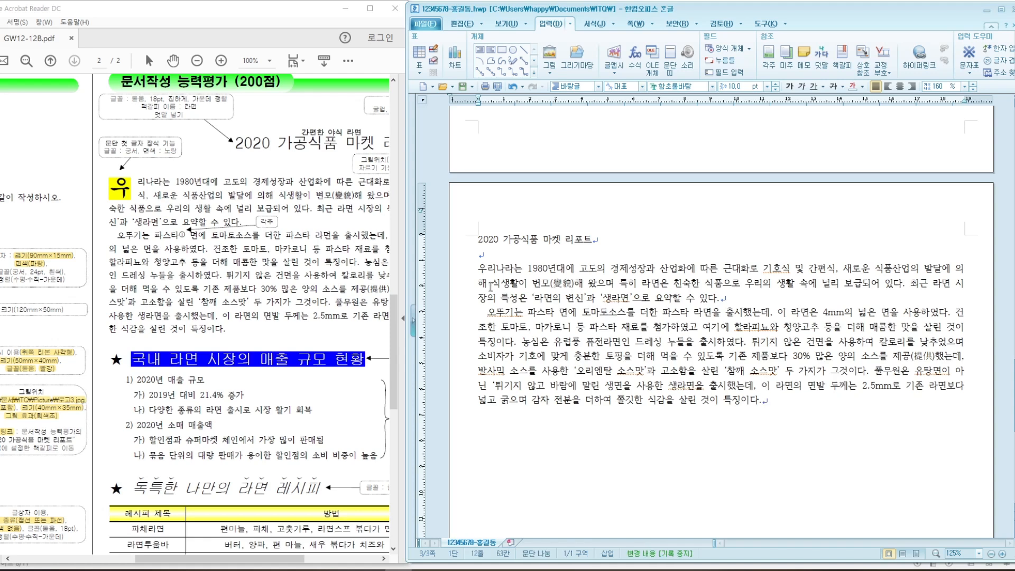
left_click(621, 327)
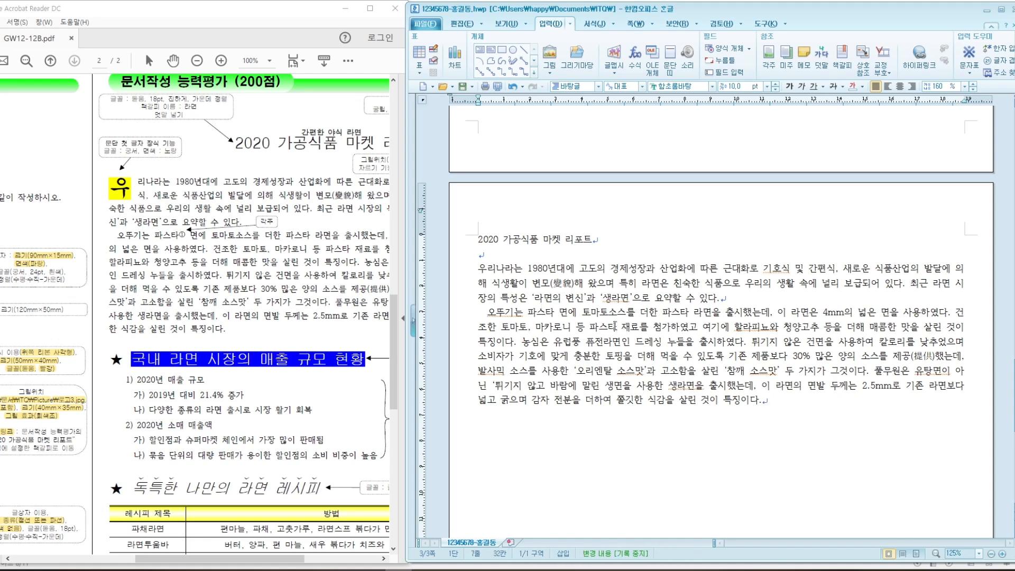
left_click(500, 25)
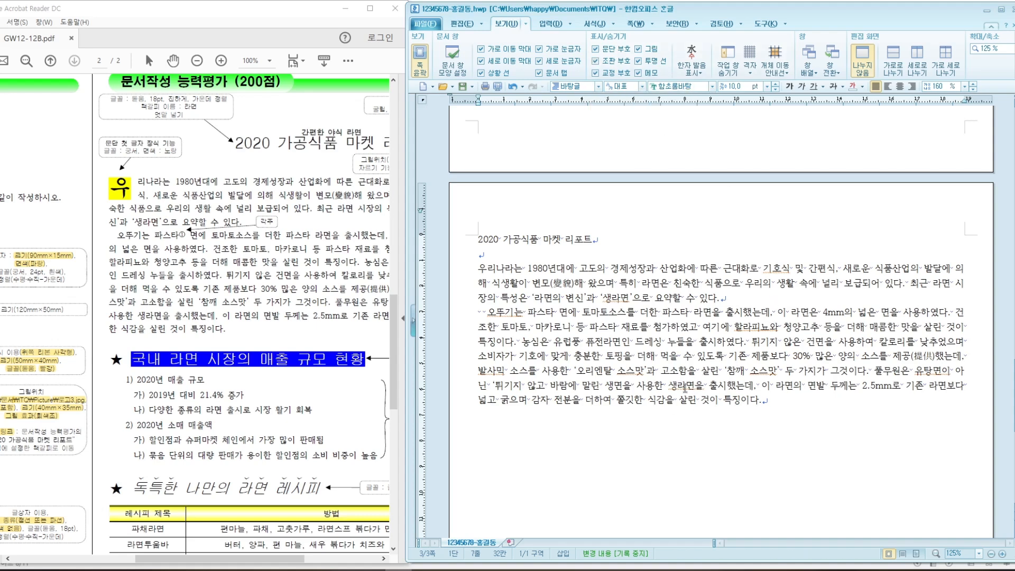
left_click(487, 312)
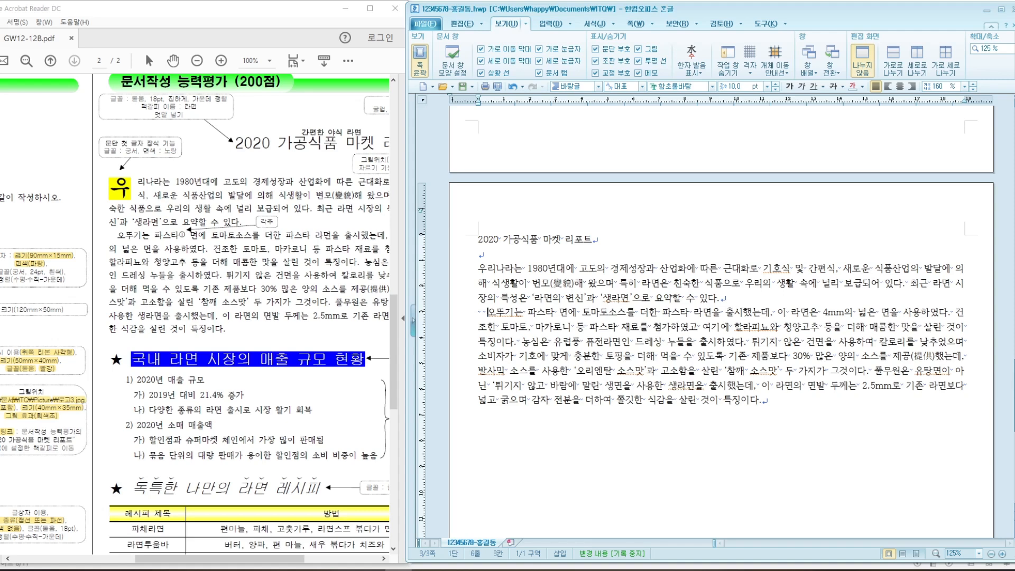
left_click(766, 400)
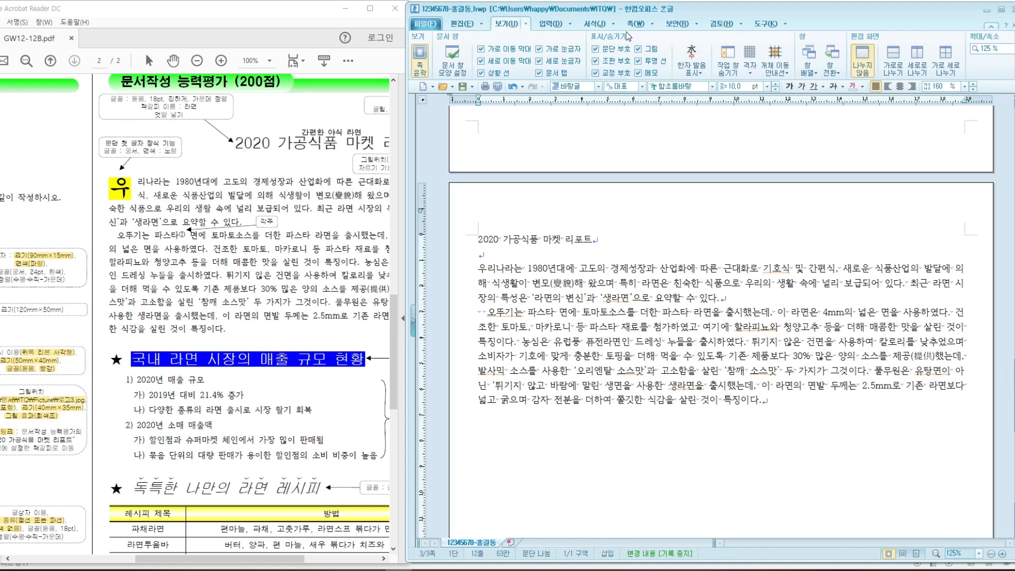
Step: Compare the 라면의 종류 drawing and the table and chart page with 조판 부호 shown and hidden, ending back on page 3
scroll(371, 317, "up", 2)
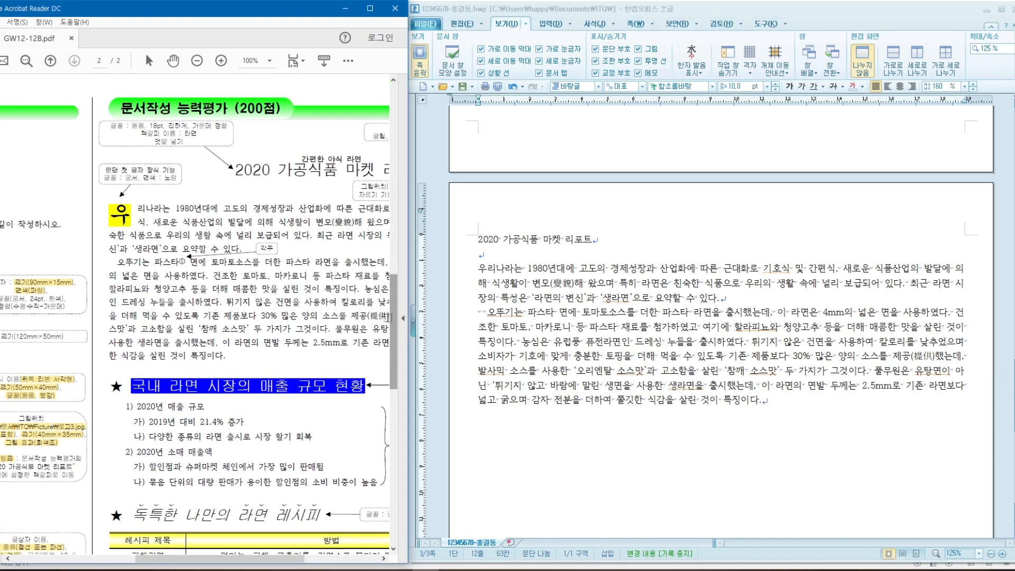
left_click_drag(394, 332, 394, 343)
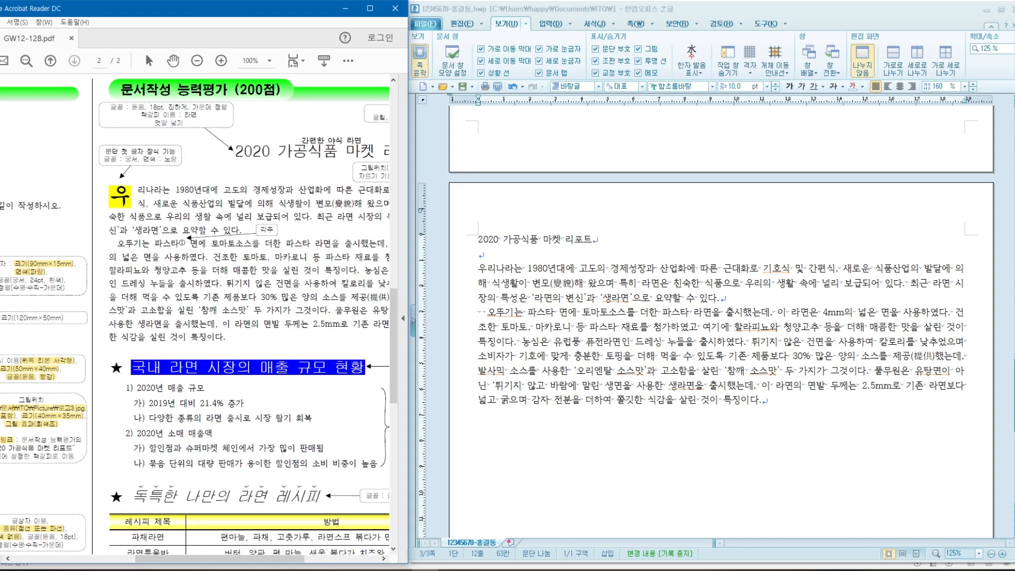
left_click_drag(1014, 395, 1014, 290)
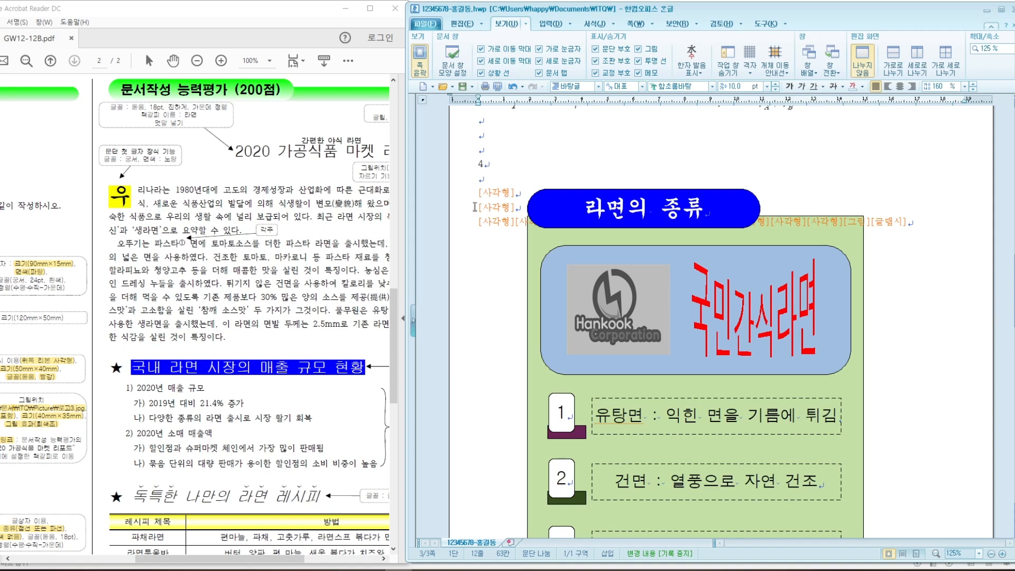
left_click_drag(1014, 288, 1010, 172)
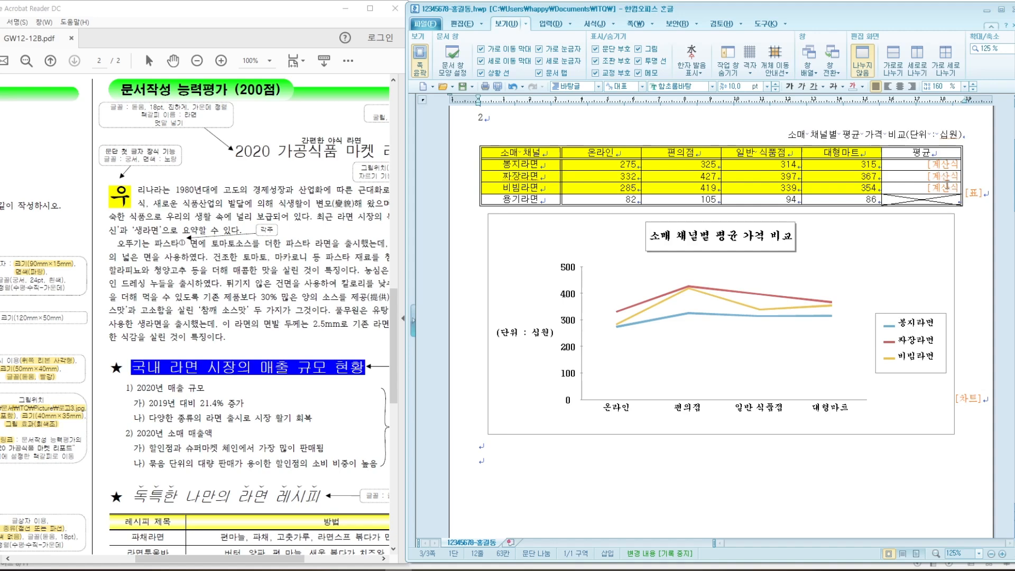
left_click(597, 61)
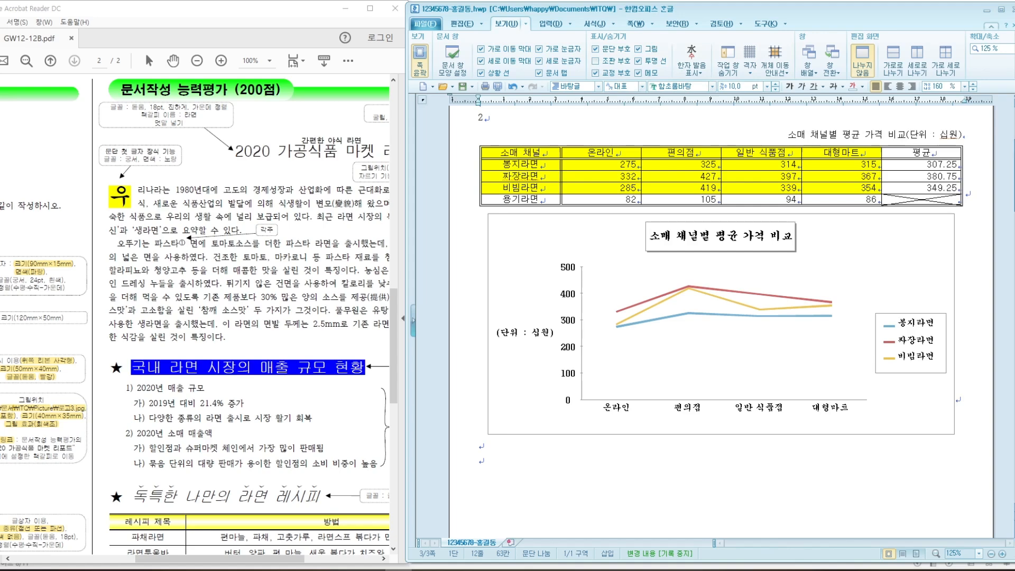
left_click_drag(1012, 175, 1011, 380)
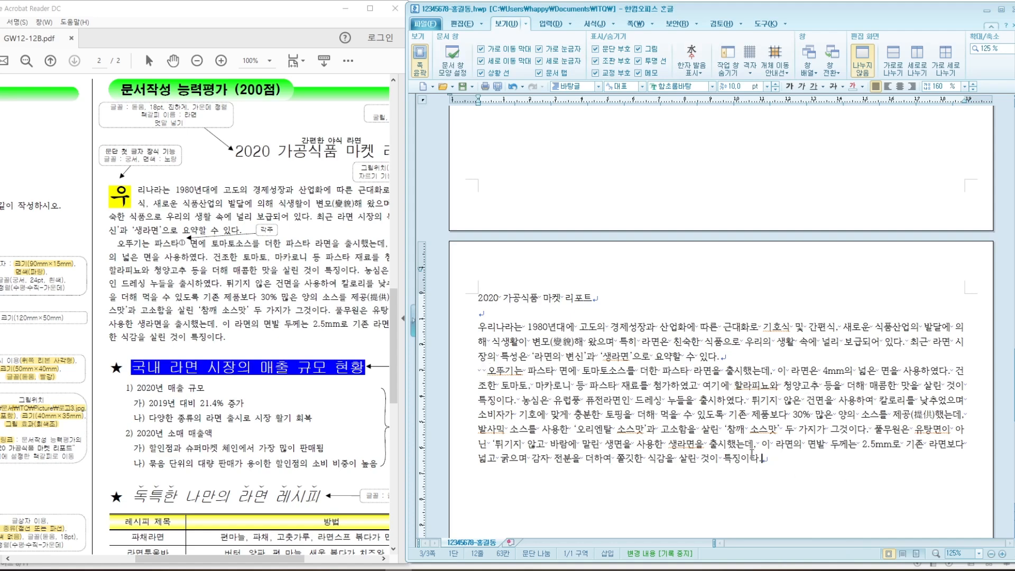
Step: Delete 변모(變貌) from the first body paragraph and retype it as plain 변모
left_click(574, 341)
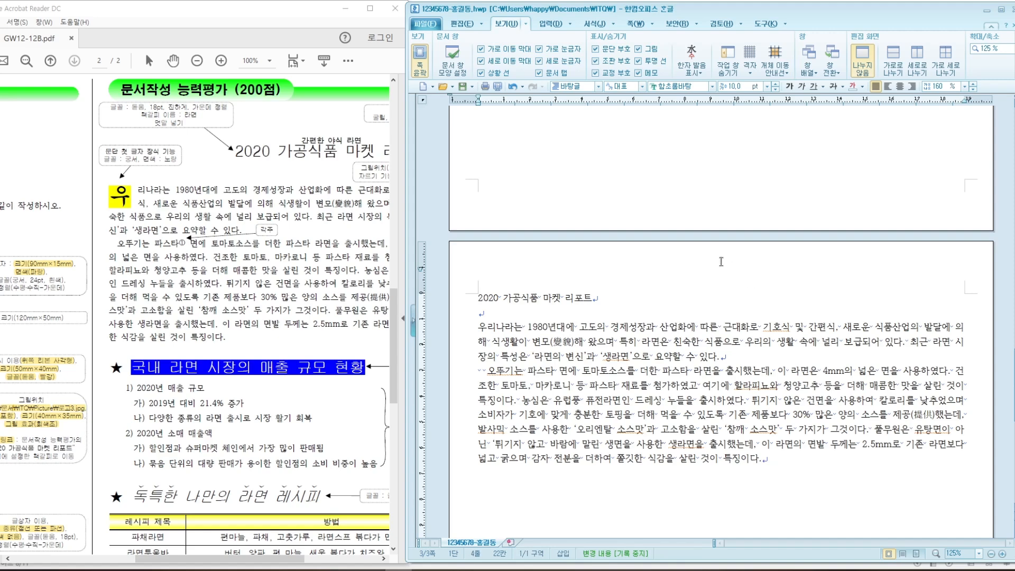
key("BackSpace")
key("BackSpace")
key("BackSpace")
key("BackSpace")
key("BackSpace")
key("BackSpace")
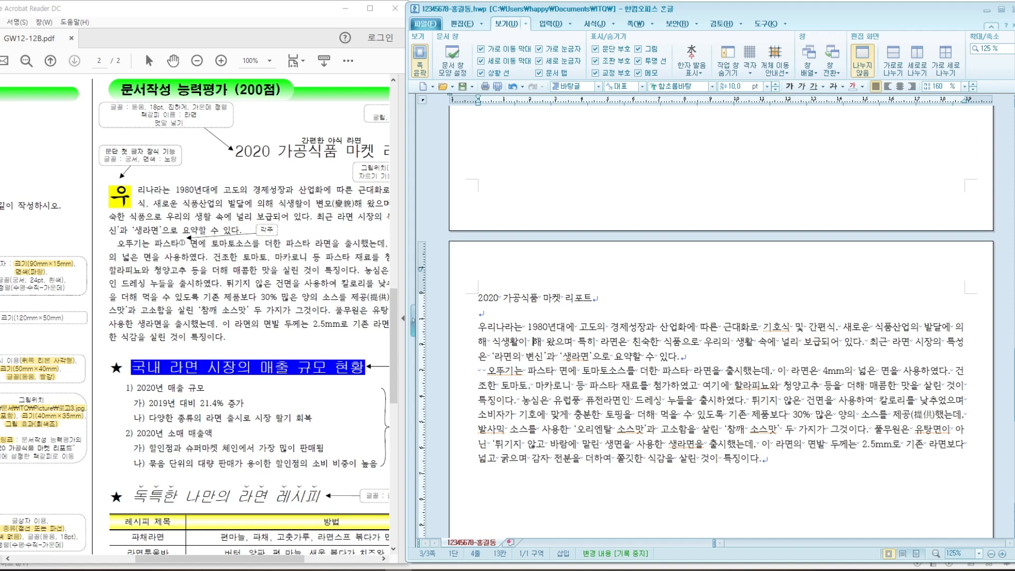
type("변모")
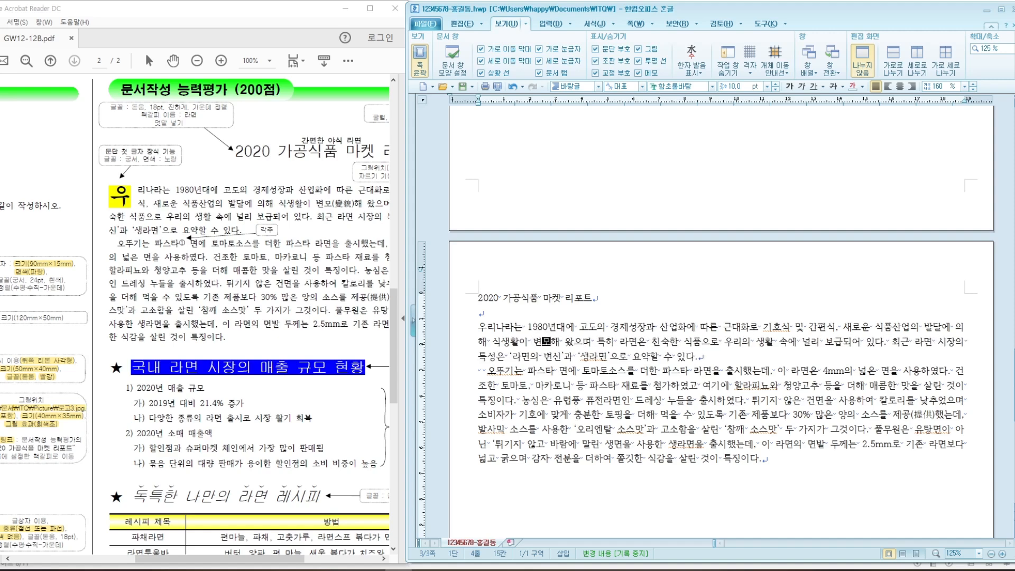
Step: Convert 변모 to the hanja 變貌 using the 한글(漢字) input format
key("F9")
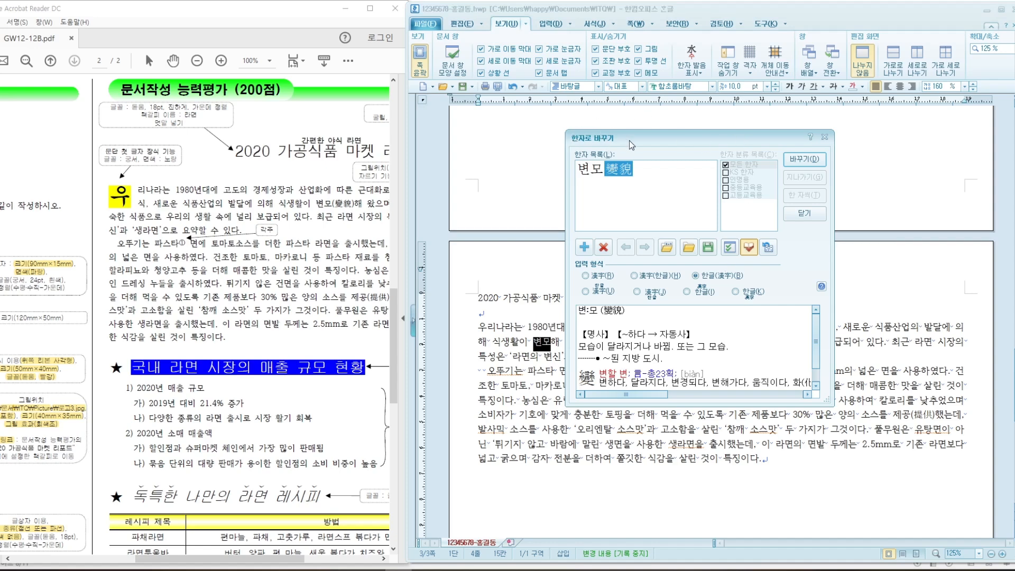
left_click_drag(629, 140, 631, 134)
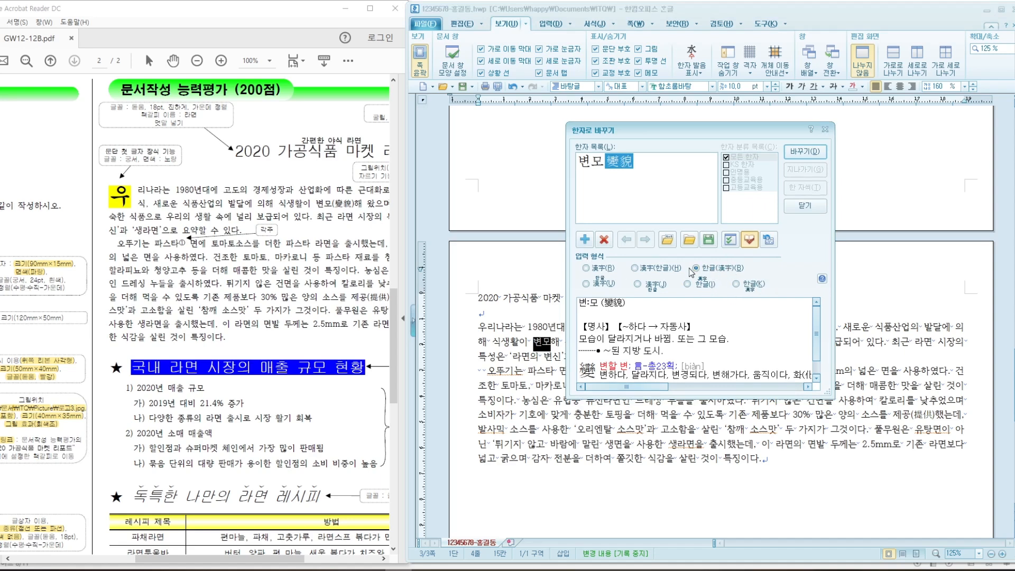
left_click(788, 157)
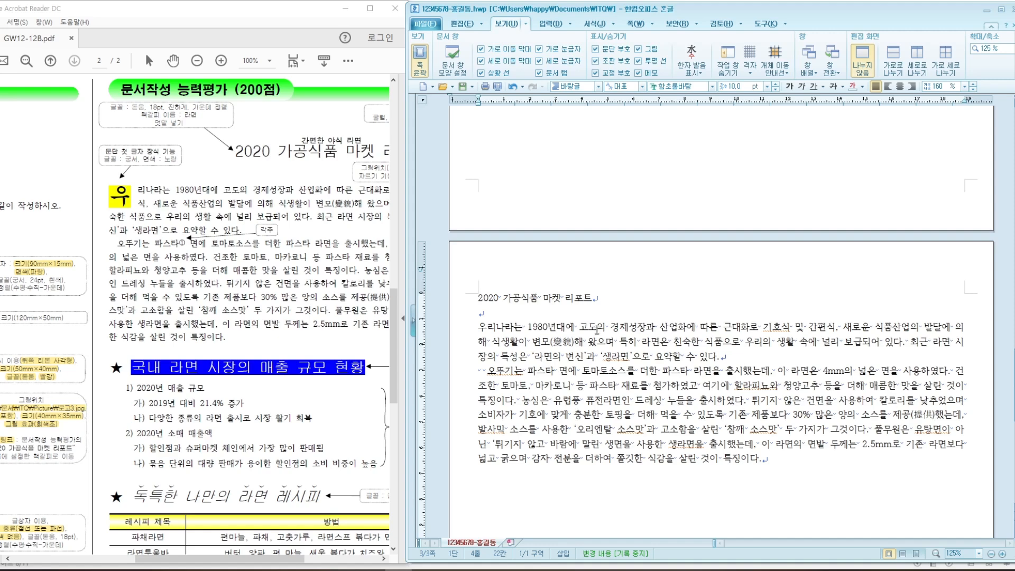
Step: Check the body text against the PDF and add two empty lines after the last paragraph ending in 특징이다
left_click(793, 465)
scroll(762, 458, "down", 2)
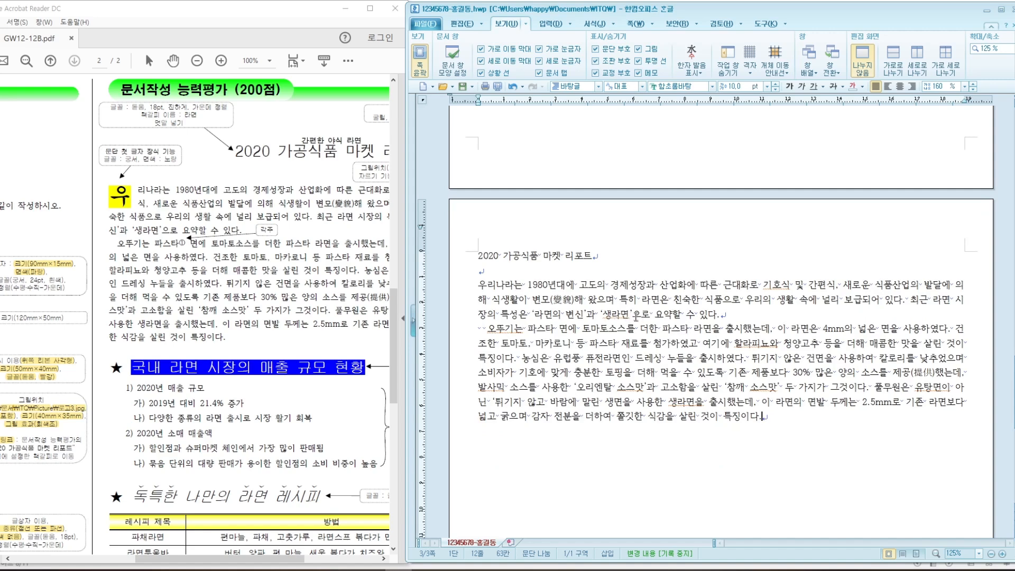
left_click(635, 318)
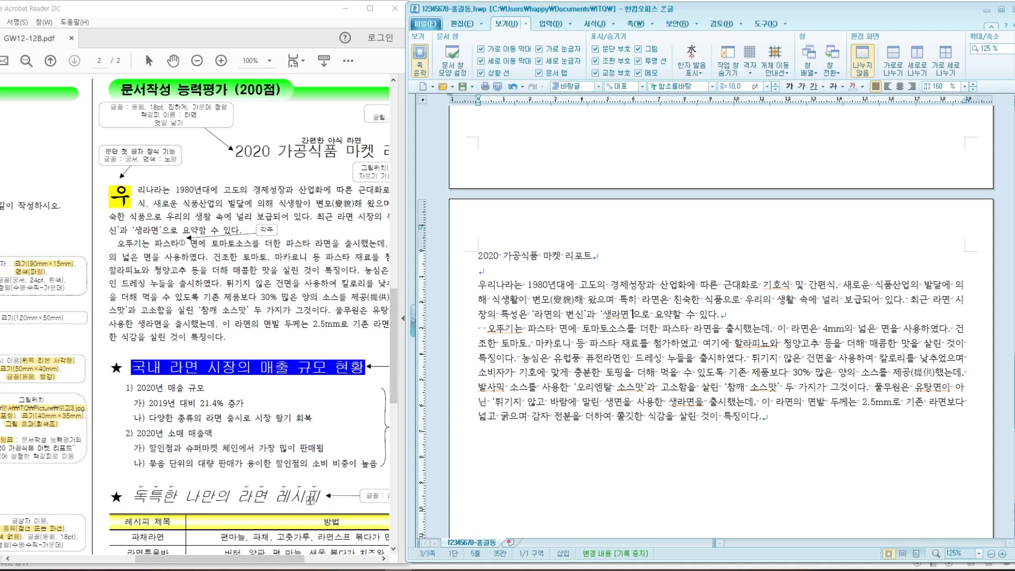
left_click_drag(290, 564, 325, 566)
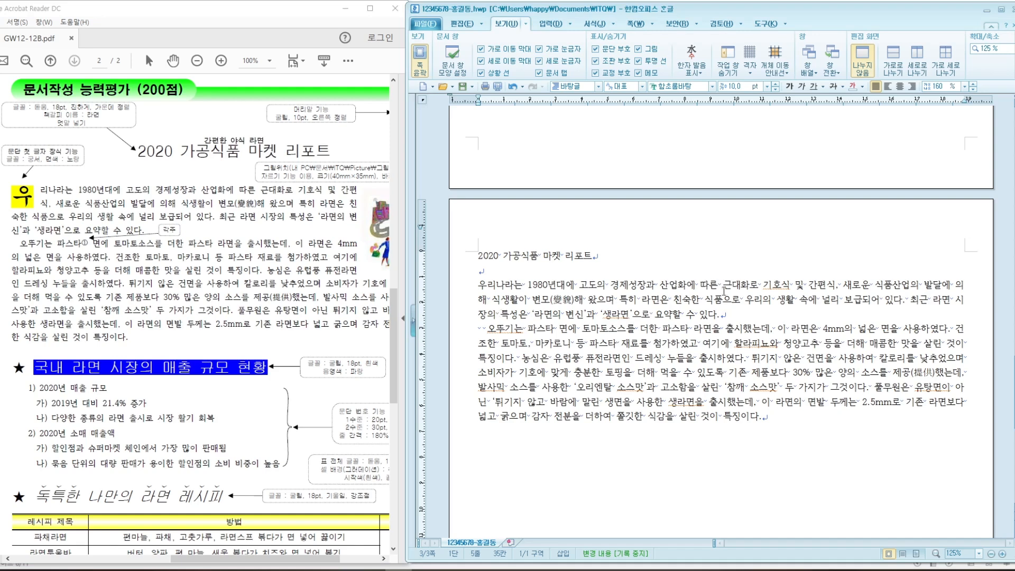
left_click(776, 416)
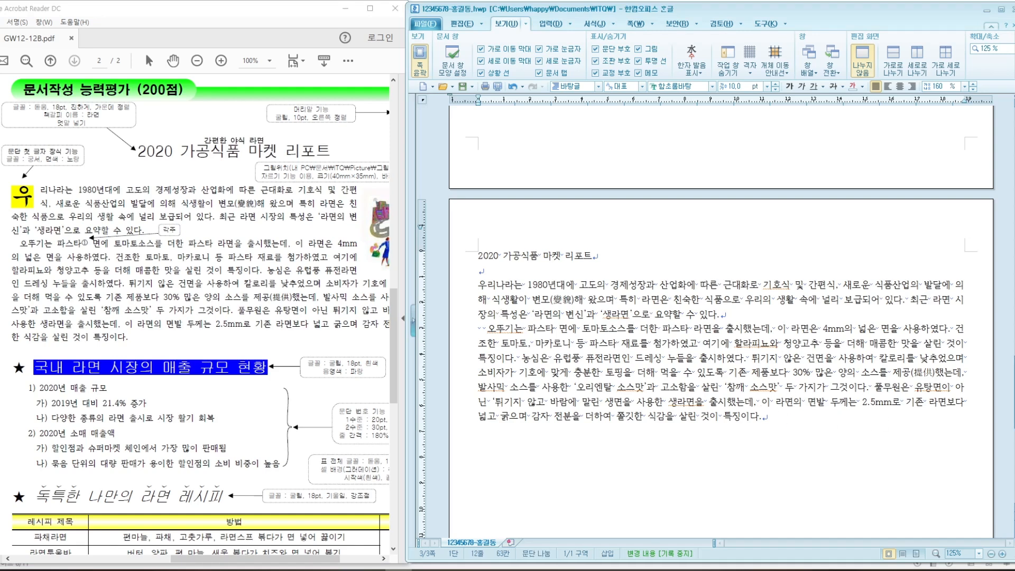
scroll(708, 364, "down", 3)
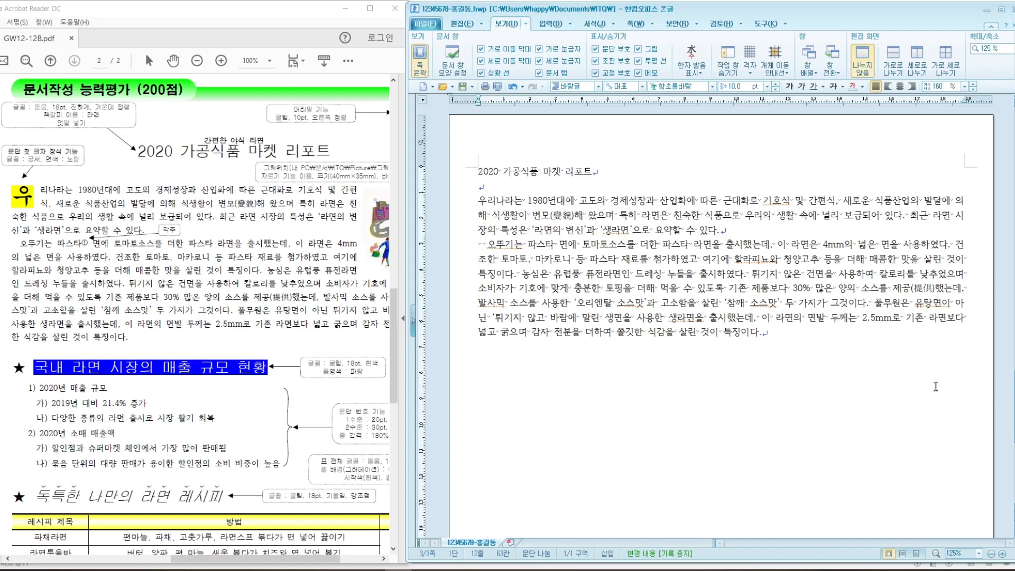
key("Return")
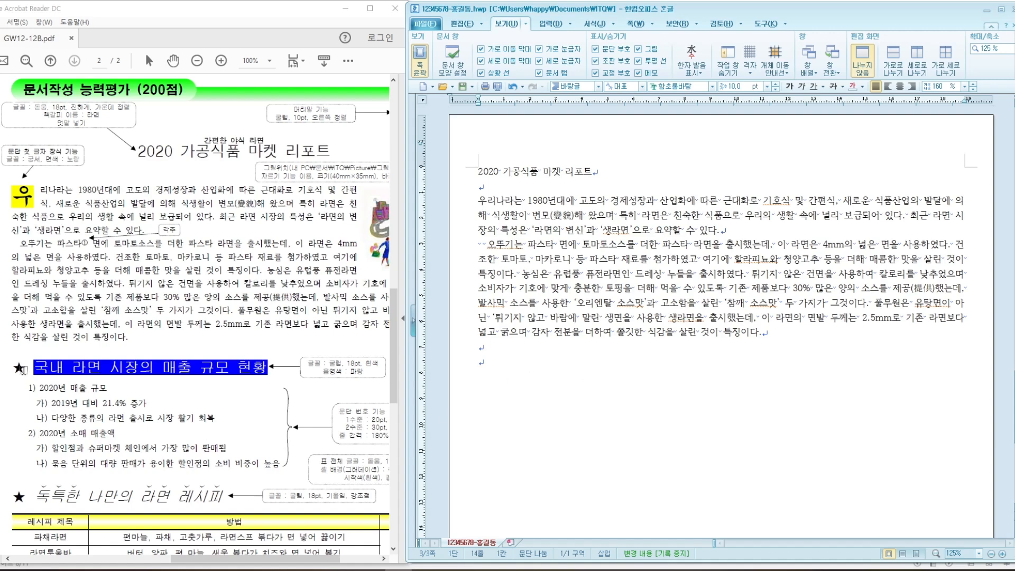
Step: Insert the ★ symbol from the 기호1 group of the user character table on the last empty line below the body text
right_click(483, 364)
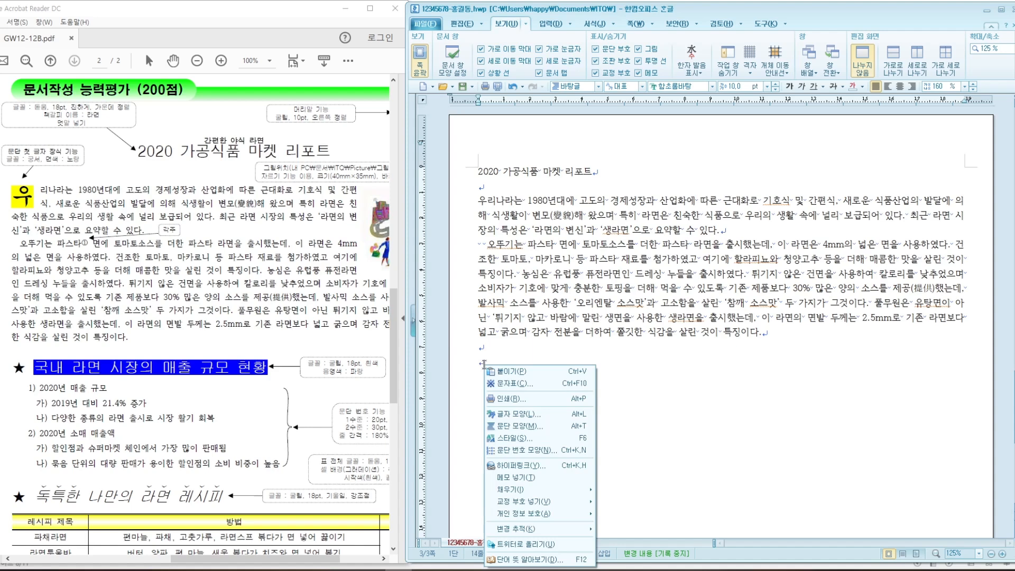
left_click(512, 384)
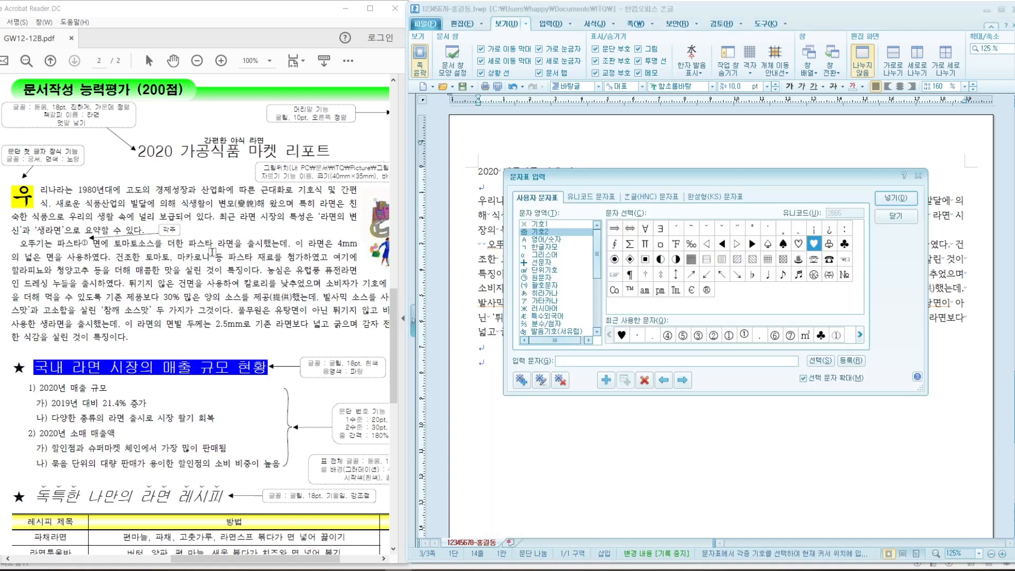
left_click_drag(610, 177, 605, 166)
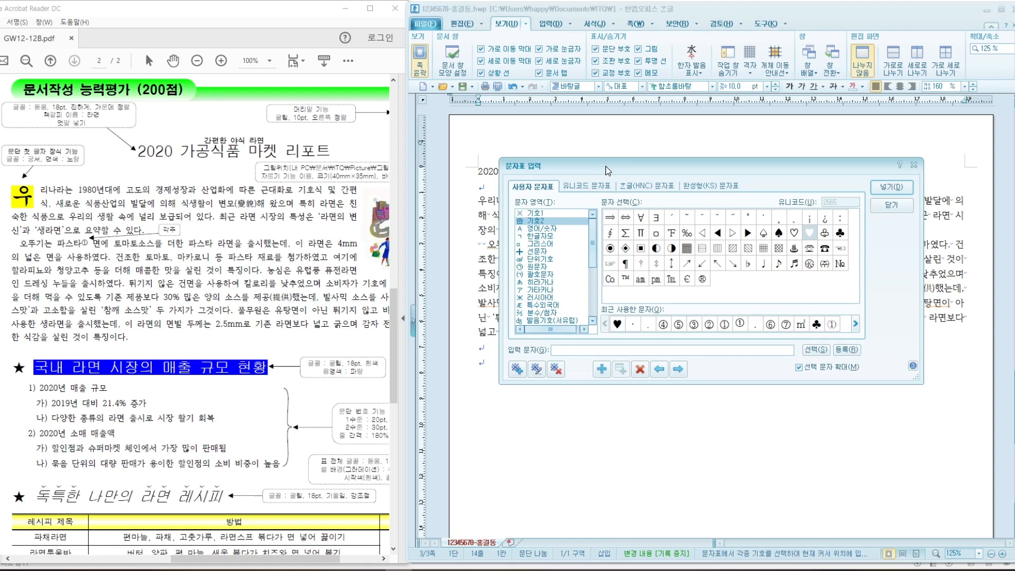
left_click(545, 213)
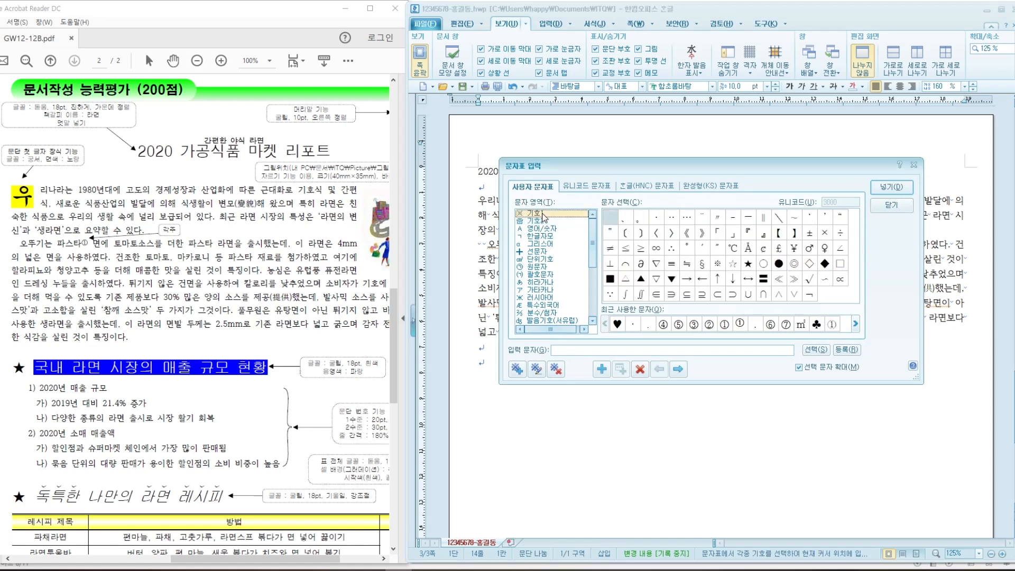
left_click(541, 223)
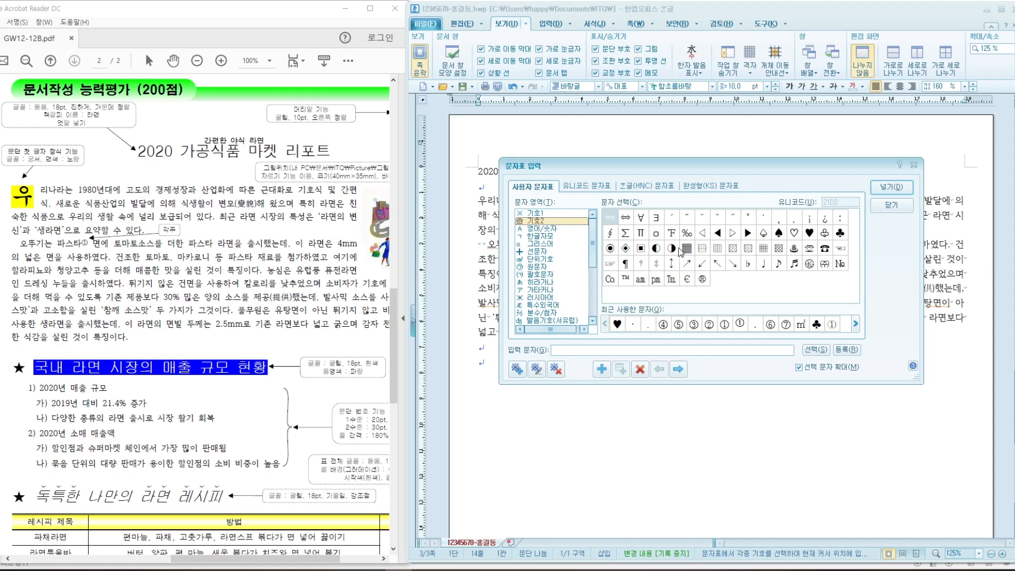
left_click(535, 214)
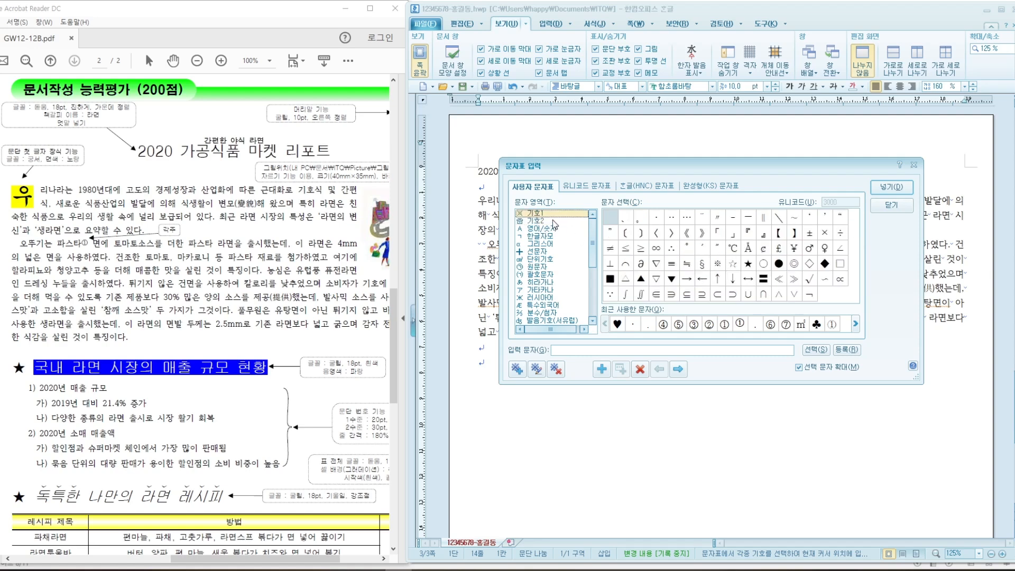
left_click(748, 263)
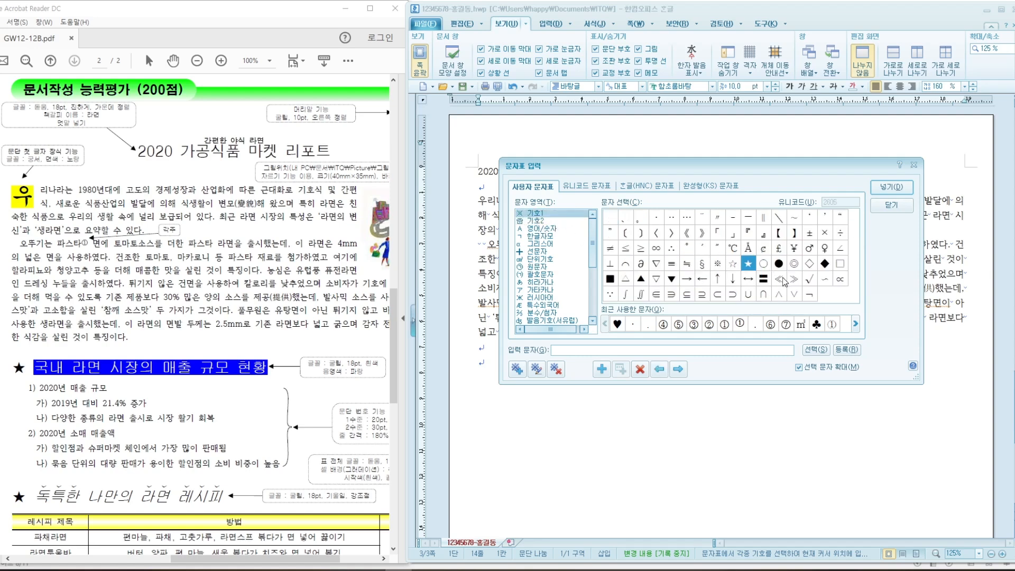
left_click(891, 186)
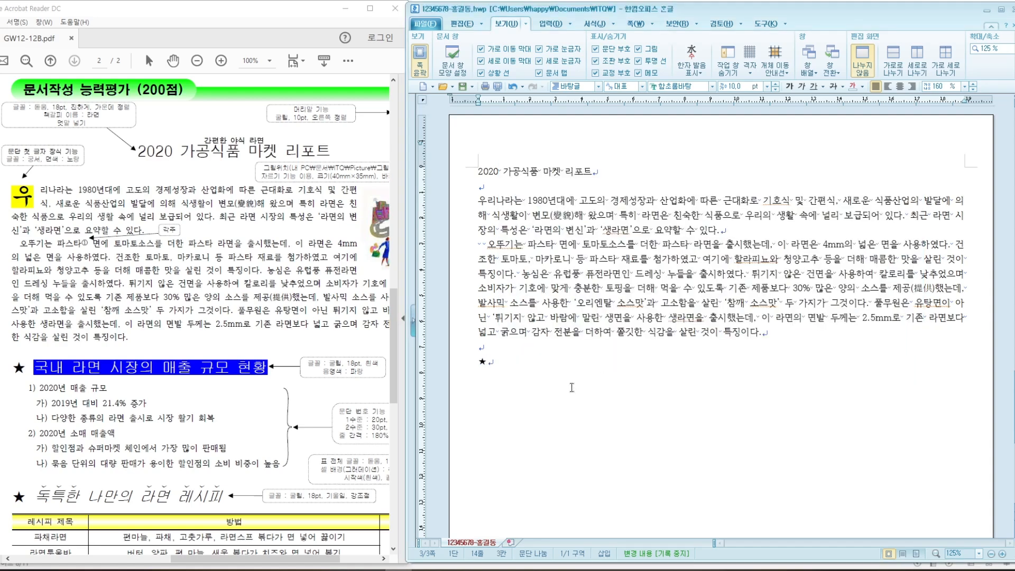
Step: Write the heading 국내 라면 시장의 매출 규모 현황 after the ★ and start a new line below it
type("국내")
type("라면 시자ㅇ의 매출 ㄱ")
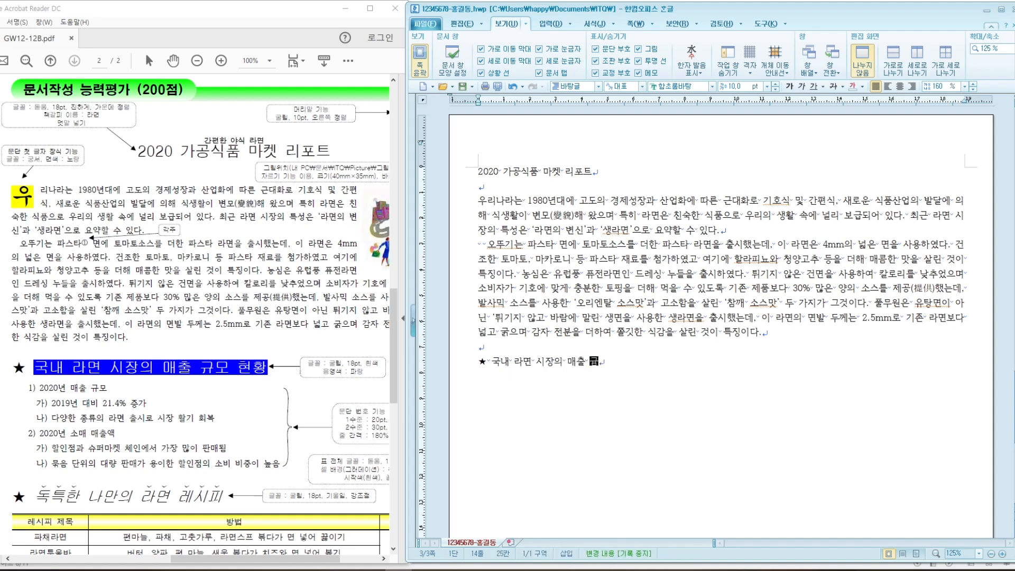
type("ㅠ모 현황")
key("Return")
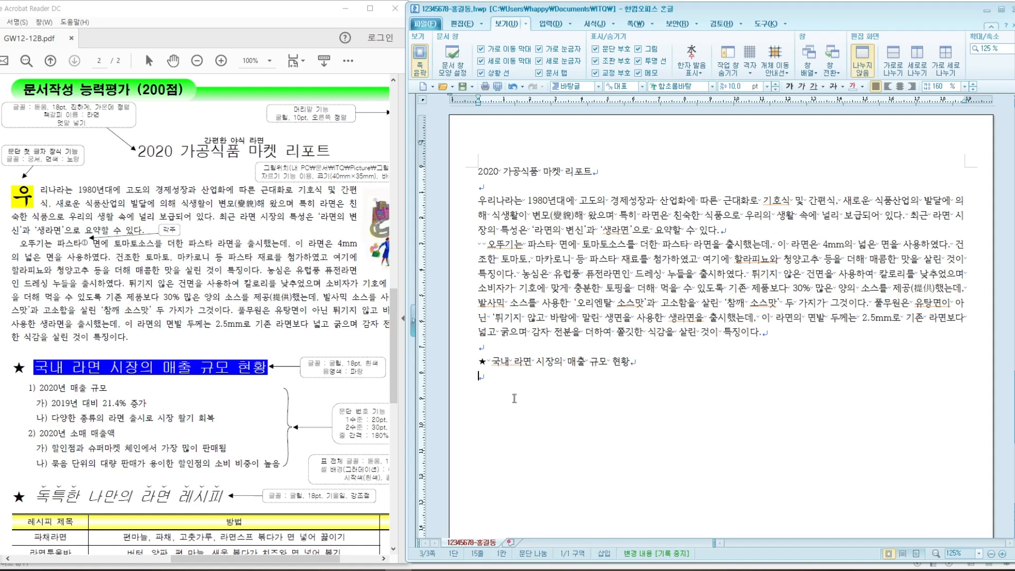
Step: Enter 2020년 매출 규모 as the first line under the ★ heading
type("2020년 매")
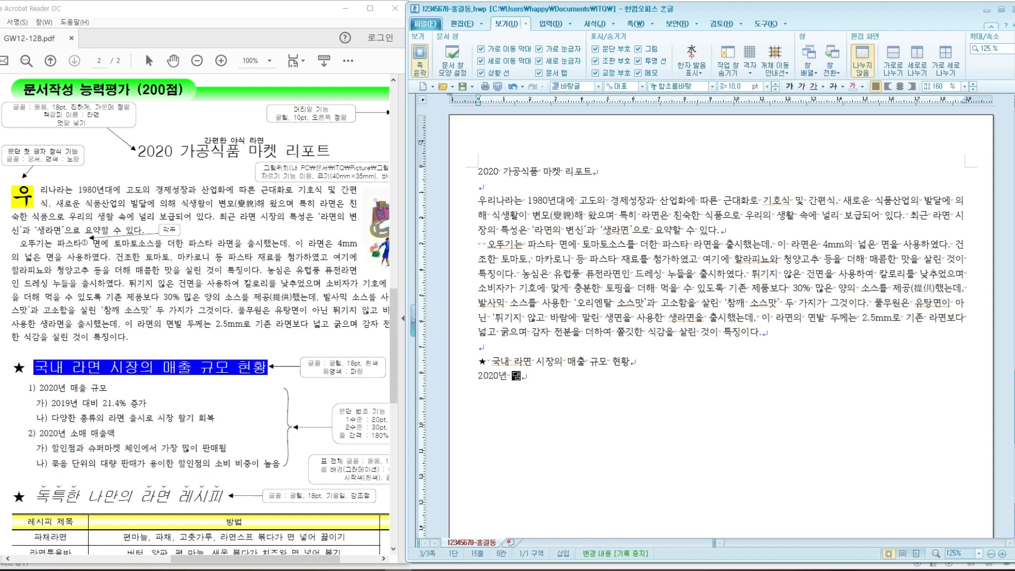
type("ㅂ")
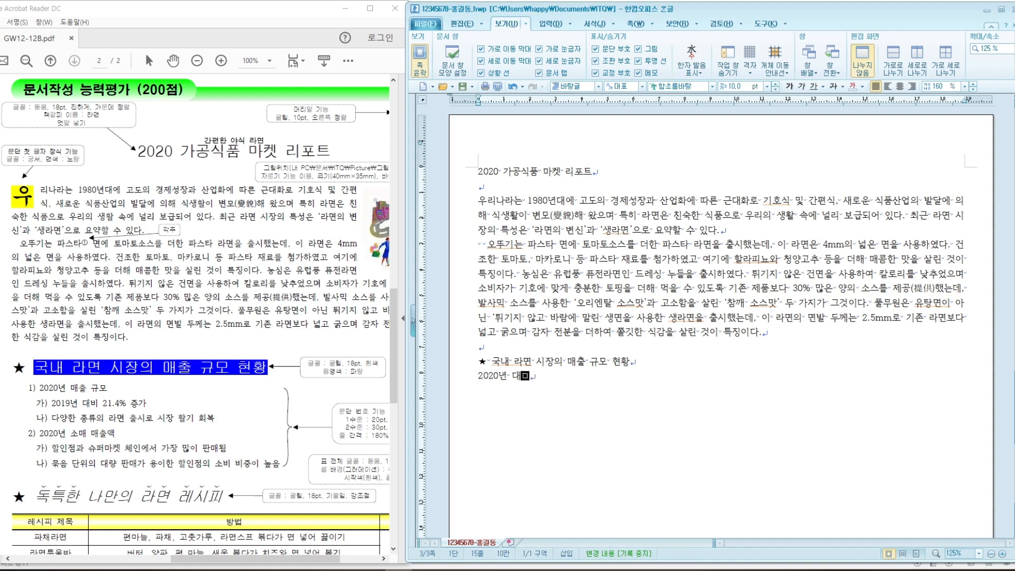
key("BackSpace")
key("BackSpace")
type("매출 ㄱㅠ모")
key("Return")
Step: Enter the line 2019년 대비 21.4% 증가 below 2020년 매출 규모
type("2")
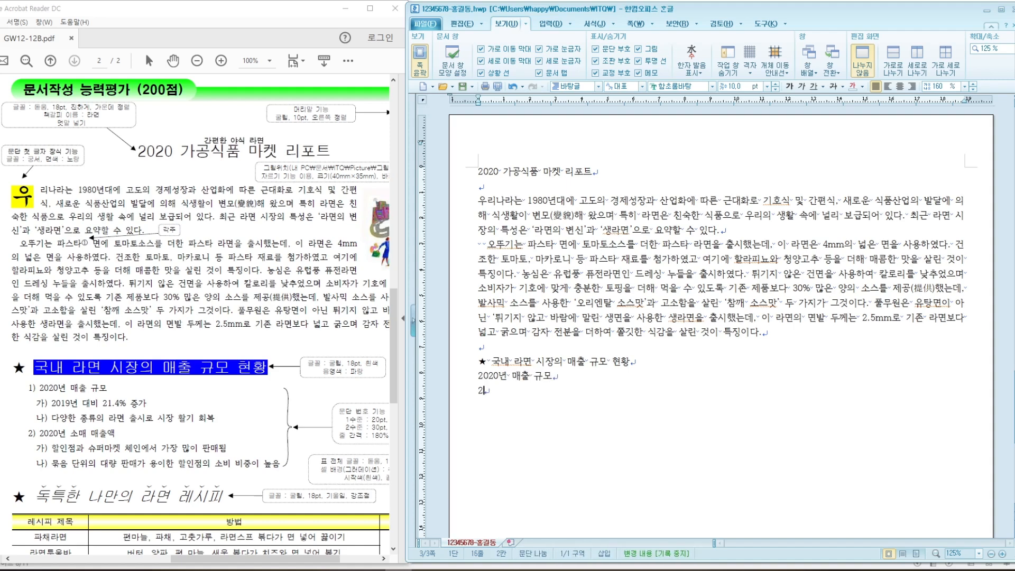
type("019년 대비 2")
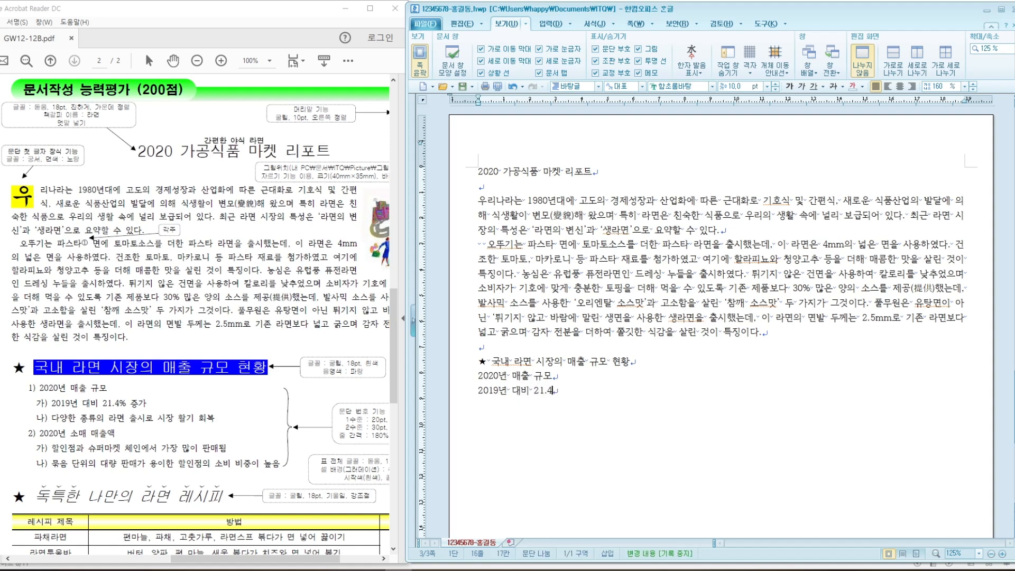
type("1.4")
key("alt+Tab")
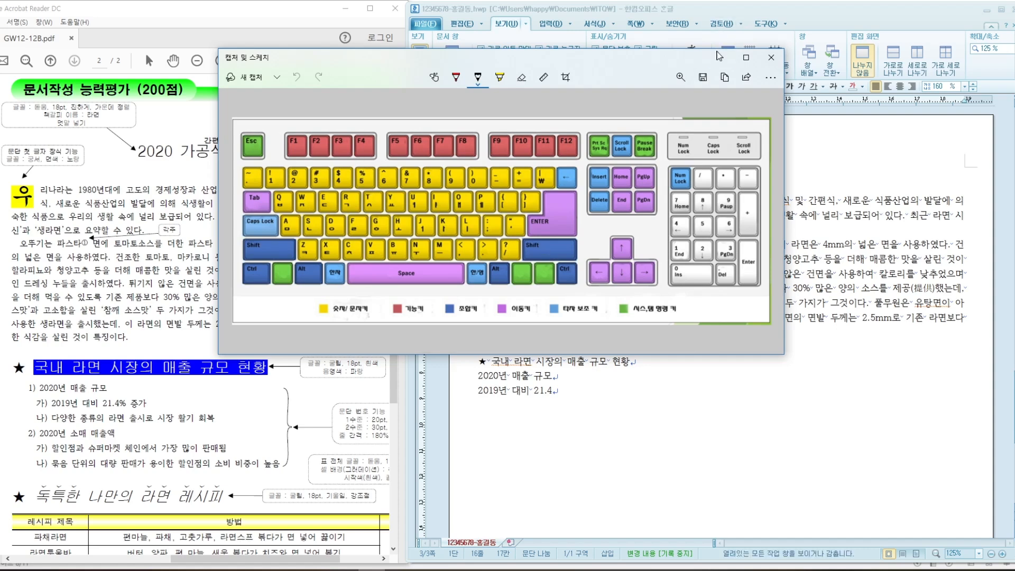
left_click(722, 58)
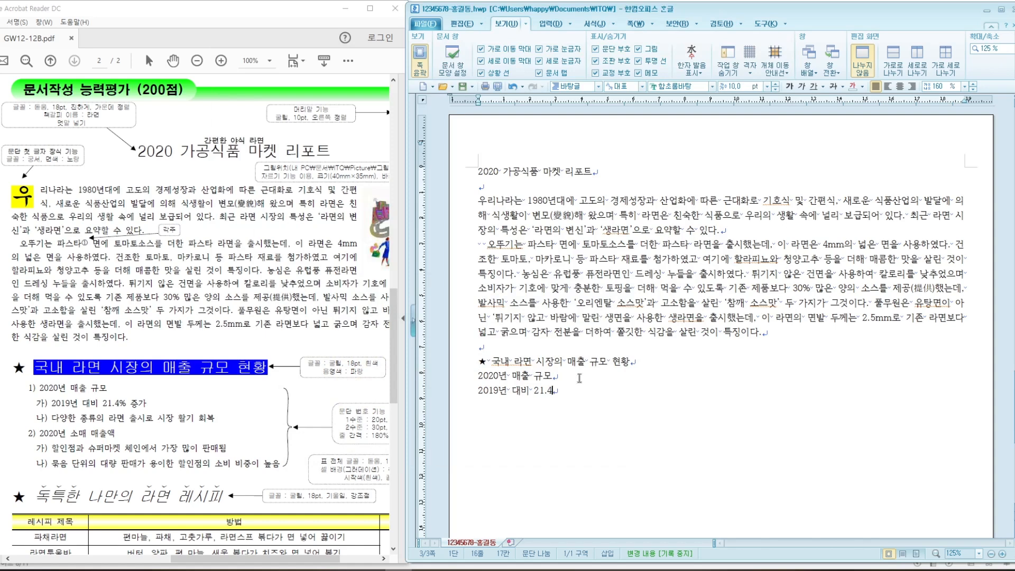
type("% 증가")
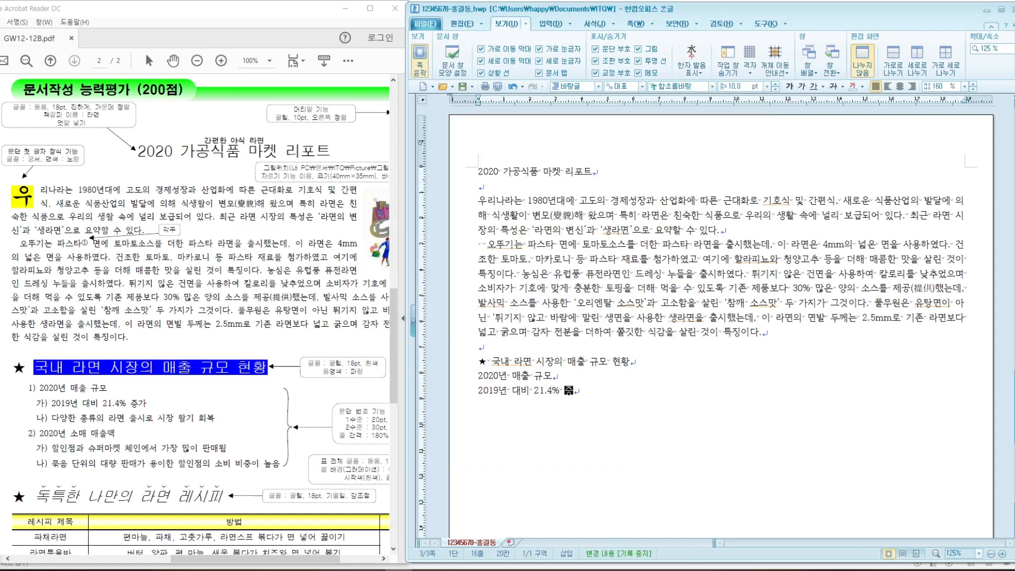
key("Return")
Step: Enter the line 다양한 종류의 라면 출시로 시장 활기 회복 as the next list item
type("다")
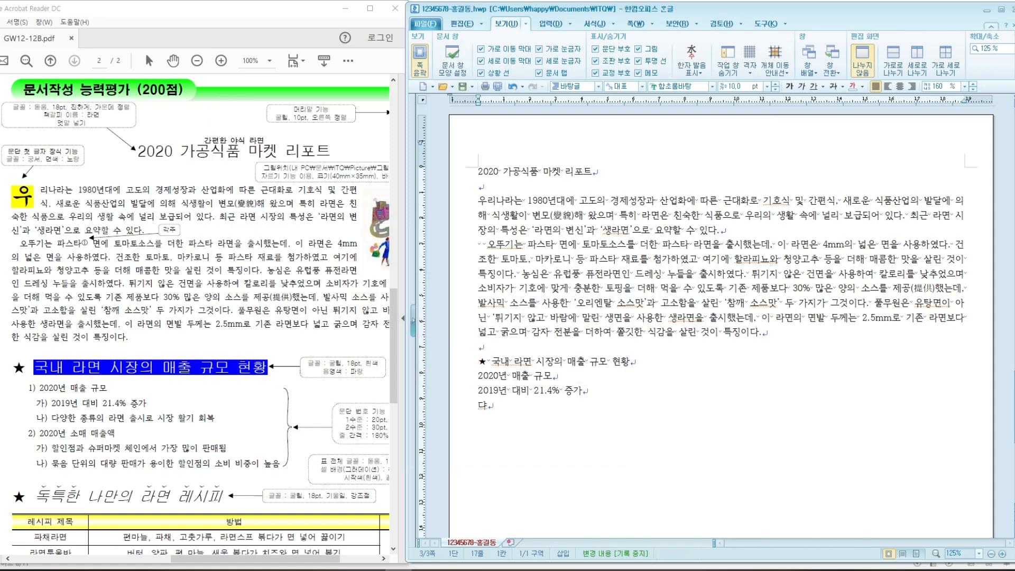
type("양한 종ㅎ")
key("BackSpace")
type("류")
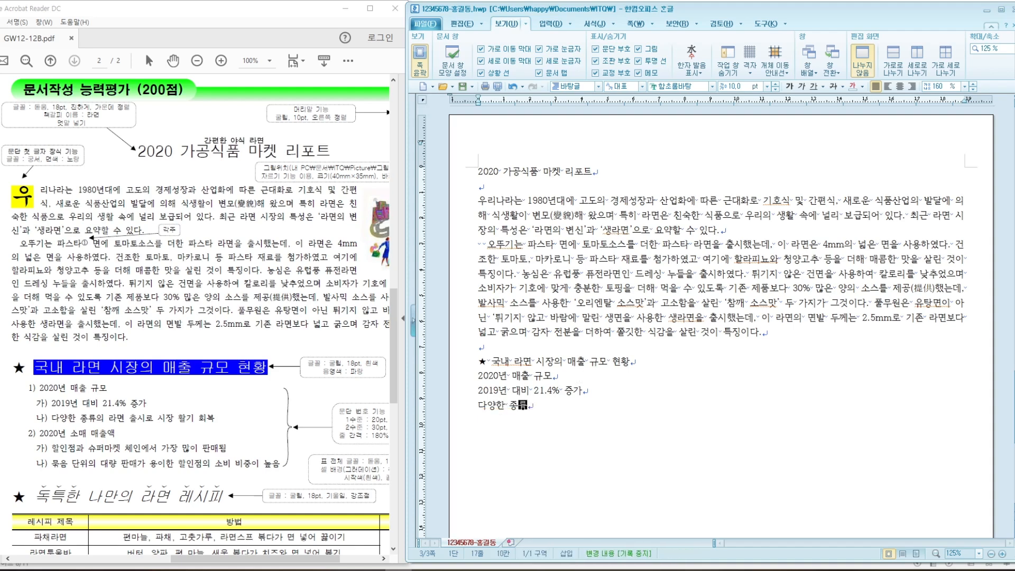
type("의 ㄹ라면 출시로 식")
type("장")
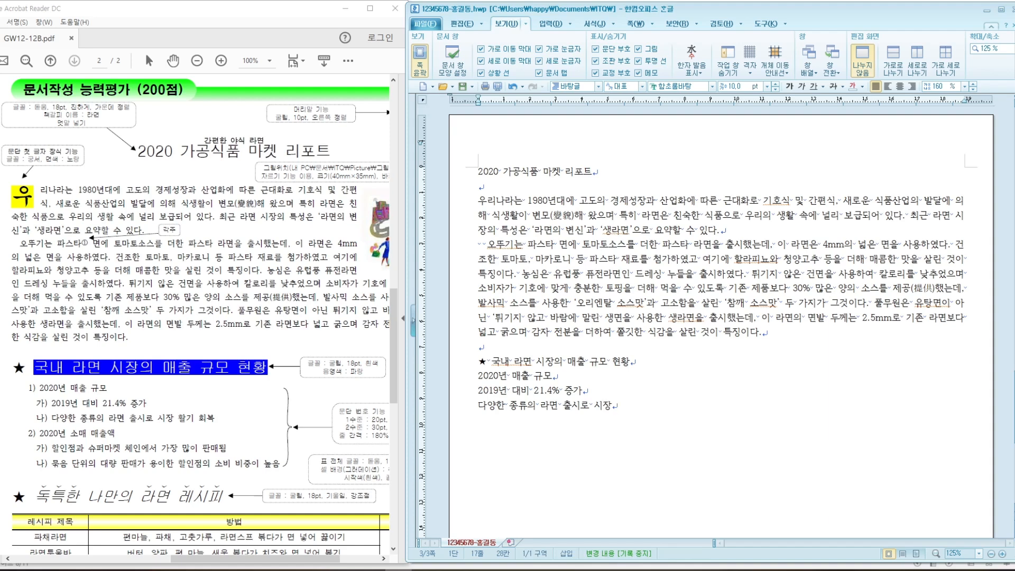
type(" 활기 회복")
key("Return")
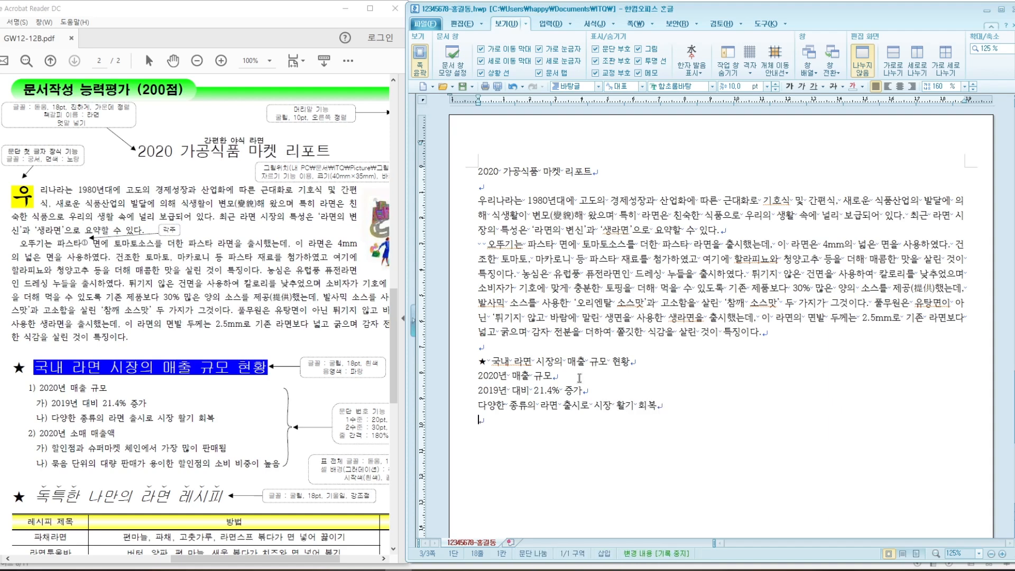
Step: Add the lines 2020년 소매 매출액 and 할인점과 슈퍼마켓 체인에서 가장 많이 판매됨 to the list
type("2020ㄴ")
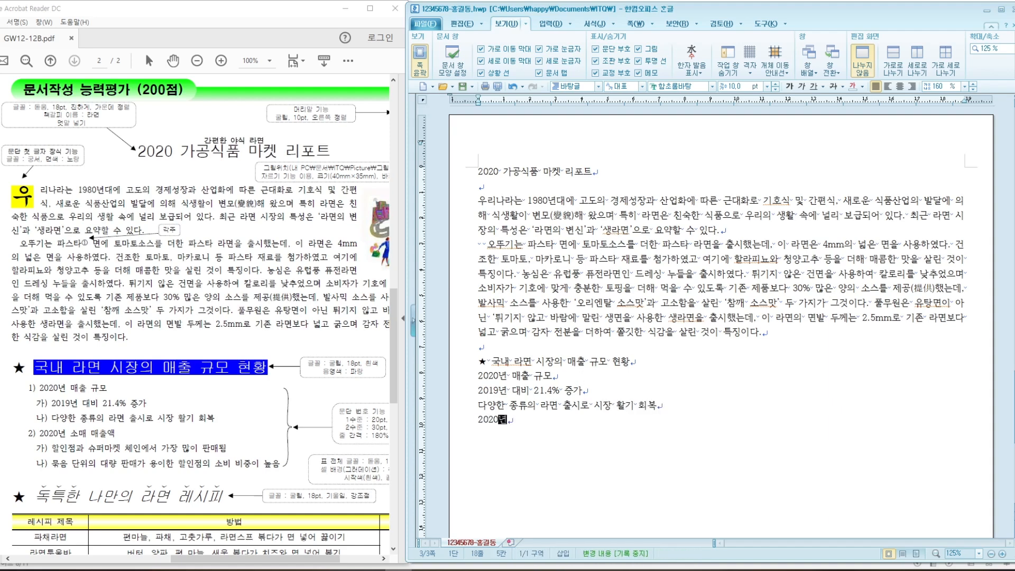
type(" 소매 매출액")
key("Return")
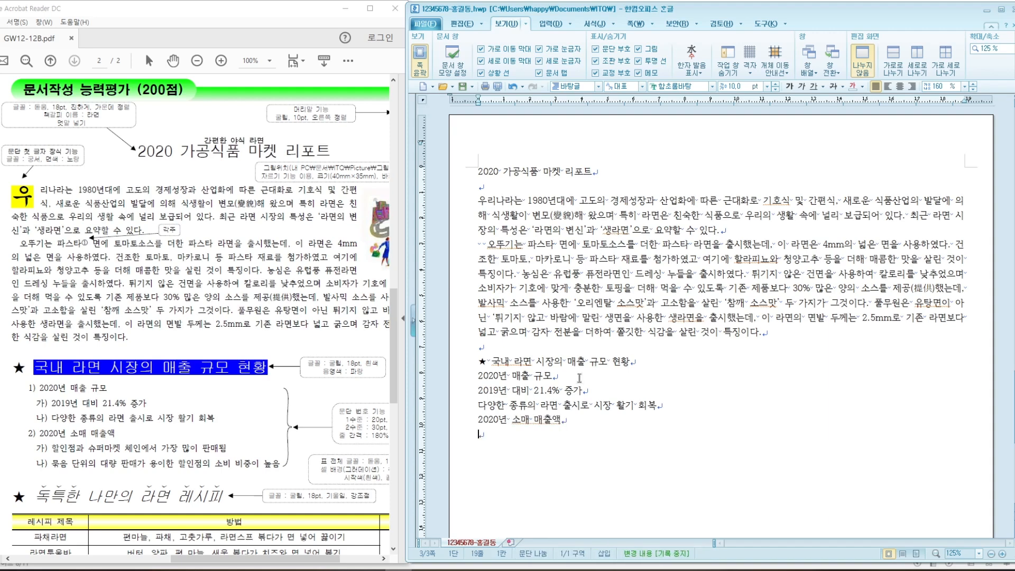
type("할인")
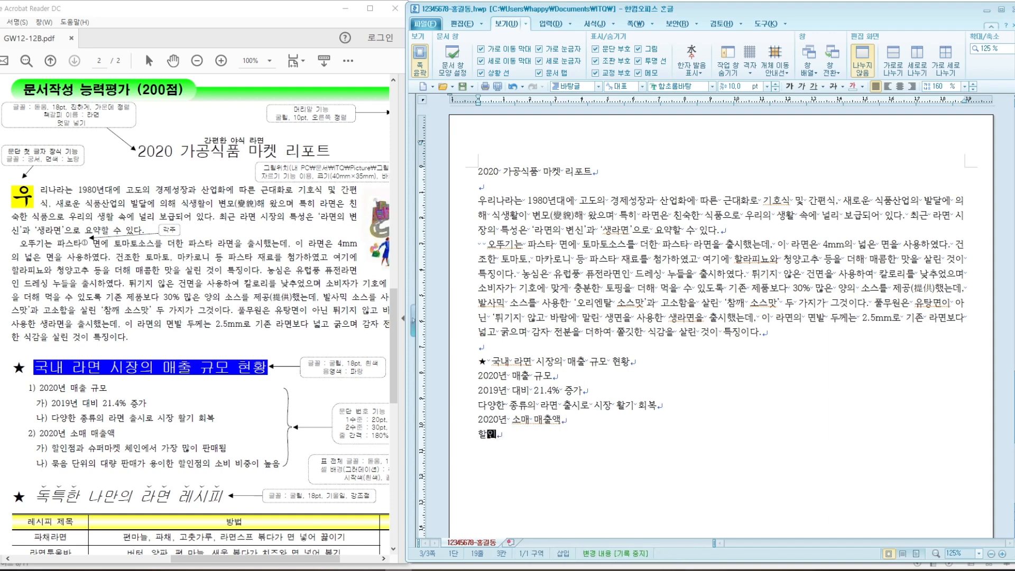
type("점과 슈퍼")
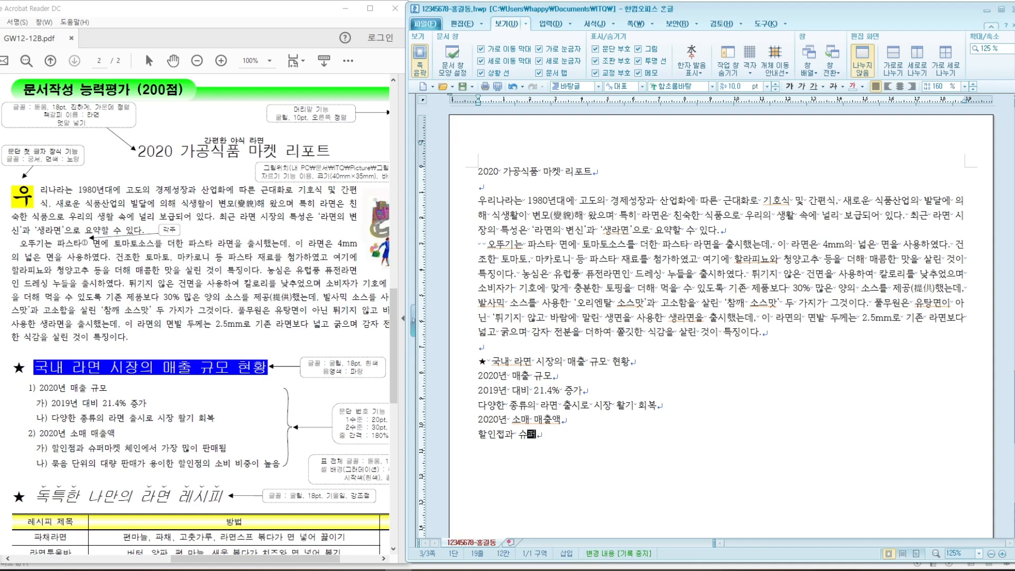
type("마켓 ")
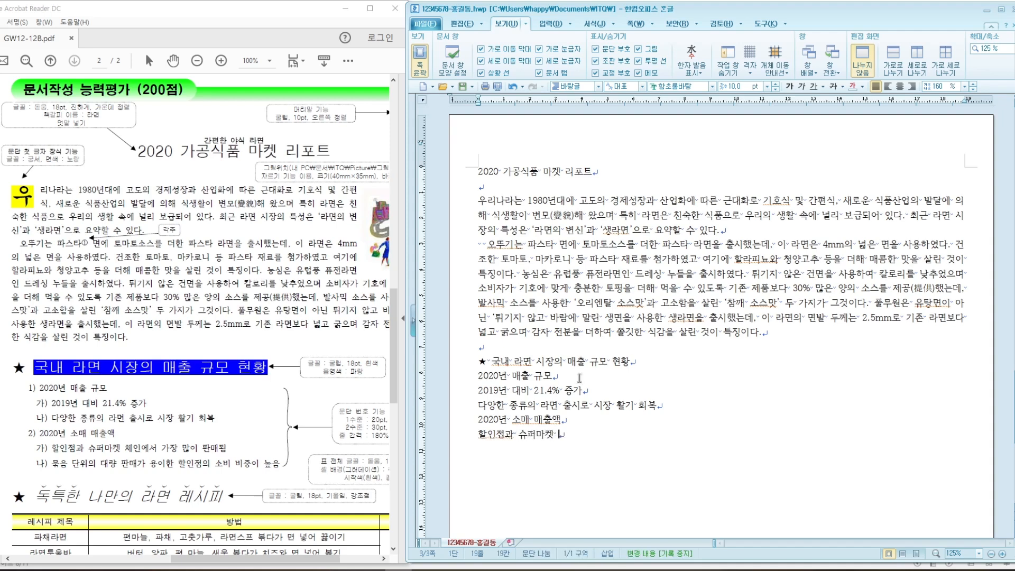
type("체이에서 가장 마")
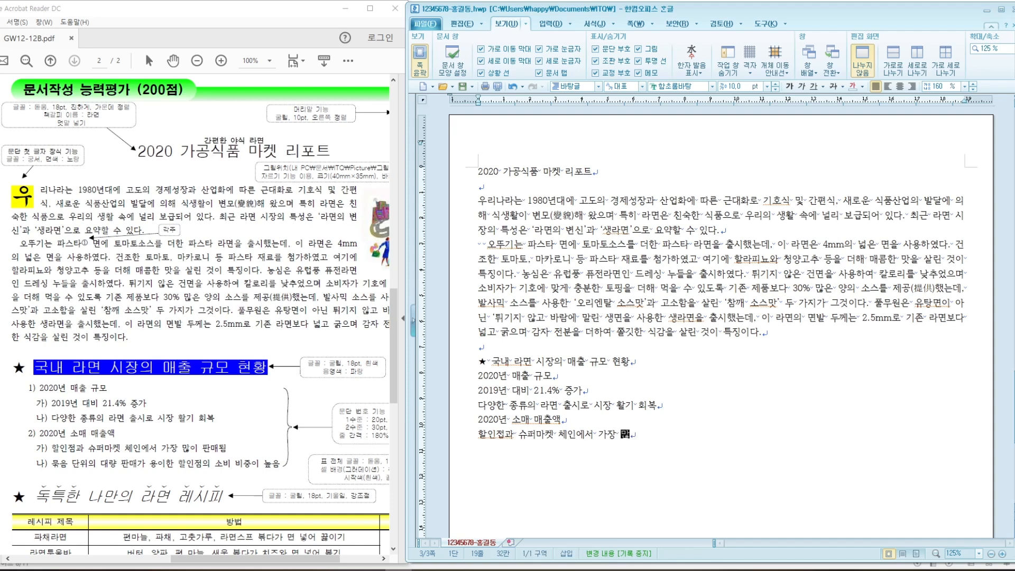
type("이 판매됨")
key("Return")
Step: Enter the last list line 묶음 단위의 대량 판매가 용이한 할인점의 소비 비중이 높음 and add two empty lines below it
type("묶")
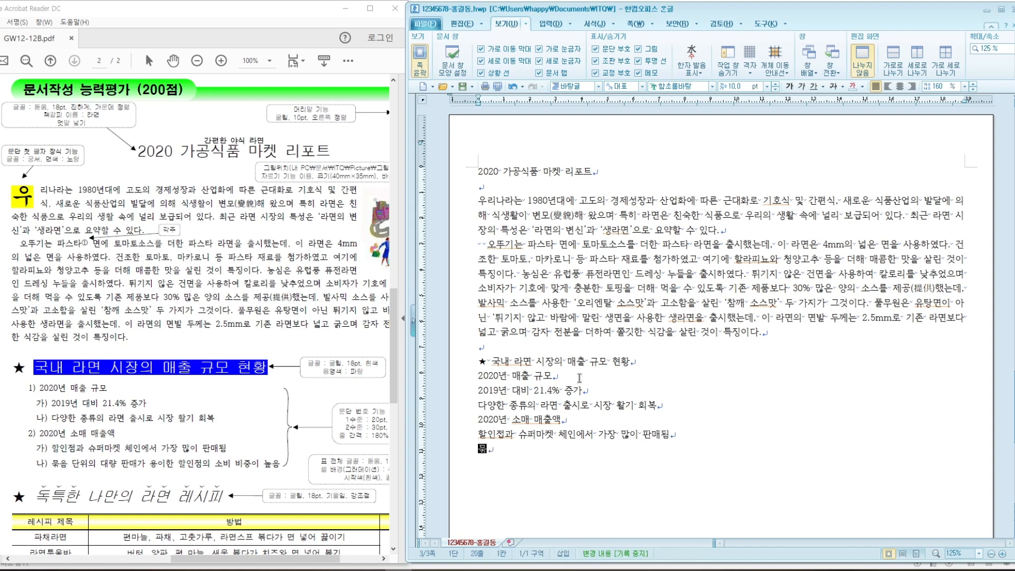
type("음 단위의 ")
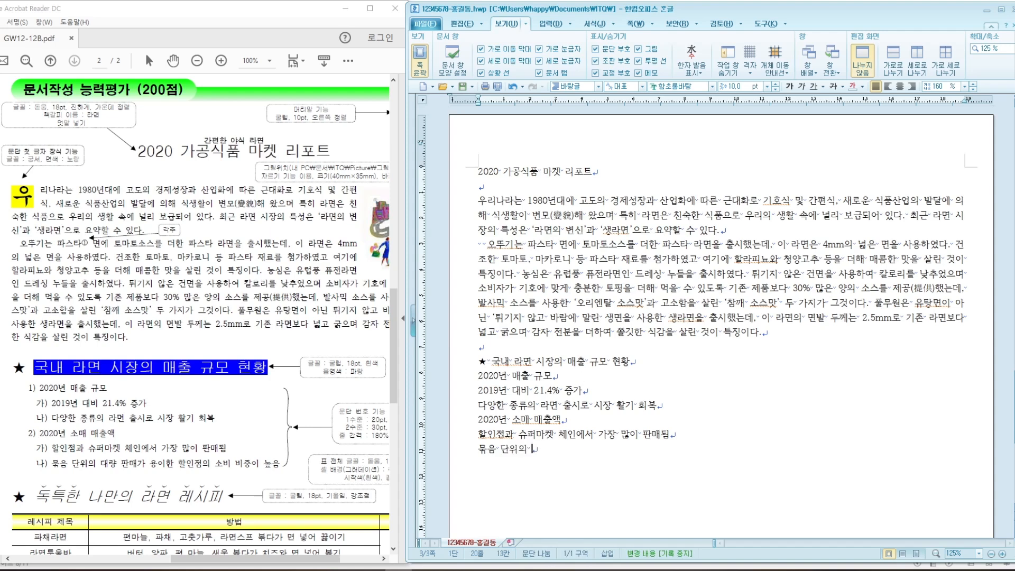
type("대량 판매가")
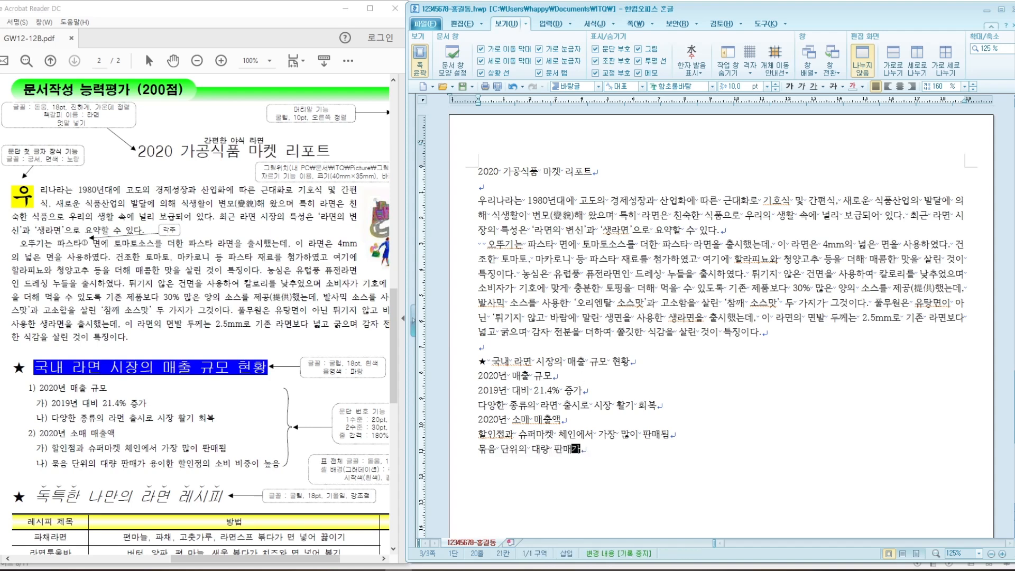
type(" 용이한 하")
type("ㄹㅇ")
type("점ㄱ")
key("BackSpace")
type("의 소")
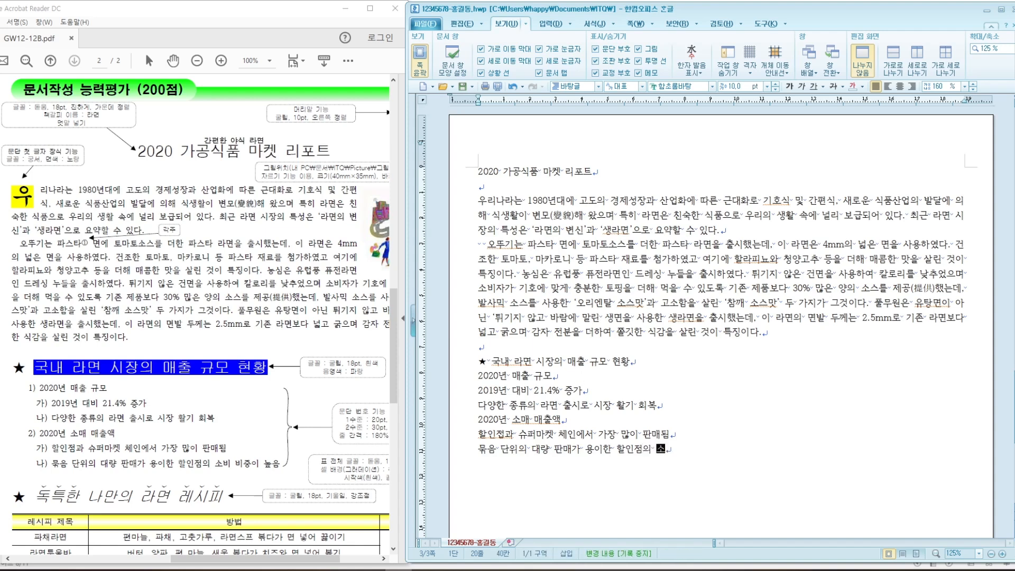
type("비 비")
type("중이 높")
type("ㅇ")
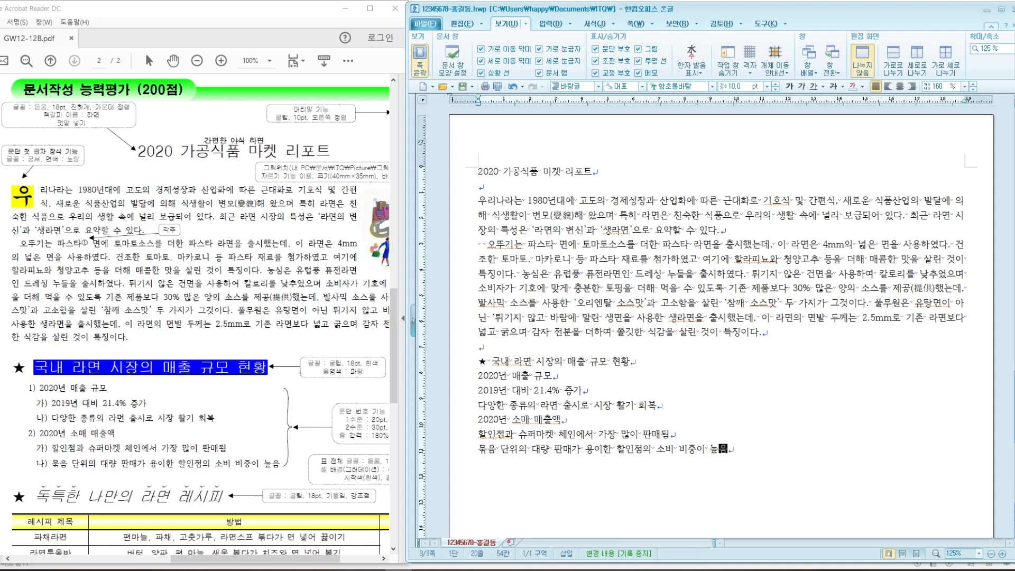
type(".")
key("BackSpace")
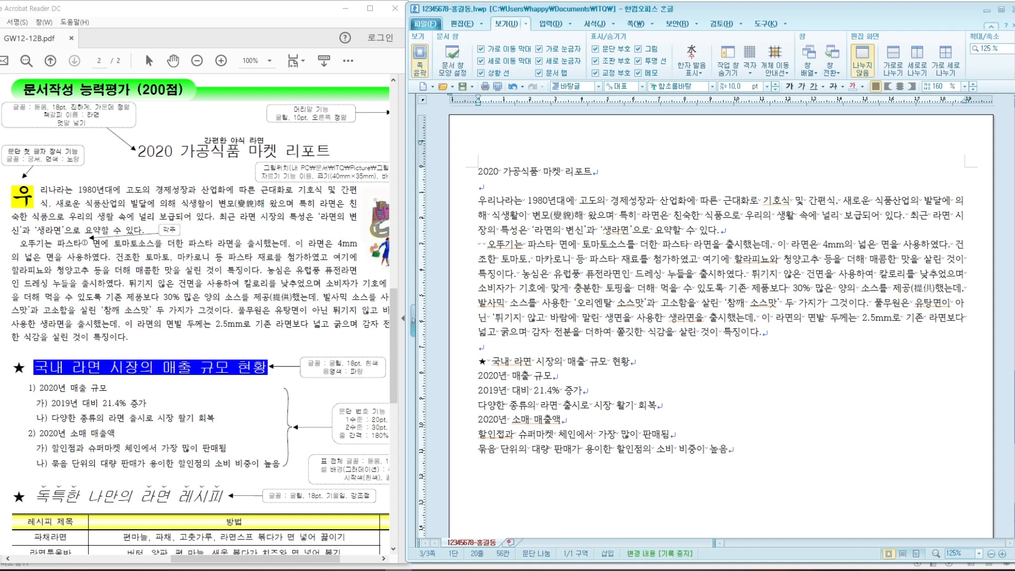
key("Return")
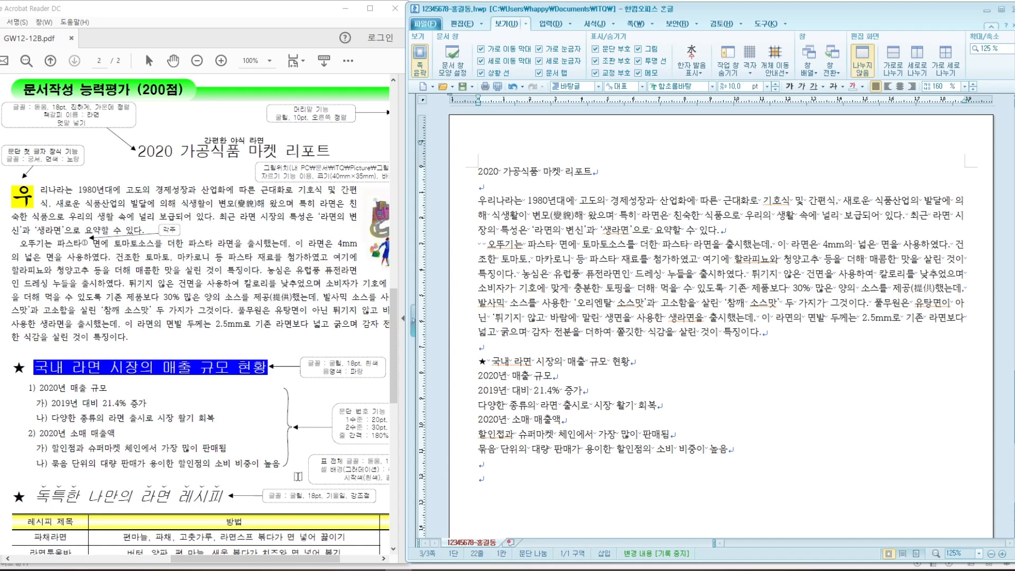
Step: Insert a ★ symbol on the last empty line, add the heading text 독특한 나만의 라면 레시피, and start a new line below it
right_click(483, 482)
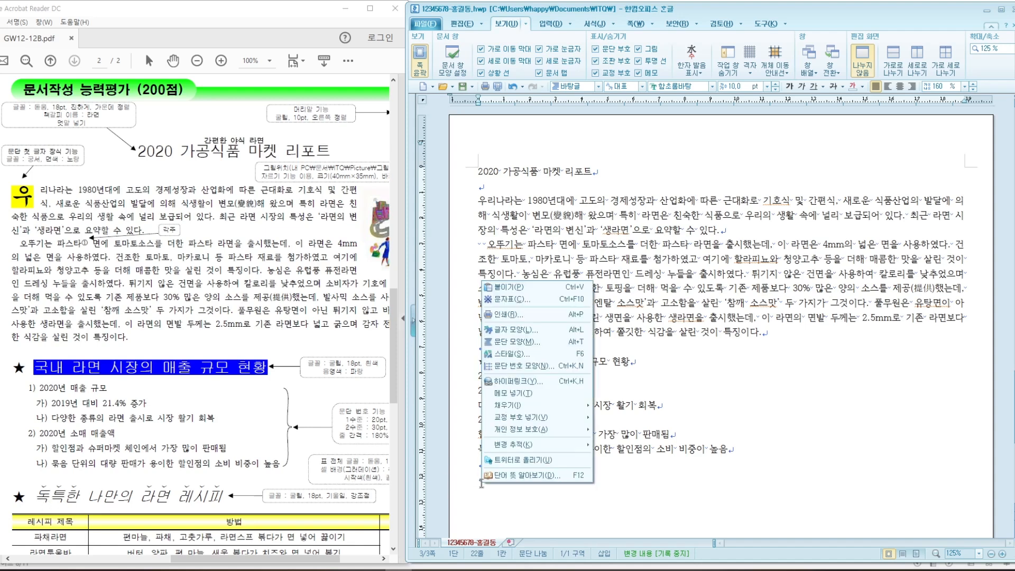
left_click(529, 300)
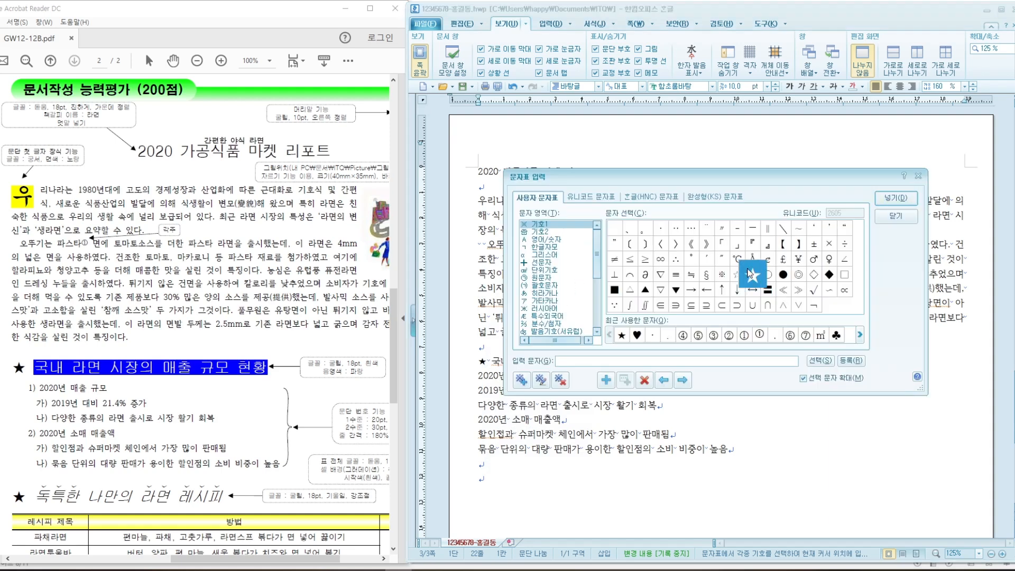
left_click(896, 199)
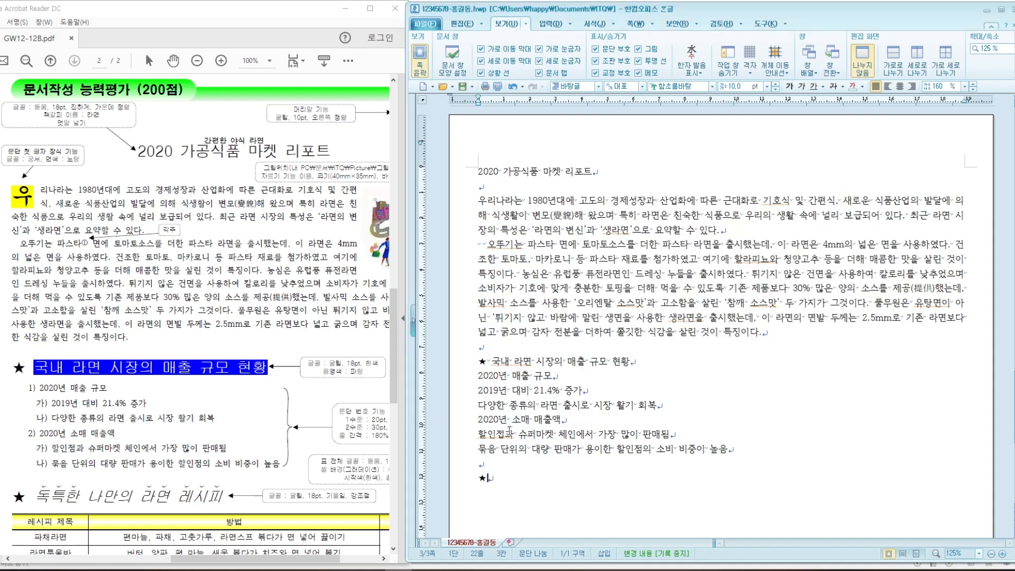
type("독특한 나")
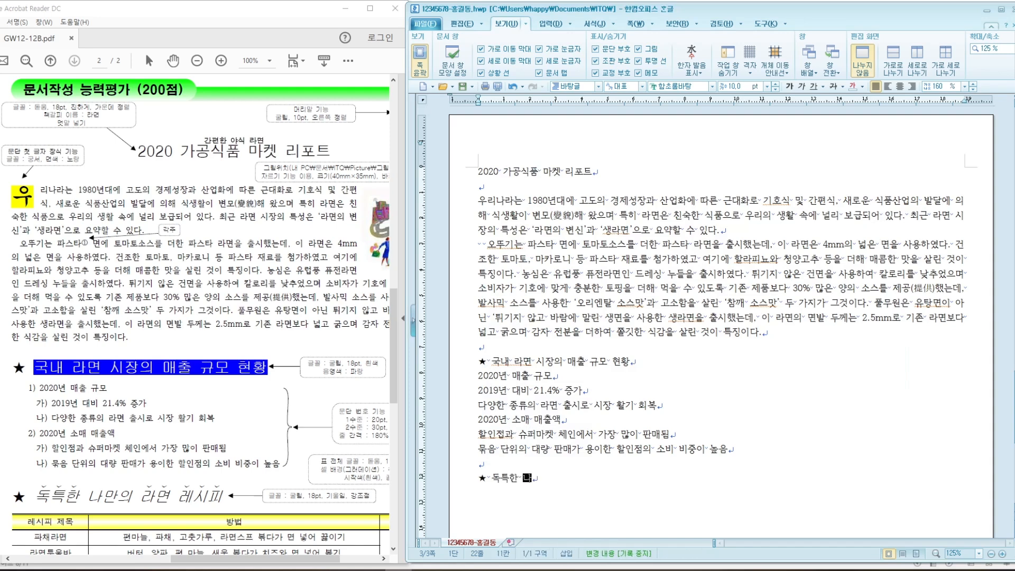
type("만의 라면 레시피")
key("Return")
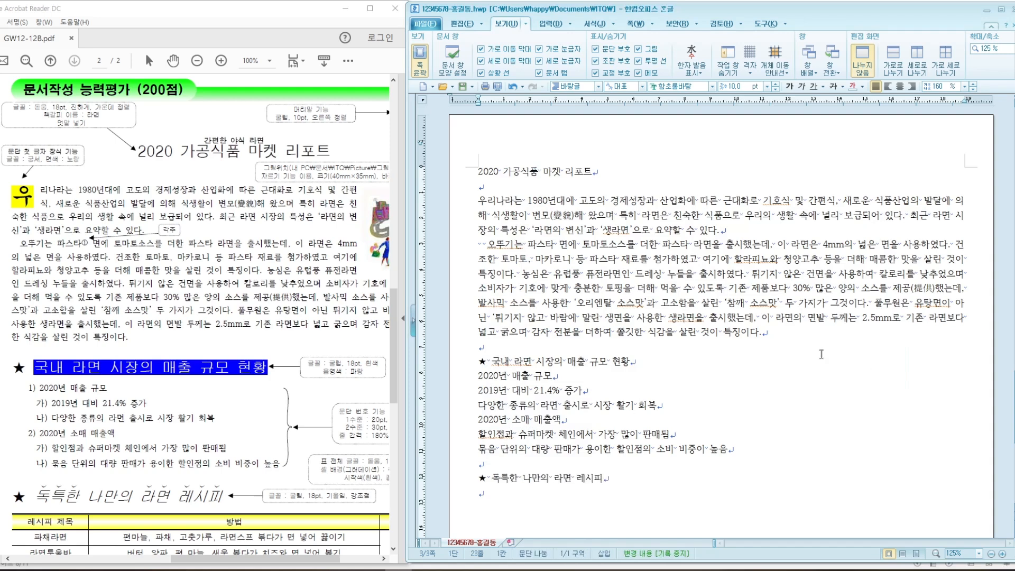
Step: Insert a table with 6 rows and 3 columns on the line below the 독특한 나만의 라면 레시피 heading
left_click_drag(395, 376, 394, 419)
left_click(197, 61)
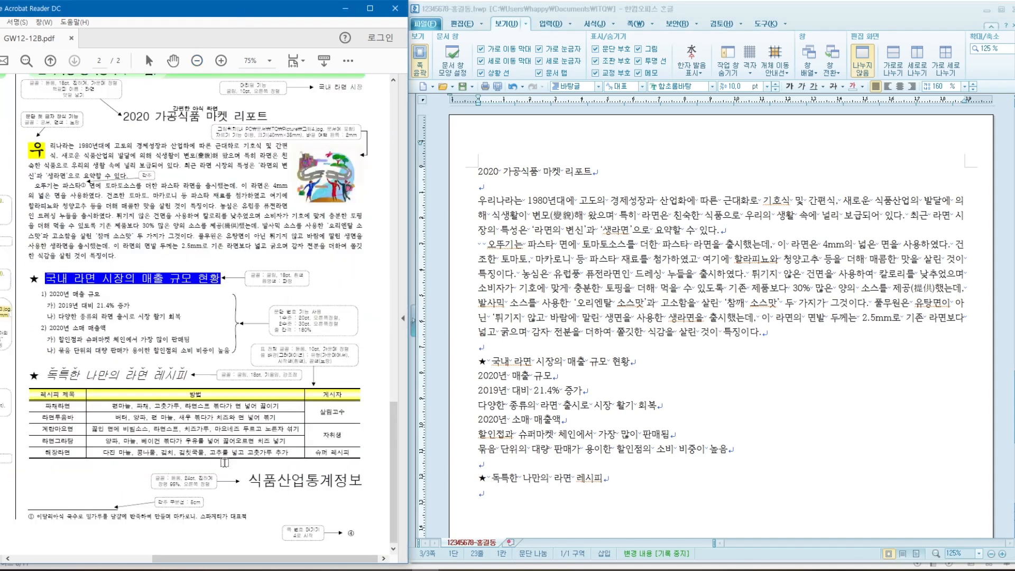
left_click(536, 502)
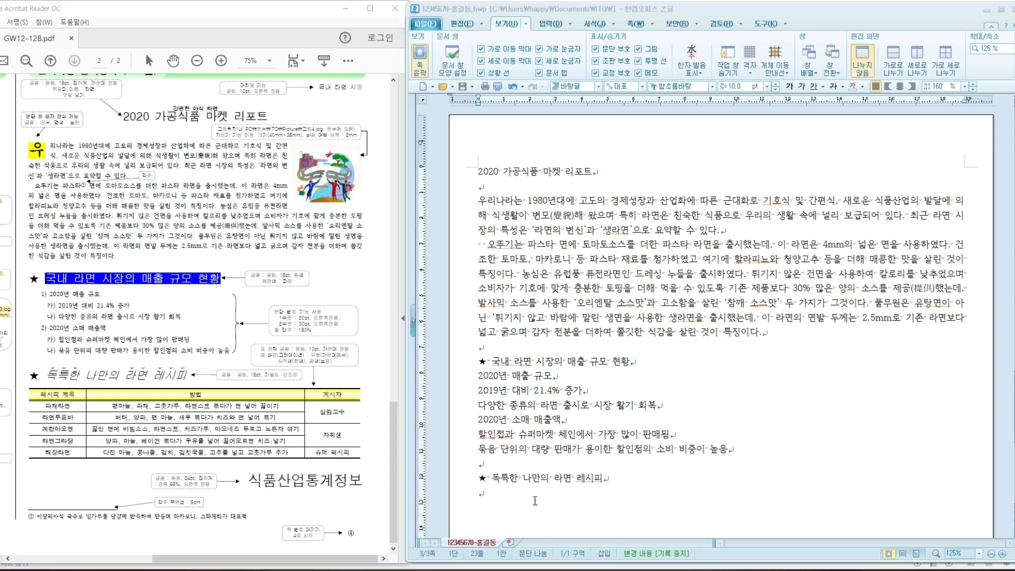
scroll(643, 386, "down", 3)
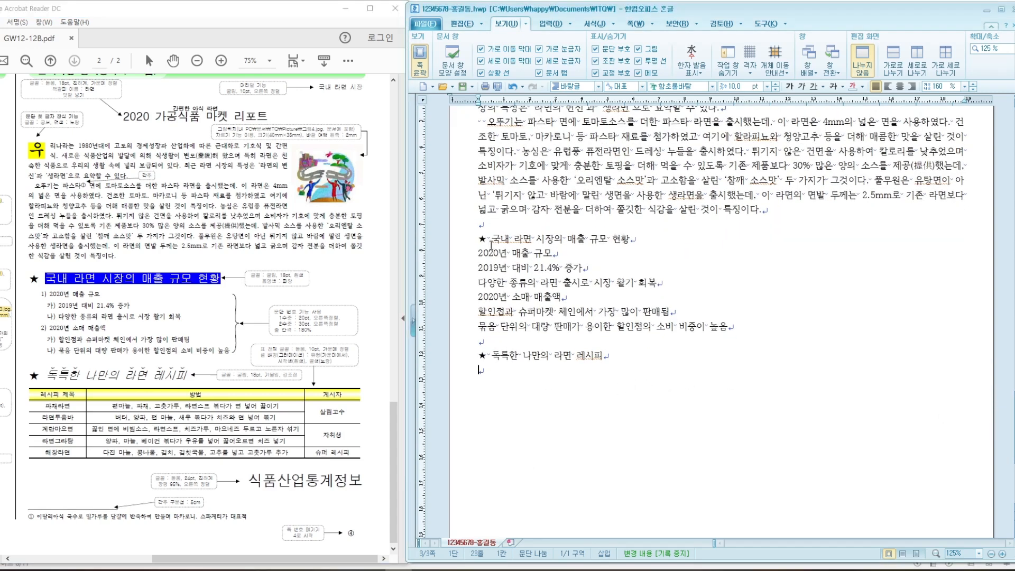
left_click(461, 24)
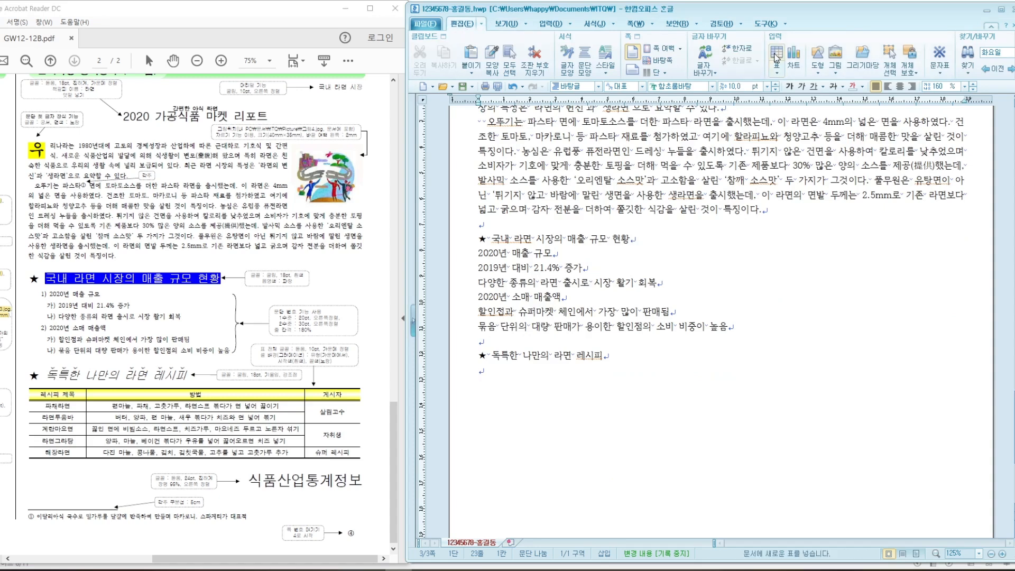
left_click(547, 25)
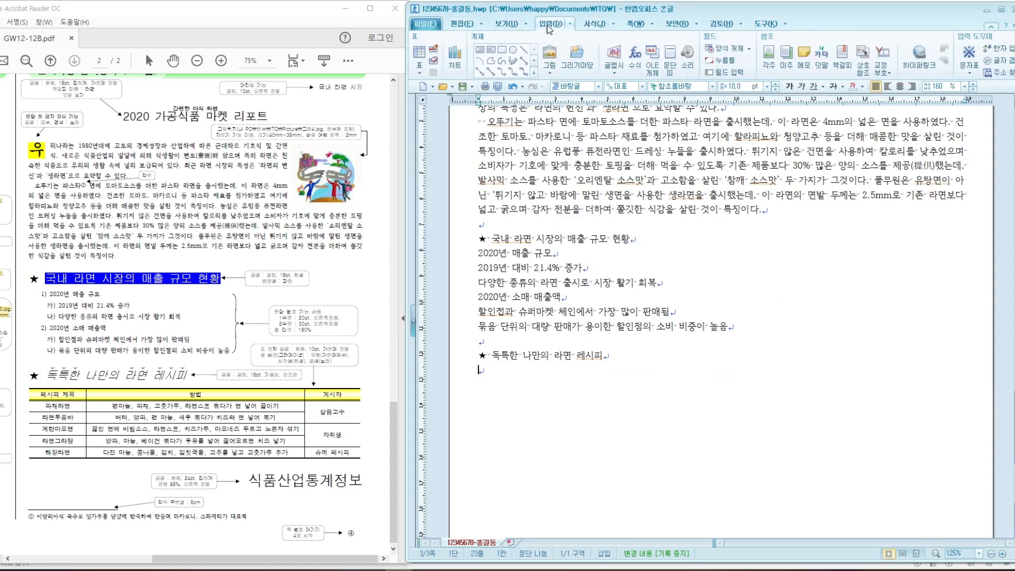
left_click(464, 25)
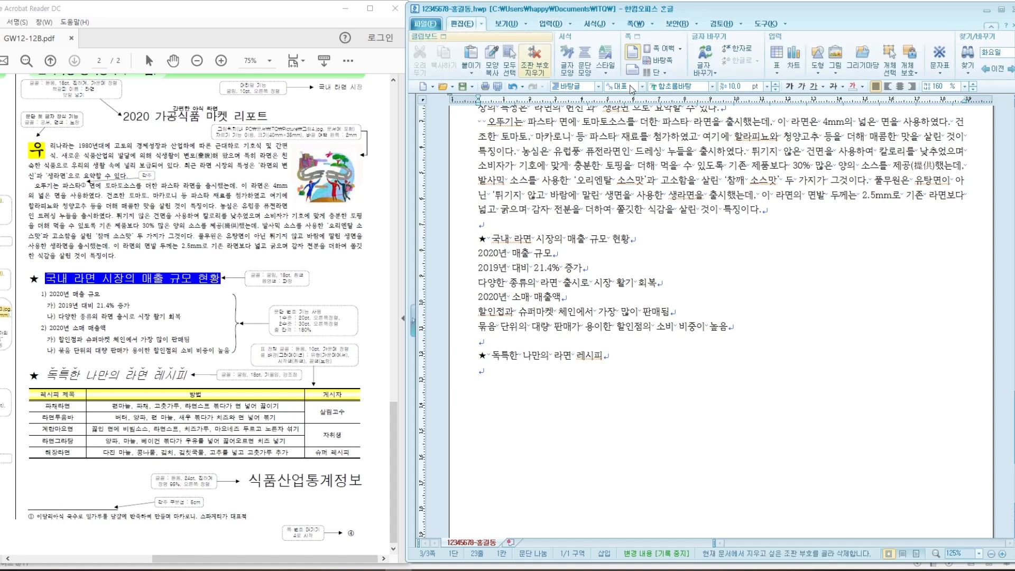
left_click(777, 55)
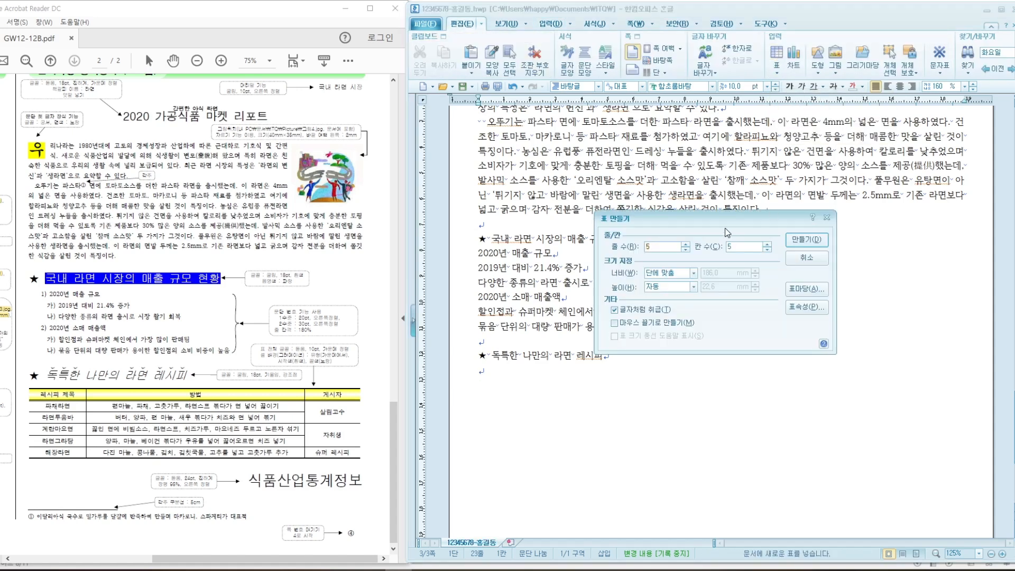
left_click_drag(719, 221, 714, 214)
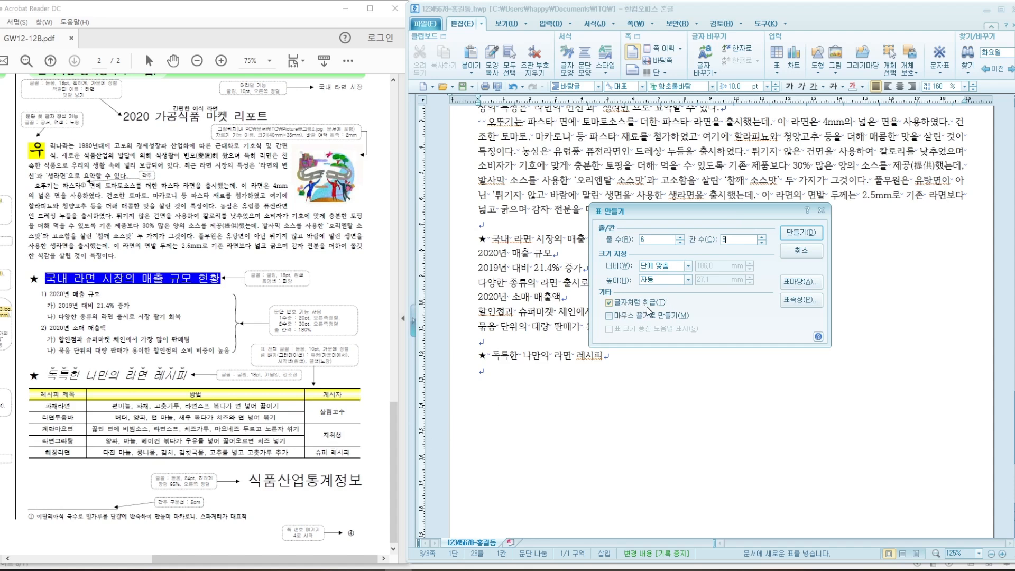
left_click(801, 232)
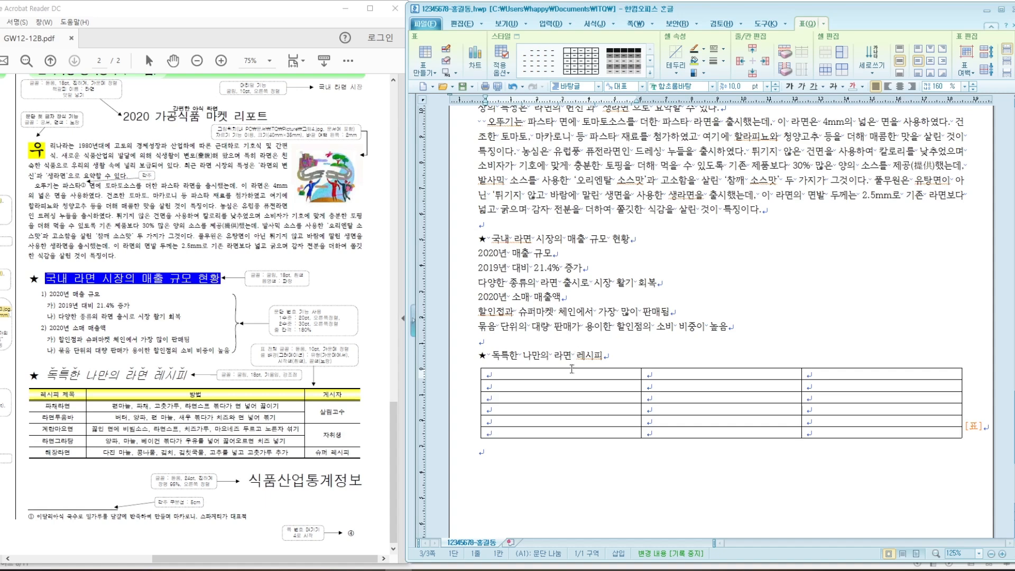
Step: Turn off the 조판 부호 display and narrow the table's first and third columns, leaving the middle column widest
left_click(505, 23)
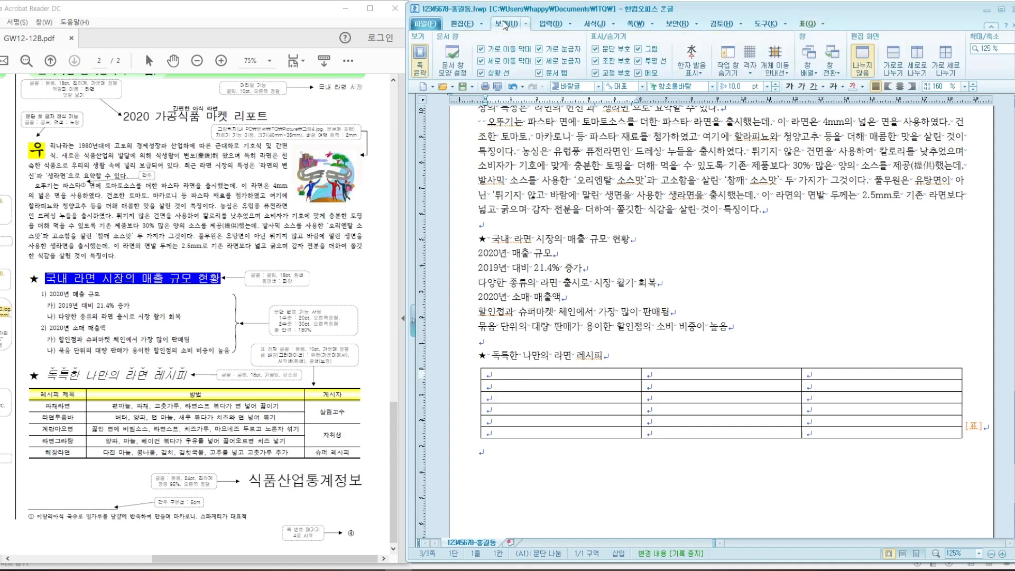
left_click(596, 61)
left_click_drag(642, 388, 569, 387)
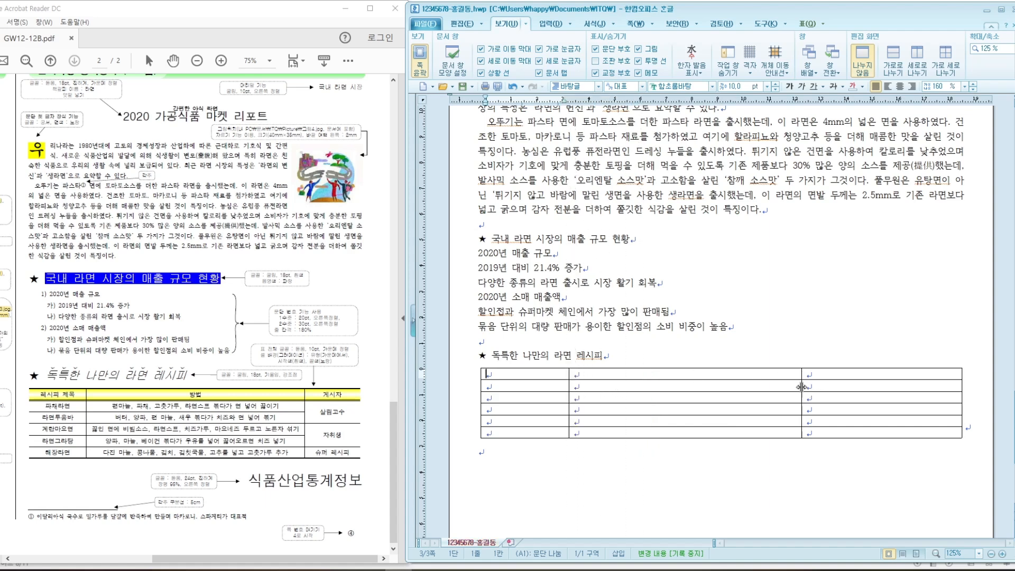
left_click_drag(802, 391, 857, 387)
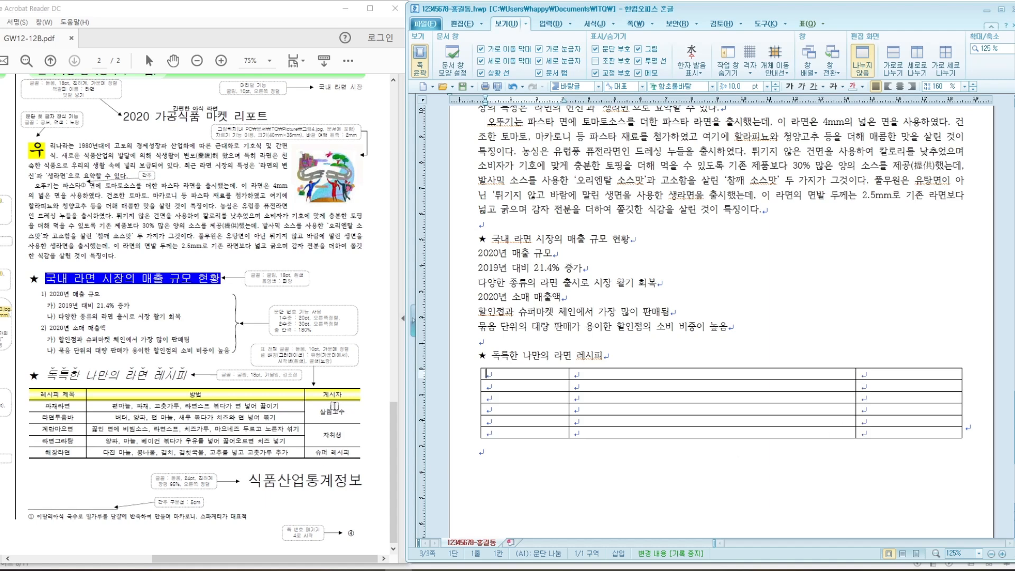
Step: Merge the third column's cells in rows 2 and 3, and likewise those in rows 4 and 5
left_click(917, 386)
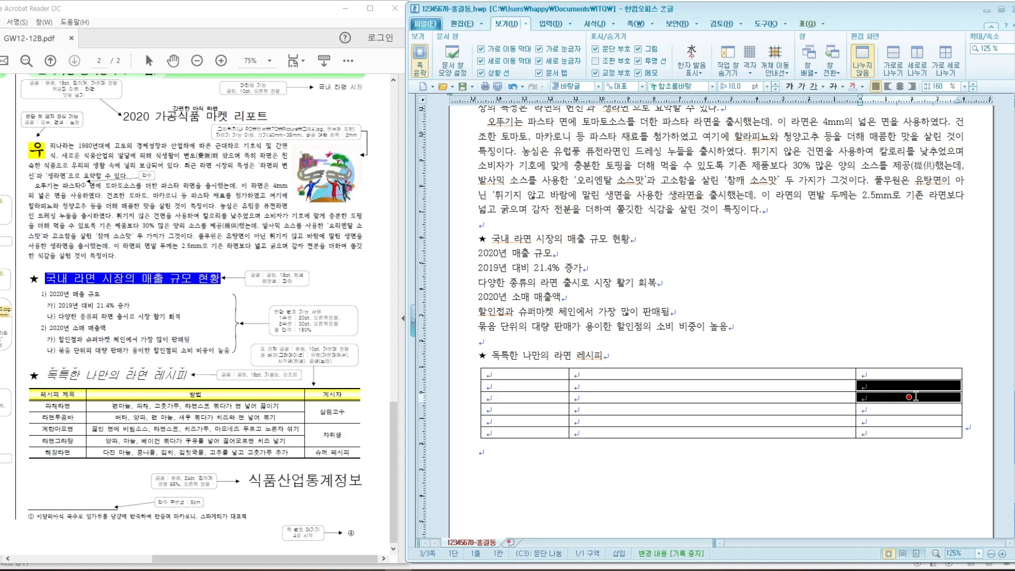
right_click(916, 397)
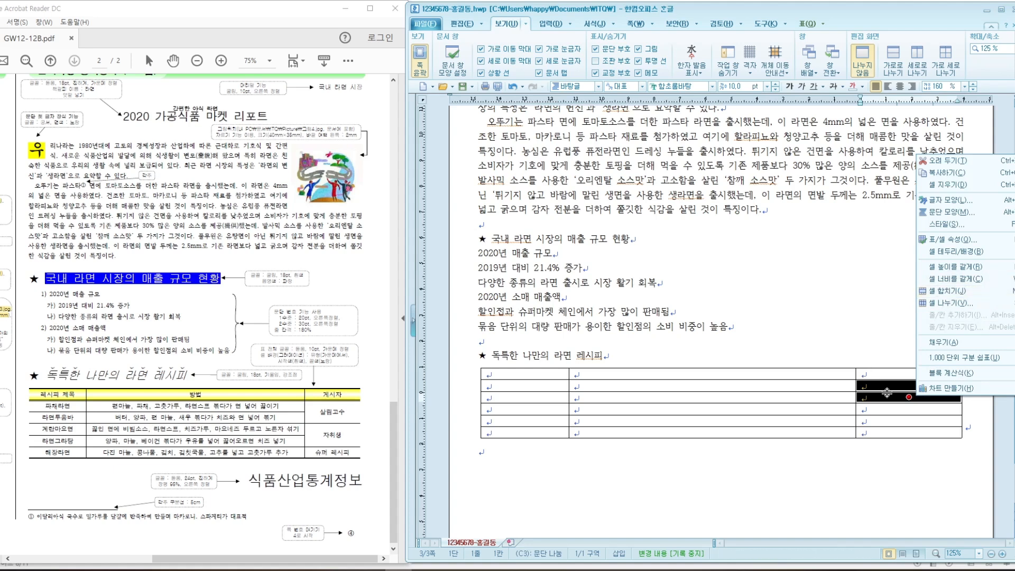
left_click(999, 293)
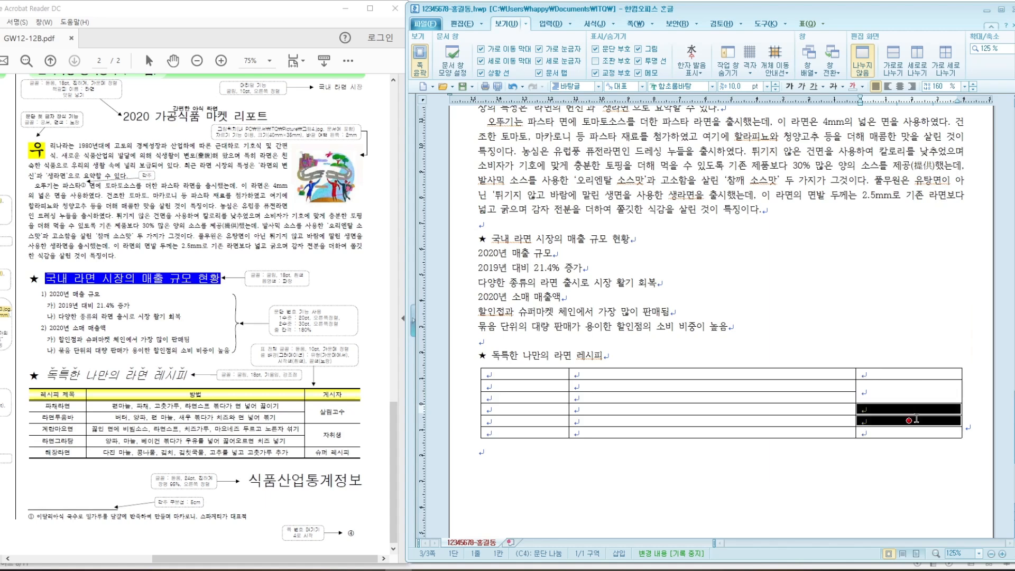
left_click_drag(912, 410, 917, 420)
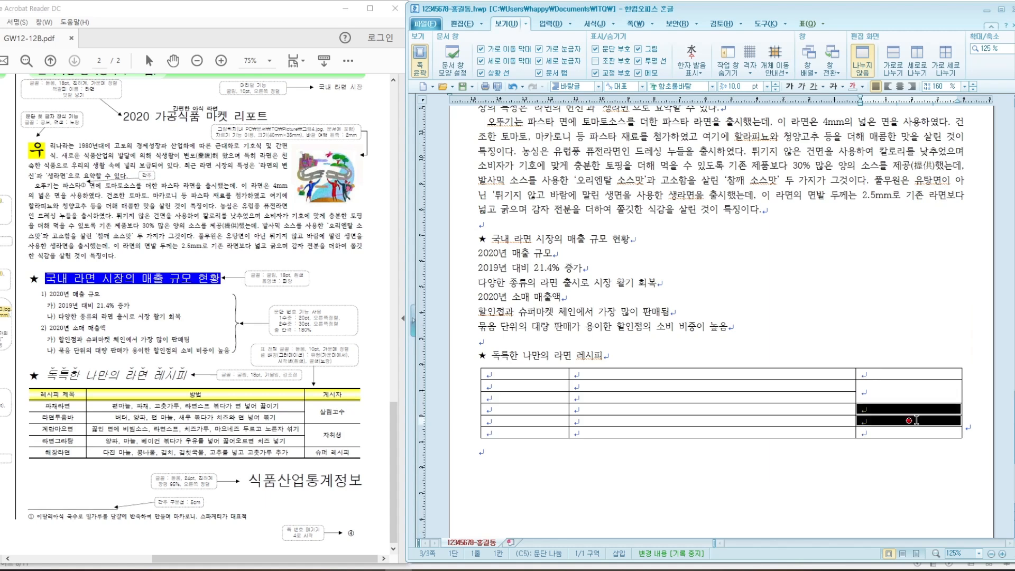
key("m")
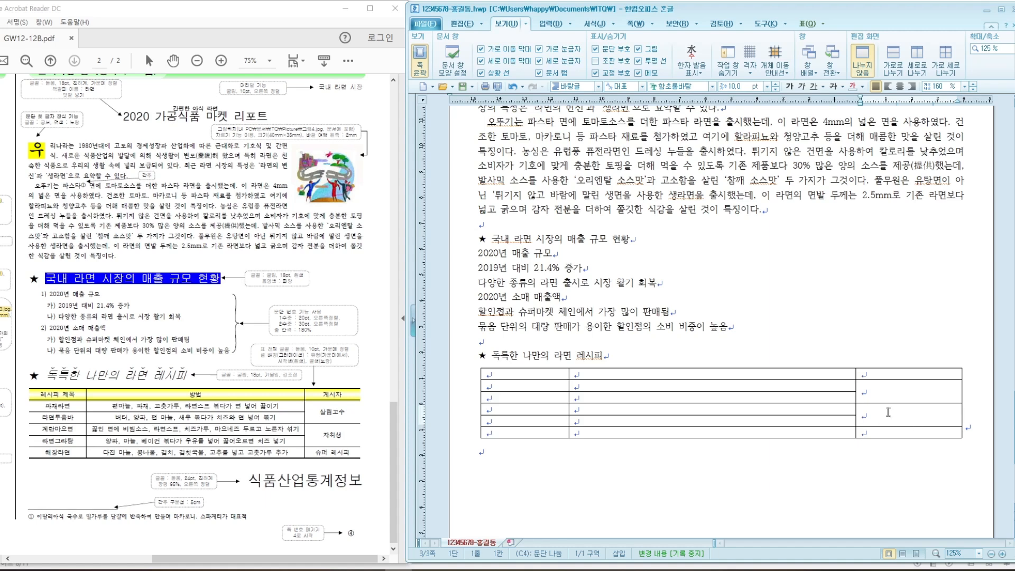
Step: Fill the first three cells of the table's first column with 레시피 제목, 파채라면 and 라면투움바
left_click(511, 376)
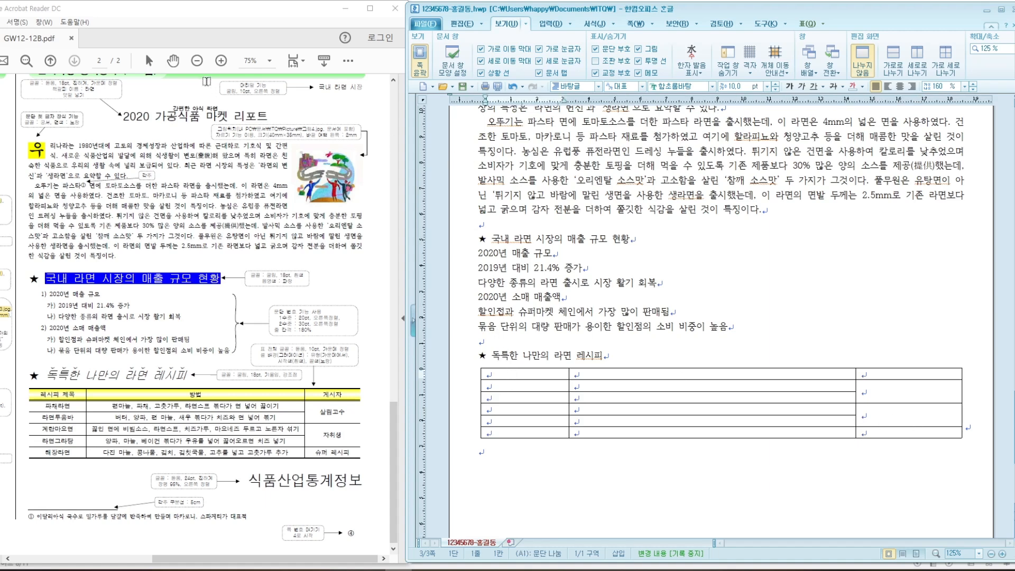
left_click(221, 60)
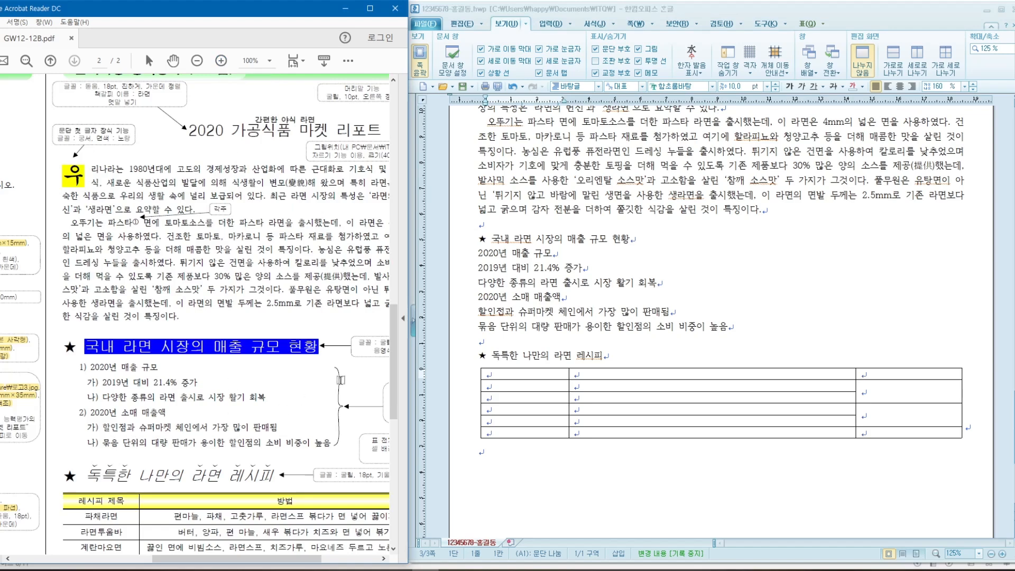
left_click_drag(394, 407, 395, 471)
left_click(511, 377)
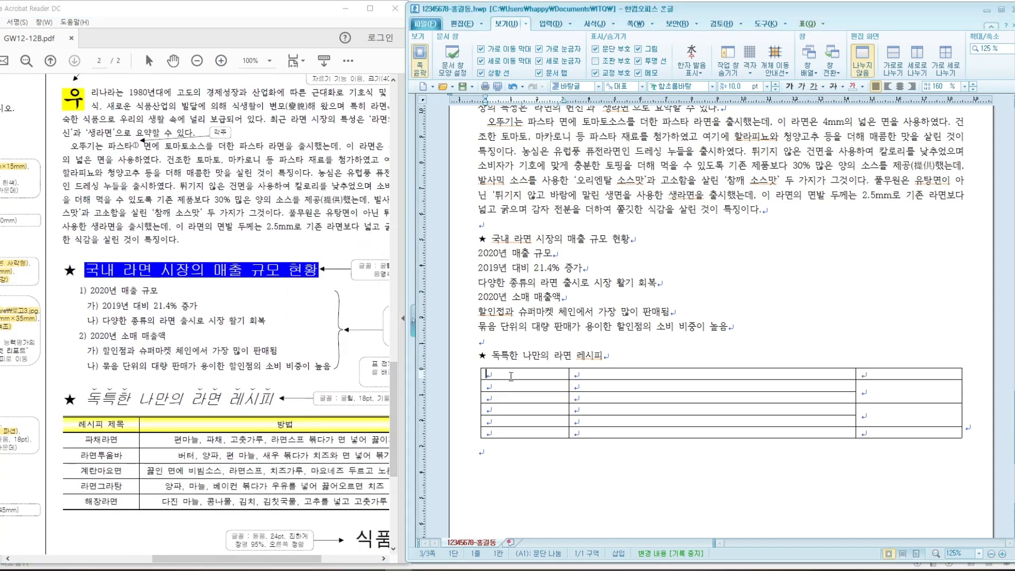
type("레시피 제목")
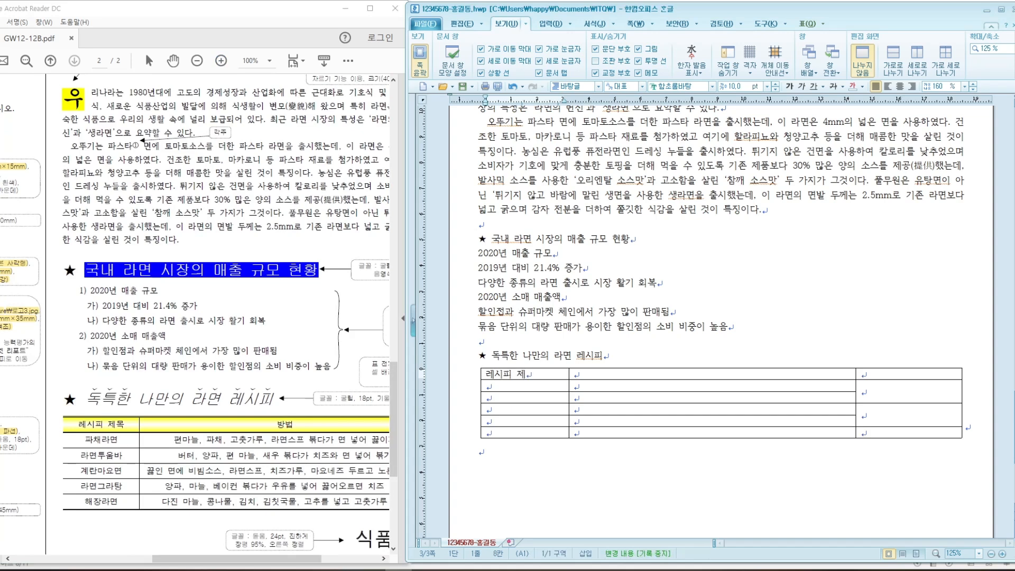
left_click(513, 388)
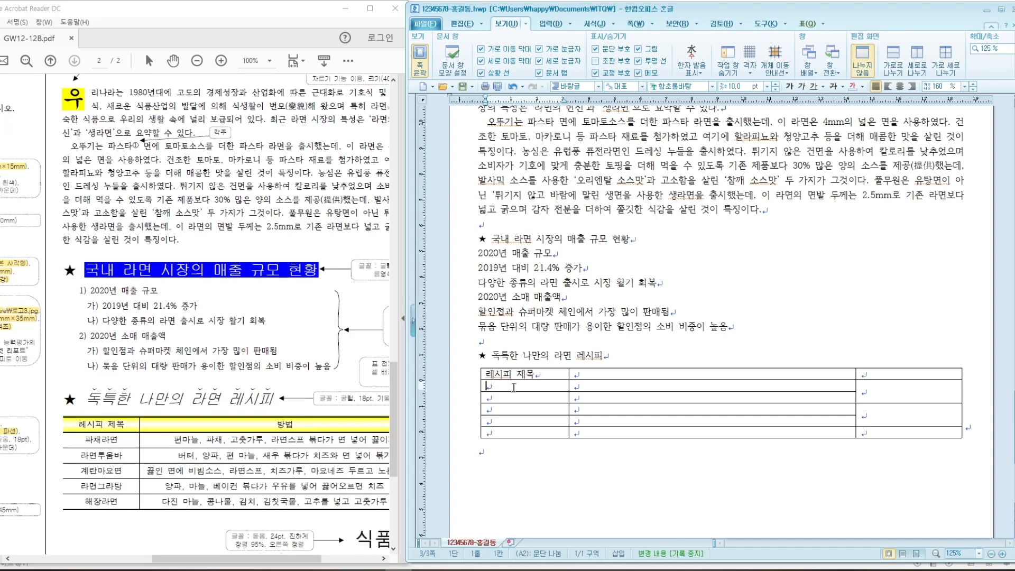
type("파채라면")
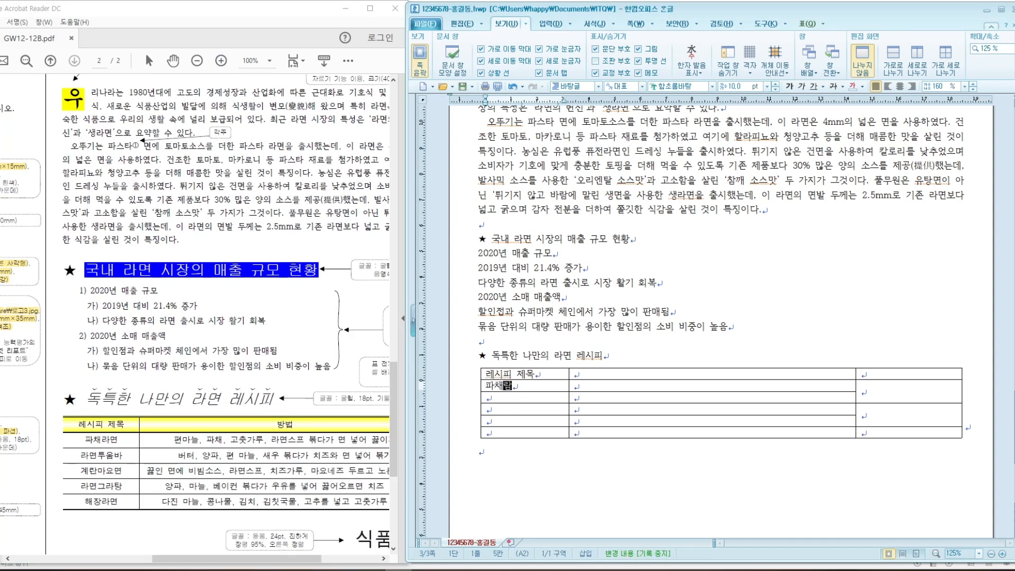
left_click(520, 399)
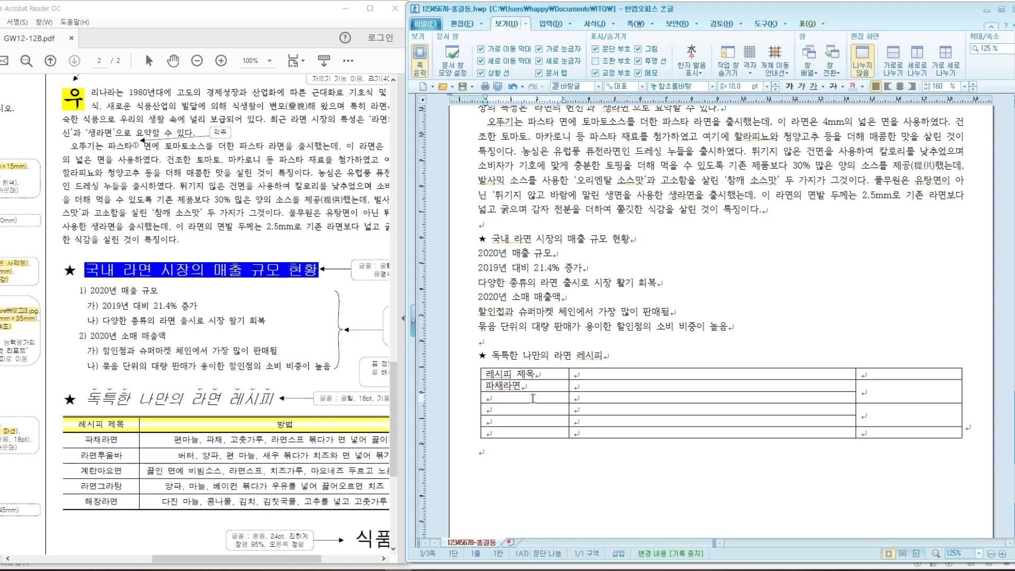
type("라면투움ㅂ")
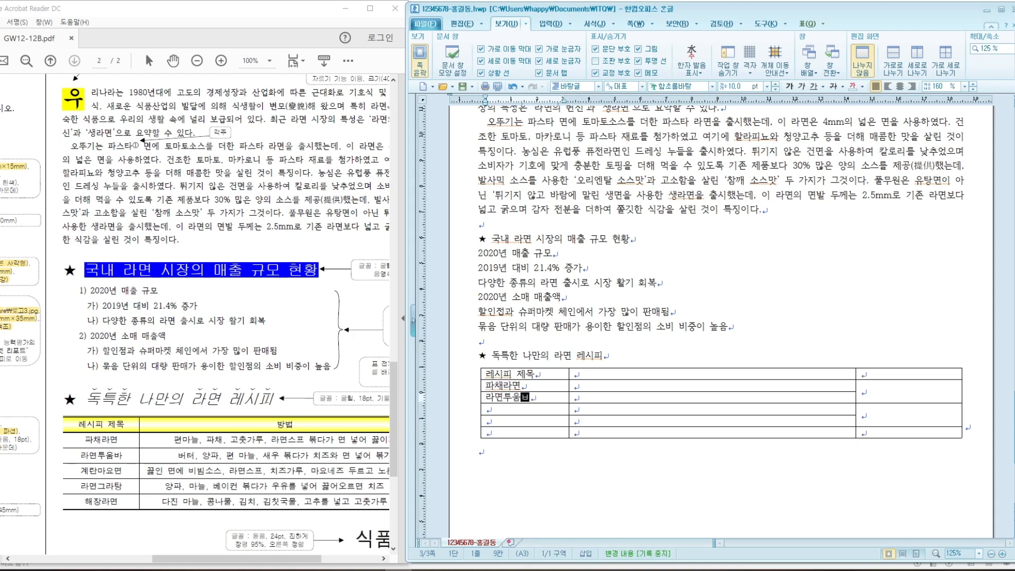
type("ㅏ")
Step: Fill the remaining cells of the first column with 계란마요면, 라면그라탕 and 해장라면
left_click(537, 410)
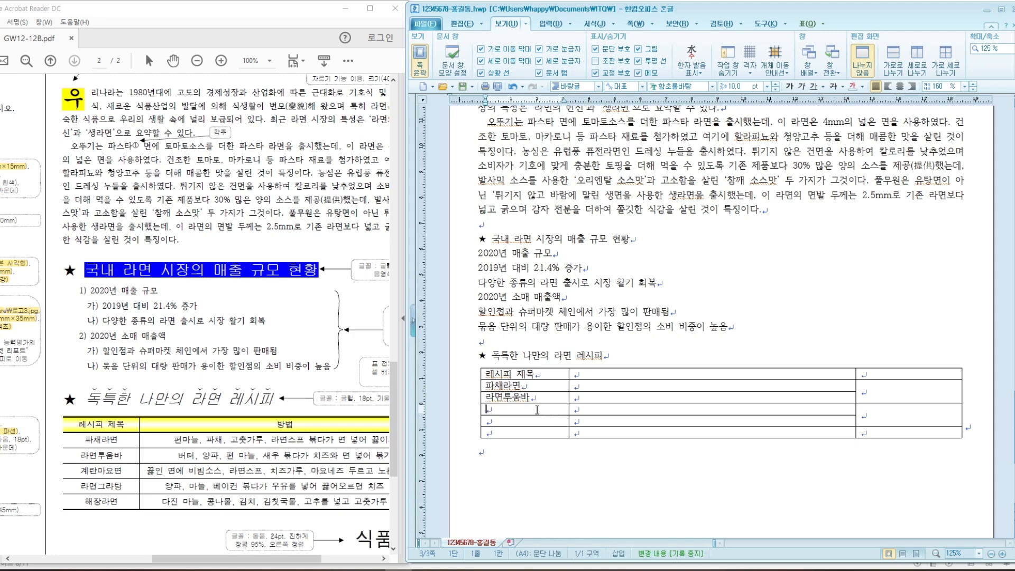
type("ㄱ")
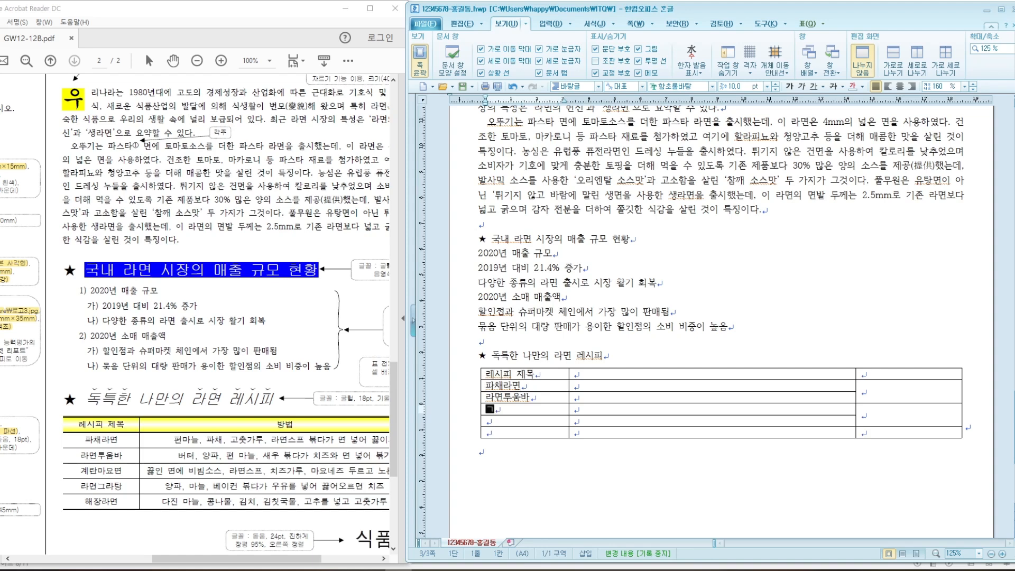
type("ㅖ란마요")
type("면")
left_click(540, 423)
type("라면")
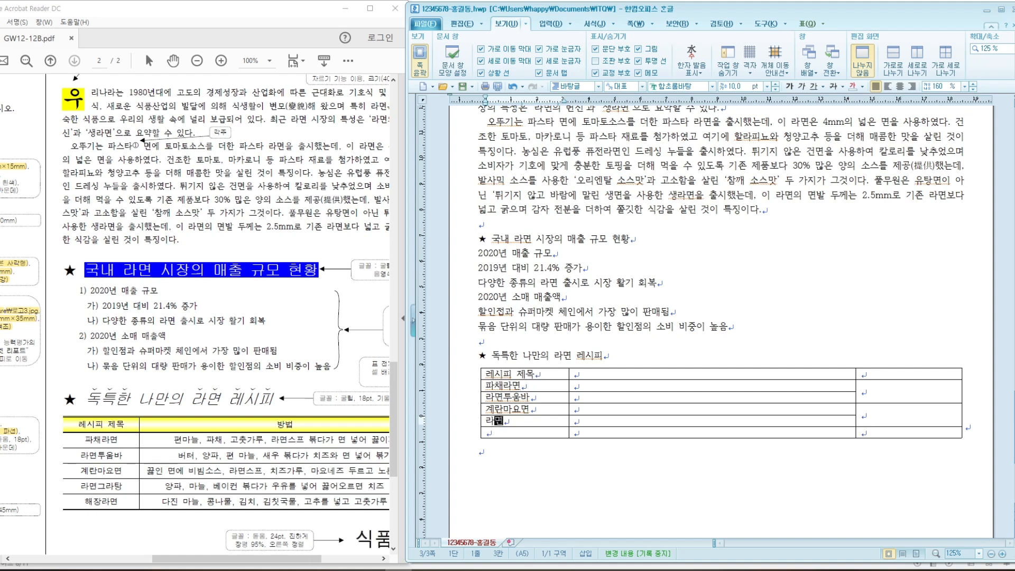
type("그라탕")
left_click(536, 431)
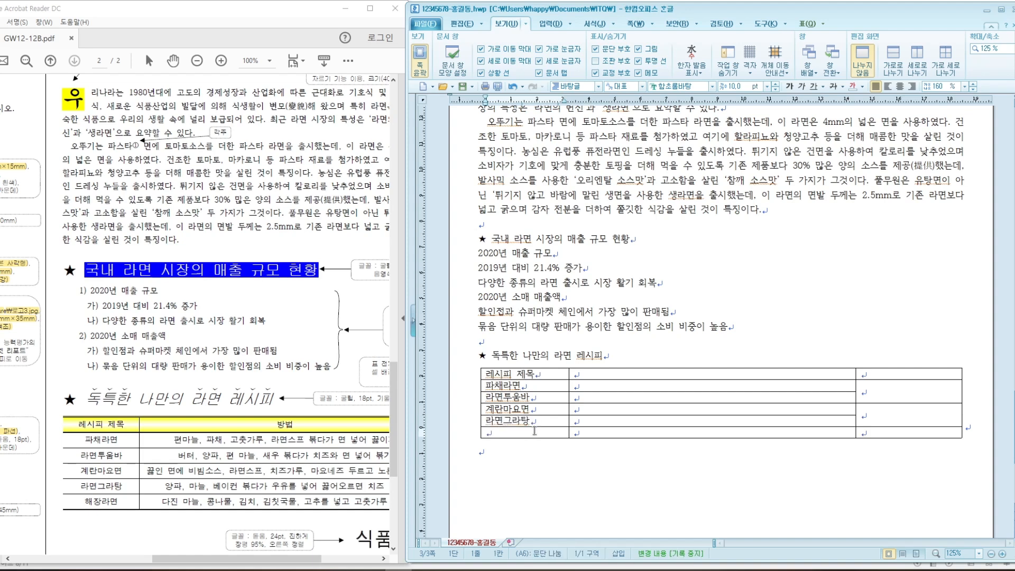
type("해장라면")
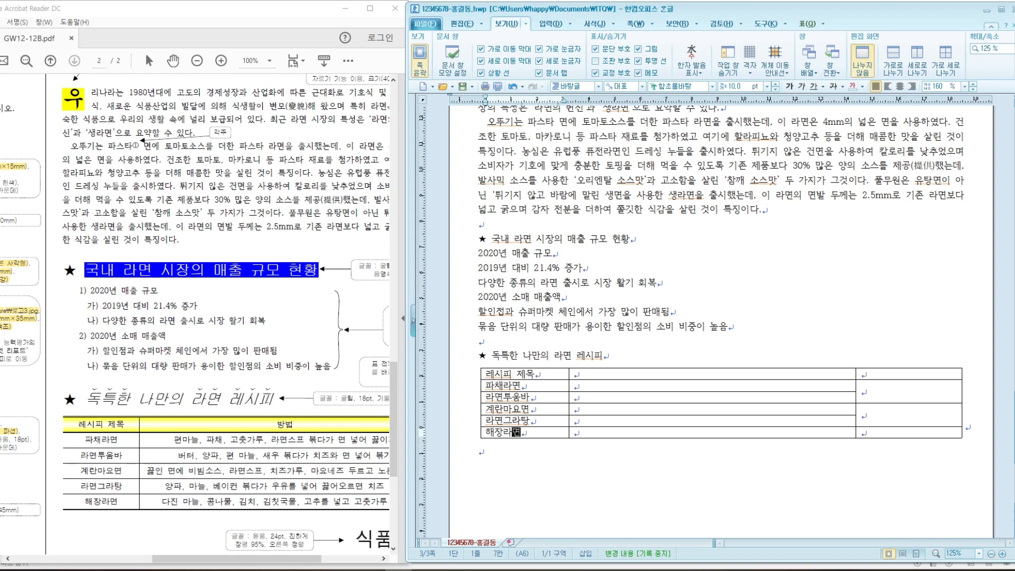
Step: Head the table's middle column 방법 and begin the 파채라면 method with 편마늘, 파채, 고춧가루, 라면스프 볶다가 면 넣
left_click(582, 375)
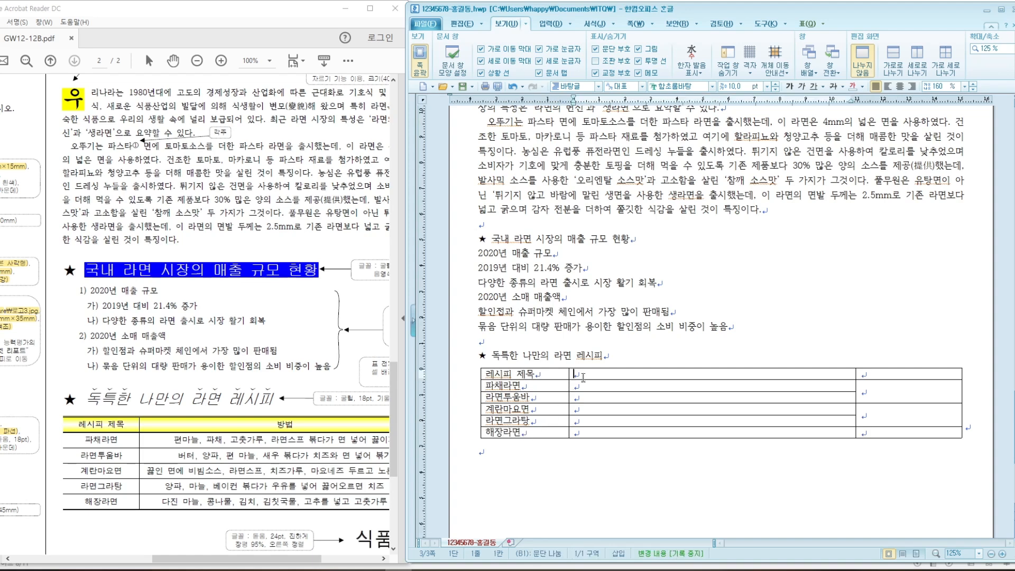
type("방법")
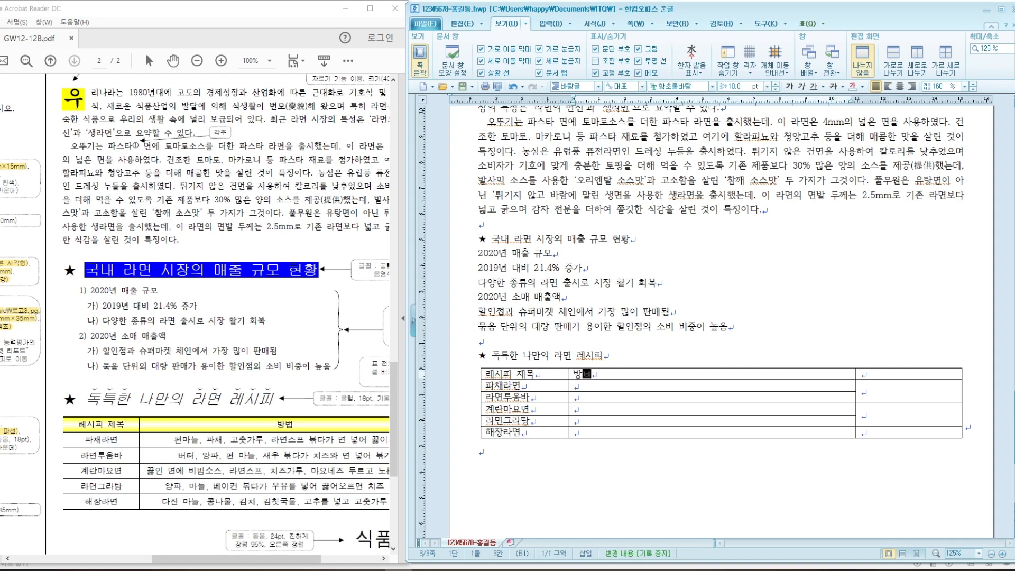
left_click(638, 388)
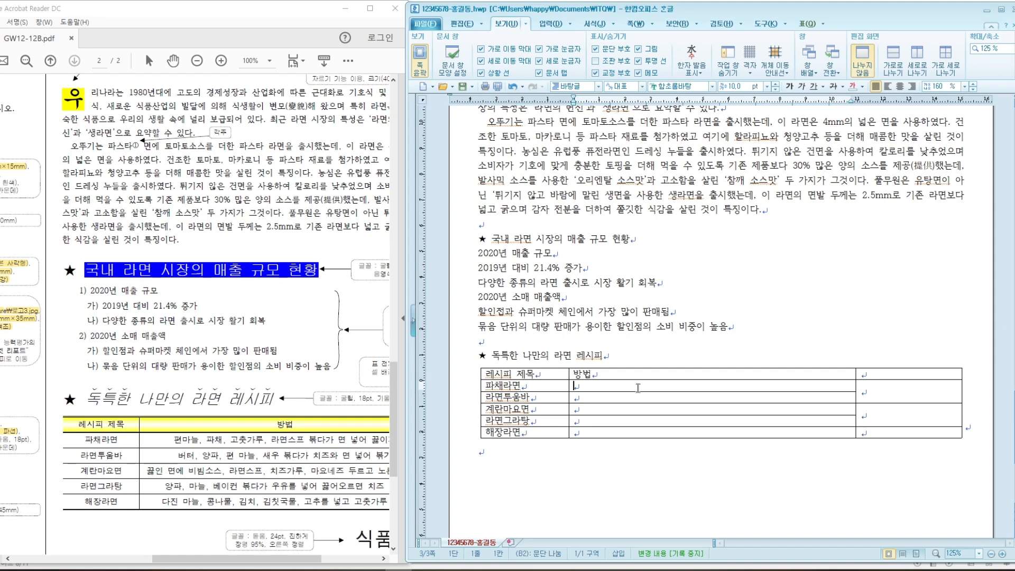
type("편마늘, 파채")
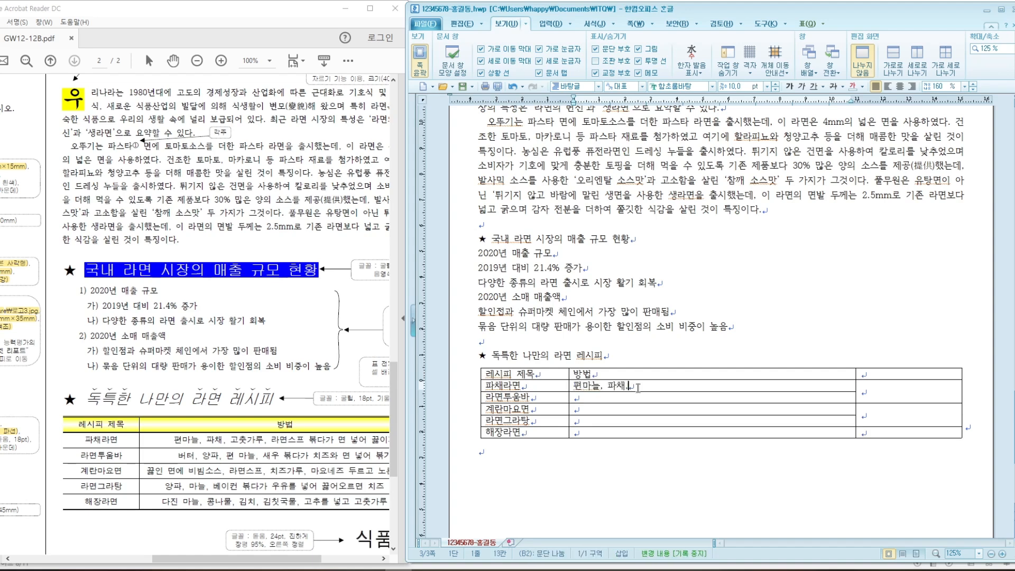
type(", 고춧")
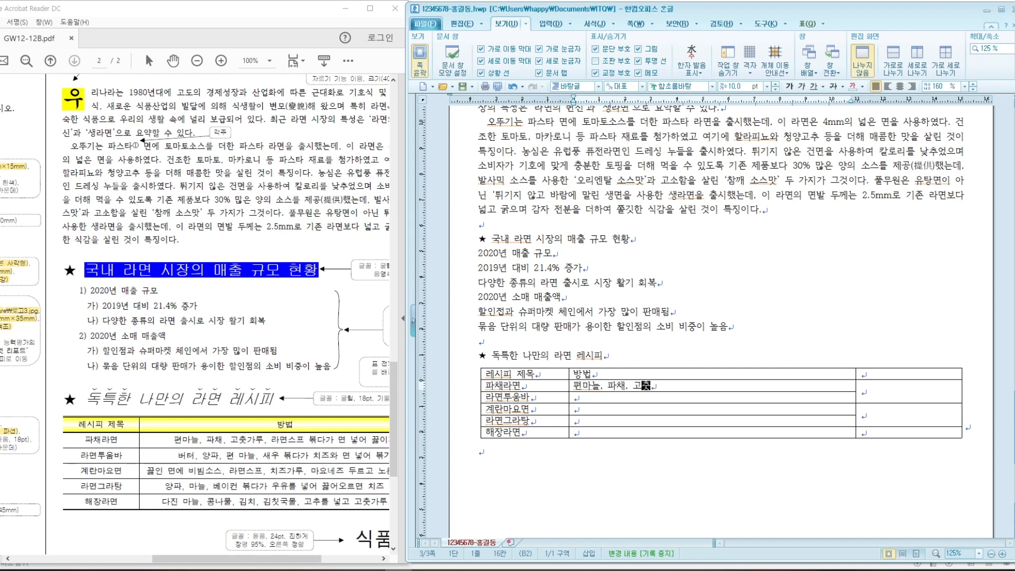
type("가루, ")
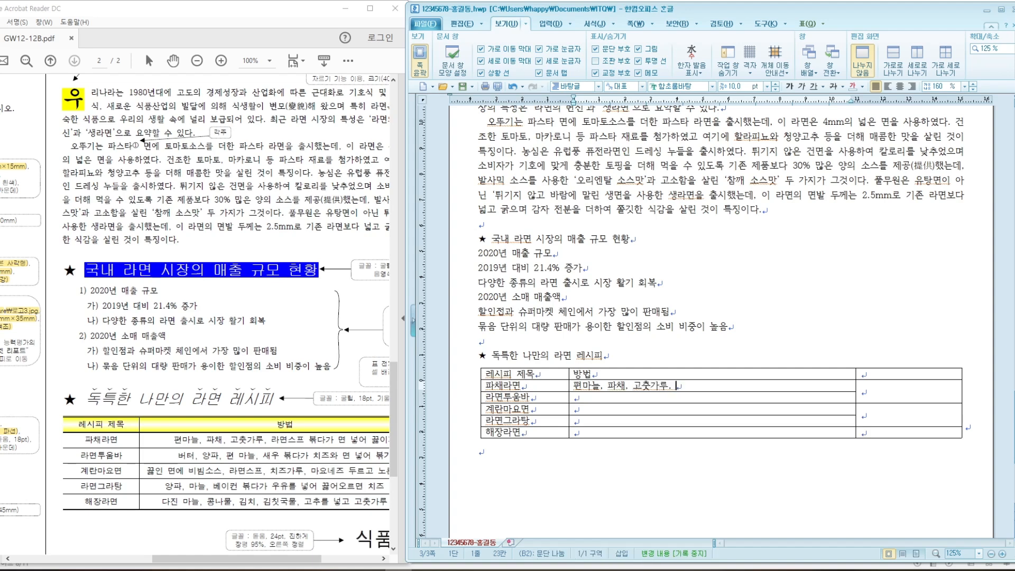
type("라면스")
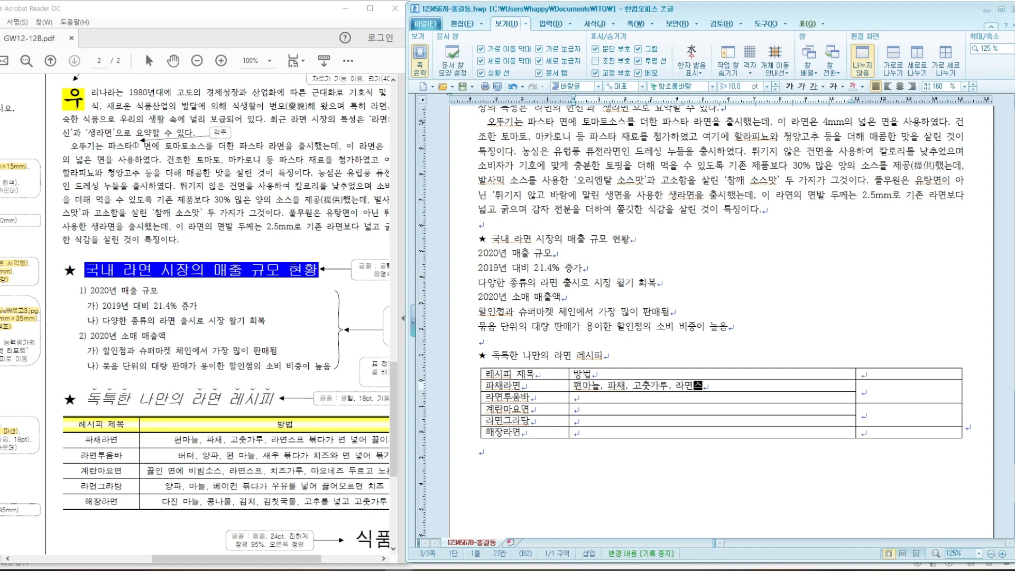
type("프 볶다가 면 넣")
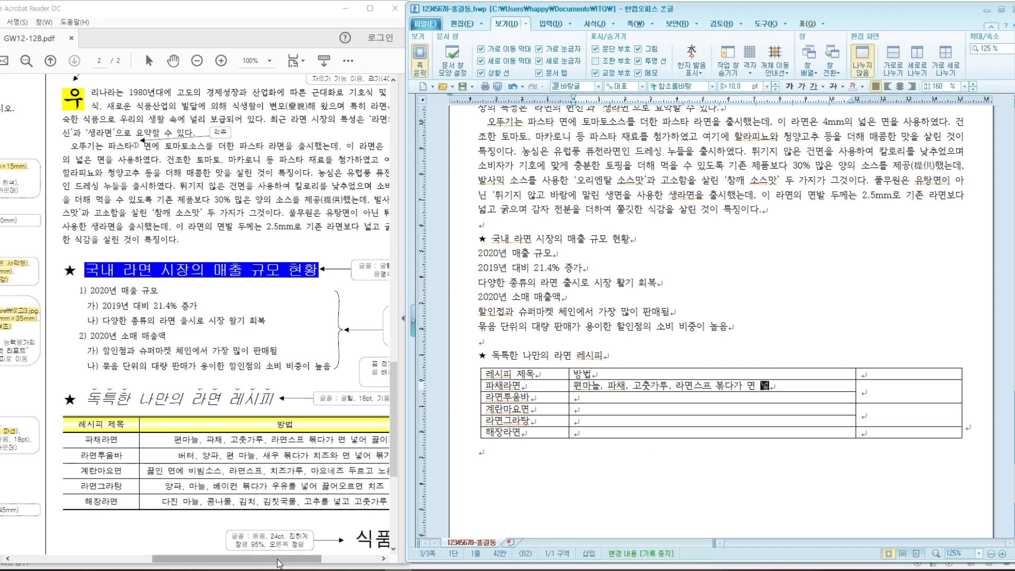
Step: Set the reference PDF to 90% and complete the 파채라면 method so it ends with 면 넣어 끓이기
left_click_drag(280, 559, 312, 562)
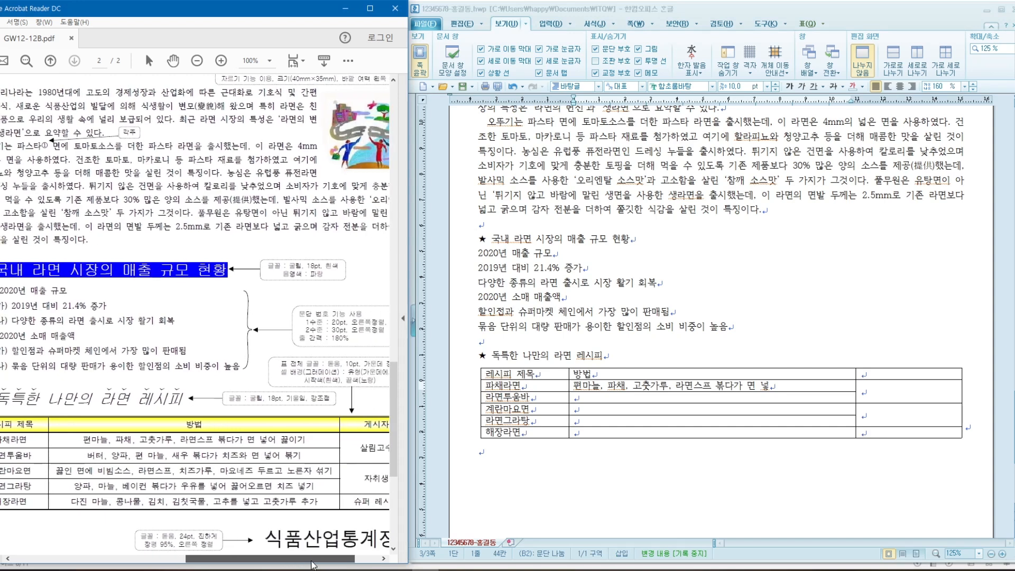
left_click(259, 64)
type("90")
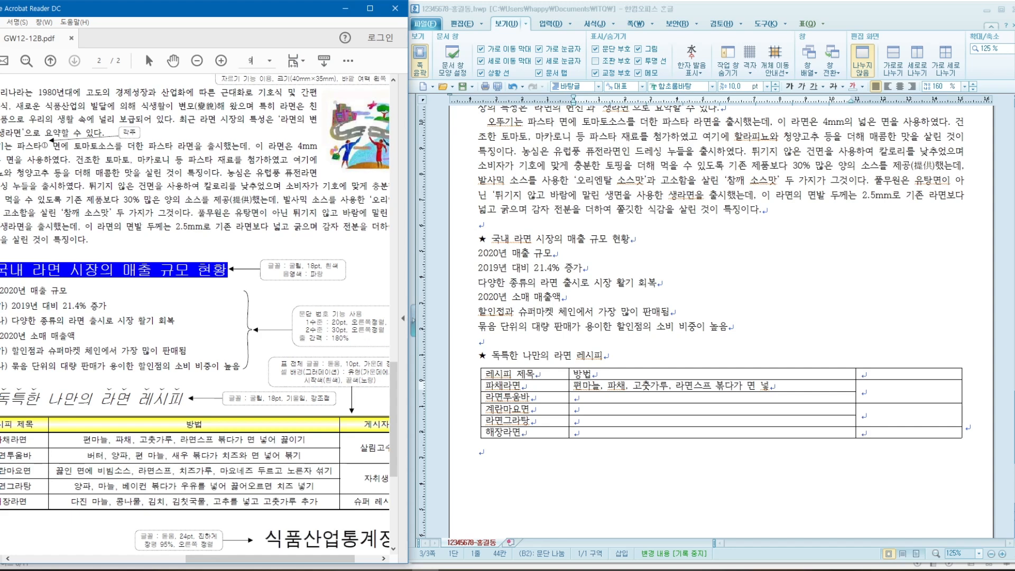
key("Return")
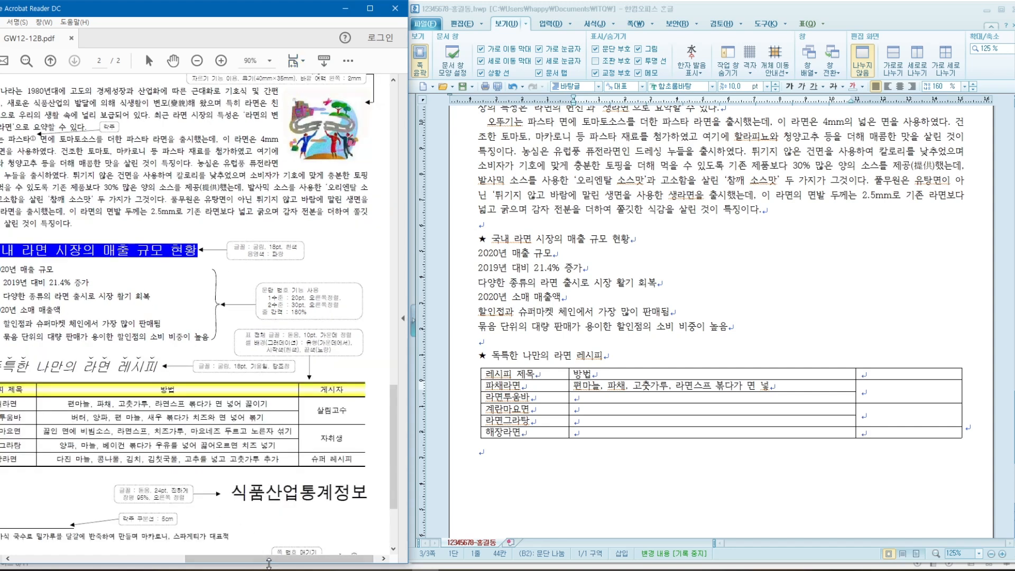
left_click_drag(268, 564, 258, 565)
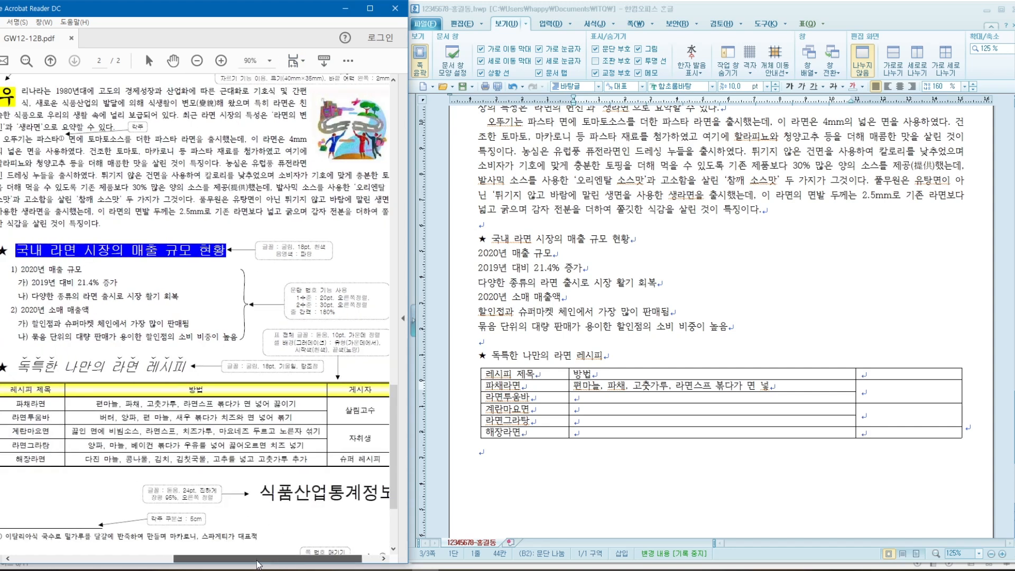
left_click(784, 386)
type("어")
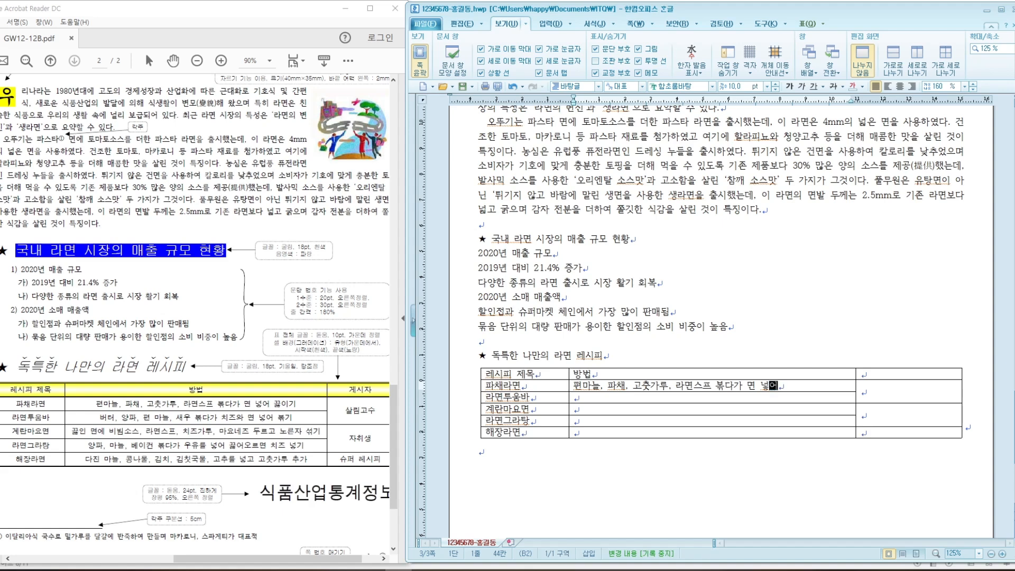
type(" 끓이기")
key("BackSpace")
key("BackSpace")
key("BackSpace")
key("BackSpace")
key("BackSpace")
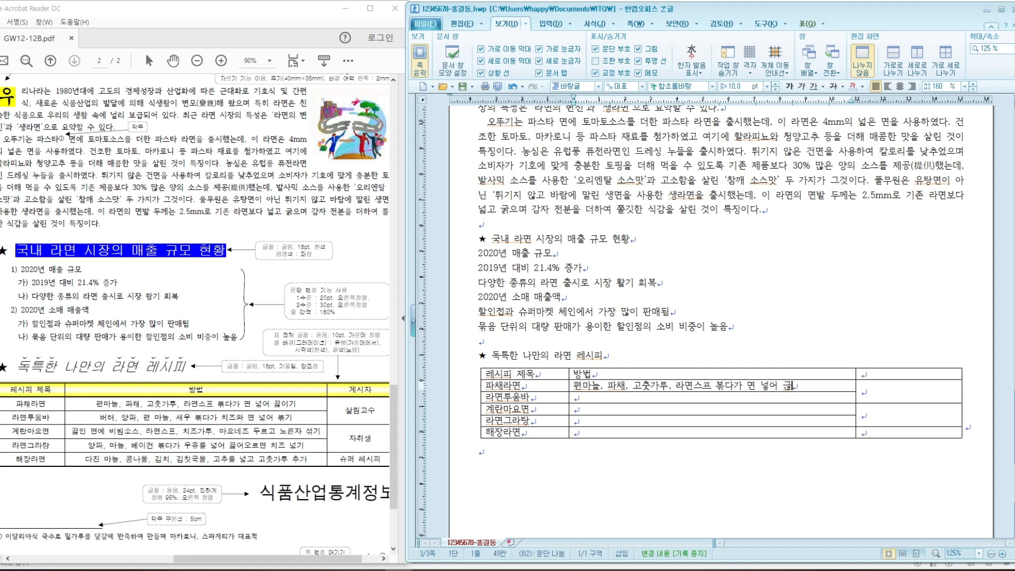
type("ㄲ")
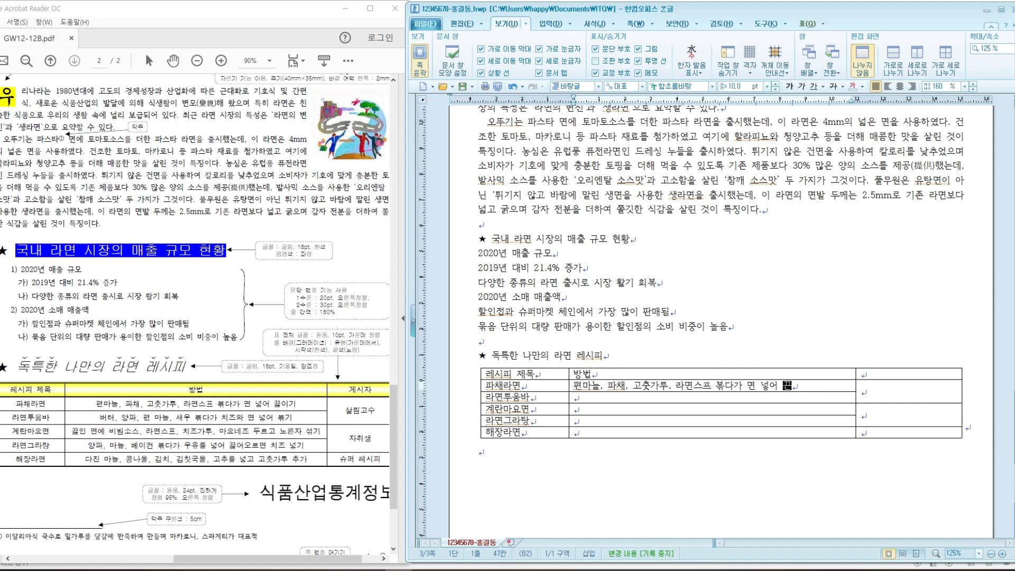
type("끓이기")
Step: Fill the 라면투움바 method cell with 버터, 양파, 편 마늘, 새우 볶다가 치즈와 면 넣어 볶기
left_click(733, 400)
type("버터,")
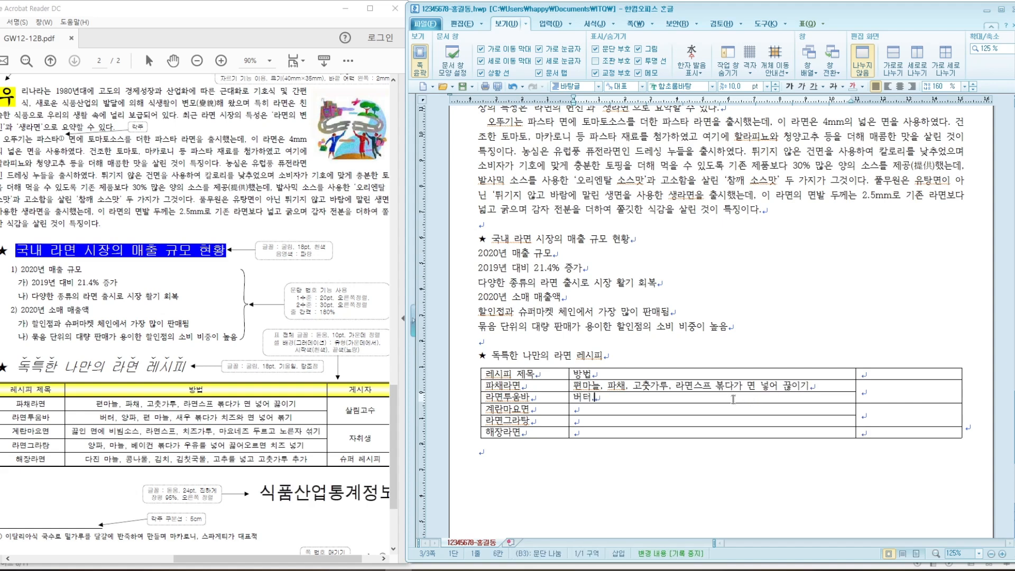
type(" 양ㅍ파, 편")
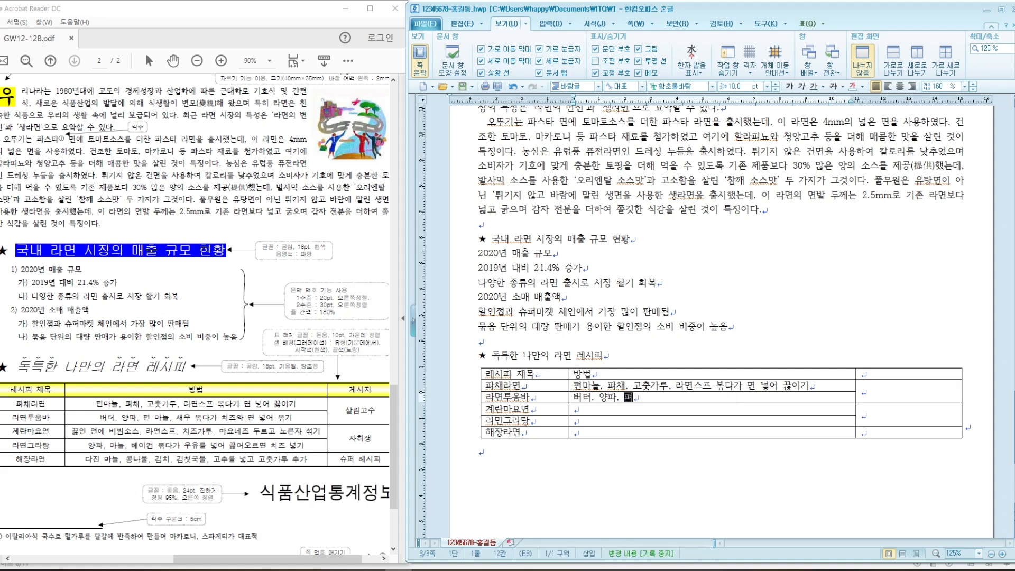
type(" 마늘, 새우 ")
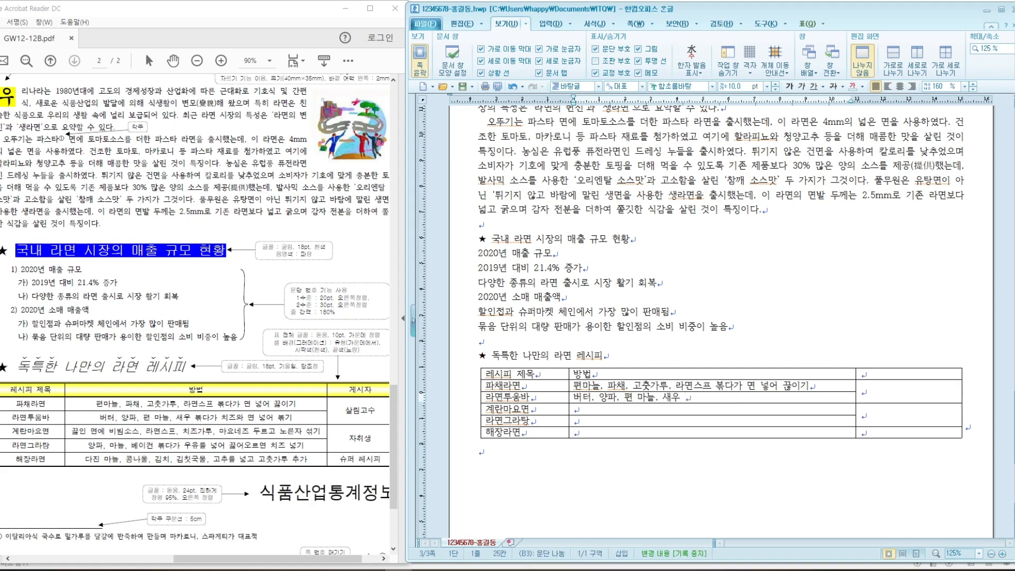
type("볶다가")
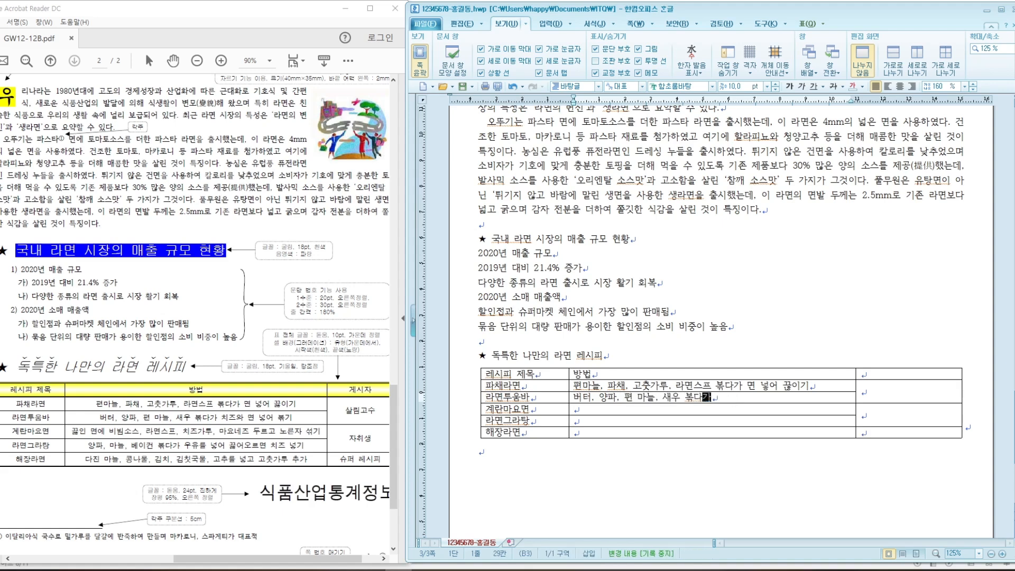
type(" 치즈와 면 넣")
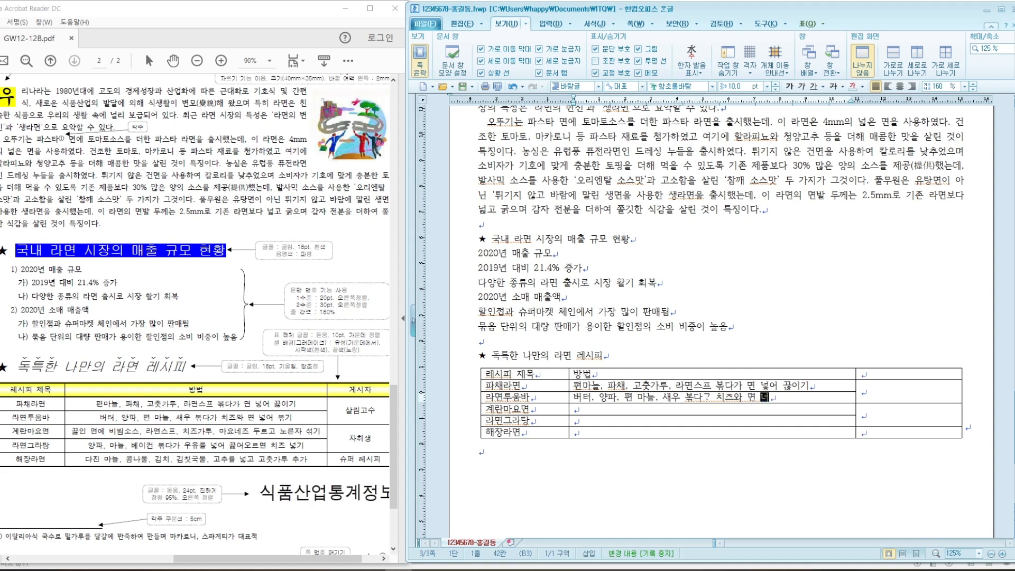
type("어 보")
type("기")
Step: Fill the 계란마요면 method cell with 끓인 면에 비빔소스, 라면스프, 치즈가루, 마요네즈 두르고 노른자 섞기 and widen the middle column until it fits one line
left_click(750, 409)
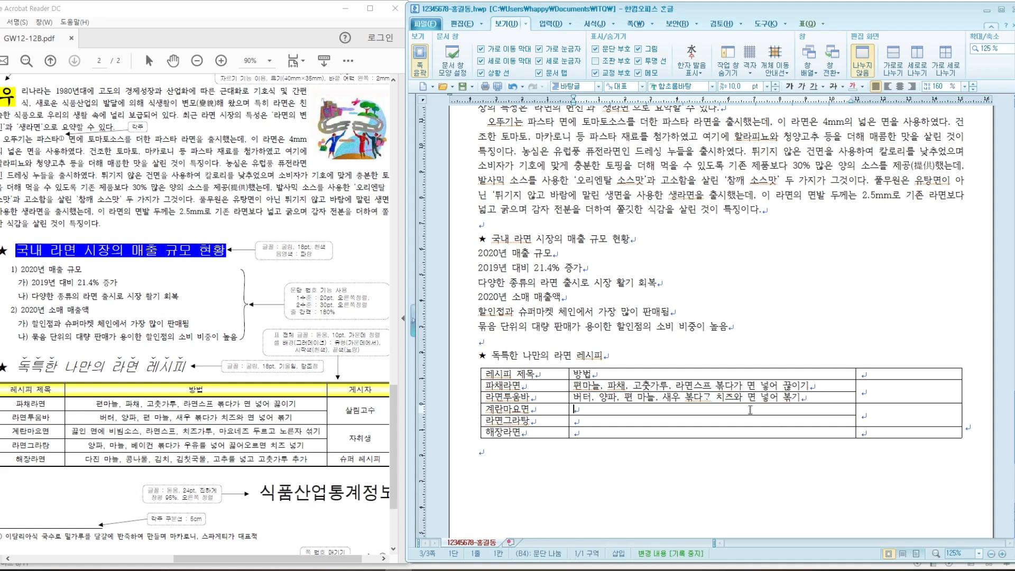
type("끓")
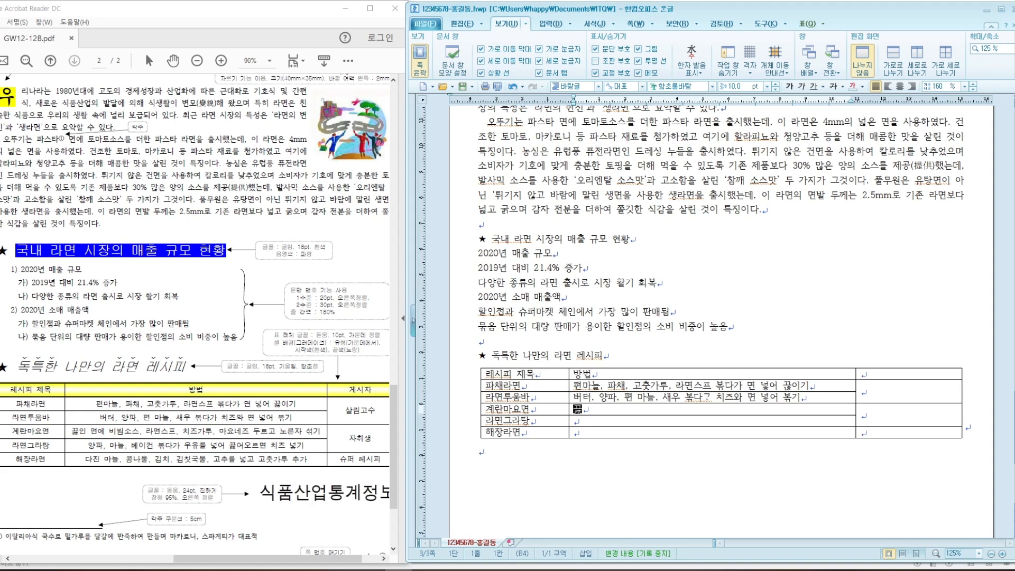
type("인 면에 비")
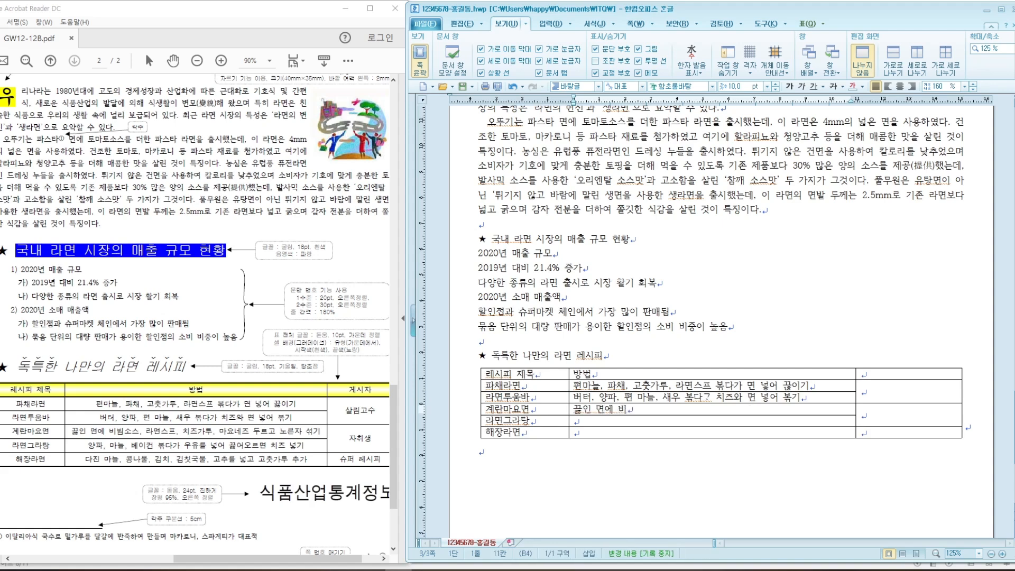
type("빔소스")
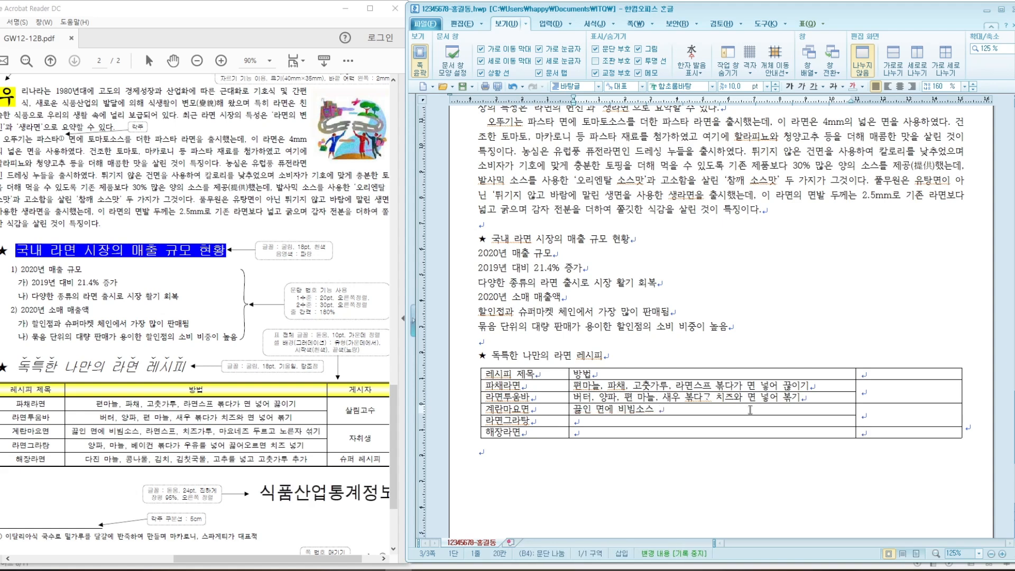
key("BackSpace")
type(", 라면스프, 치")
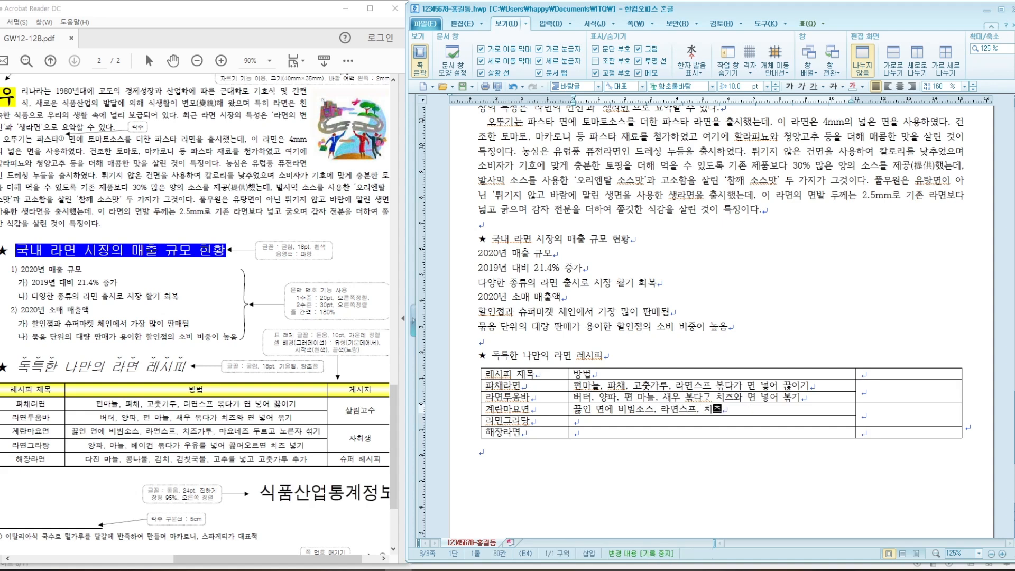
type("즈가루, 마요네즈 두르고 노른")
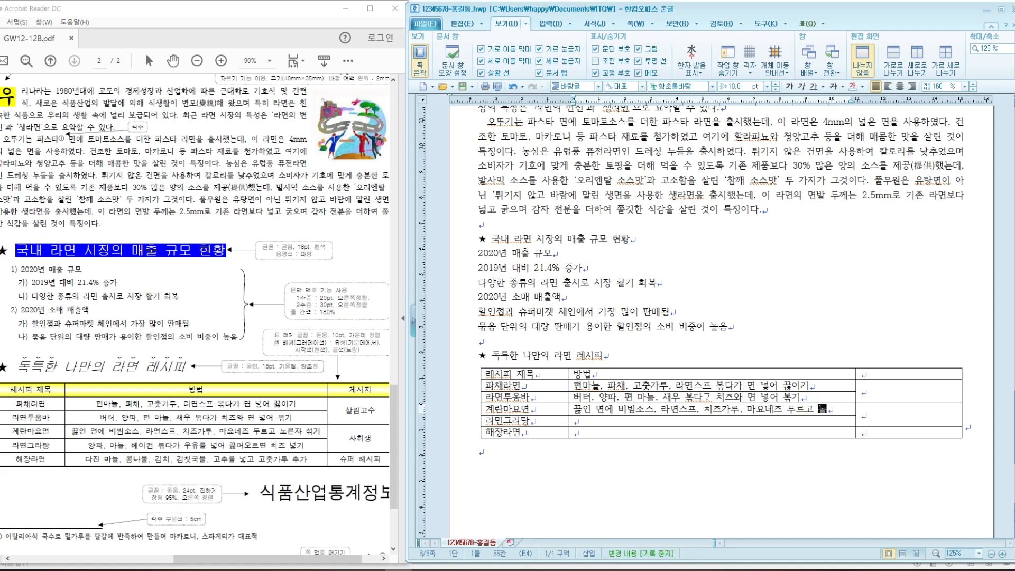
type("자")
type(" ㅅ")
type("섞ㄱ")
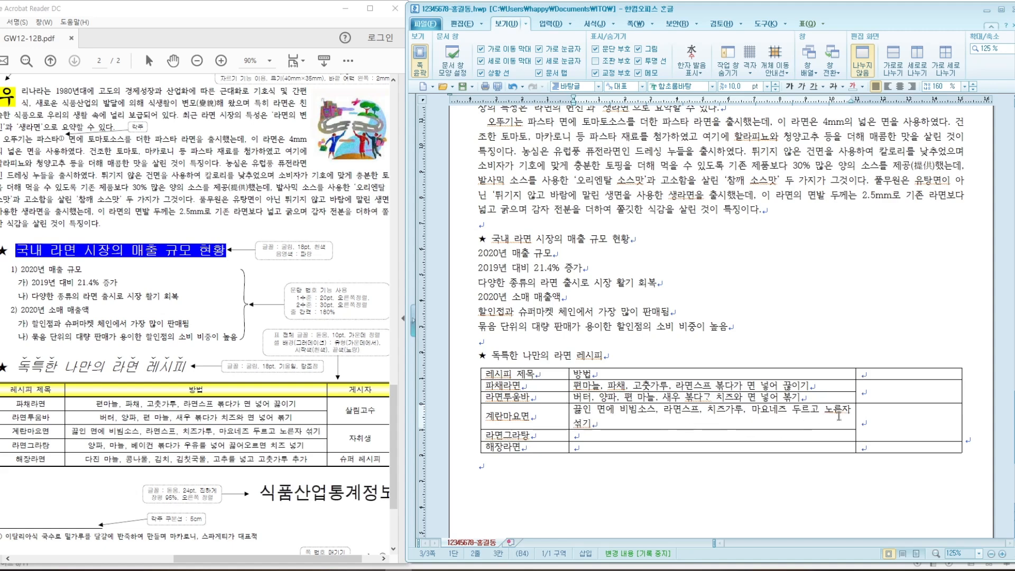
left_click_drag(569, 414, 558, 413)
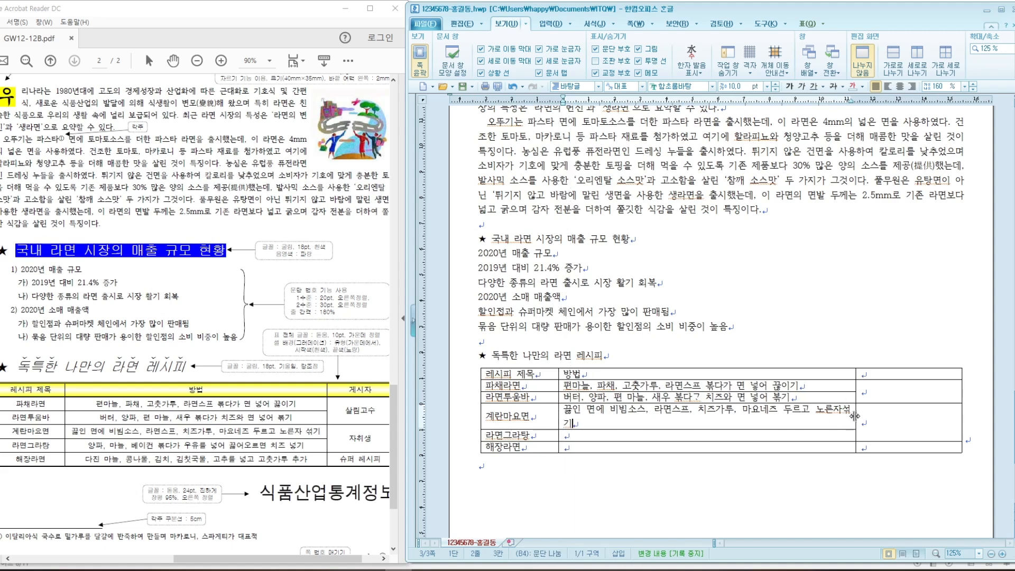
left_click_drag(855, 416, 866, 416)
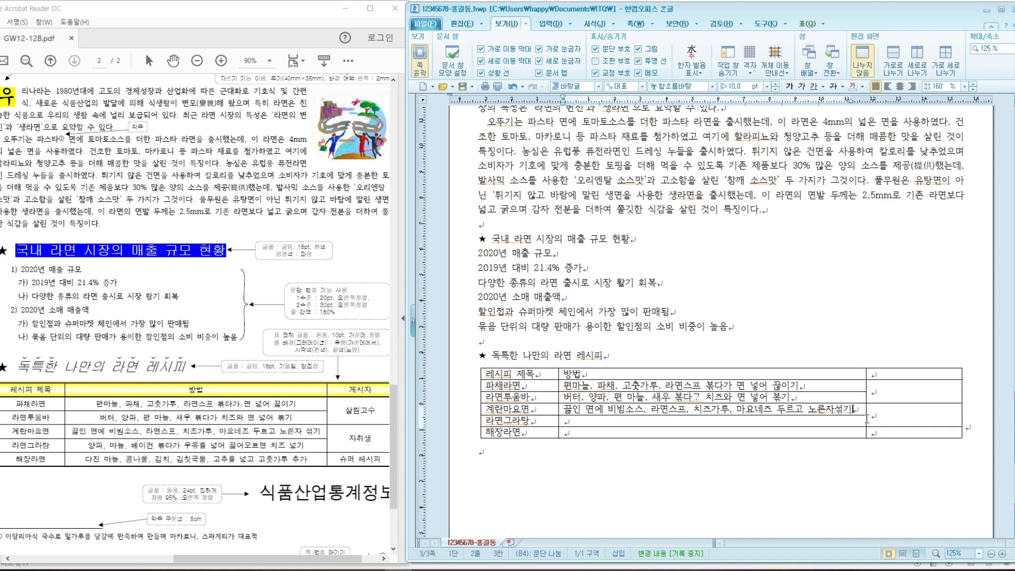
Step: Fill the 라면그라탕 method cell with 양파, 마늘, 베이컨 볶다가 우유를 넣어 끓어오르면 치즈 넣기
left_click(648, 423)
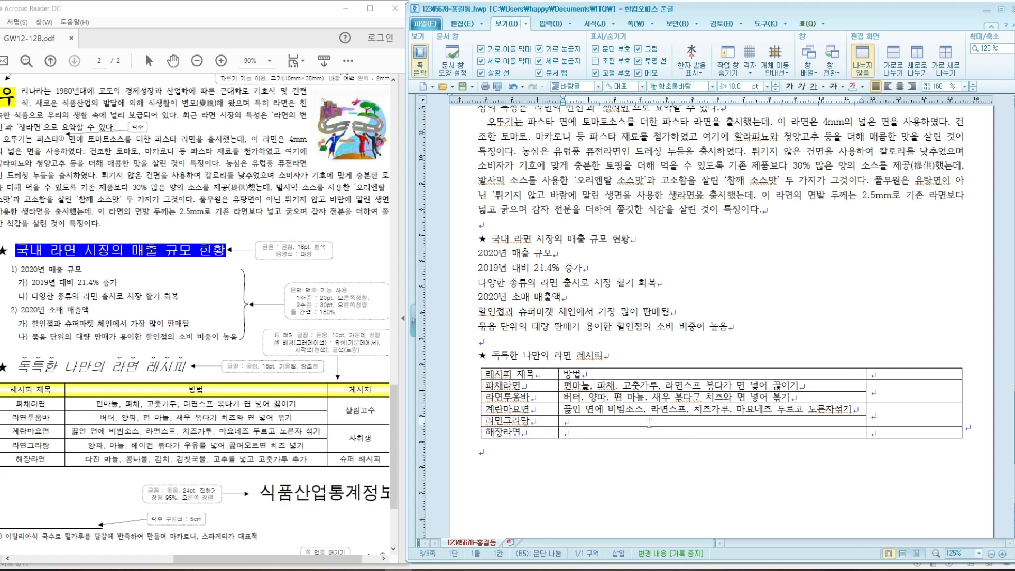
type("양파,")
type(" 마늘, 베이")
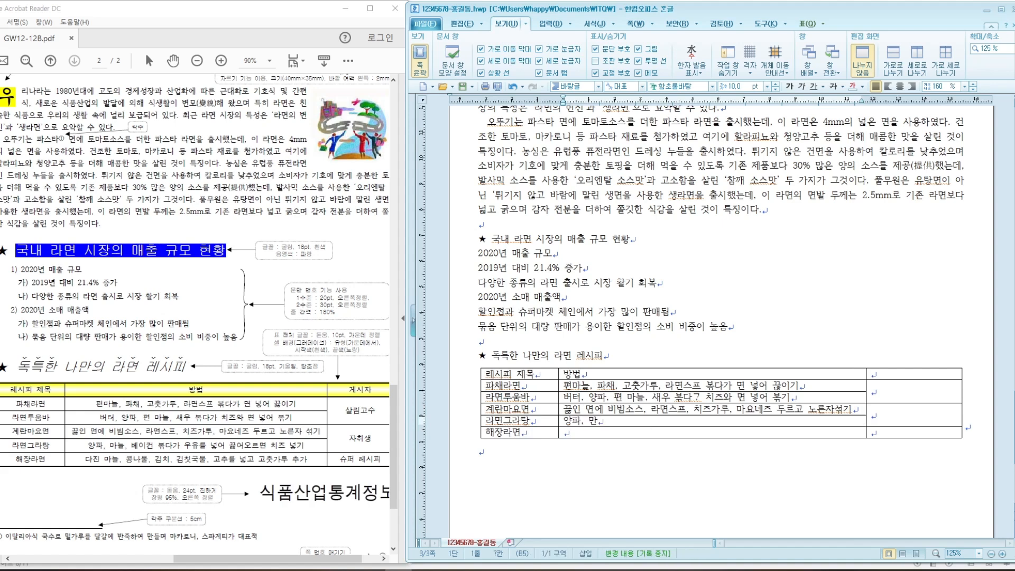
type("컨")
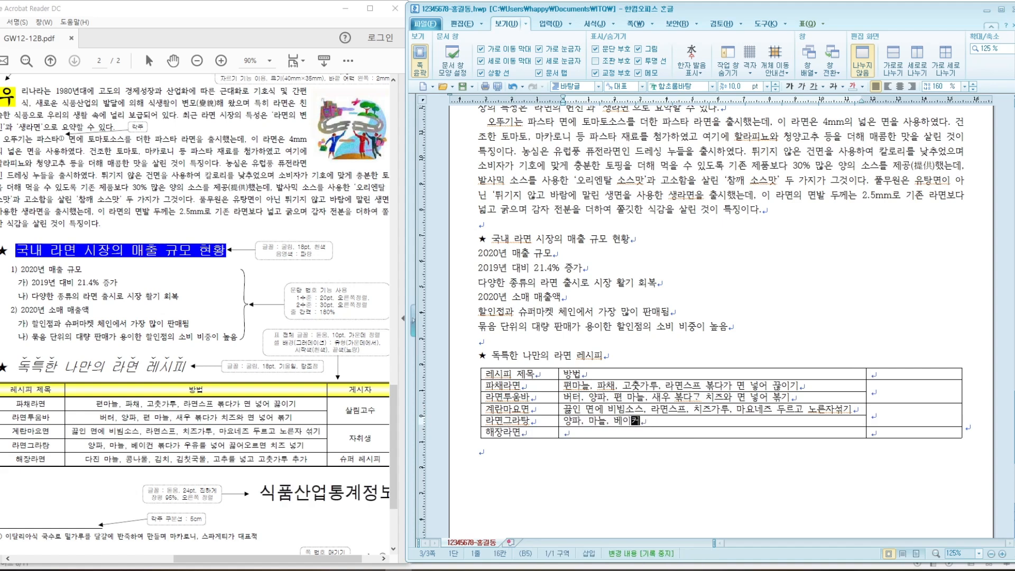
type(" 볶다가 ")
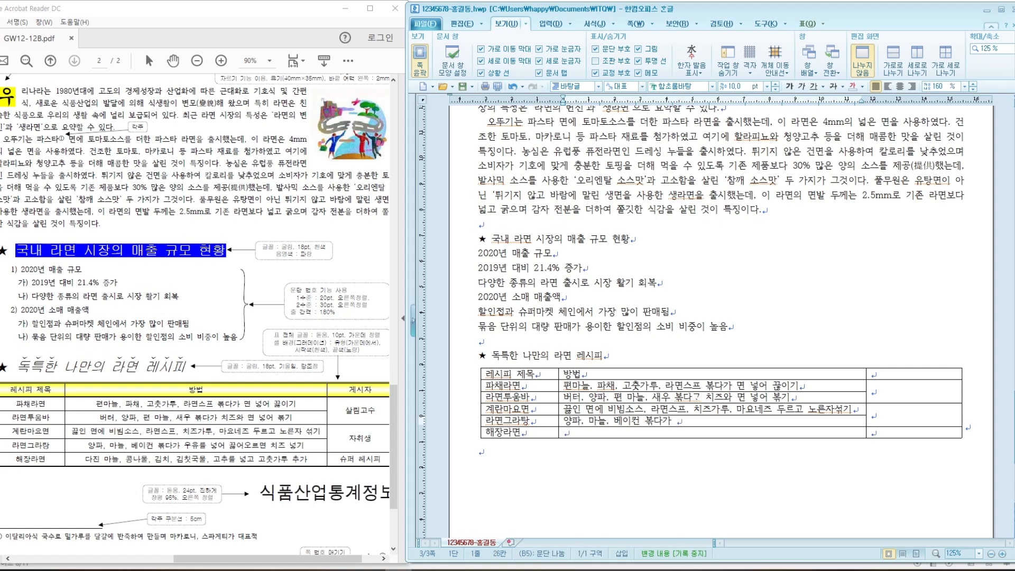
type("우유를 ㄴ")
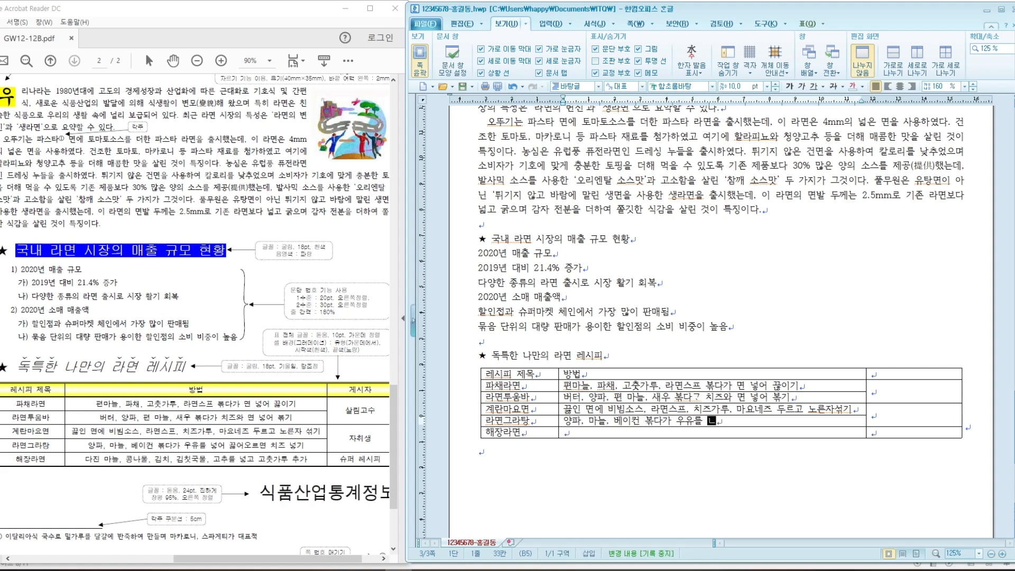
type("넣어 끓어오르면 치즈 넣기.")
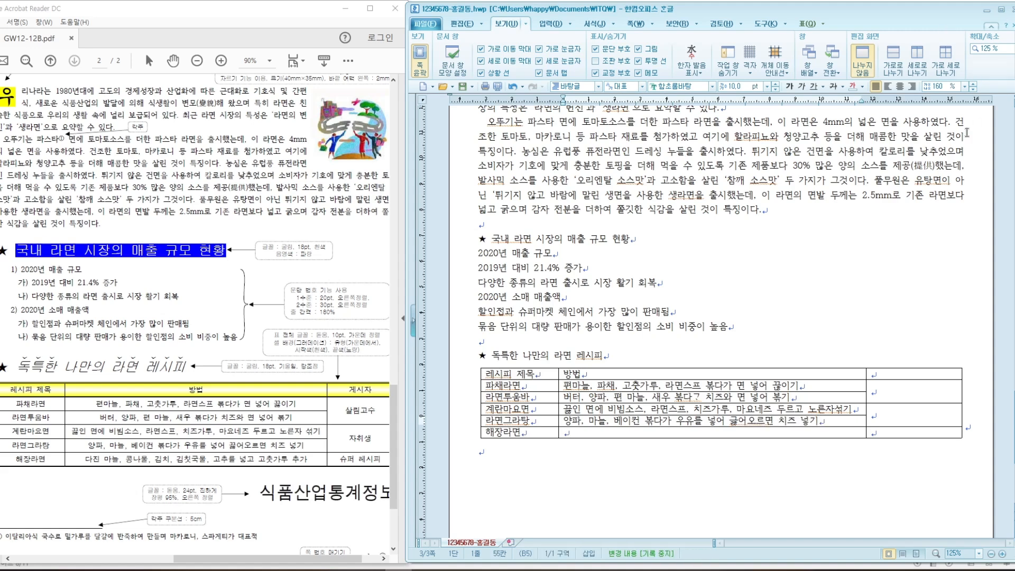
Step: Fill the 해장라면 method cell with 다진 마늘, 콩나물, 김치, 김칫국물, 고추를 넣고 고춧가루 추가
left_click(628, 436)
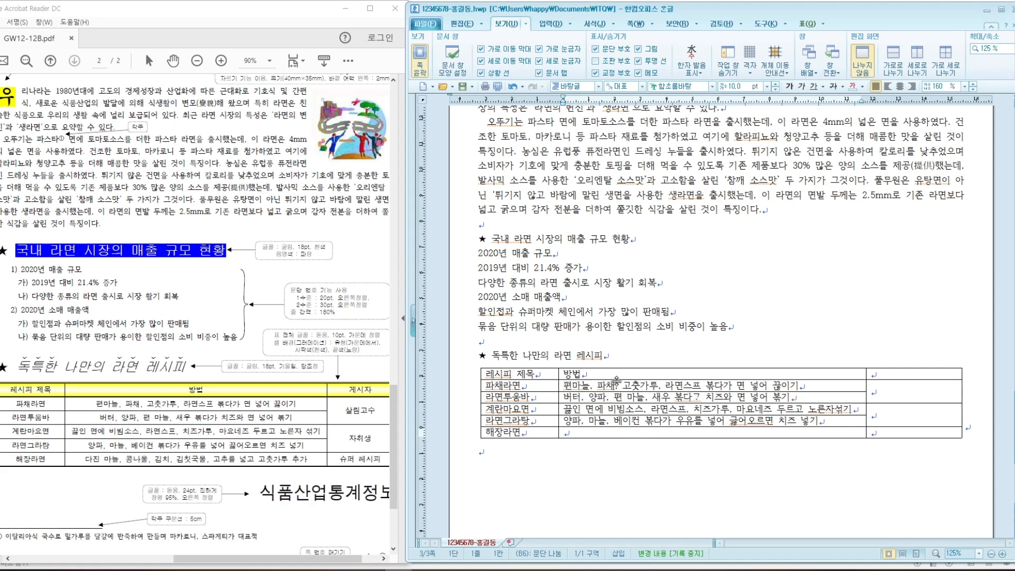
type("다진 마늘")
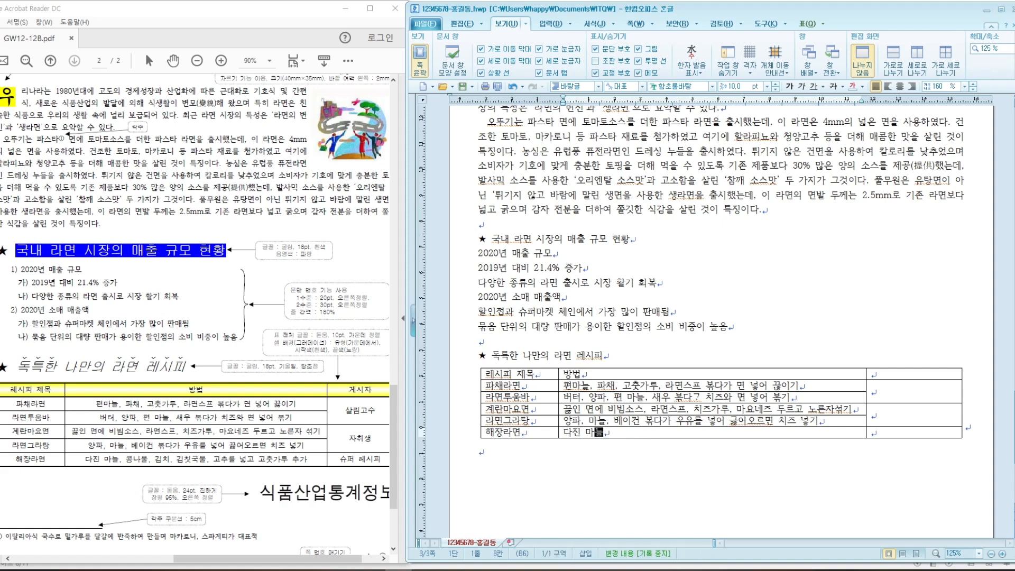
type(", 콩나물")
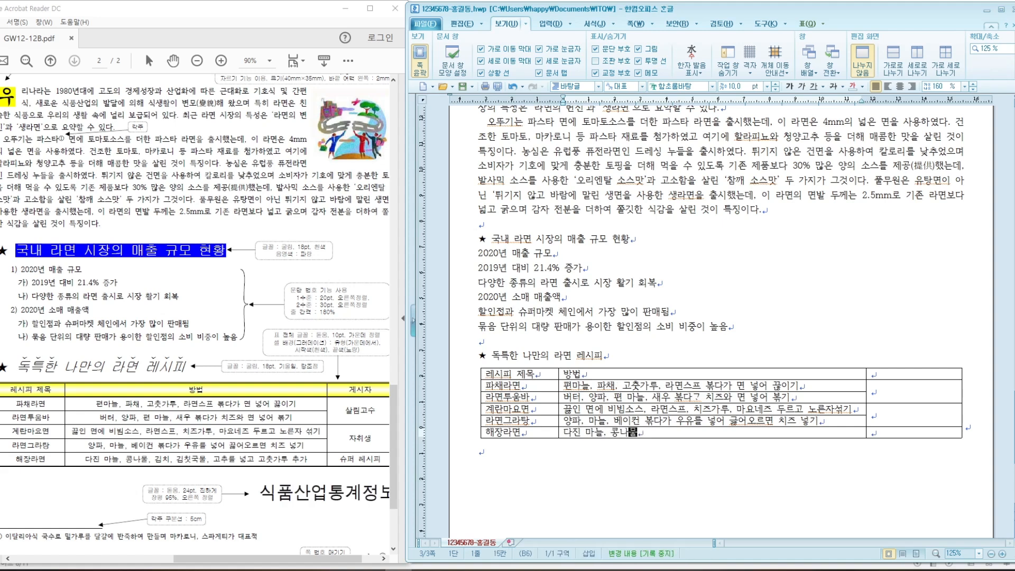
type(", 기")
type("치, 기")
type("ㅁ치")
type("국물, ")
type("고추")
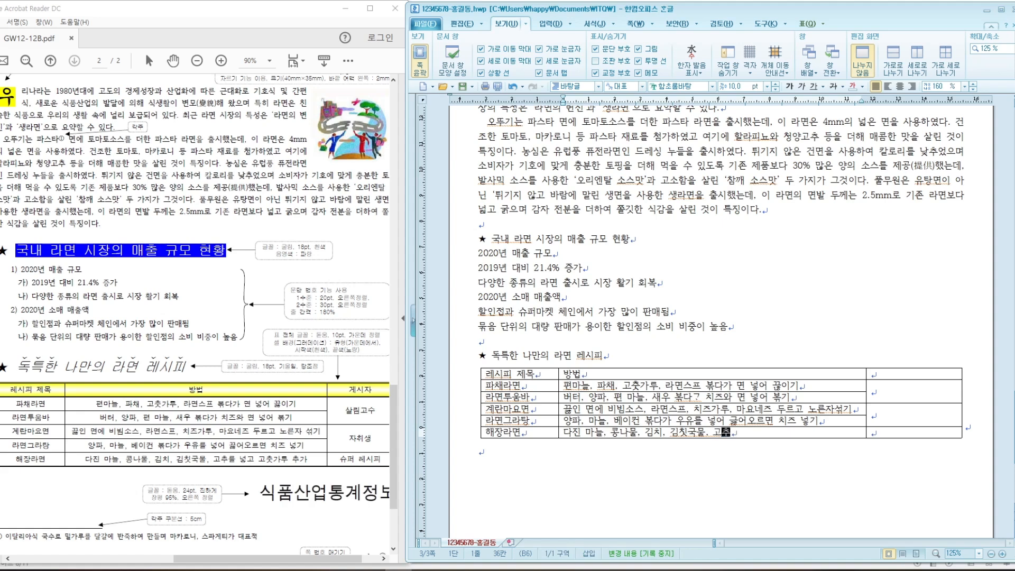
type("를 넣고 고춧가루 추가")
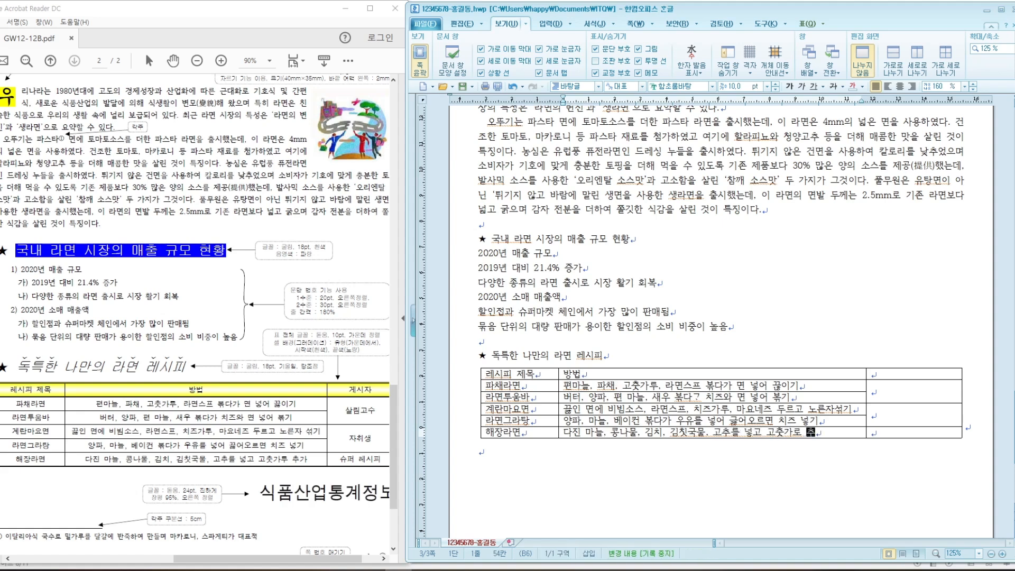
Step: Fill the recipe table's third column with the heading 게시자 and the entries 살림고수, 자취생 and 슈퍼레시피
left_click(878, 377)
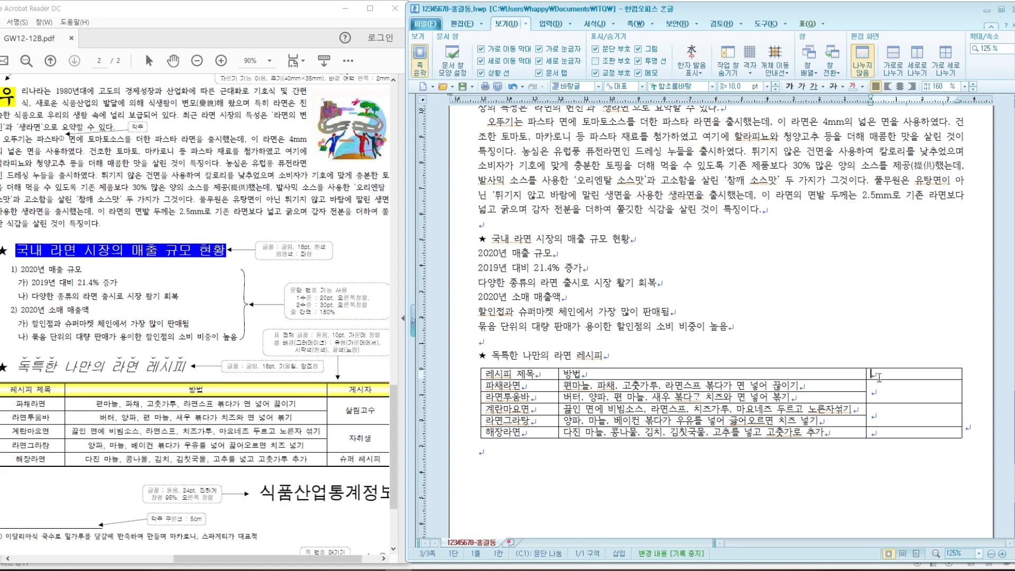
type("게시자")
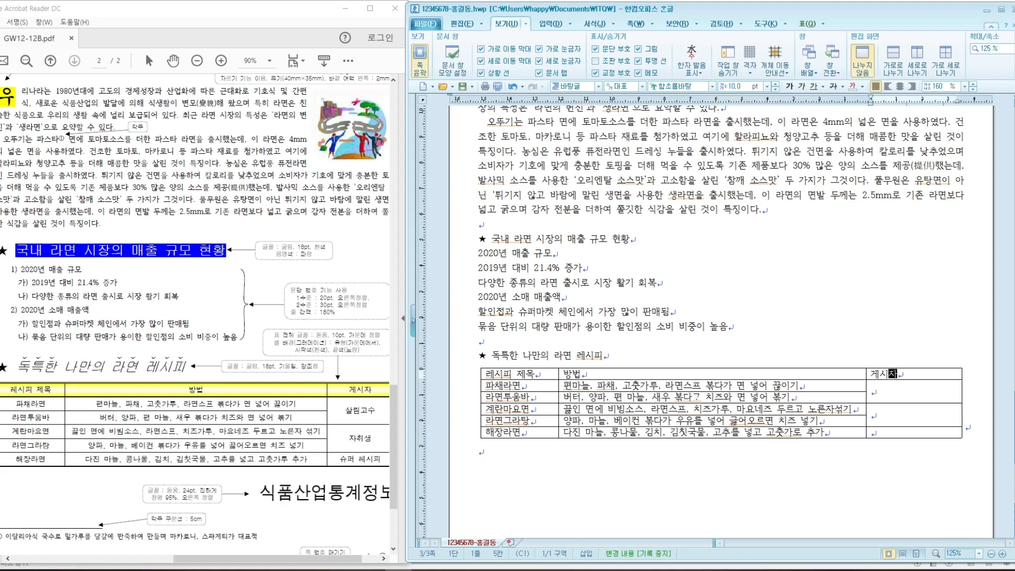
type("사")
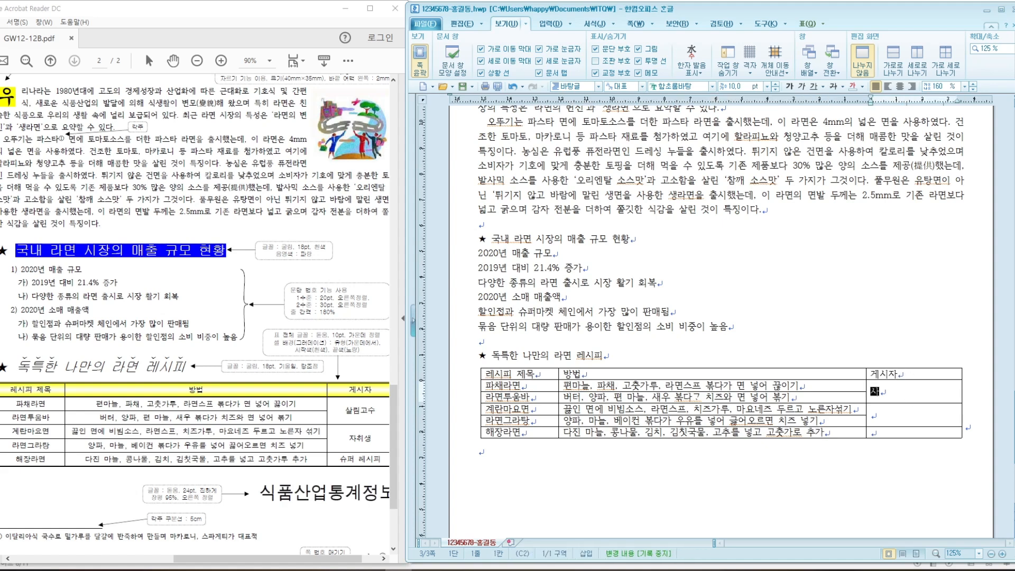
type("림고수")
left_click(909, 415)
type("자취생")
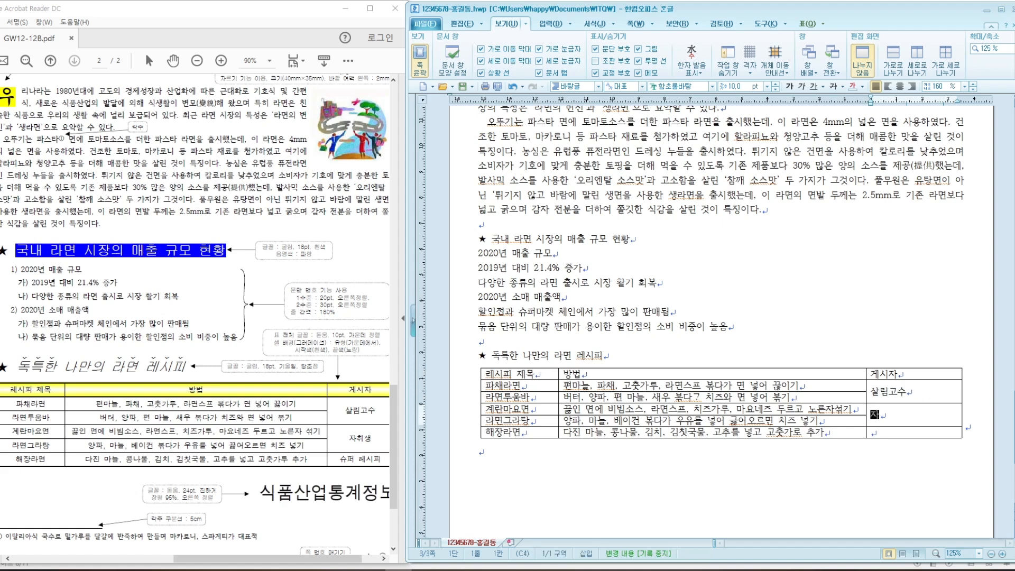
left_click(892, 432)
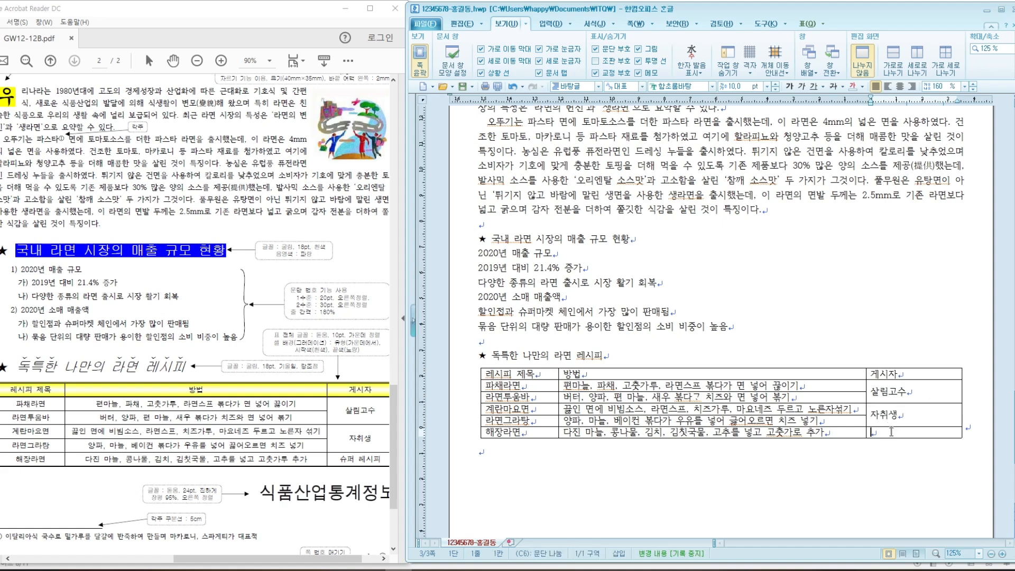
type("슈퍼")
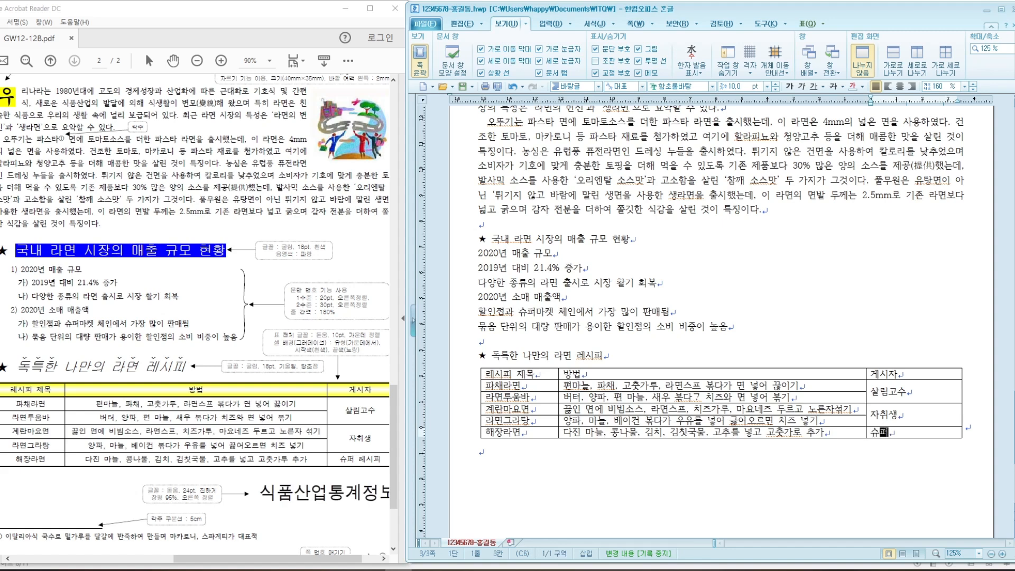
type("레시피")
Step: Add blank lines below the recipe table and enter 식품산업통계정보, leaving an empty line above it
left_click(936, 458)
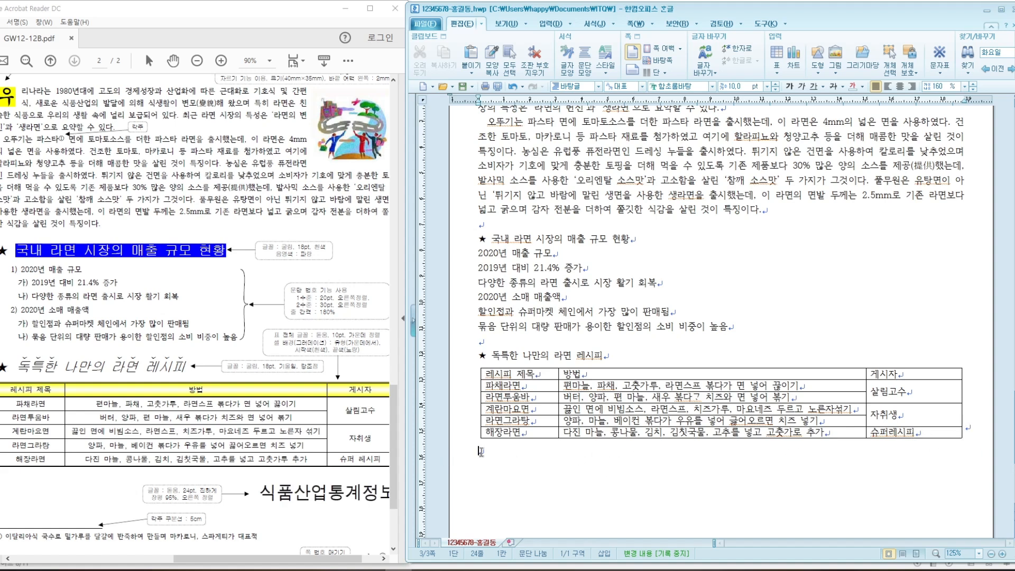
left_click(973, 428)
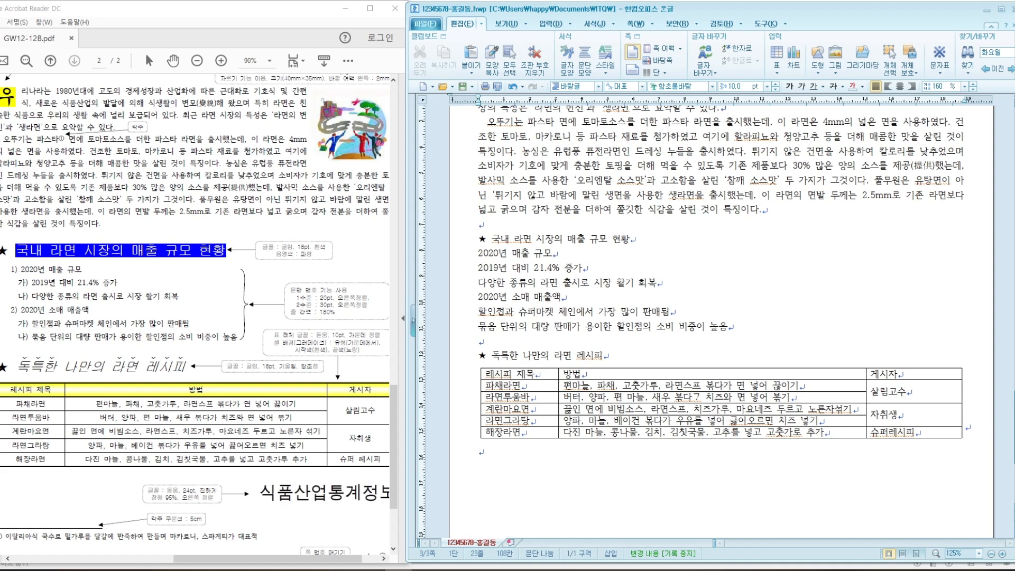
key("Return")
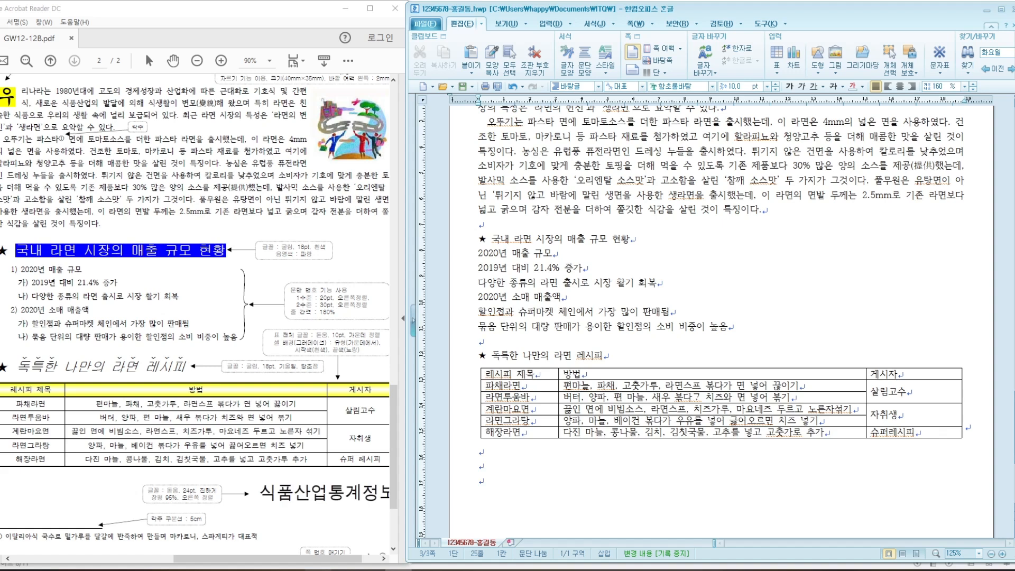
left_click_drag(320, 559, 334, 559)
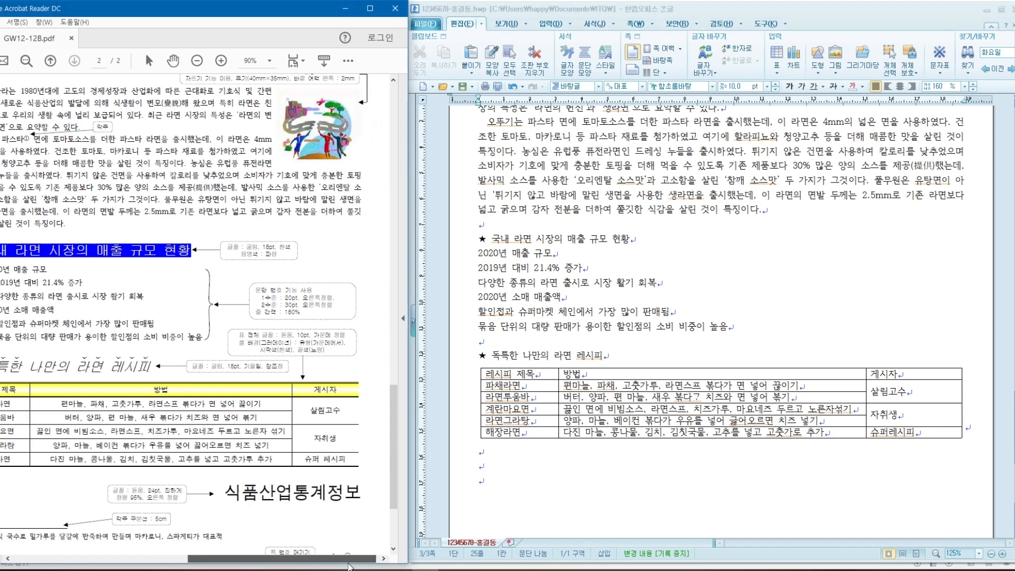
left_click(484, 471)
type("식ㅍ")
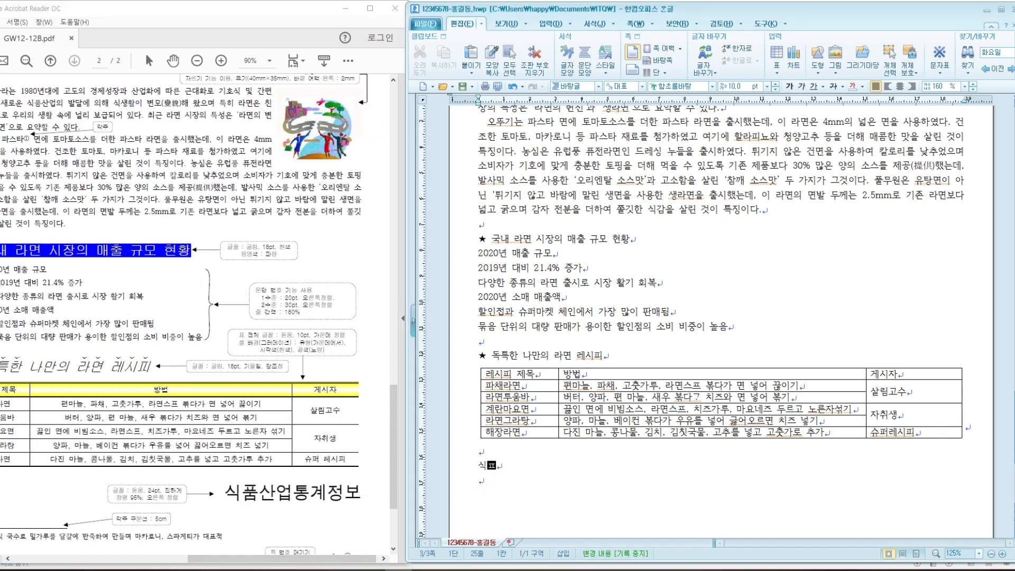
type("산업통계정보")
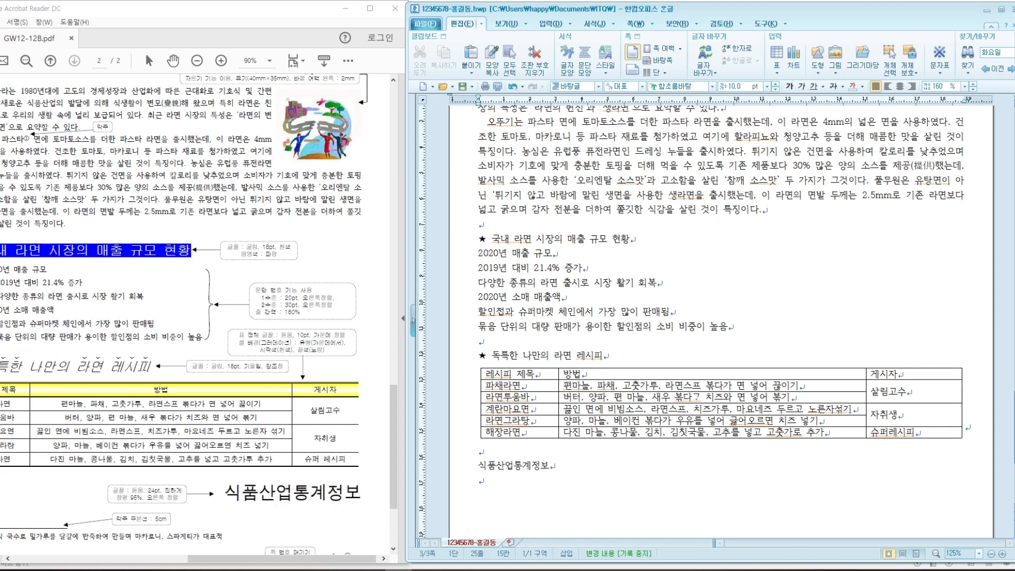
Step: Compare the page 3 report's body text, list and recipe table with the reference PDF
mouse_move(1014, 427)
left_mouse_down()
mouse_move(1014, 396)
mouse_move(1014, 459)
mouse_move(1014, 447)
left_mouse_up()
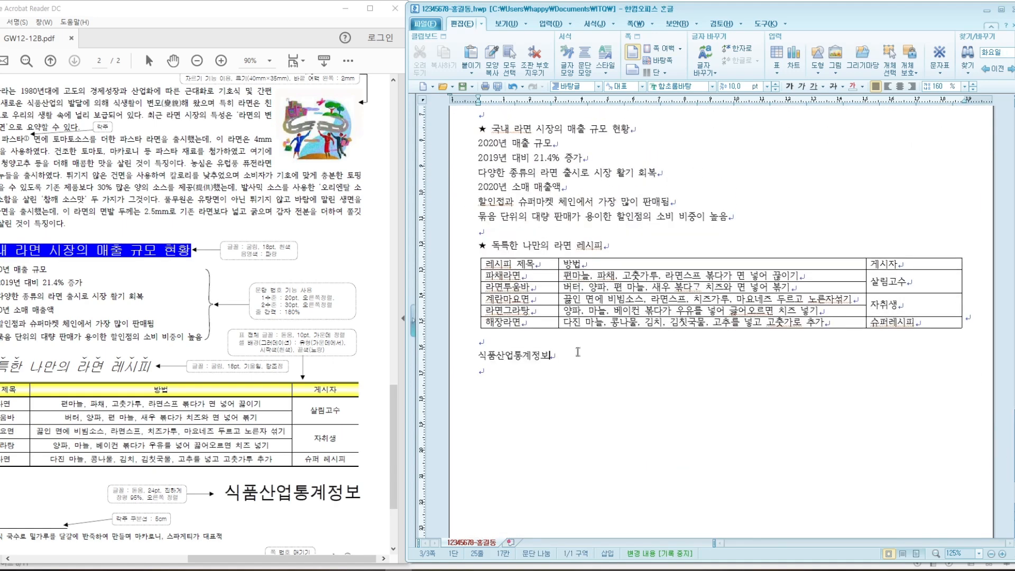
left_click(537, 379)
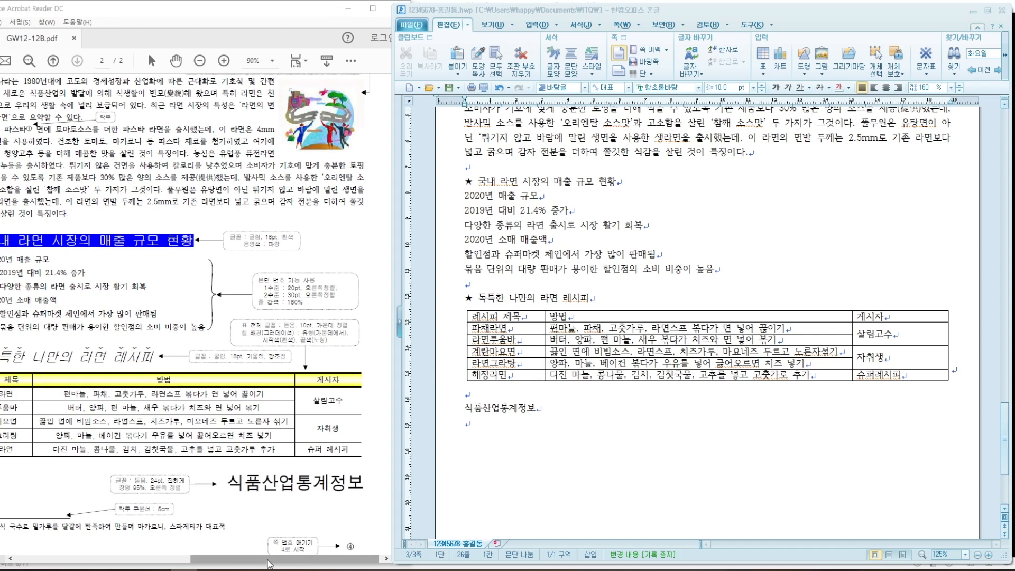
mouse_move(270, 564)
left_mouse_down()
mouse_move(219, 565)
mouse_move(248, 565)
left_mouse_up()
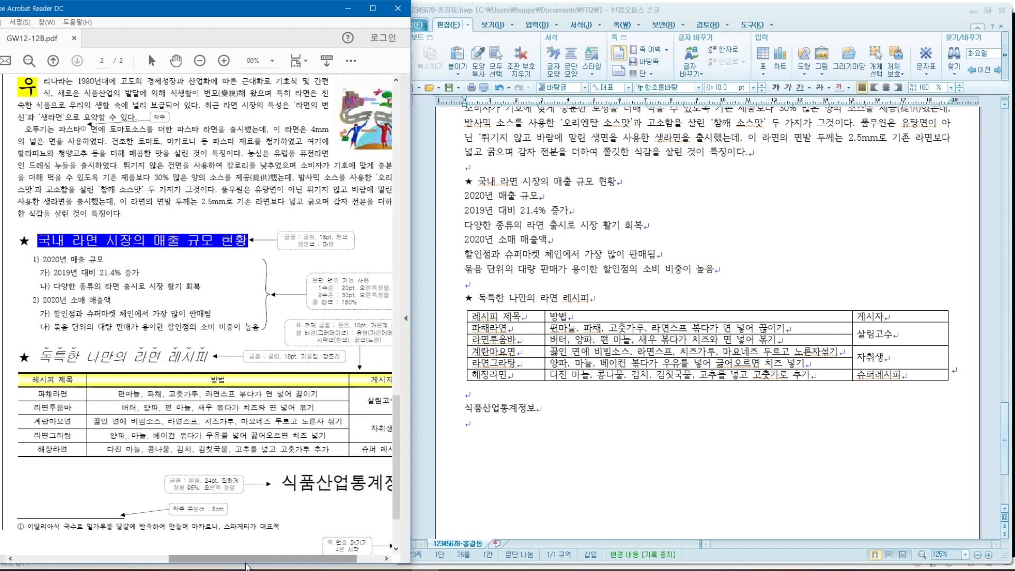
scroll(400, 454, "up", 2)
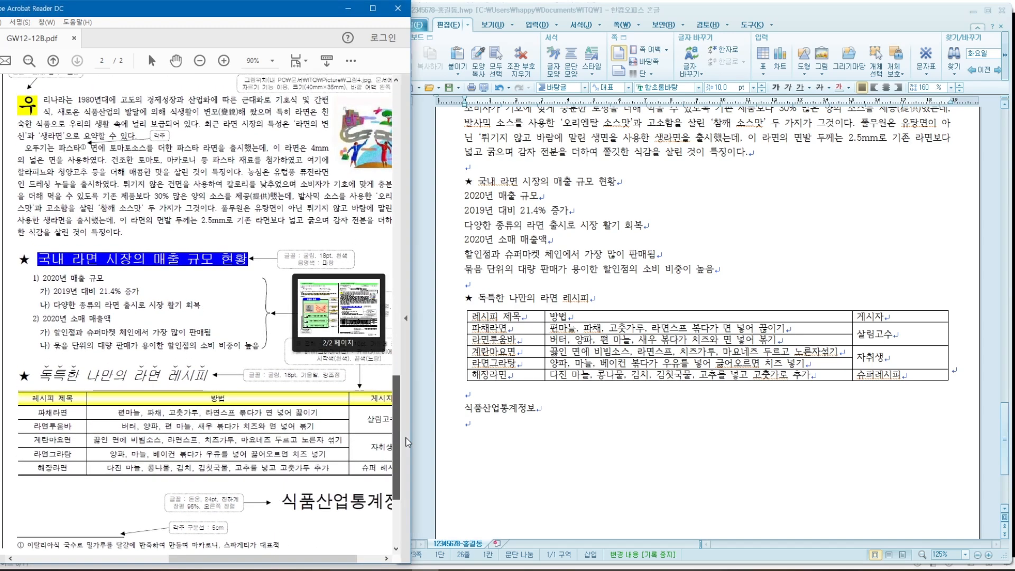
left_click(697, 347)
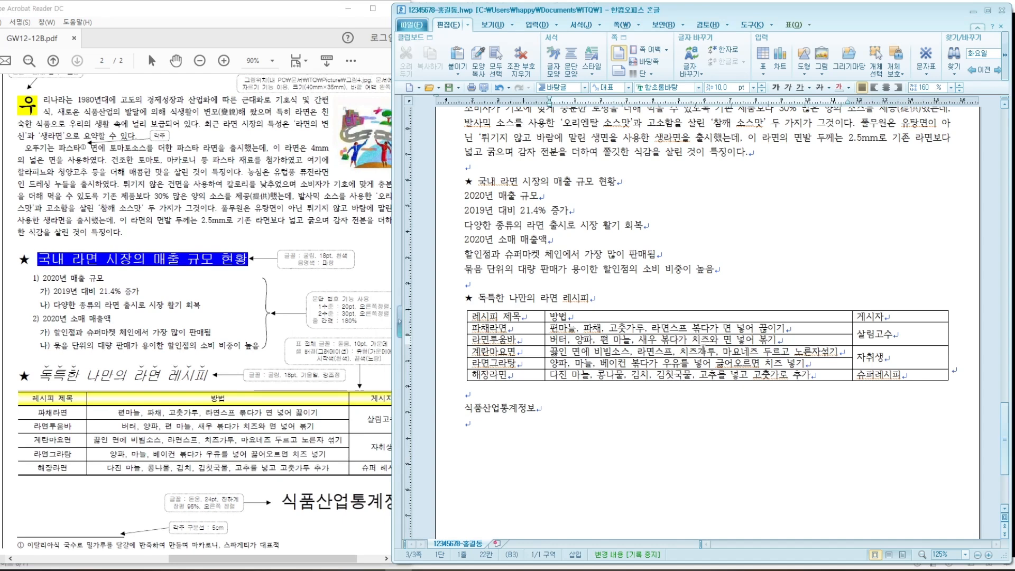
left_click(828, 364)
left_click(825, 377)
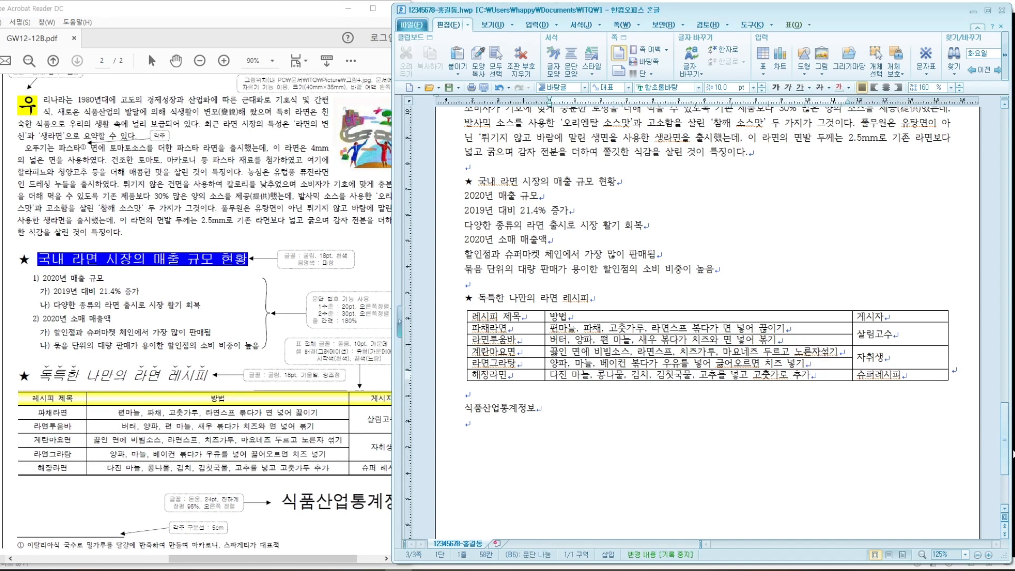
left_click_drag(1006, 465, 1009, 434)
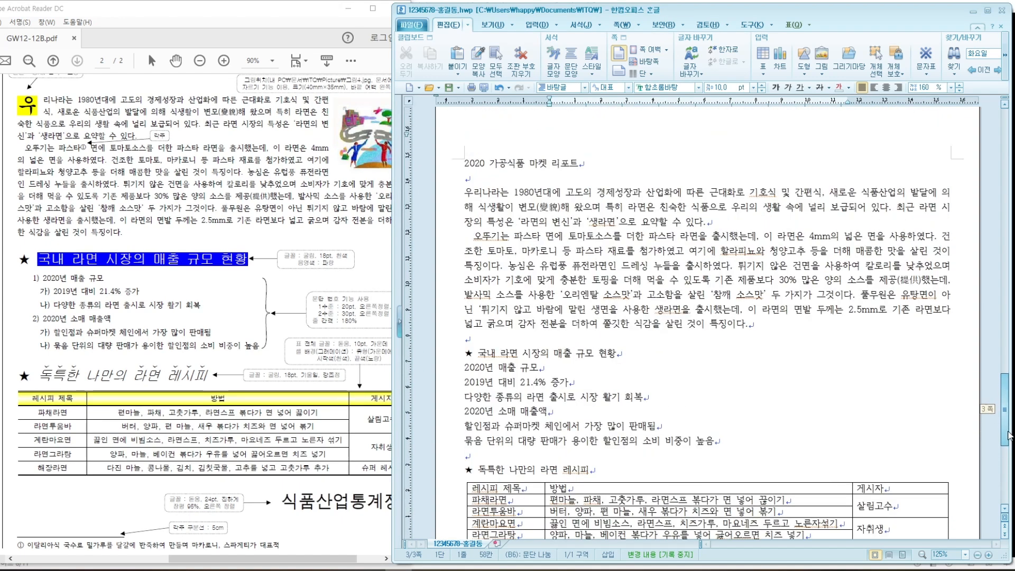
left_click(757, 337)
left_click(770, 329)
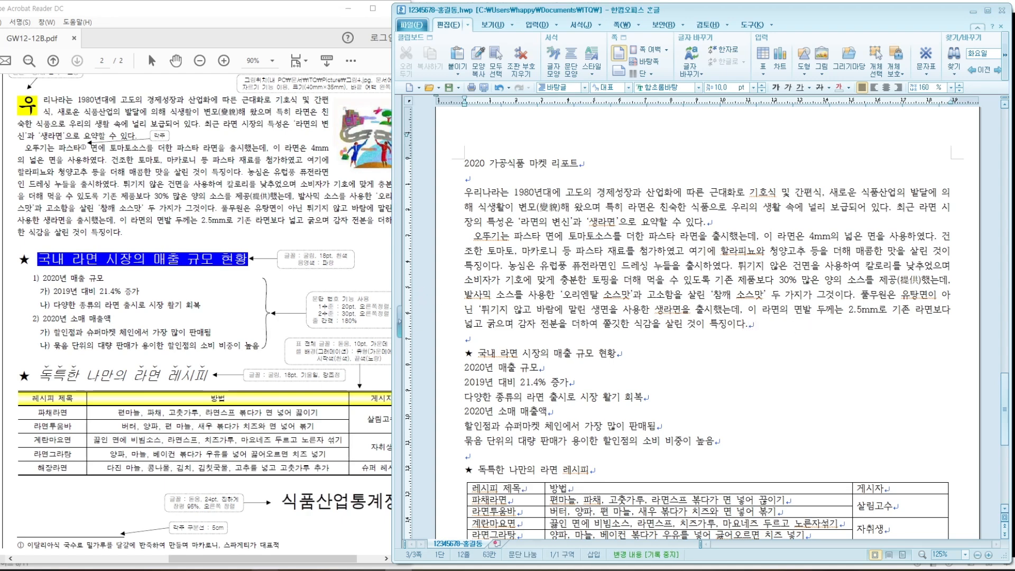
Step: Consult the header specification in the PDF and open the header/footer settings from the title line 2020 가공식품 마켓 리포트
left_click(283, 562)
left_click_drag(284, 562, 308, 562)
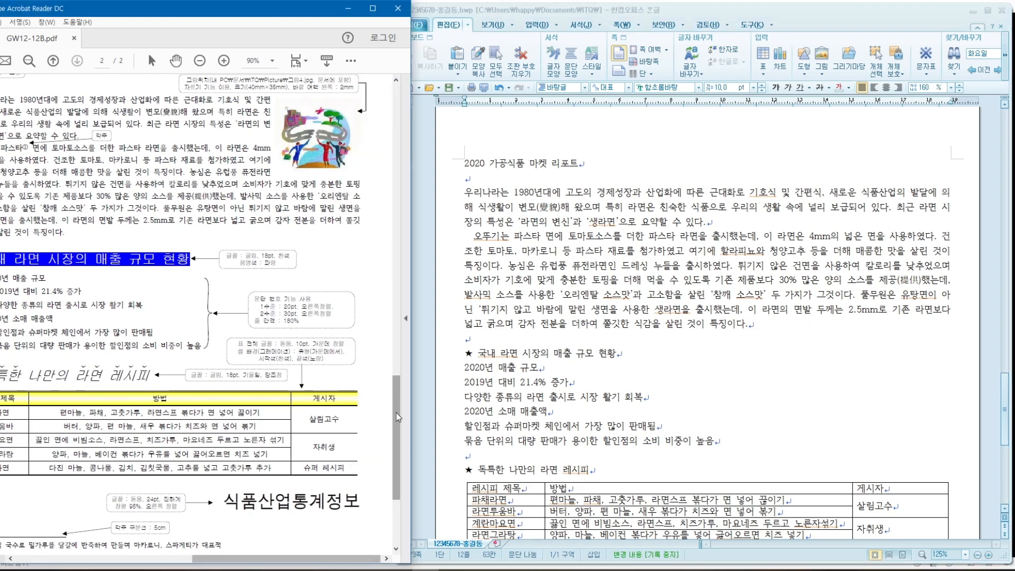
left_click_drag(395, 412, 423, 357)
left_click(465, 166)
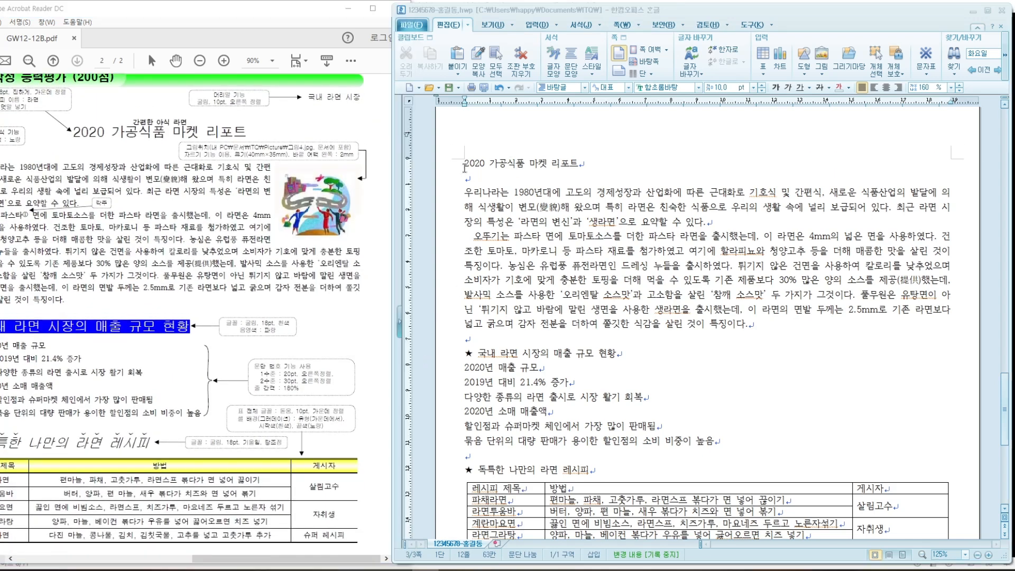
left_click(373, 331)
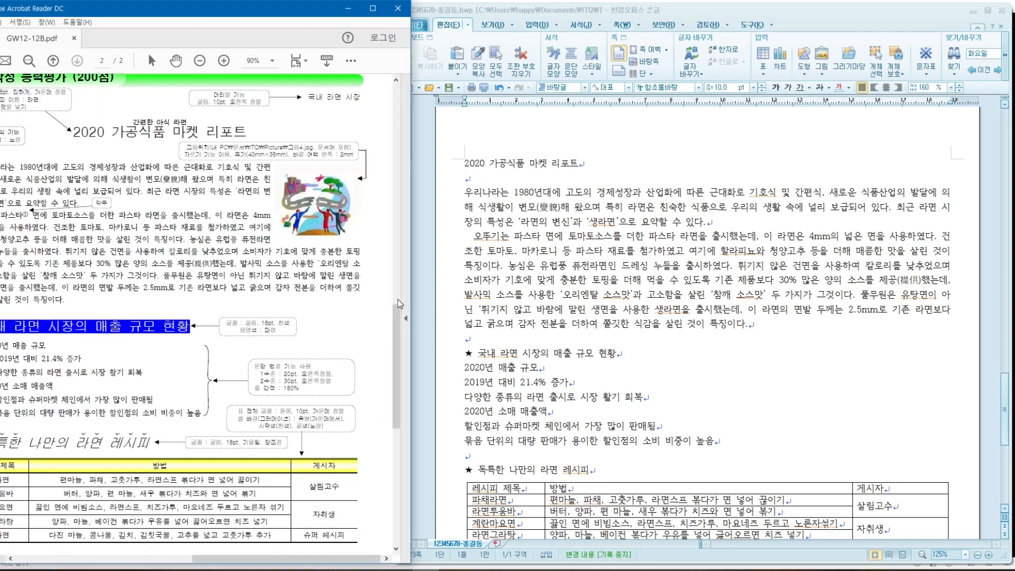
left_click_drag(397, 363, 398, 341)
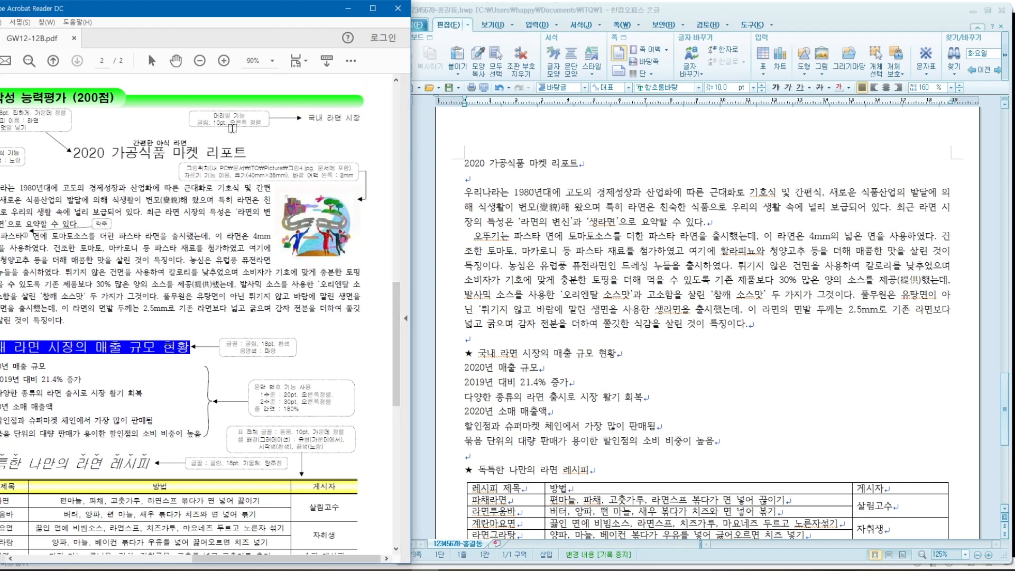
left_click(476, 164)
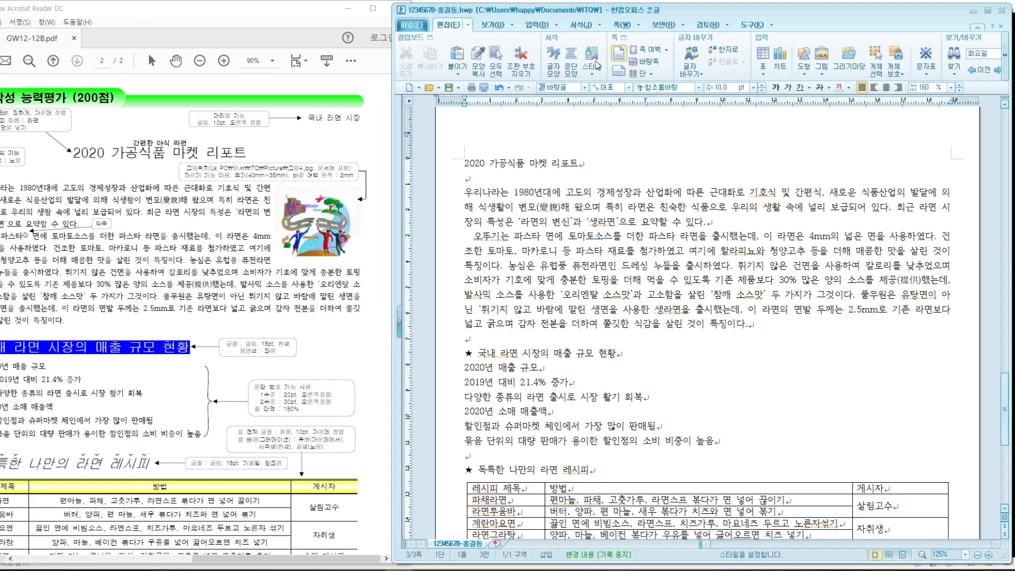
left_click(621, 26)
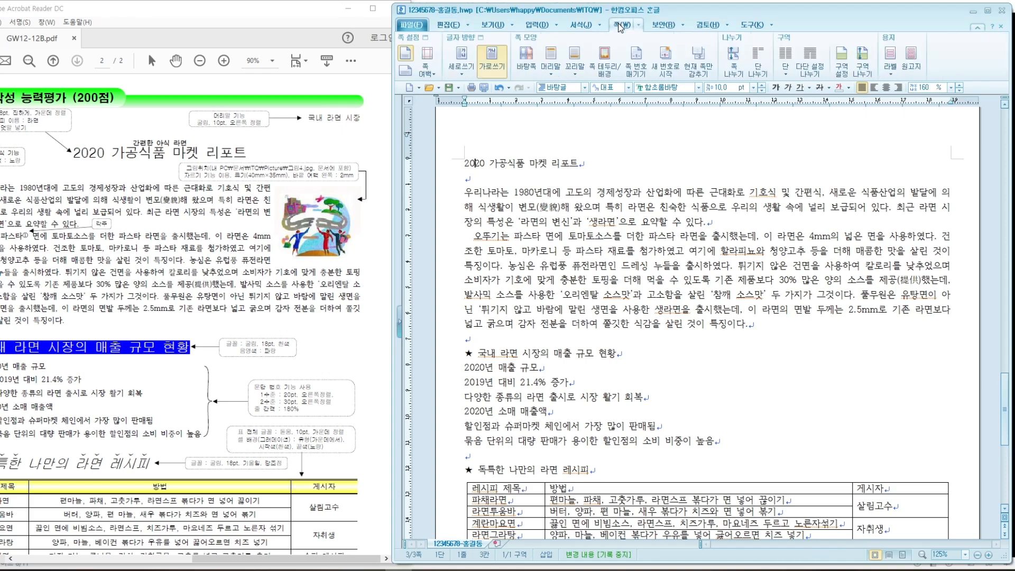
left_click(552, 76)
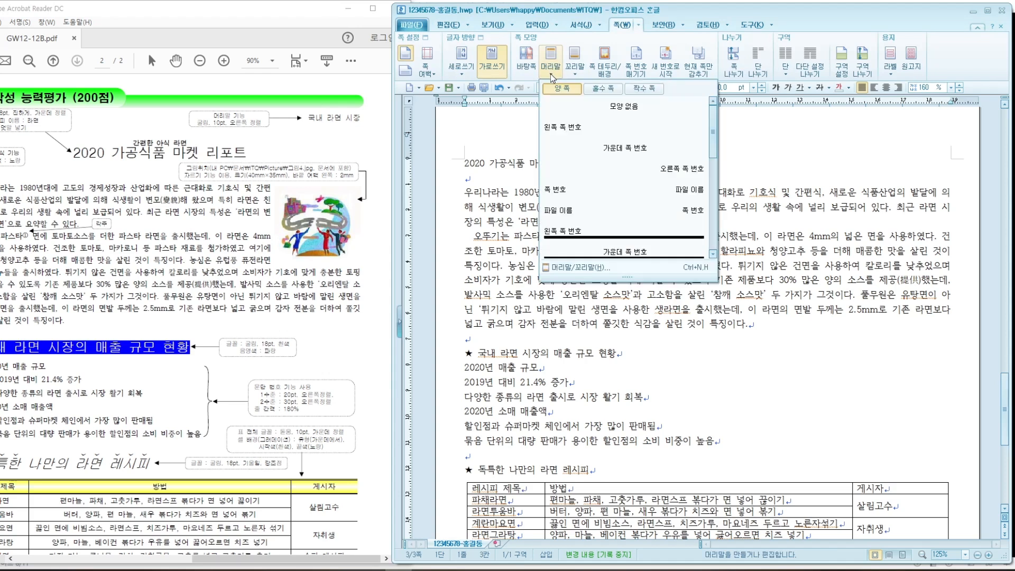
left_click(591, 270)
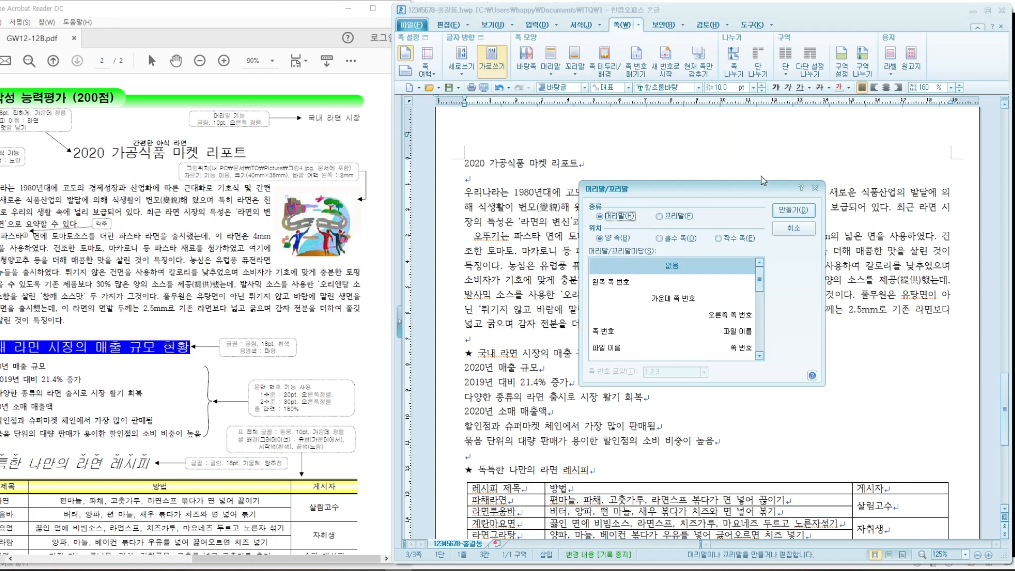
Step: Create a header for both odd and even pages (양 쪽) with the text "국내 라면 시장"
left_click(784, 212)
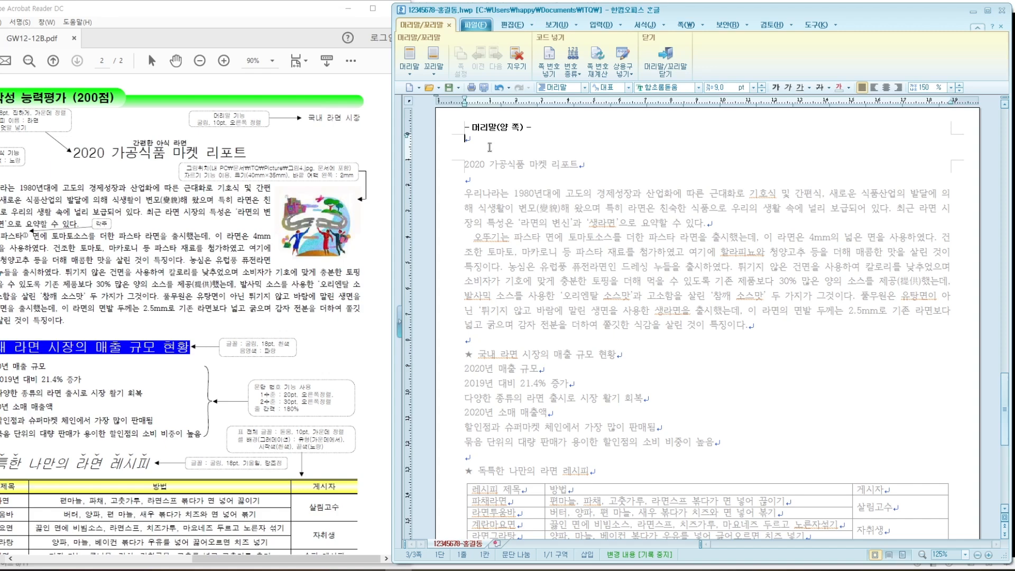
type("국내 라면 시장")
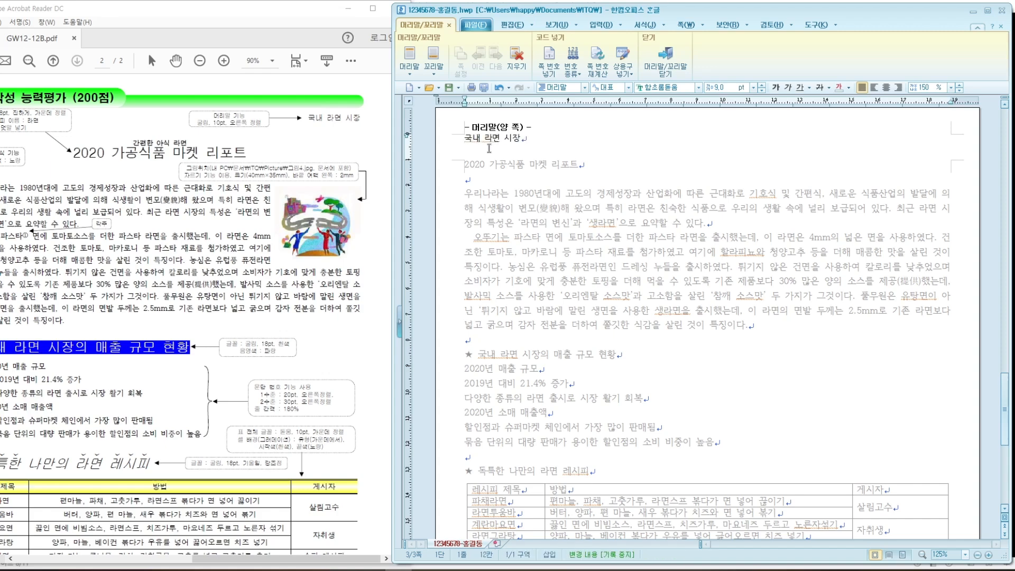
Step: Format the header text "국내 라면 시장" in 굴림 at 10 pt and align it right
key("Home")
key("shift+Right")
key("shift+Right")
key("shift+Right")
key("shift+Right")
key("shift+Right")
key("shift+Right")
key("shift+Right")
key("shift+Right")
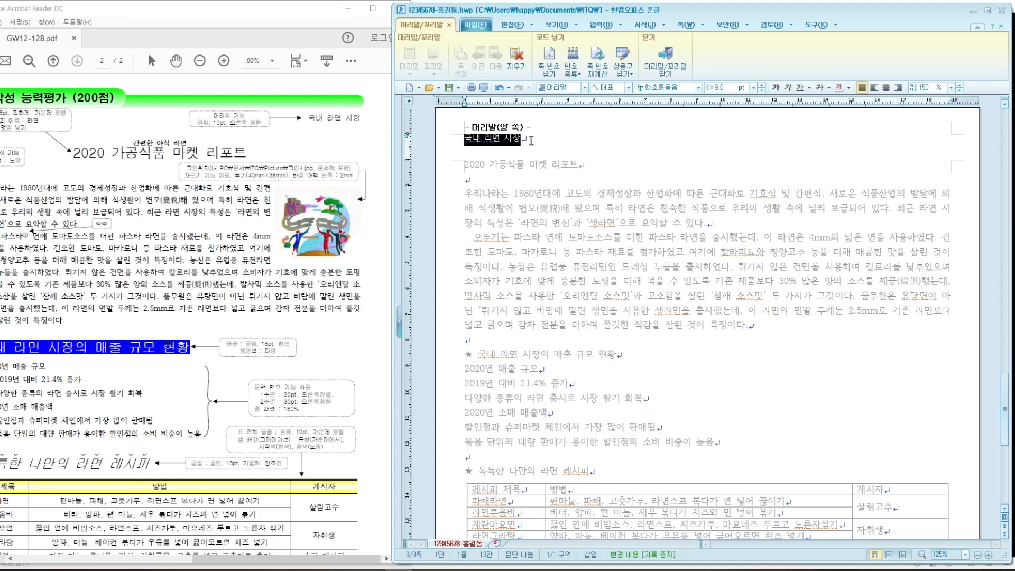
left_click(684, 85)
type("굴림")
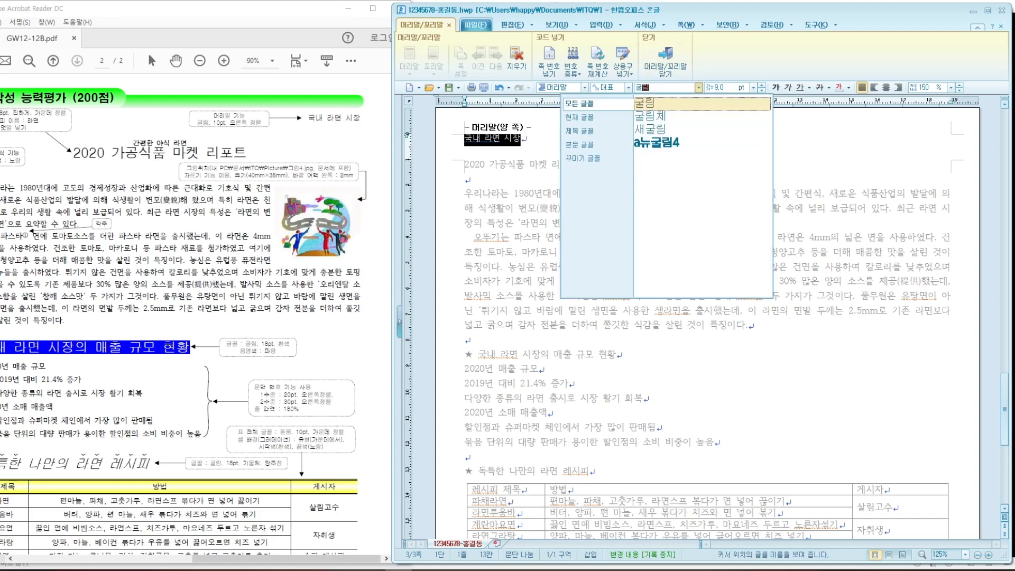
key("Return")
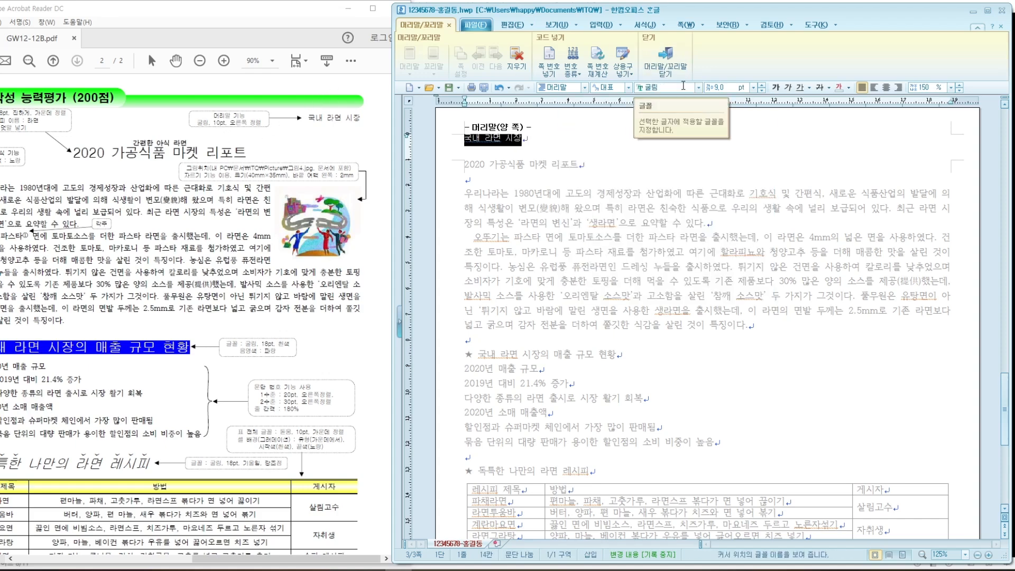
left_click(762, 84)
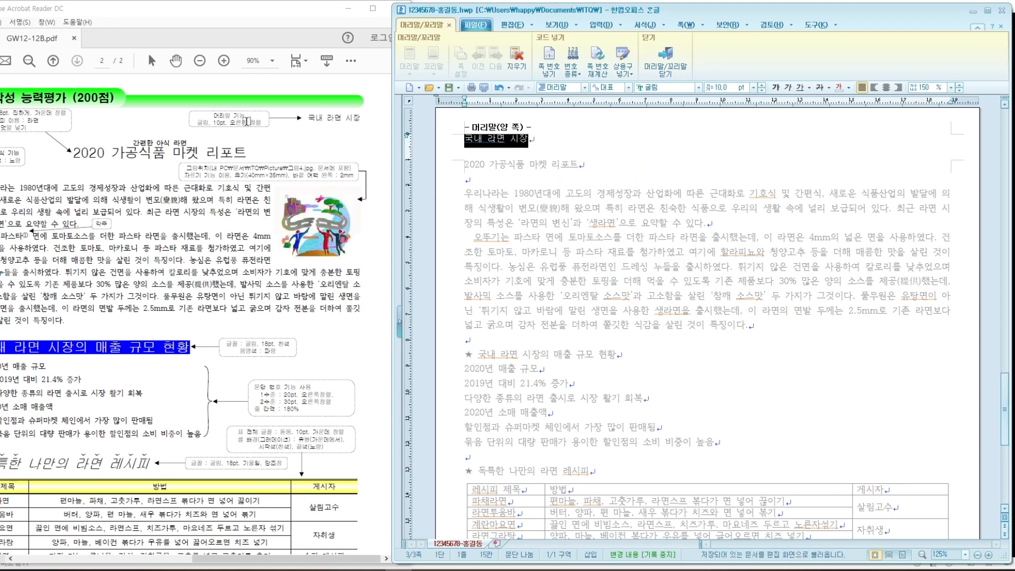
left_click(898, 87)
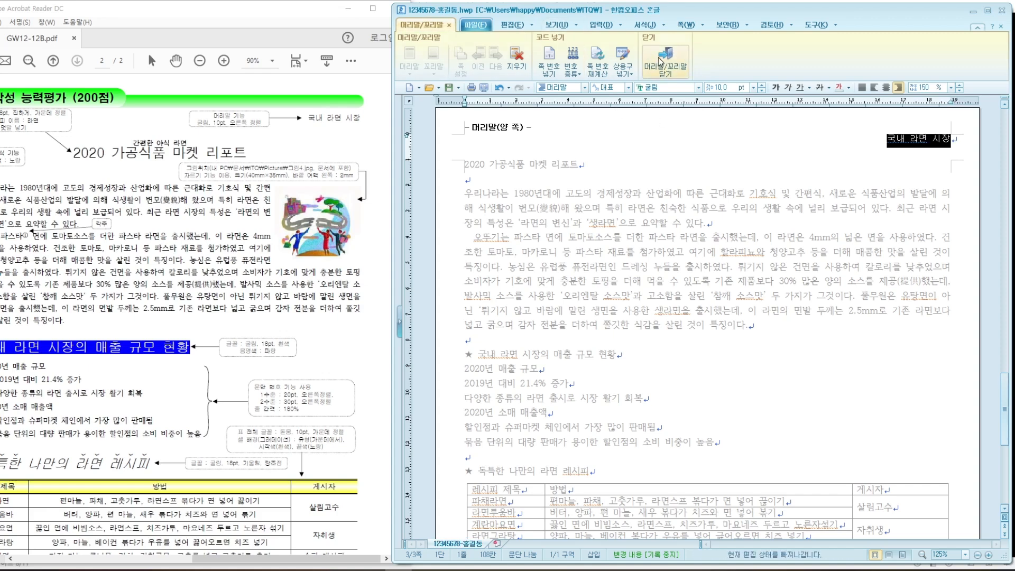
left_click(480, 26)
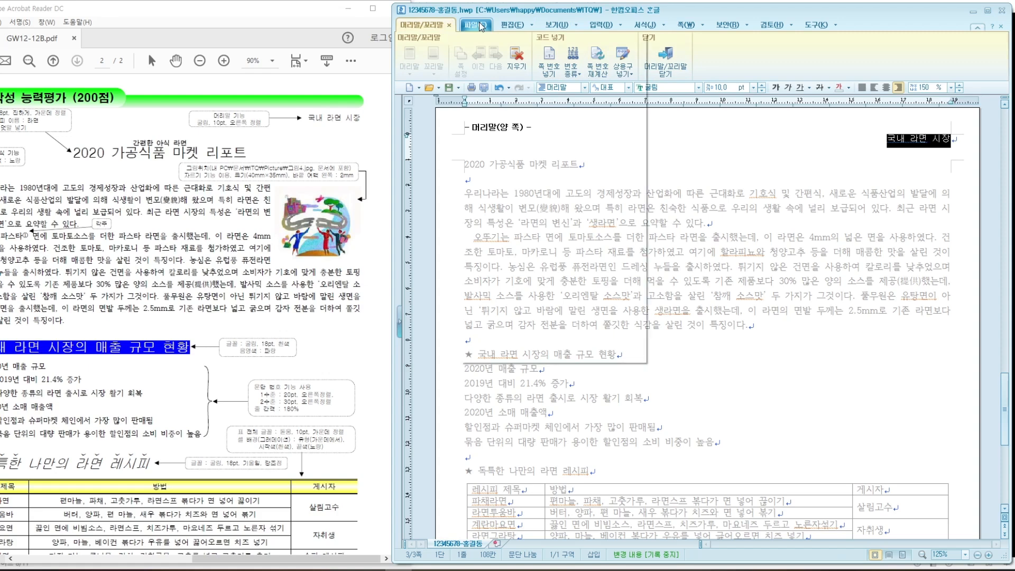
left_click(481, 27)
left_click(480, 26)
left_click(481, 27)
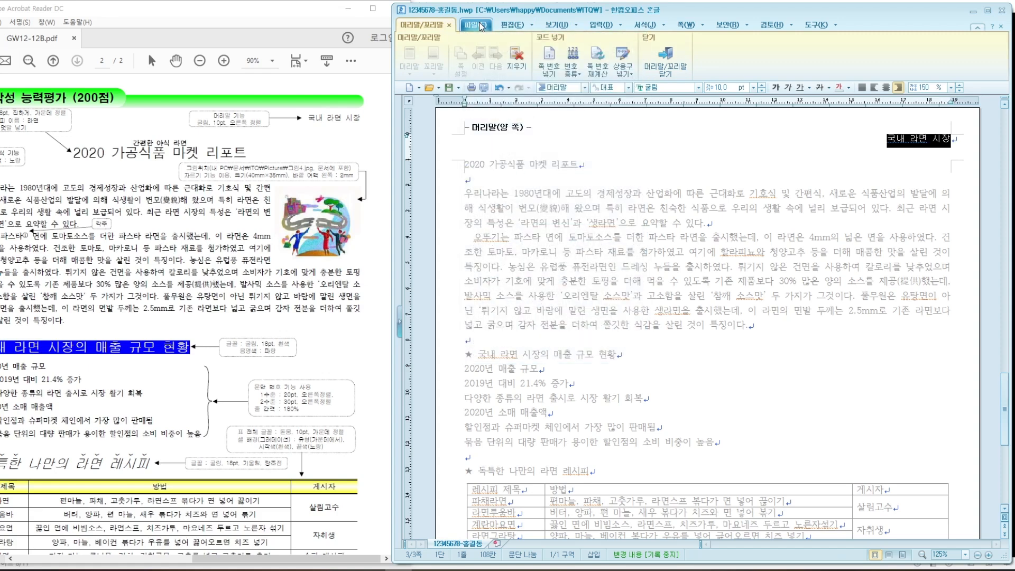
left_click(521, 25)
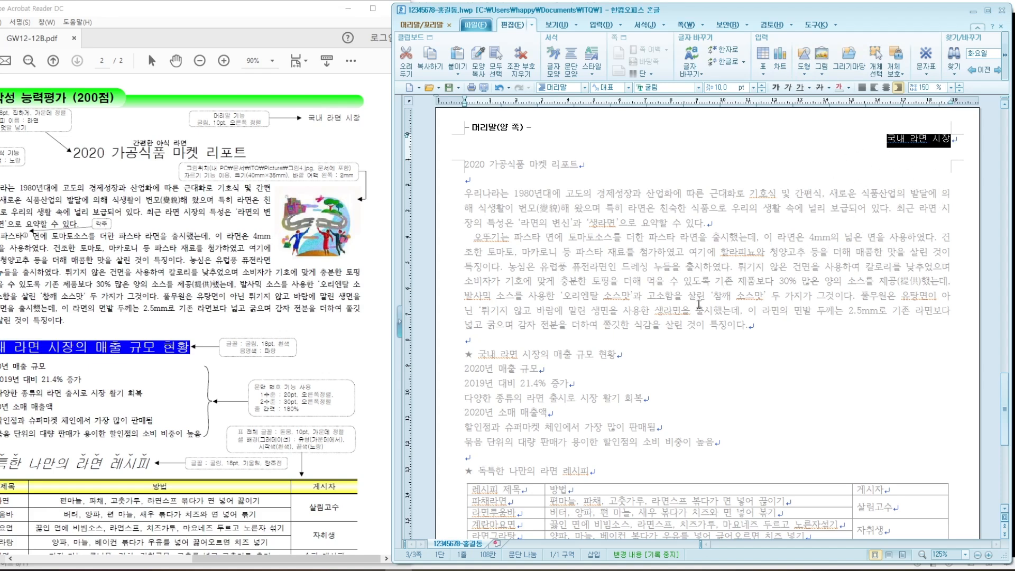
left_click(759, 325)
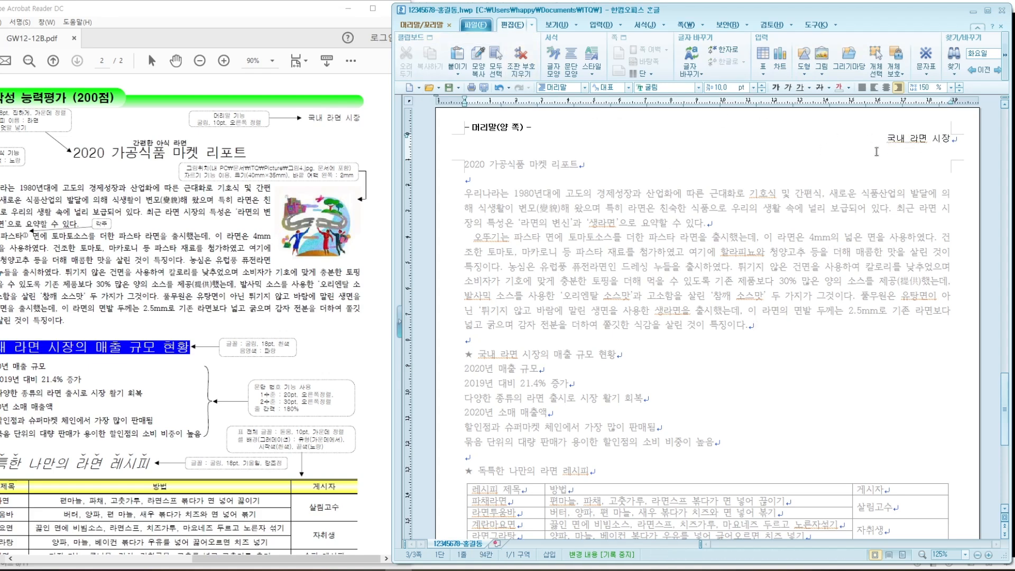
Step: Close header editing and return to the document body
left_click(416, 28)
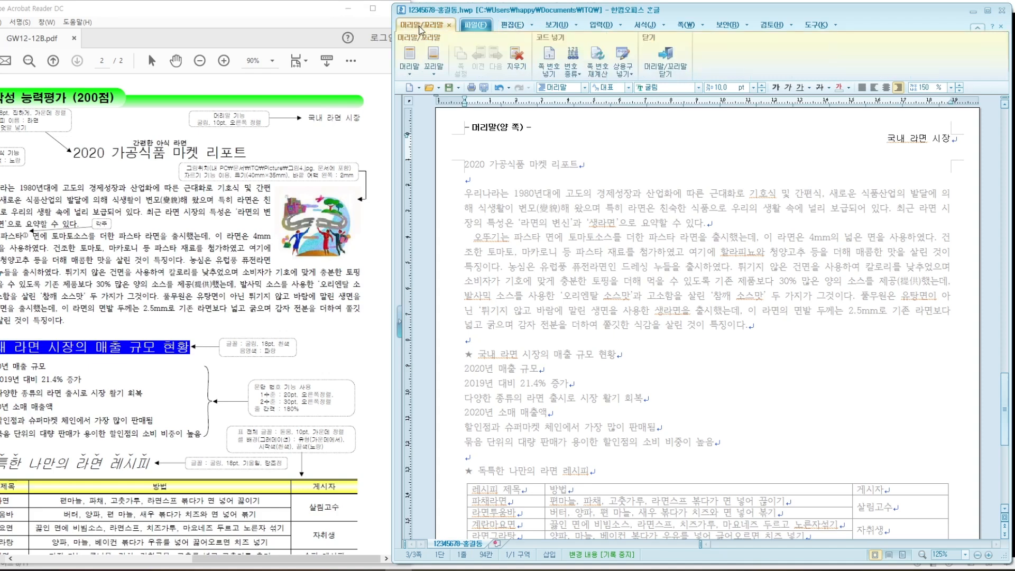
left_click(666, 58)
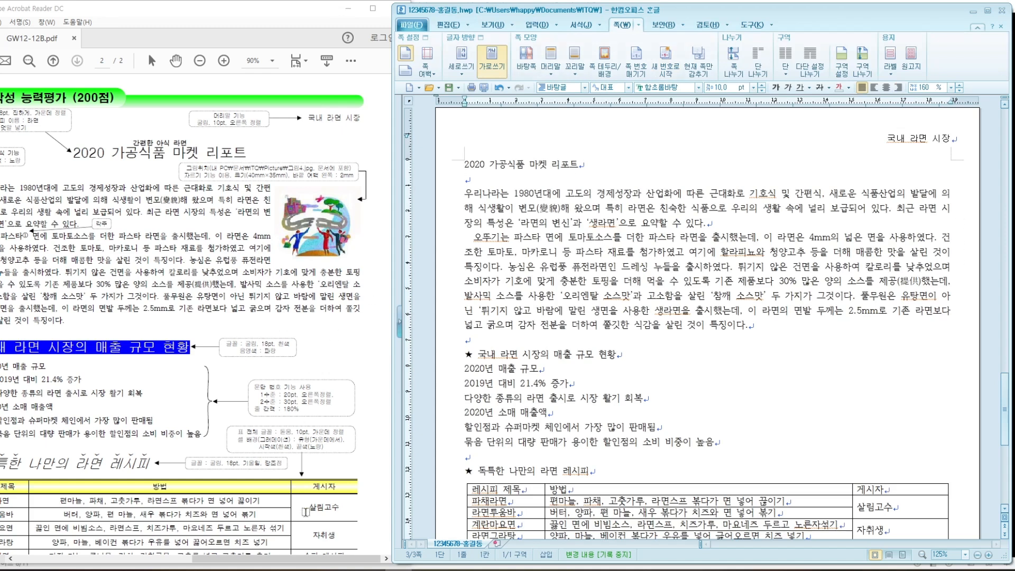
Step: Switch to the exam PDF in Acrobat Reader and highlight the title's font, size, bold and centring requirements
left_click_drag(279, 565, 253, 564)
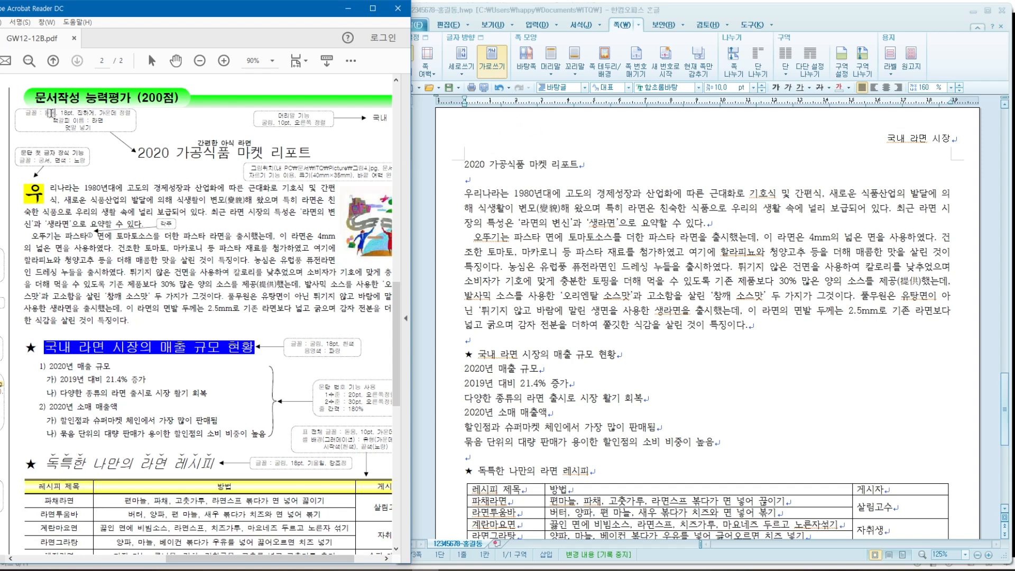
left_click_drag(44, 113, 136, 114)
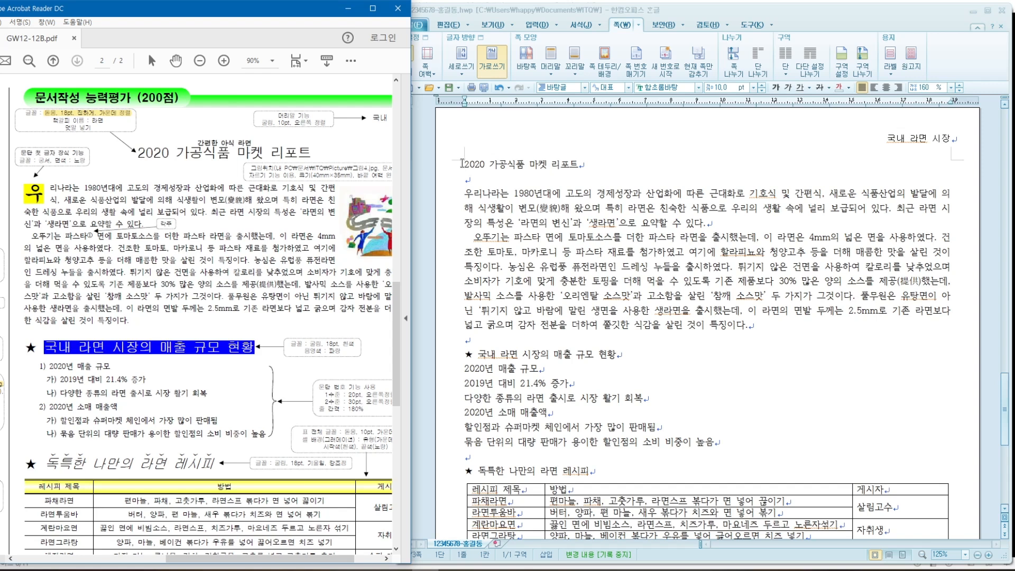
Step: Back in Hangul, format the title "2020 가공식품 마켓 리포트" in 돋움, 18 pt, bold and centred
left_click_drag(462, 164, 582, 170)
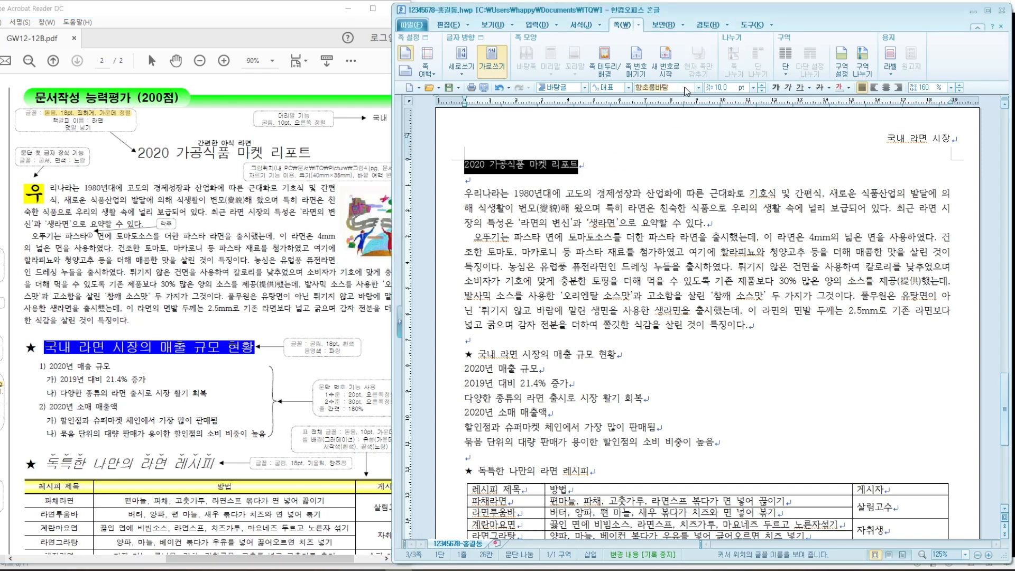
left_click(686, 87)
type("ㄷ")
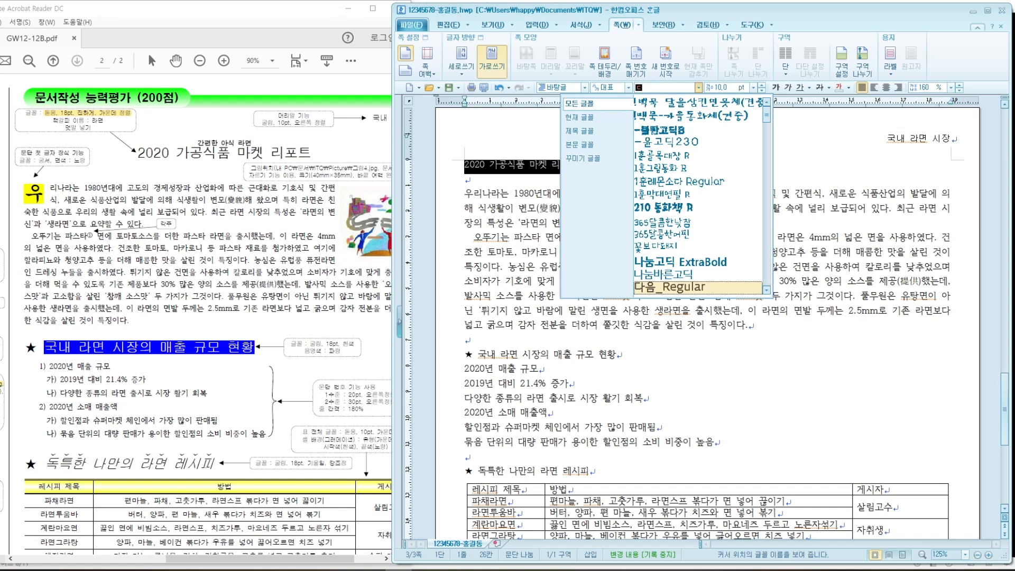
type("돋움")
key("Return")
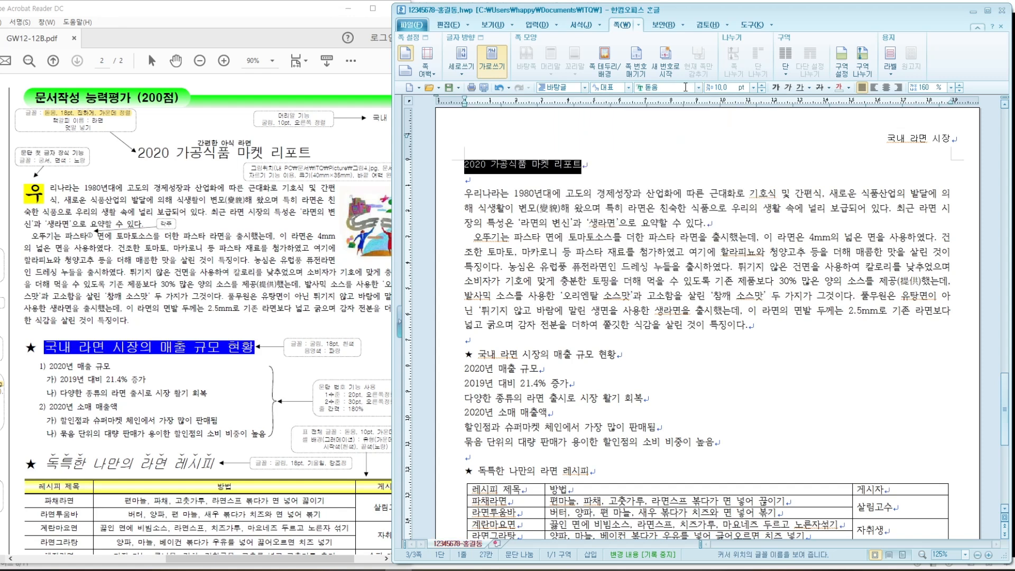
left_click(737, 88)
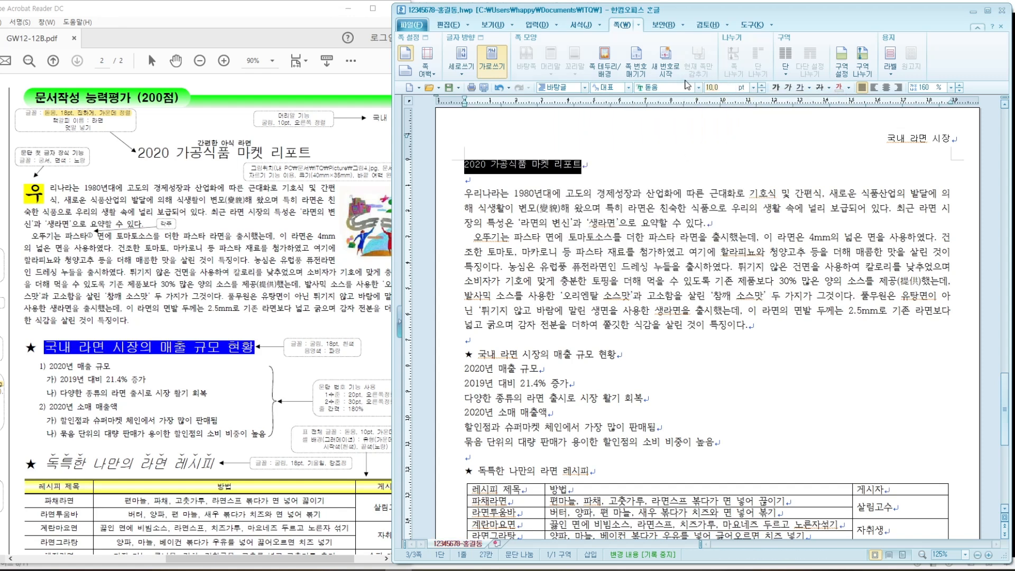
type("18")
key("Return")
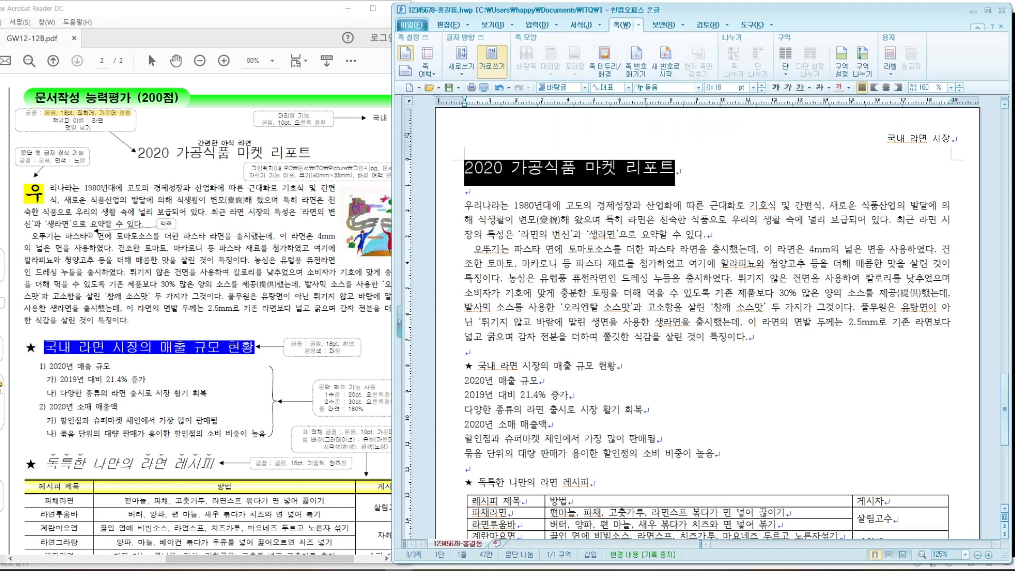
left_click(776, 88)
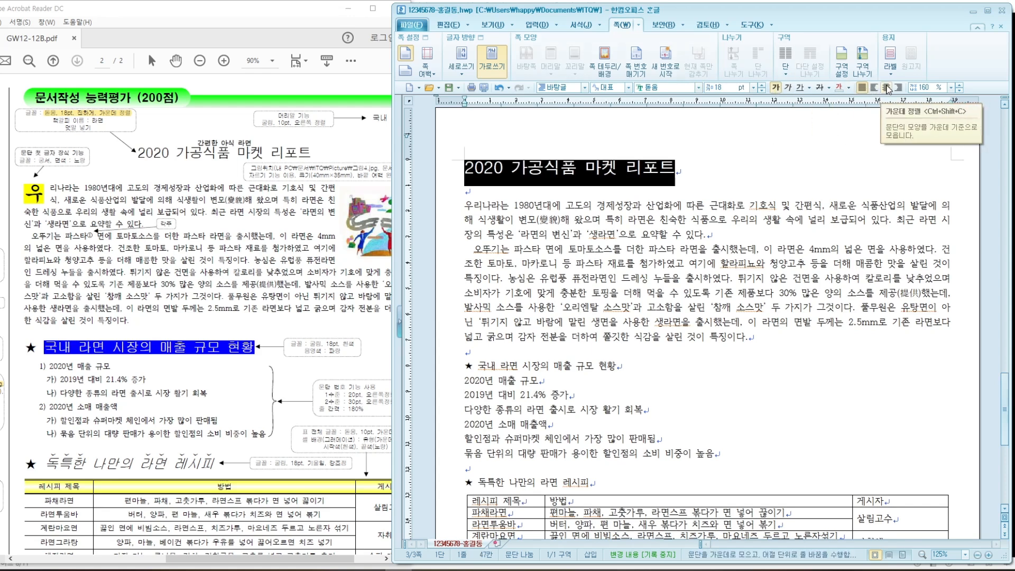
left_click(885, 88)
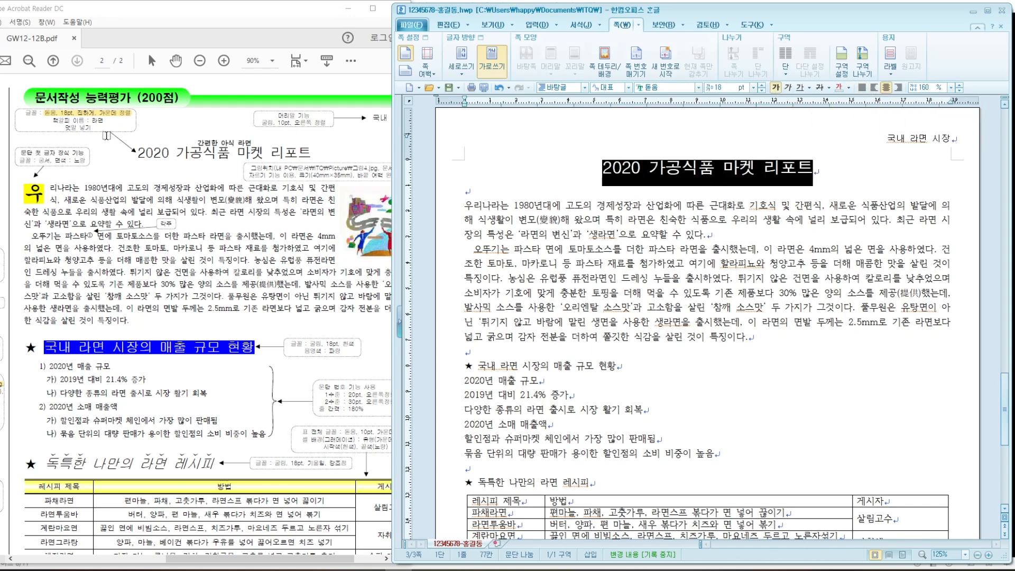
Step: Highlight the bookmark requirement in the exam PDF and insert a bookmark named "라면" before the document title in Hangul
left_click(51, 123)
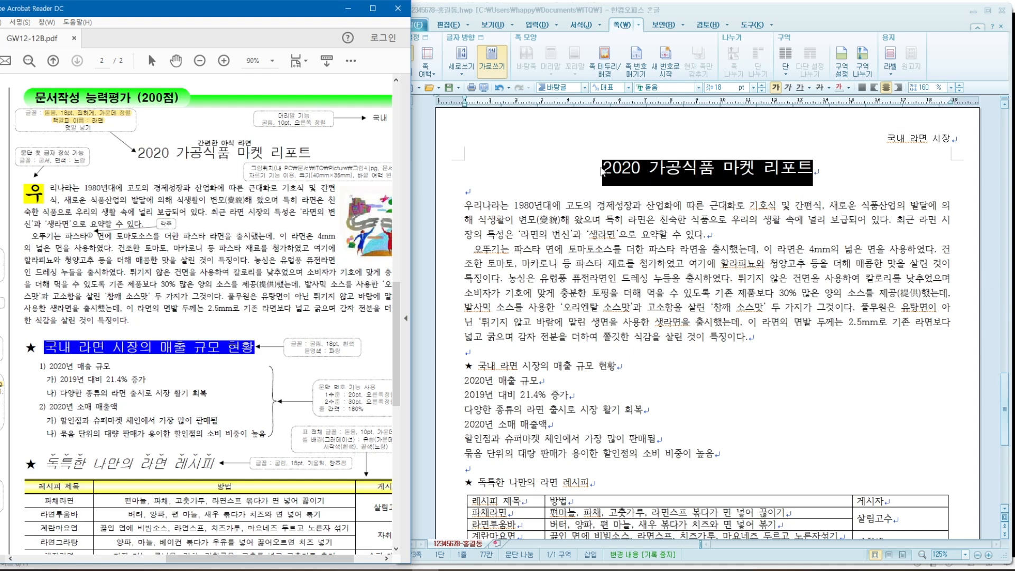
left_click(839, 174)
left_click(608, 170)
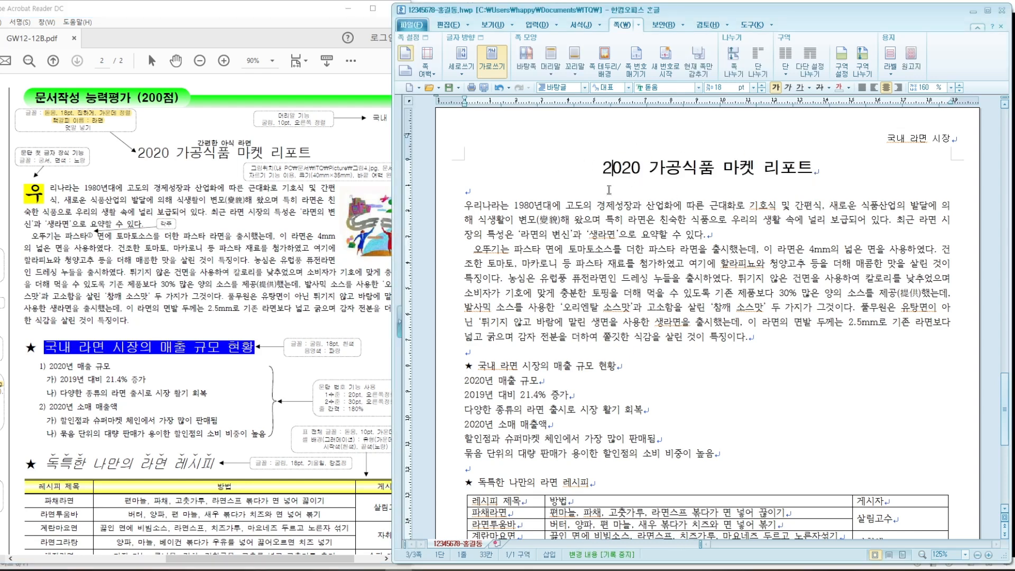
key("Left")
left_click(537, 27)
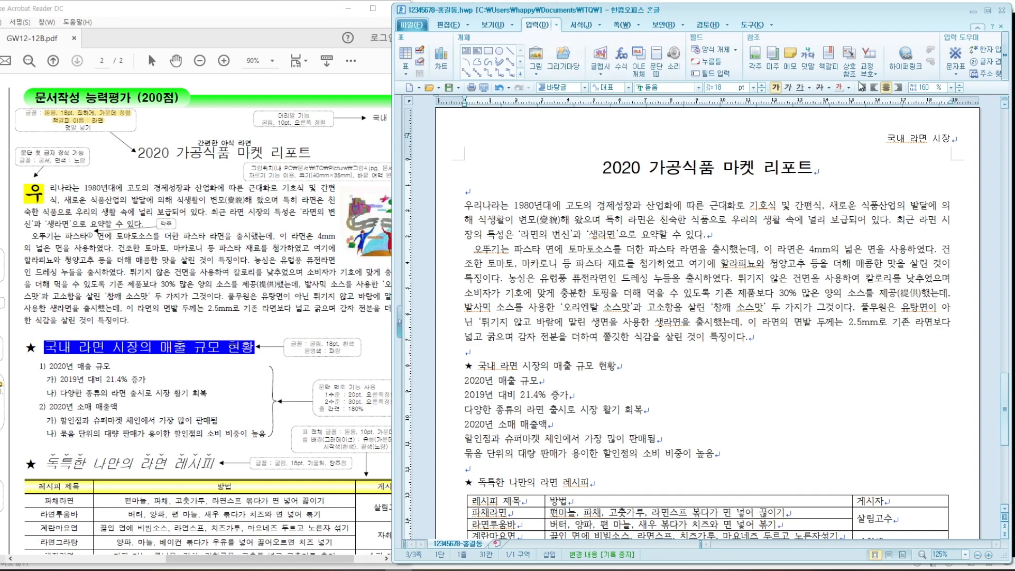
left_click(829, 61)
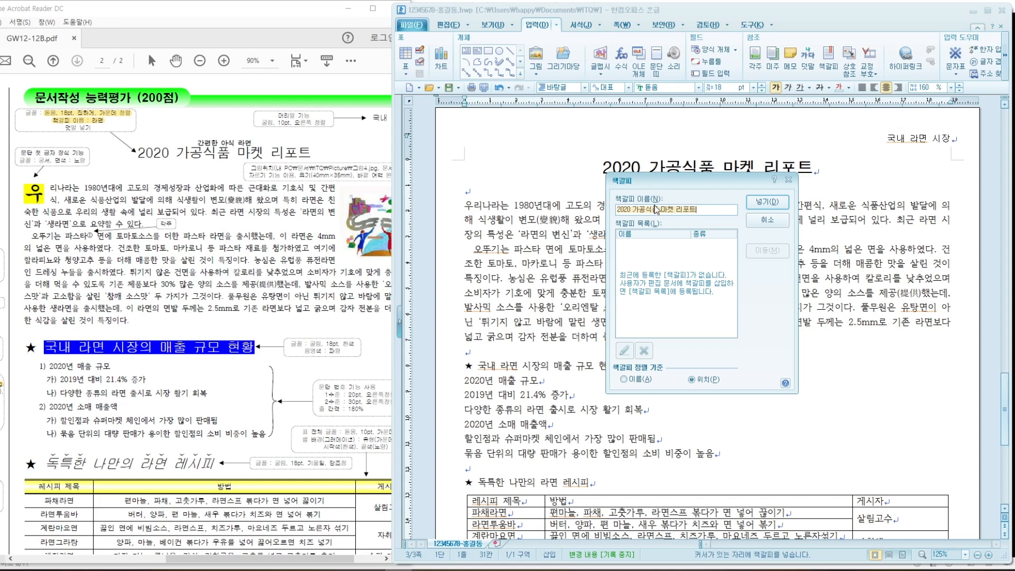
key("ctrl+a")
type("라면")
left_click(776, 205)
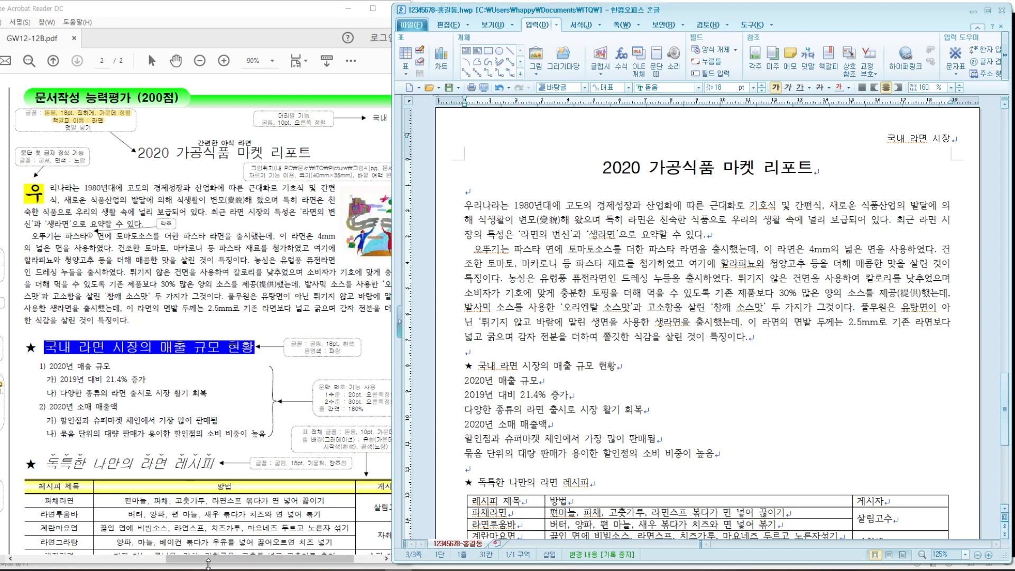
Step: Highlight the logo picture's hyperlink requirement on the drawing task page of the Acrobat Reader exam PDF
left_click_drag(209, 560, 59, 548)
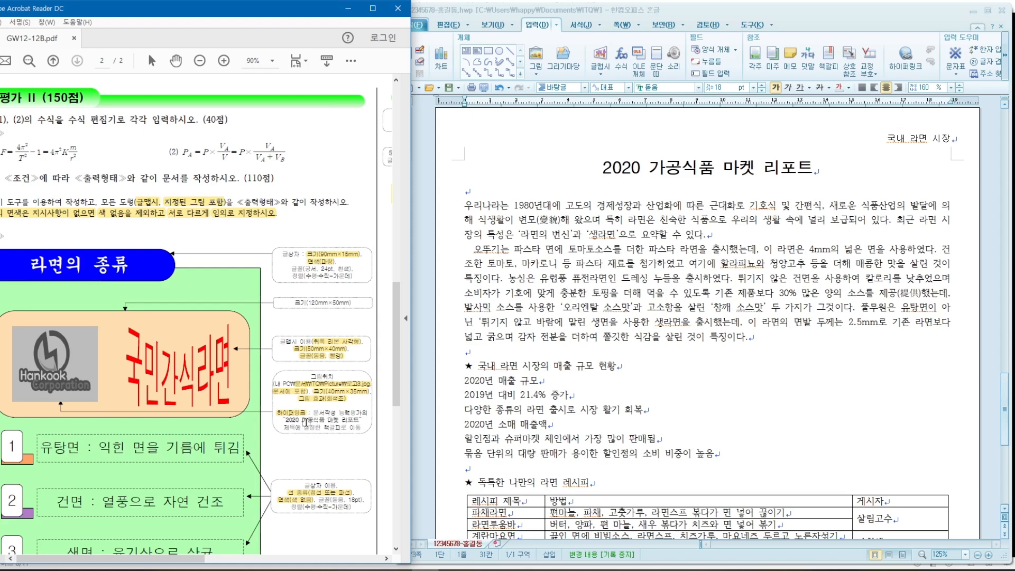
left_click_drag(284, 427, 359, 431)
left_click(350, 432)
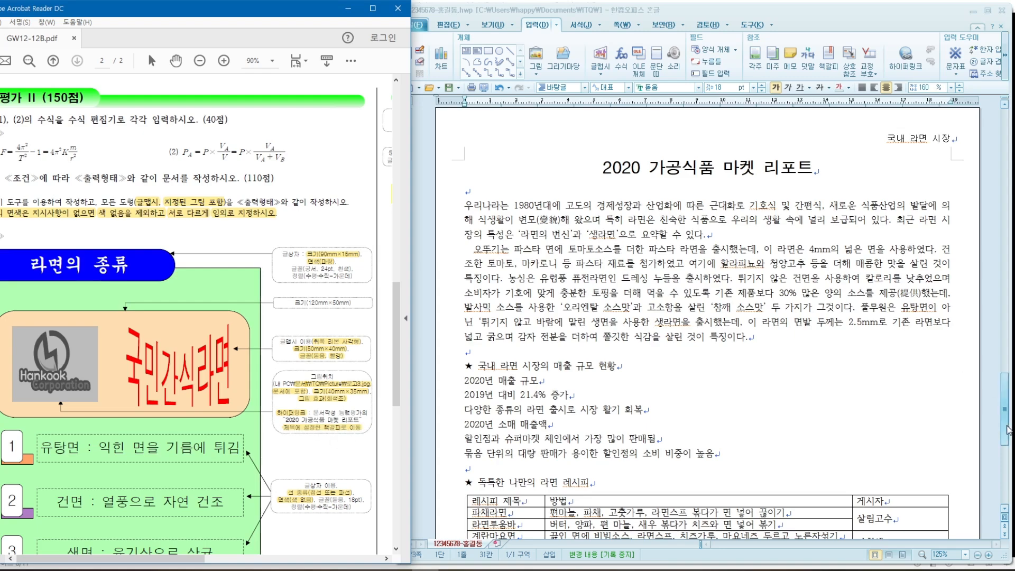
Step: Back in Hangul, select the Hankook Corporation logo picture on page 2 and bring up its object commands for adding a hyperlink
left_click_drag(1006, 408, 1007, 337)
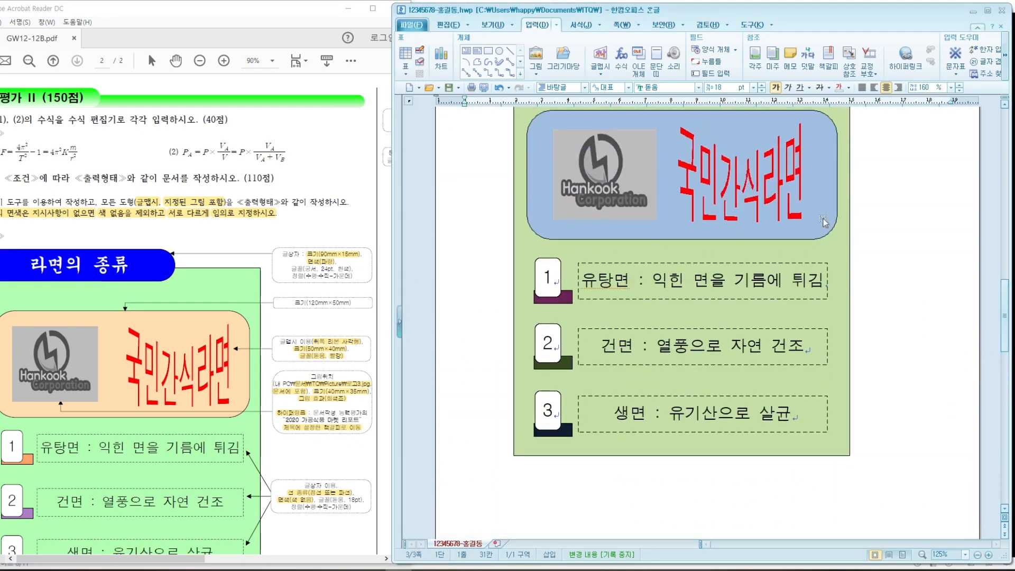
left_click(594, 187)
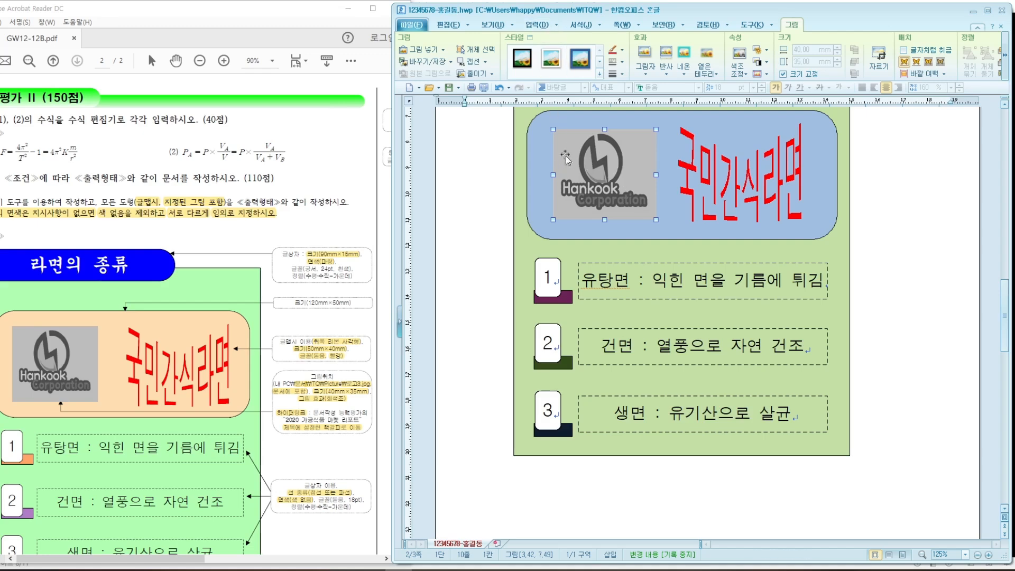
right_click(586, 159)
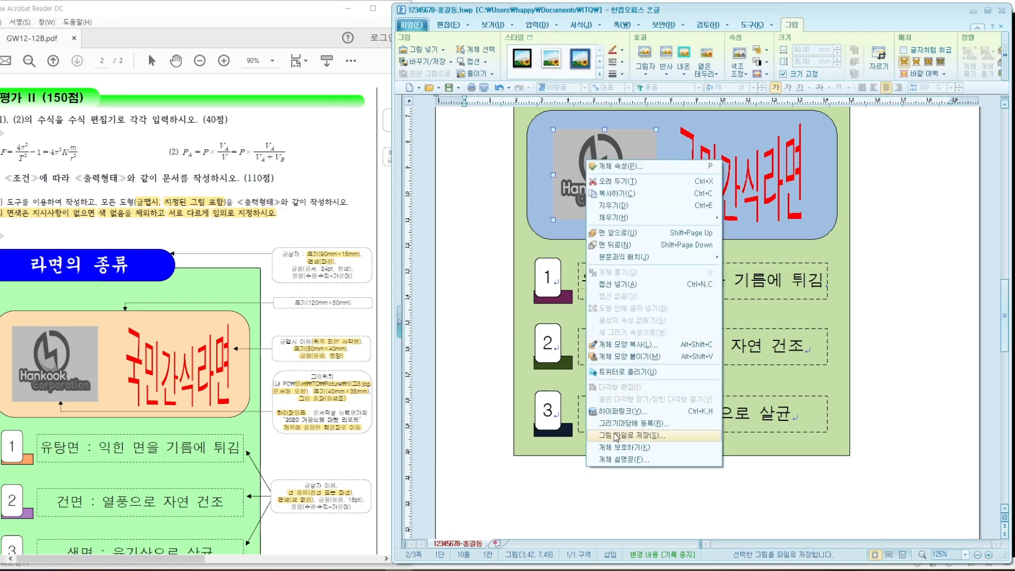
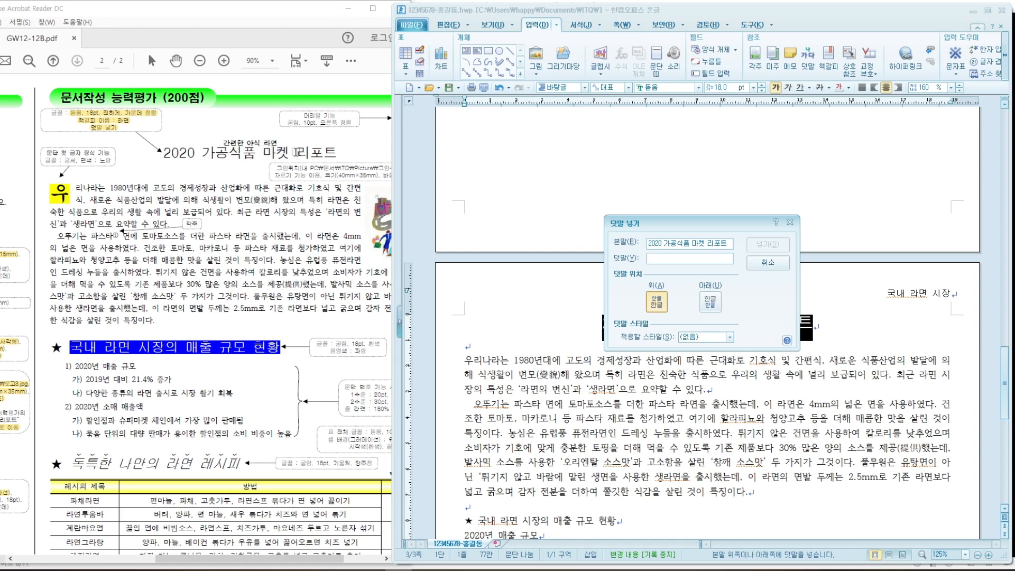
Step: Add the ruby text (덧말) "간편한 야식 라면" above the title "2020 가공식품 마켓 리포트"
type("간ㅍ")
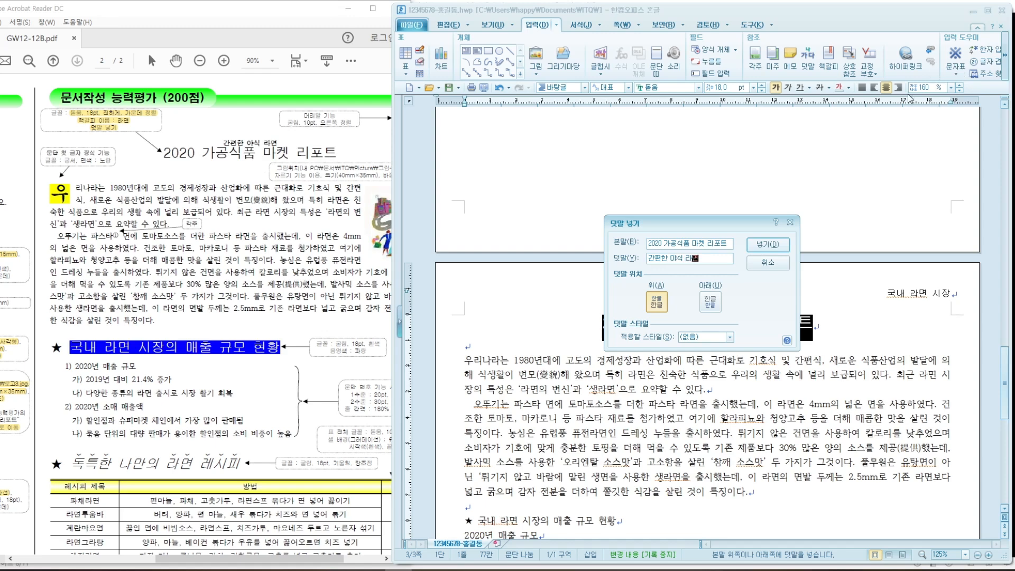
left_click(765, 246)
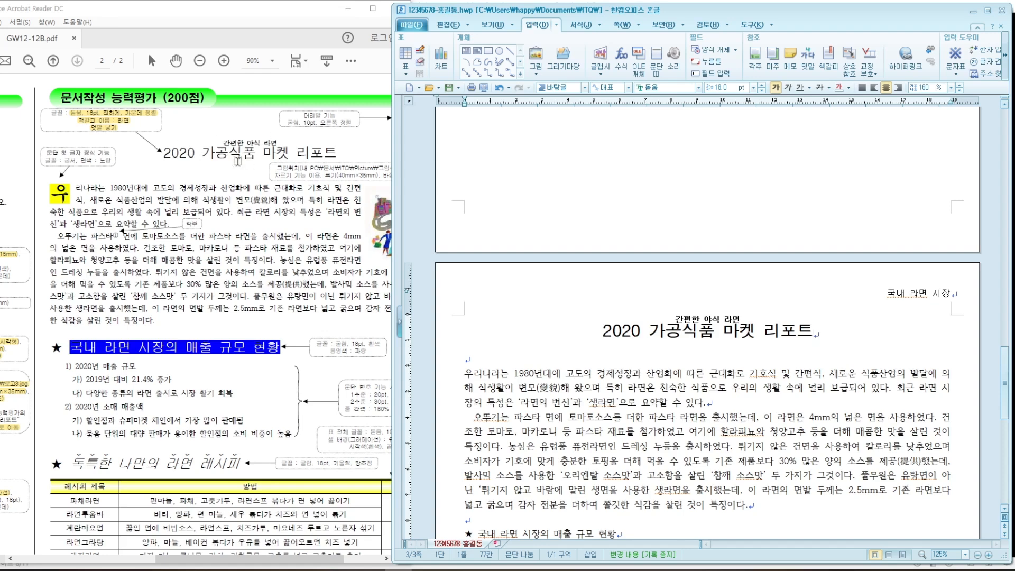
Step: Highlight the first-letter decoration (문단 첫 글자 장식) requirement in the exam PDF and place the cursor at the start of the first body paragraph in Hangul
left_click(47, 148)
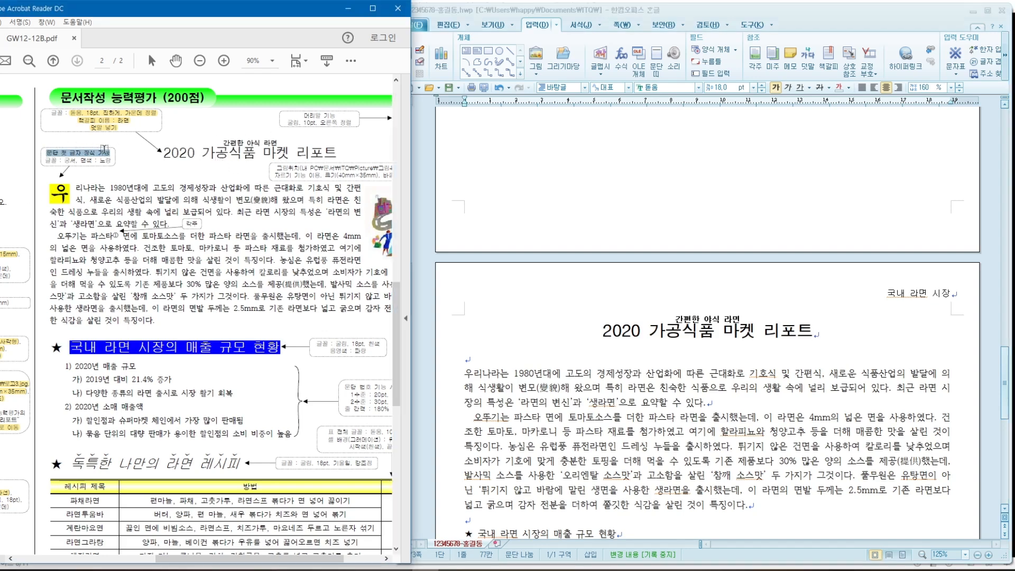
left_click(468, 372)
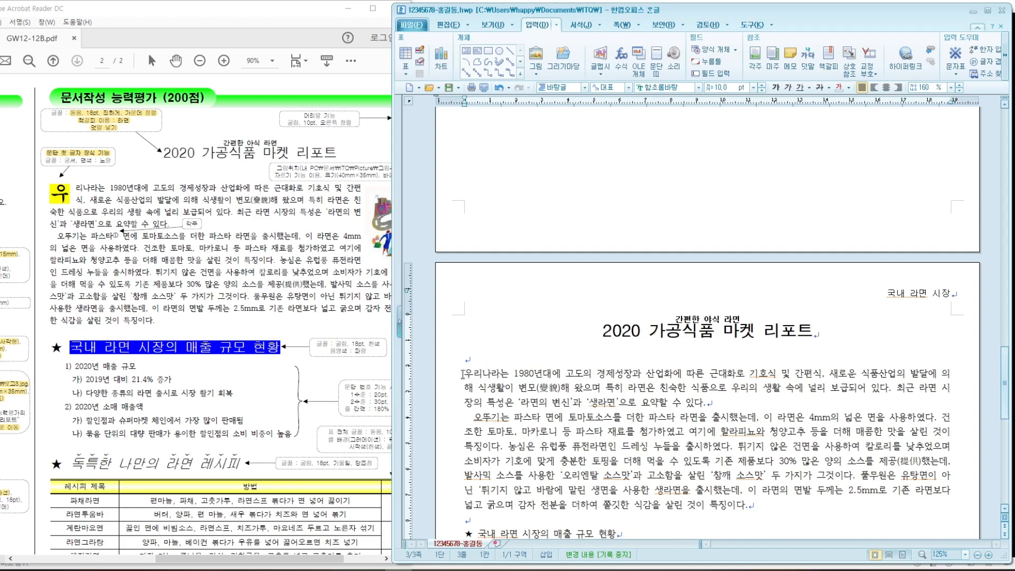
left_click_drag(463, 374, 478, 375)
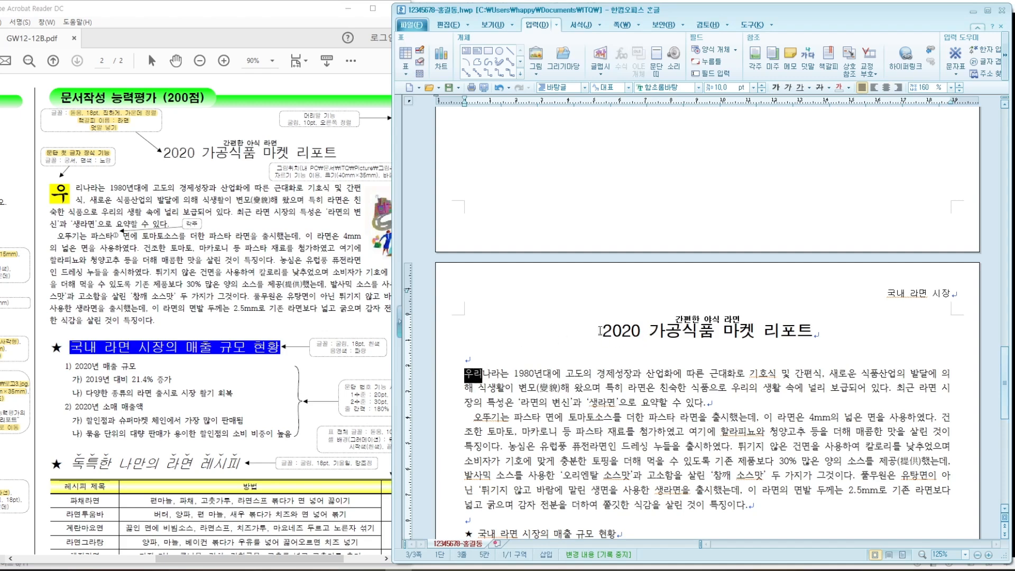
left_click_drag(601, 331, 827, 330)
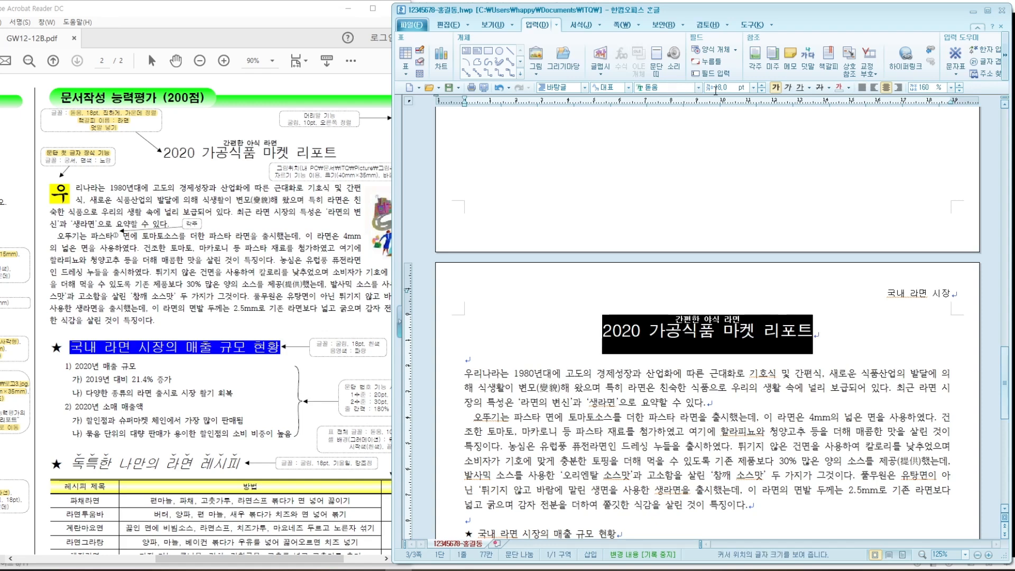
left_click(488, 376)
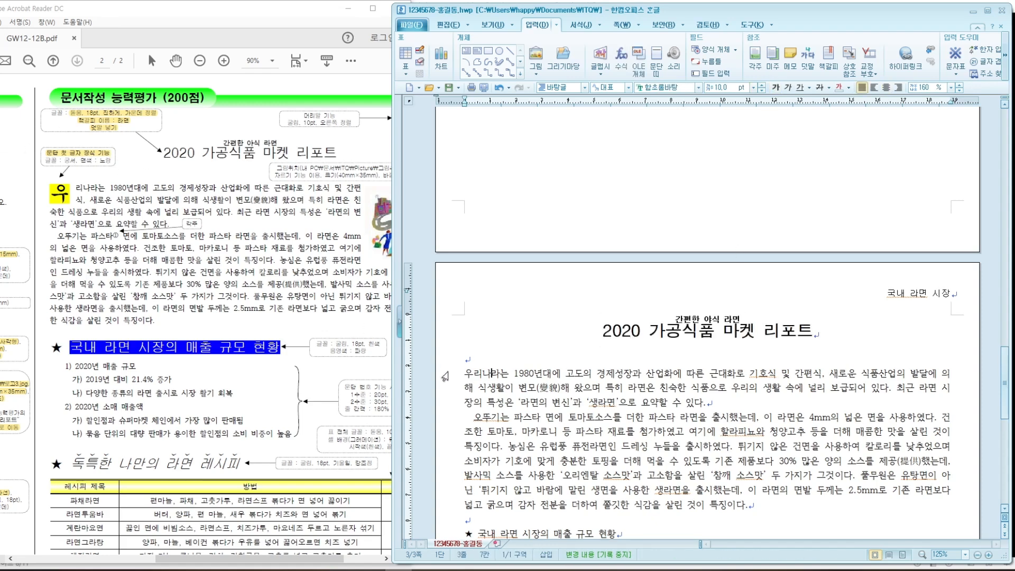
left_click_drag(466, 374, 475, 375)
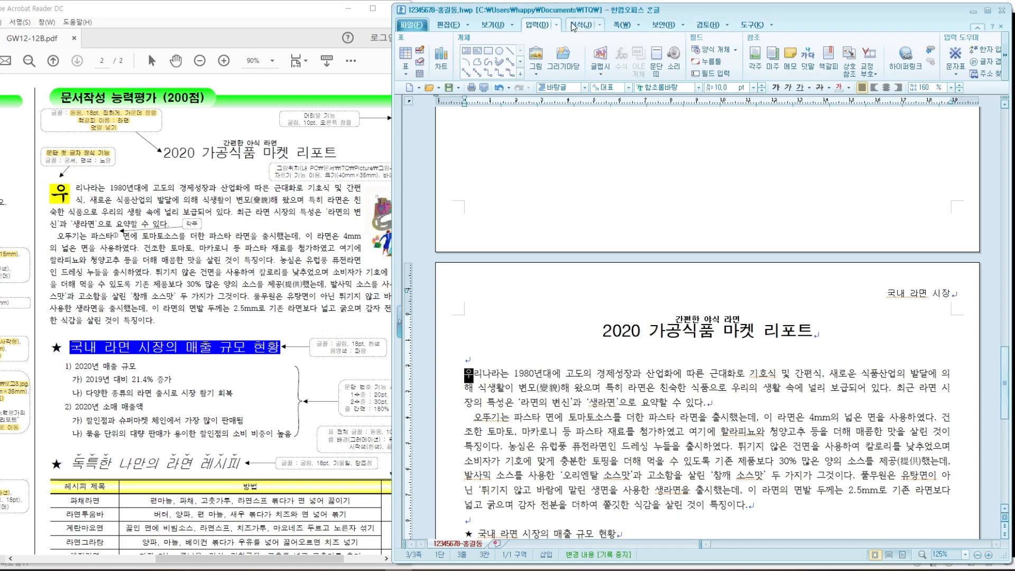
left_click(601, 25)
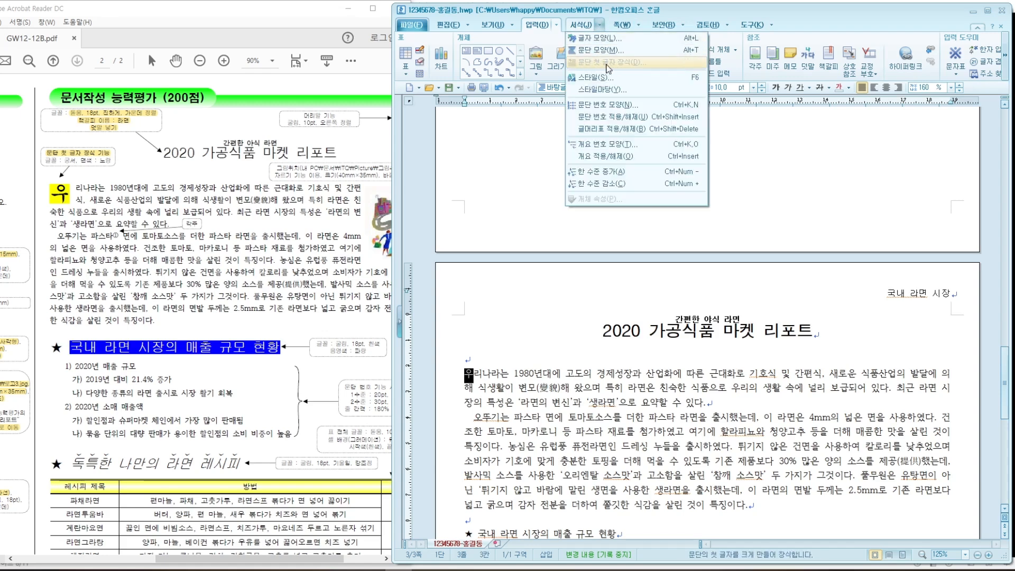
left_click(481, 373)
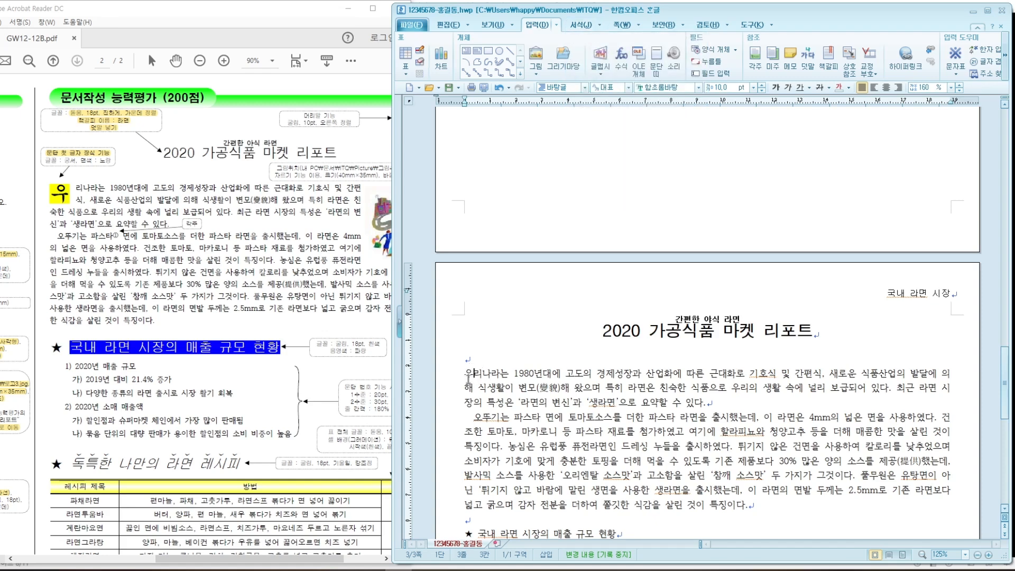
Step: Start a drop cap (문단 첫 글자 장식) for the first body paragraph with the two-line shape and the 궁서 font, highlighting that font requirement in the PDF
left_click(467, 378)
left_click(601, 27)
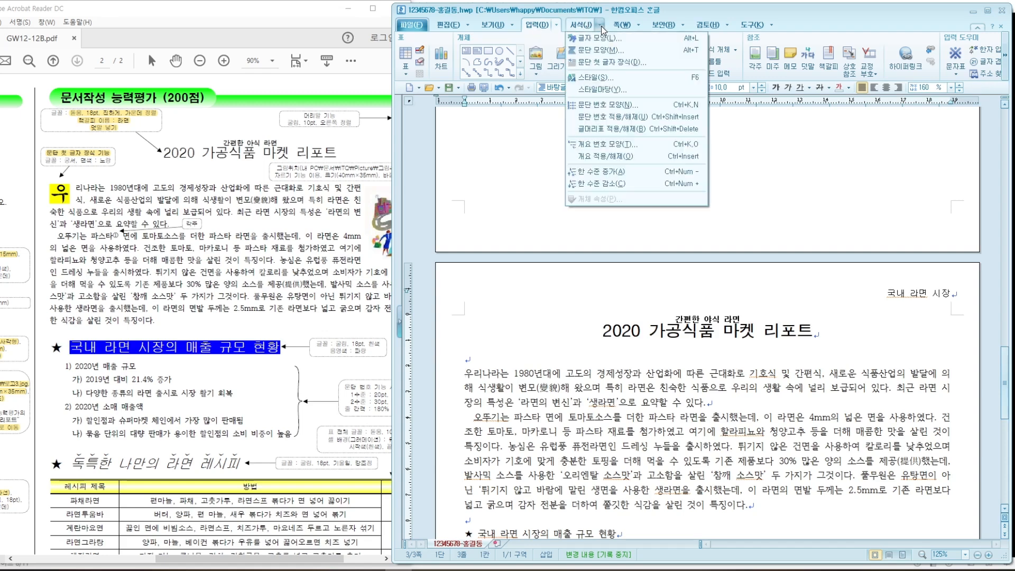
left_click(606, 64)
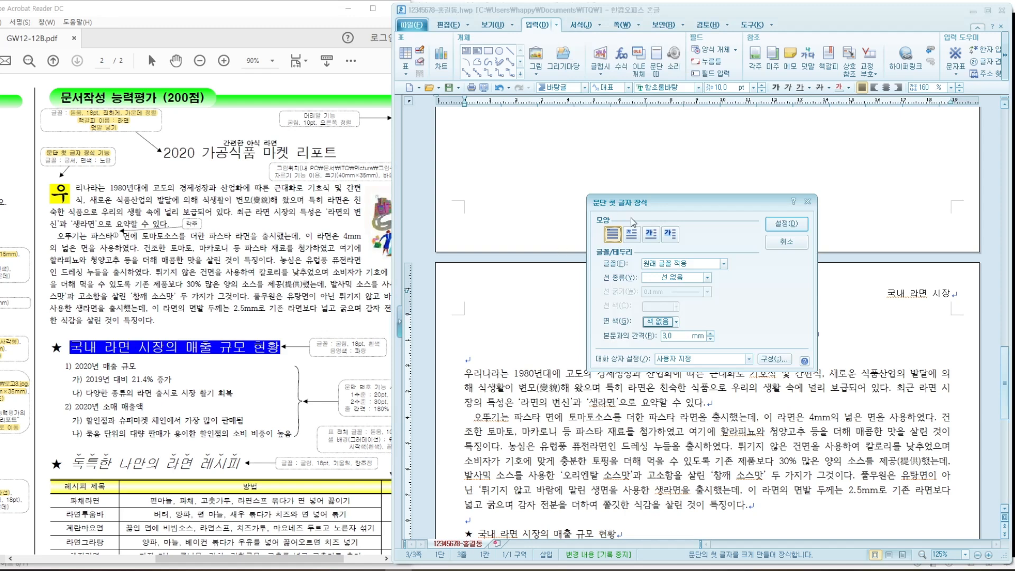
left_click_drag(660, 204, 547, 204)
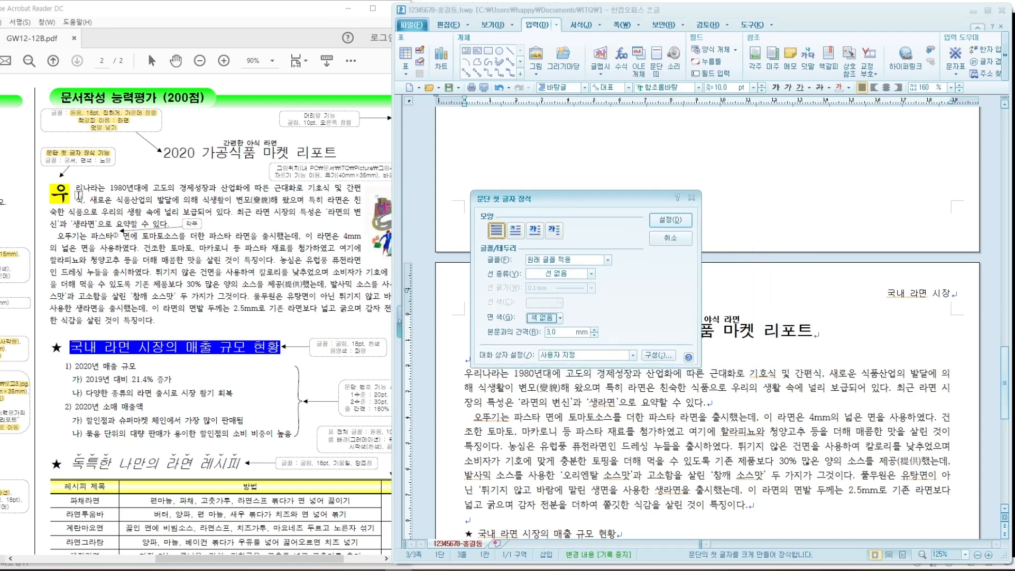
left_click(513, 233)
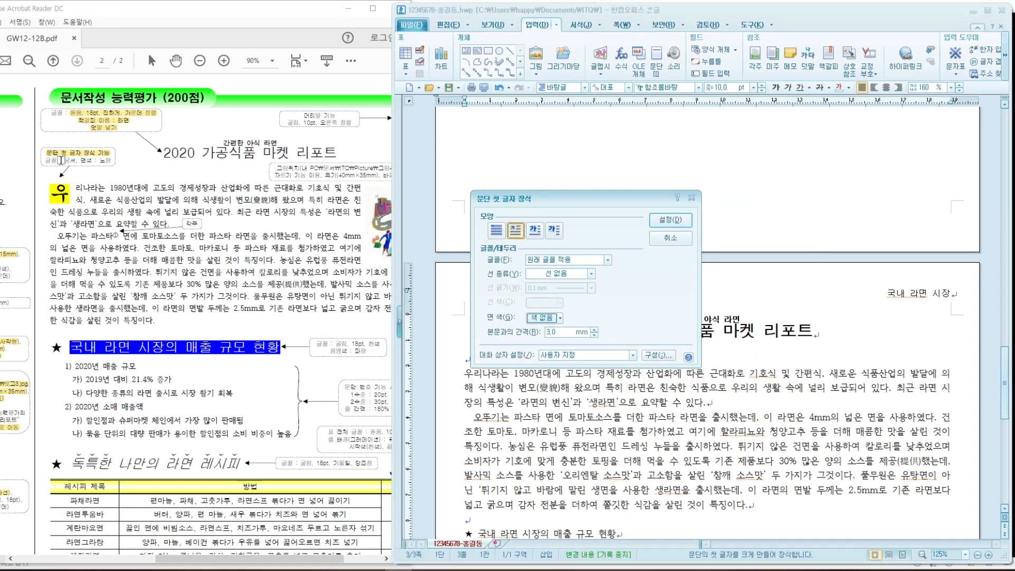
left_click_drag(62, 160, 114, 161)
left_click(540, 261)
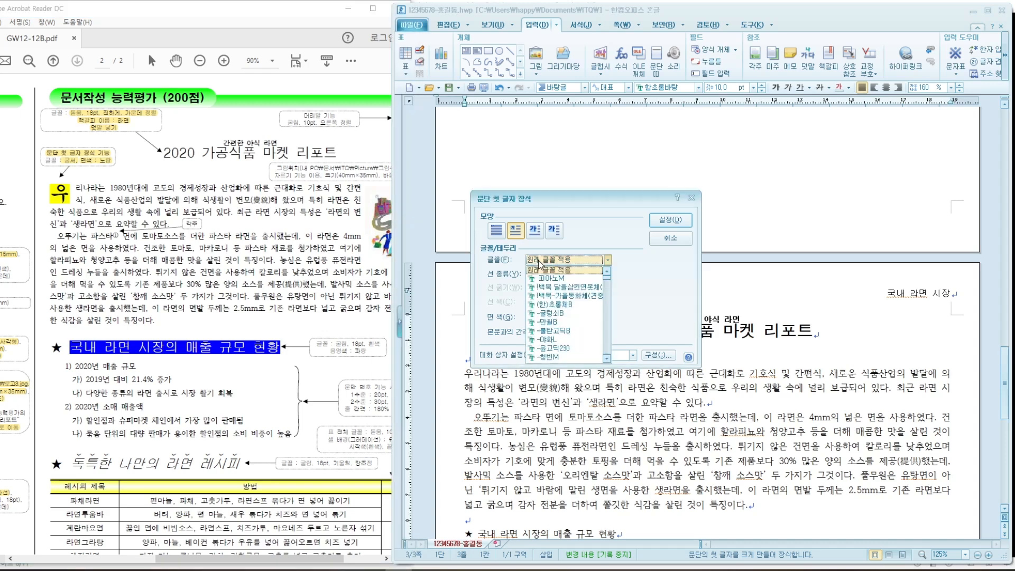
type("궁서")
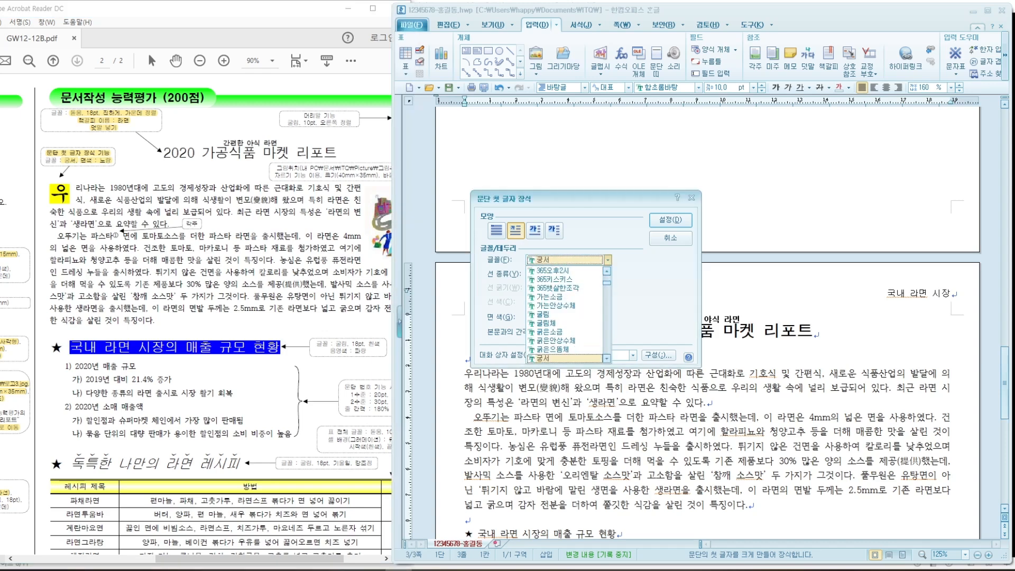
left_click(546, 359)
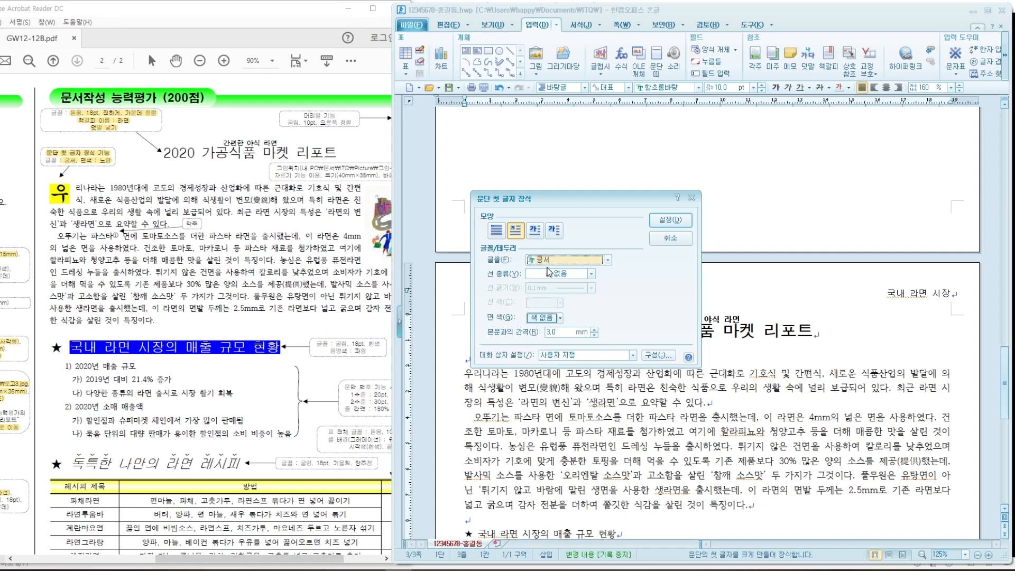
Step: Set the drop cap's fill colour (면 색) to yellow FFFF00 and apply the decoration to the paragraph
left_click(560, 318)
left_click(588, 332)
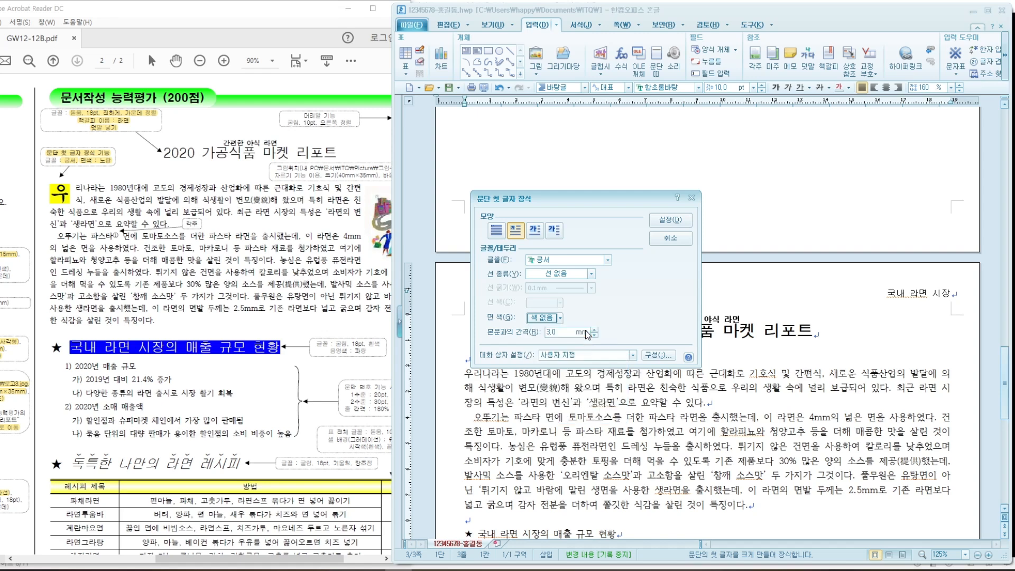
left_click(453, 220)
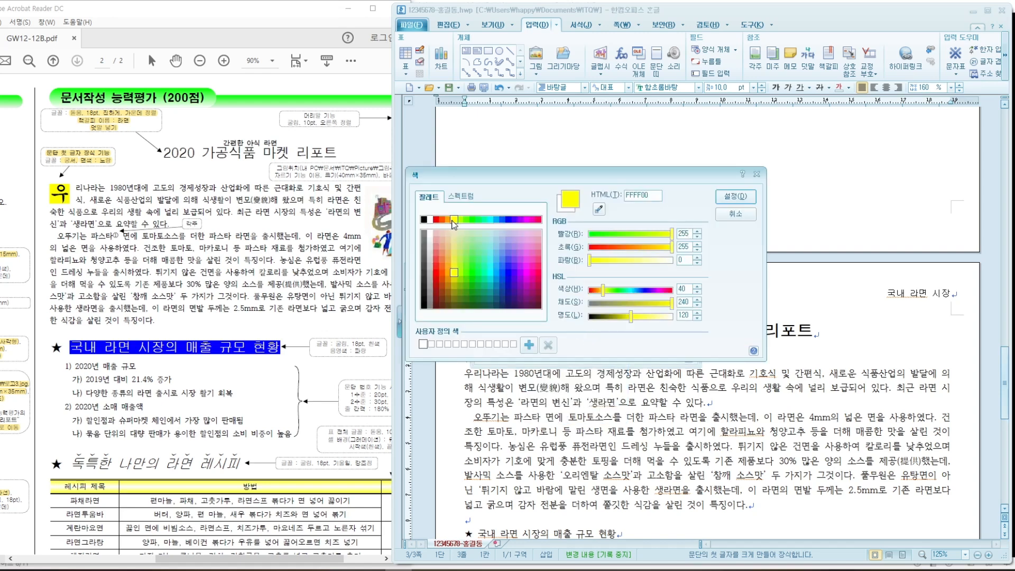
left_click(735, 196)
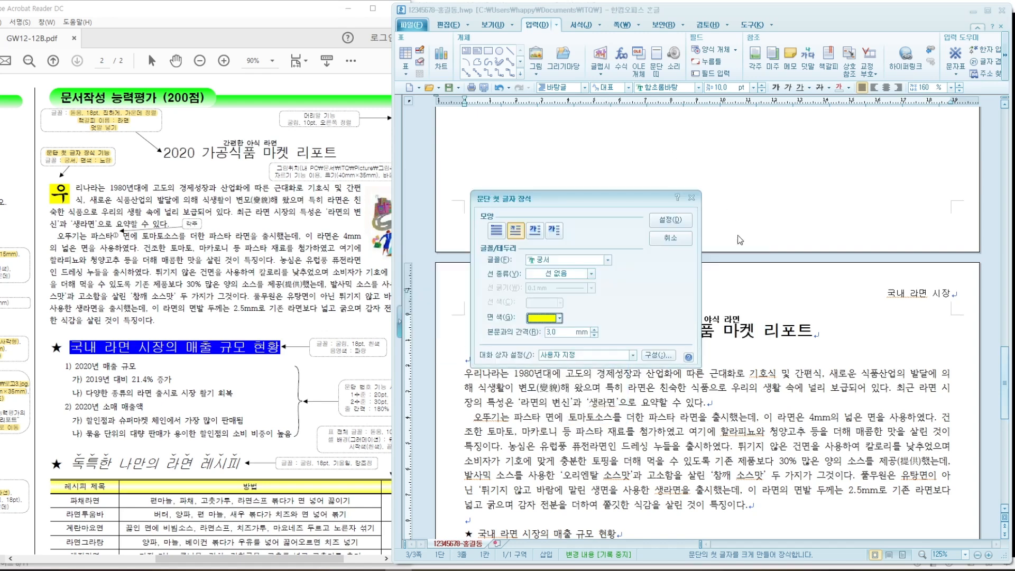
left_click(672, 220)
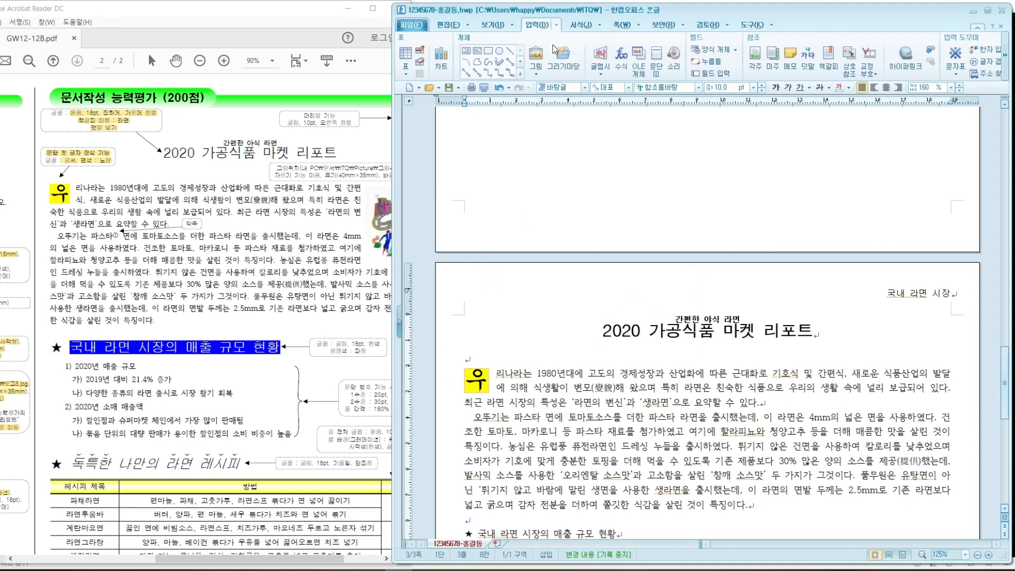
left_click(491, 27)
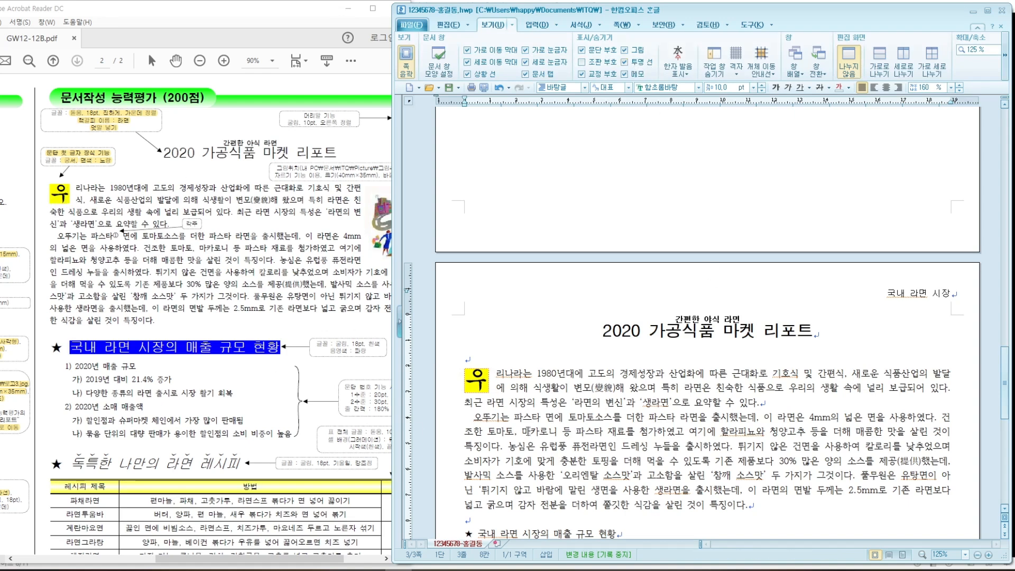
left_click(625, 62)
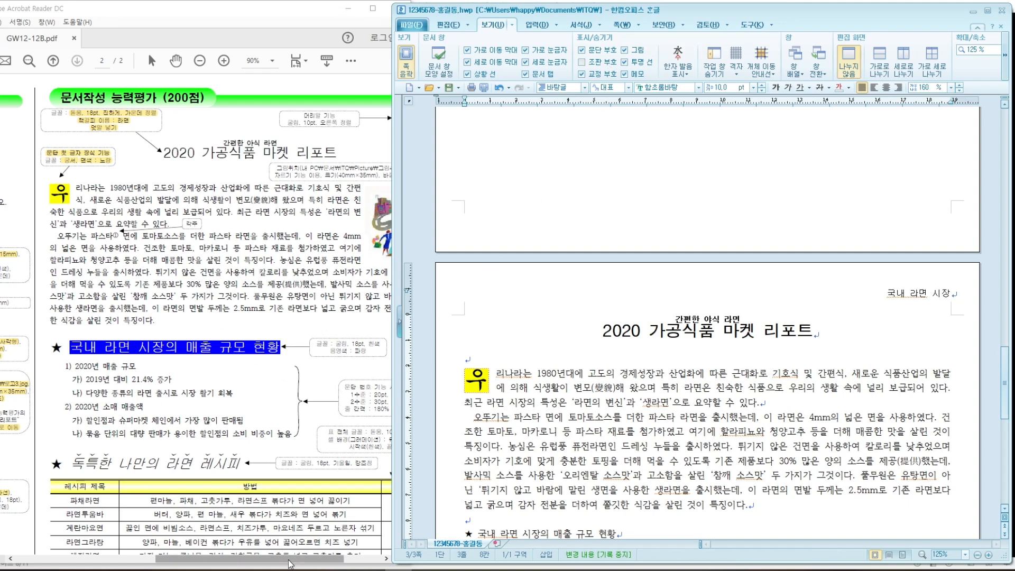
Step: Find the footnote (각주) marker in the exam PDF and insert a footnote after "파스타" in the second body paragraph in Hangul
left_click_drag(288, 559, 300, 560)
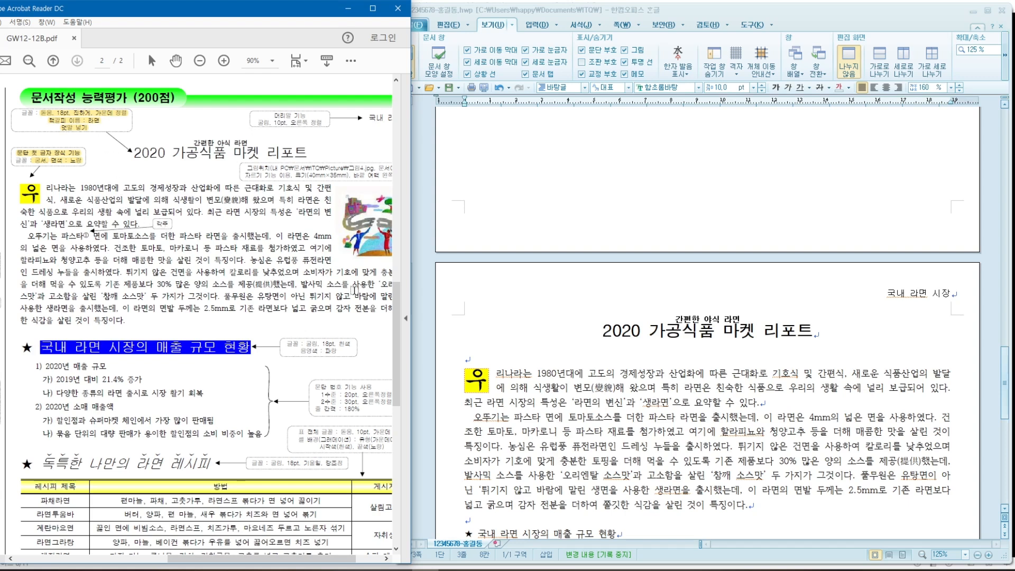
left_click_drag(398, 325, 399, 440)
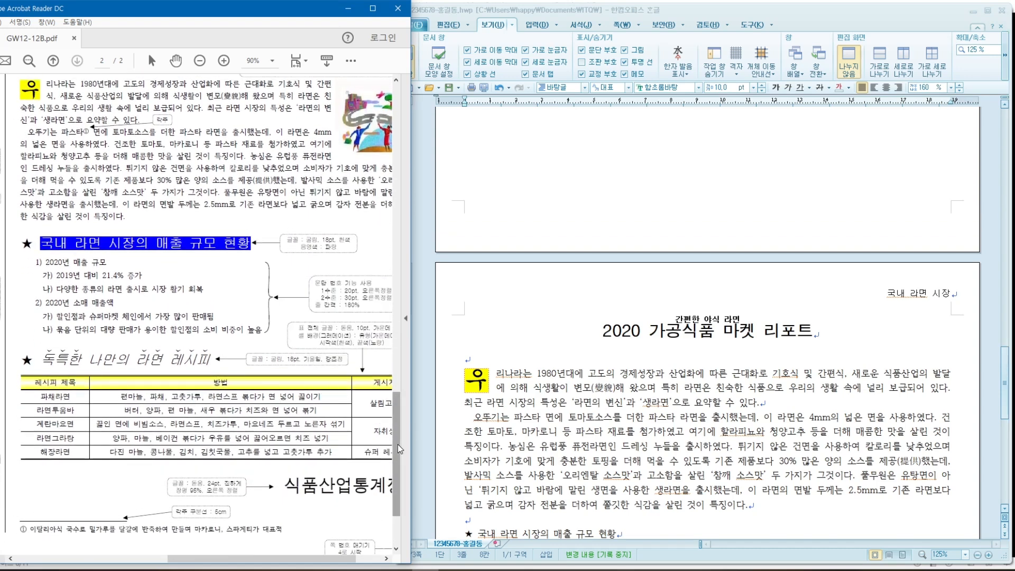
left_click_drag(398, 444, 398, 408)
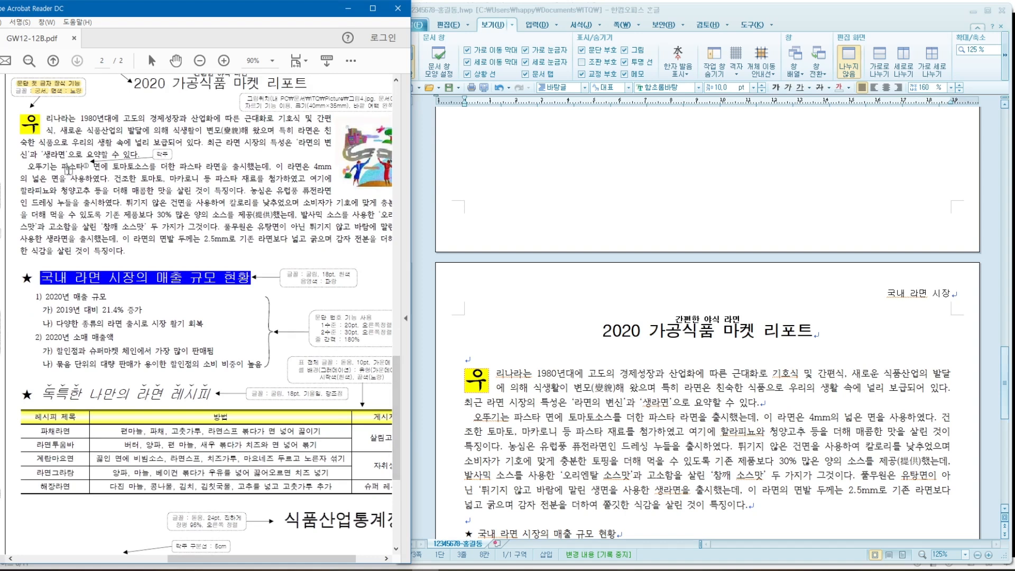
left_click(538, 418)
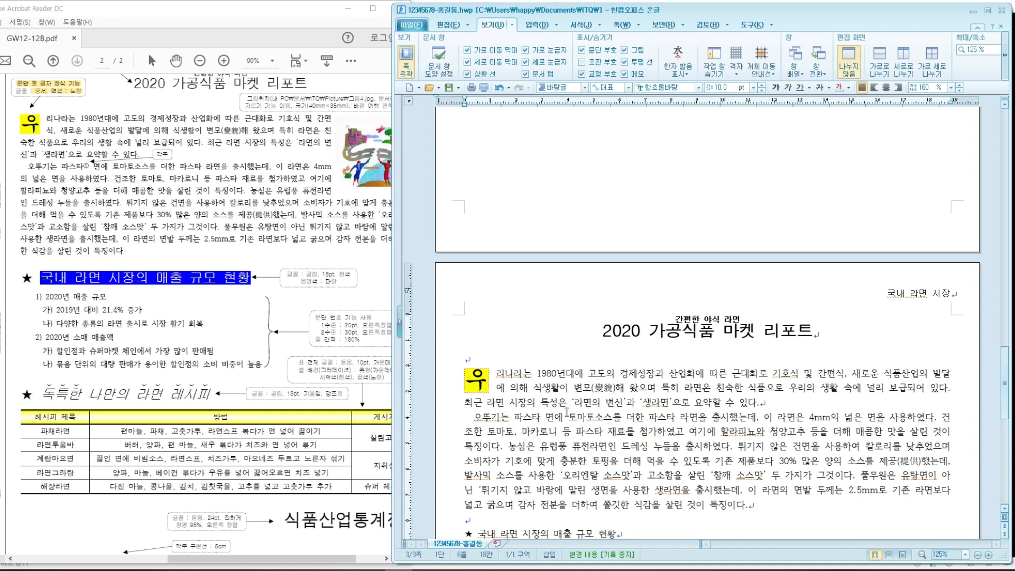
left_click(537, 25)
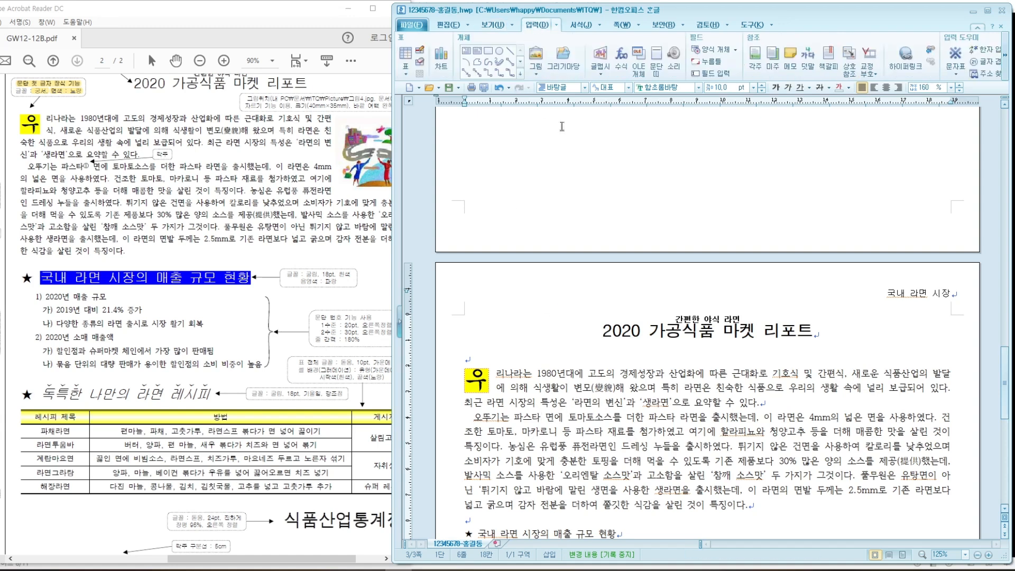
left_click(756, 58)
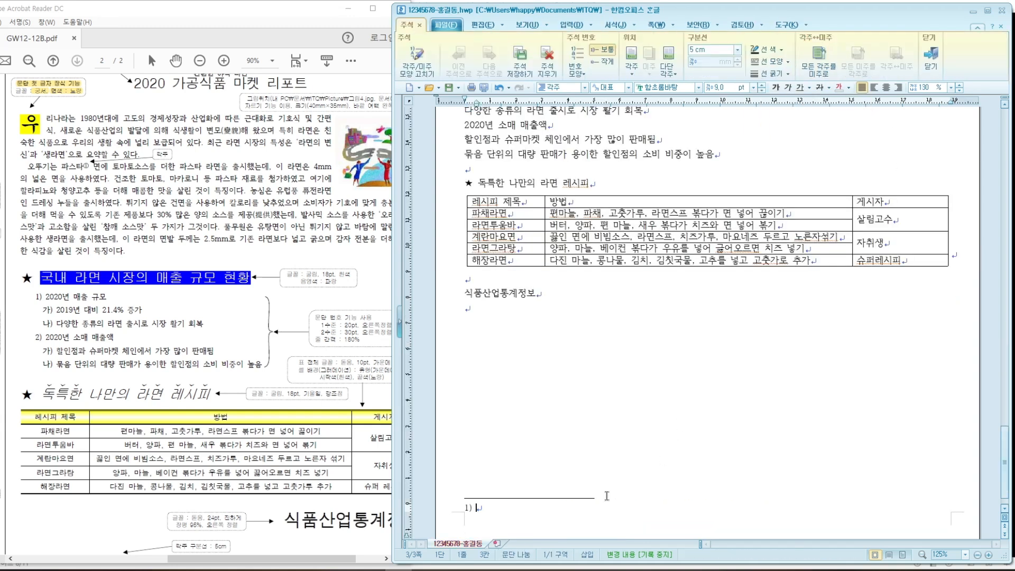
Step: Fill in the footnote following the PDF with "이탈리아식 국수로 밀가루를 달걀에 반죽하여 만들며 마카로니, 스파케티가 대표적"
left_click(313, 22)
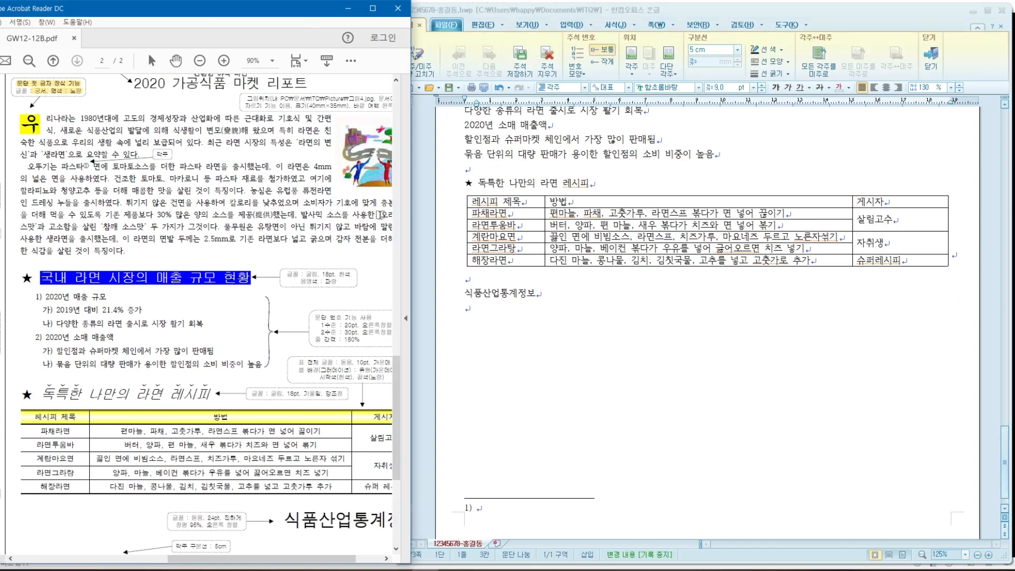
scroll(398, 392, "down", 2)
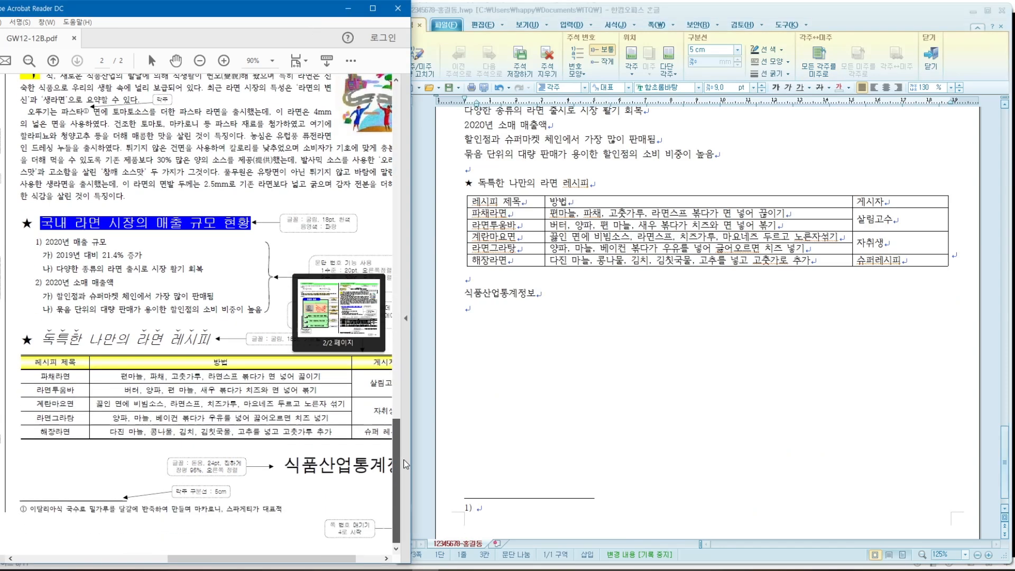
left_click(509, 508)
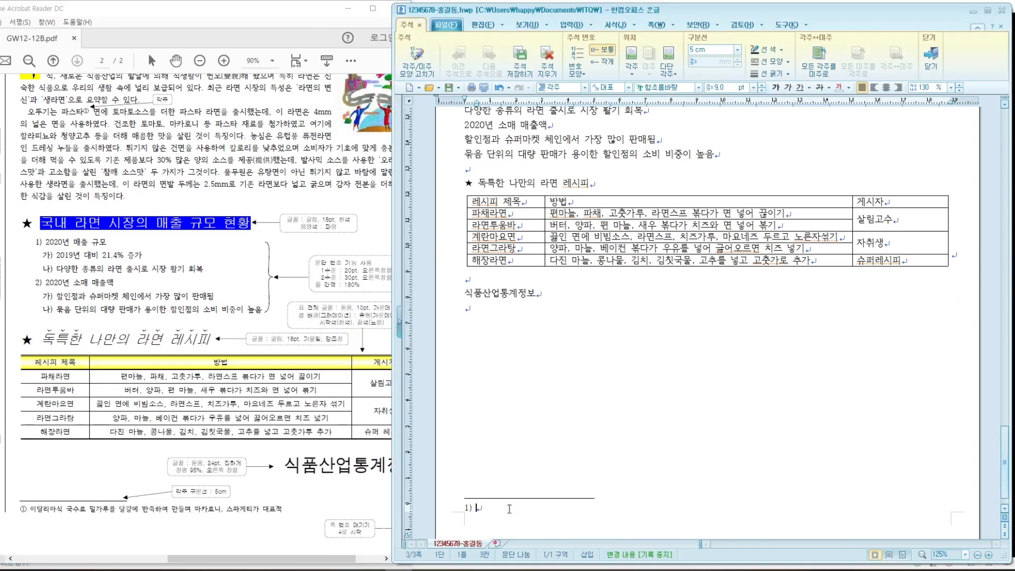
type("일탈리아식 ")
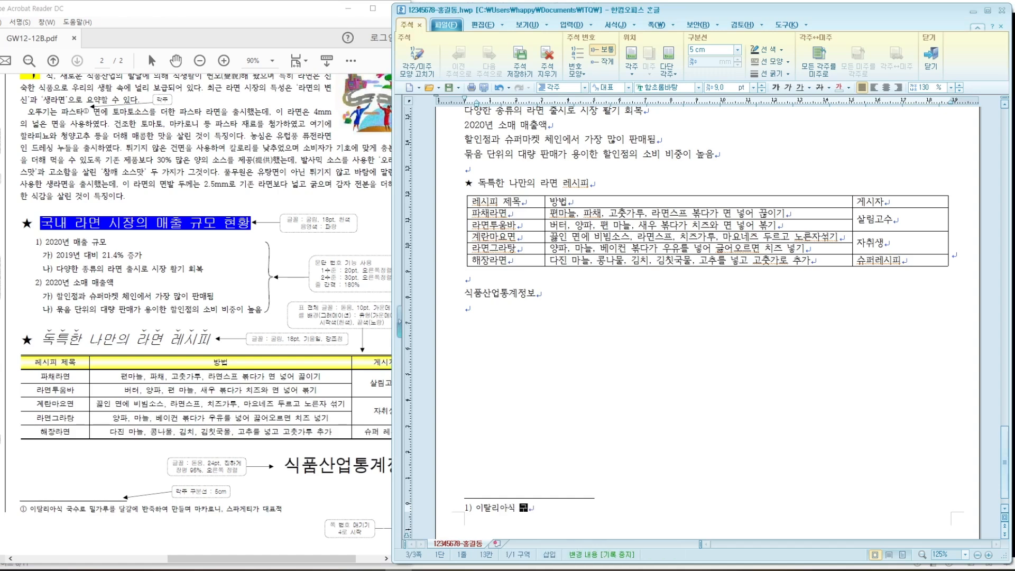
type("수로 밀가루를 다")
type("걀에 바")
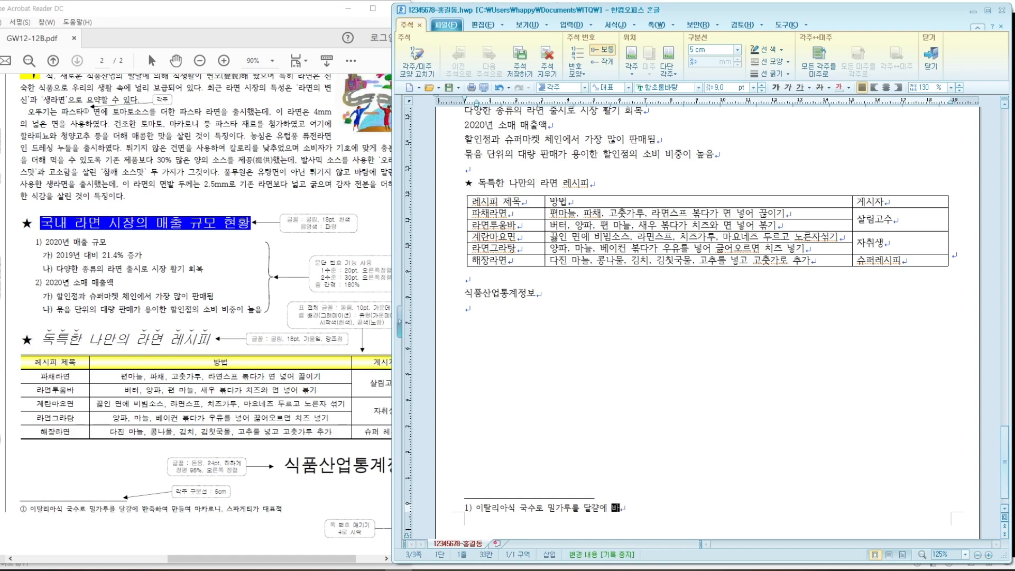
type("죽하여 만들며 마카로니")
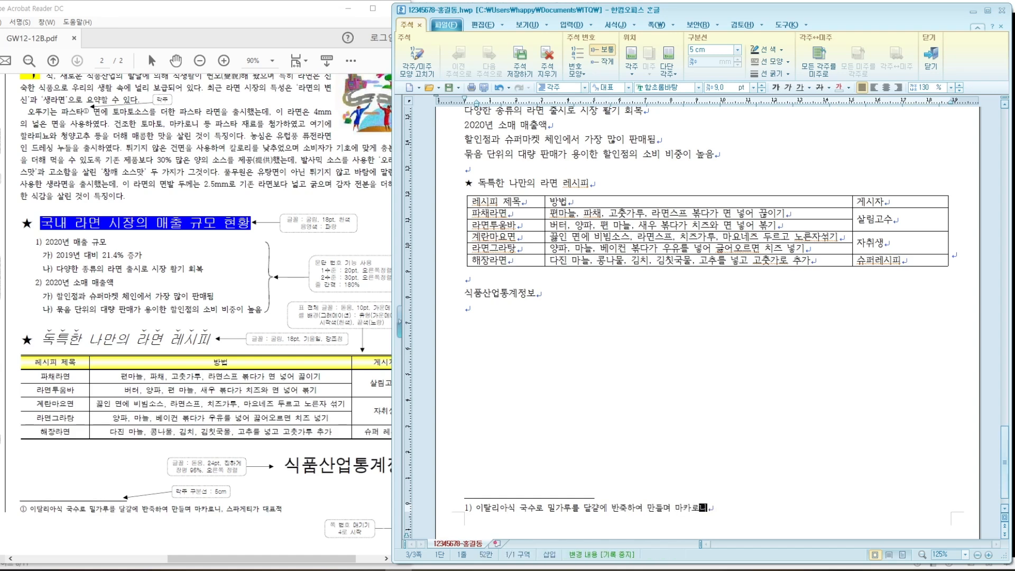
type(", ㅅ")
key("BackSpace")
key("BackSpace")
type("슾ㅏ케티가 대")
type("표적")
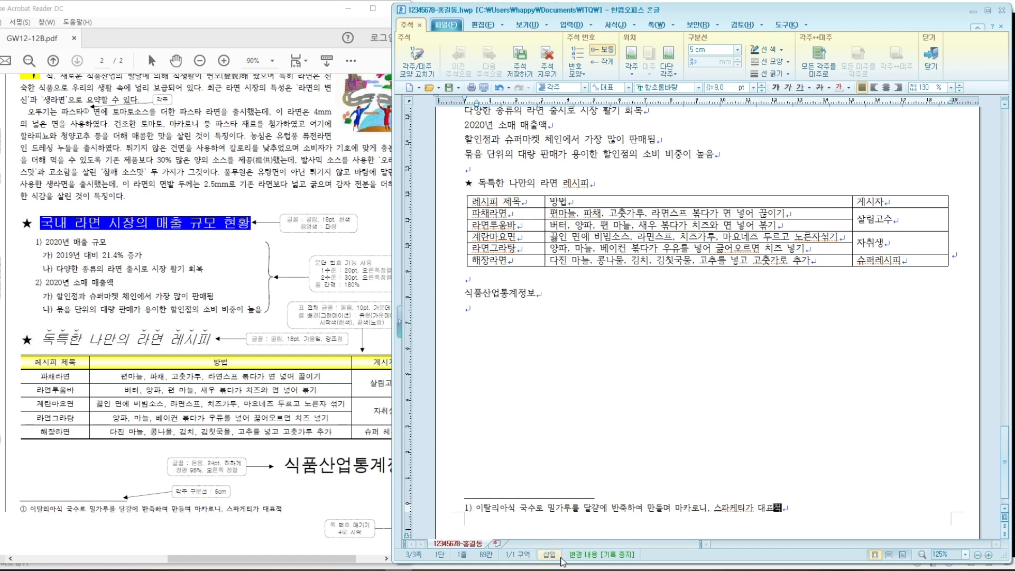
Step: Correct the misspelled word "스파케티가" in the footnote to "스파게티가"
left_click(739, 508)
key("BackSpace")
type("ㄱ")
left_click(791, 509)
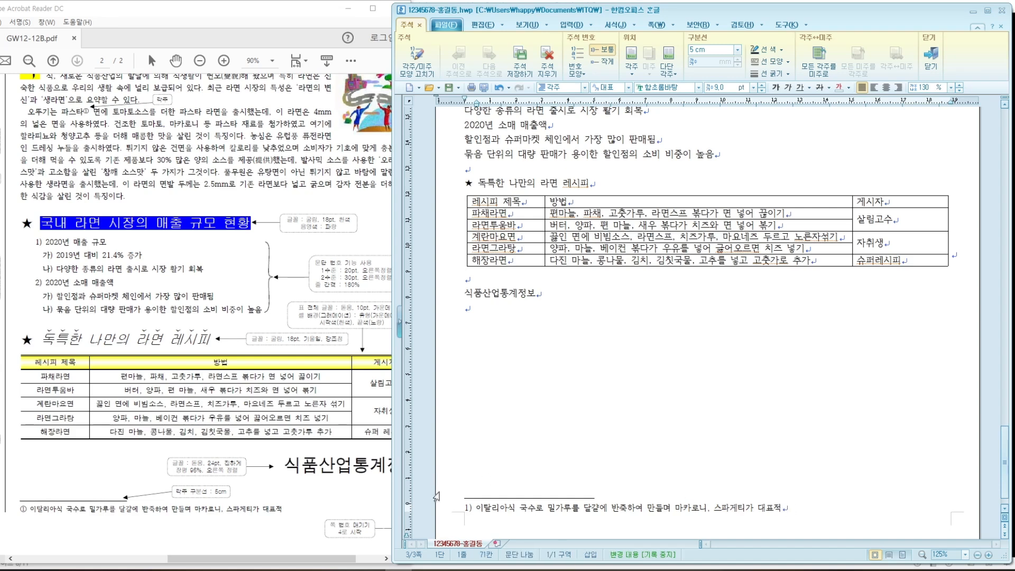
Step: Set the footnote's number format (번호 모양) to ①,②,③ in the footnote shape settings
left_click(477, 507)
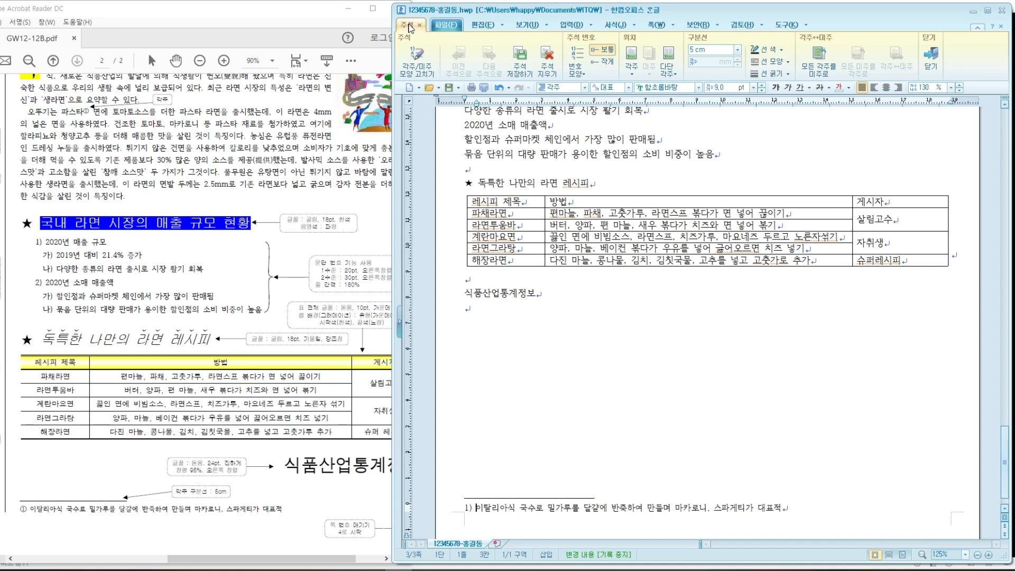
left_click(424, 73)
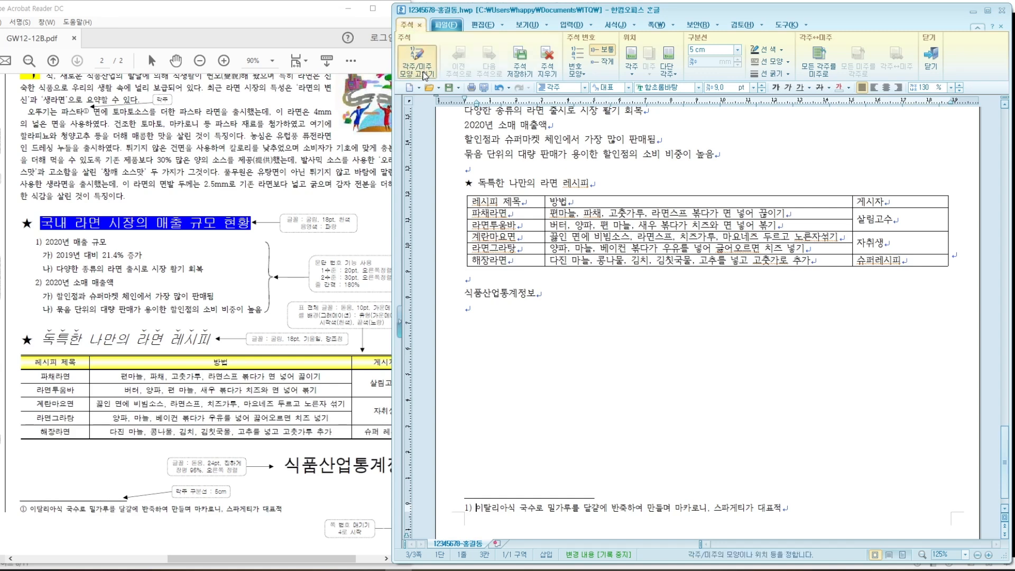
left_click_drag(633, 143, 601, 122)
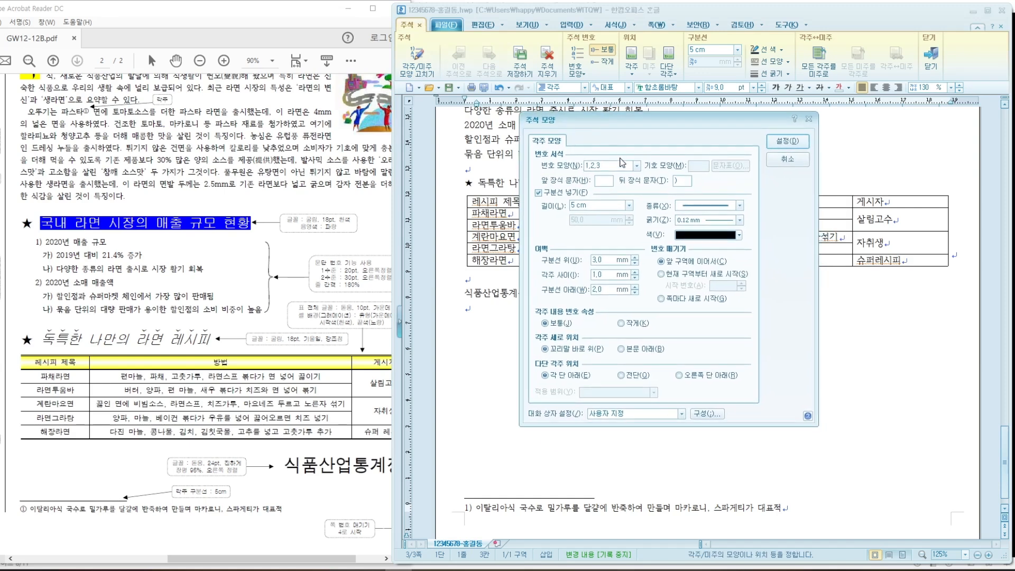
left_click(636, 166)
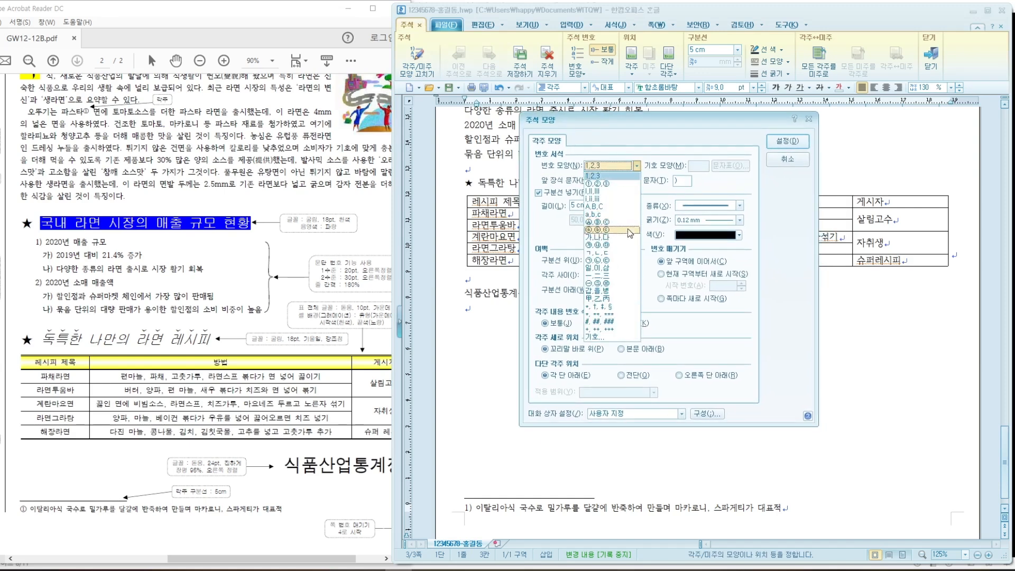
left_click(607, 185)
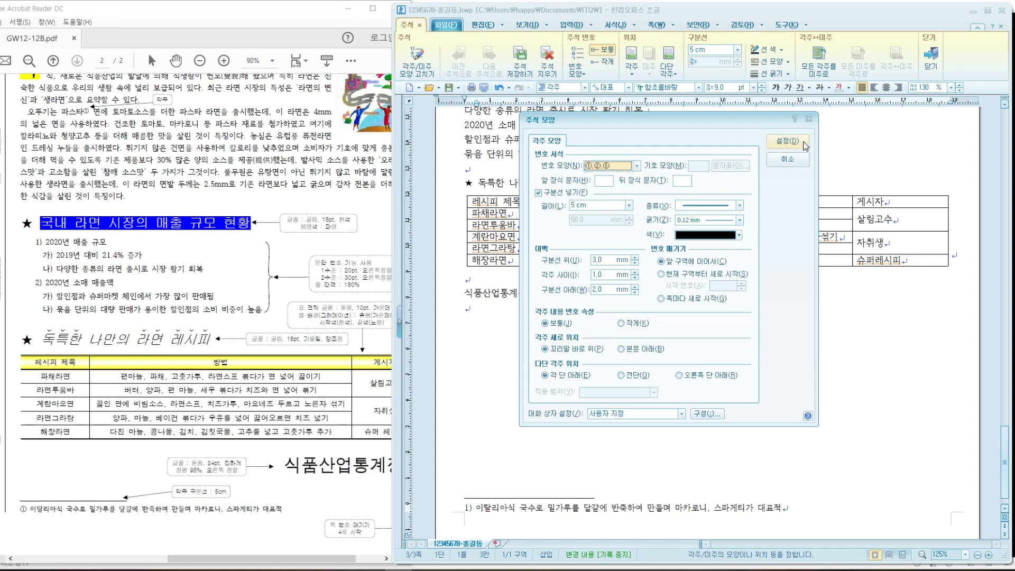
left_click_drag(731, 122, 727, 110)
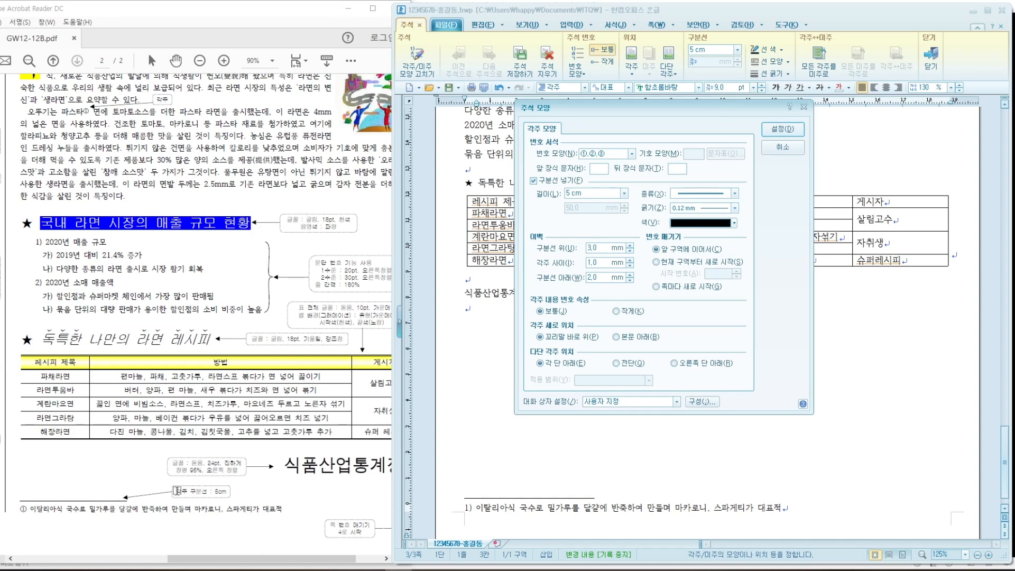
Step: Highlight the footnote separator instruction in the PDF, apply a 5 cm separator length in Hangul and return to the body text
left_click_drag(176, 491, 228, 491)
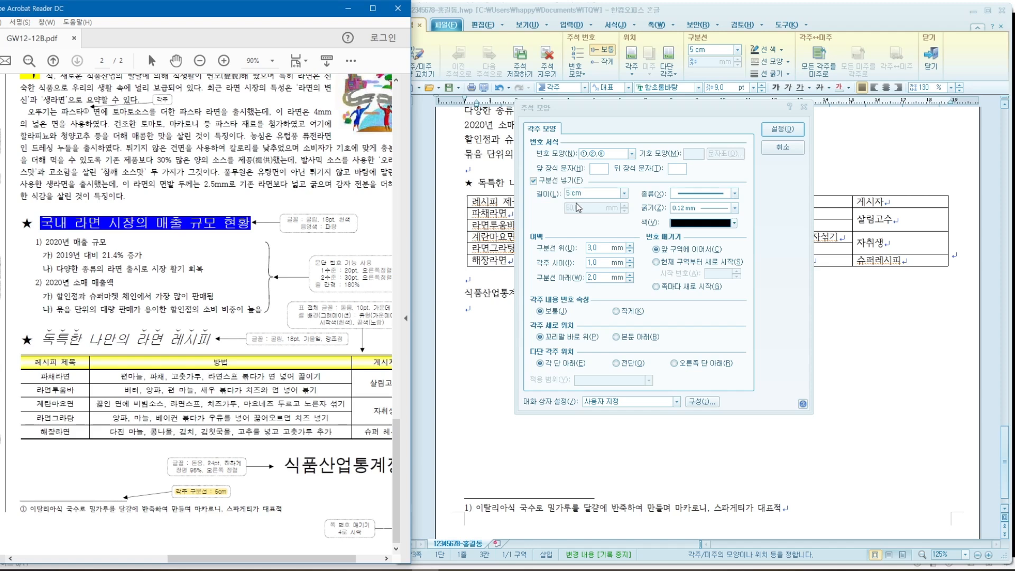
left_click(631, 199)
left_click(624, 194)
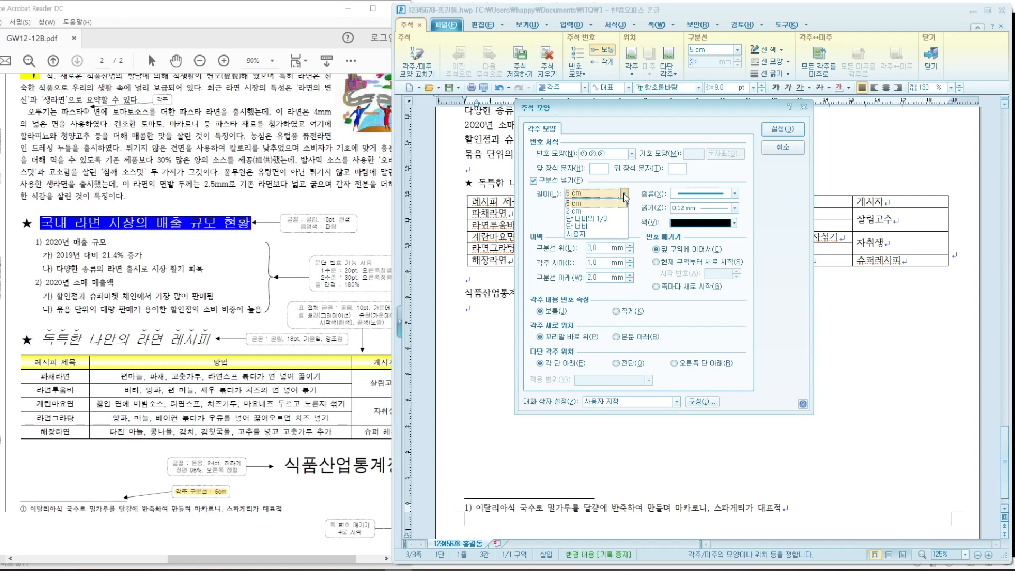
left_click(587, 204)
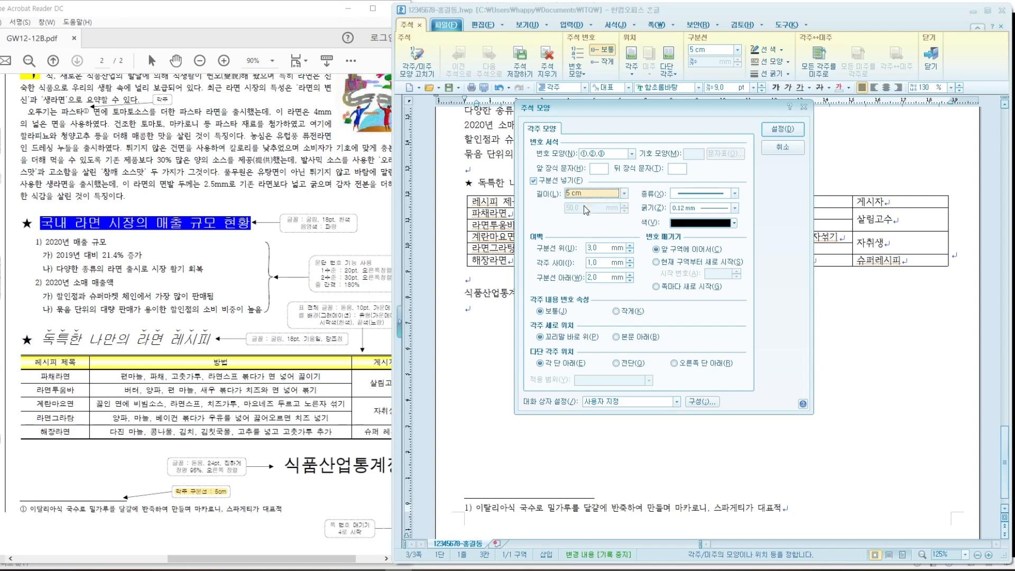
left_click(783, 129)
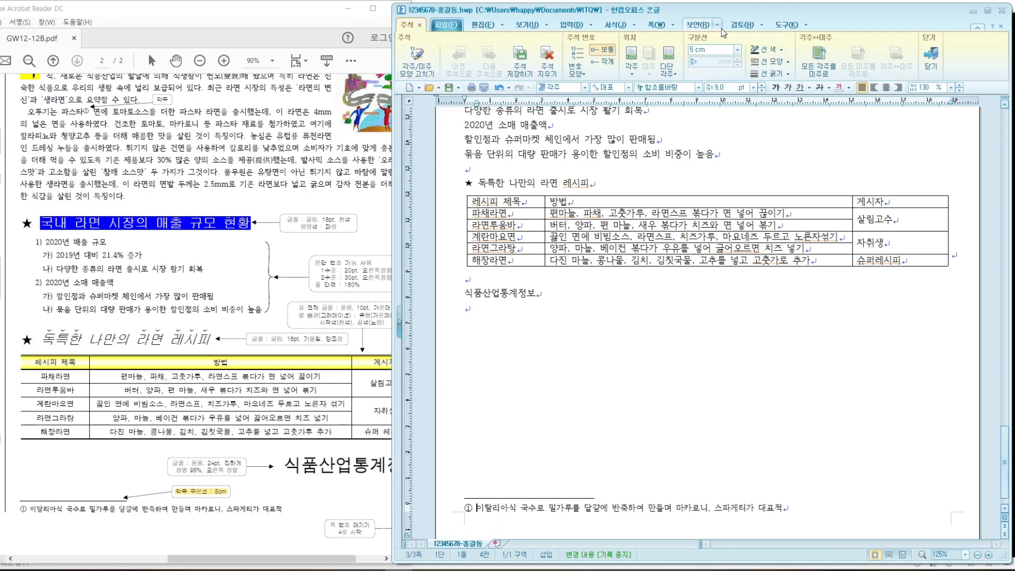
left_click(693, 49)
type("5")
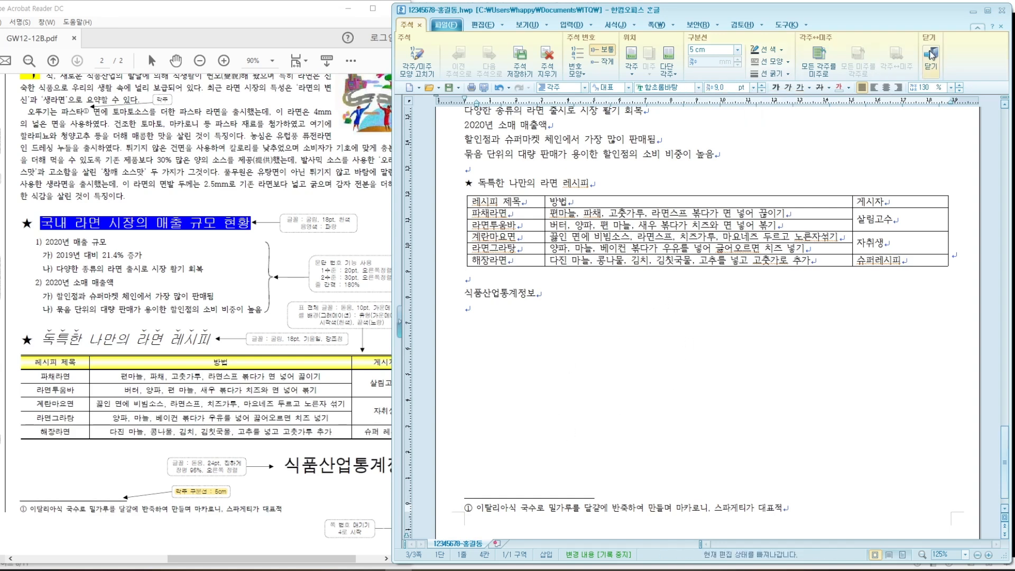
left_click(785, 156)
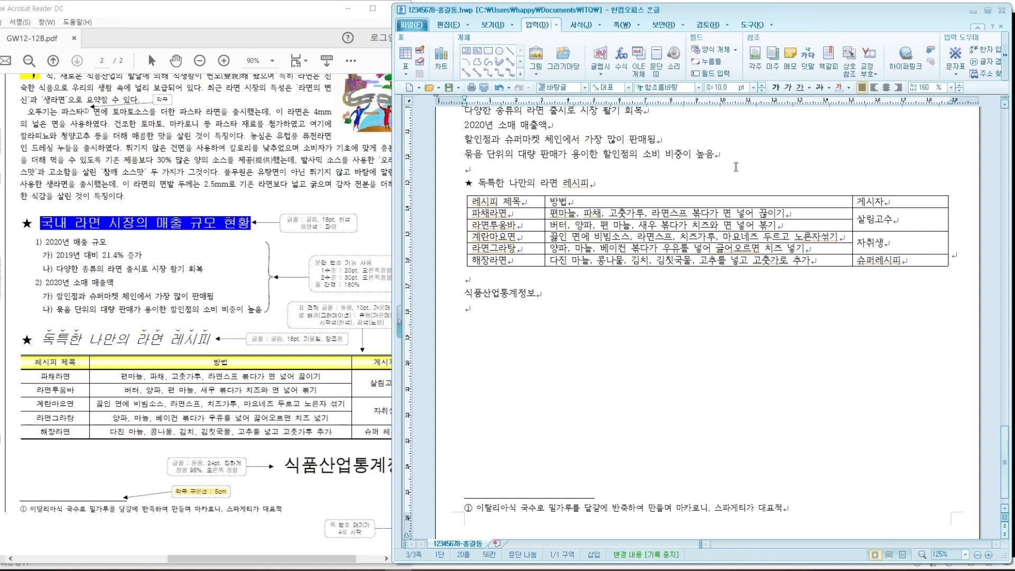
Step: Find the picture instruction beside the image in the PDF and highlight its file path and "문서에 포함" requirement
left_click_drag(1005, 479, 1003, 417)
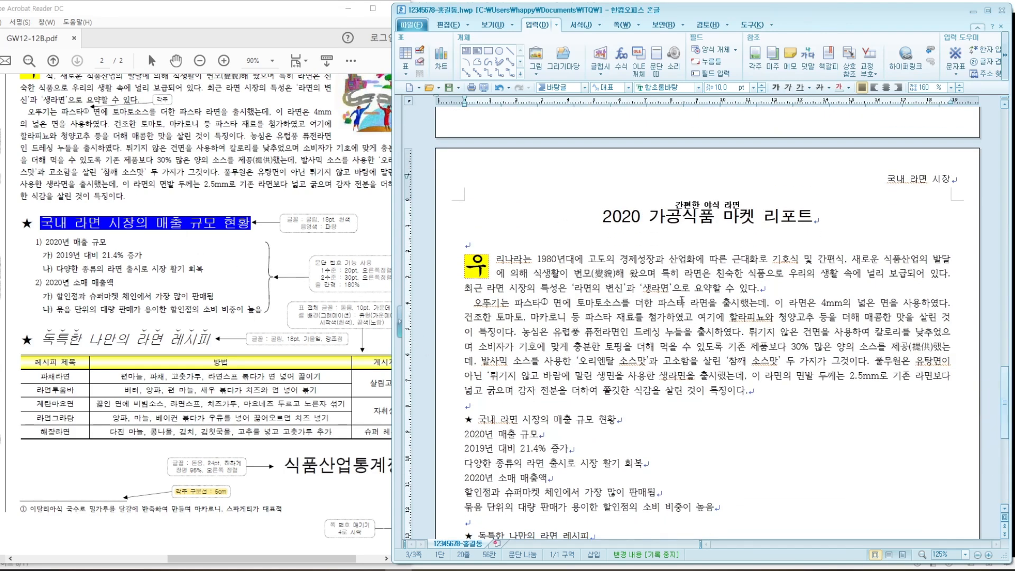
left_click_drag(294, 559, 313, 563)
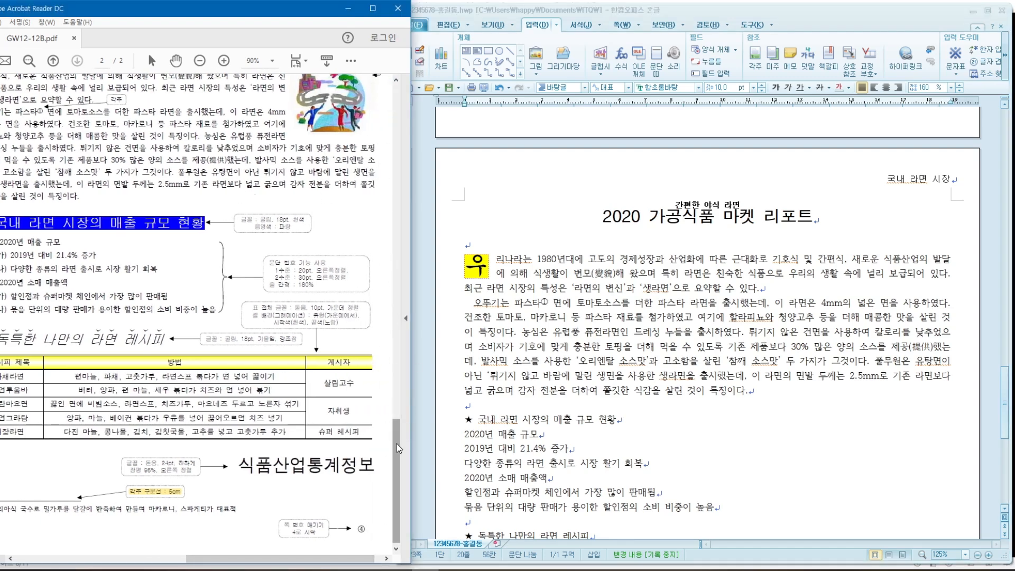
left_click_drag(397, 443, 414, 346)
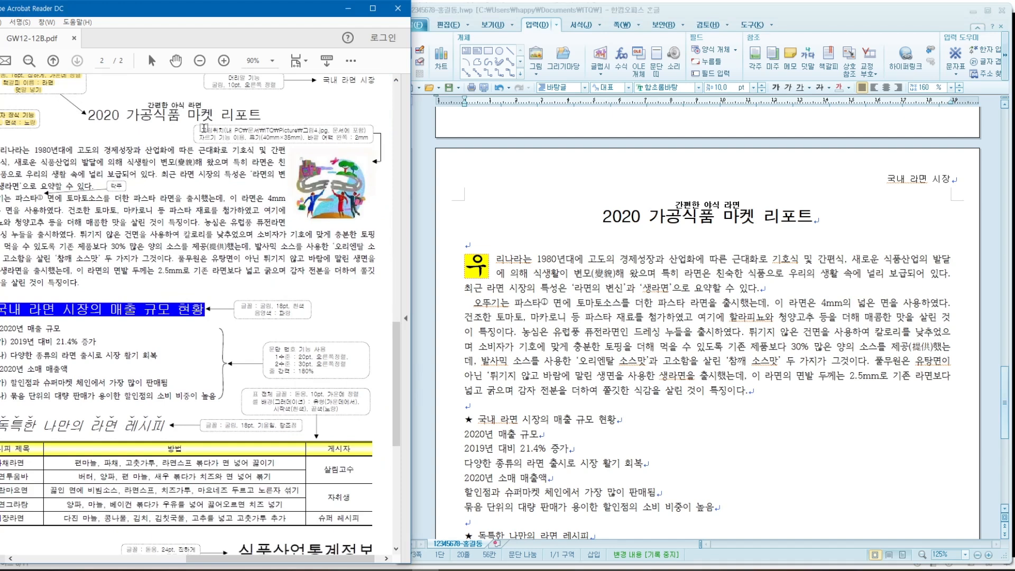
left_click_drag(252, 127, 364, 130)
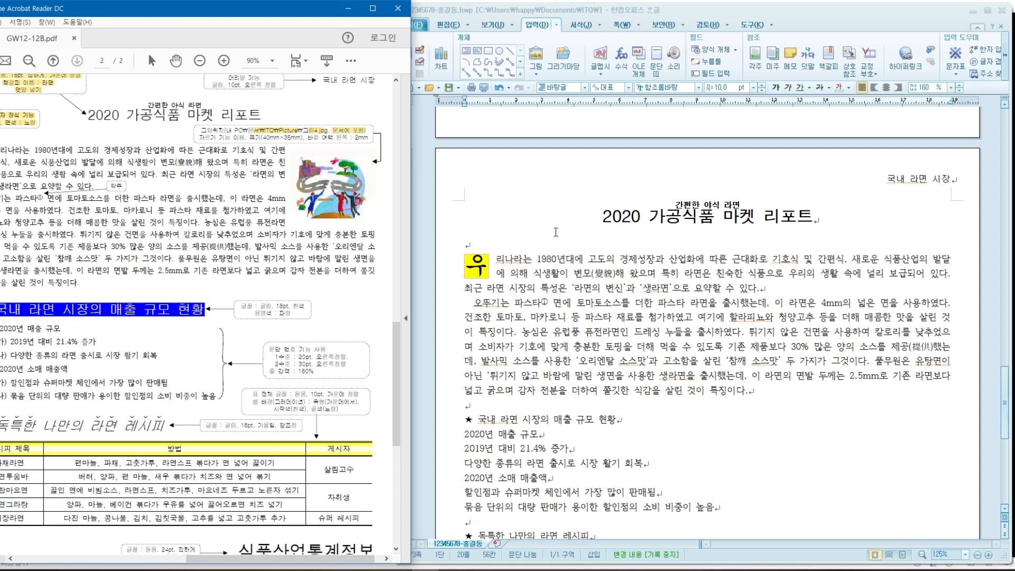
Step: Start inserting a picture in the second body paragraph in Hangul and browse to the 문서\ITQ\Picture folder
left_click(574, 315)
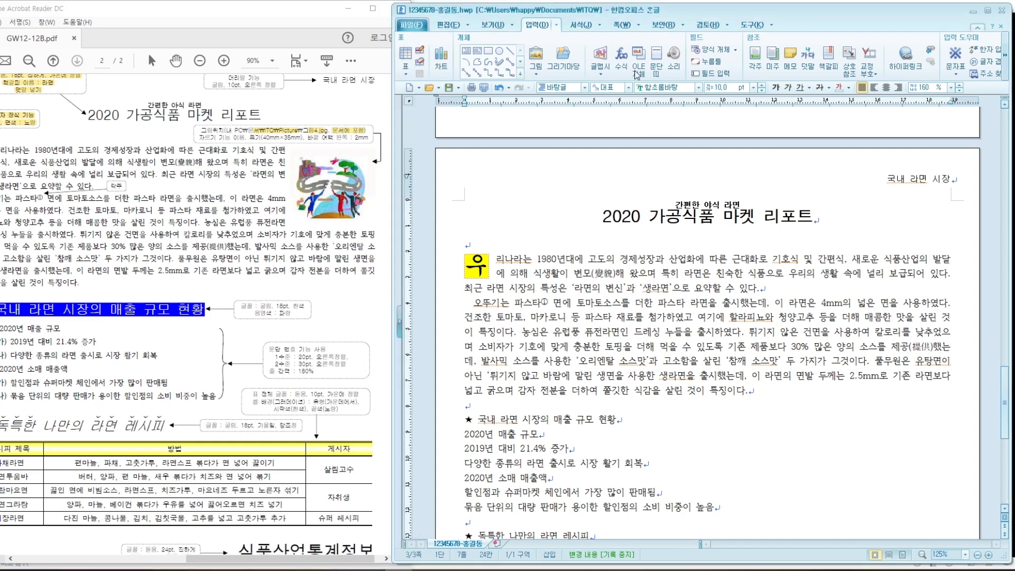
left_click(537, 55)
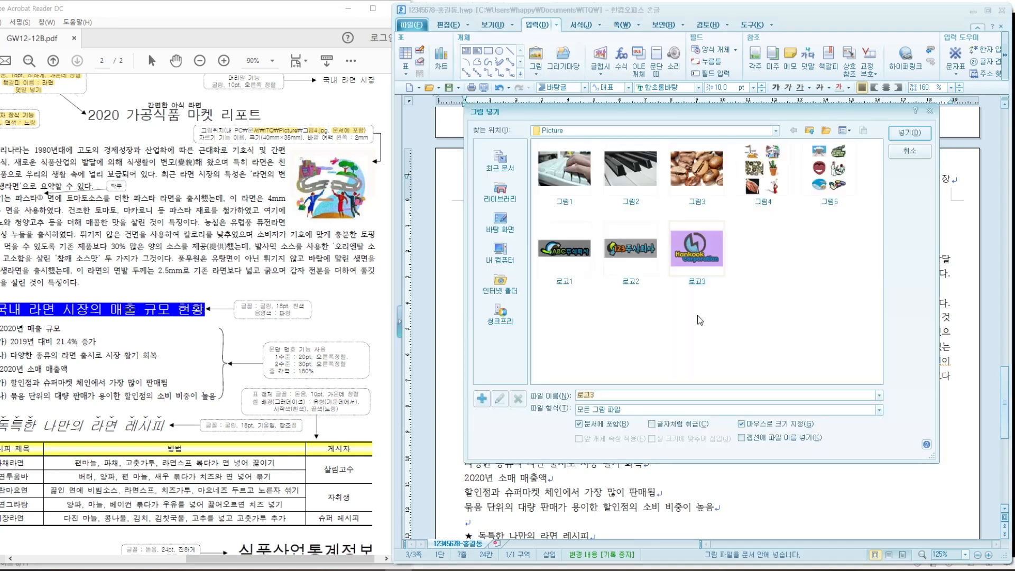
left_click_drag(671, 113, 668, 111)
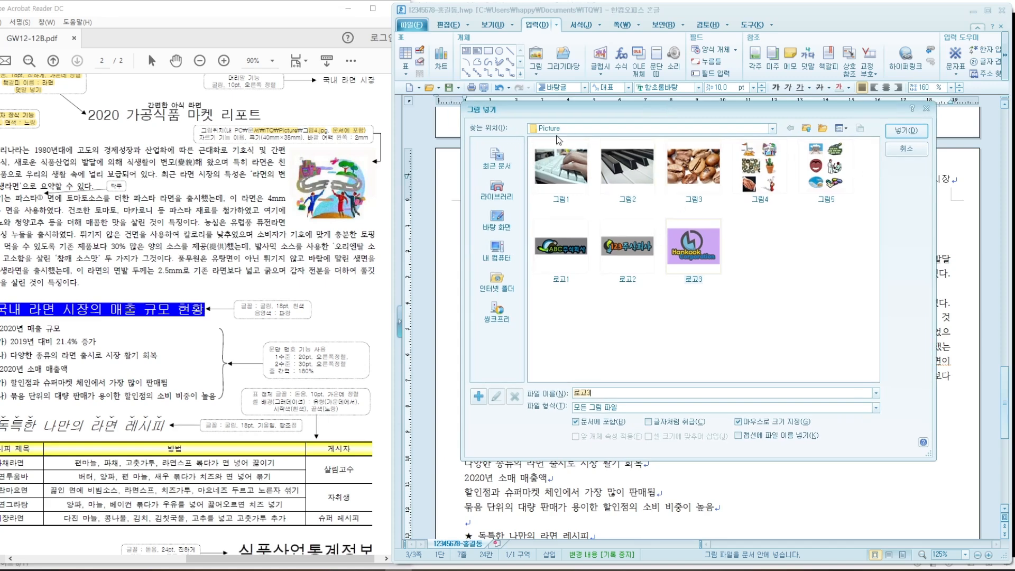
left_click(502, 198)
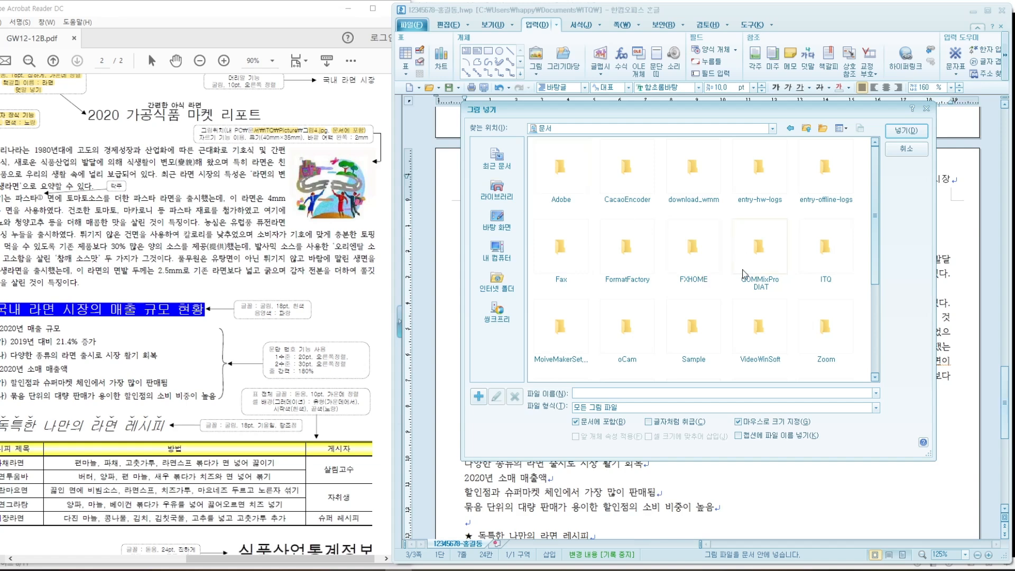
double_click(842, 260)
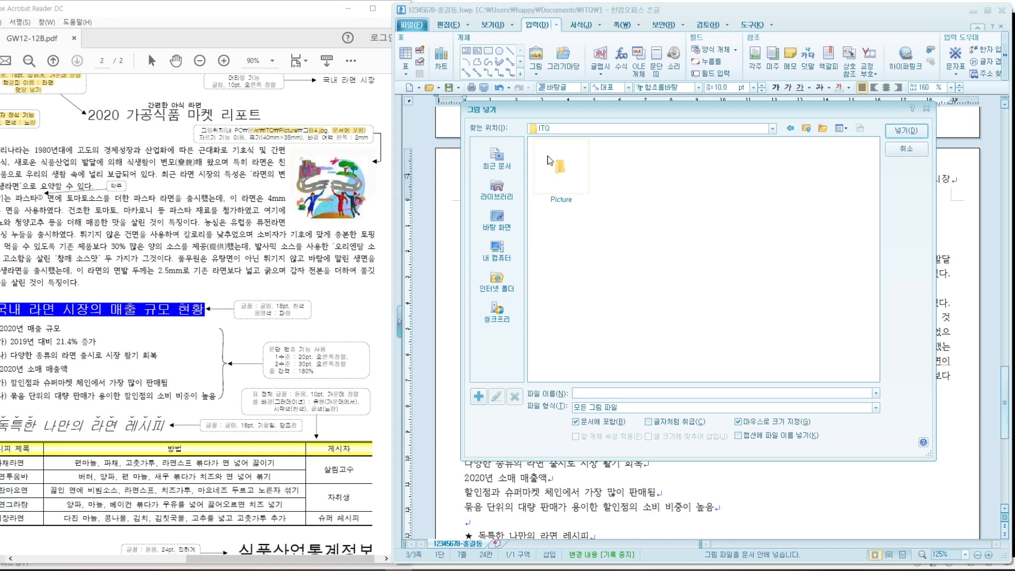
double_click(558, 167)
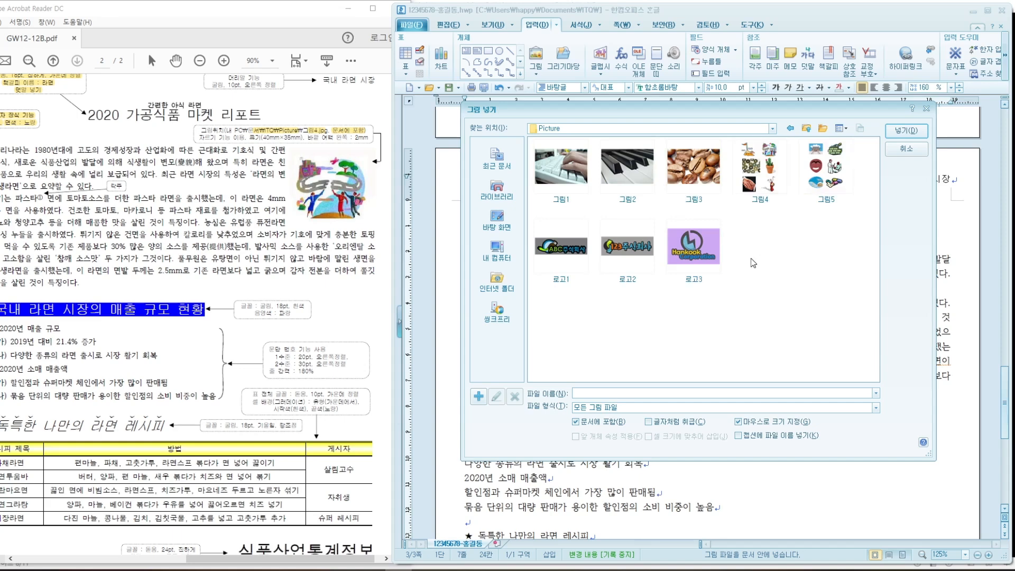
Step: Switch the picture file list to the 자세히 view and back to the 작은 그림 view
left_click(846, 128)
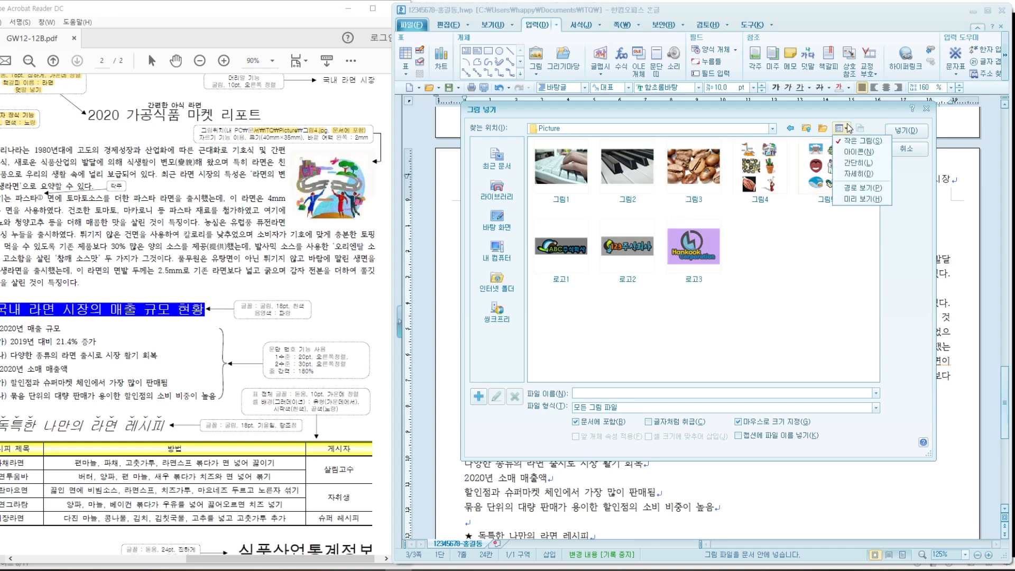
left_click(857, 173)
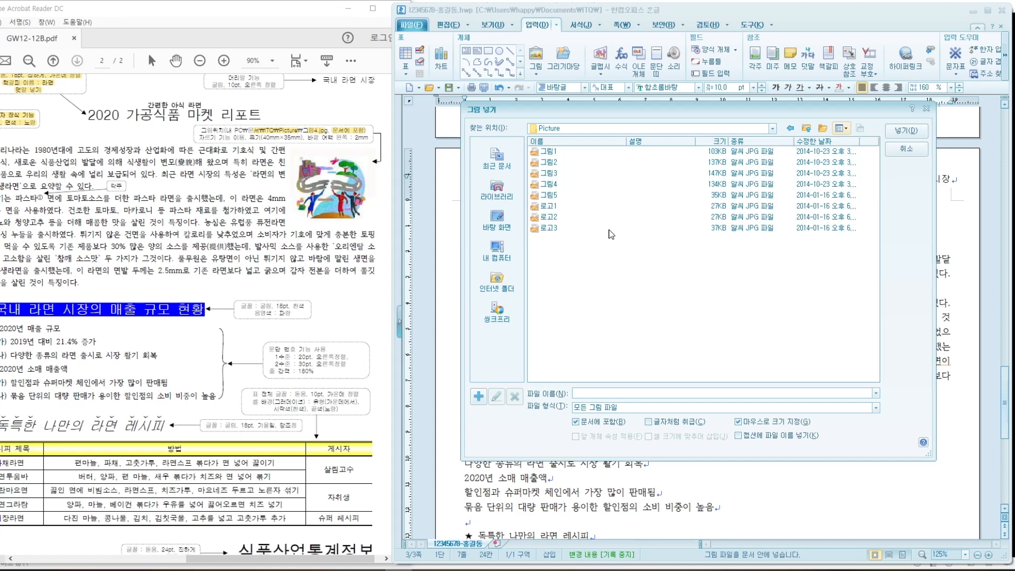
left_click(845, 129)
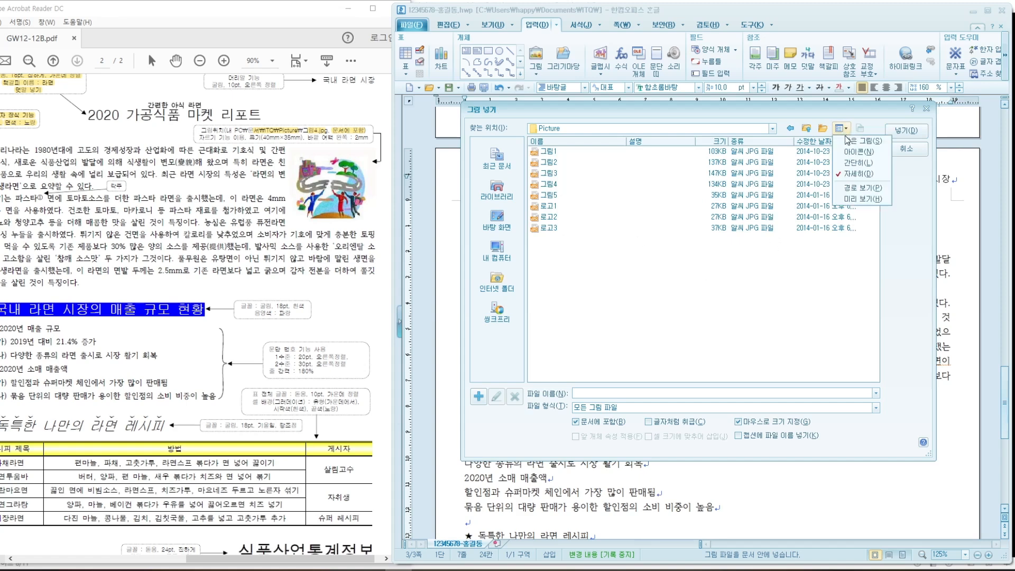
left_click(851, 141)
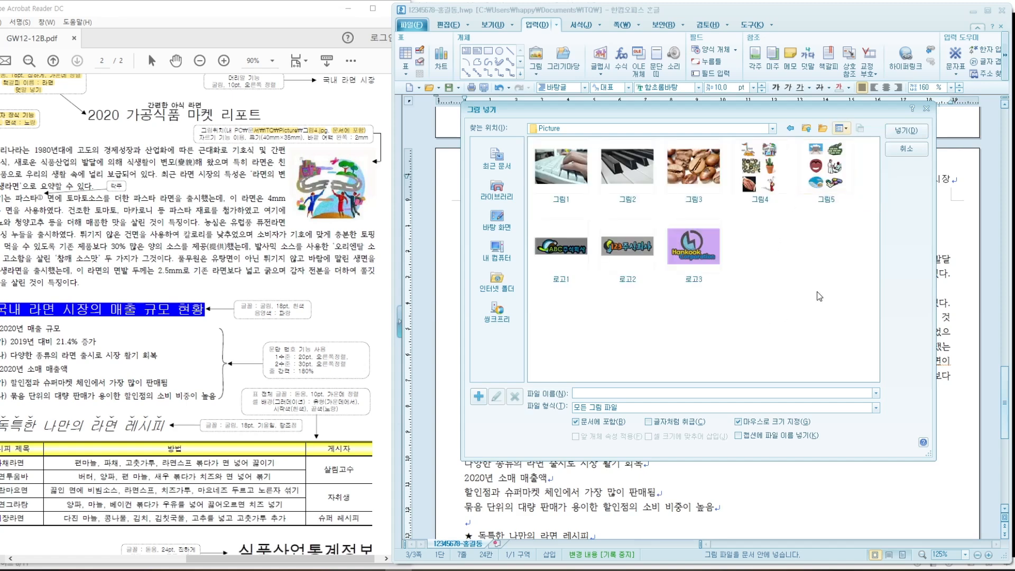
Step: Insert 그림4 over the middle of the two body paragraphs, drawn about 76 mm wide and 99 mm high
left_click(748, 180)
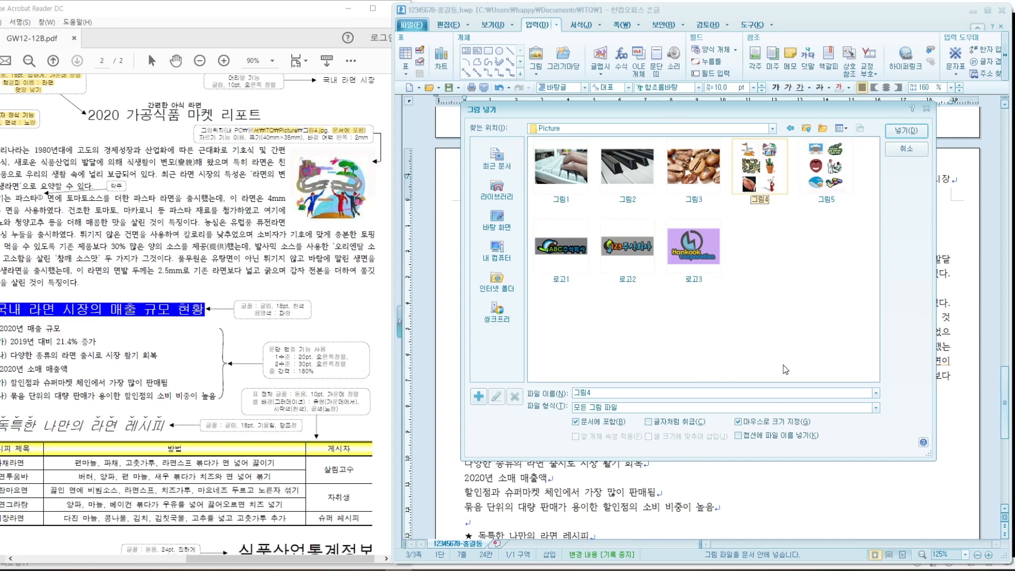
left_click_drag(776, 109, 756, 76)
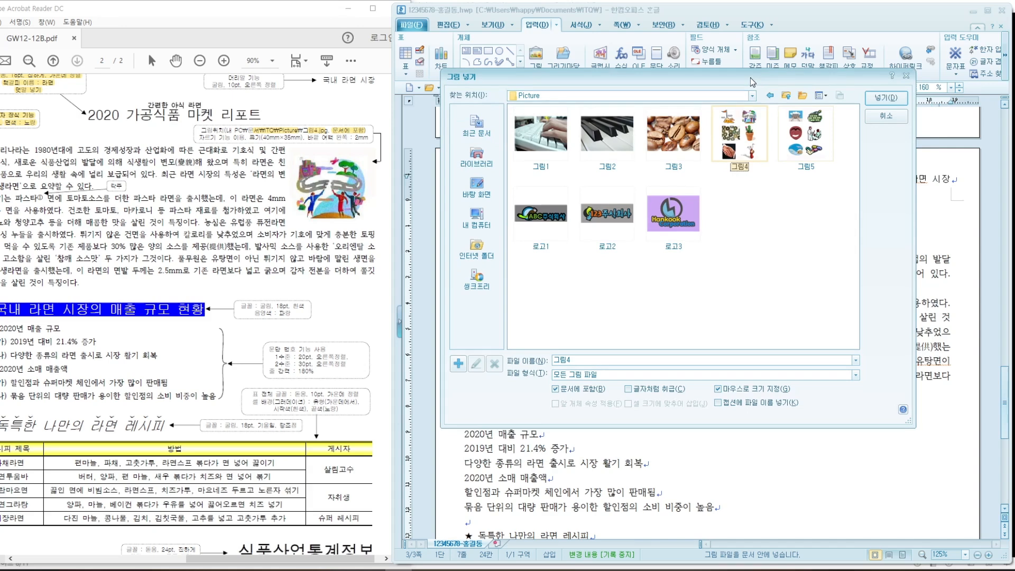
left_click(883, 98)
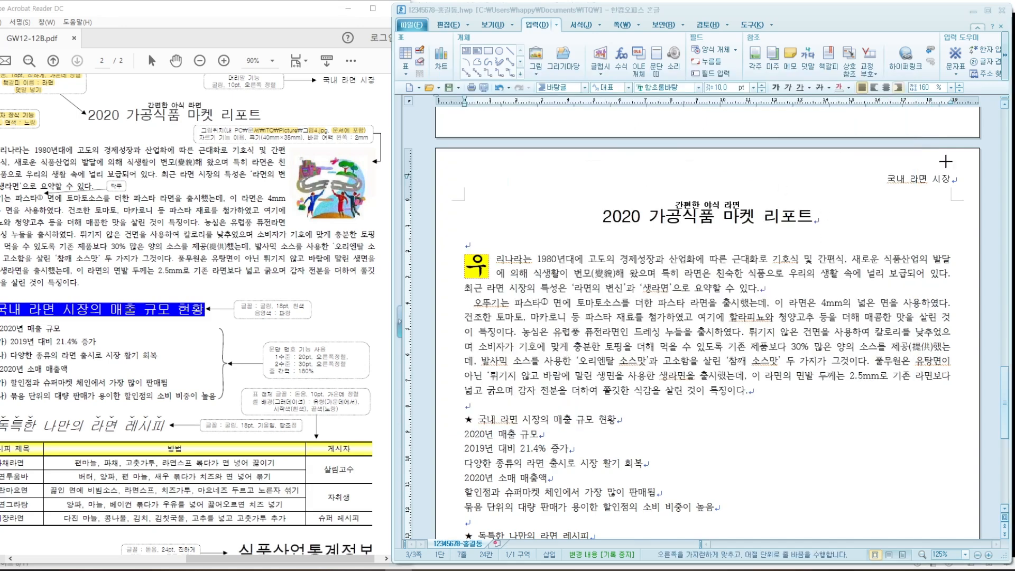
left_click_drag(603, 253, 799, 508)
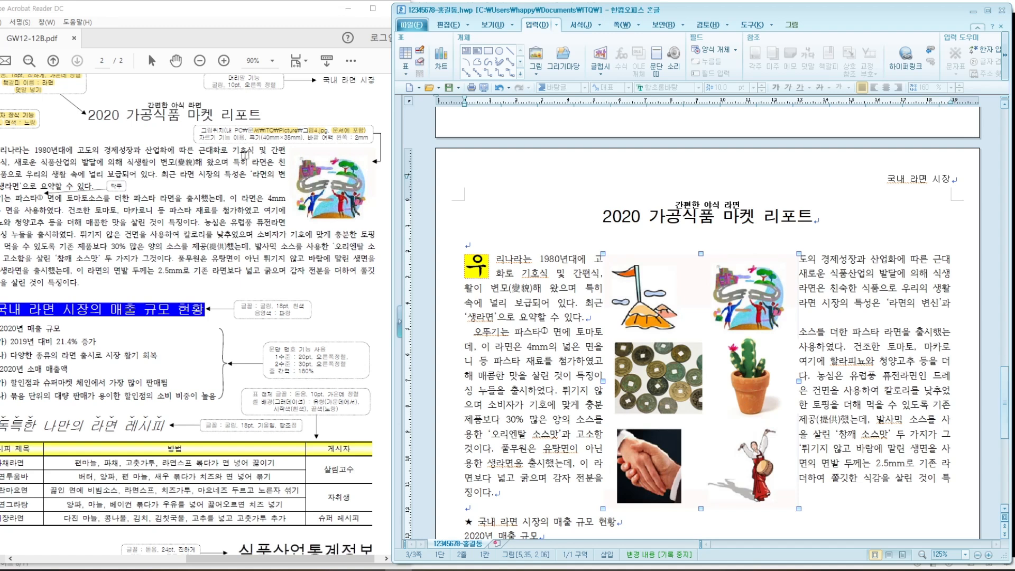
Step: Highlight the 자르기 기능 이용 requirement in the PDF's picture instruction and select the inserted picture in Hangul
left_click_drag(201, 136, 247, 137)
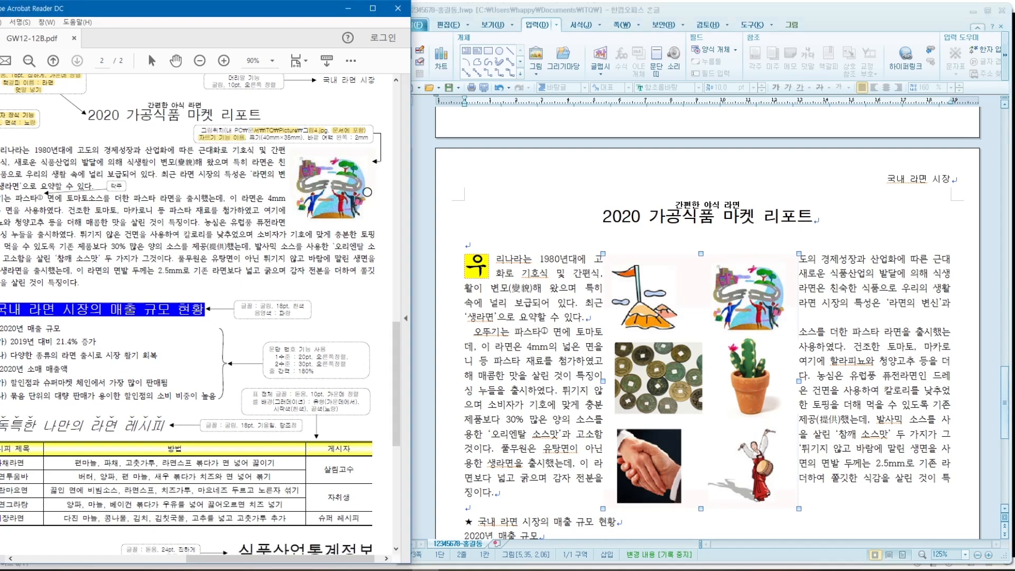
left_click(721, 335)
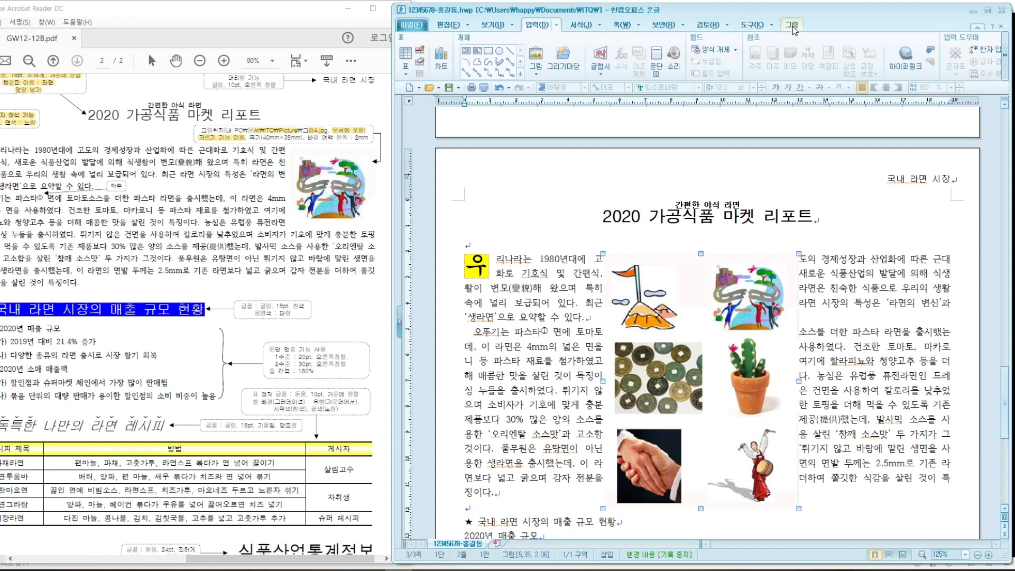
left_click(874, 320)
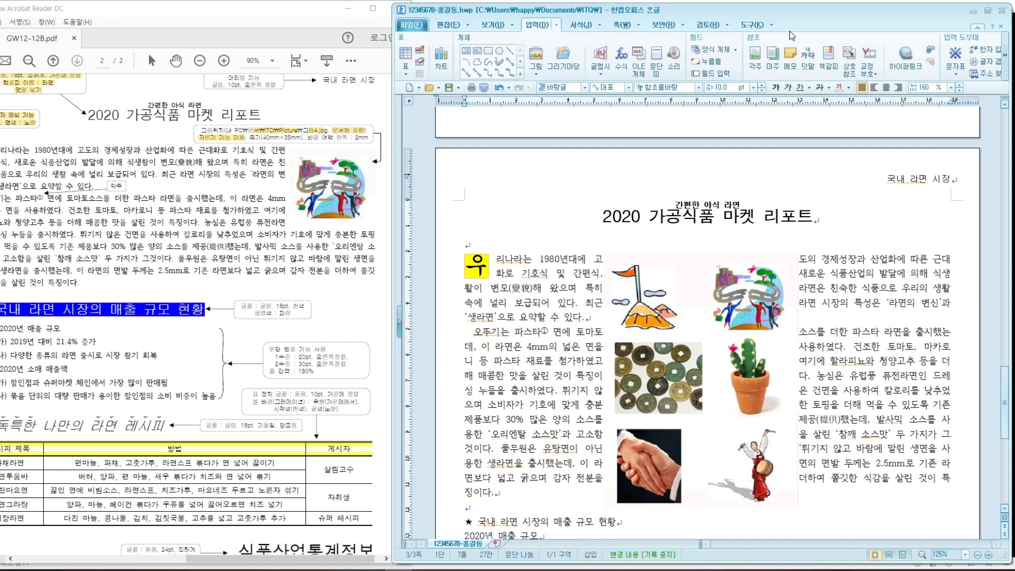
left_click(719, 373)
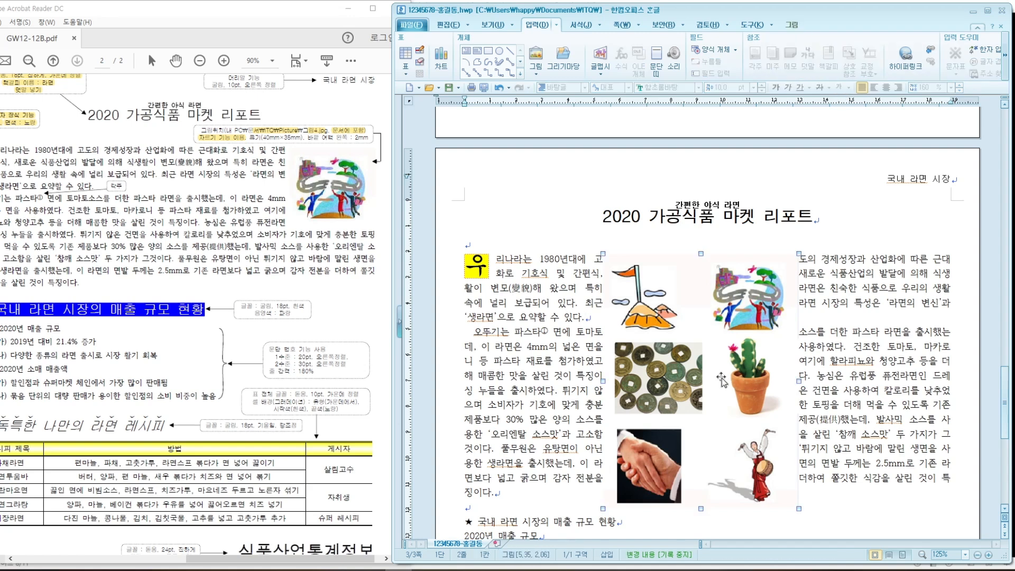
Step: Crop the picture to the illustration of people and a globe in its upper corner, about 31 mm wide and 28 mm high
left_click(792, 25)
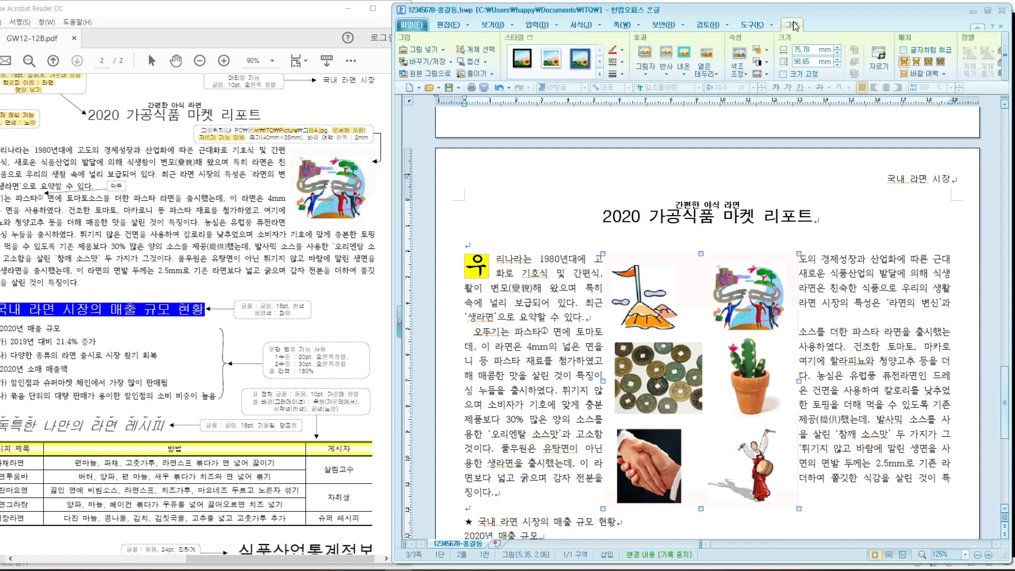
left_click(880, 63)
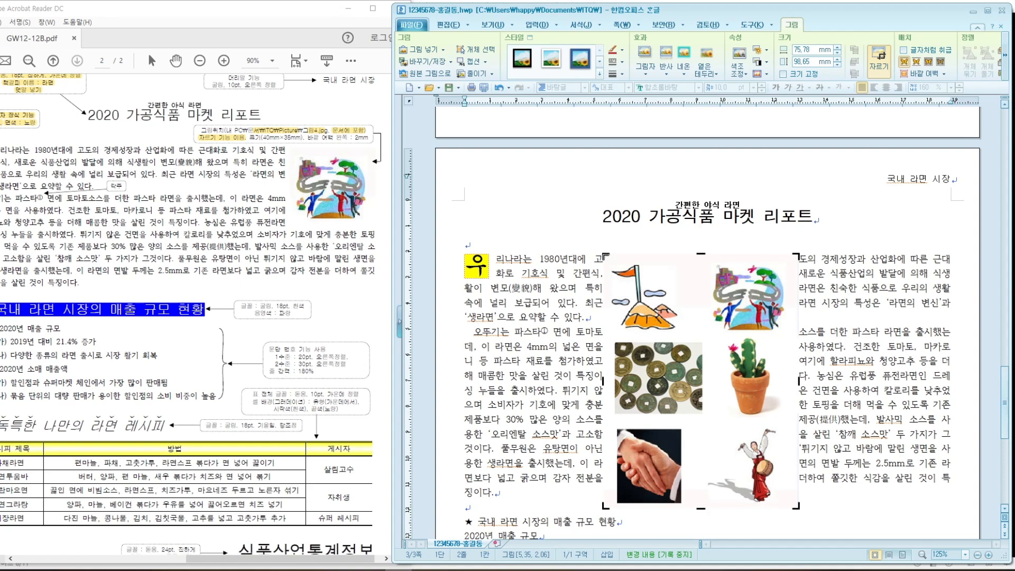
left_click_drag(606, 256, 708, 256)
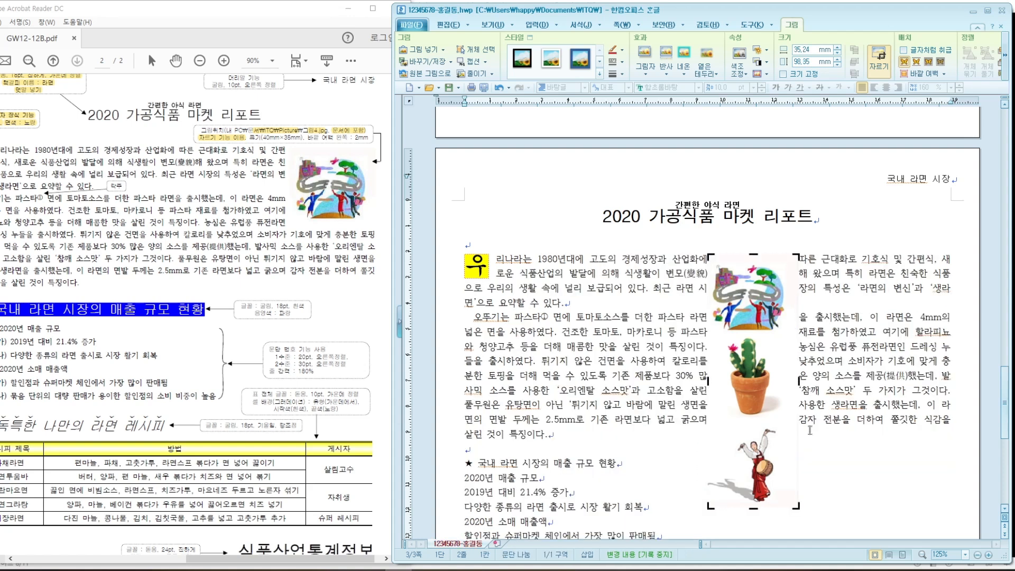
left_click_drag(800, 510, 792, 329)
left_click_drag(792, 257, 788, 262)
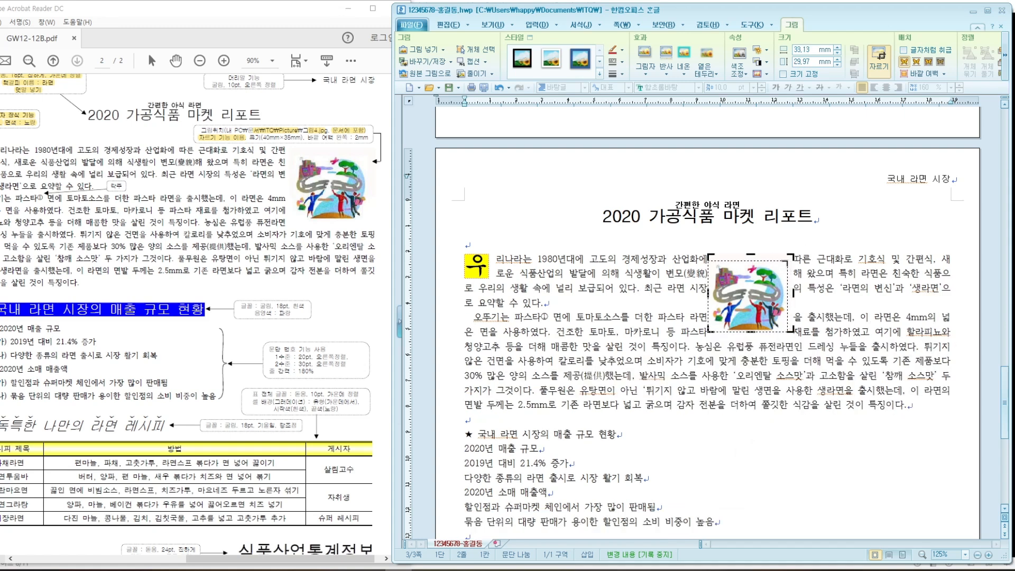
left_click(844, 343)
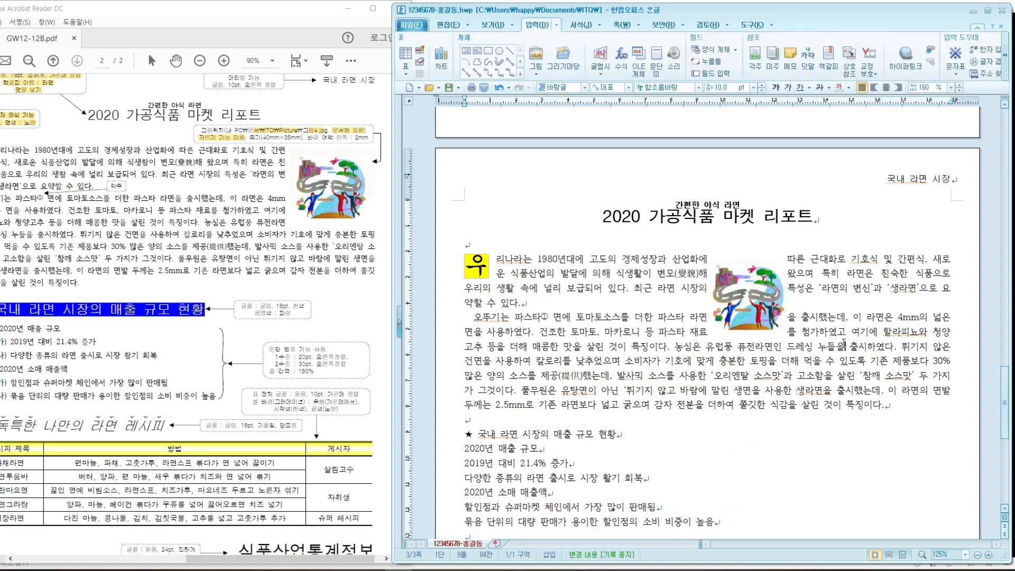
Step: Highlight the 40mm×35mm size and 2mm outer margin requirements in the PDF's picture instruction
left_click(724, 305)
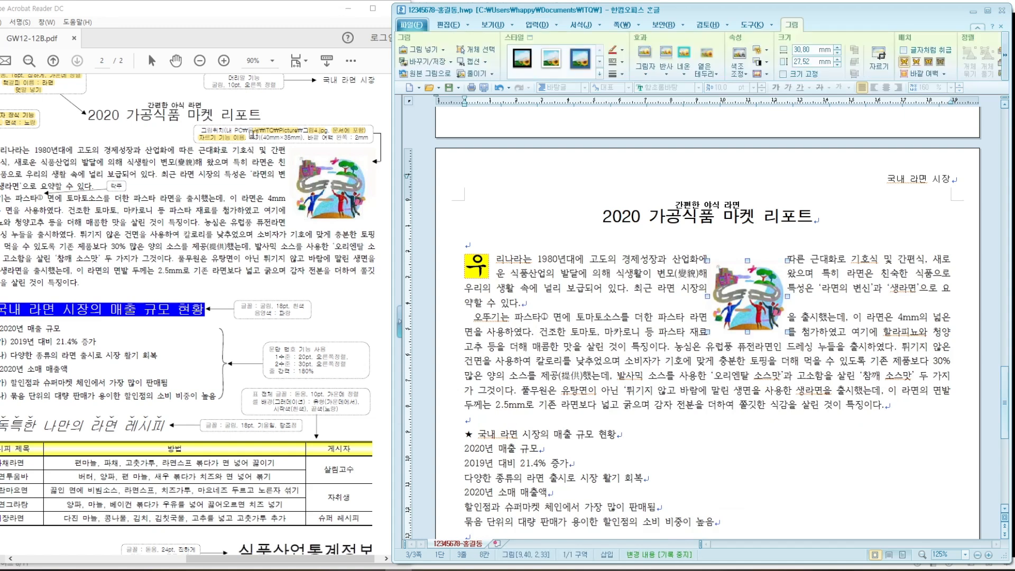
left_click_drag(252, 137, 361, 135)
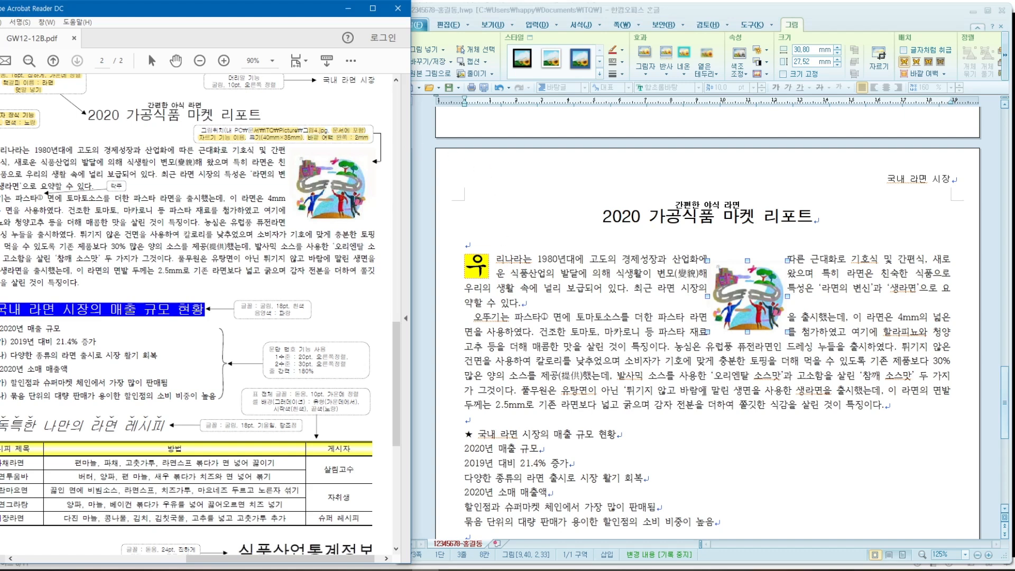
left_click(705, 391)
Step: In the cropped picture's object properties in Hangul, set the width to 40 mm and height to 35 mm and enable 크기 고정
left_click(743, 294)
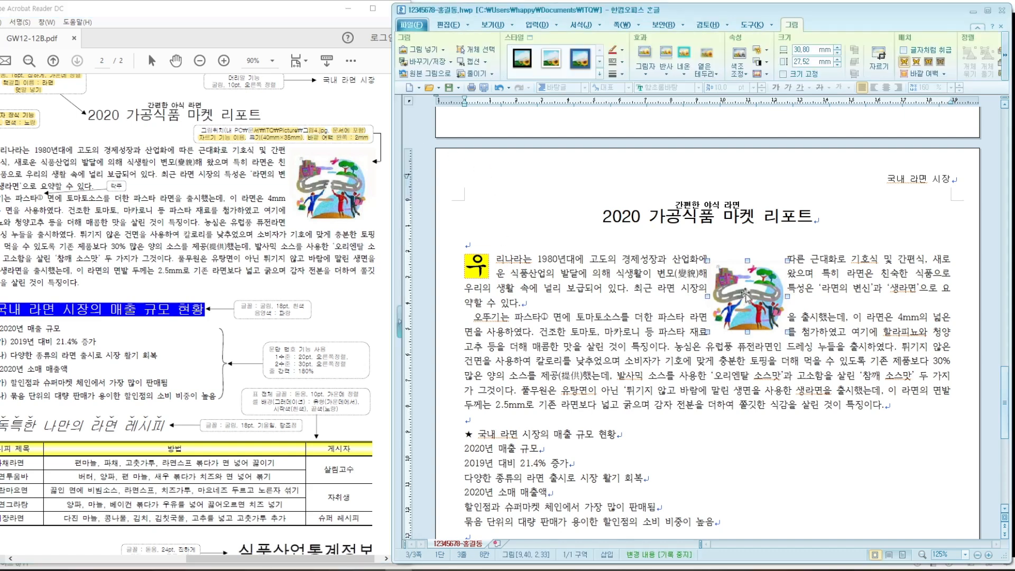
double_click(776, 306)
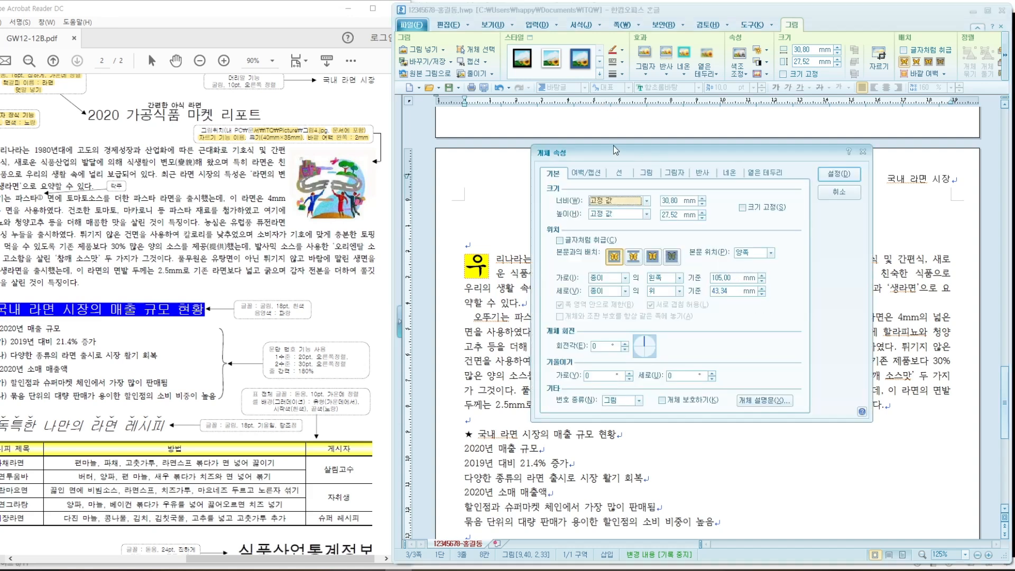
left_click_drag(616, 156, 630, 149)
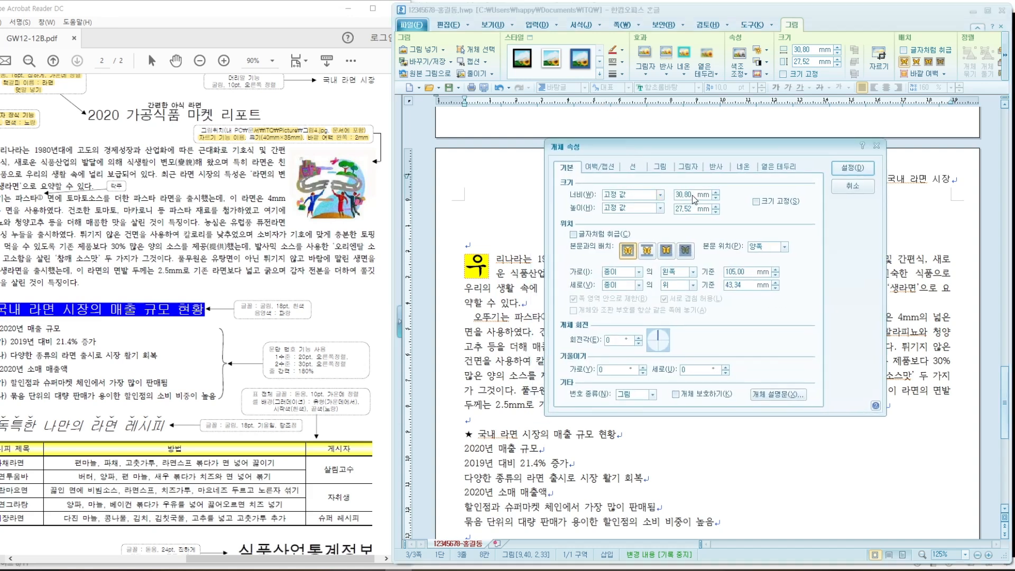
left_click_drag(694, 195, 660, 194)
type("40")
left_click_drag(696, 209, 668, 206)
type("35")
left_click(758, 202)
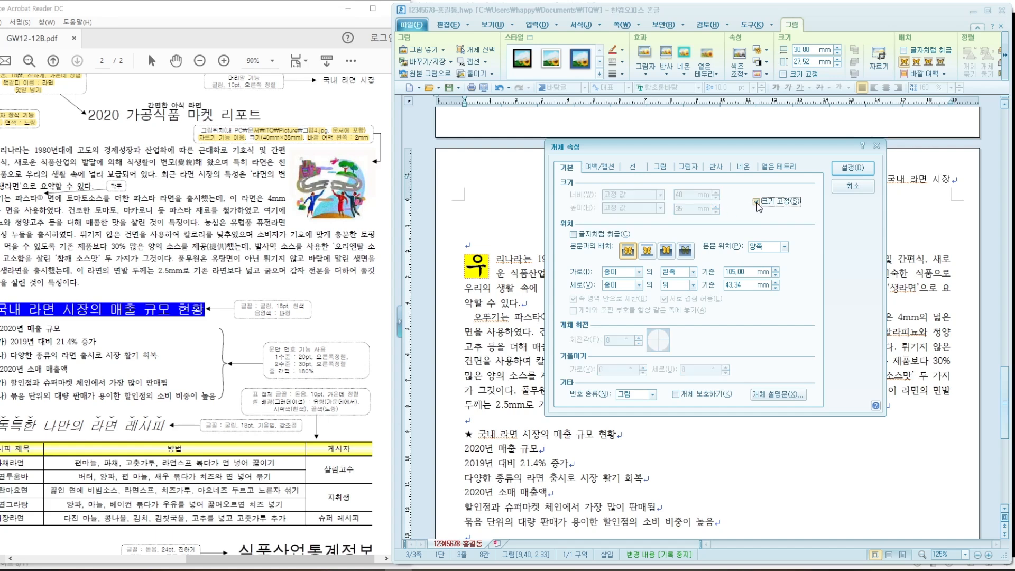
Step: Set the picture's left outer margin to 2 mm and apply the object properties
left_click(604, 169)
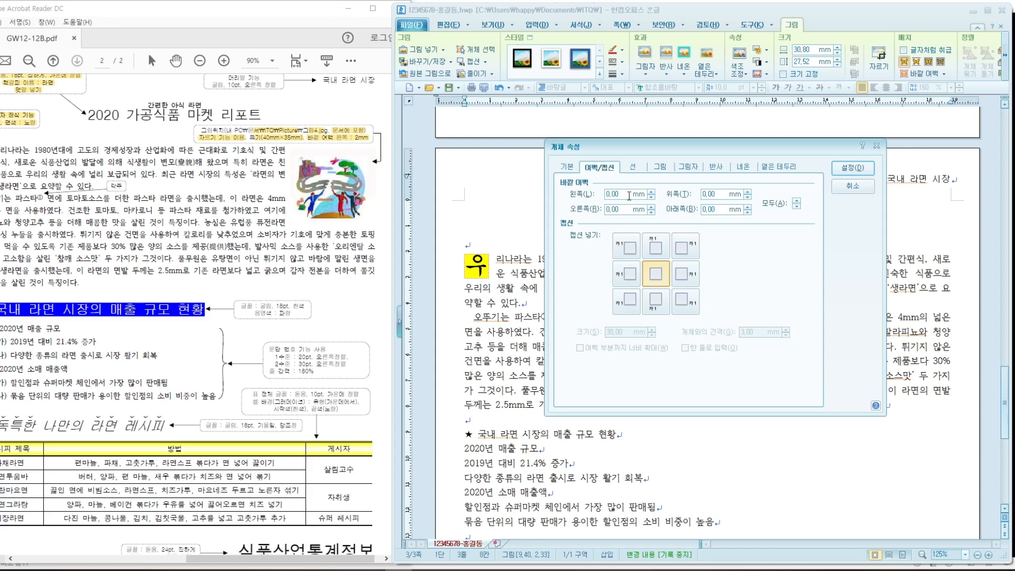
type("2")
left_click(853, 168)
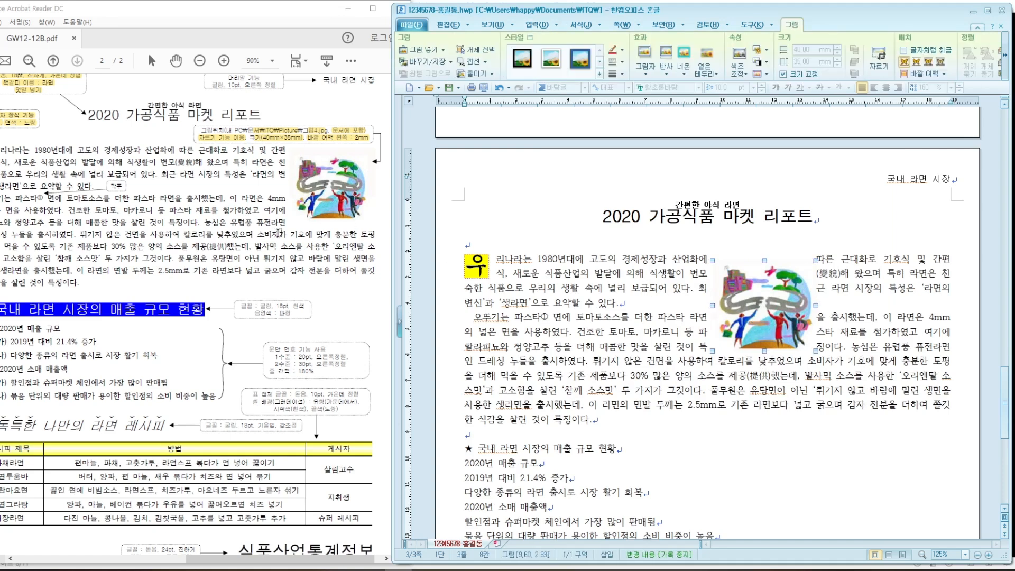
Step: Move the picture to the right edge of the two body paragraphs, level with the first line
left_click_drag(784, 313, 906, 314)
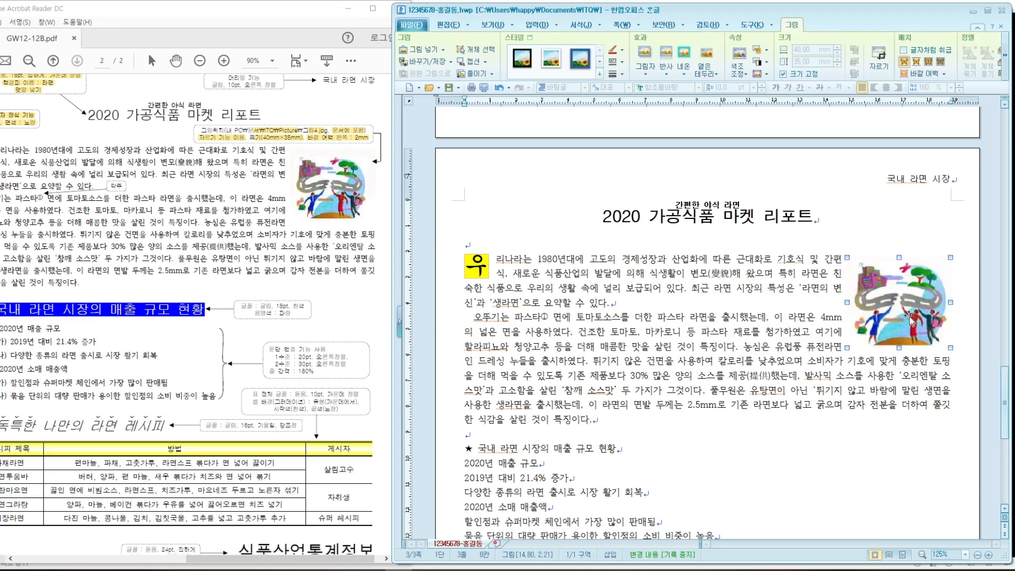
left_click(868, 441)
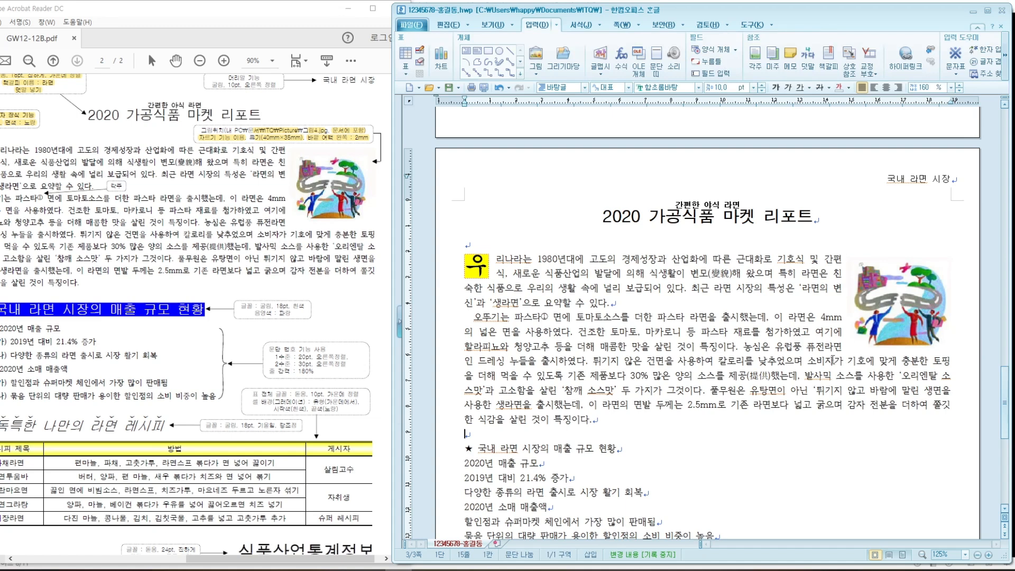
left_click(871, 405)
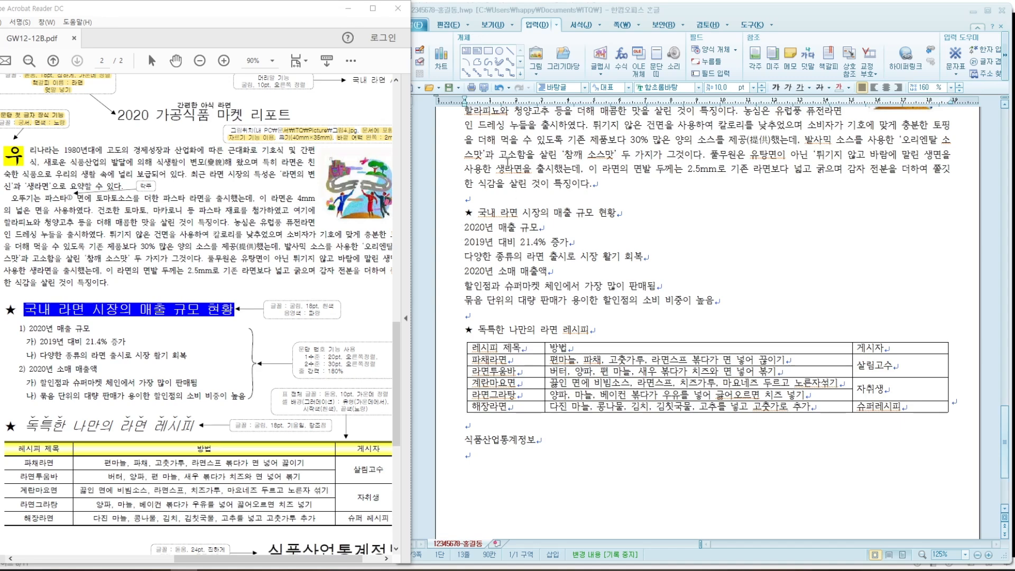
Step: Find the "국내 라면 시장의 매출 규모 현황" heading and highlight its font, size, colour and shading instruction in the PDF
left_click_drag(1005, 441, 1005, 418)
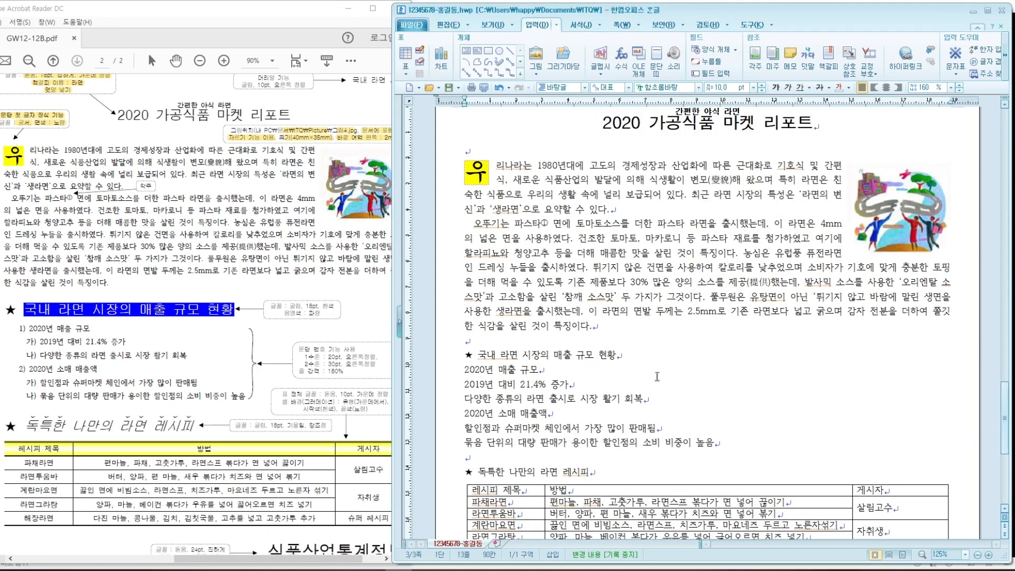
left_click(629, 362)
left_click_drag(1007, 411, 1007, 432)
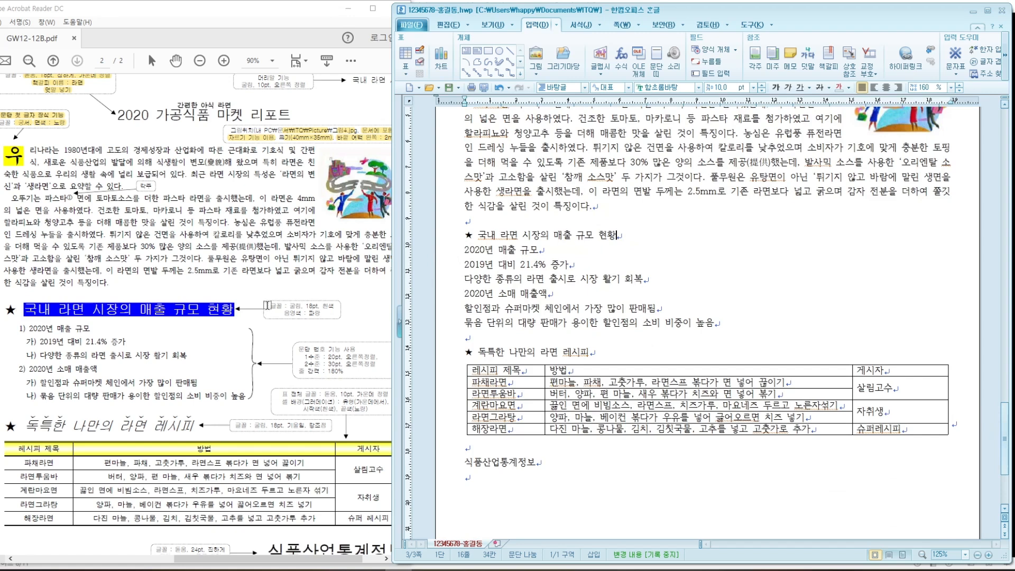
left_click(268, 305)
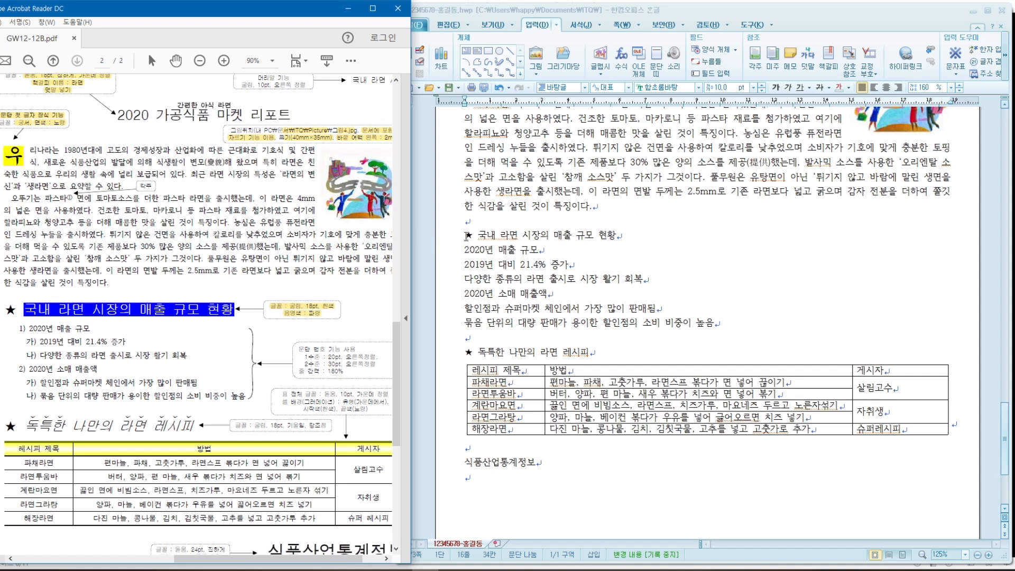
Step: Format the whole heading "★ 국내 라면 시장의 매출 규모 현황" in Hangul as 굴림, 18 pt
left_click_drag(465, 235, 623, 240)
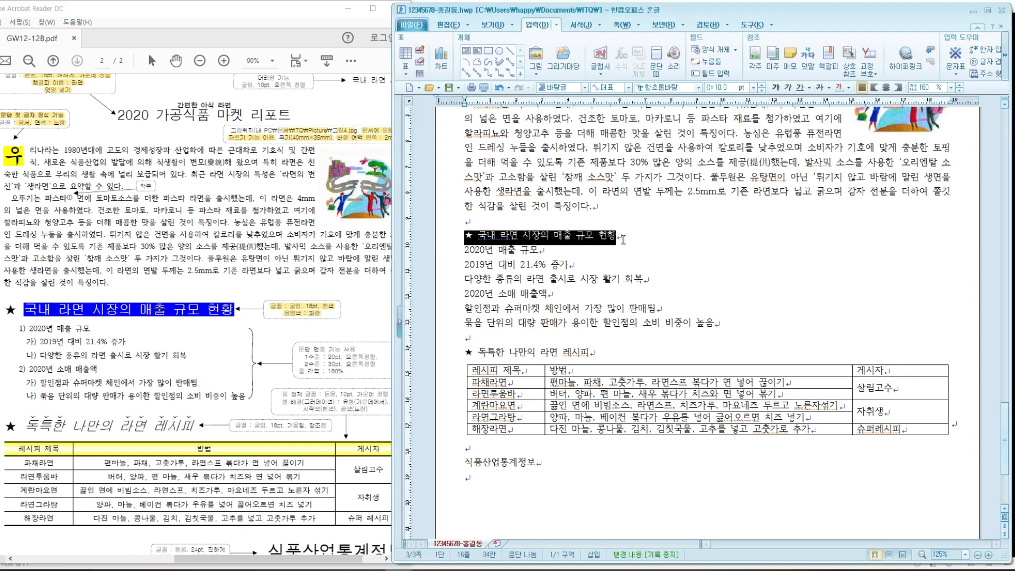
left_click(683, 90)
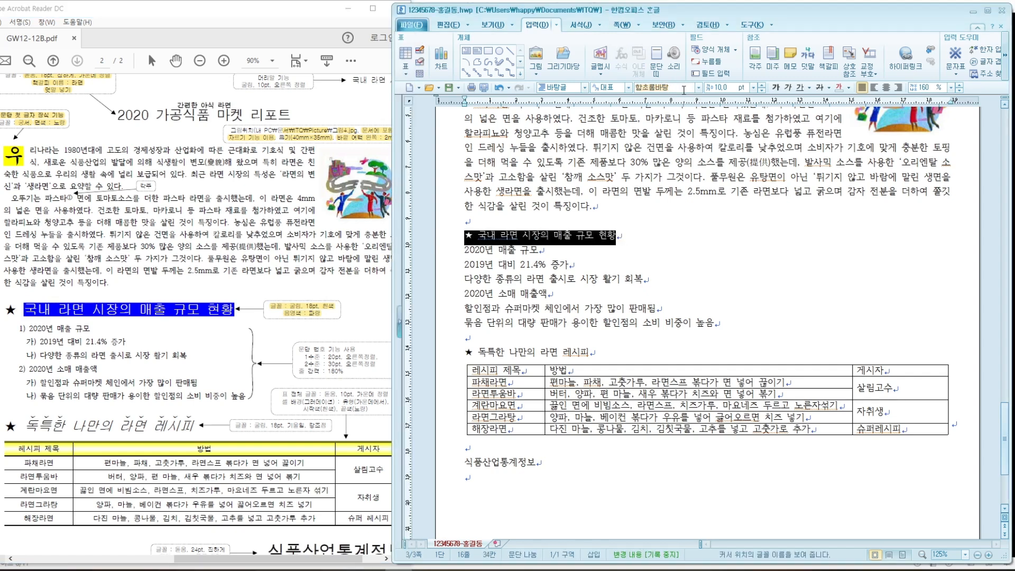
type("굴림")
key("Return")
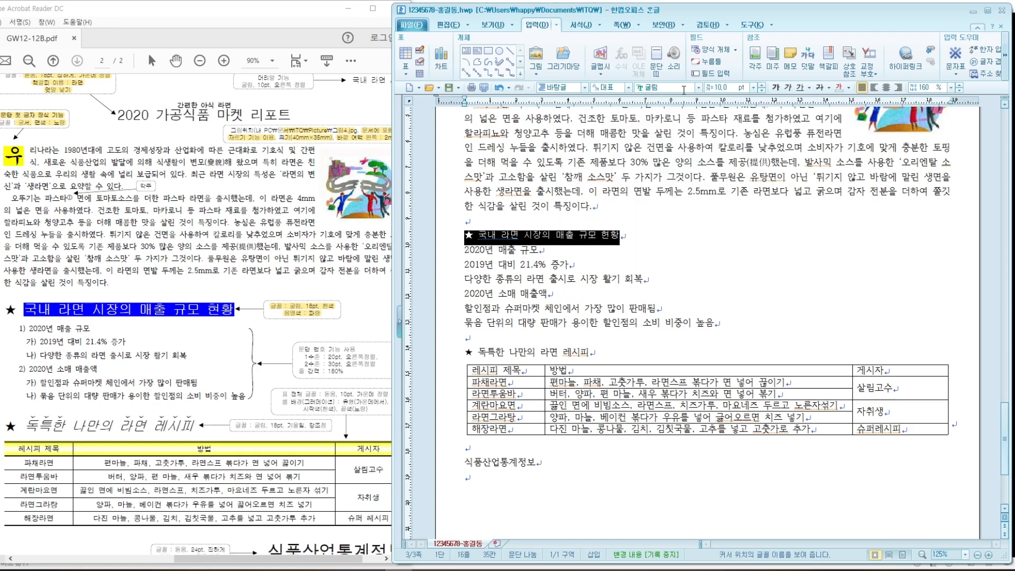
left_click(730, 87)
key("Return")
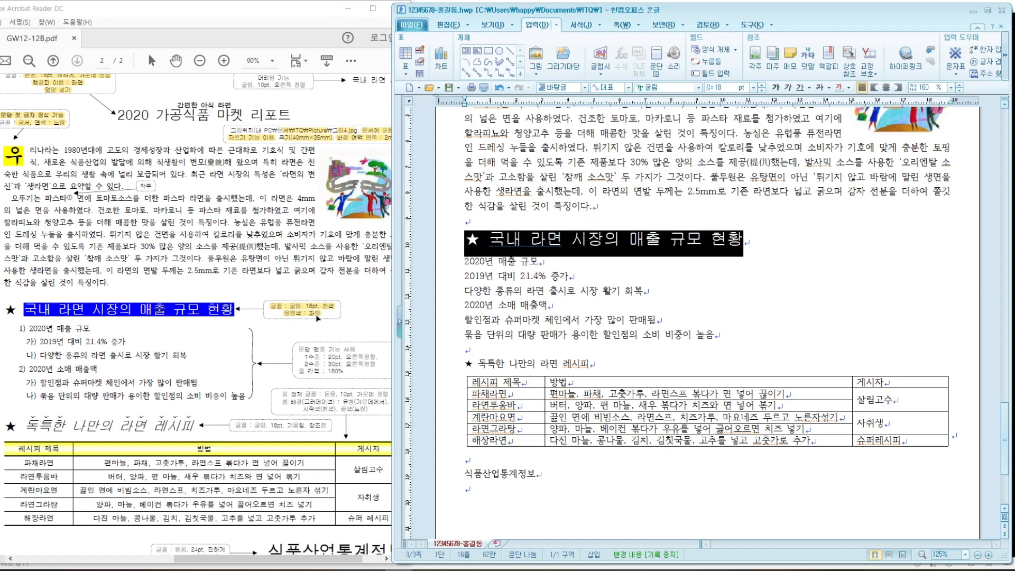
left_click(549, 276)
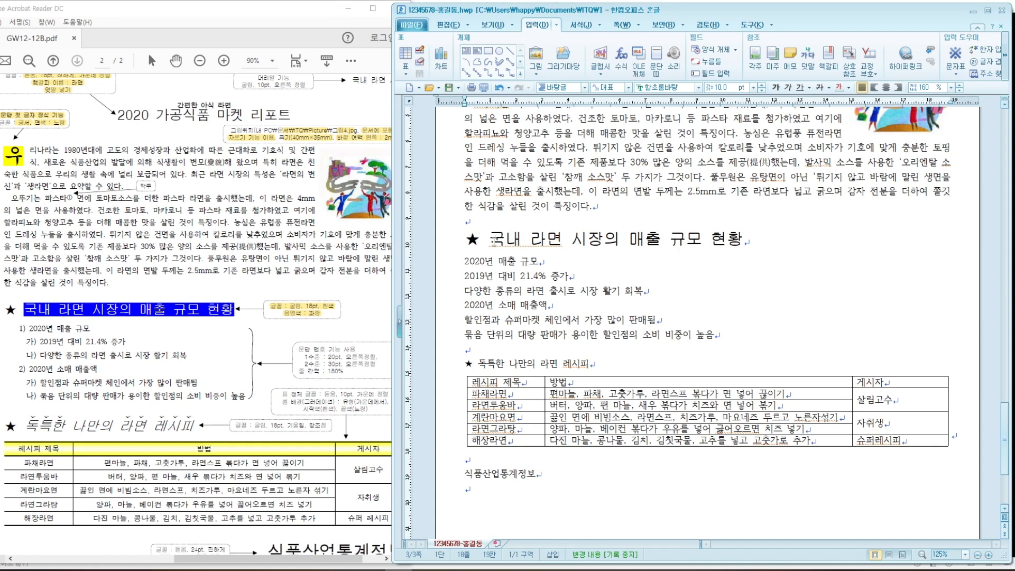
left_click_drag(494, 242, 740, 249)
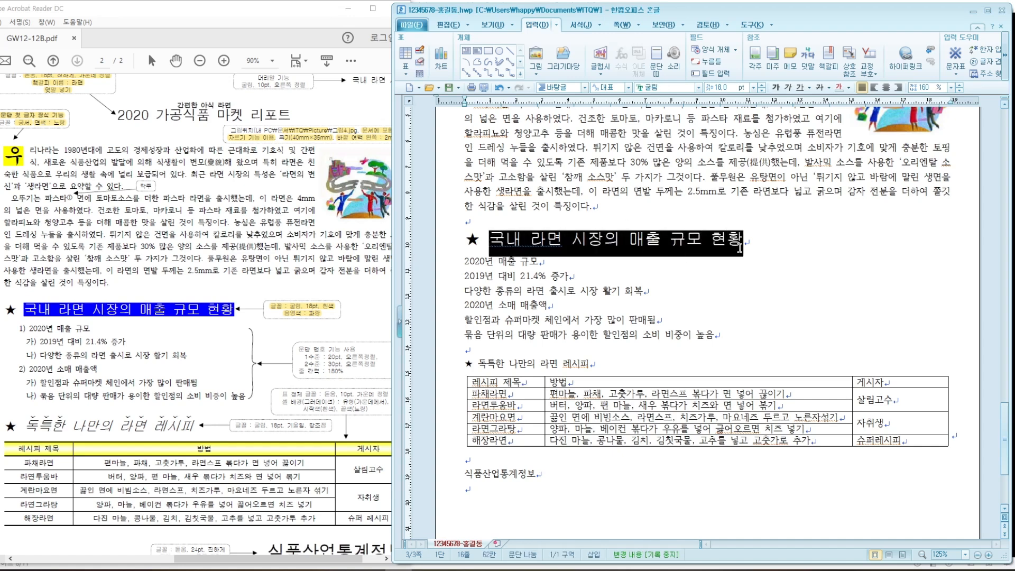
left_click(703, 286)
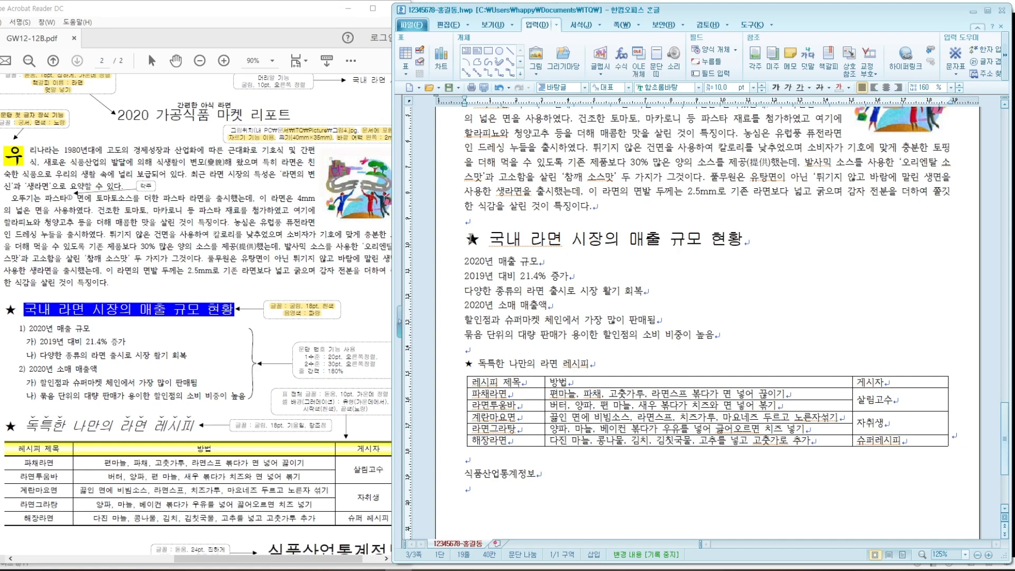
left_click_drag(479, 242, 746, 252)
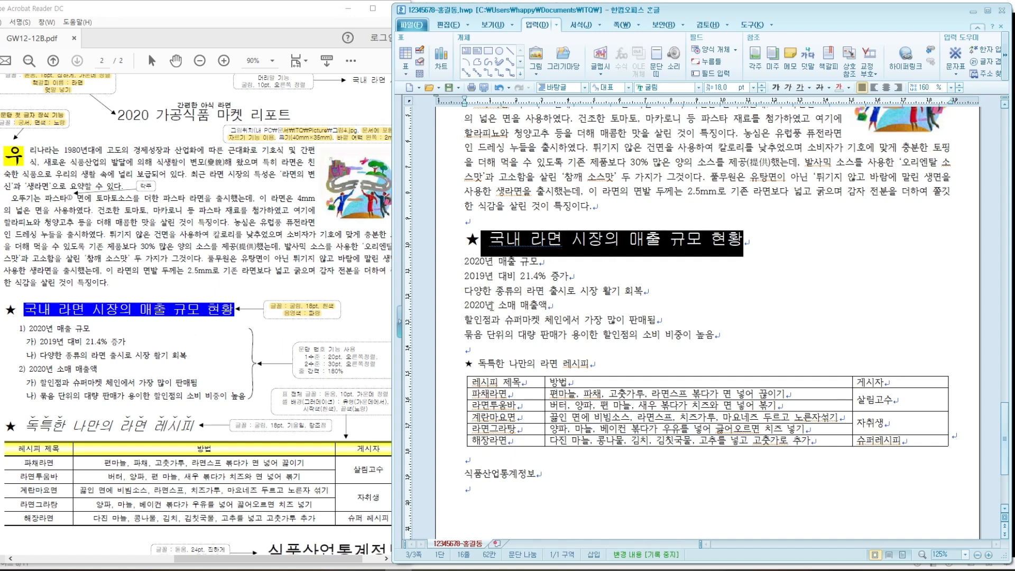
left_click(578, 278)
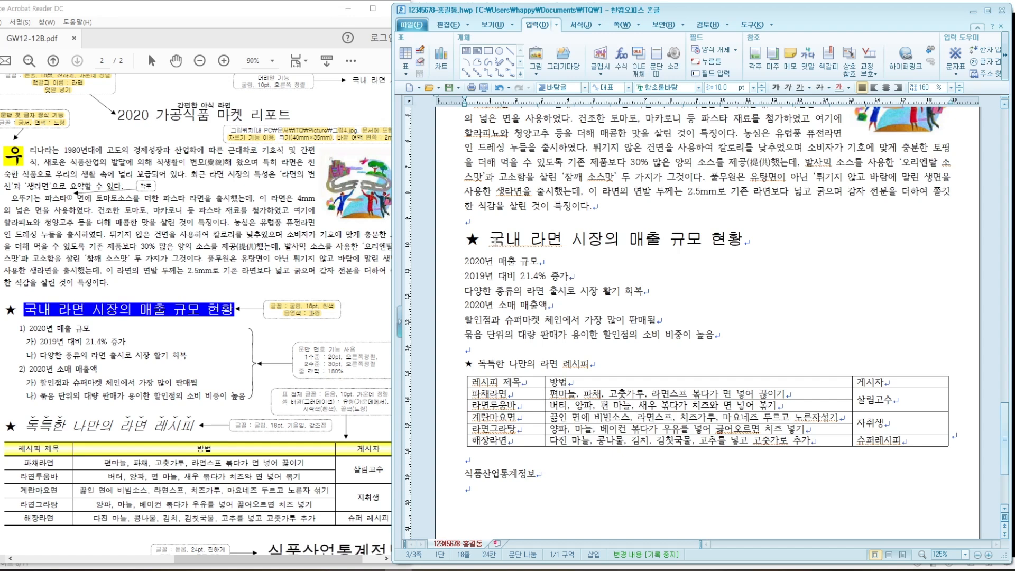
Step: Set the font colour of the heading text "국내 라면 시장의 매출 규모 현황", without the star, to white
left_click_drag(493, 240, 746, 243)
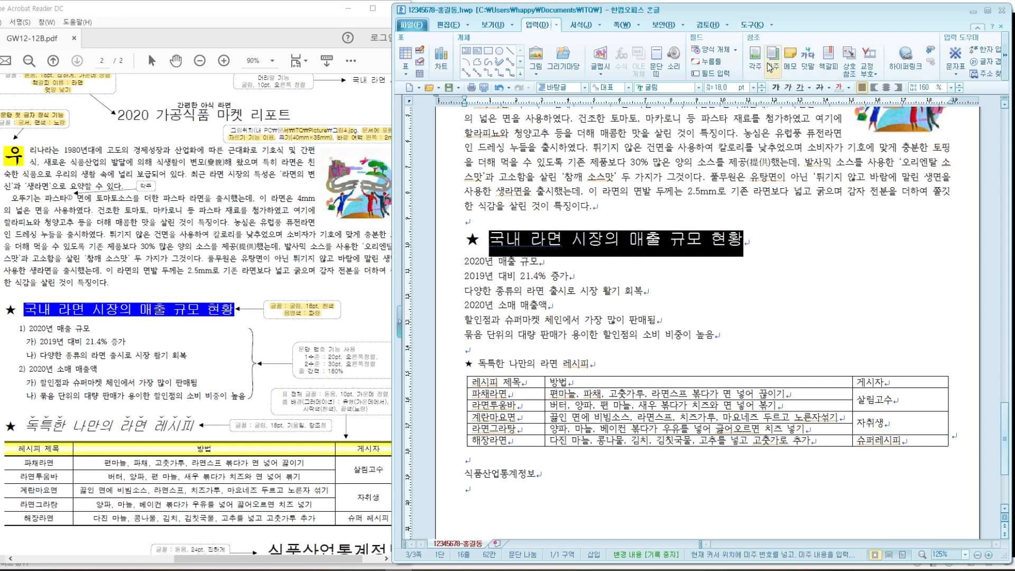
right_click(629, 248)
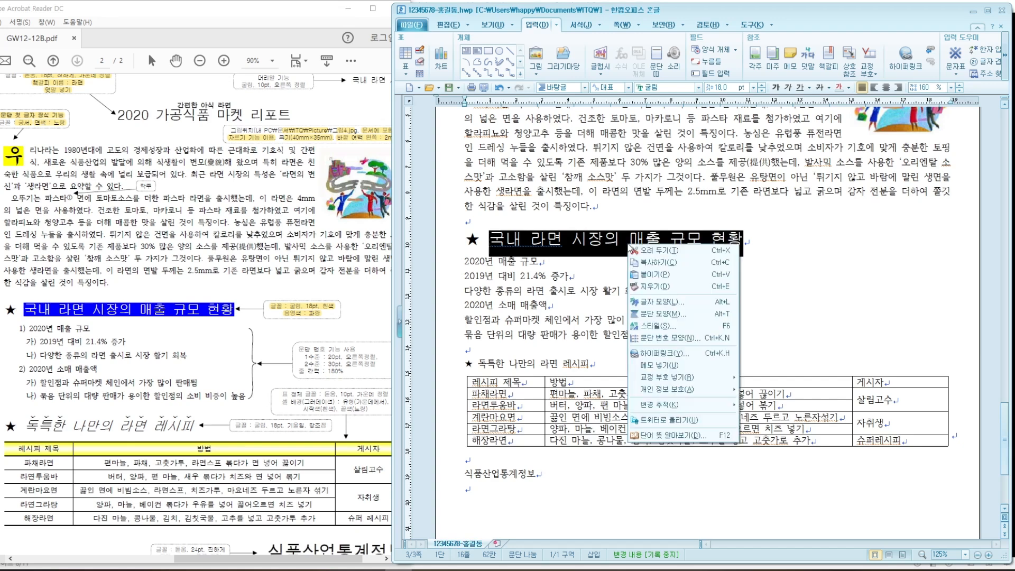
left_click(698, 310)
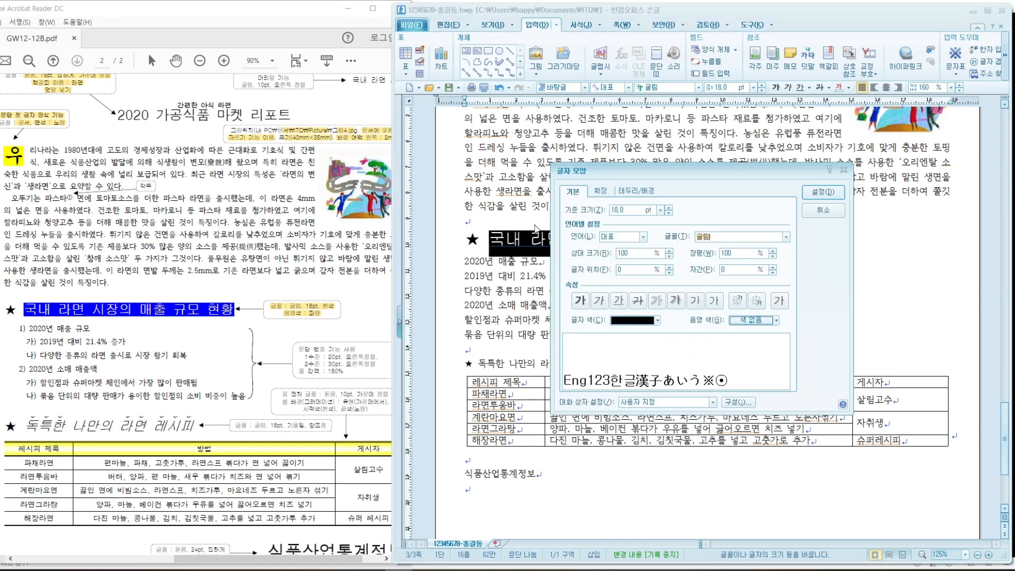
left_click_drag(658, 183, 643, 139)
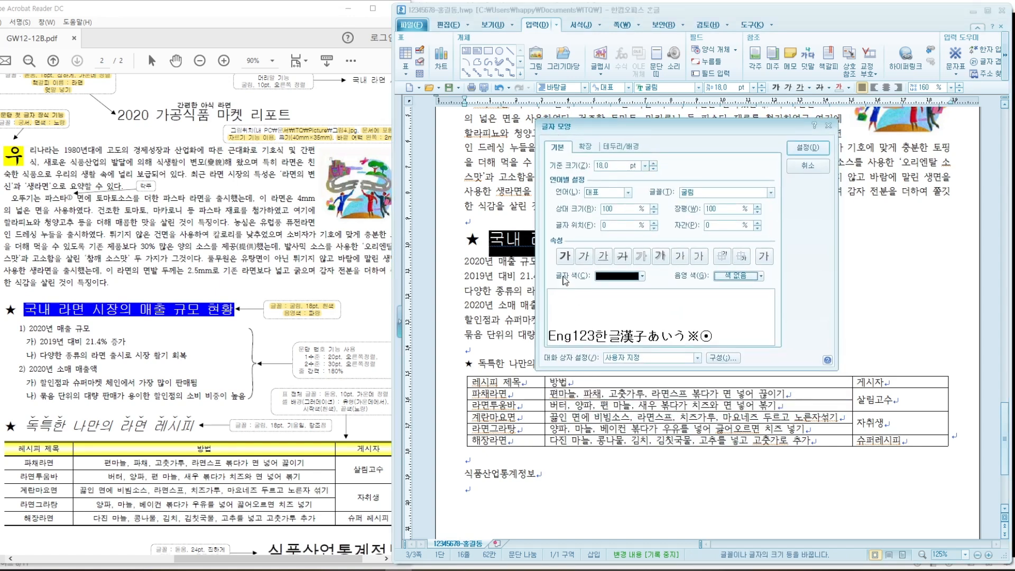
left_click(644, 280)
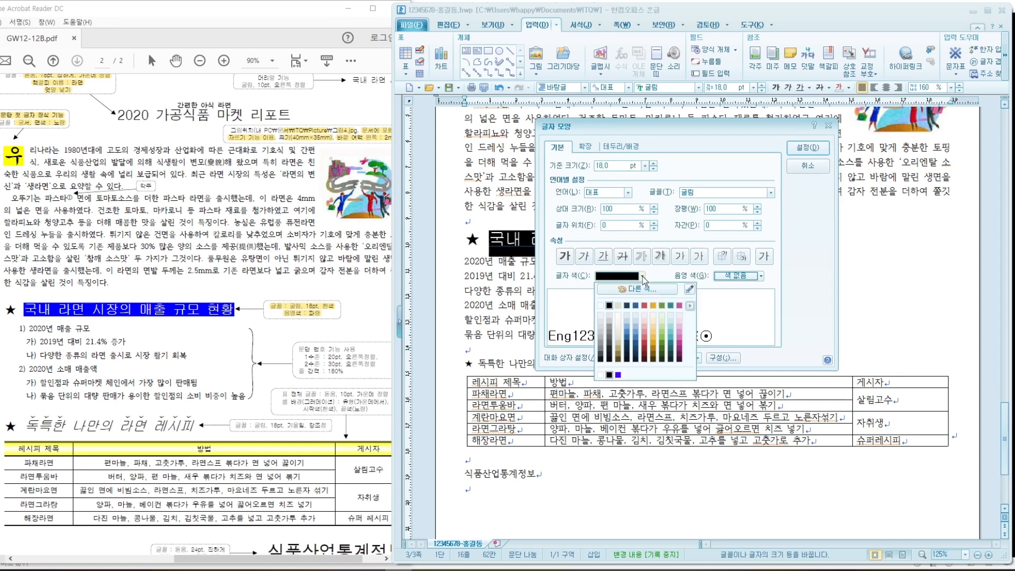
left_click(602, 307)
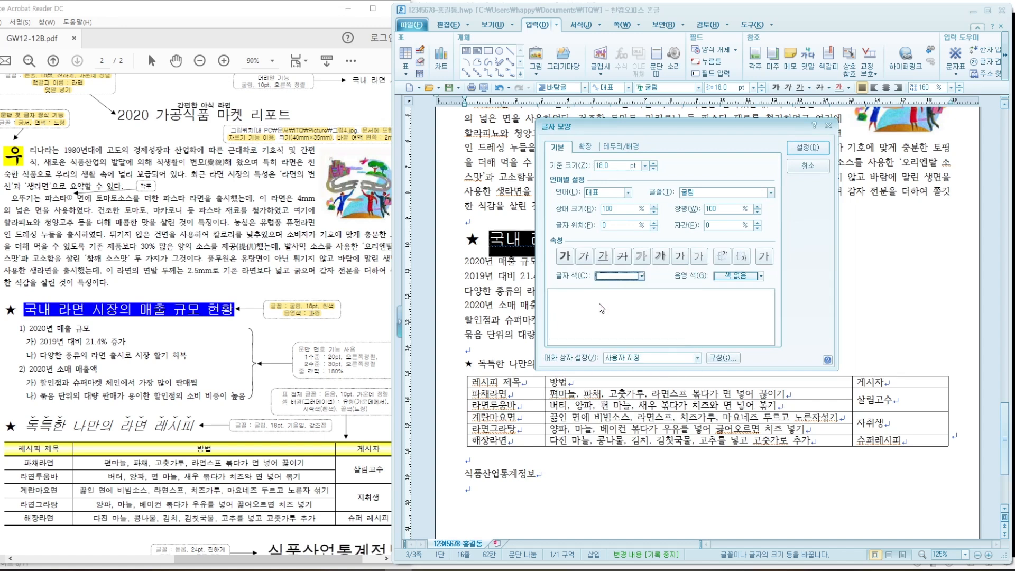
Step: Give the heading text blue shading (0000FF) and apply the character formatting
left_click(761, 276)
left_click(774, 289)
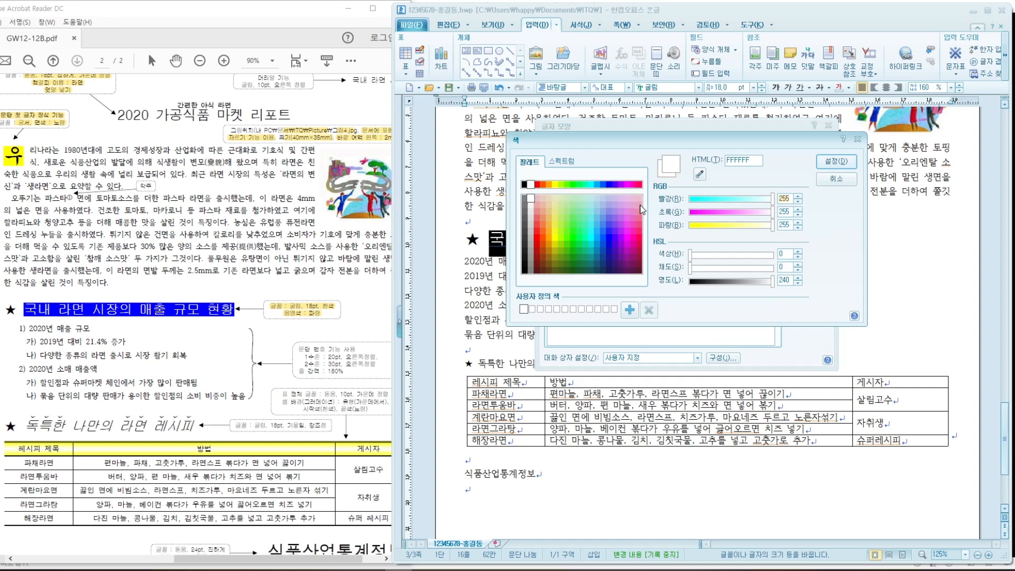
left_click(609, 184)
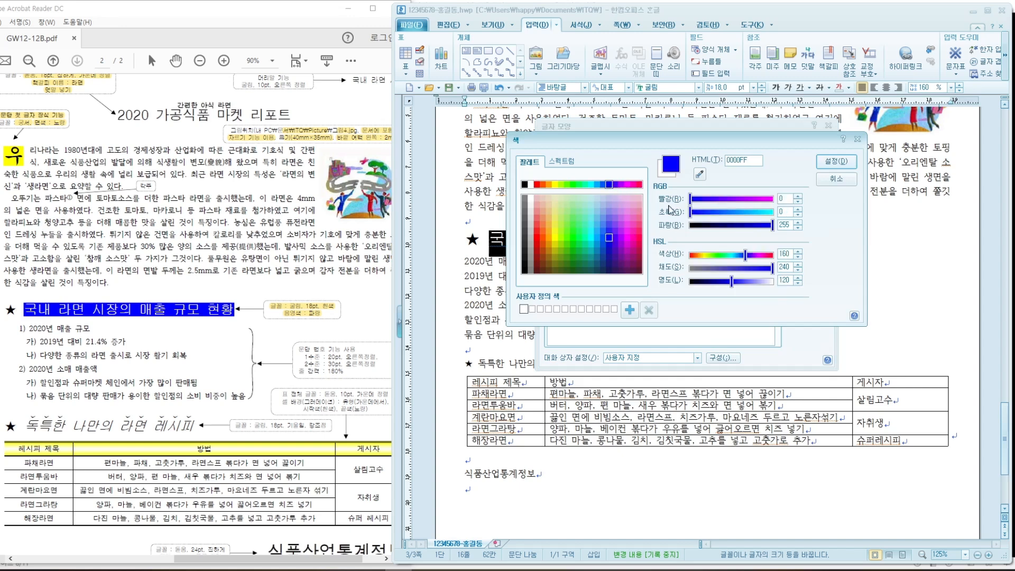
left_click(835, 165)
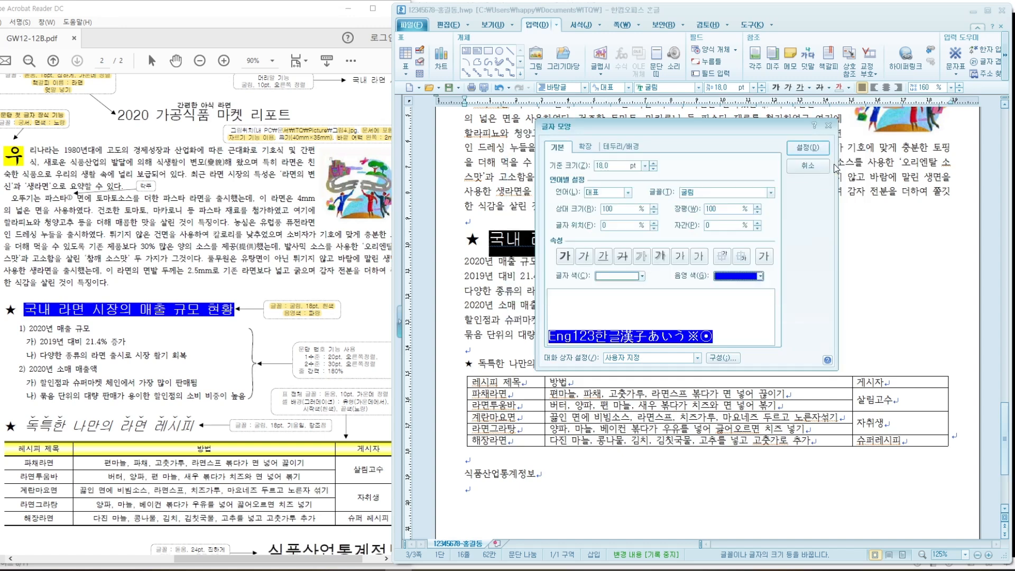
left_click(808, 150)
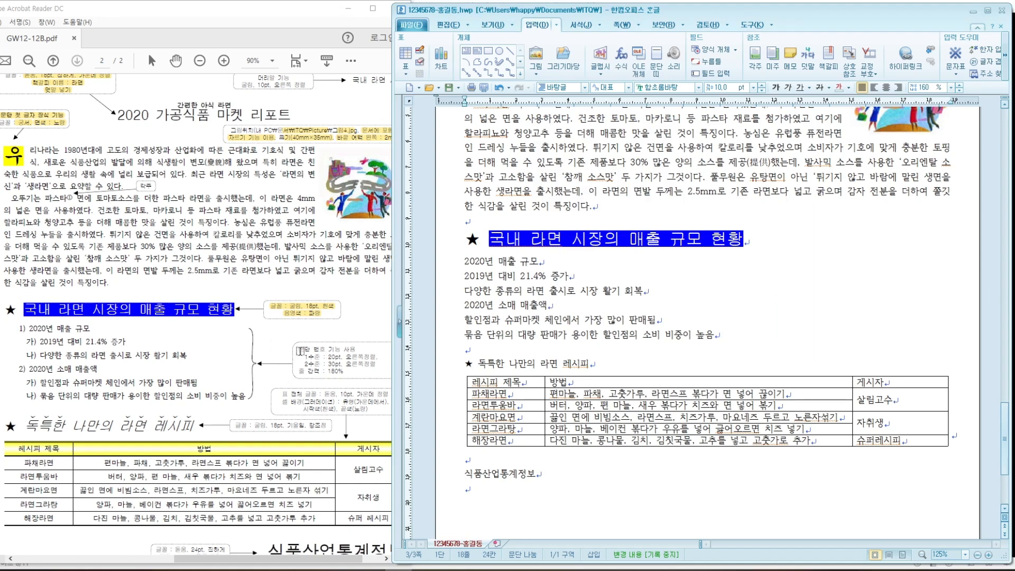
Step: Highlight the "문단 번호 기능 사용" instruction in the PDF and return to the Hangul document
left_click_drag(298, 350, 351, 353)
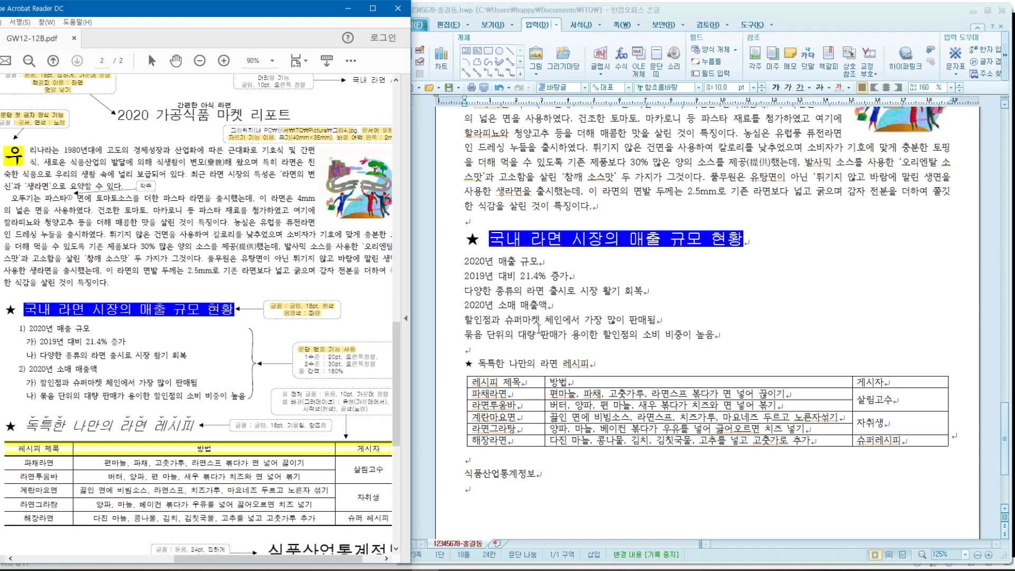
left_click(565, 335)
left_click(440, 263)
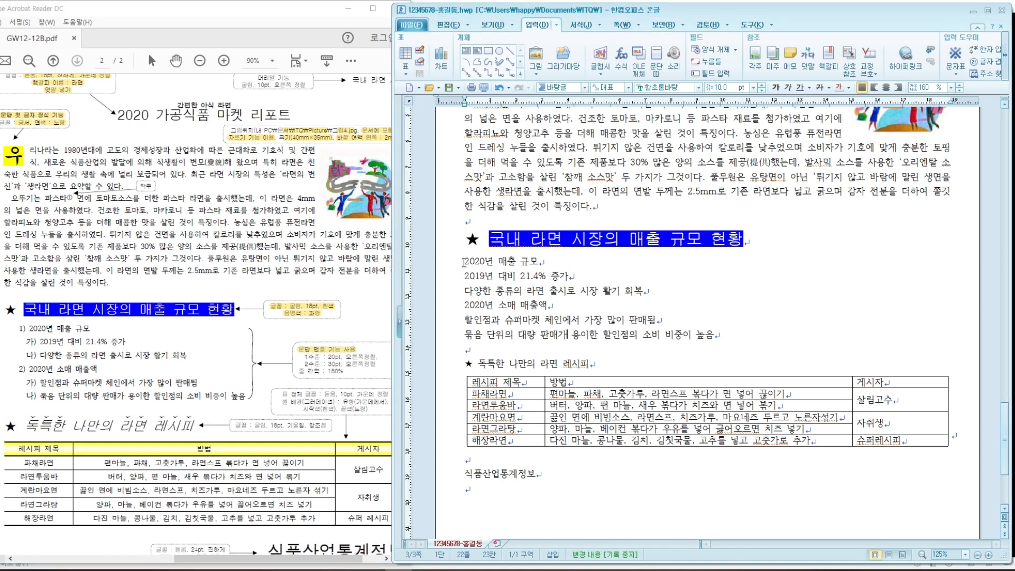
Step: Choose the 1) 가) a) (1) paragraph numbering style for the six lines under the first section heading and open its customization
left_click_drag(465, 261, 724, 335)
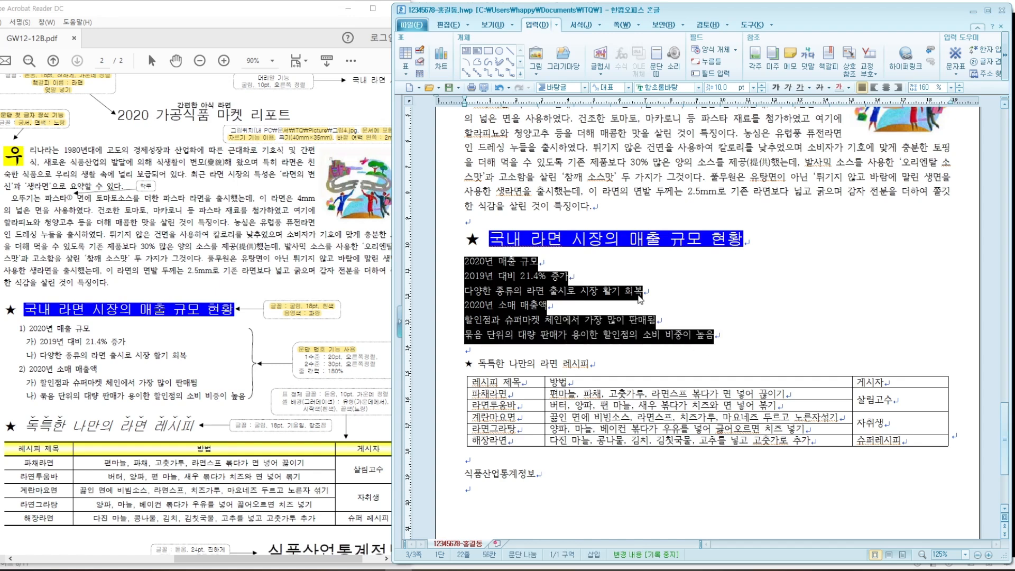
right_click(514, 288)
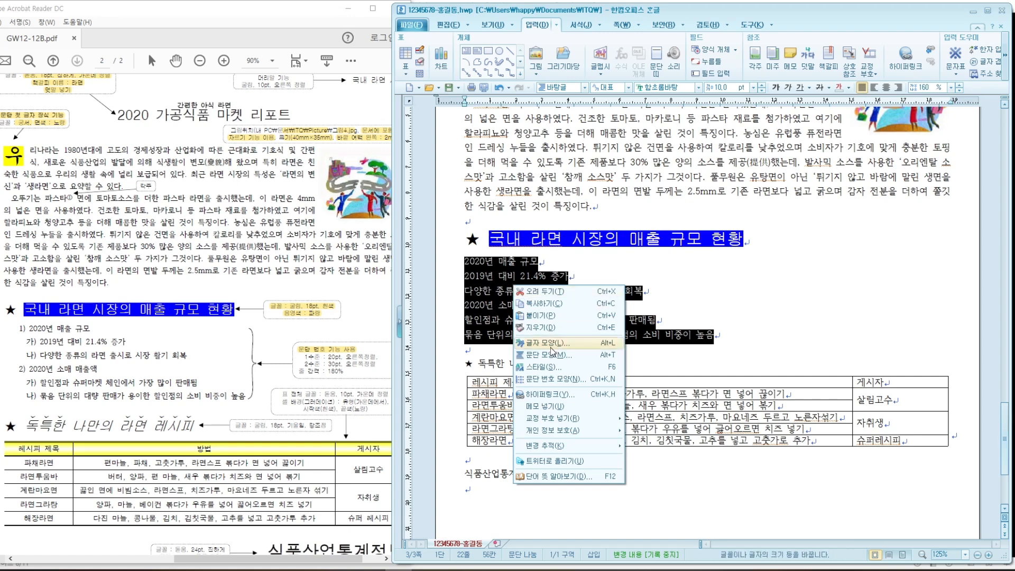
left_click(565, 383)
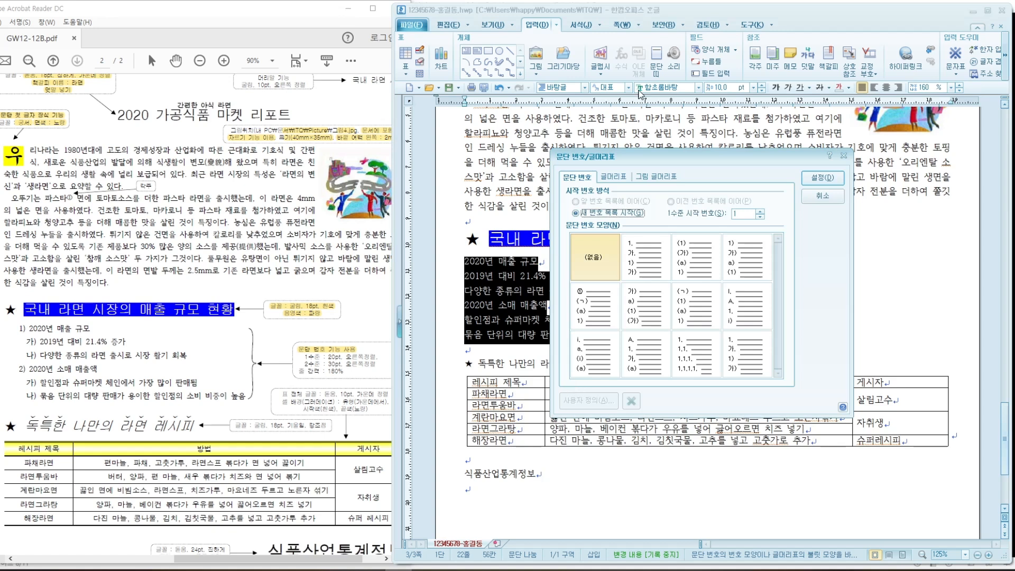
left_click_drag(687, 162, 674, 127)
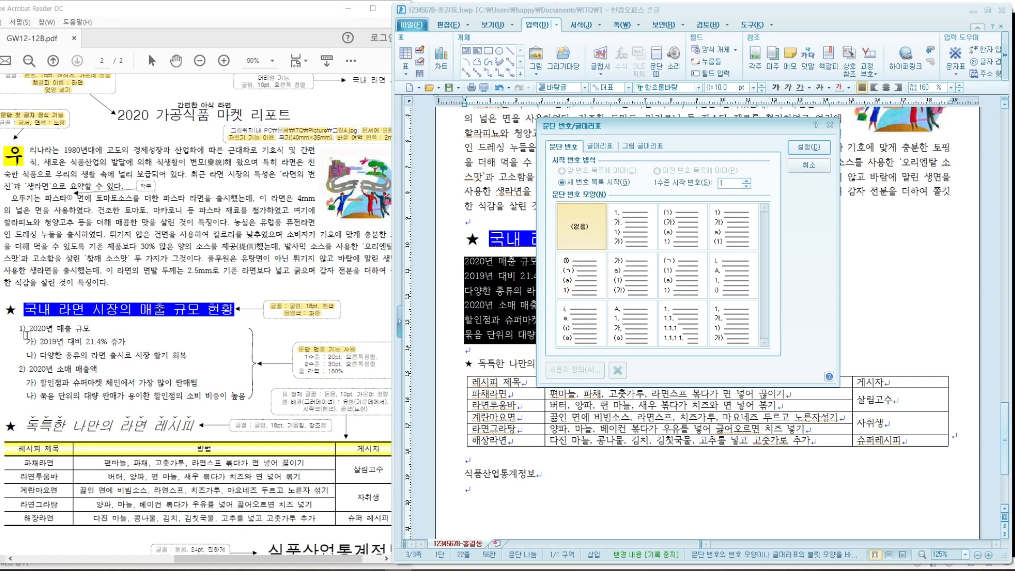
left_click(745, 230)
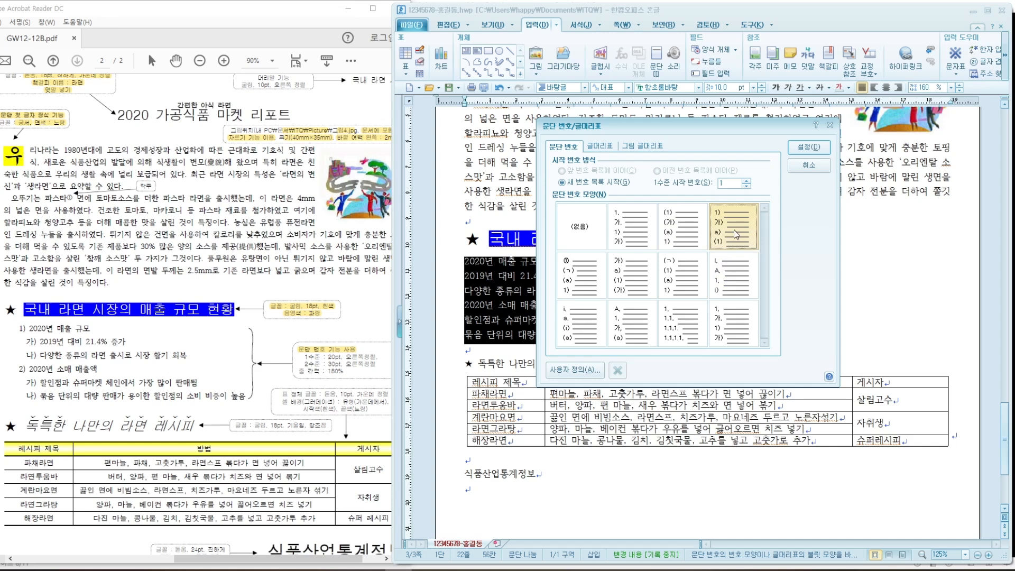
left_click(573, 370)
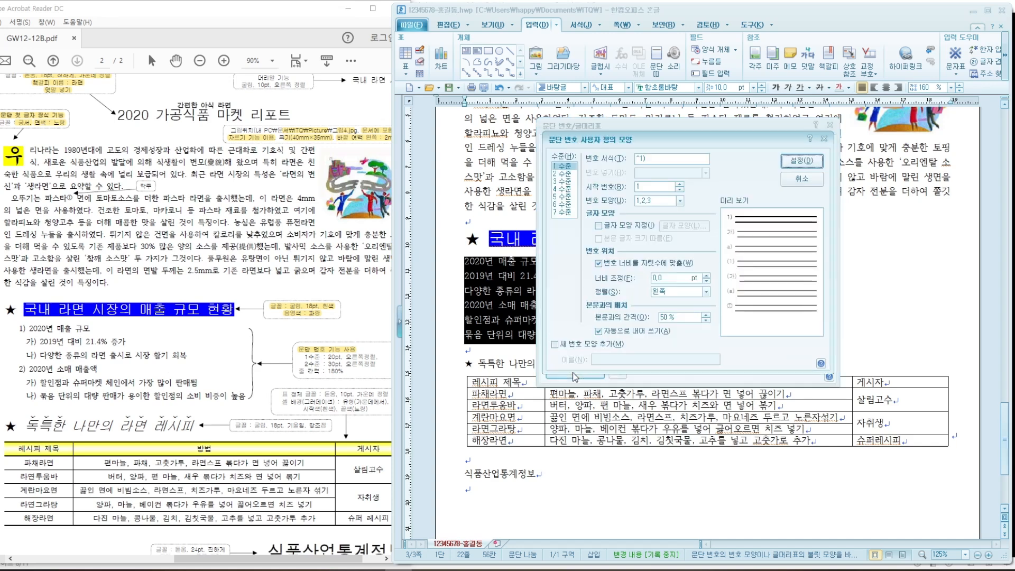
left_click_drag(649, 141, 611, 145)
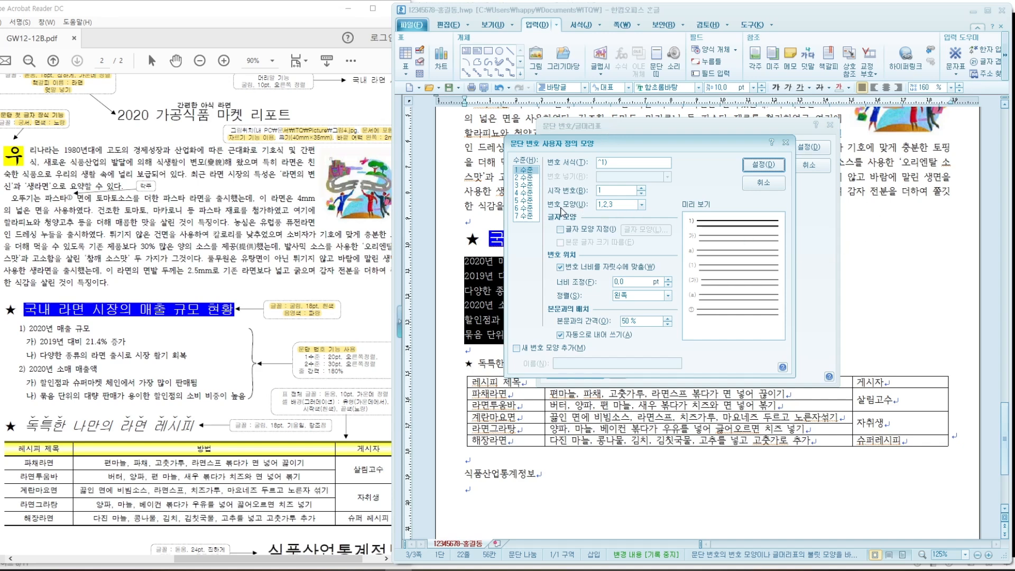
Step: Switch the level 1 number shape to A,B,C and back to 1,2,3
left_click(643, 205)
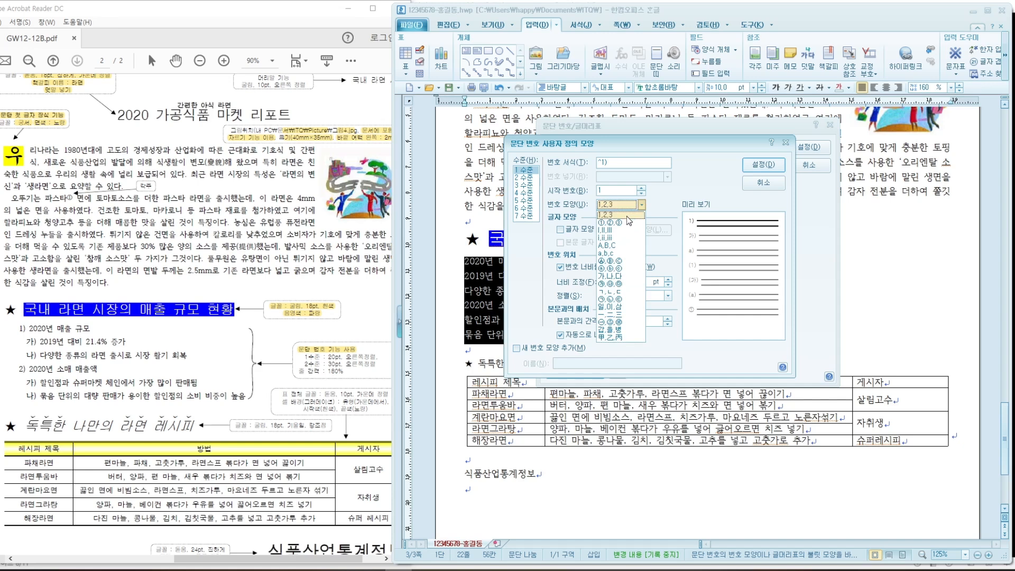
left_click(616, 246)
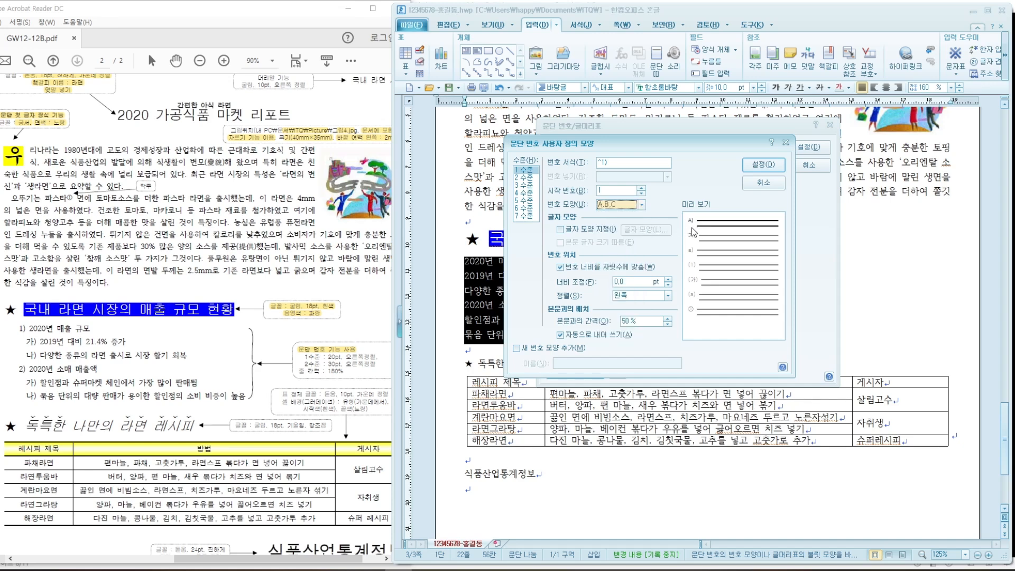
left_click(626, 208)
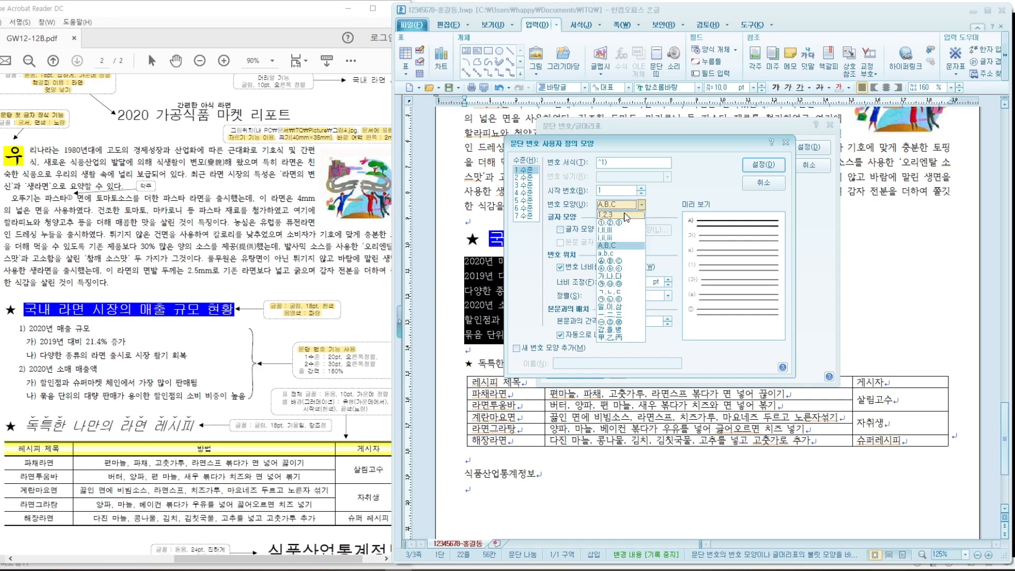
left_click(623, 215)
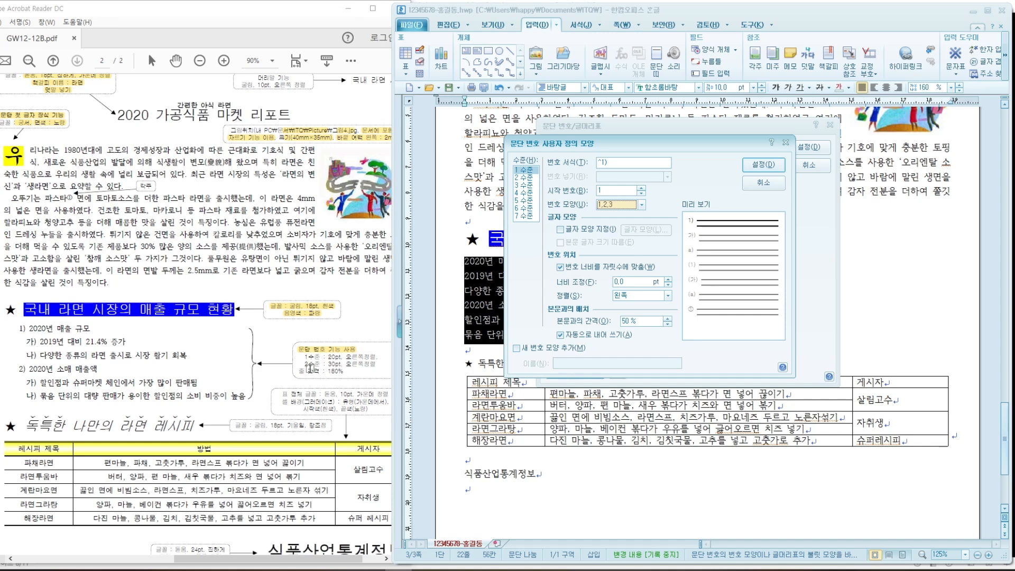
Step: Highlight the 1수준 instruction in the PDF and set the level 1 numbering to a 20 pt width adjustment with right (오른쪽) alignment
left_click_drag(300, 352, 376, 355)
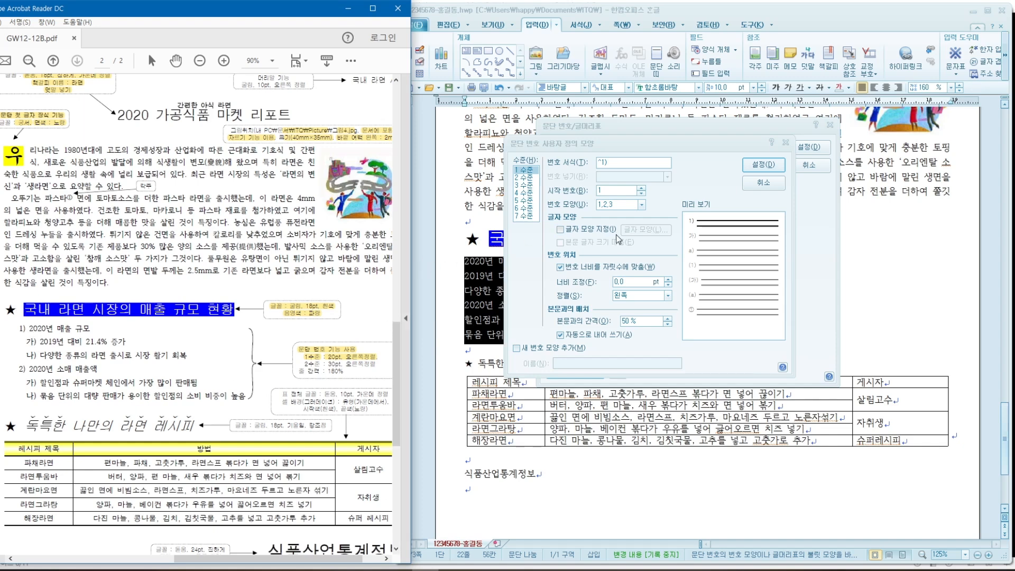
double_click(624, 282)
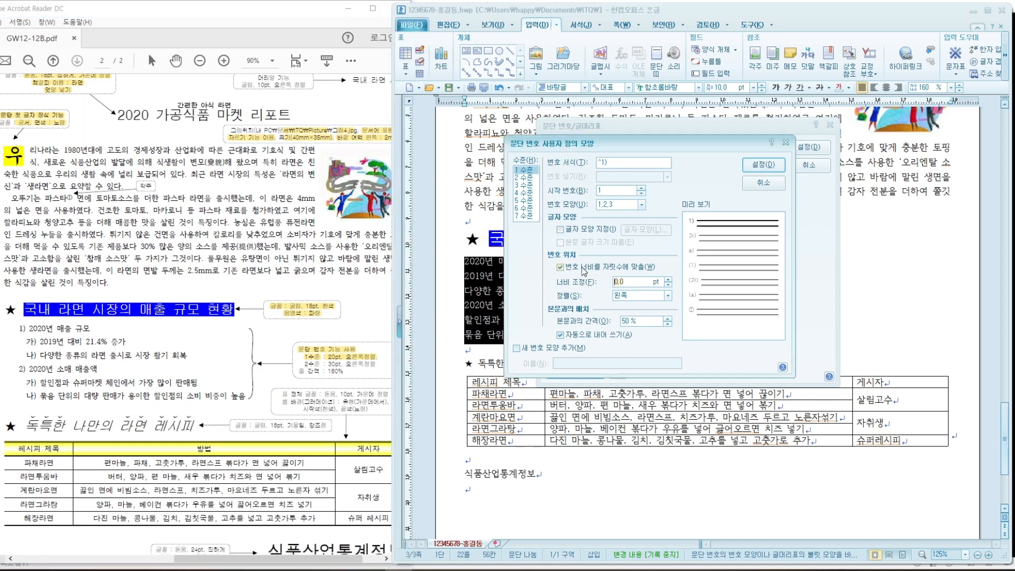
type("20")
left_click(638, 297)
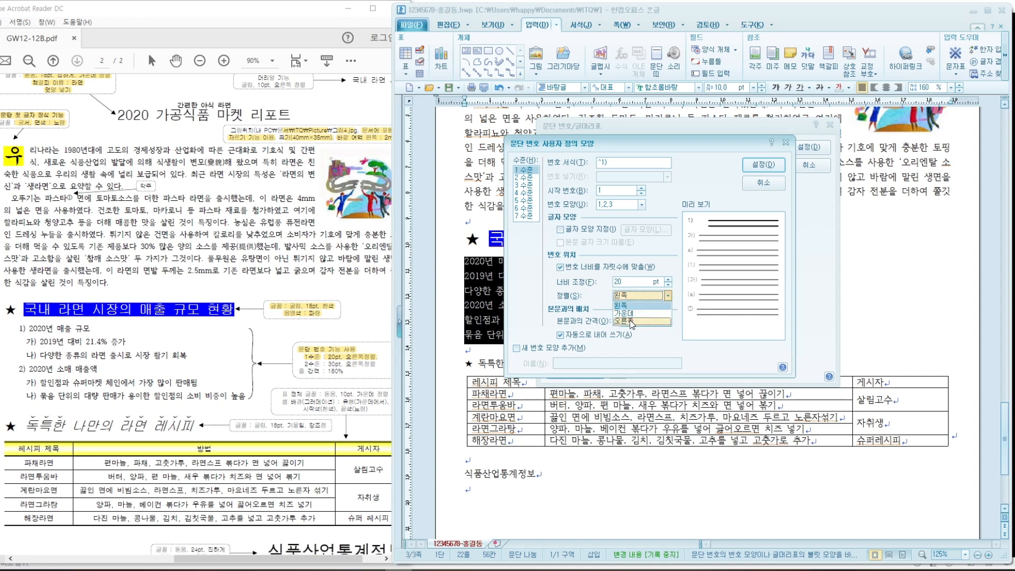
left_click(630, 320)
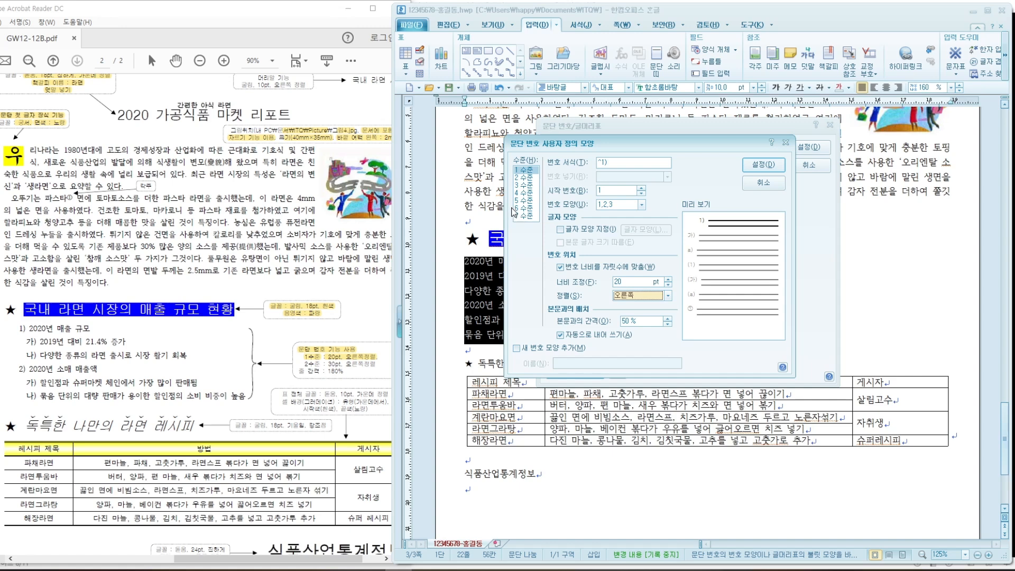
Step: Set level 2 numbering to 가,나,다 with a 30 pt width adjustment and right (오른쪽) alignment, and apply the numbering to the six lines
left_click(526, 177)
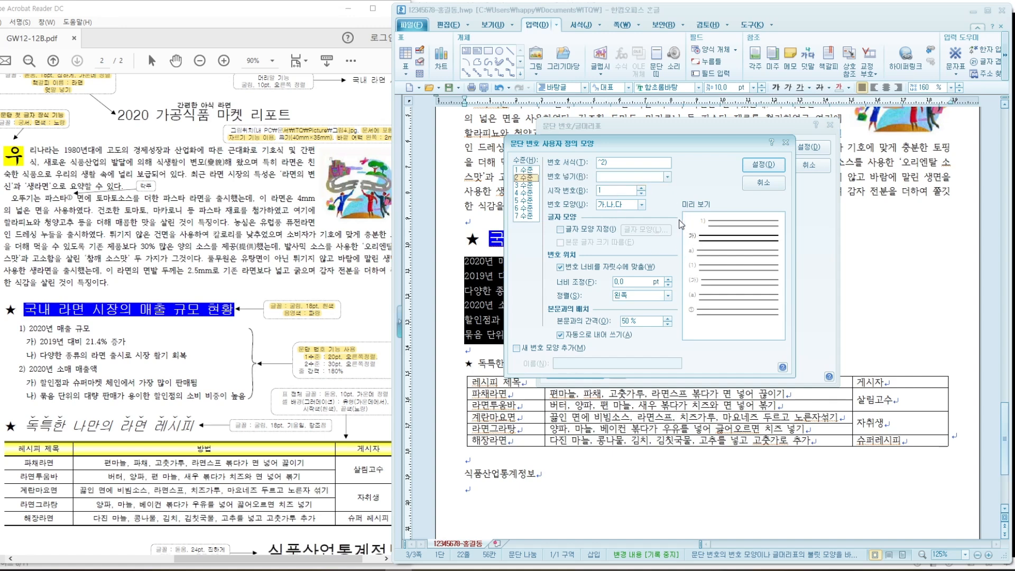
left_click(642, 205)
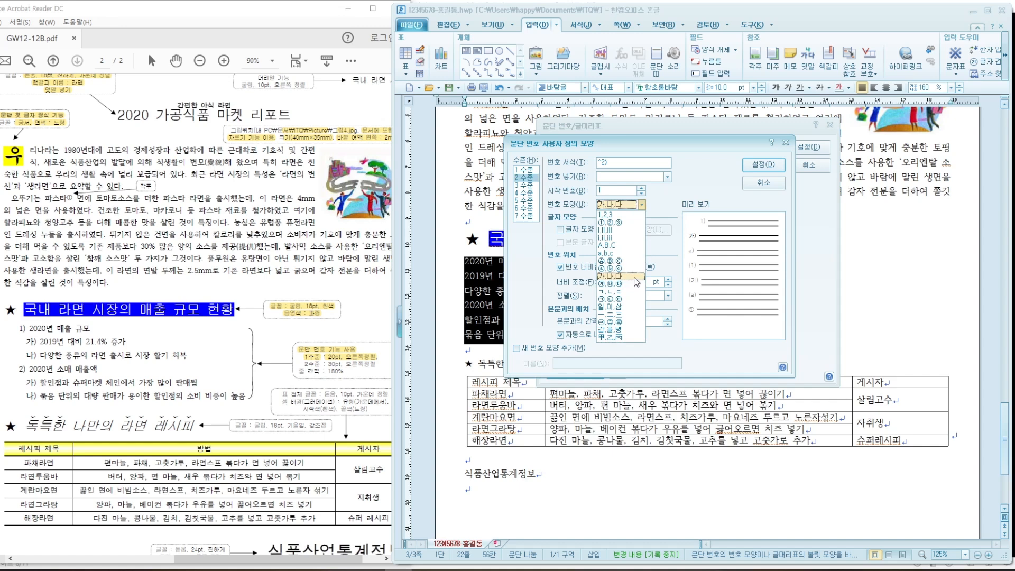
left_click(635, 277)
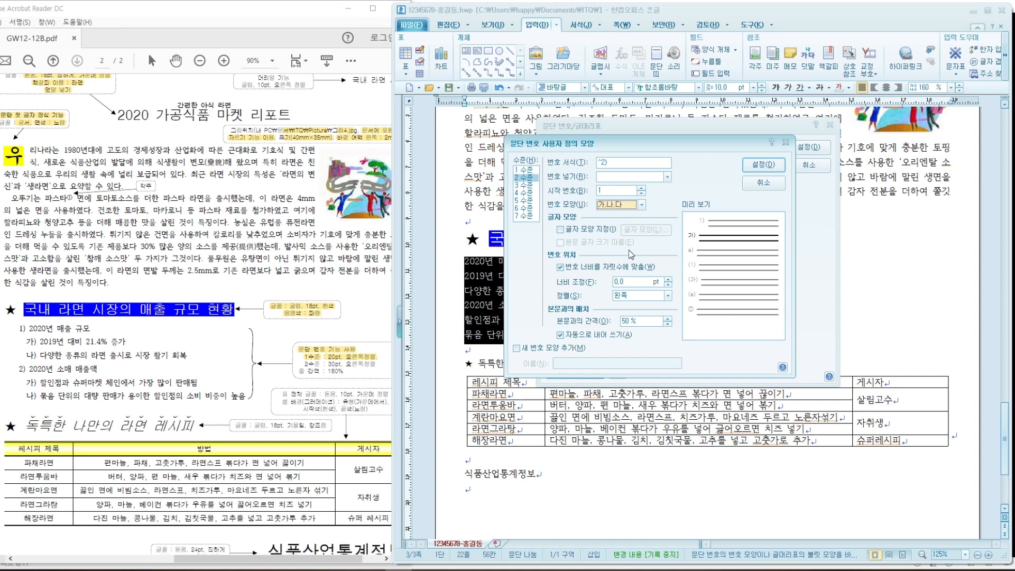
left_click(630, 282)
type("30")
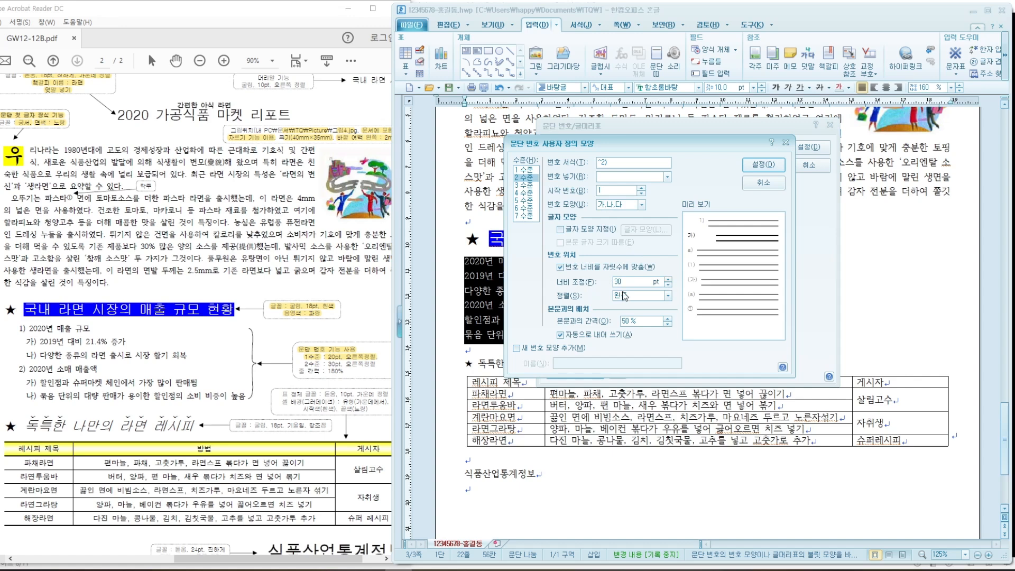
left_click(667, 296)
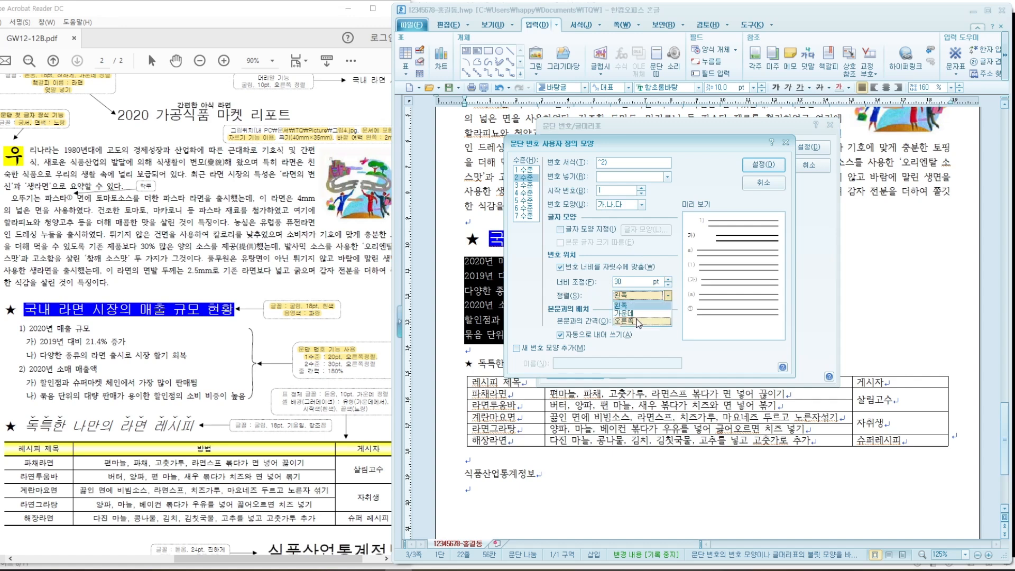
left_click(624, 321)
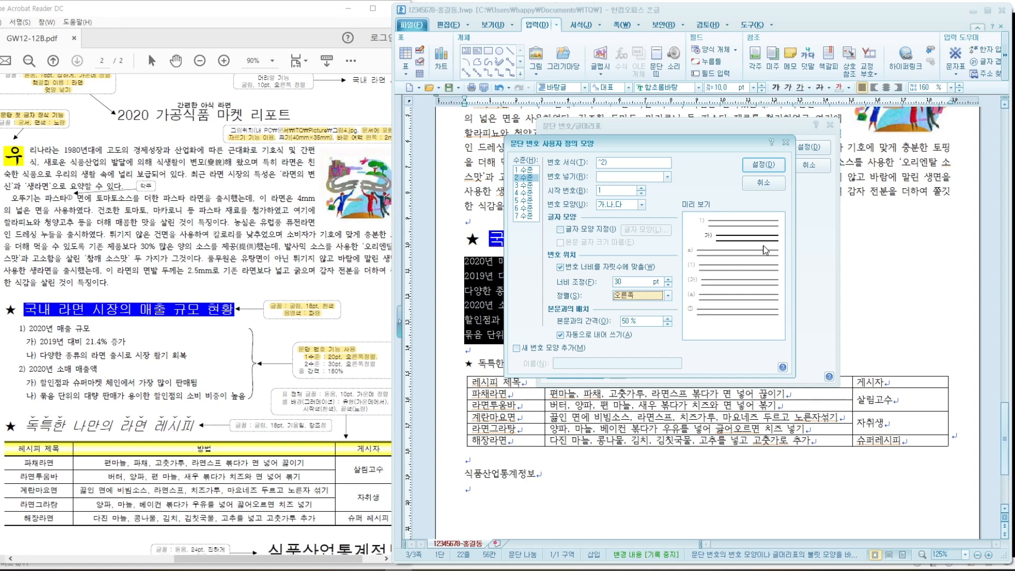
left_click(764, 168)
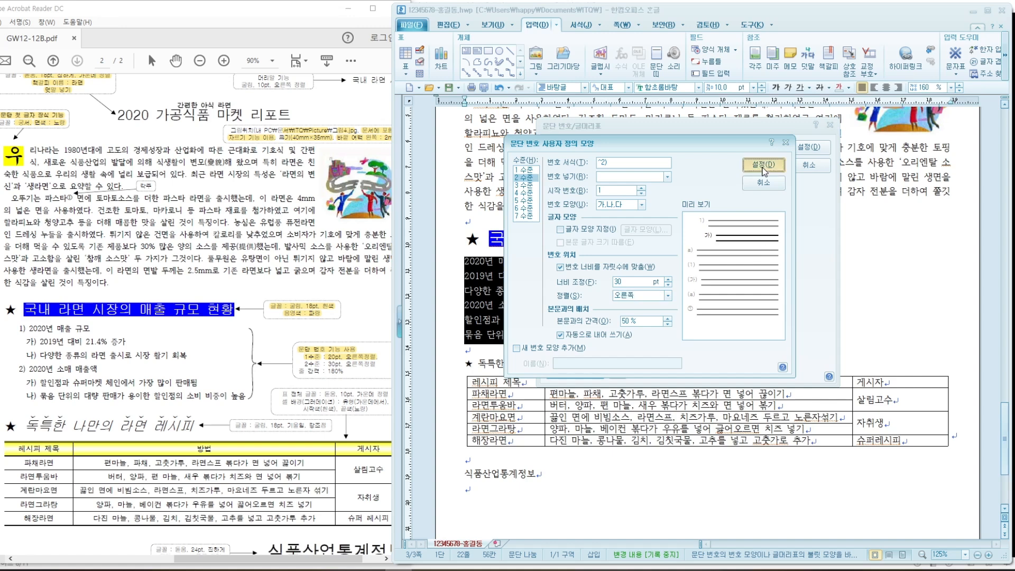
left_click(817, 149)
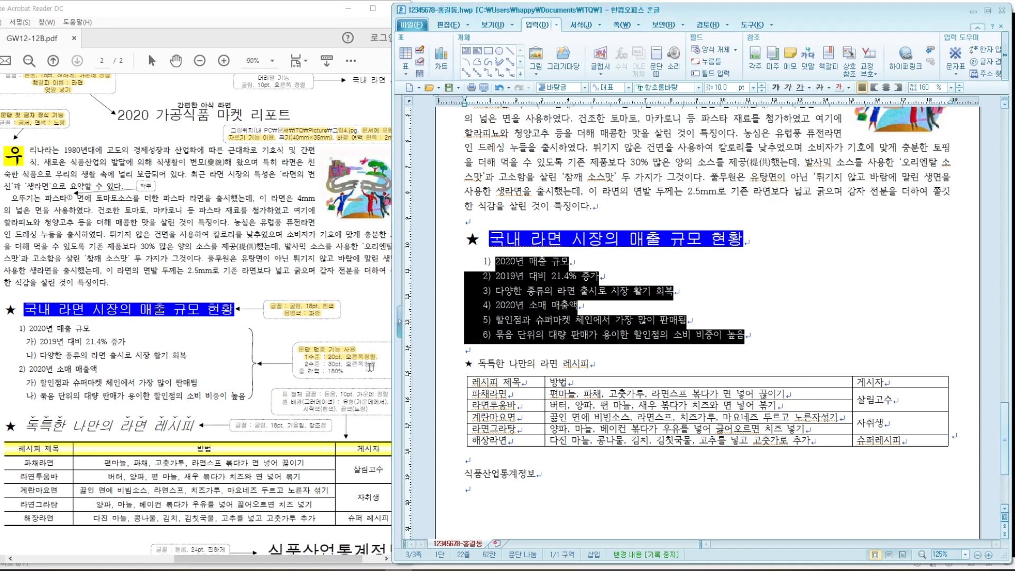
Step: Highlight the 줄 간격 : 180% instruction in the PDF and set the line spacing of the six numbered lines to 180%
left_click(299, 373)
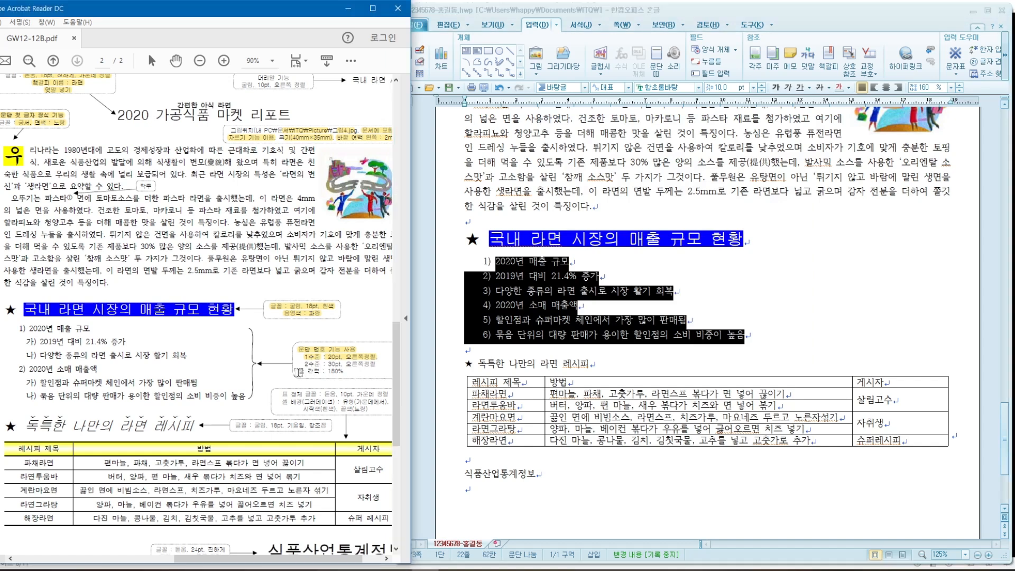
left_click_drag(299, 372, 344, 373)
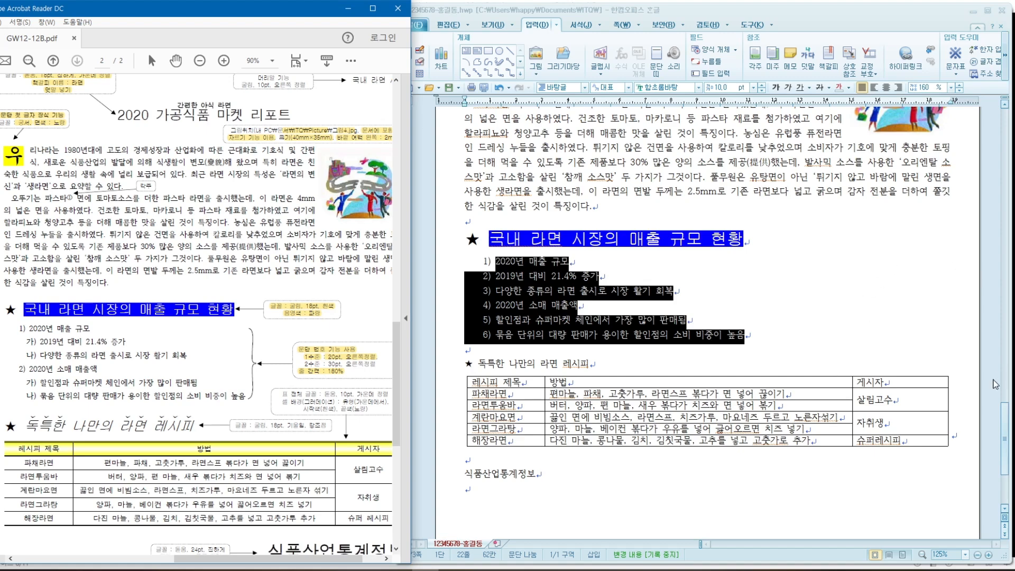
left_click_drag(1008, 429, 1007, 422)
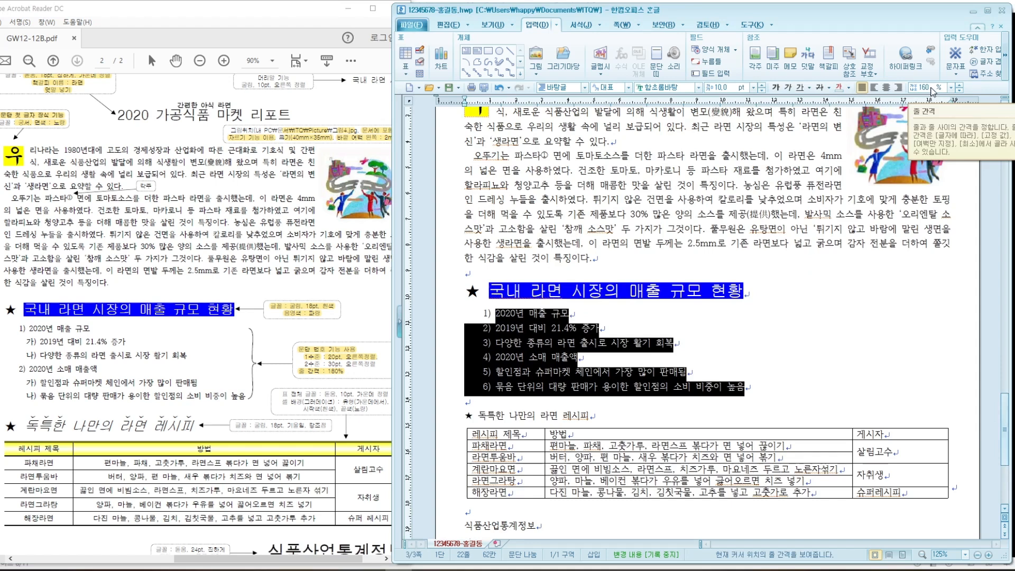
left_click(950, 88)
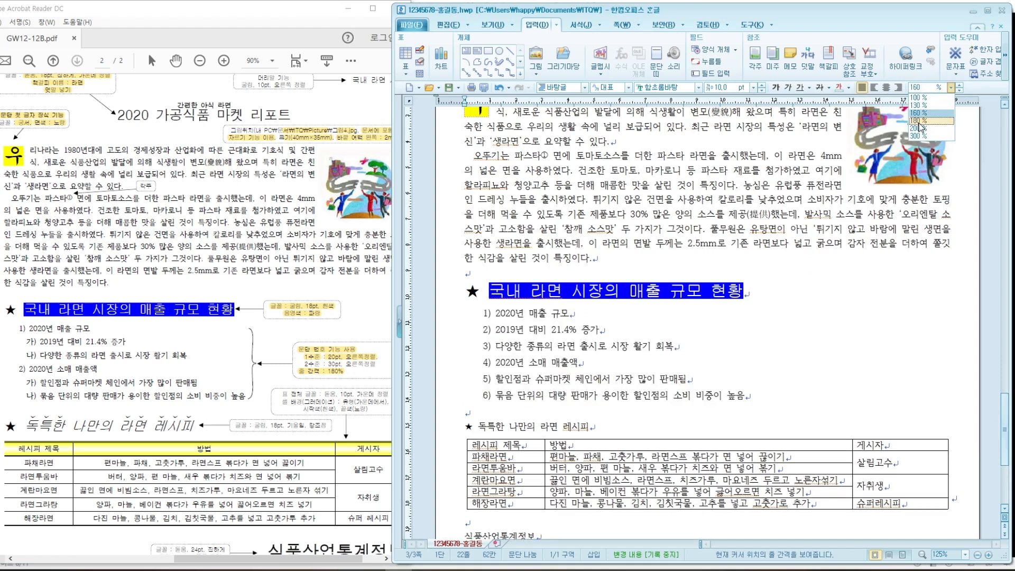
left_click(921, 127)
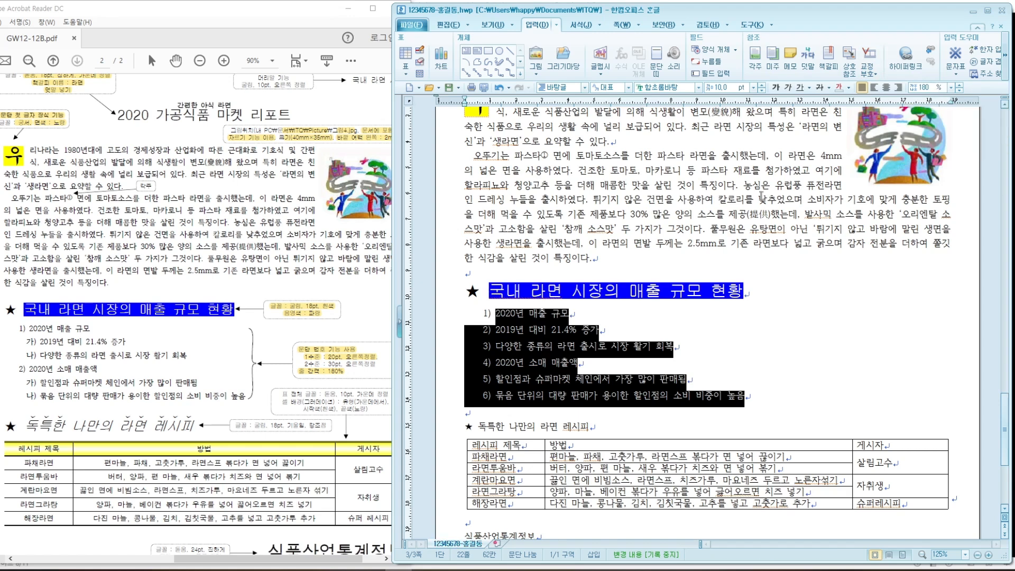
Step: Lower the second and third numbered lines under the first section heading by one numbering level
left_click(629, 336)
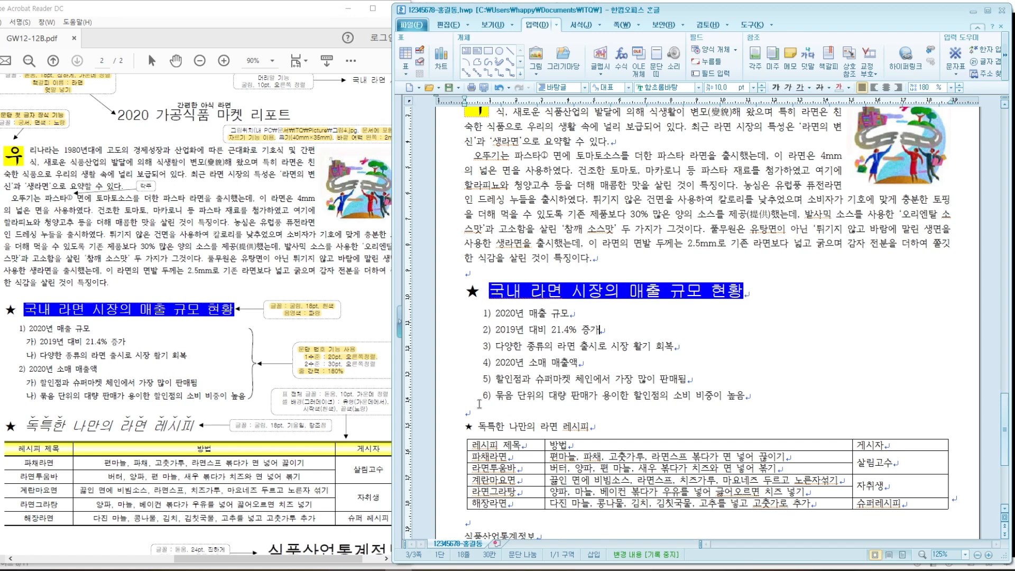
left_click(494, 331)
left_click_drag(497, 331, 676, 348)
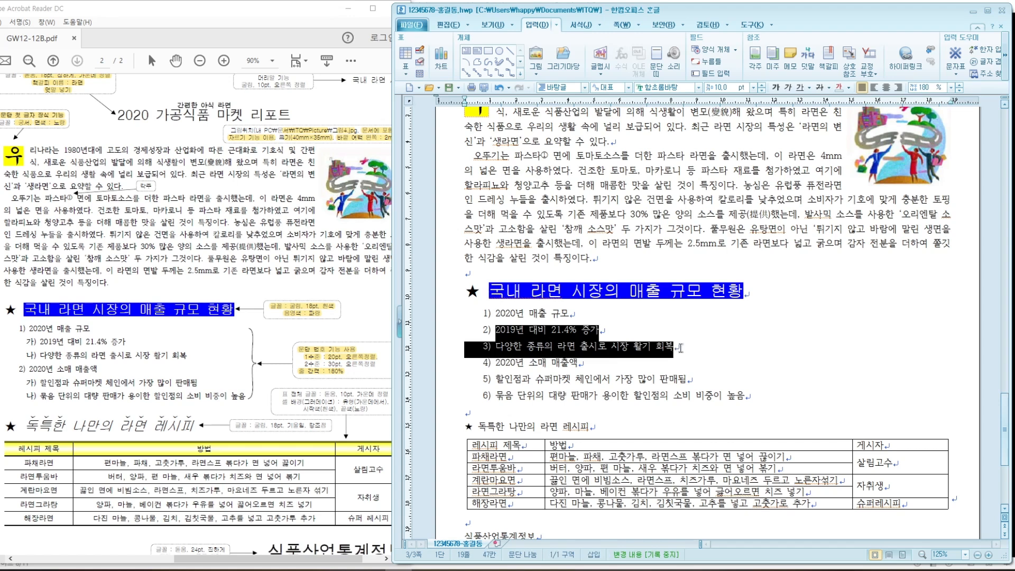
left_click(579, 25)
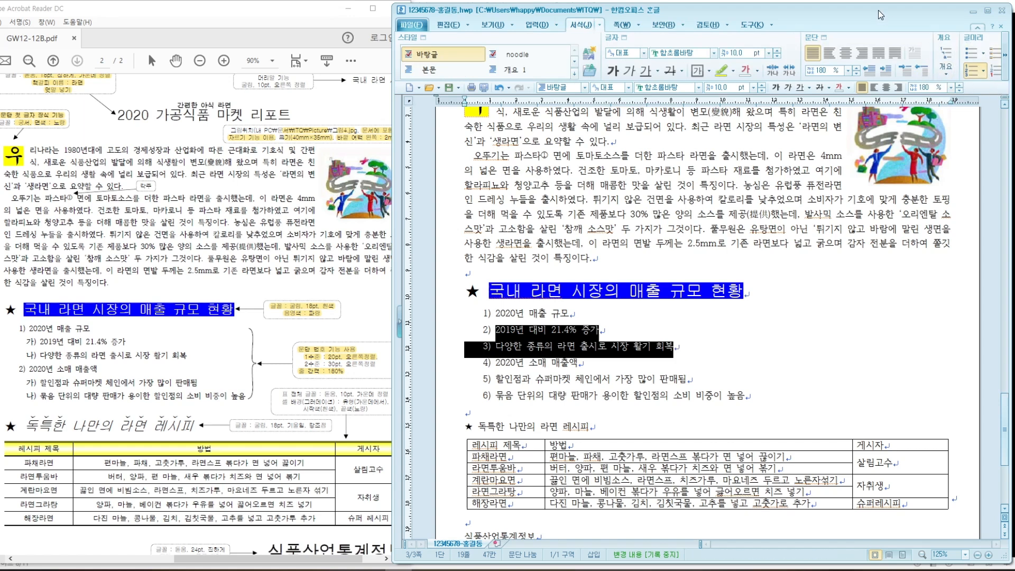
left_click_drag(879, 15, 876, 15)
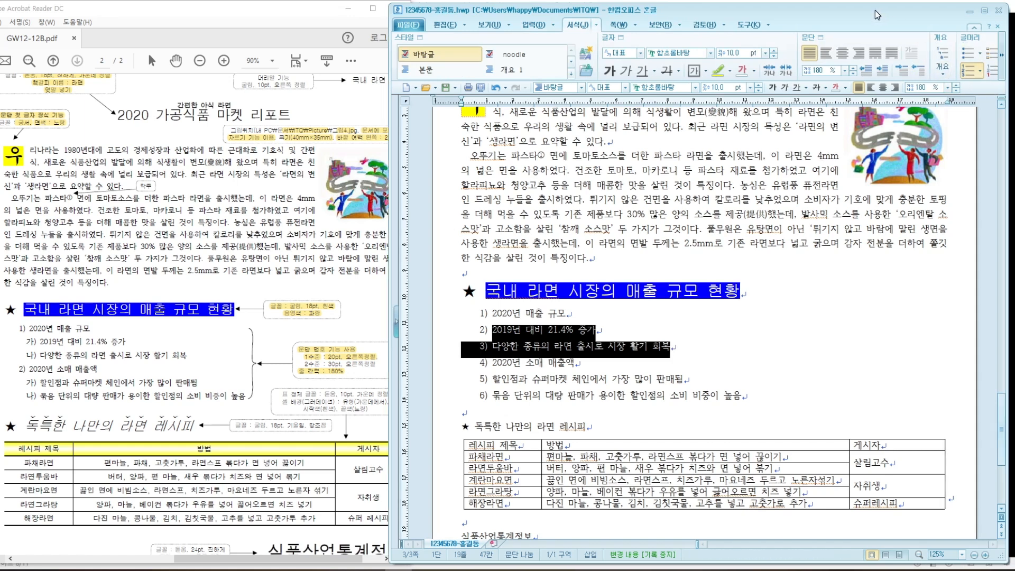
left_click(1006, 58)
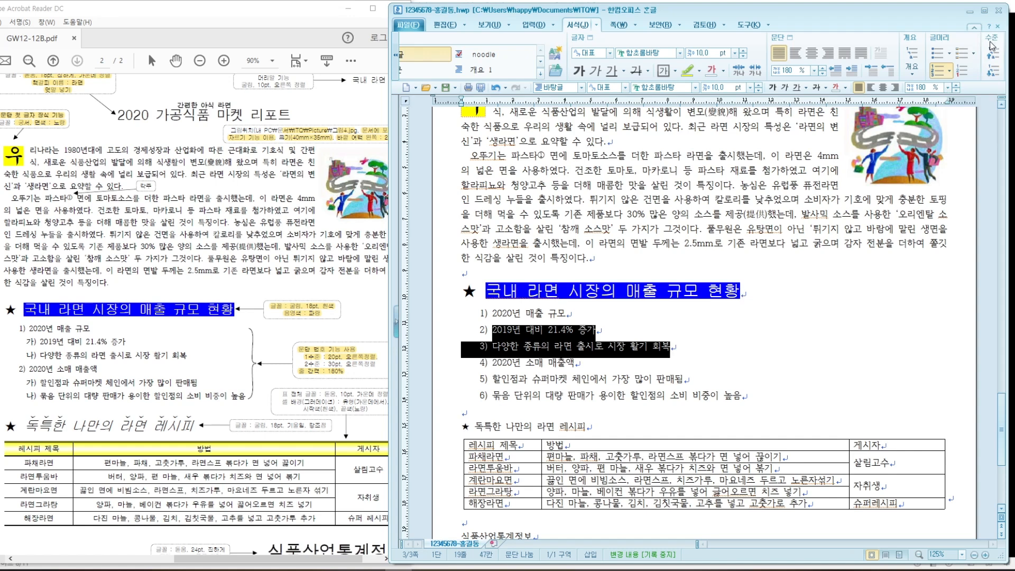
left_click(993, 74)
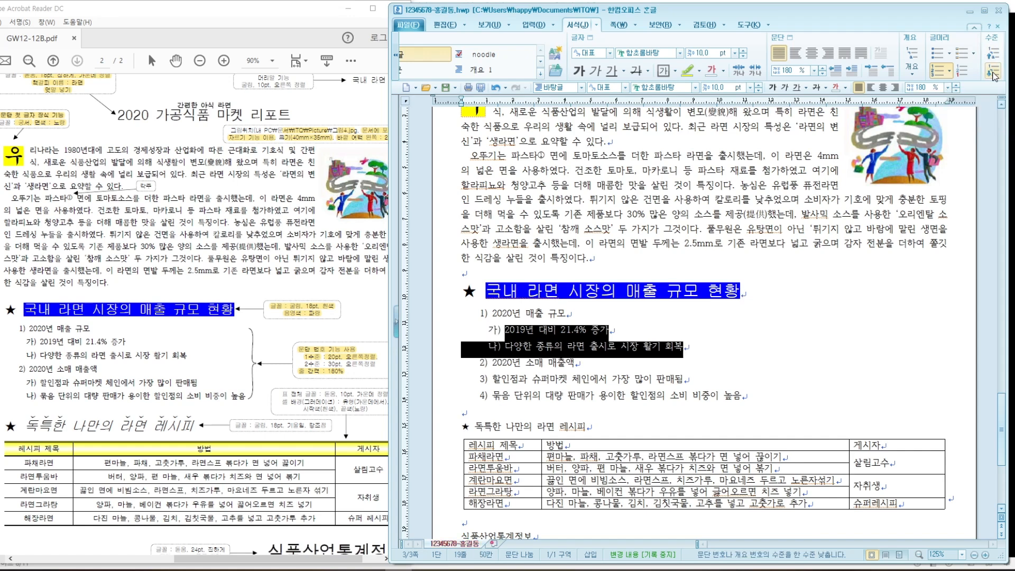
Step: Try lowering and raising the two lines' numbering level, and undo the level changes together with the 180% line spacing
left_click(994, 74)
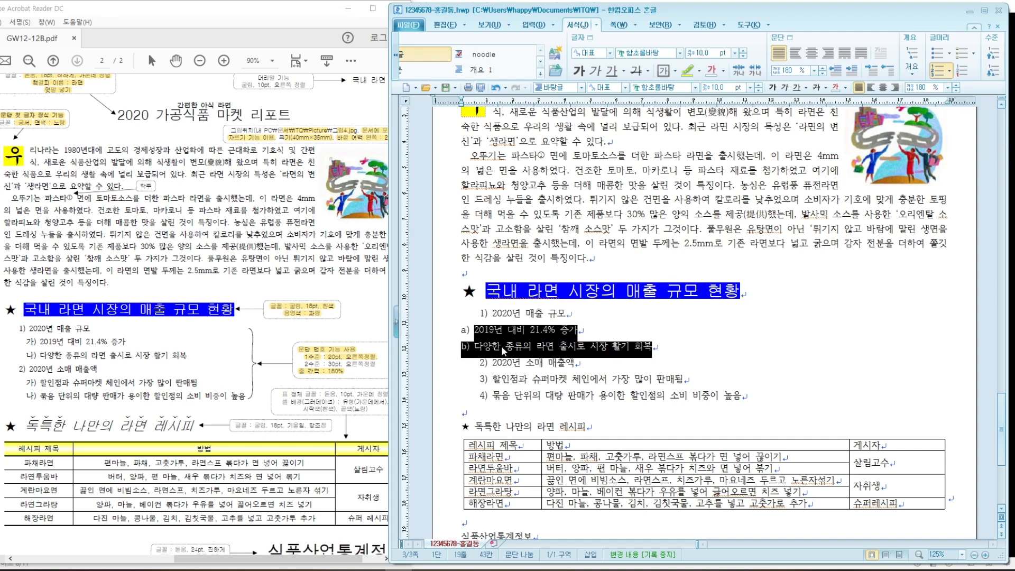
left_click(989, 59)
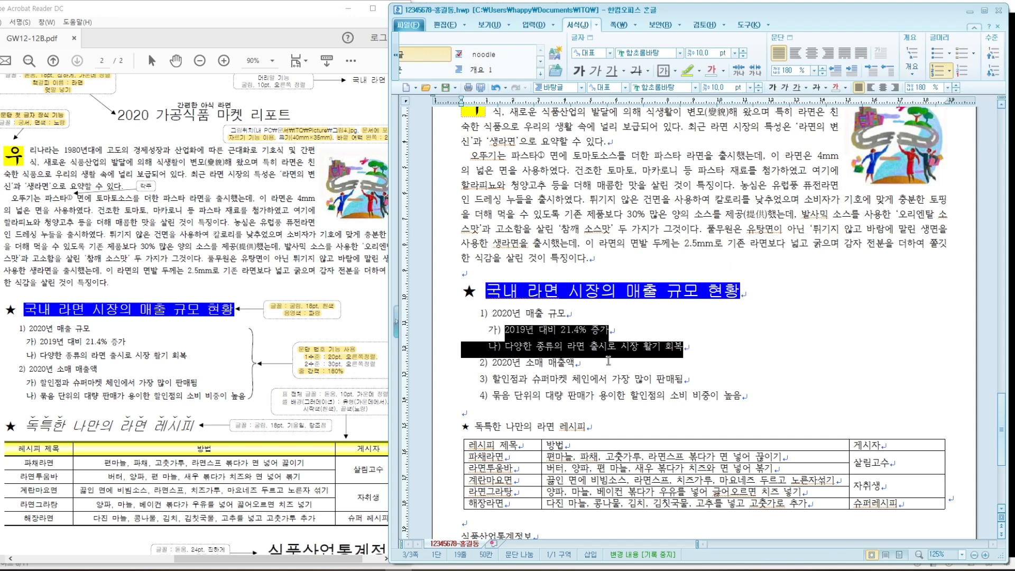
left_click(993, 71)
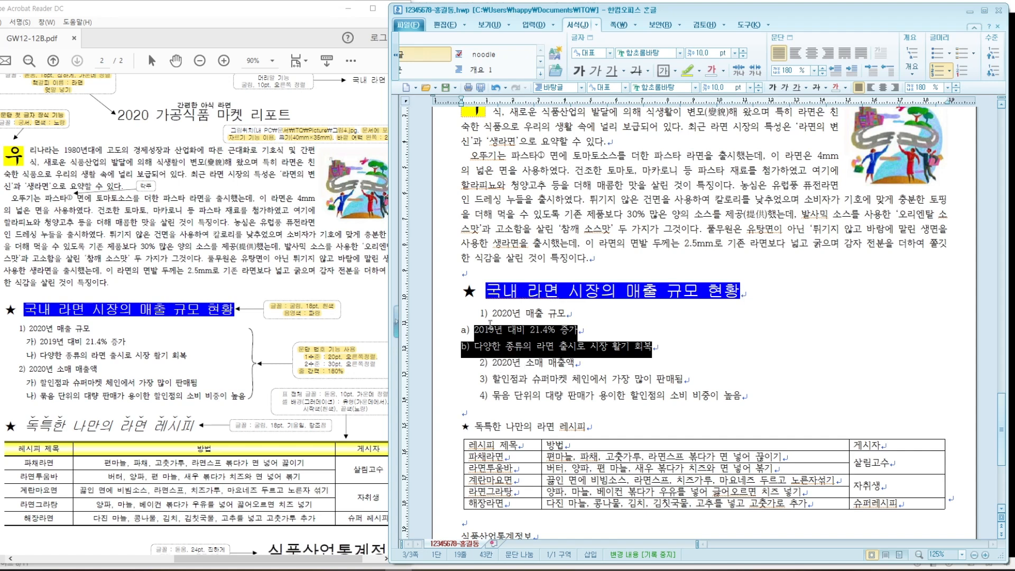
left_click(496, 88)
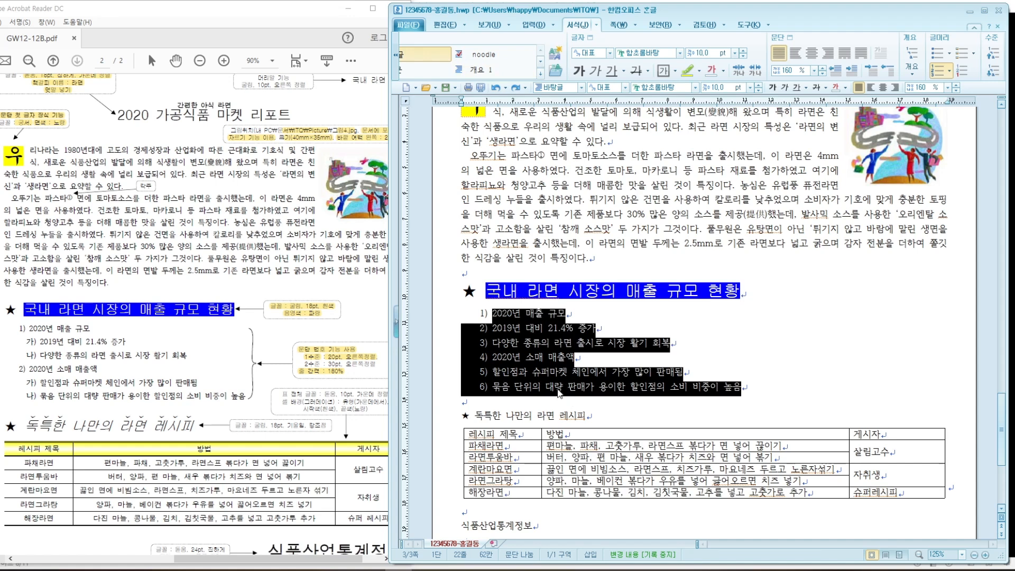
Step: Set the six numbered lines' spacing to 180% and lower the second and third lines to the 가) 나) level
left_click(949, 88)
left_click(915, 121)
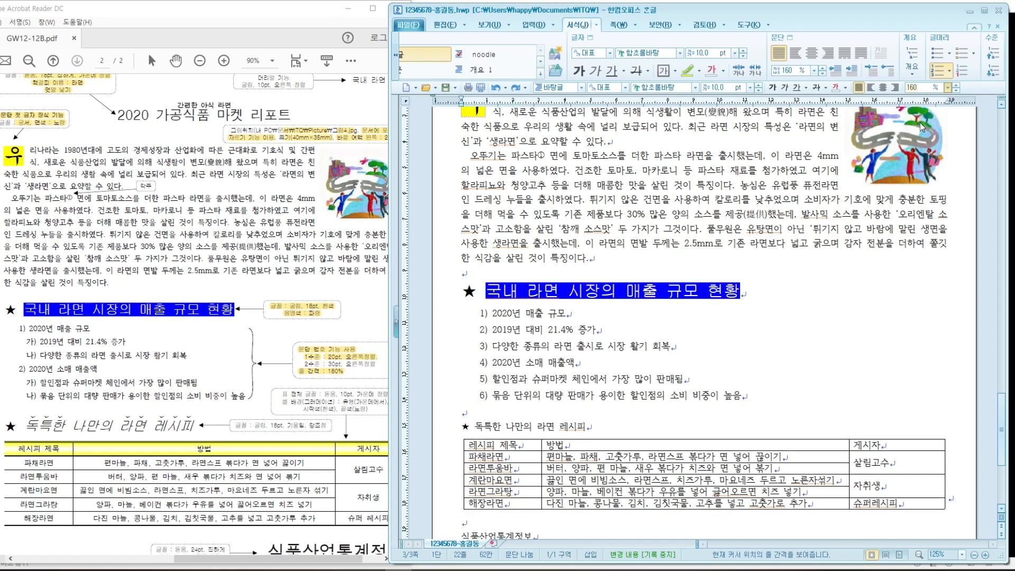
left_click(782, 330)
left_click_drag(490, 331, 669, 348)
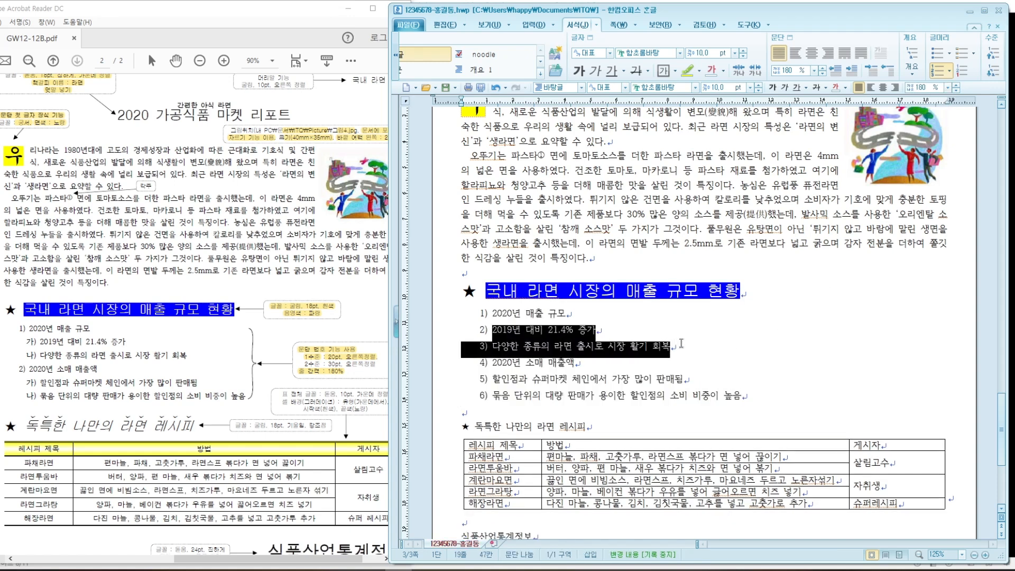
left_click(994, 72)
left_click(712, 348)
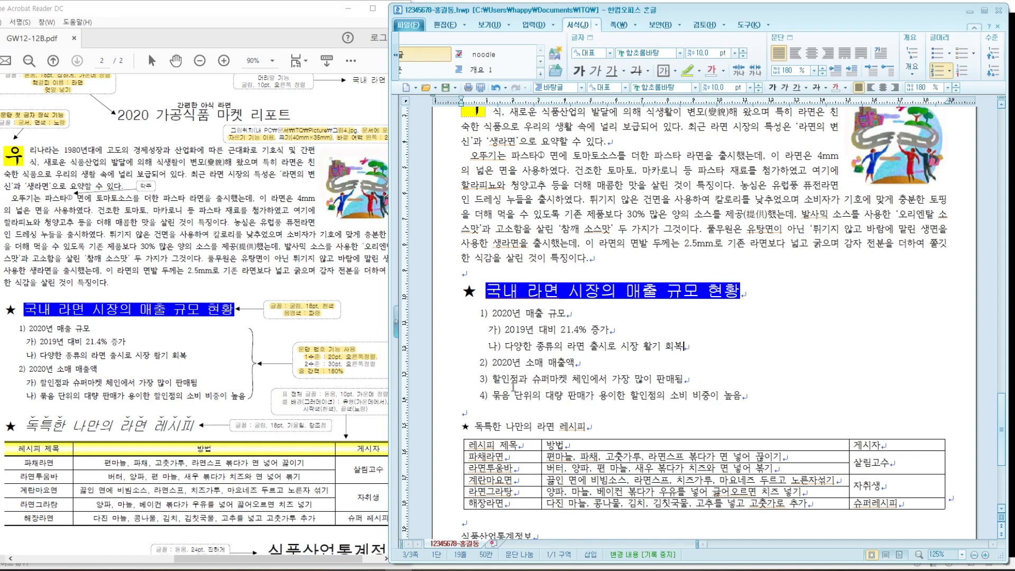
Step: Lower the last two numbered lines, 할인점과 슈퍼마켓 and 묶음 단위, to the 가) 나) level
left_click_drag(492, 379, 754, 400)
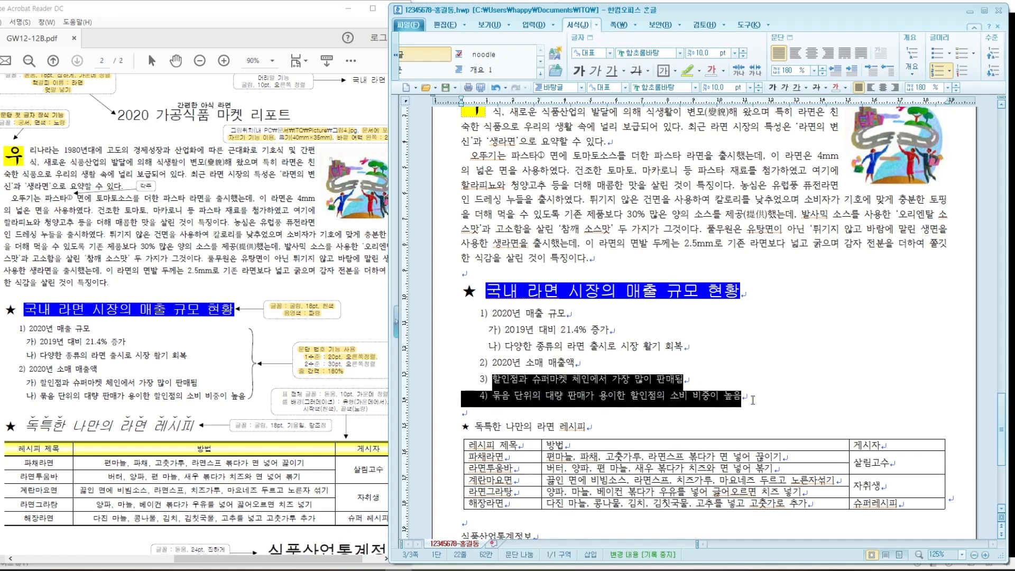
left_click(995, 71)
left_click(787, 335)
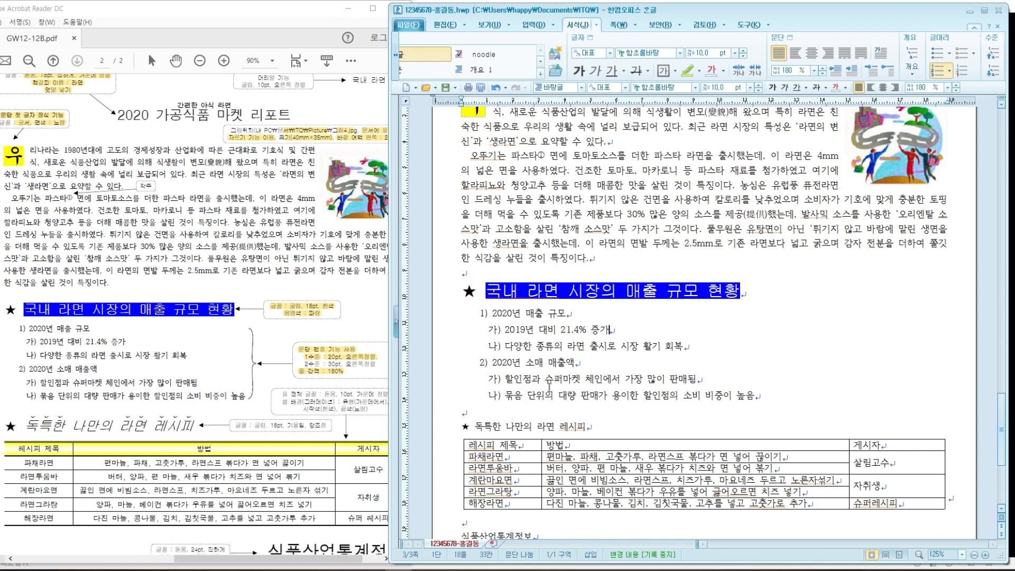
Step: Highlight the second section heading's font instruction (굴림, 18pt, 기울임, 강조점) in the PDF
left_click_drag(1001, 429, 985, 446)
left_click(109, 358)
scroll(108, 359, "down", 3)
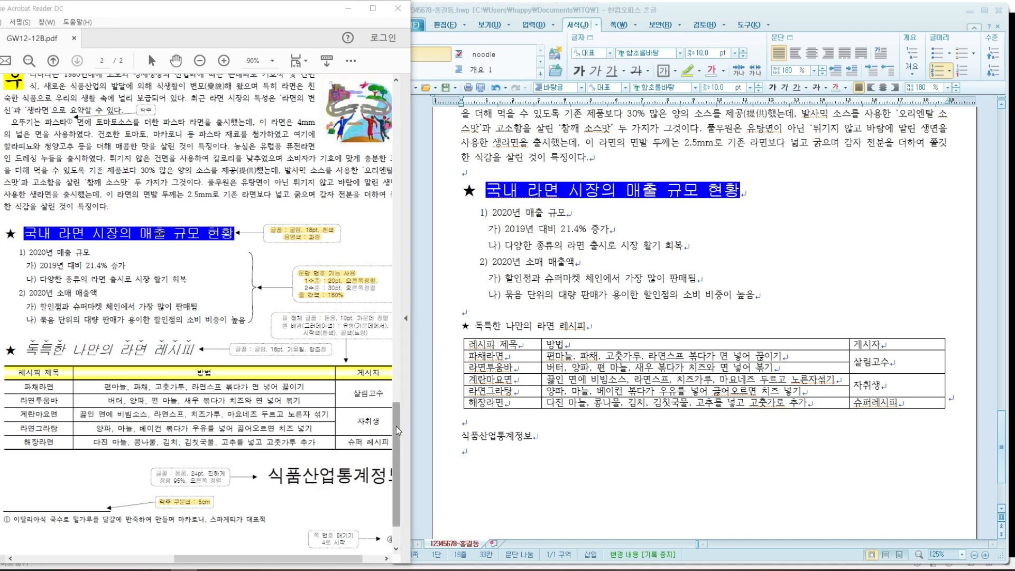
scroll(395, 427, "down", 1)
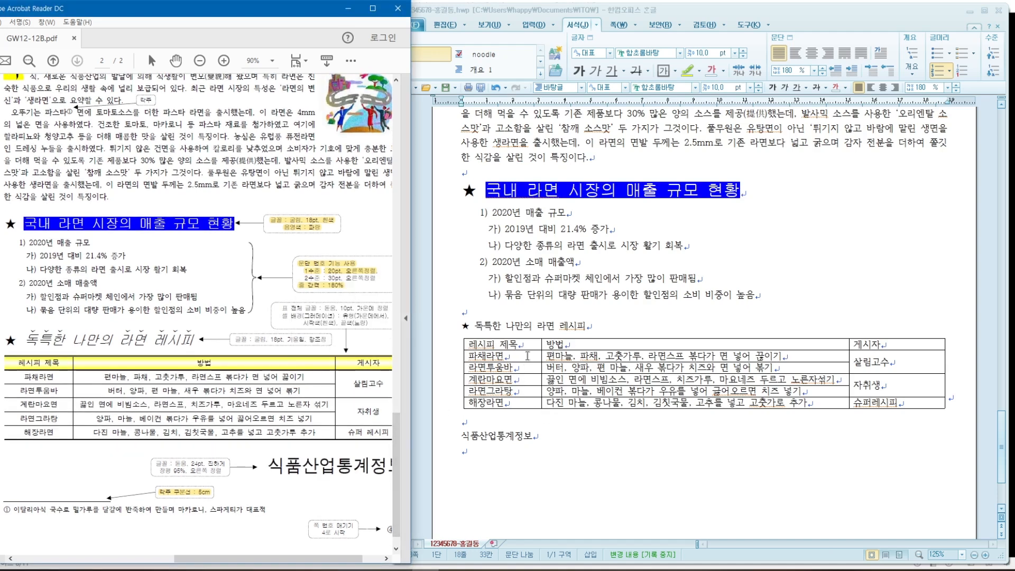
left_click(607, 328)
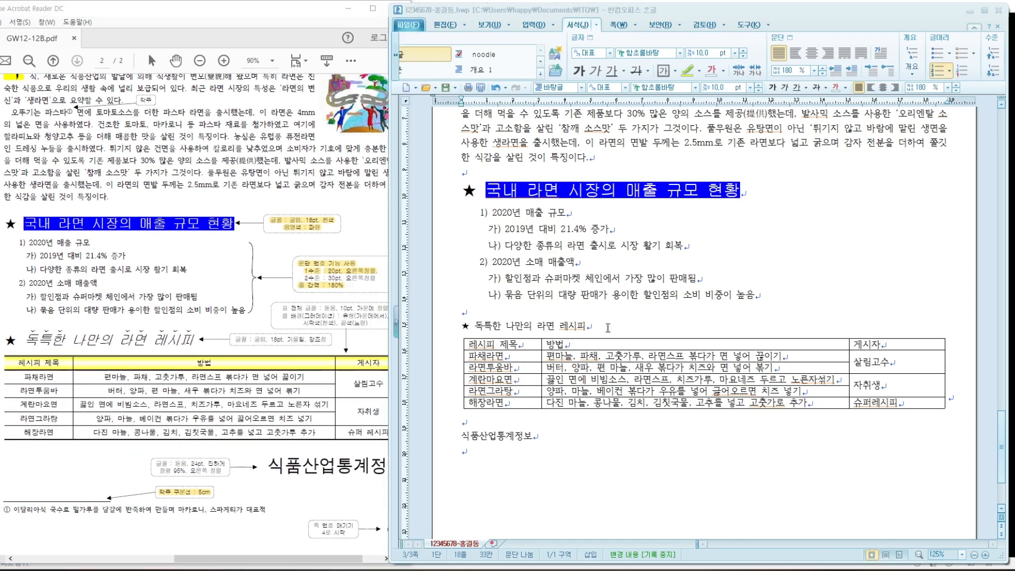
left_click(458, 327)
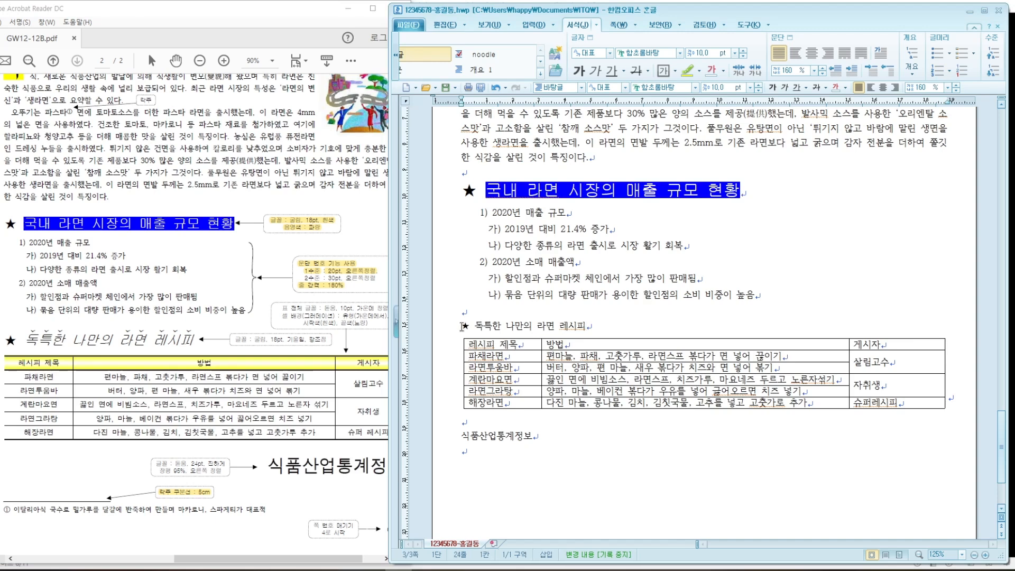
left_click_drag(236, 339, 318, 342)
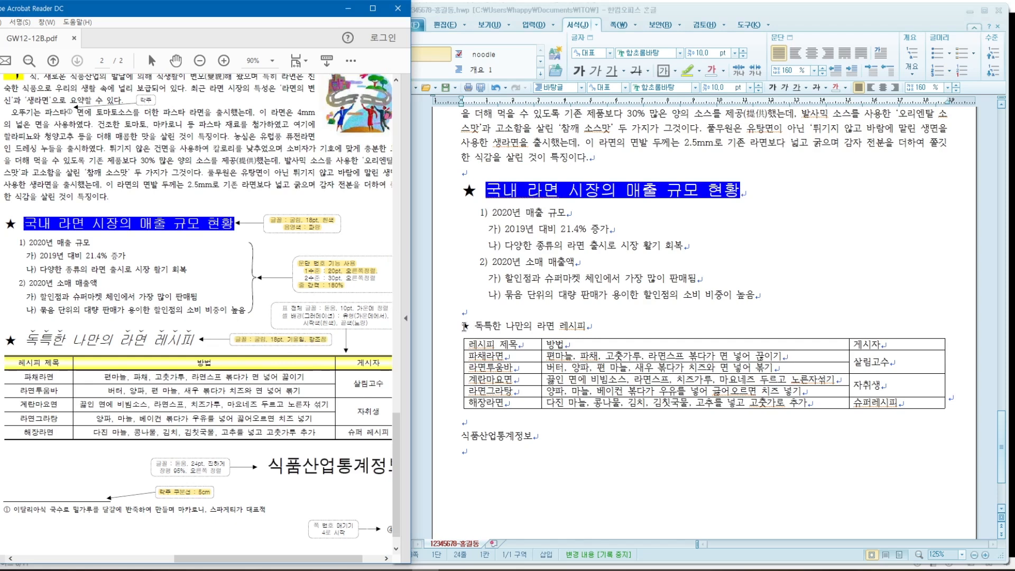
Step: Set the whole second section heading, ★ 독특한 나만의 라면 레시피, to the 굴림 font at 18 pt
left_click_drag(464, 327, 591, 327)
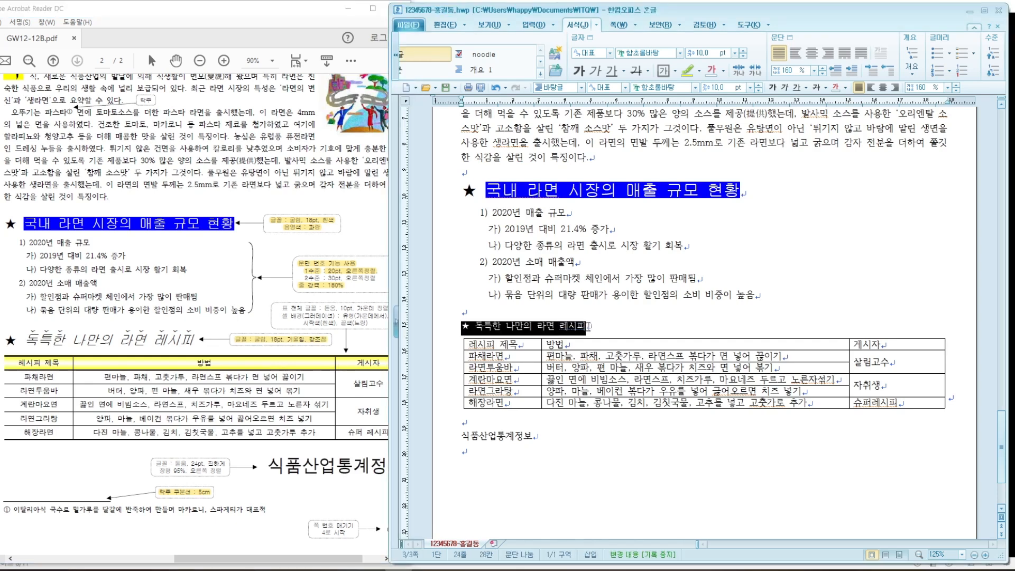
left_click(682, 87)
type("굴림")
key("Return")
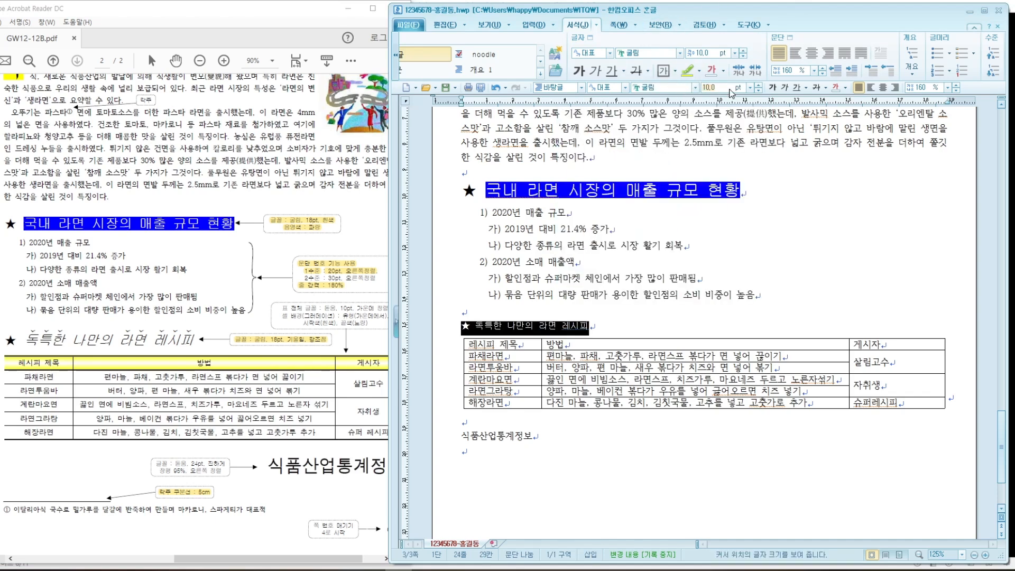
key("Return")
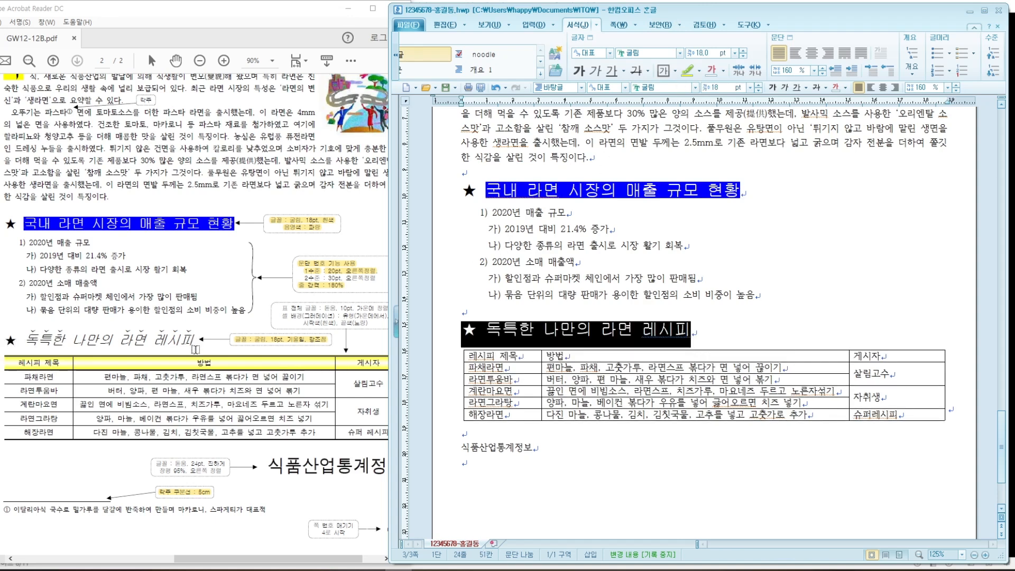
Step: Italicize the second section heading's text 독특한 나만의 라면 레시피, excluding the star
left_click(709, 335)
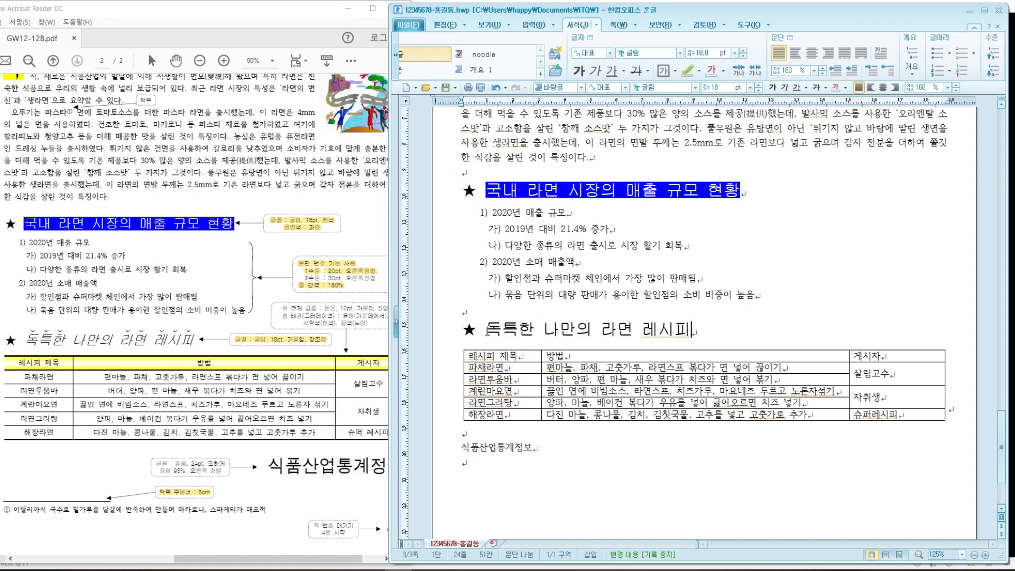
left_click_drag(485, 331, 685, 332)
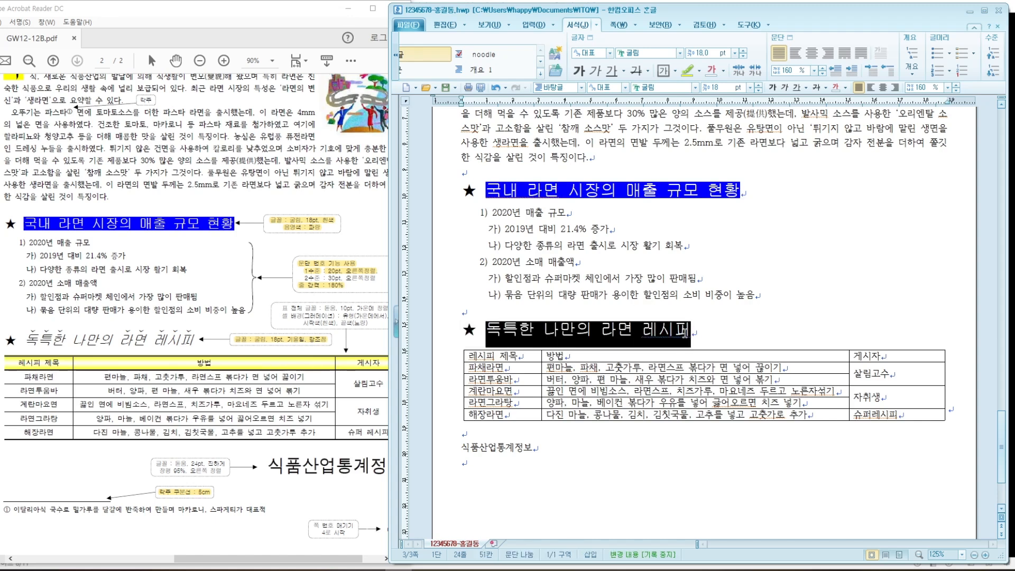
key("ctrl+i")
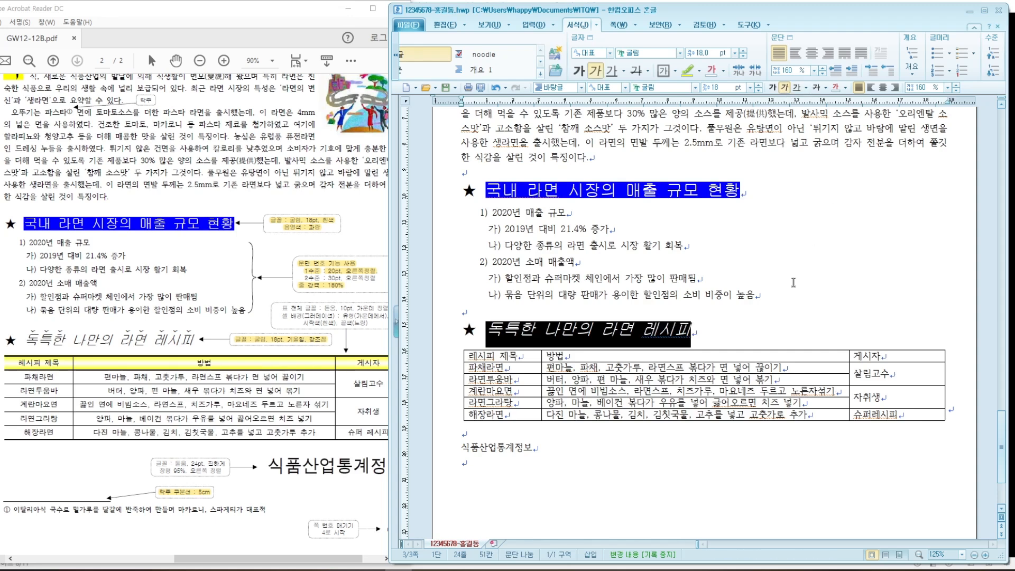
left_click(749, 339)
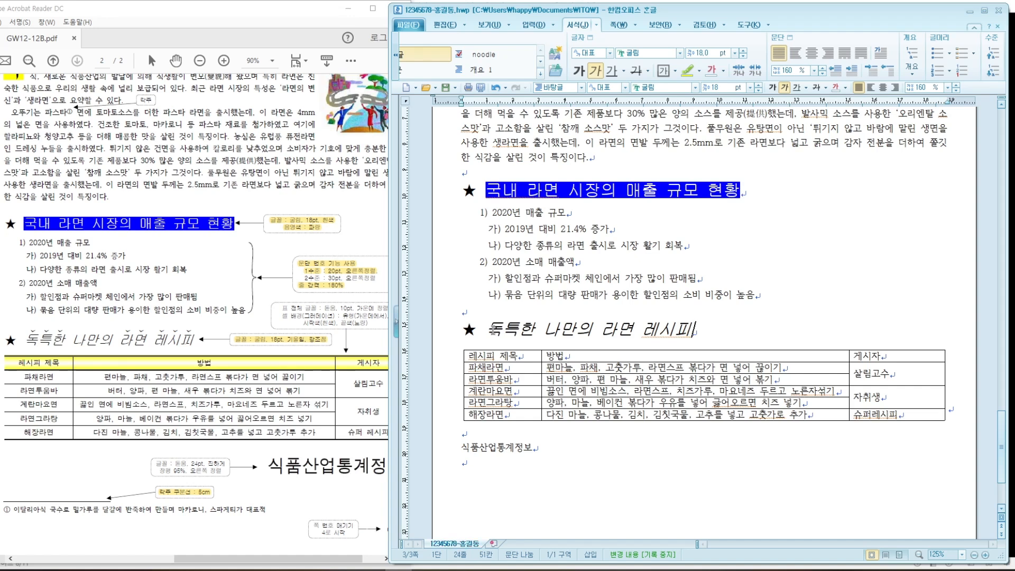
Step: Add the v-shaped emphasis mark (강조점) above the word 독특한 in the second section heading
left_click_drag(491, 329, 529, 332)
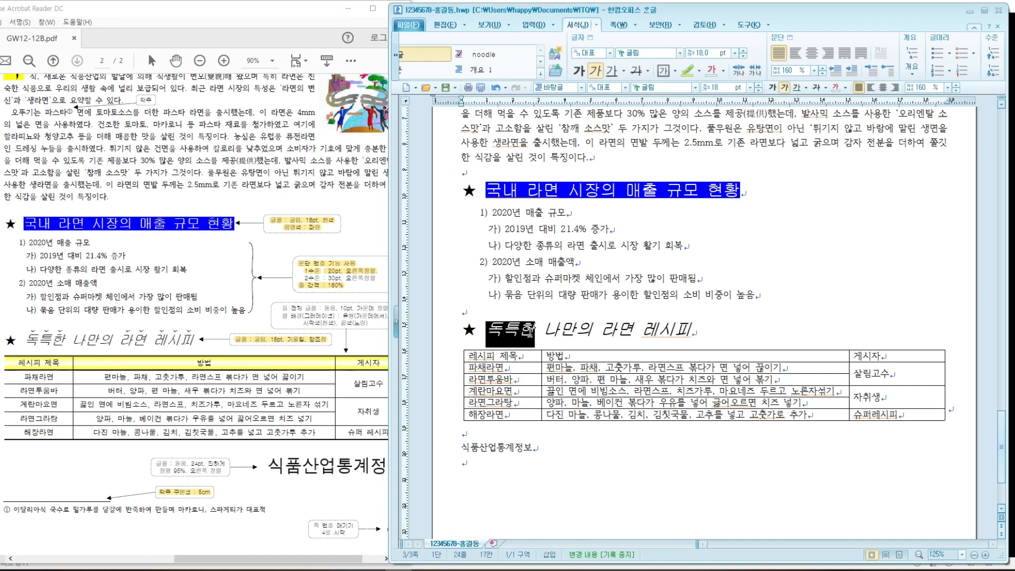
right_click(529, 332)
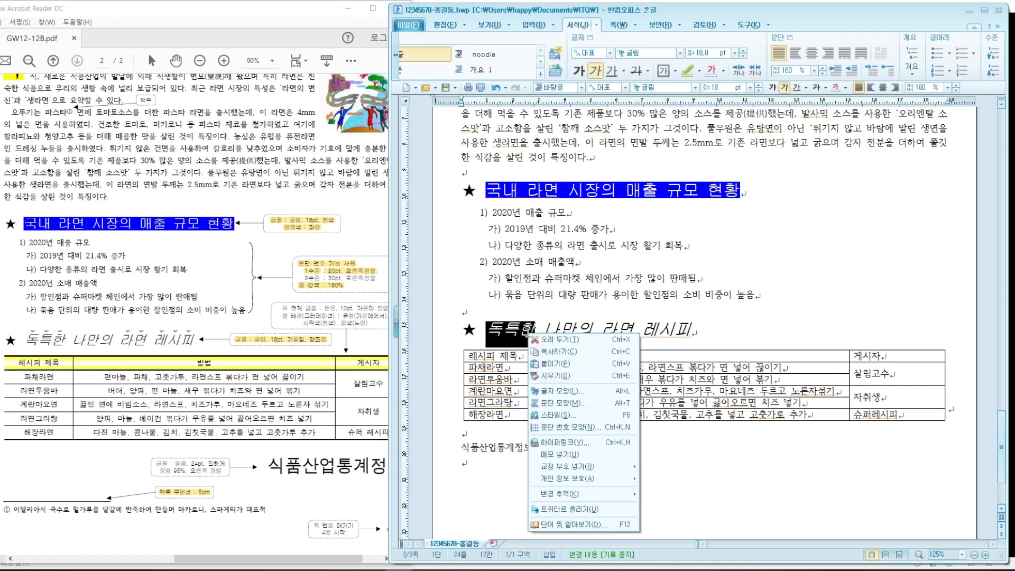
left_click(567, 392)
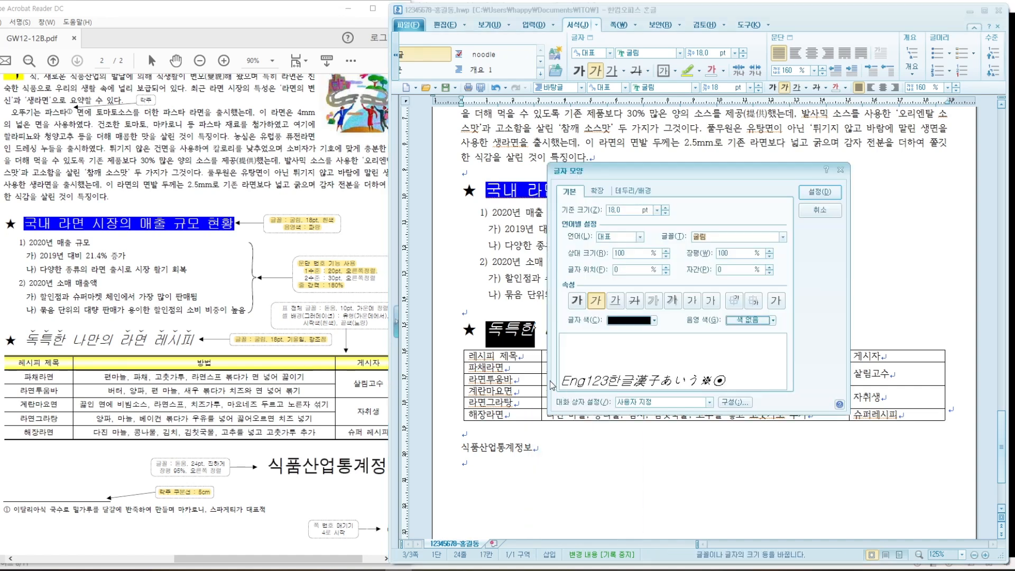
left_click(598, 194)
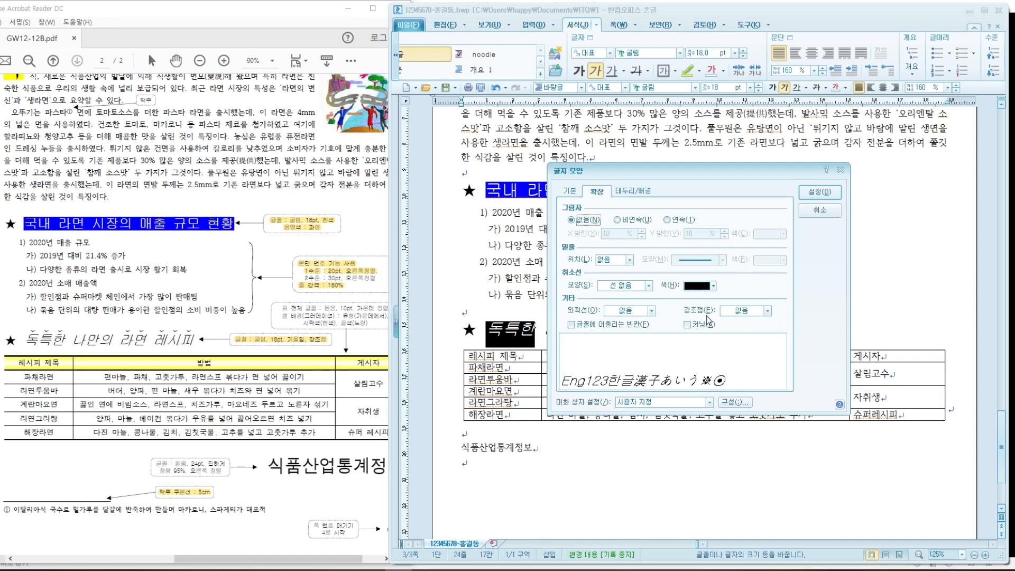
left_click(769, 311)
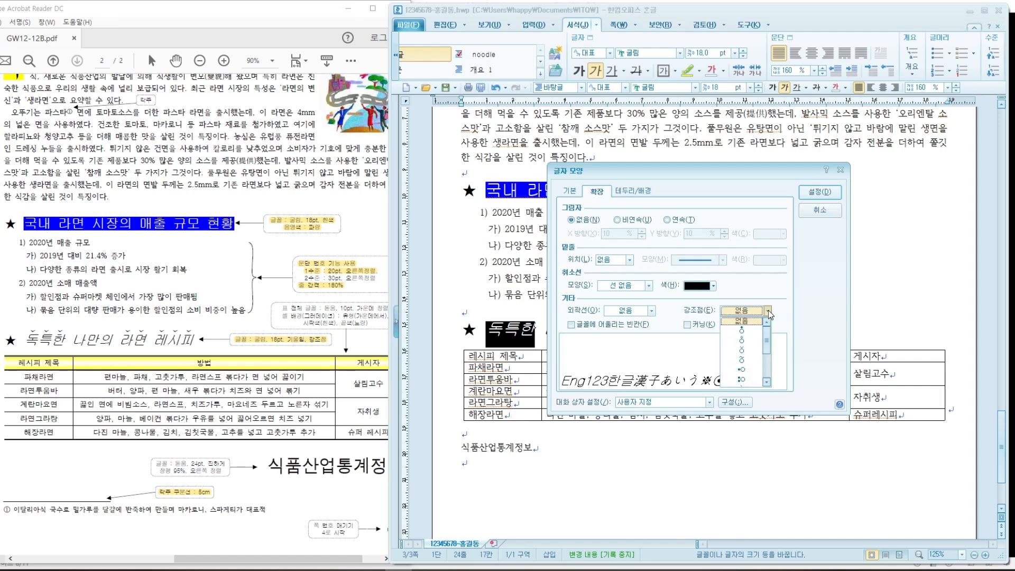
left_click(743, 352)
left_click(819, 192)
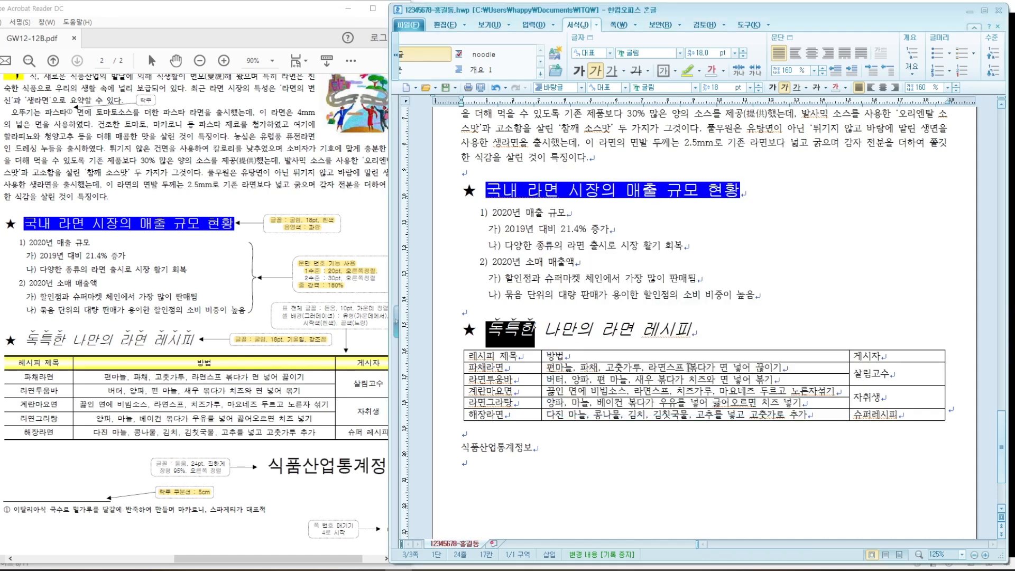
Step: Add the same v-shaped emphasis mark (강조점) above 라면 레시피 in the second section heading
left_click(606, 333)
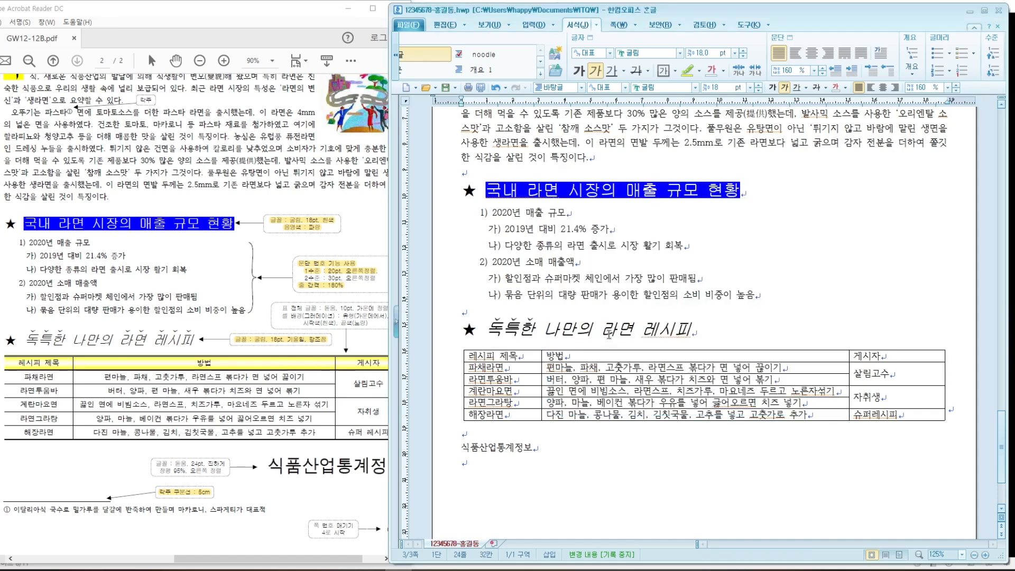
left_click_drag(609, 335, 685, 331)
right_click(685, 330)
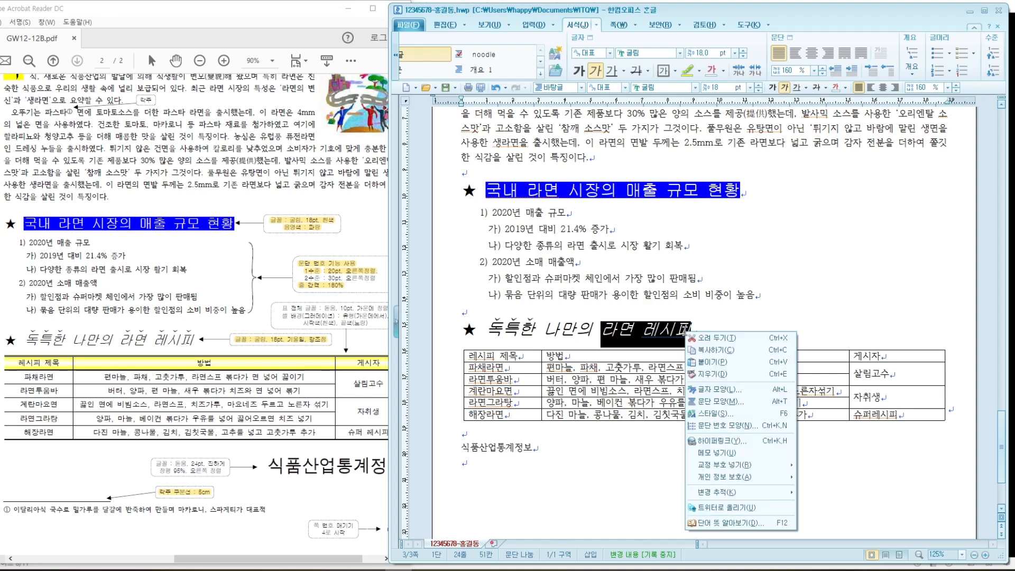
left_click(721, 391)
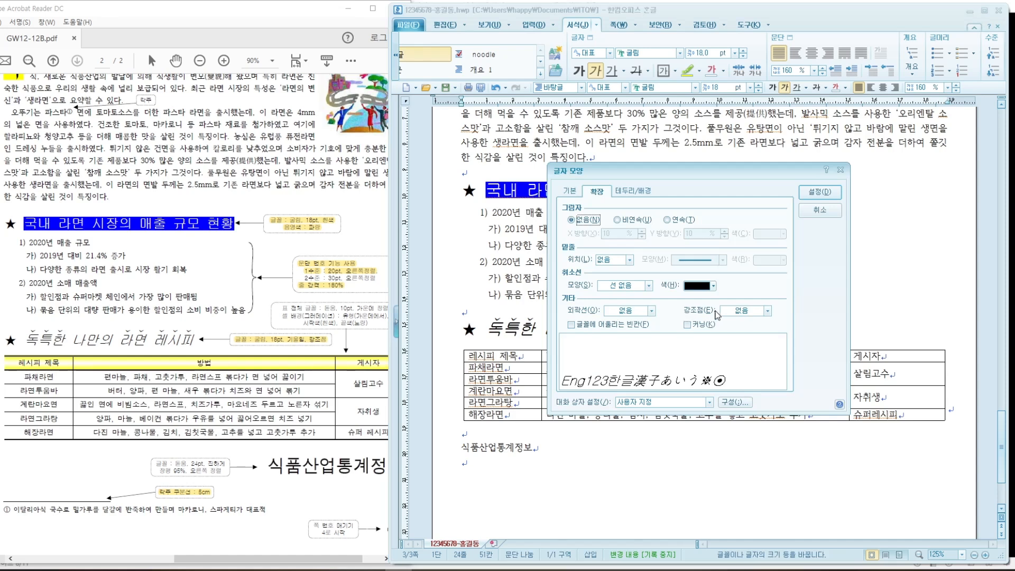
left_click(767, 312)
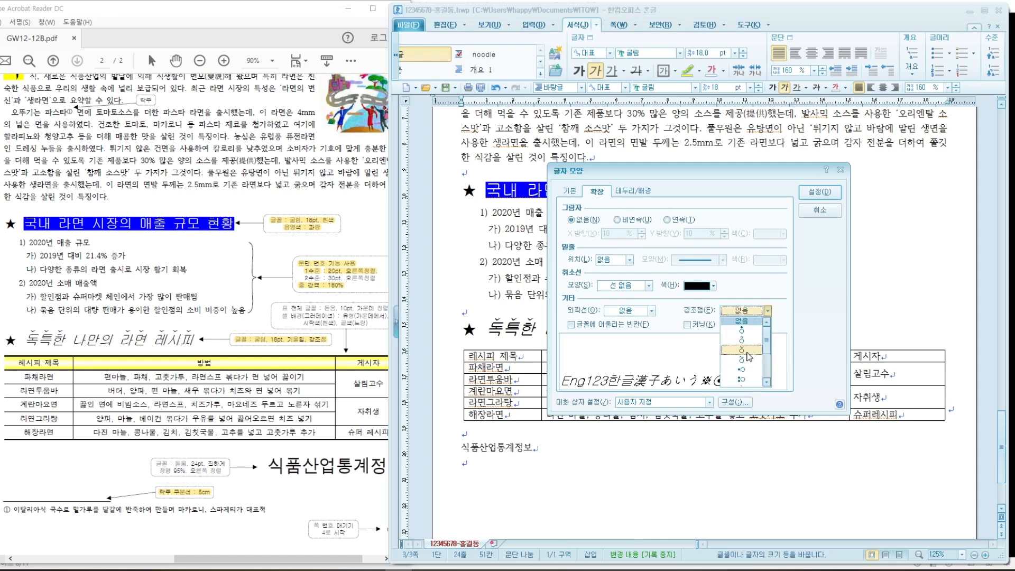
left_click(749, 358)
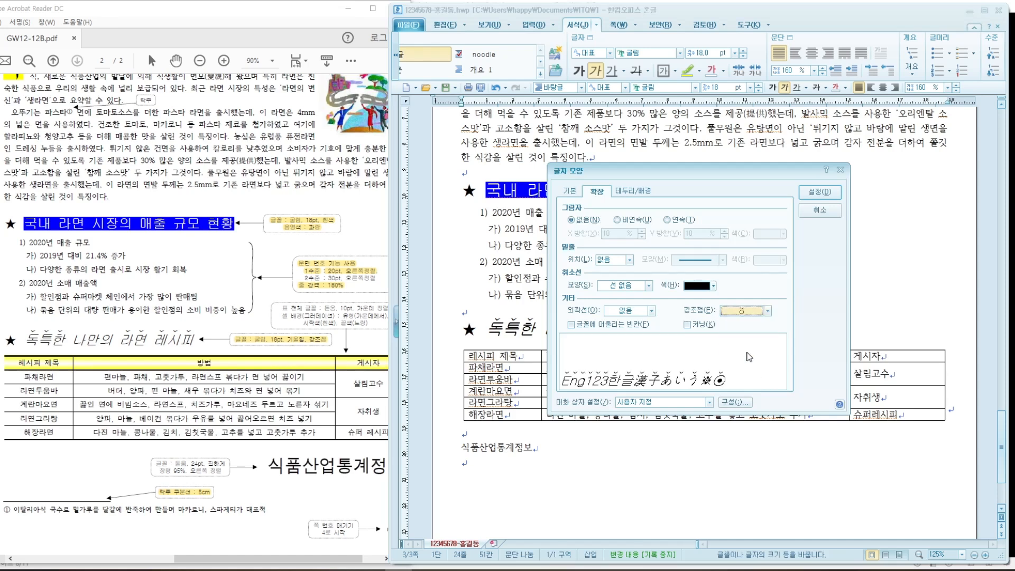
left_click(820, 192)
left_click(781, 318)
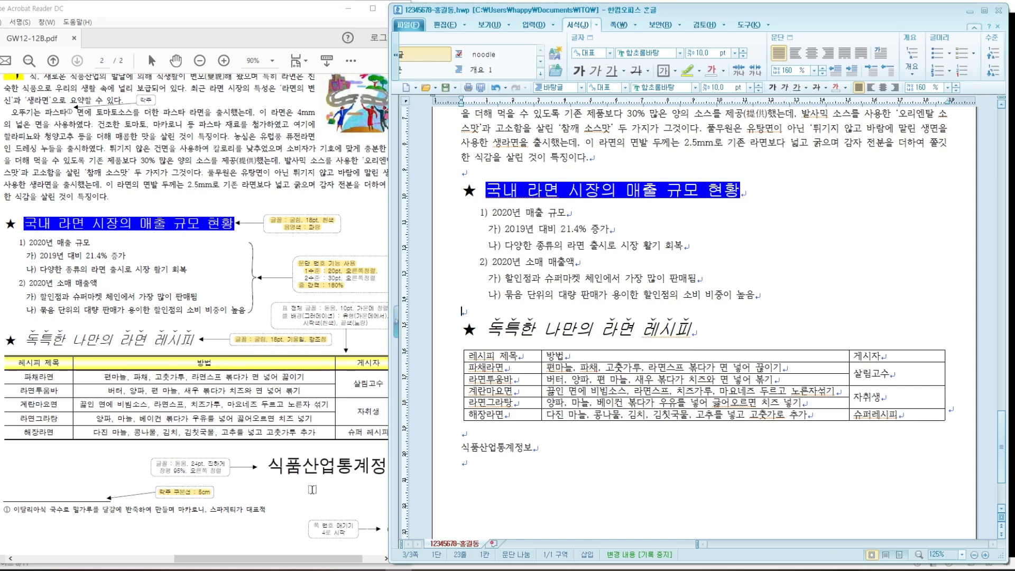
Step: Highlight the table's font and alignment instruction in the PDF, and set all recipe table cells to 돋움 with centred text
left_click_drag(295, 560, 302, 563)
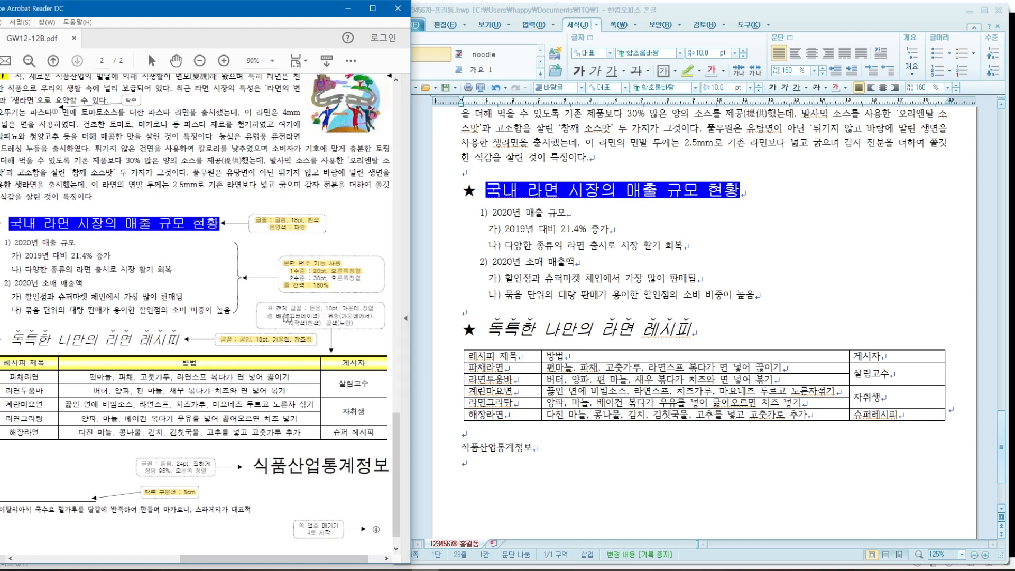
left_click_drag(269, 308, 374, 309)
left_click_drag(528, 355, 872, 427)
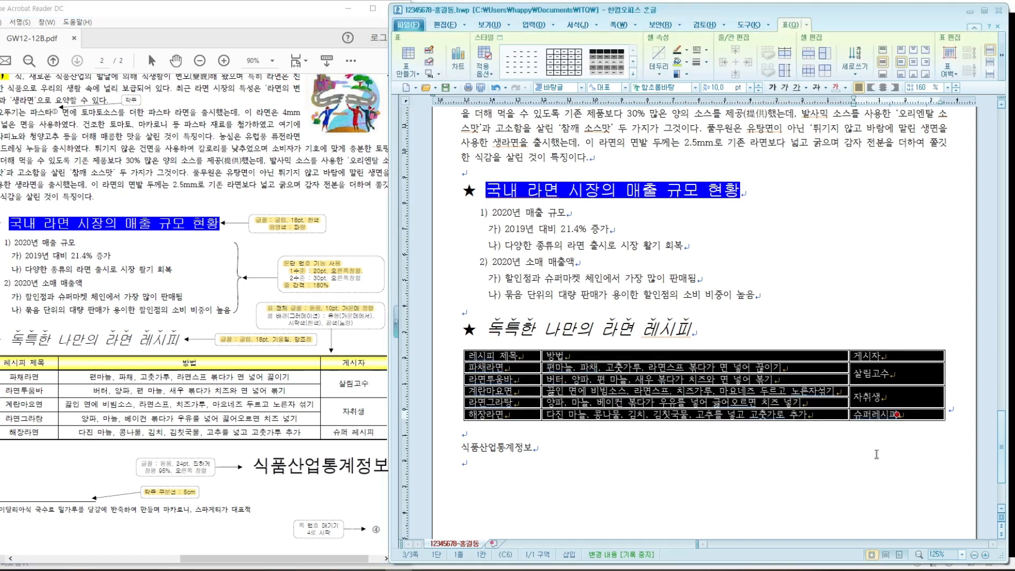
left_click(682, 87)
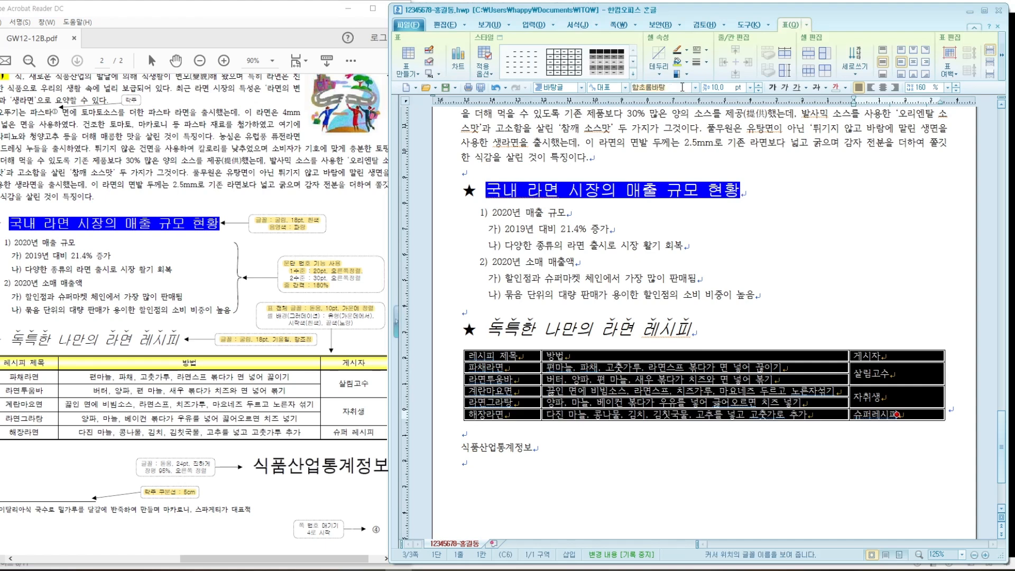
type("돋움")
key("Return")
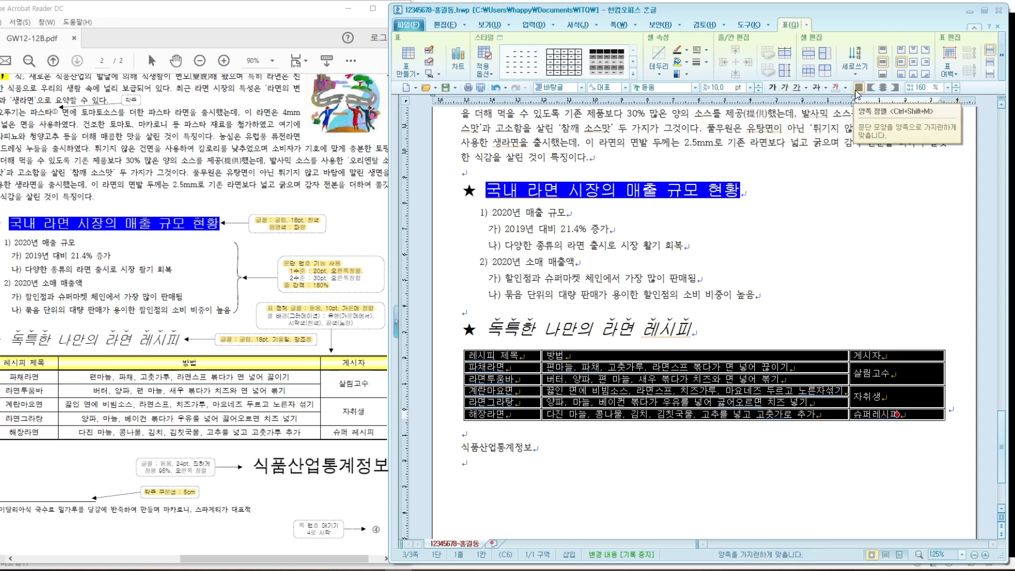
left_click(883, 87)
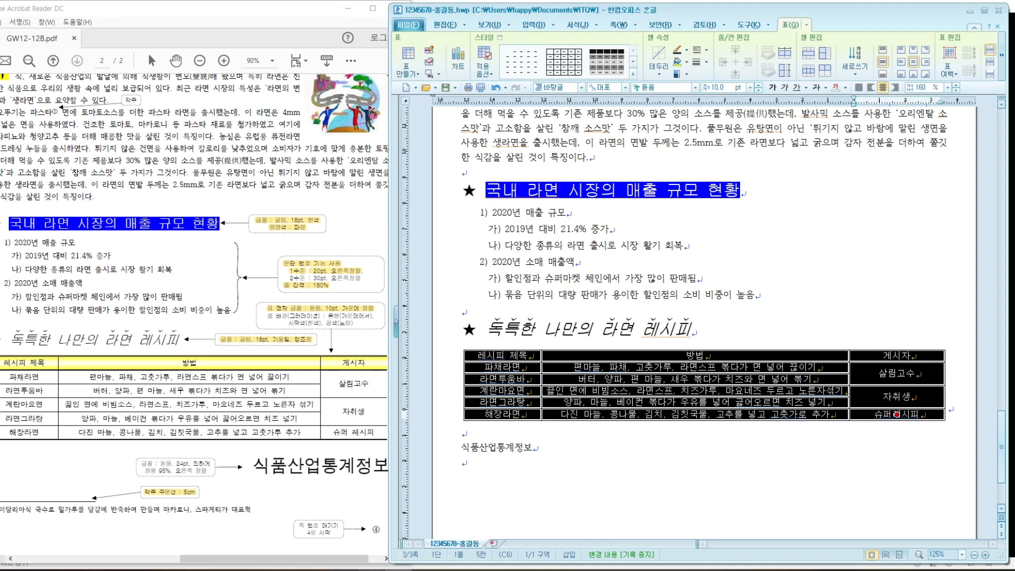
Step: Enlarge the height of all recipe table rows by four increments and reduce it again by three
left_click(372, 570)
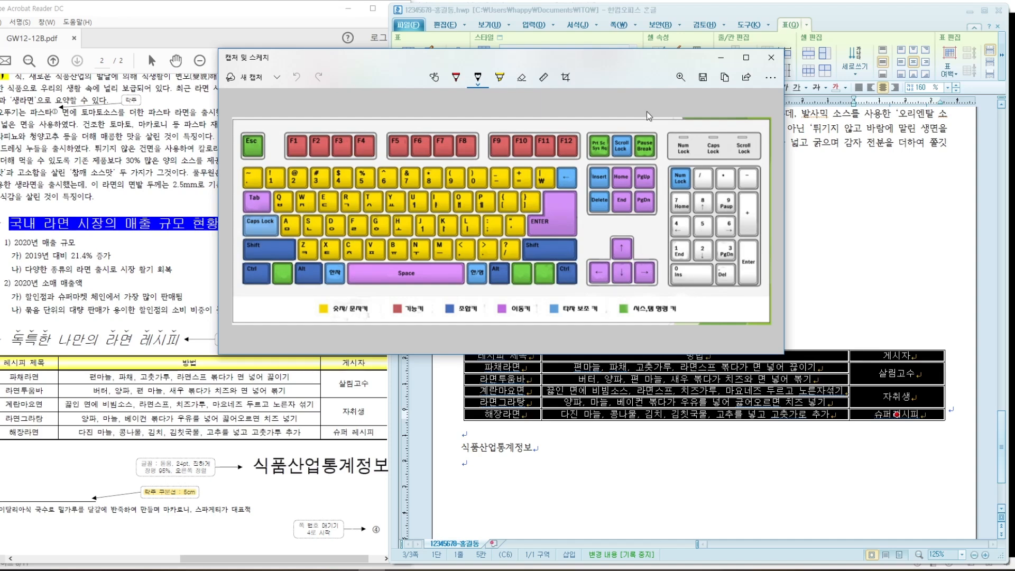
left_click(720, 60)
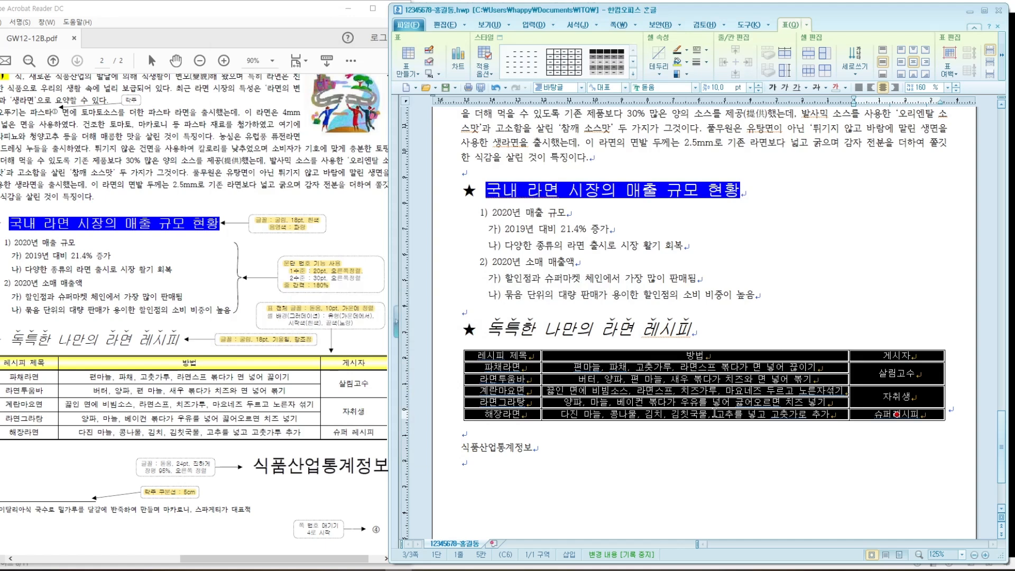
key("ctrl+Down")
key("ctrl+Down")
key("ctrl+Down")
key("ctrl+Down")
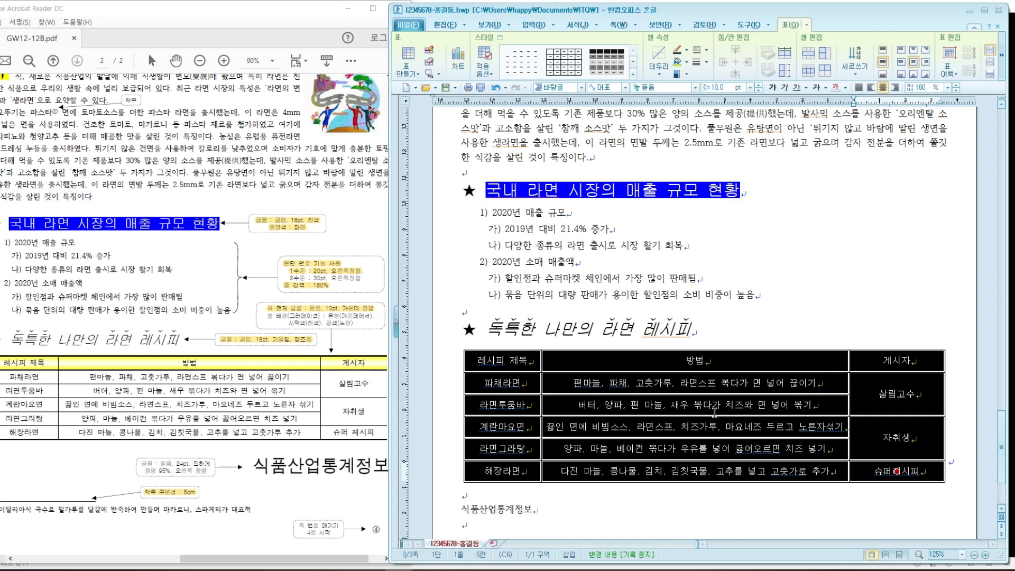
key("ctrl+Up")
key("ctrl+Up")
key("ctrl+Up")
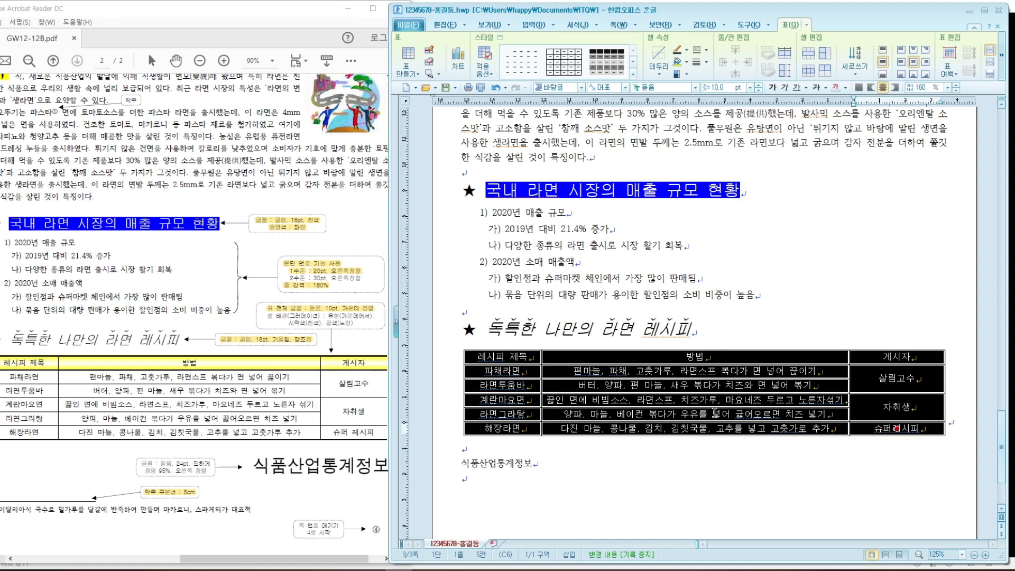
Step: Narrow the whole recipe table by six increments and widen it again by six
key("ctrl+Left")
key("ctrl+Left")
key("ctrl+Left")
key("ctrl+Left")
key("ctrl+Left")
key("ctrl+Left")
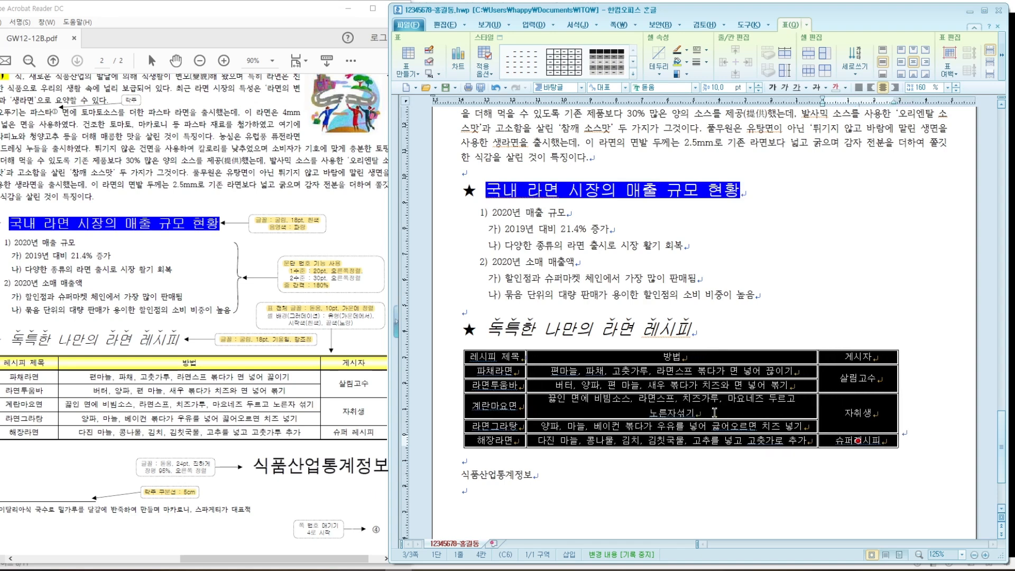
key("ctrl+Right")
key("ctrl+Right")
key("ctrl+Right")
key("ctrl+Right")
key("ctrl+Right")
key("ctrl+Right")
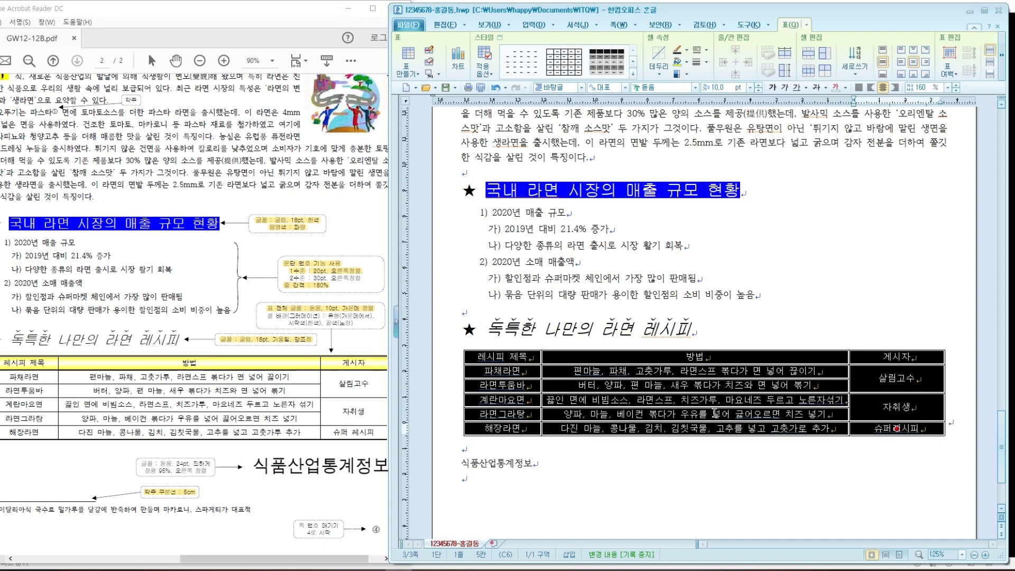
Step: Increase the height of all recipe table rows by two increments and deselect the table
key("ctrl+Down")
key("ctrl+Down")
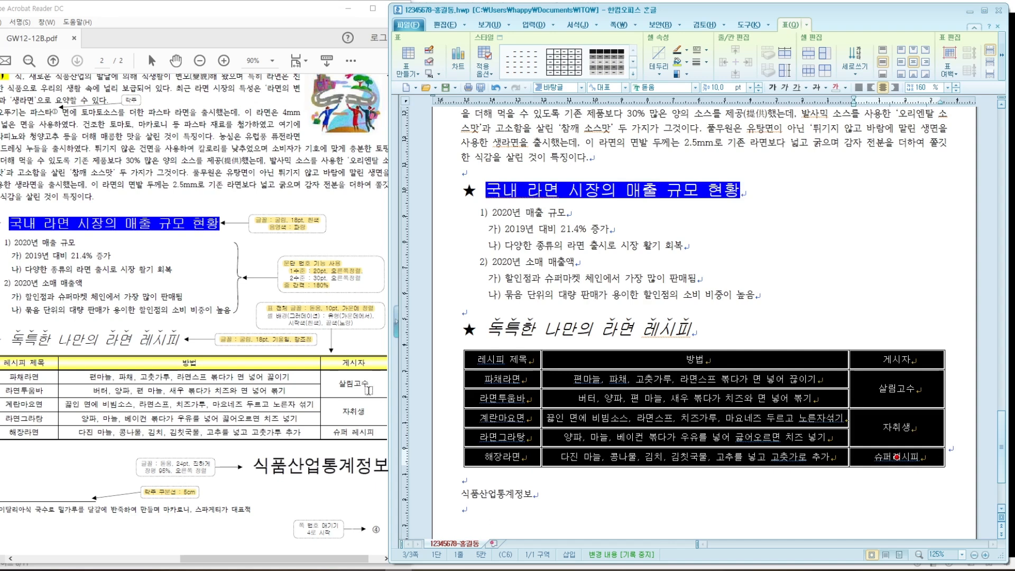
scroll(999, 436, "down", 3)
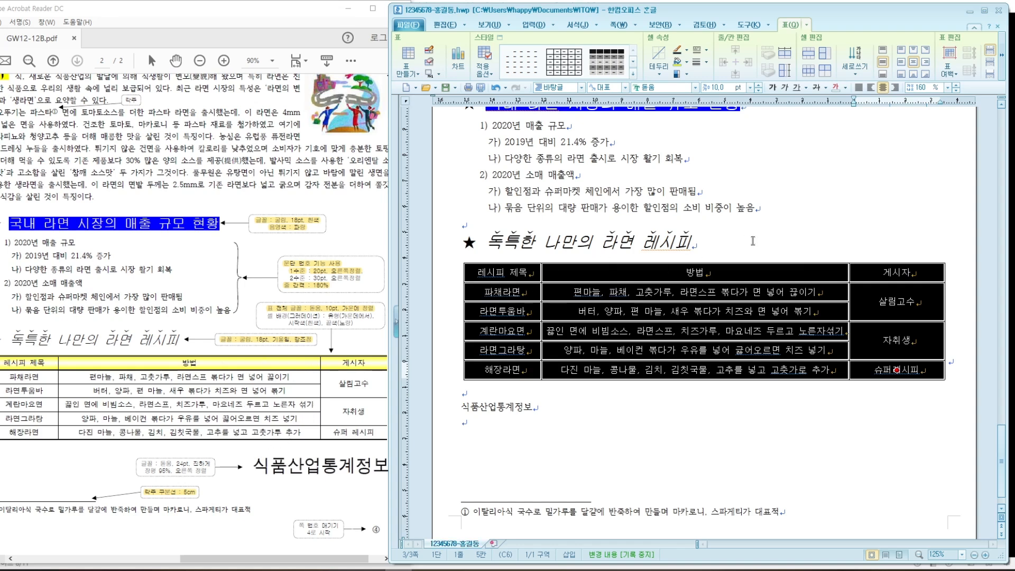
left_click(753, 241)
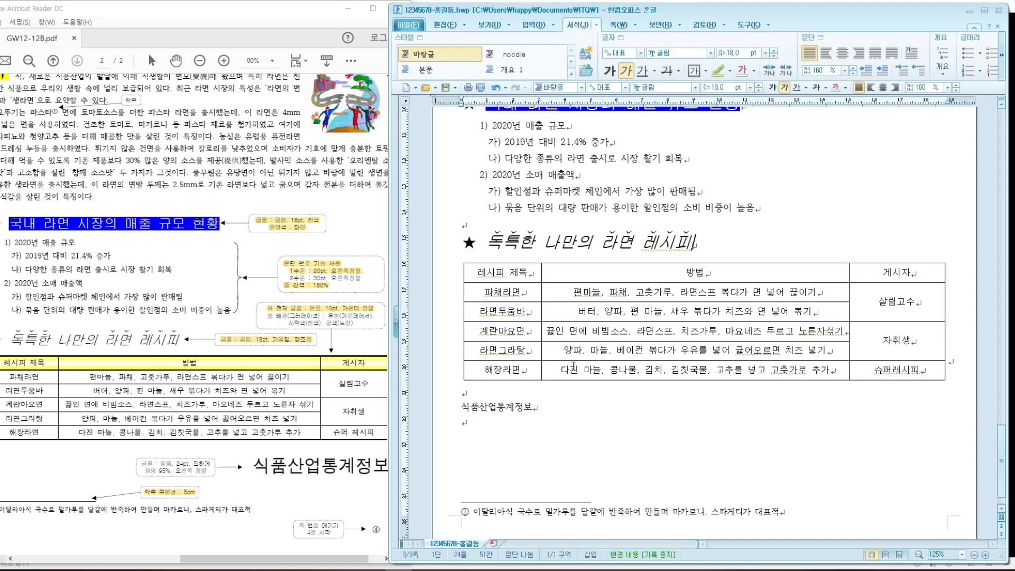
Step: Highlight the table's gradient background instruction in the PDF: 유형(가운데에서), 시작색(흰색), 끝색(노랑)
left_click_drag(267, 316, 375, 317)
left_click(331, 317)
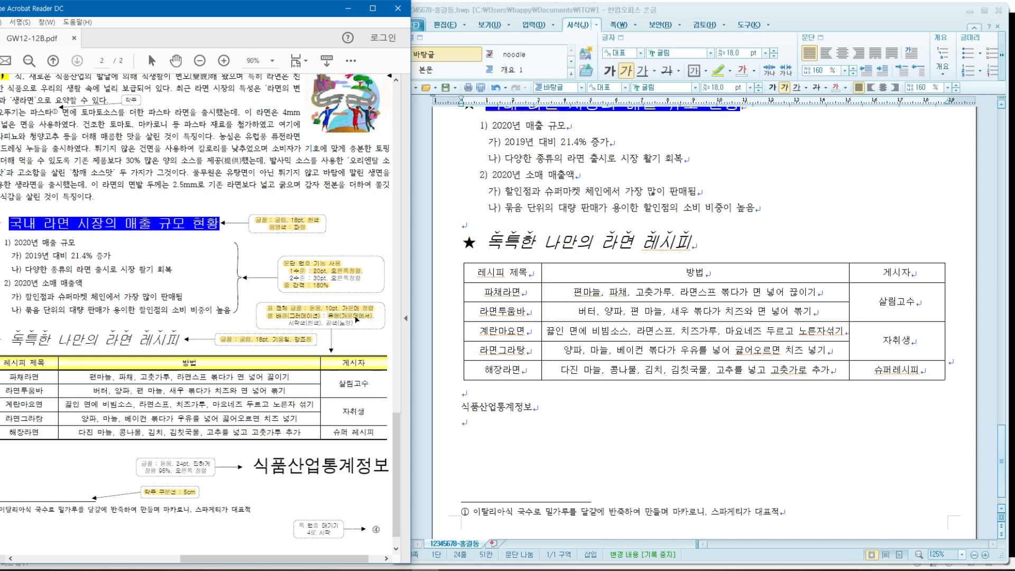
left_click_drag(290, 324, 350, 324)
left_click_drag(532, 274, 874, 279)
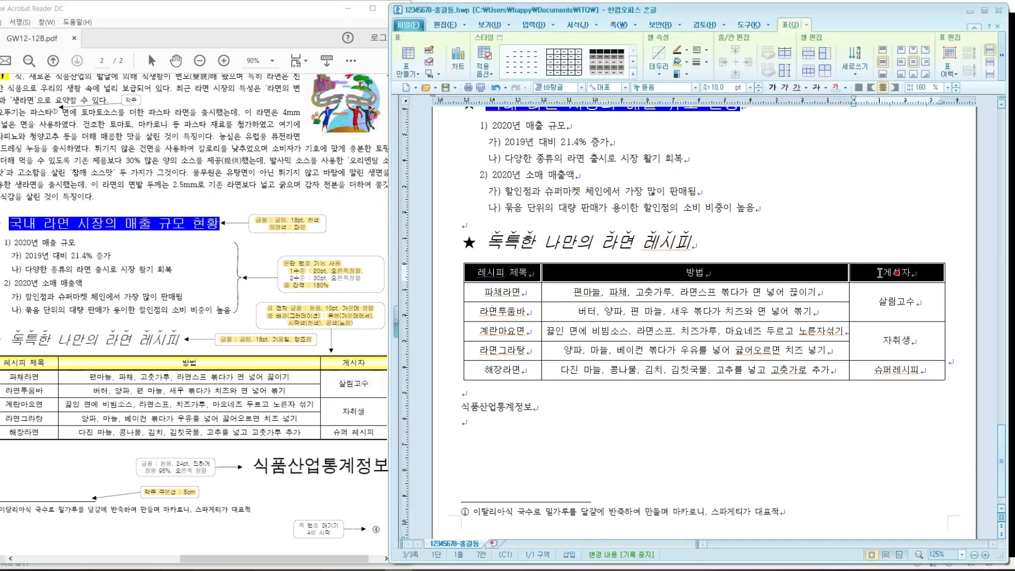
right_click(880, 272)
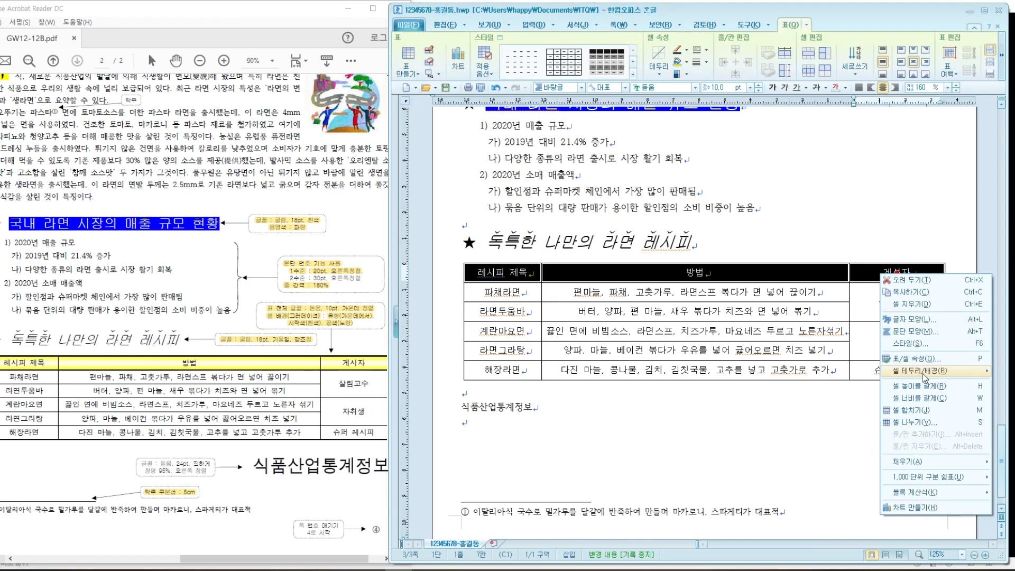
left_click(818, 245)
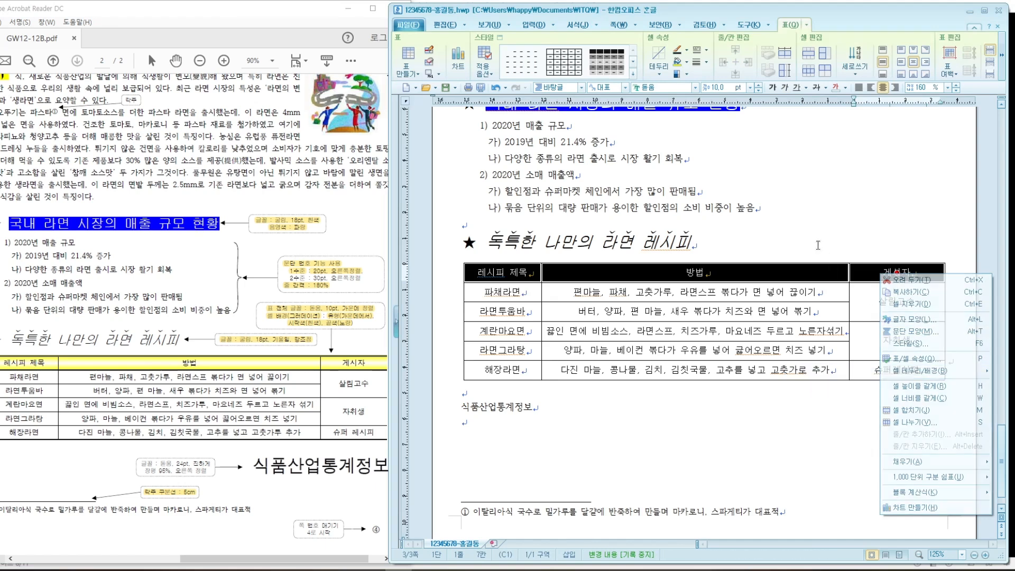
Step: Select the recipe table's header row, check the keyboard picture, and open the cell border and background settings
left_click_drag(487, 273, 867, 269)
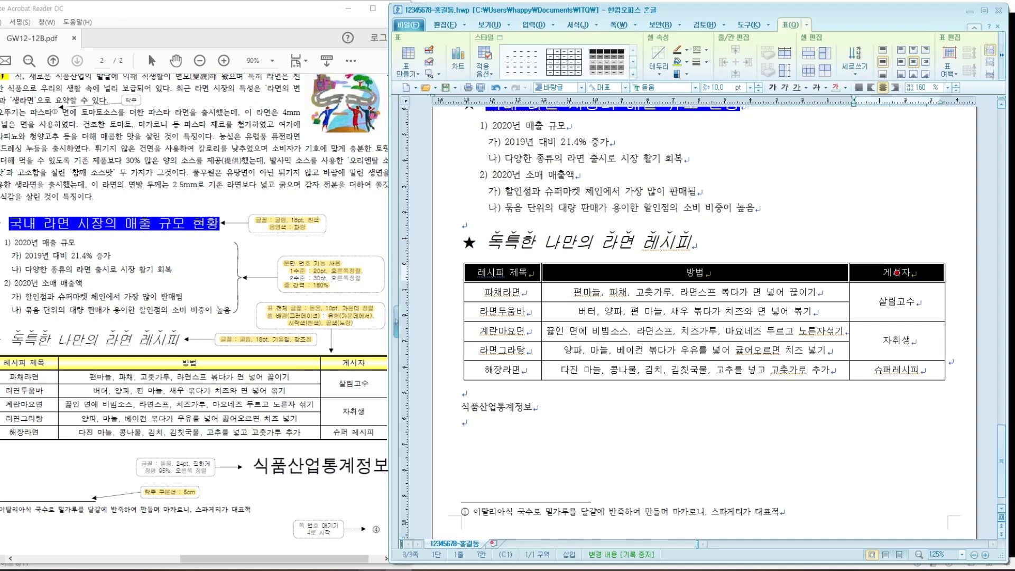
left_click(372, 570)
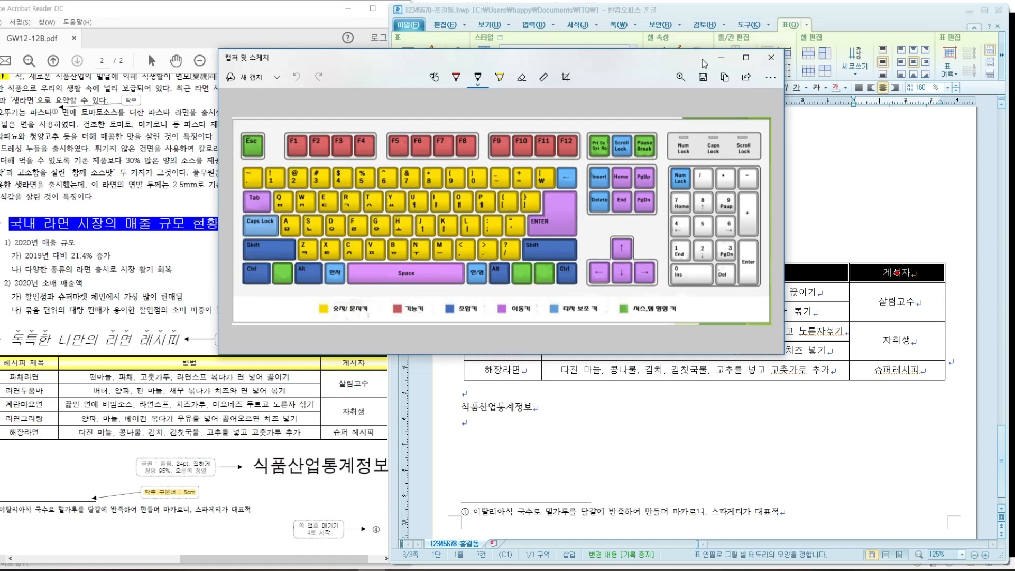
left_click(721, 57)
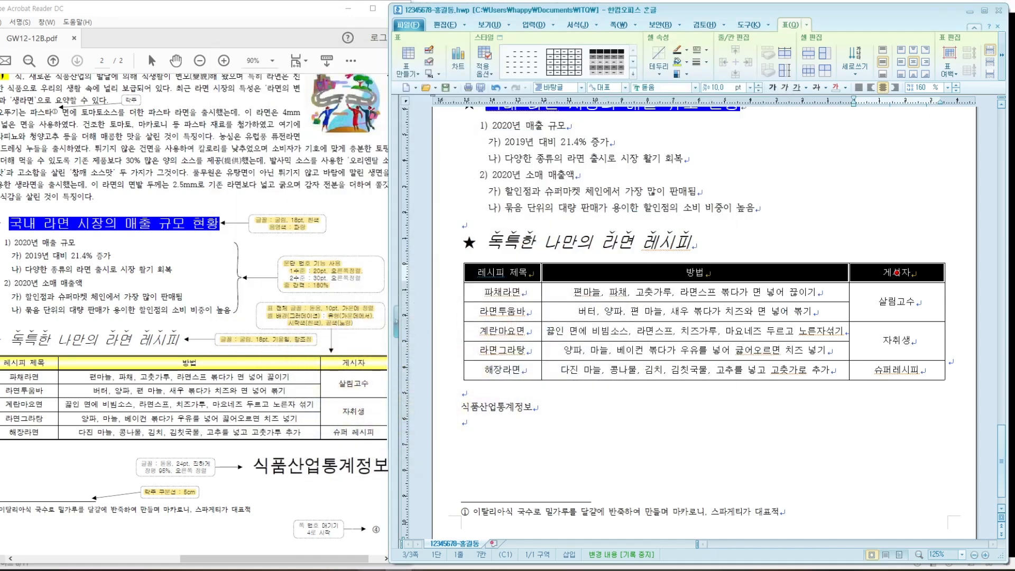
left_click(385, 570)
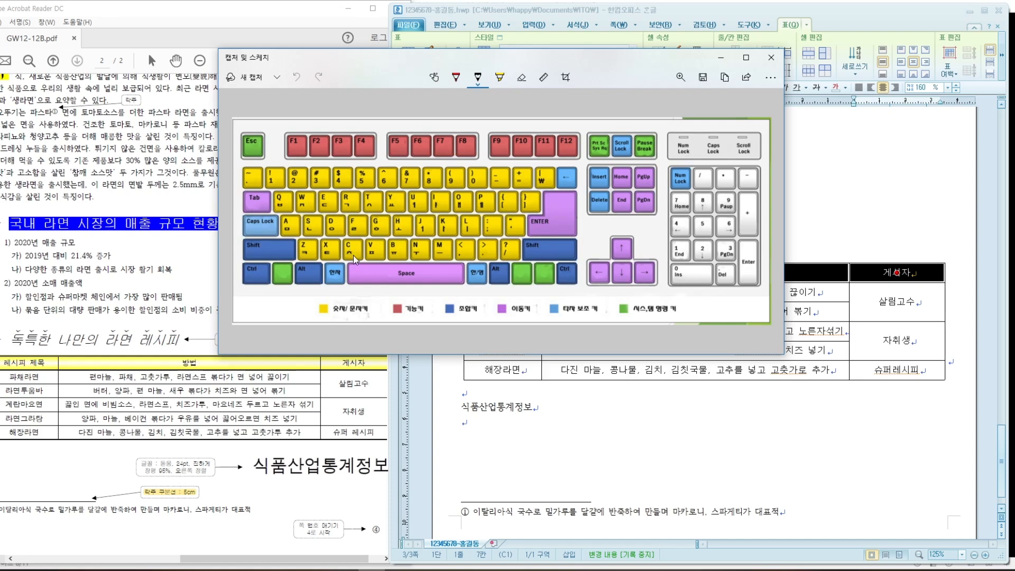
left_click(721, 58)
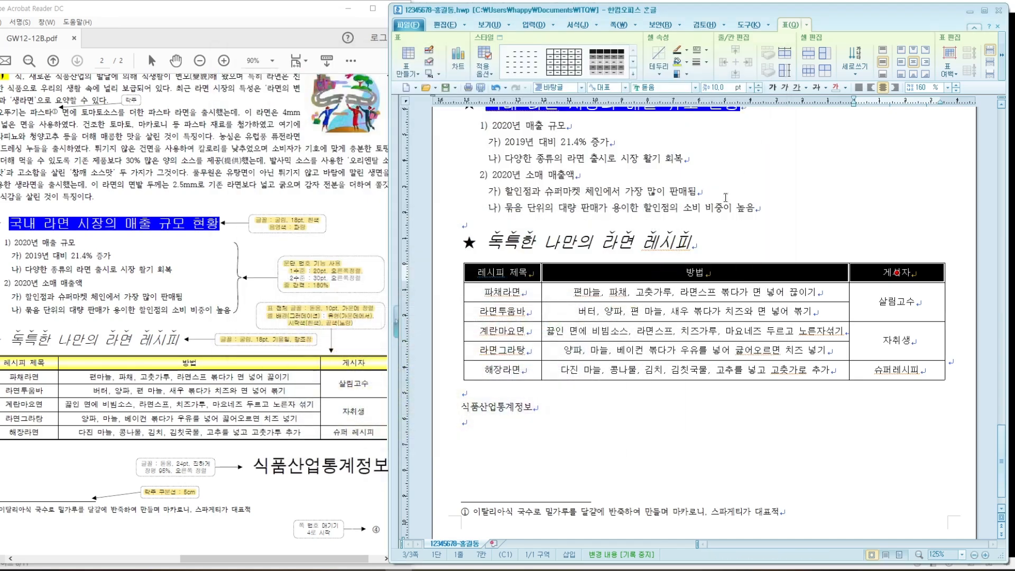
key("l")
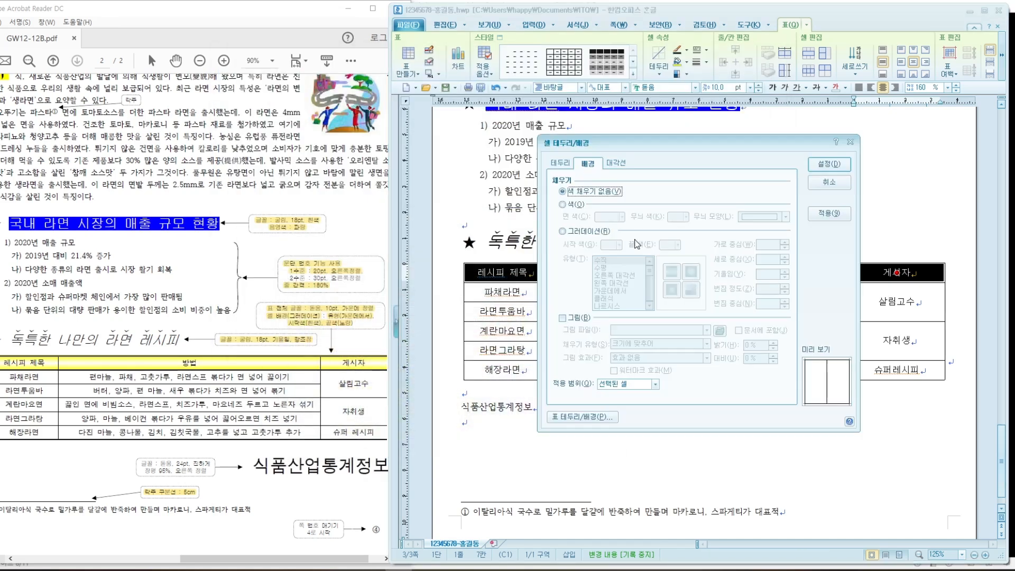
left_click_drag(644, 149, 648, 134)
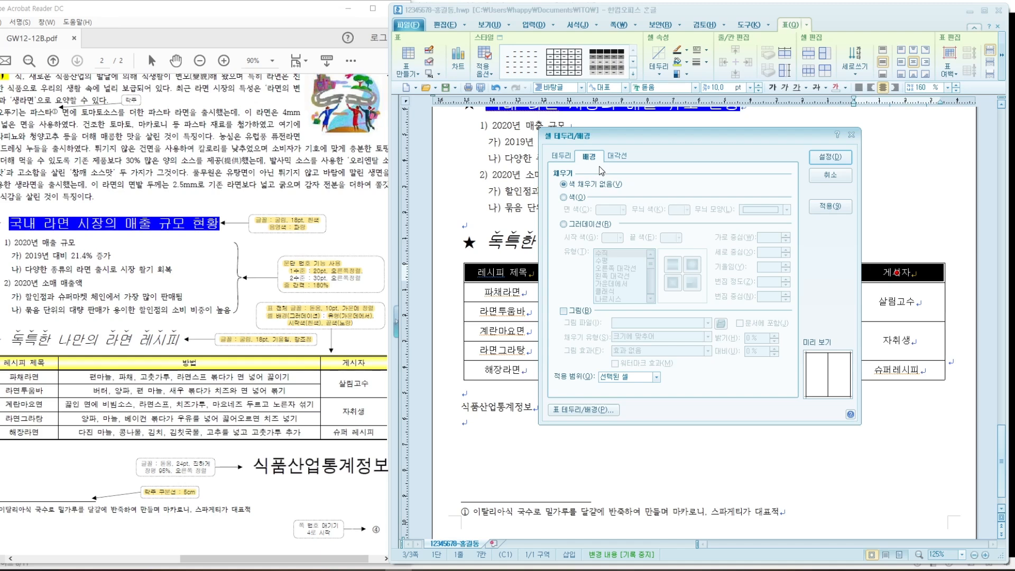
Step: Set the header row's fill to a gradient with a white start colour and a yellow end colour
left_click(564, 224)
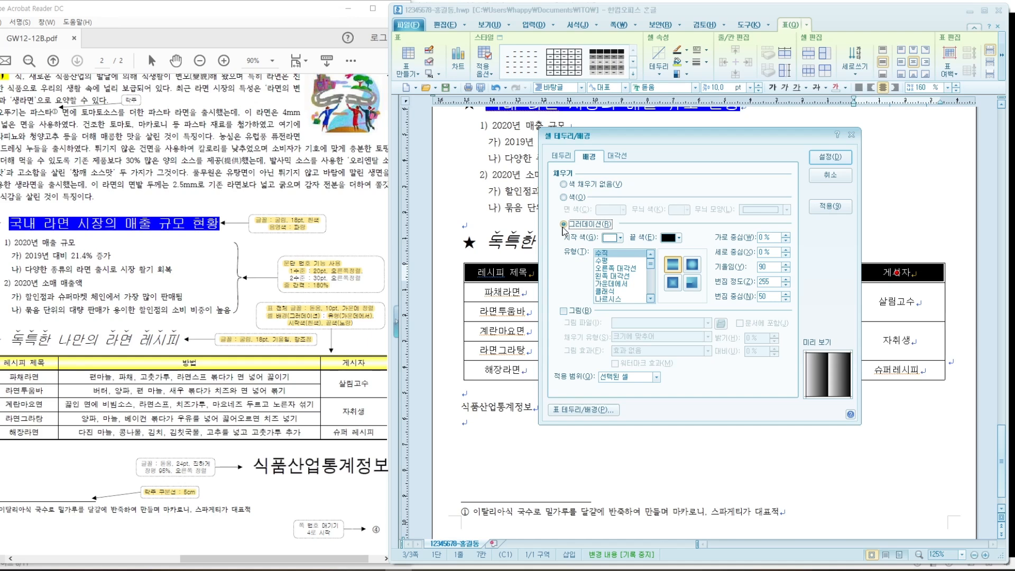
left_click(621, 237)
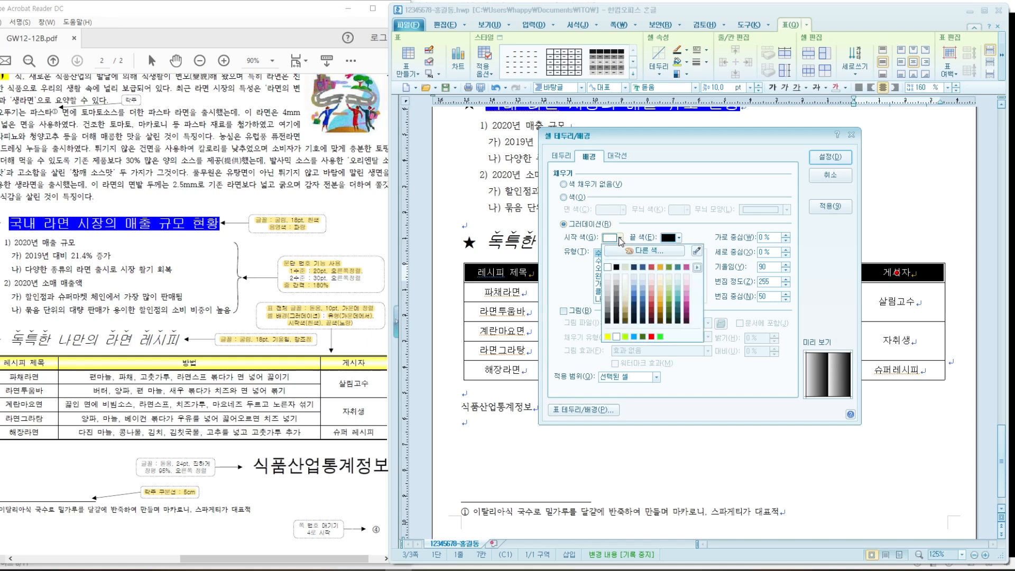
left_click(609, 269)
left_click(680, 238)
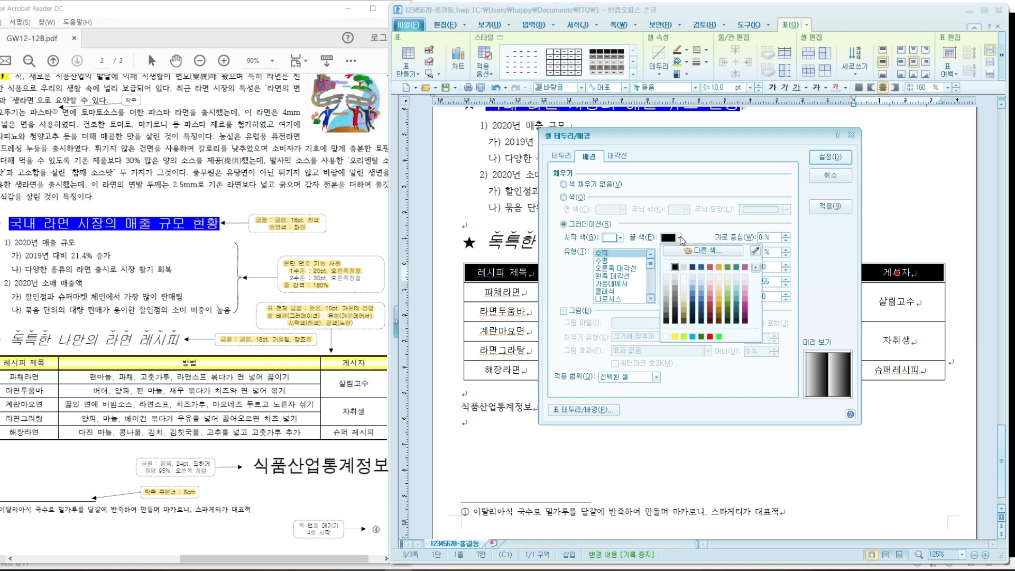
left_click(704, 251)
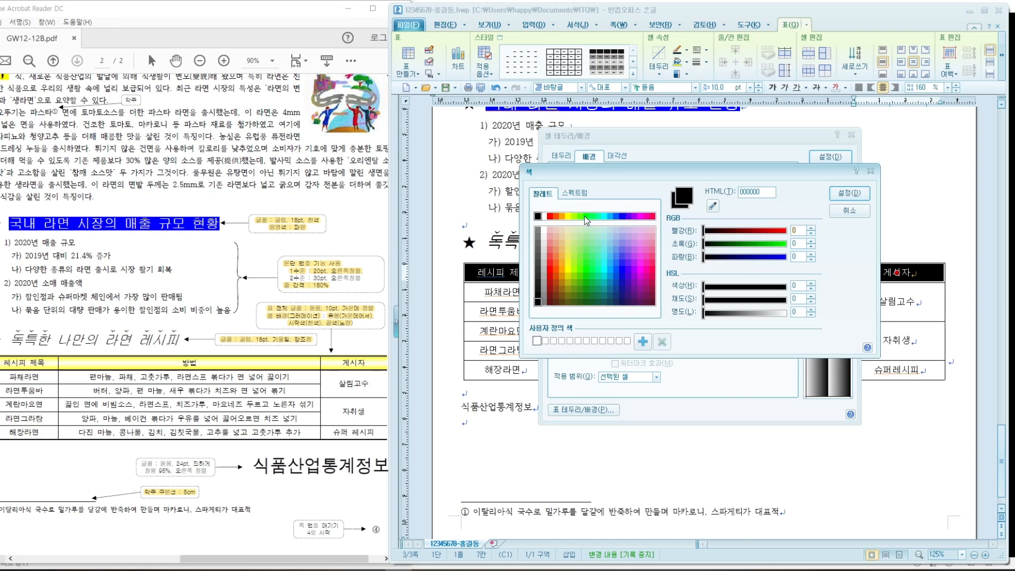
left_click(570, 216)
left_click(862, 195)
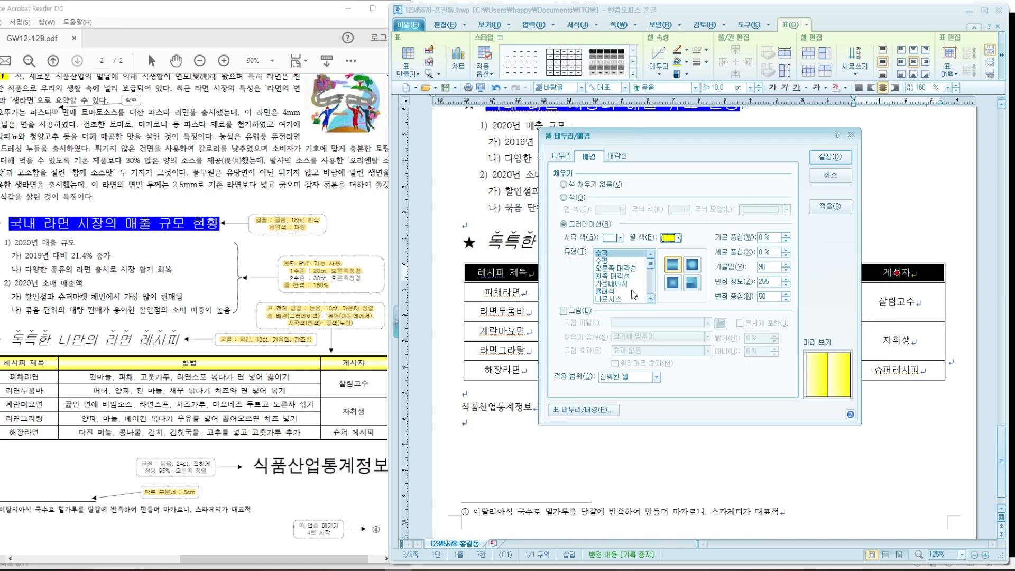
Step: Set the header gradient type to 가운데에서 with the 줄무늬 variant, apply it, and deselect the row
left_click(615, 284)
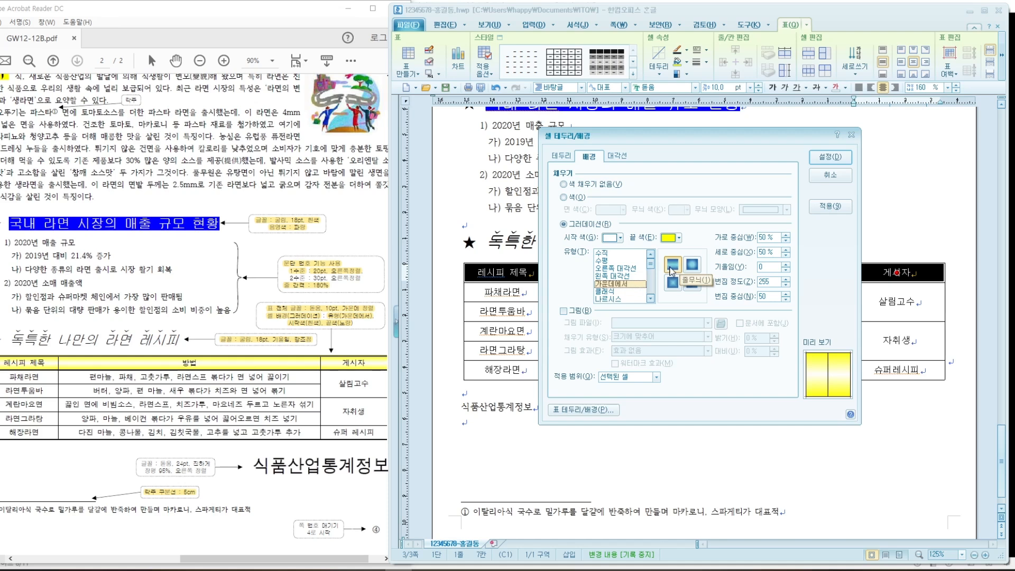
left_click(693, 269)
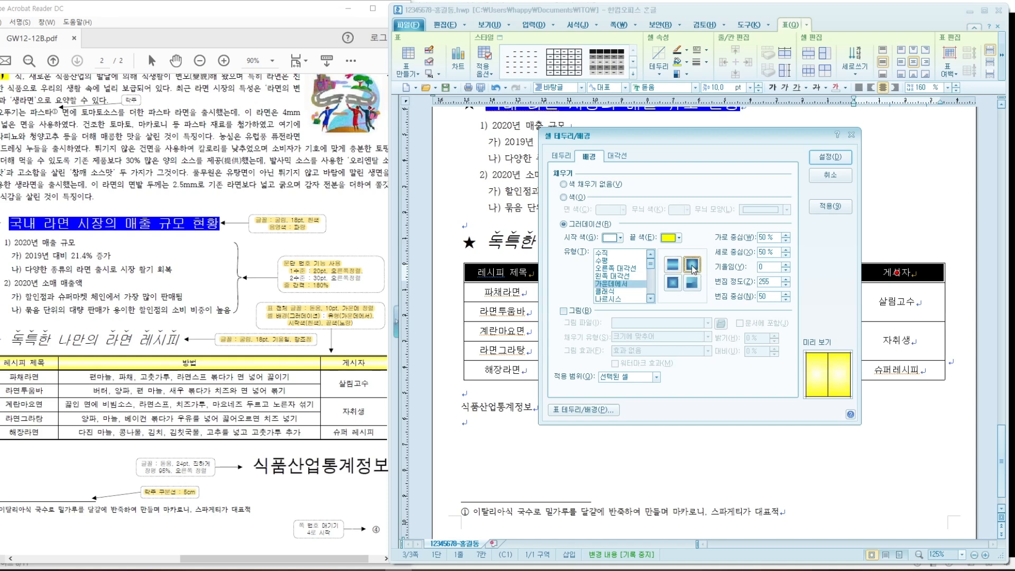
left_click(680, 285)
left_click(678, 269)
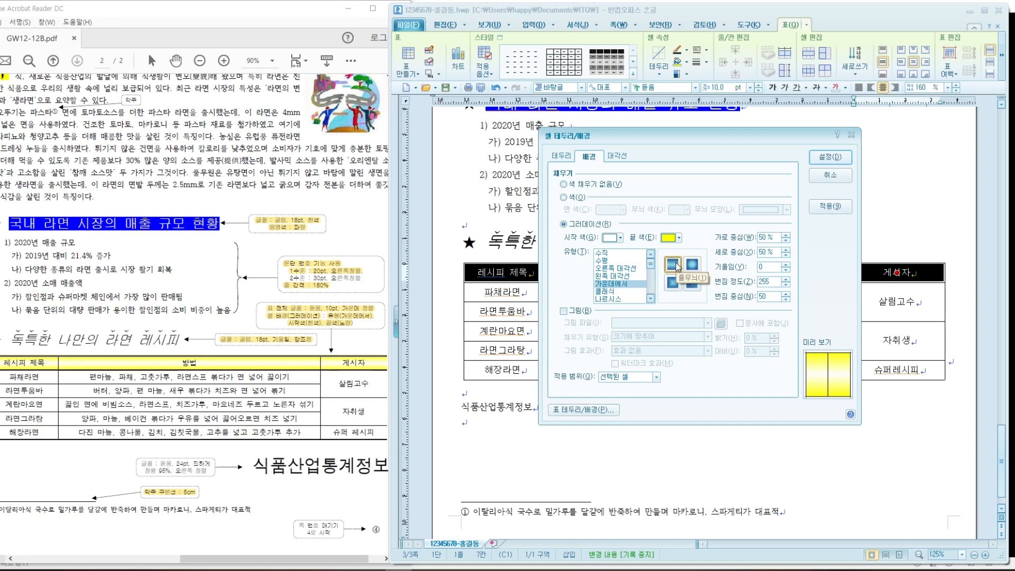
left_click(830, 157)
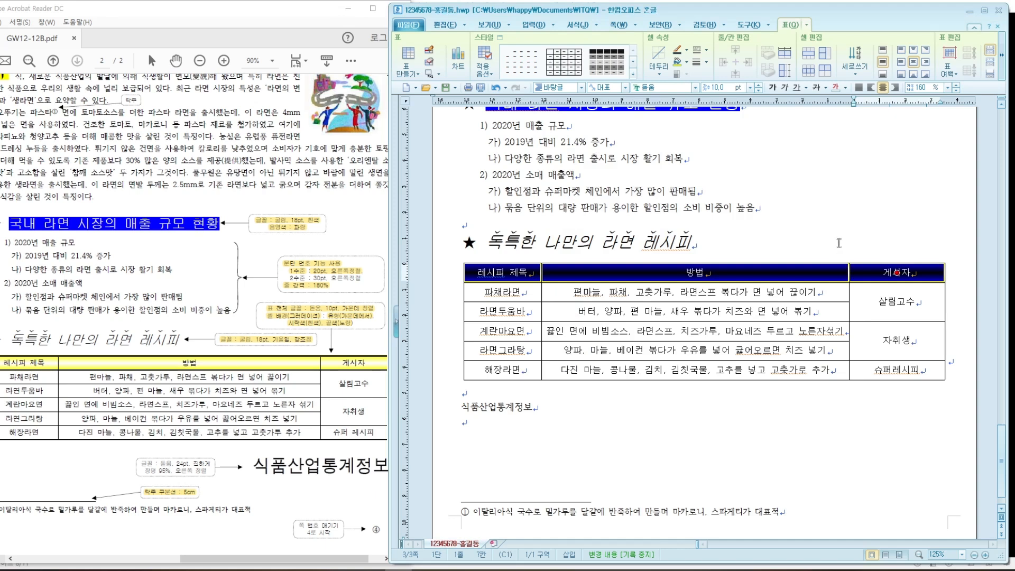
left_click(717, 341)
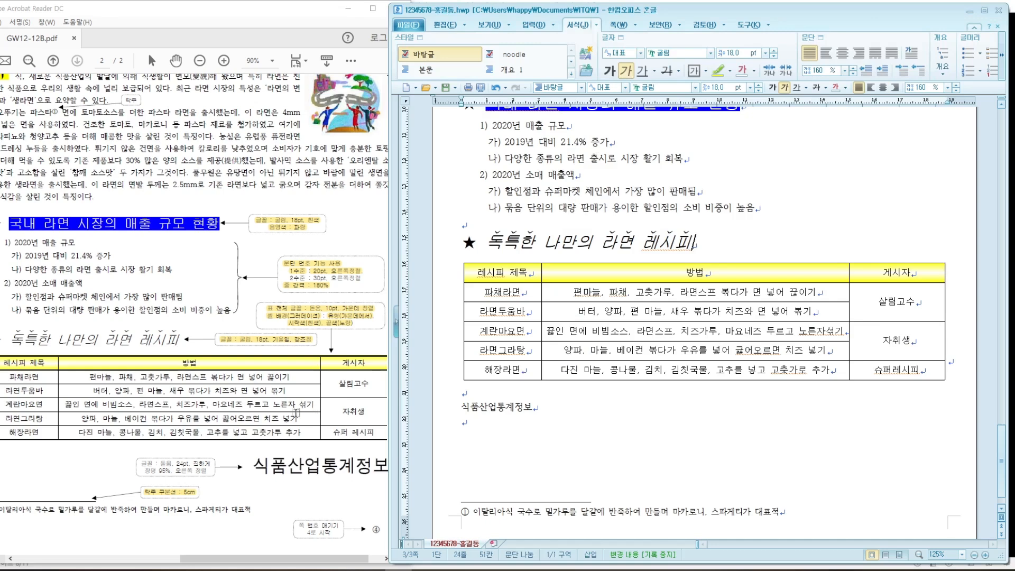
Step: Enlarge the PDF to 125% and examine the recipe table's border lines from its first to its last column
left_click(225, 62)
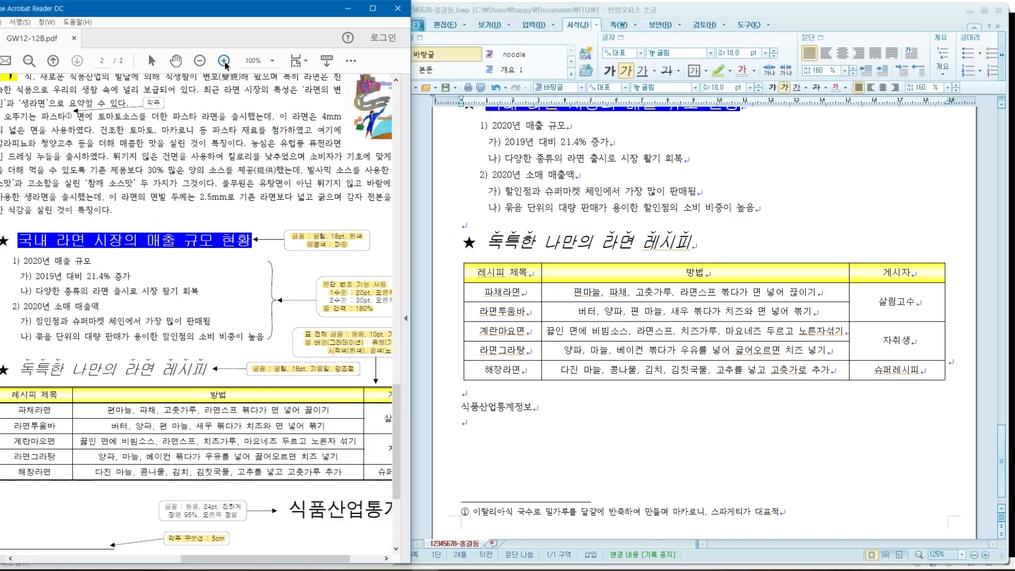
left_click(224, 61)
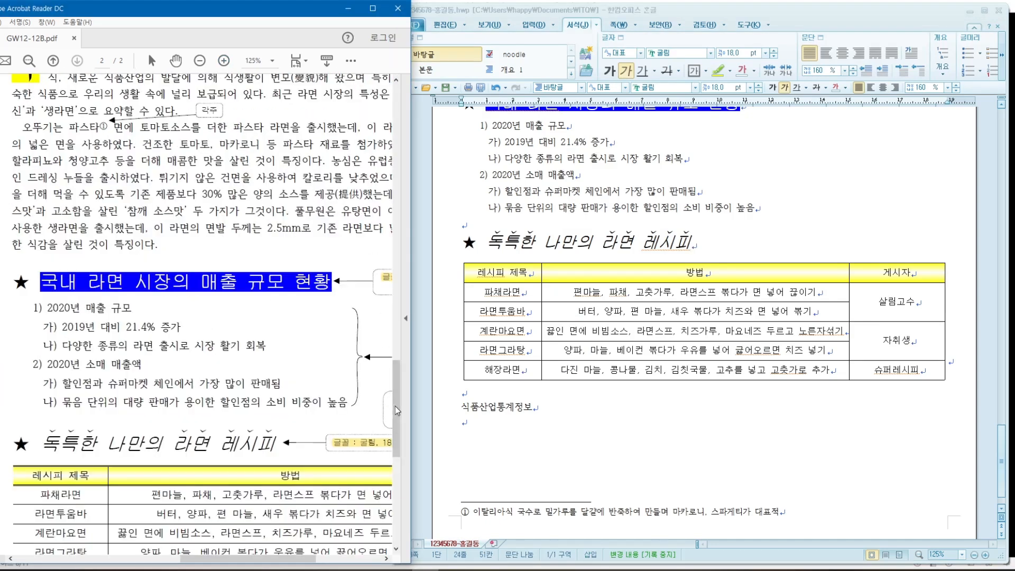
left_click_drag(395, 406, 394, 451)
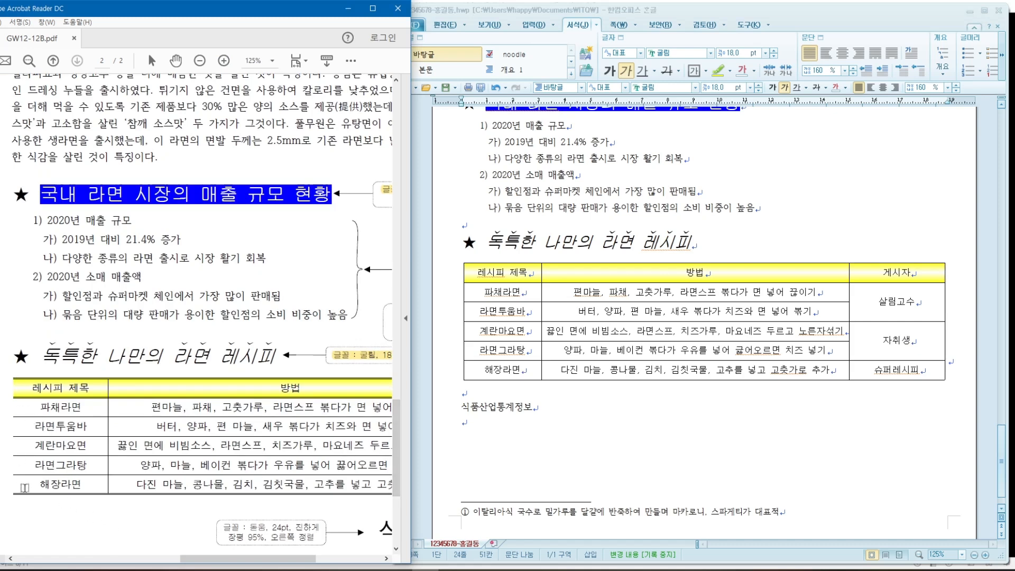
left_click_drag(204, 560, 268, 561)
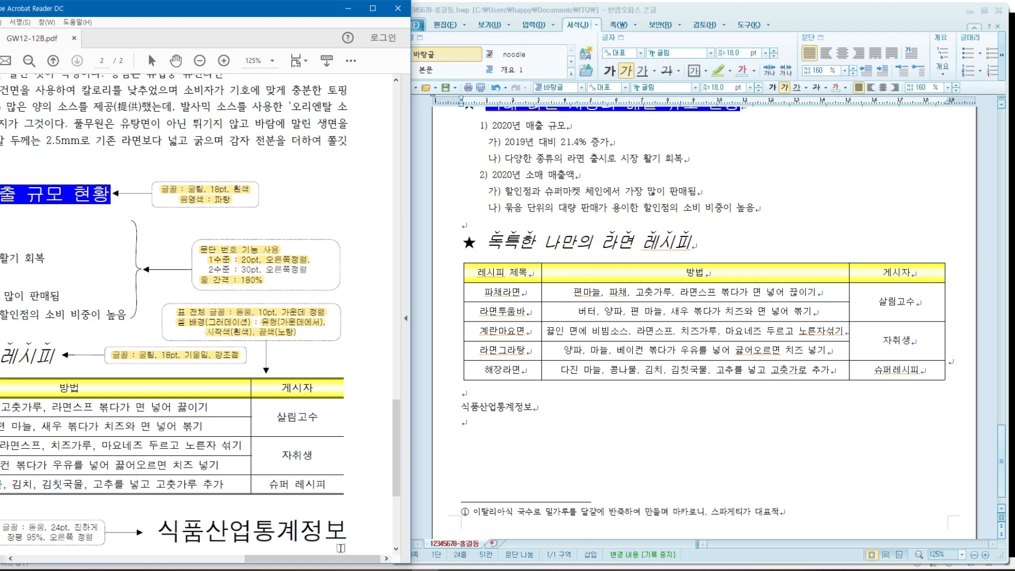
left_click_drag(340, 562, 281, 561)
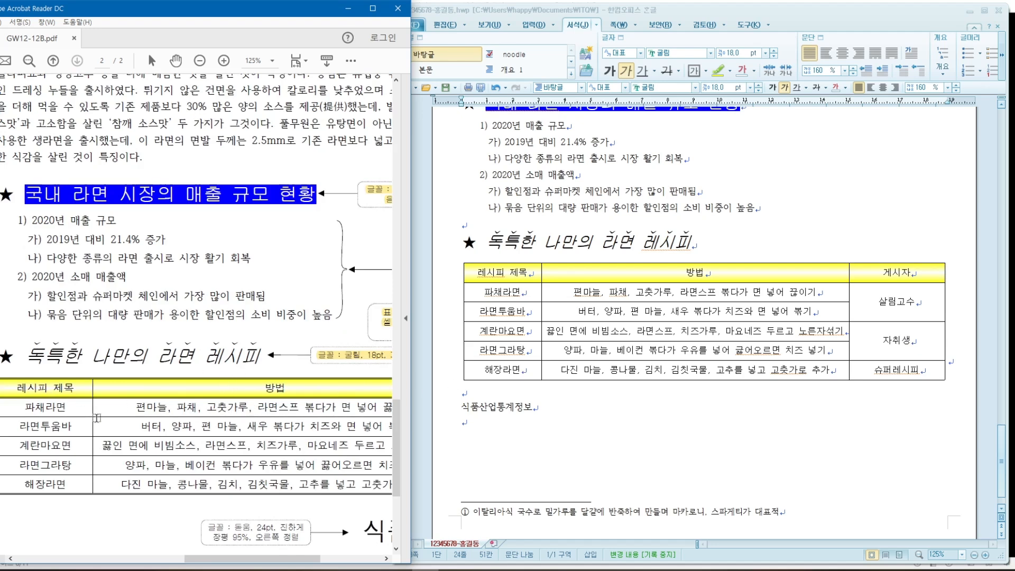
mouse_move(267, 565)
left_mouse_down()
mouse_move(325, 566)
mouse_move(252, 565)
mouse_move(289, 565)
mouse_move(261, 565)
left_mouse_up()
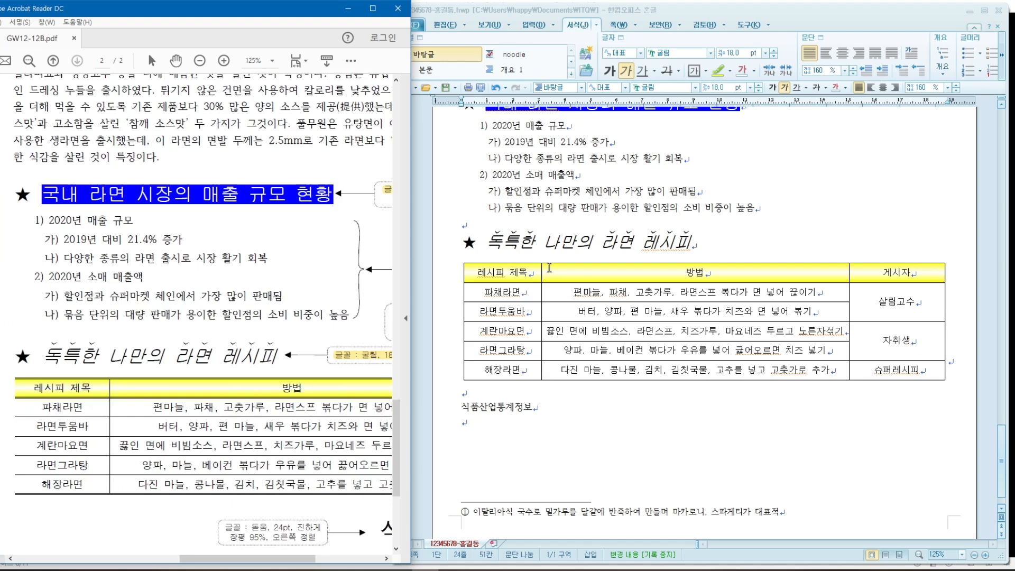
Step: Select all recipe table cells, check the keyboard picture, and open the cell border settings clear of the table
mouse_move(531, 273)
left_mouse_down()
mouse_move(872, 349)
mouse_move(887, 372)
left_mouse_up()
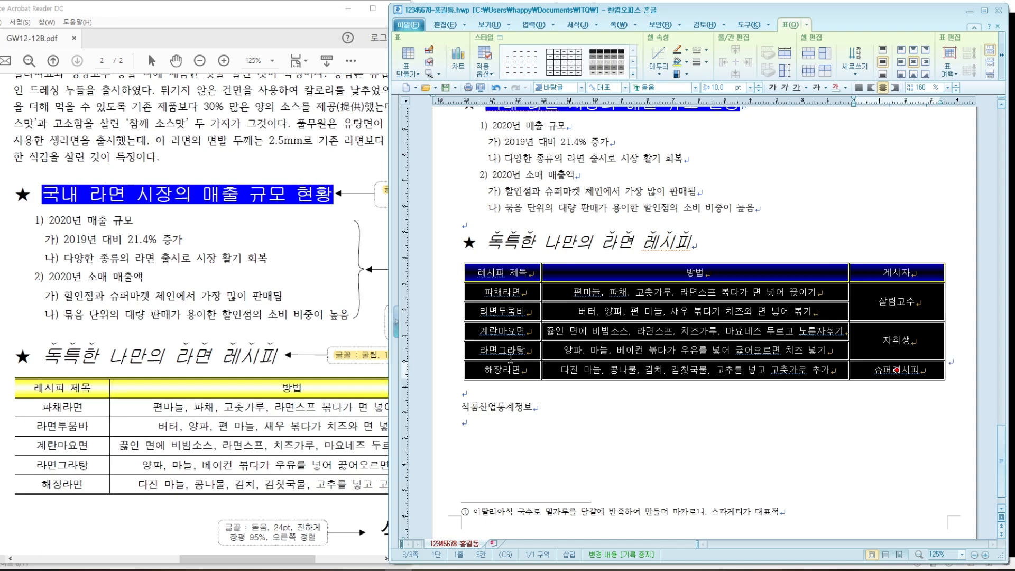
left_click(371, 570)
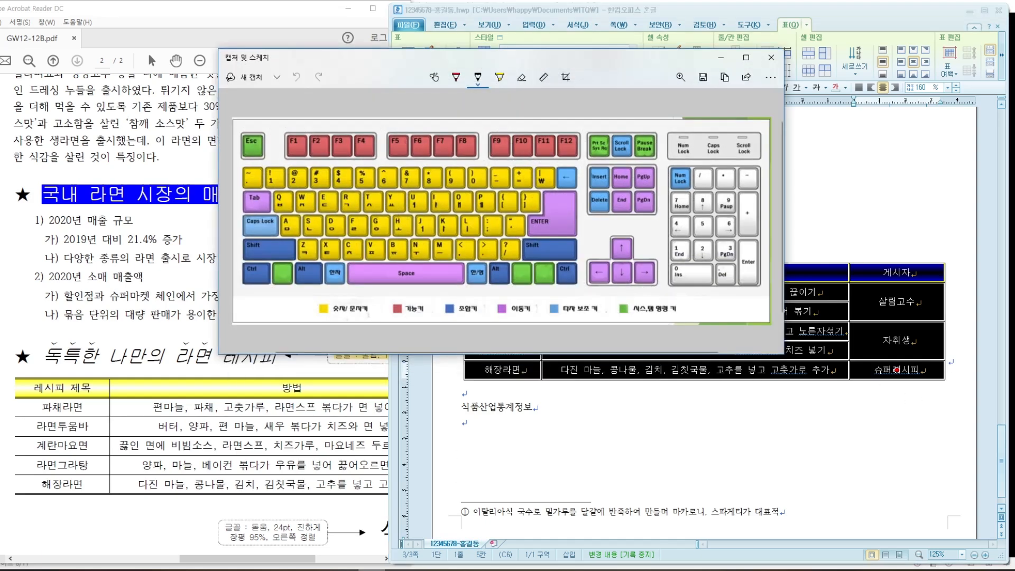
left_click_drag(566, 61, 562, 68)
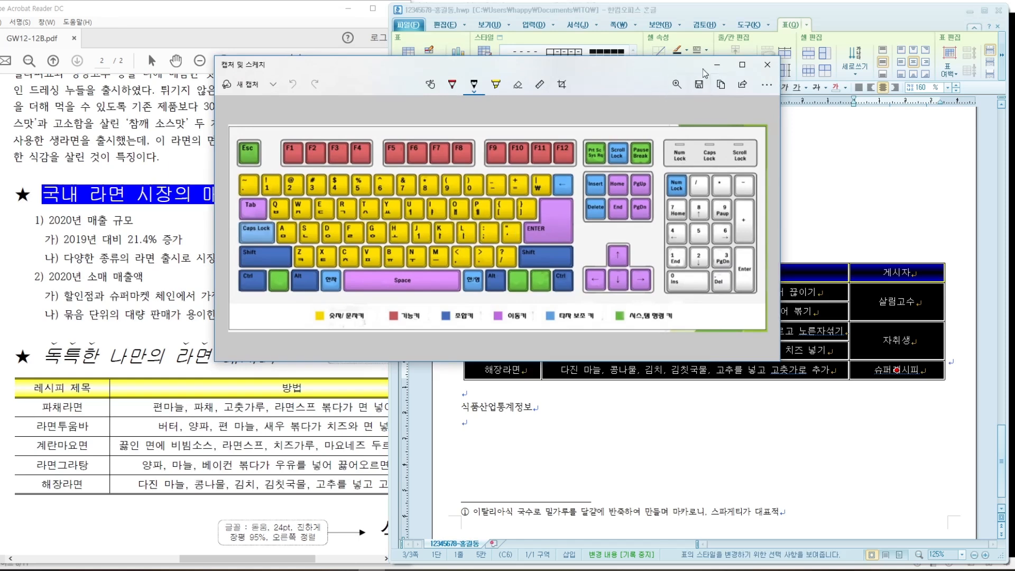
left_click(718, 64)
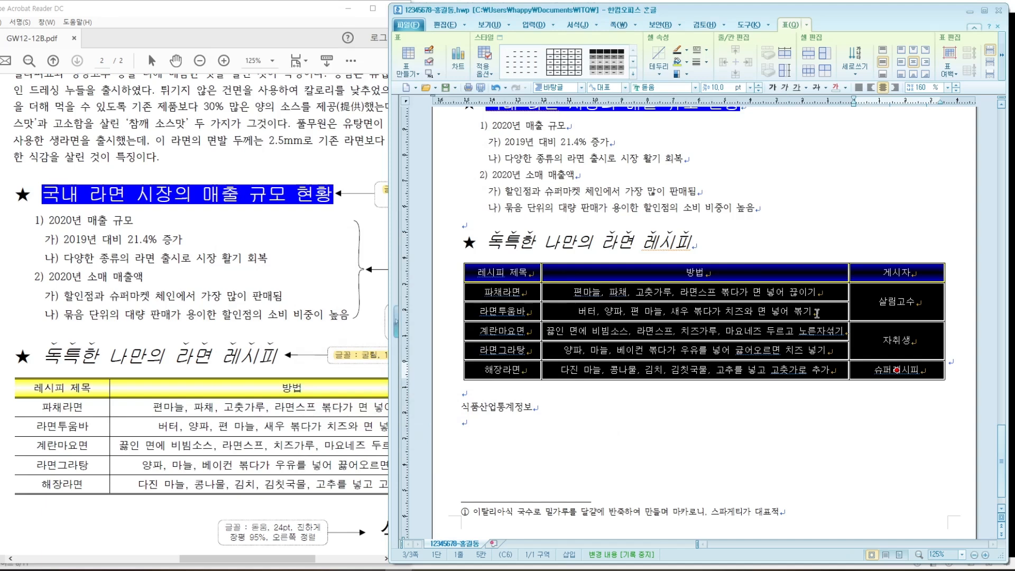
key("l")
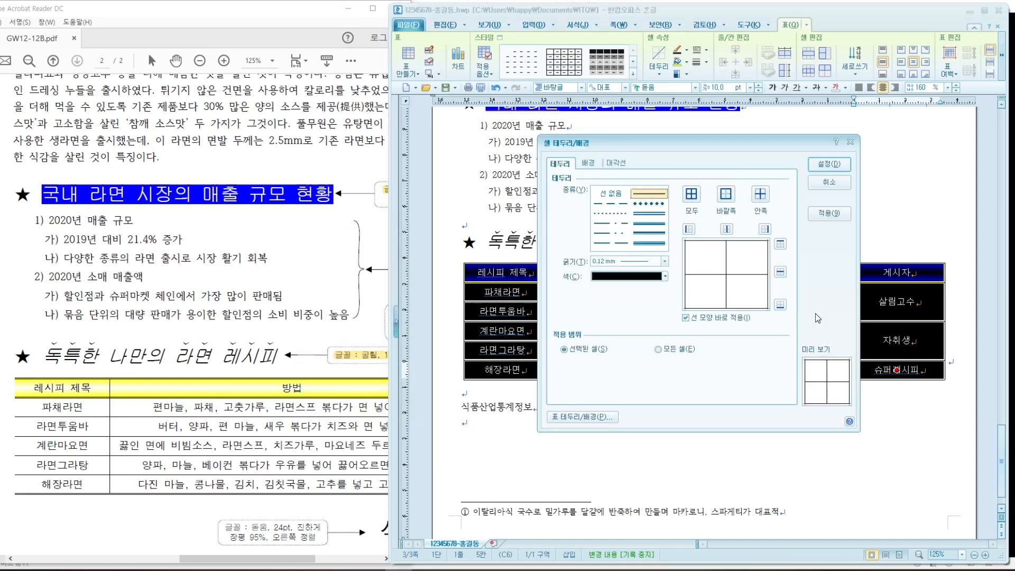
left_click_drag(711, 147, 643, 129)
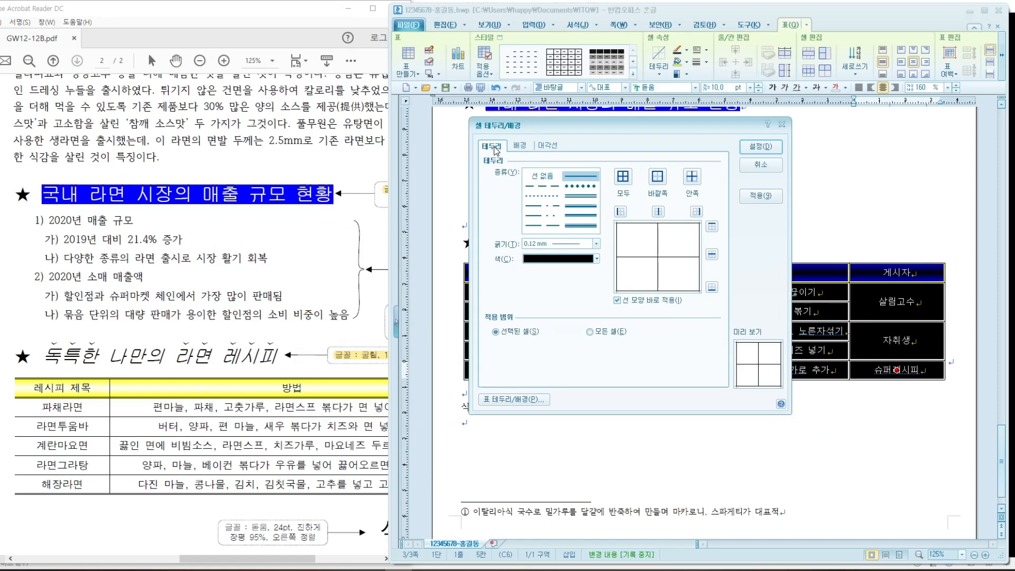
left_click_drag(622, 127, 579, 110)
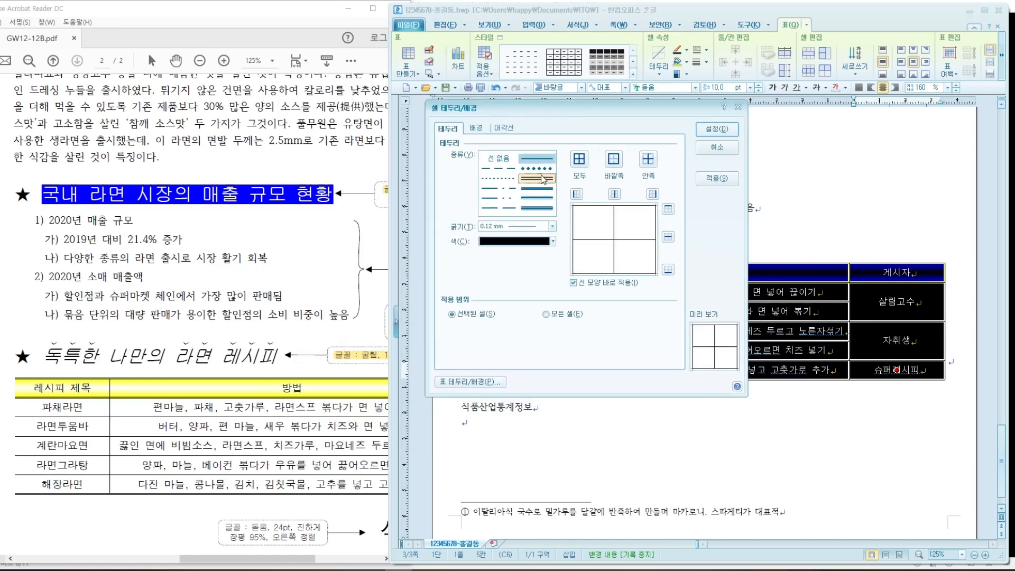
Step: Remove the recipe table's left and right outer borders with the 선 없음 line type and save the document
left_click(499, 158)
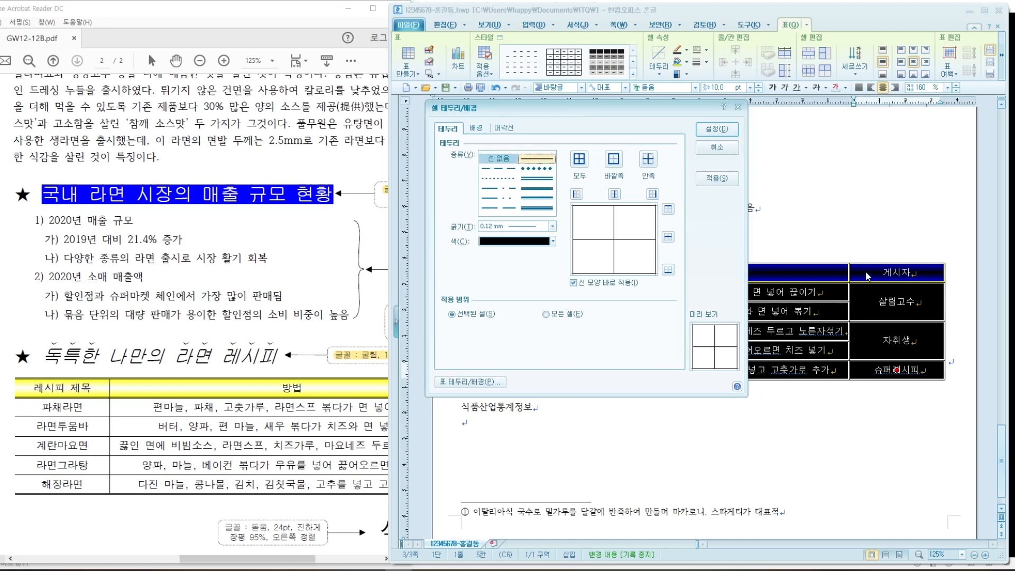
left_click(577, 195)
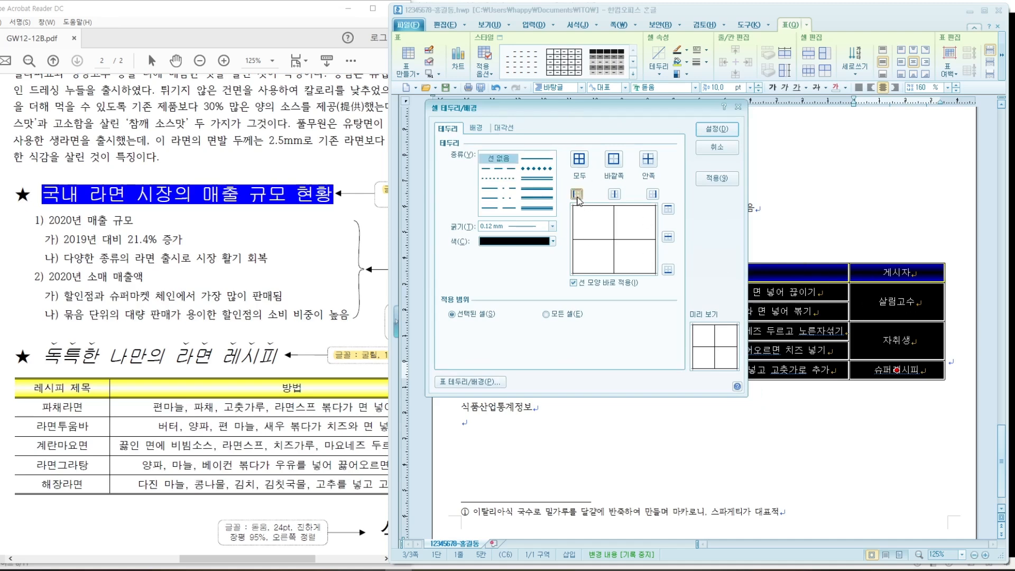
left_click(652, 196)
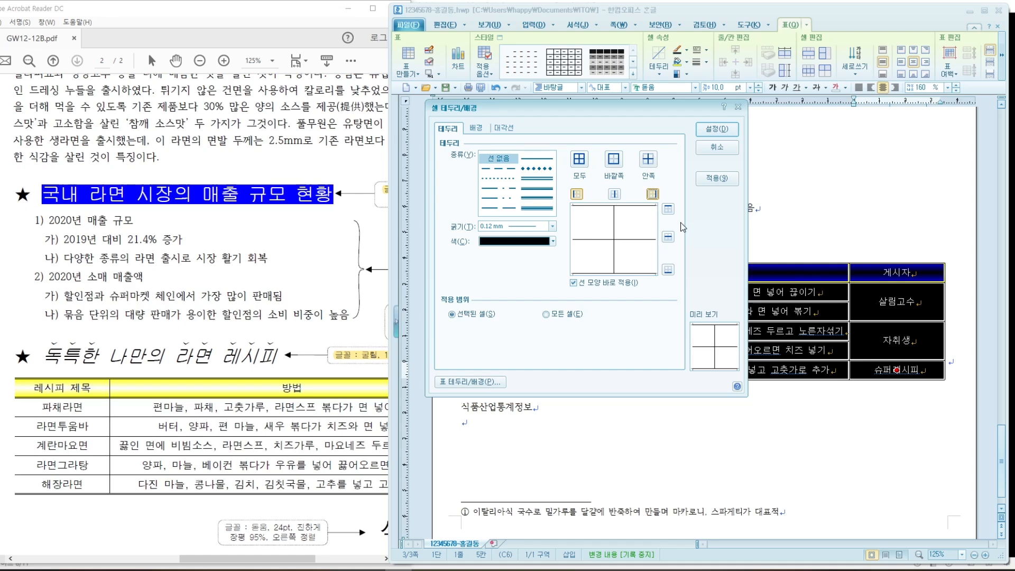
left_click(718, 129)
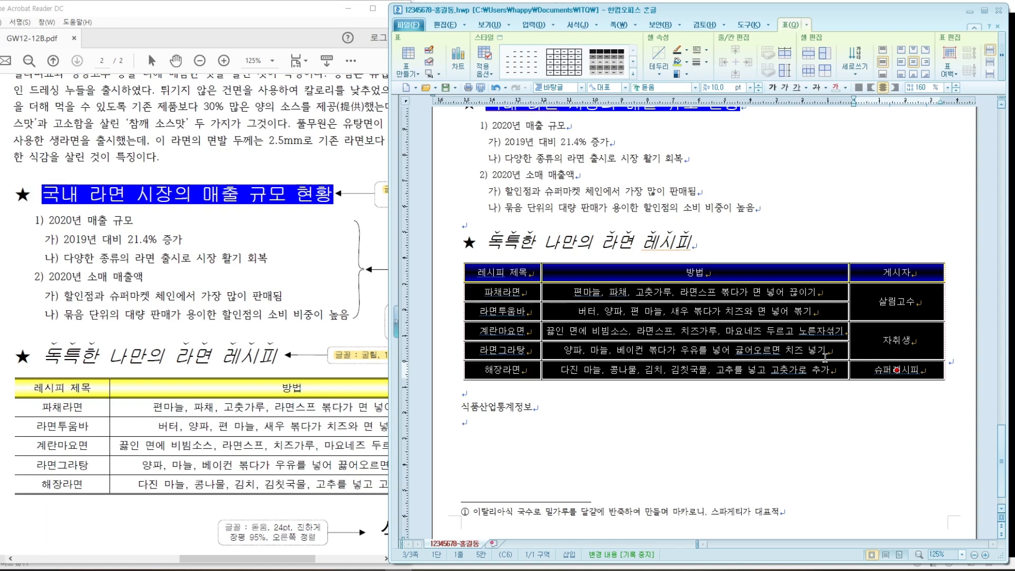
key("alt+s")
Step: Apply a 0.5 mm double line to the recipe table's top and bottom outer borders and deselect the cells
key("l")
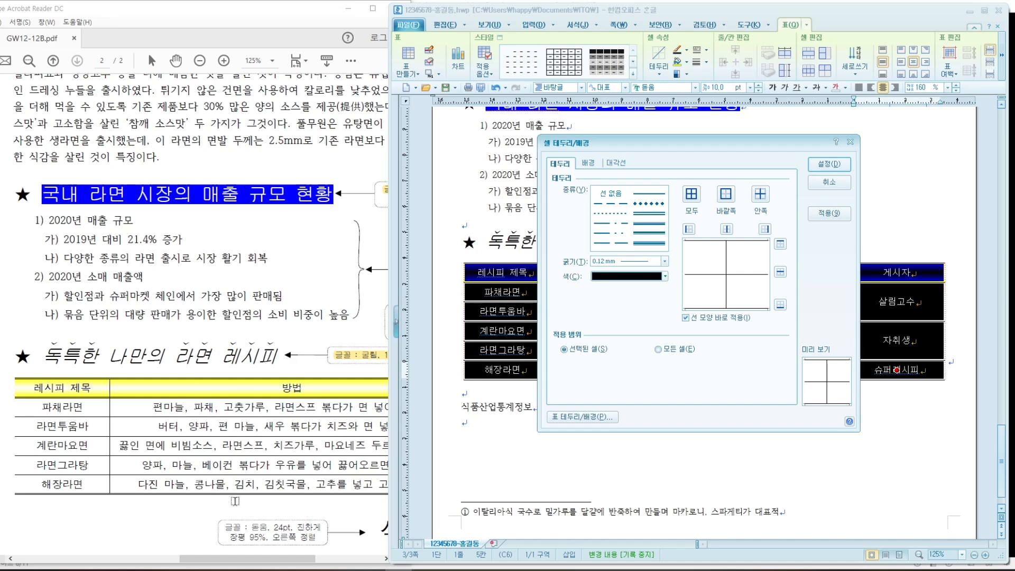
left_click(645, 217)
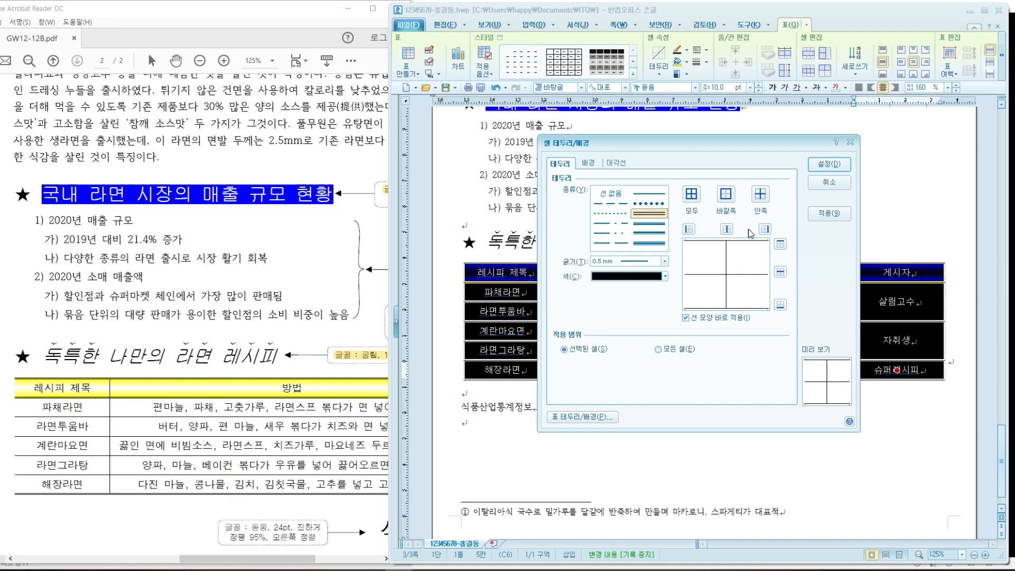
left_click(781, 243)
left_click(781, 304)
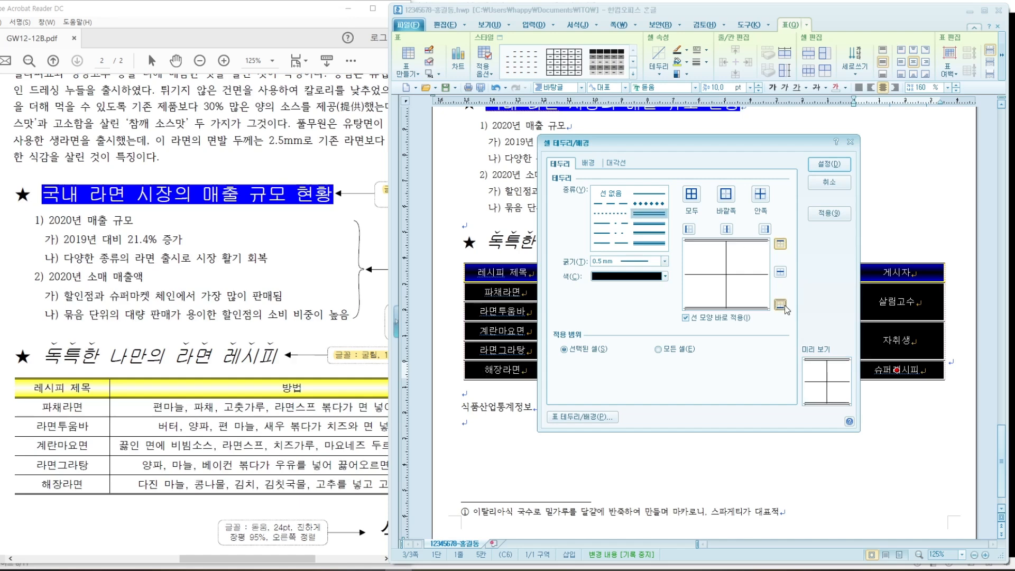
left_click(841, 167)
left_click(845, 243)
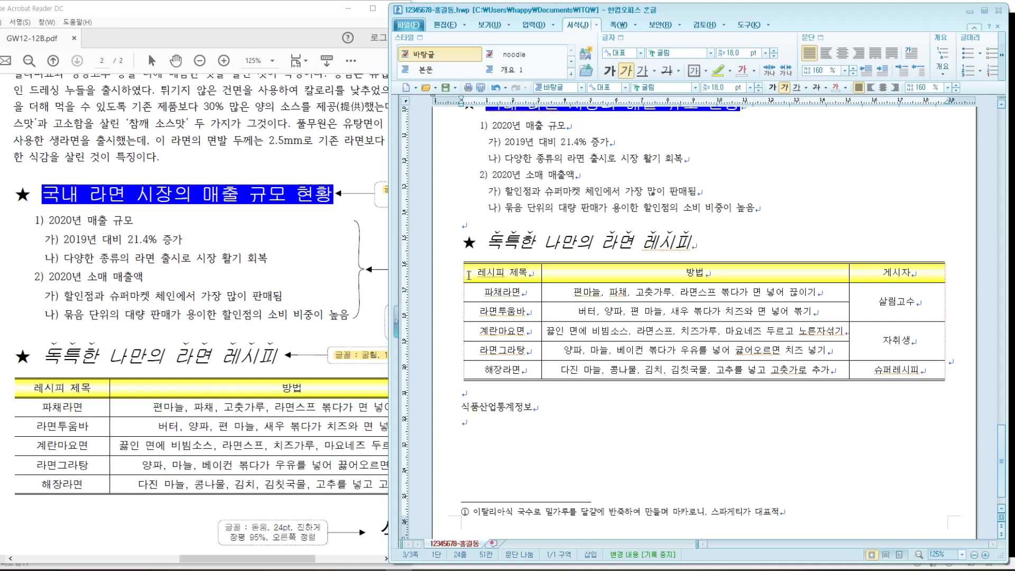
Step: Apply a 0.5 mm double line to the bottom border of the recipe table's header row and deselect it
left_click(490, 373)
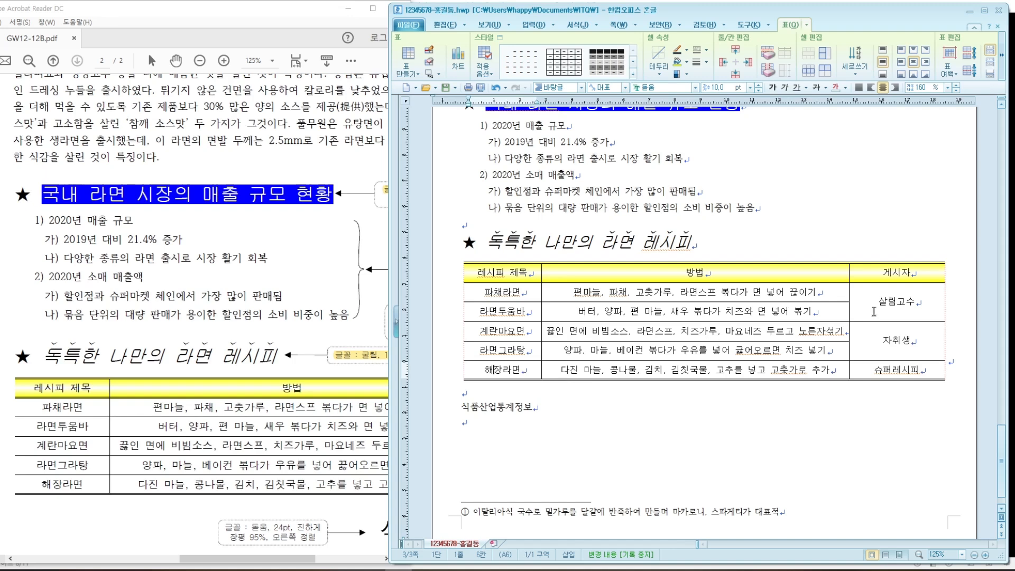
left_click(831, 315)
left_click_drag(481, 271, 897, 273)
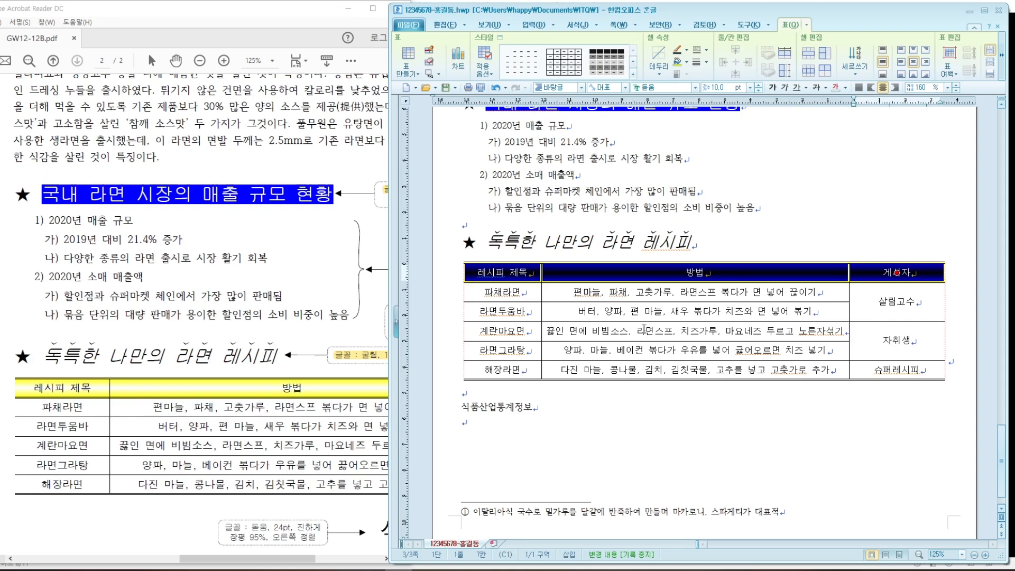
key("l")
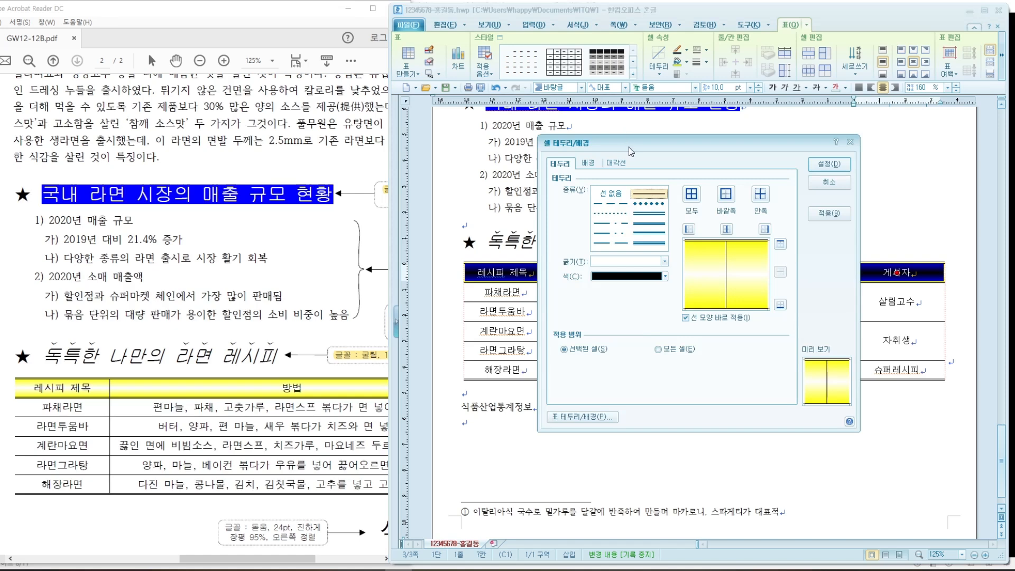
left_click_drag(629, 147, 599, 141)
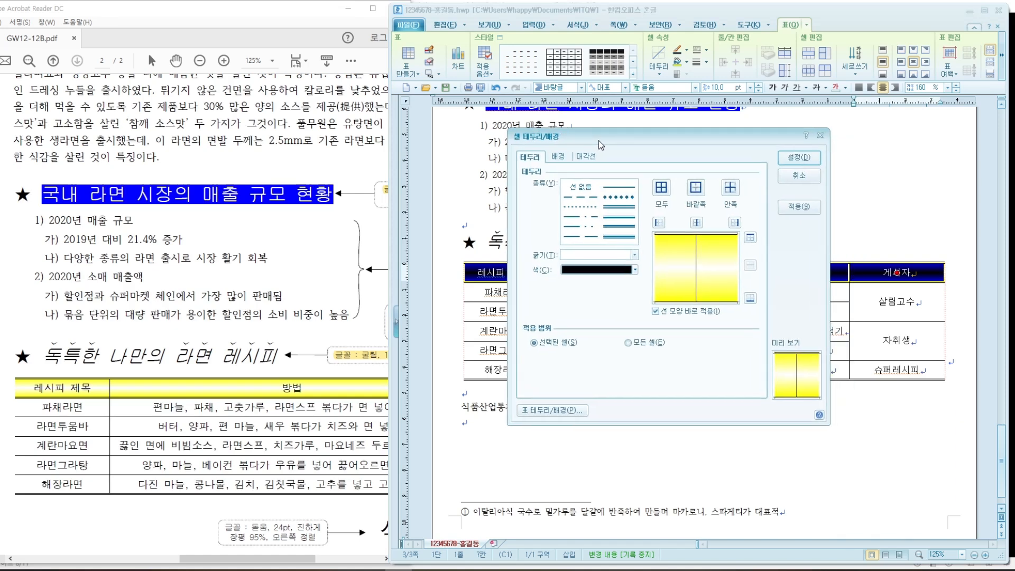
left_click(618, 208)
left_click_drag(654, 137, 554, 136)
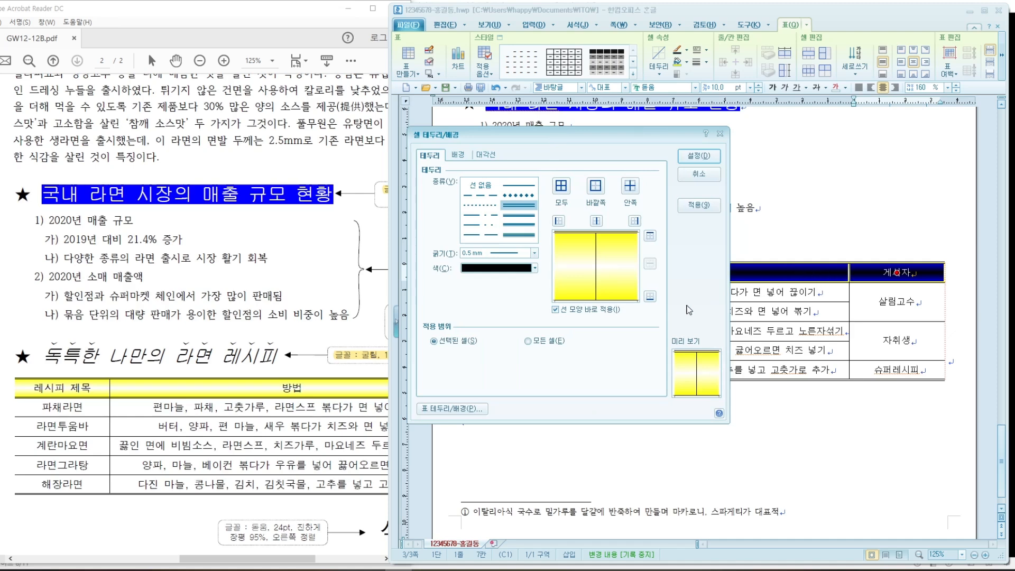
left_click(650, 298)
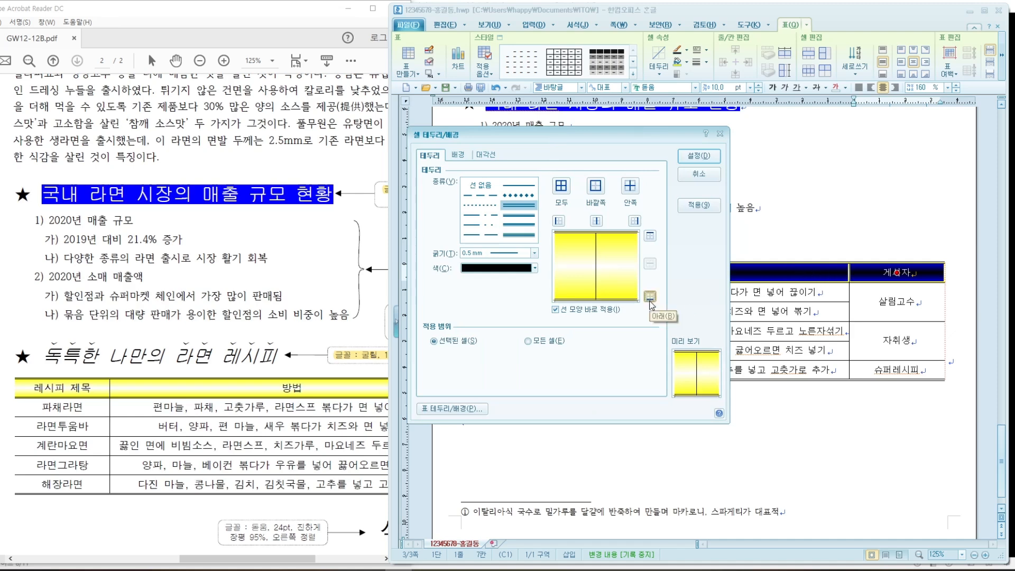
left_click(701, 159)
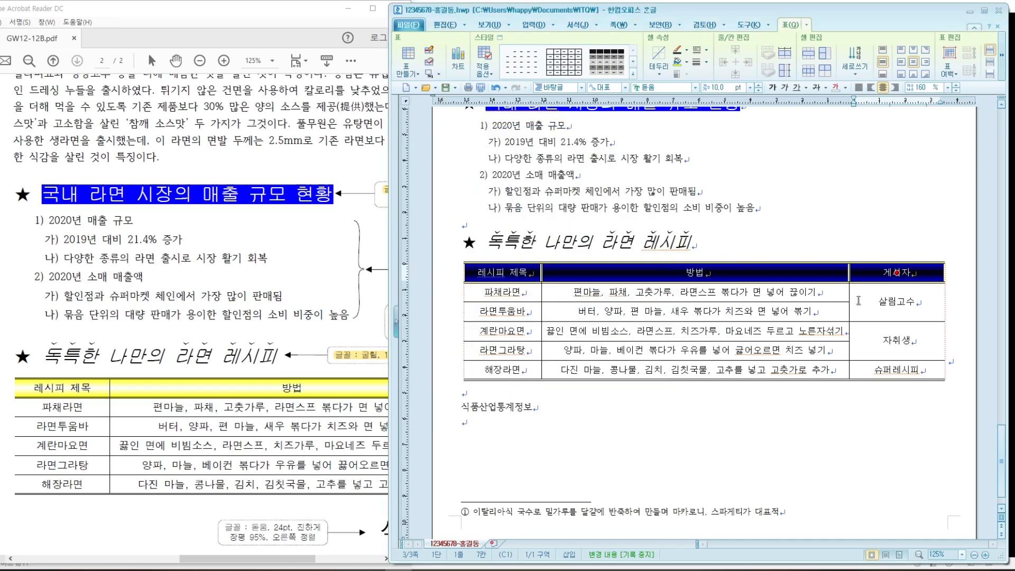
left_click(696, 331)
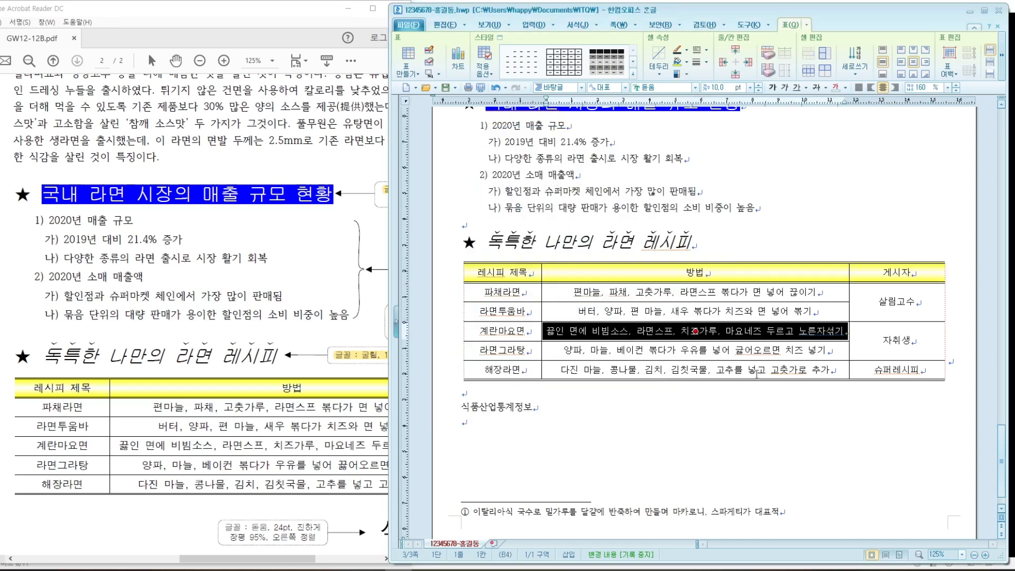
left_click(719, 415)
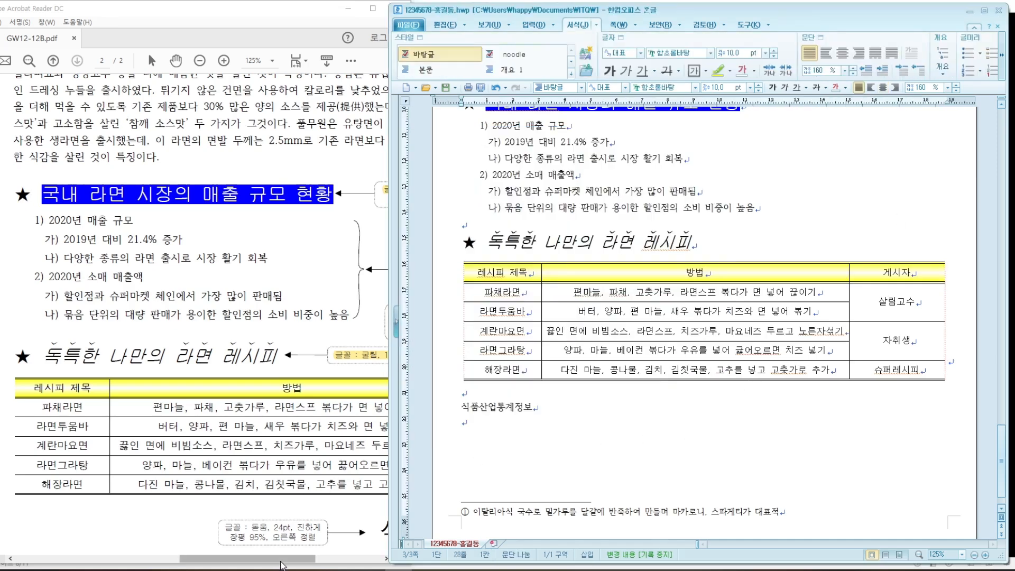
Step: Select the 식품산업통계정보 line in the document and highlight its formatting note (돋움, 24pt, 진하게, 장평 95%, 오른쪽 정렬) in the PDF
left_click_drag(282, 560, 338, 568)
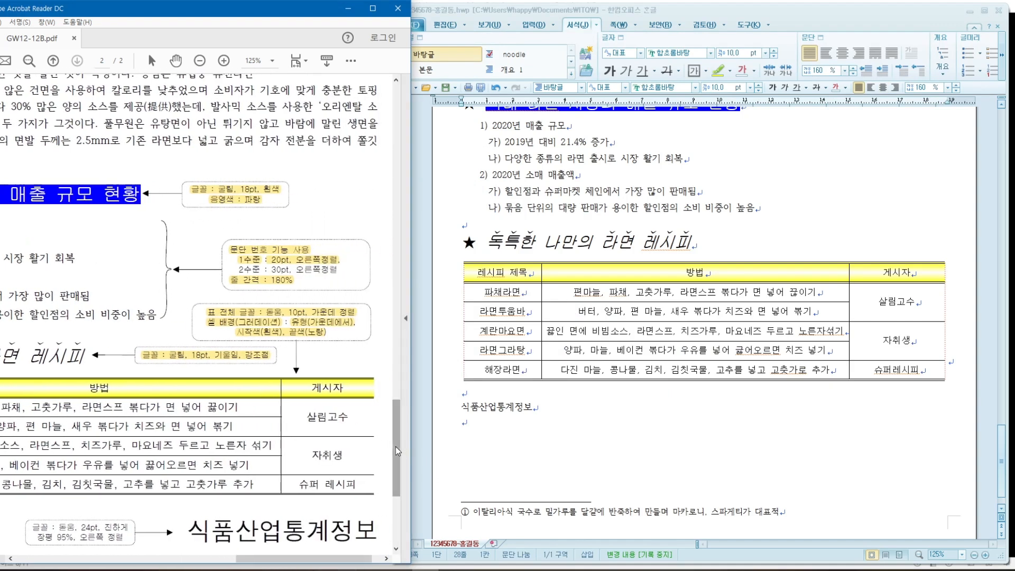
left_click_drag(397, 454, 396, 498)
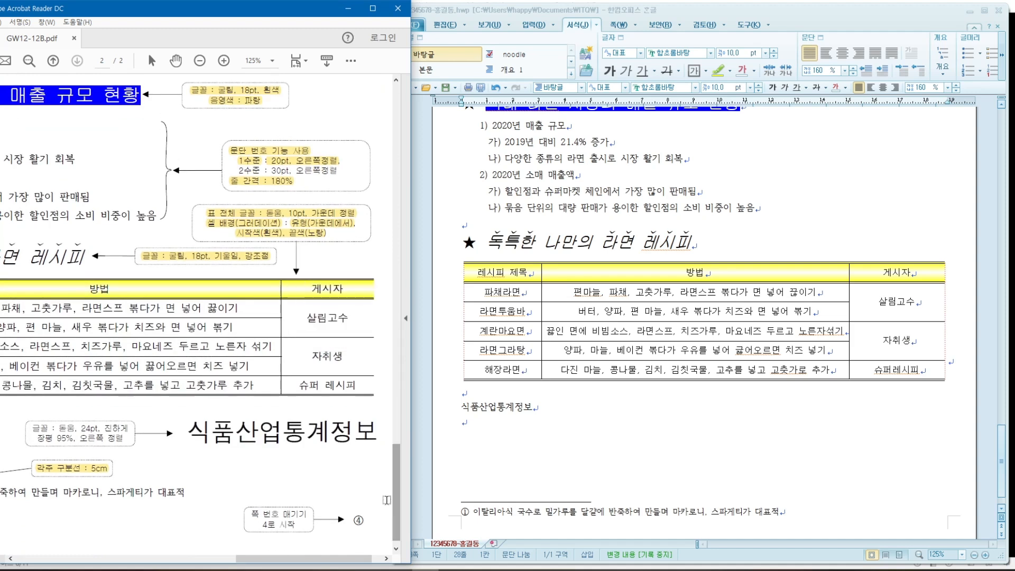
left_click_drag(465, 407, 555, 416)
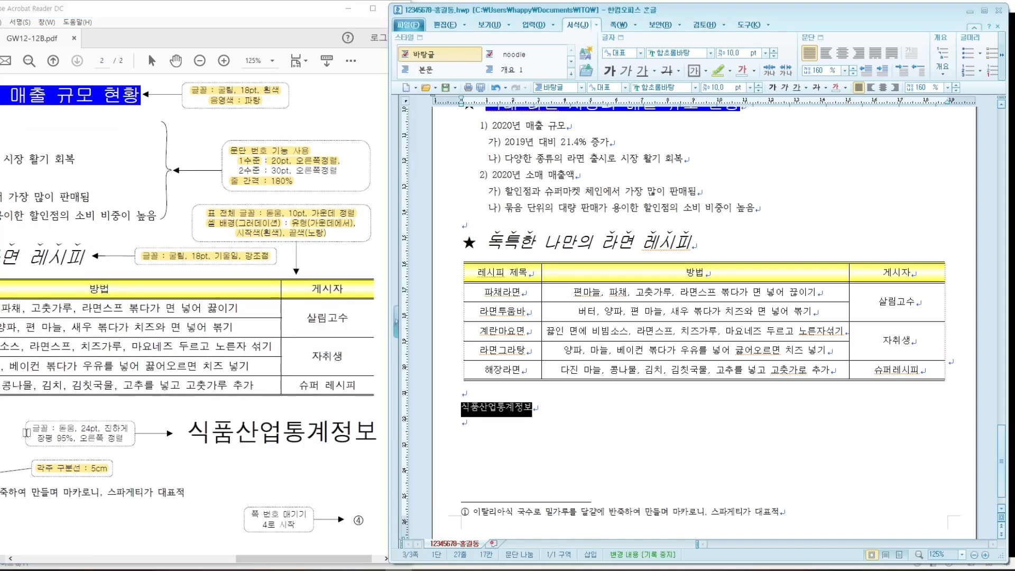
left_click_drag(55, 429, 123, 428)
left_click_drag(36, 439, 115, 444)
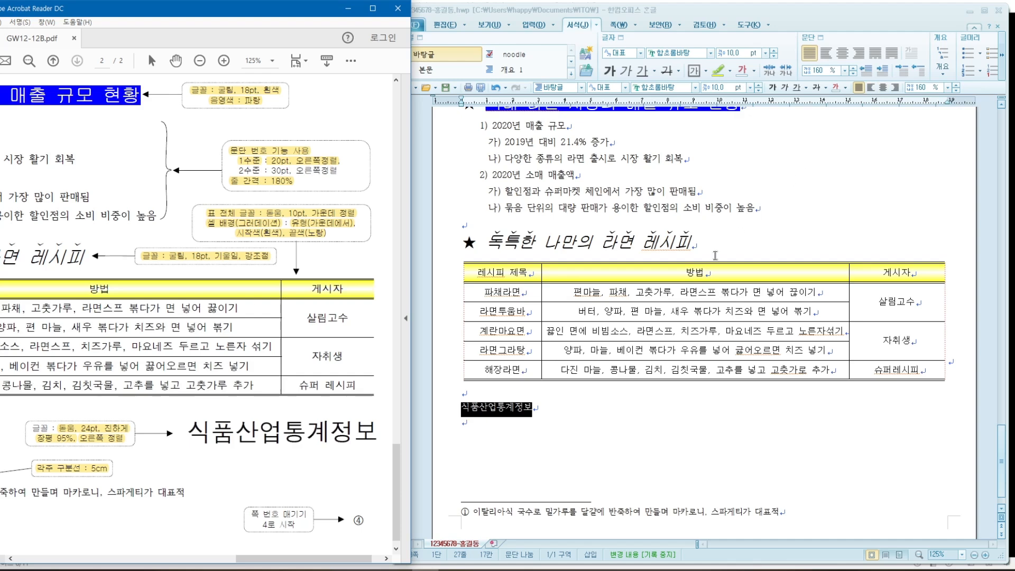
Step: Format the selected 식품산업통계정보 line in 돋움 at 24 pt, bold and right-aligned
left_click(684, 90)
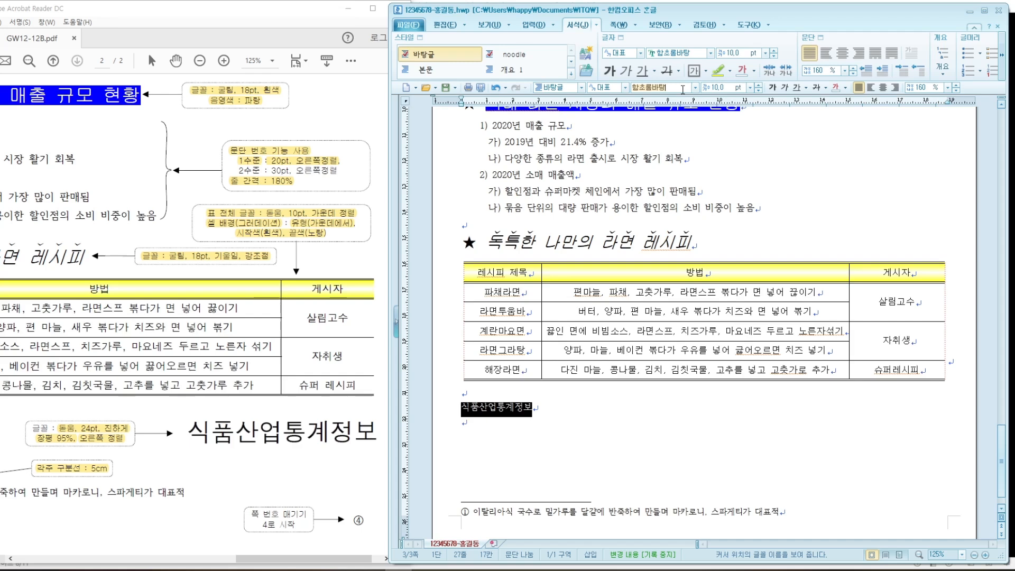
type("돋움")
key("Return")
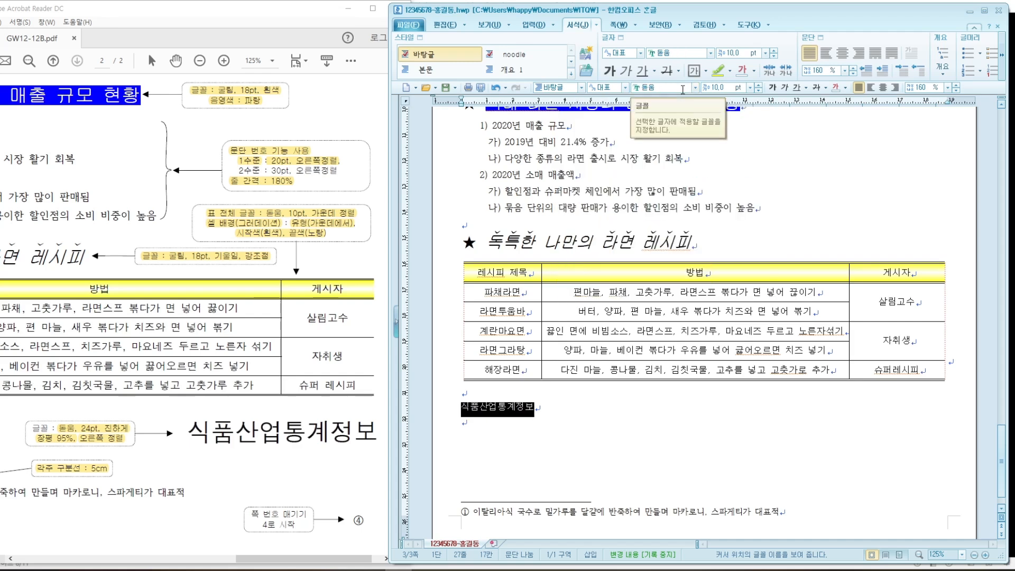
key("Tab")
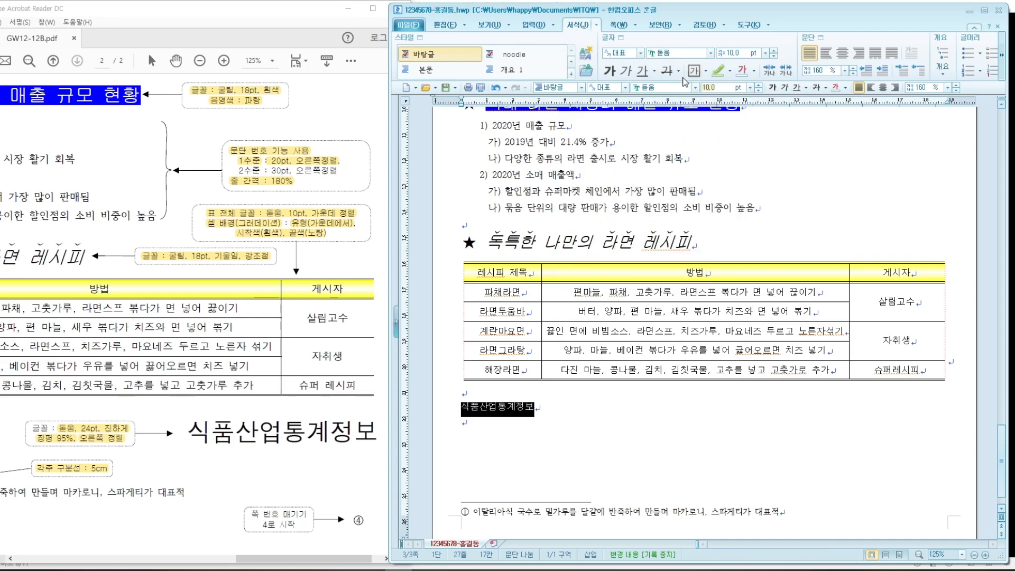
type("24")
key("Return")
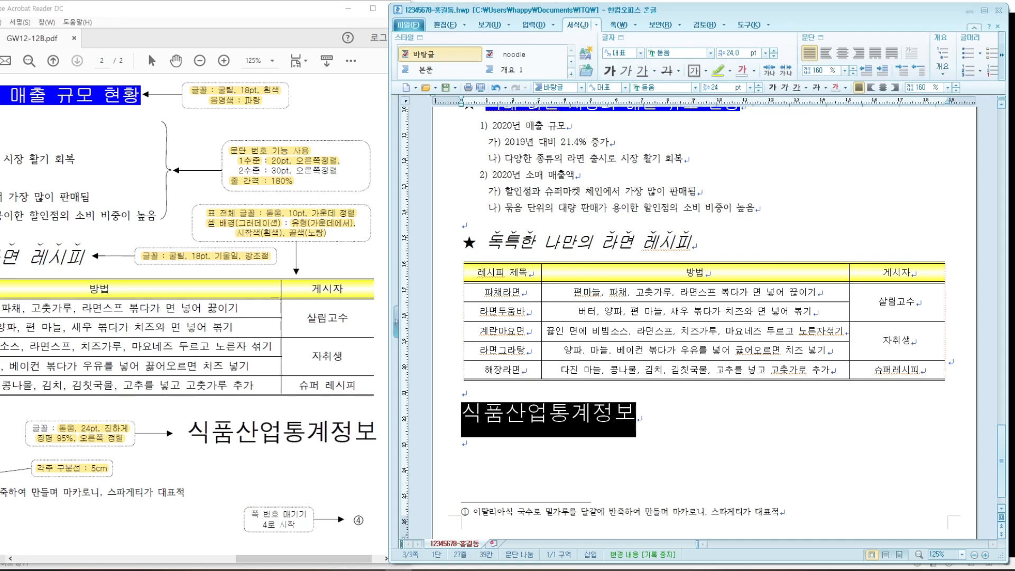
left_click(773, 88)
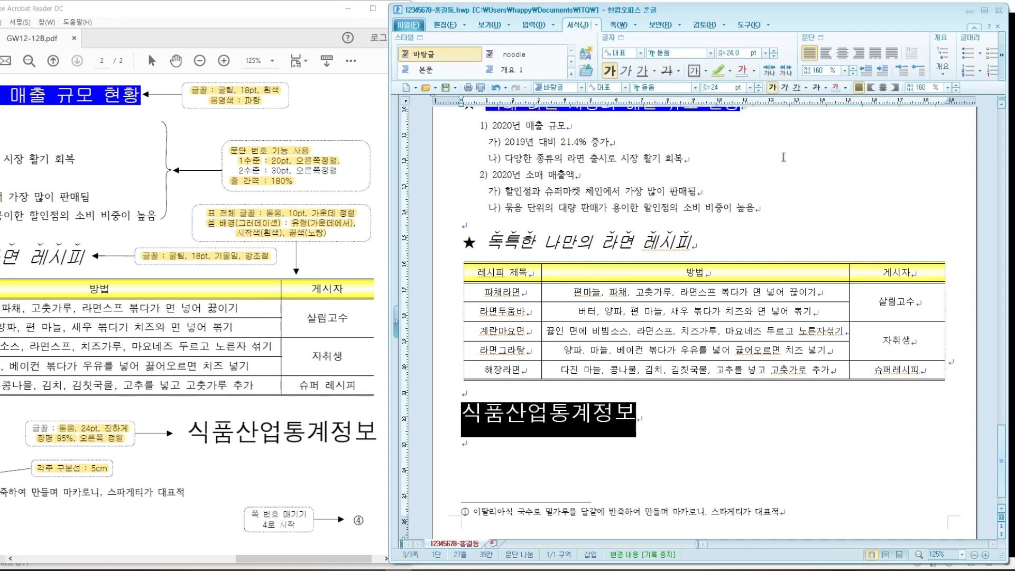
left_click(893, 90)
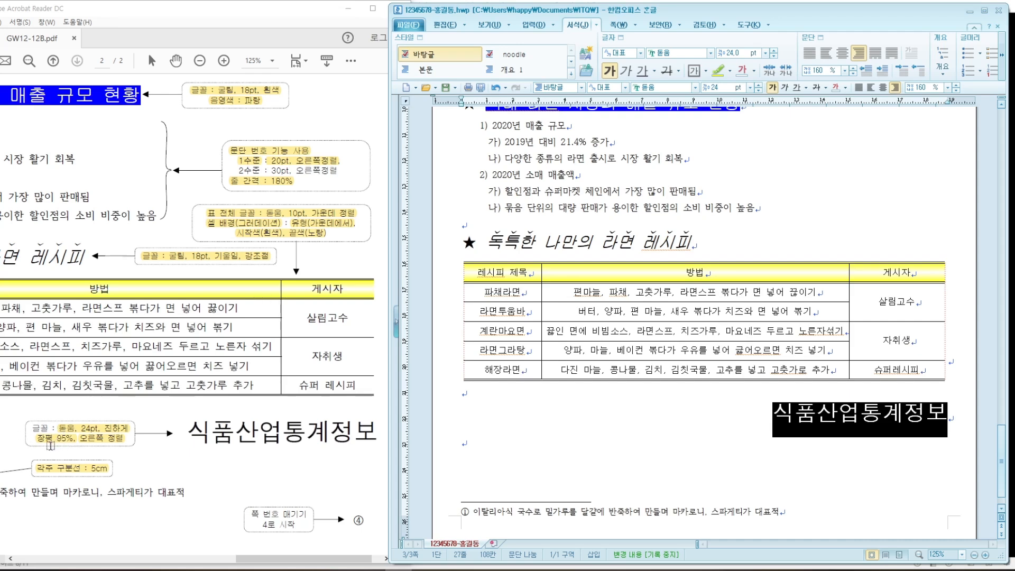
Step: Set the character width (장평) of the 식품산업통계정보 line to 95% in its character formatting
right_click(893, 419)
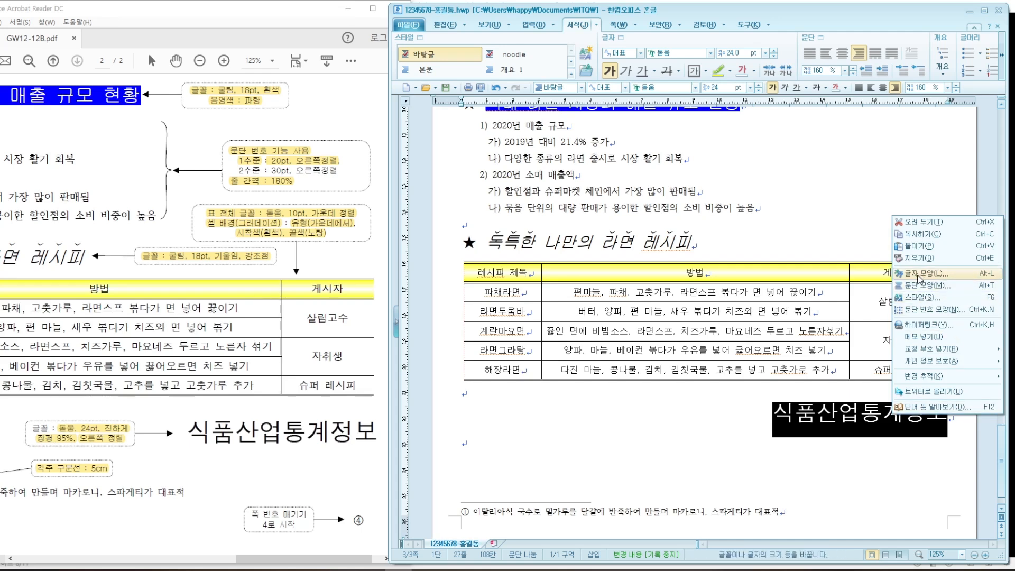
left_click(917, 276)
left_click_drag(700, 175, 658, 170)
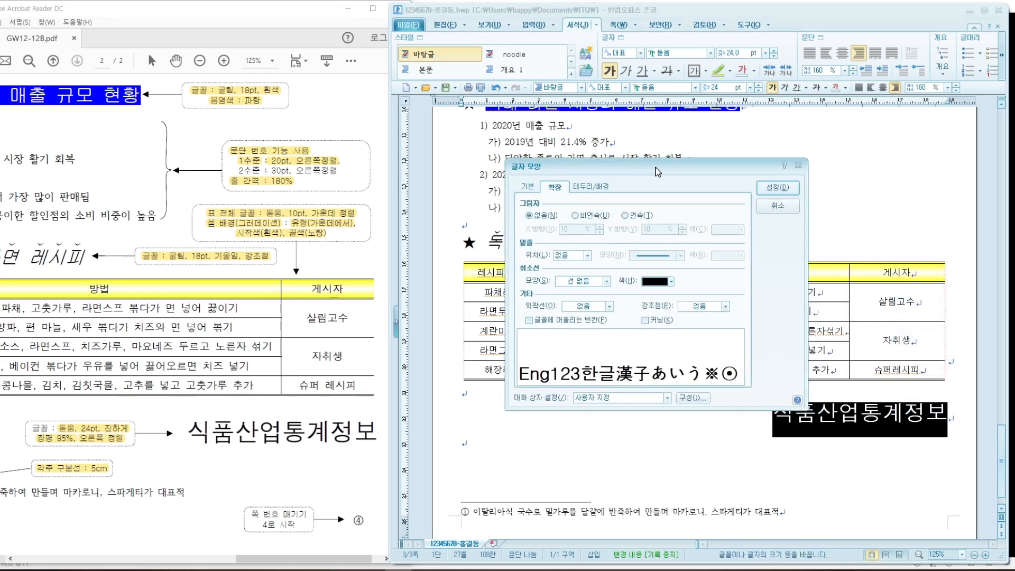
left_click(533, 189)
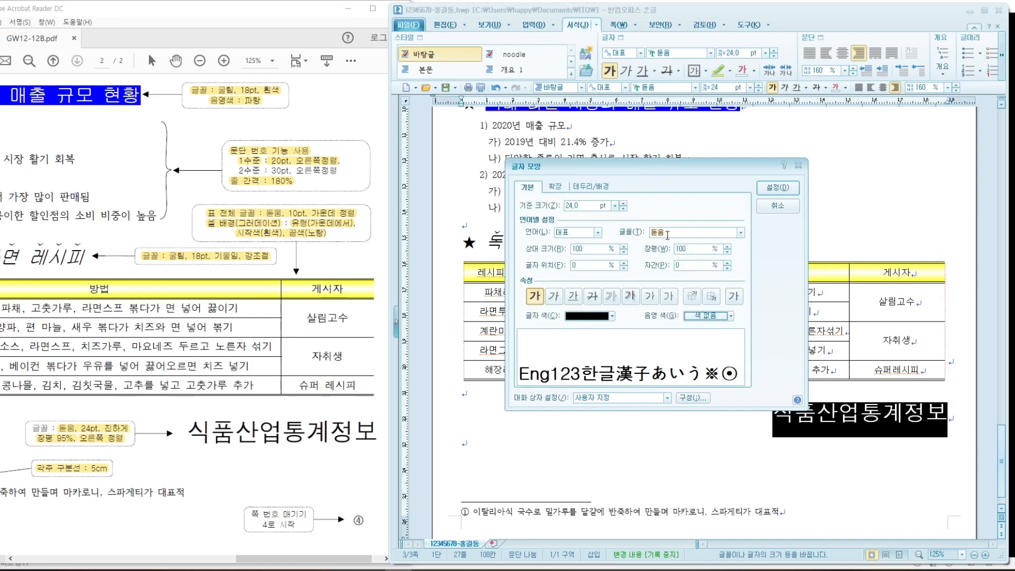
left_click(692, 250)
type("95")
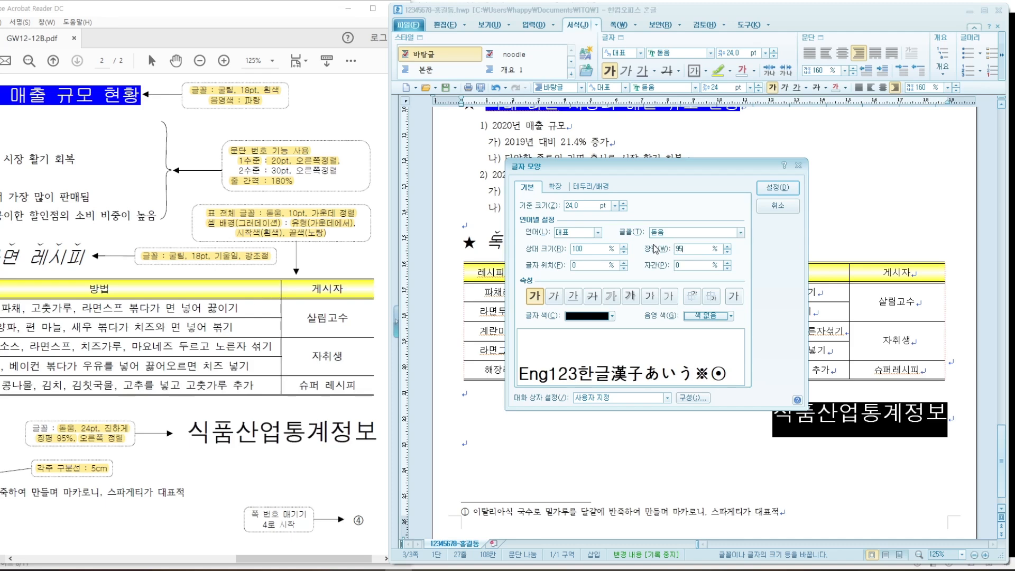
left_click(778, 187)
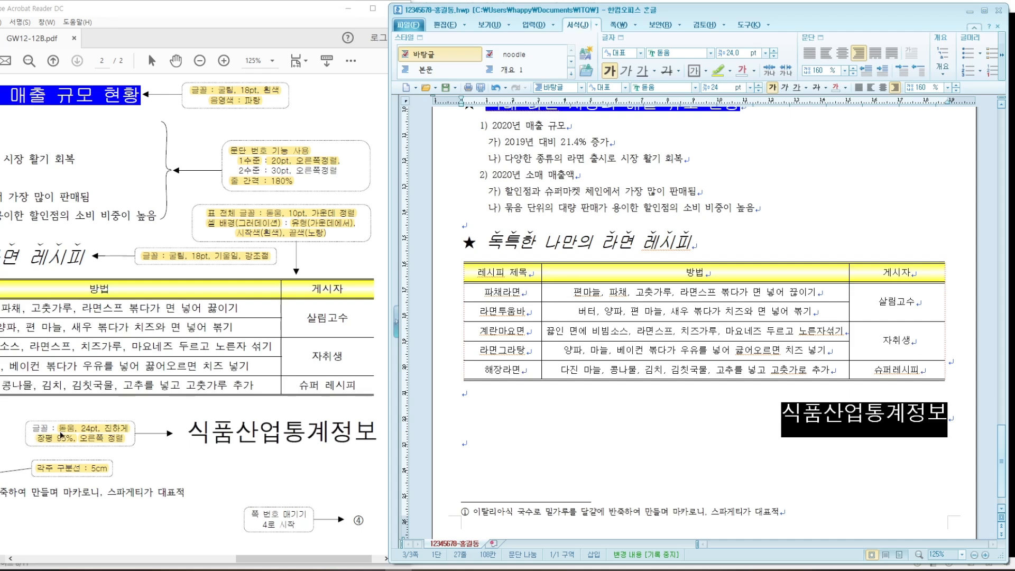
Step: Highlight the PDF's page-number note (쪽 번호 매기기, 4로 시작), show the page commands, and place the cursor on the empty line below 식품산업통계정보
left_click(346, 510)
left_click_drag(396, 487, 395, 494)
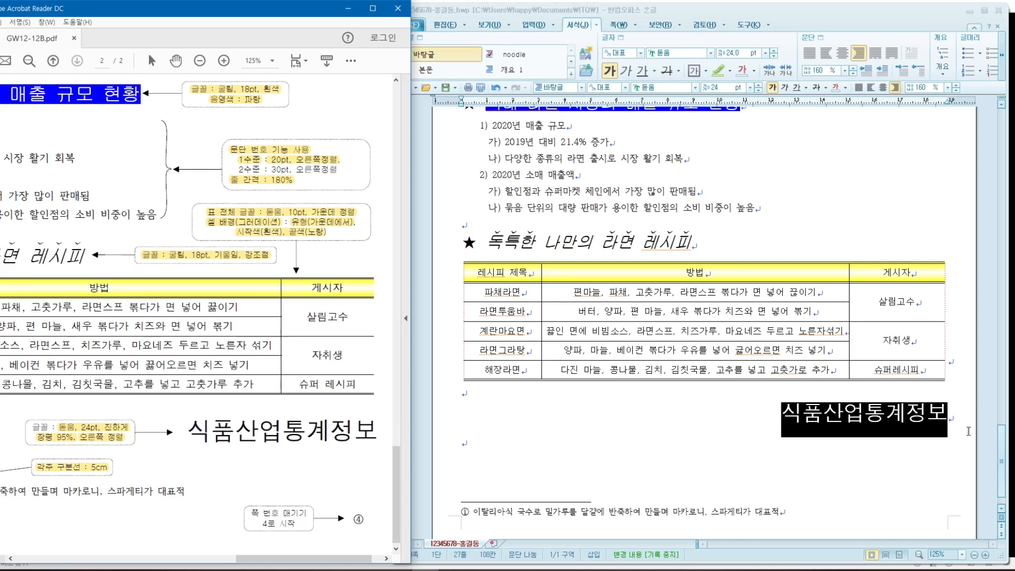
left_click(1002, 460)
left_click_drag(1002, 460, 1002, 464)
left_click(953, 429)
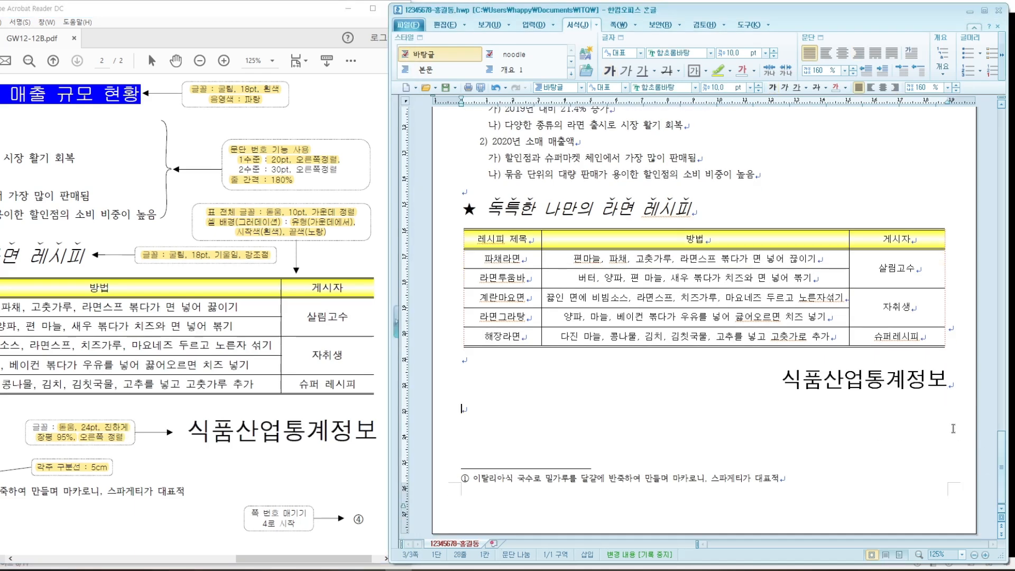
left_click(784, 377)
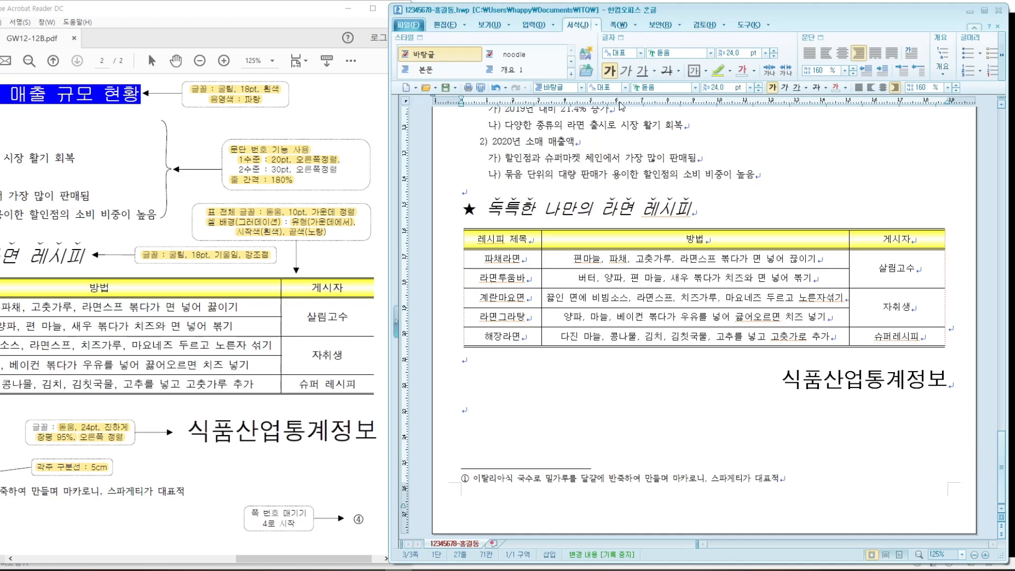
left_click(619, 25)
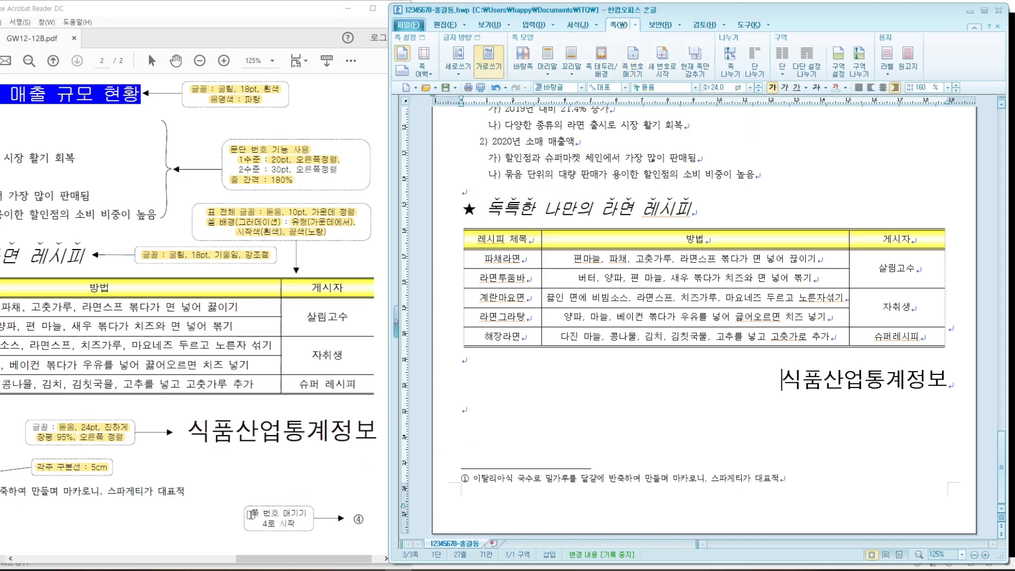
left_click_drag(252, 512, 299, 513)
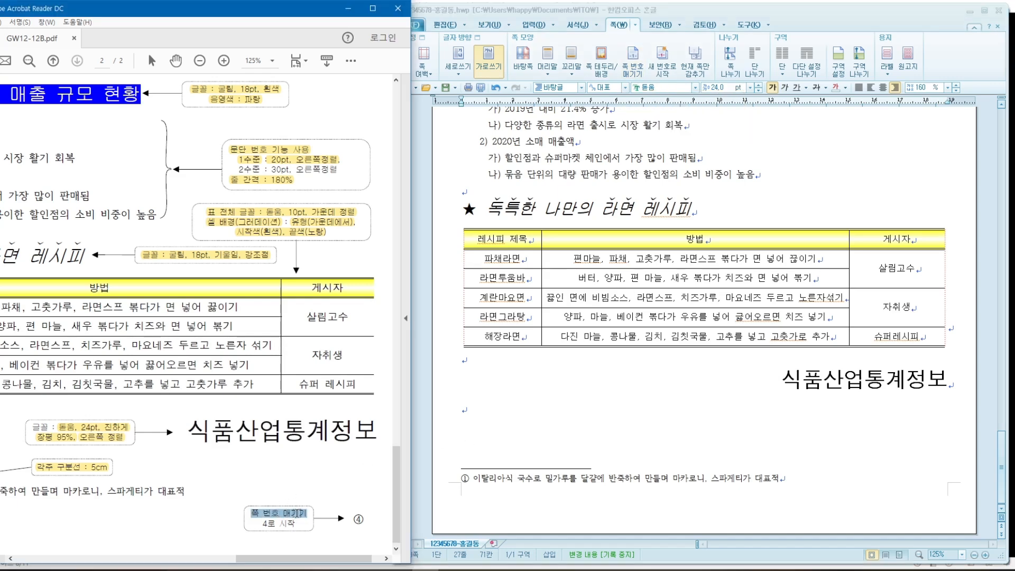
left_click(557, 442)
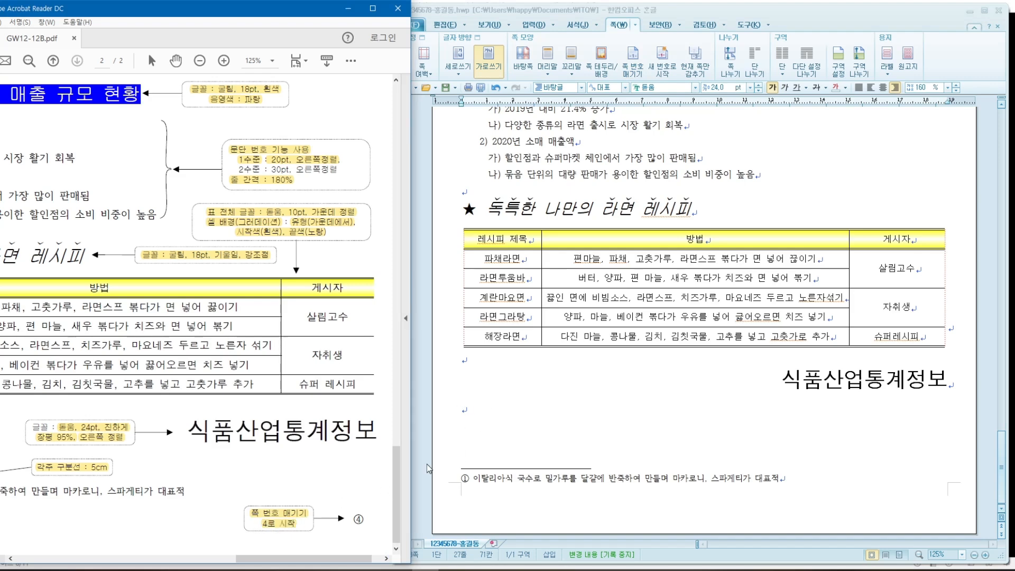
left_click(477, 429)
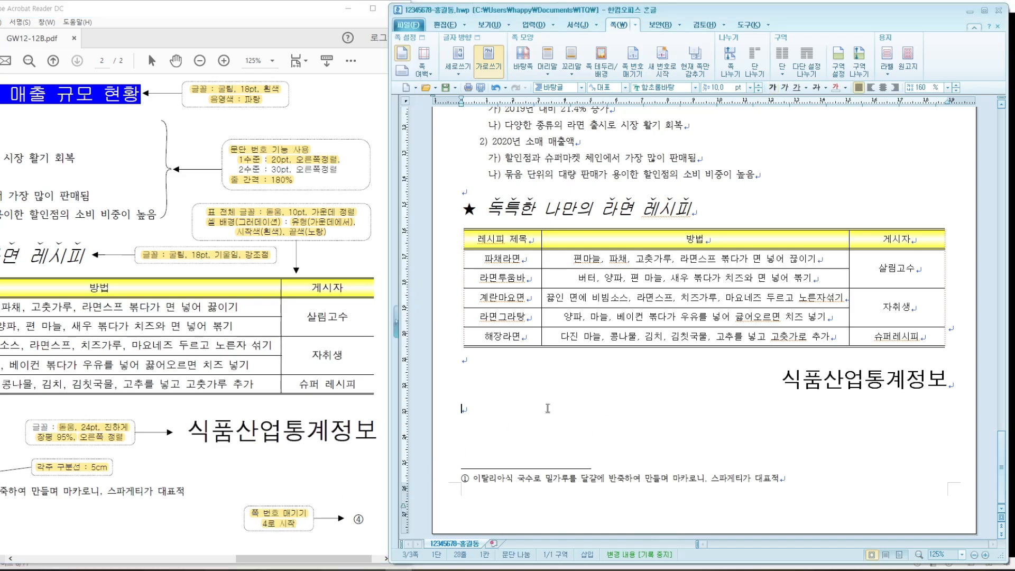
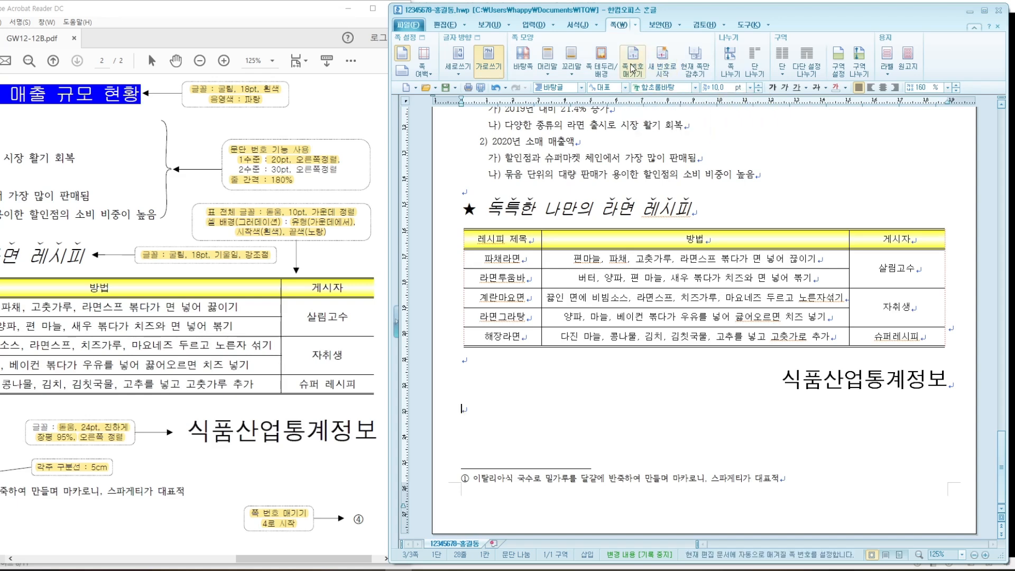
Step: Restart the page numbering (쪽 번호) at 4 with a new starting number on the report page
left_click(668, 60)
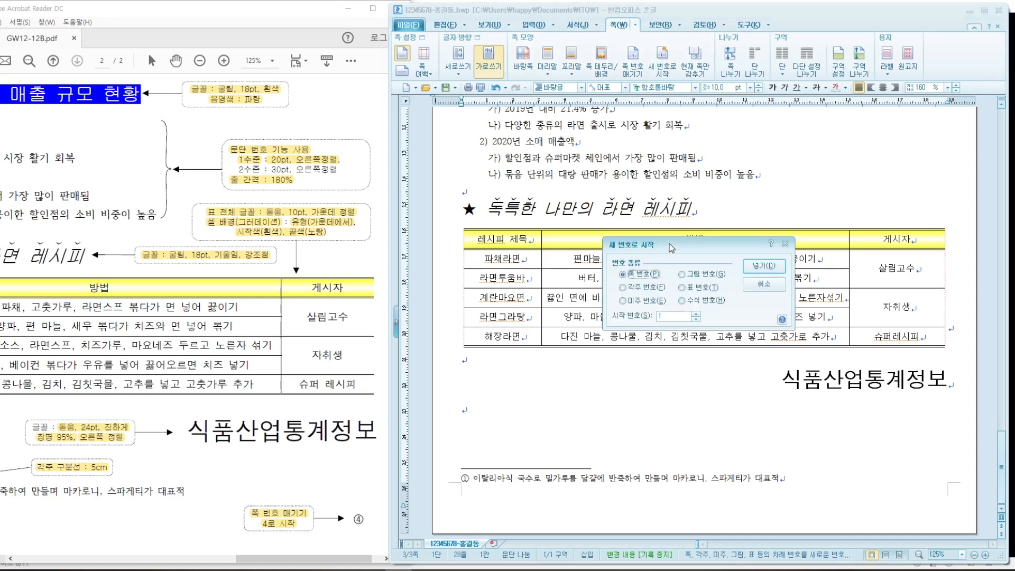
left_click_drag(670, 244, 671, 215)
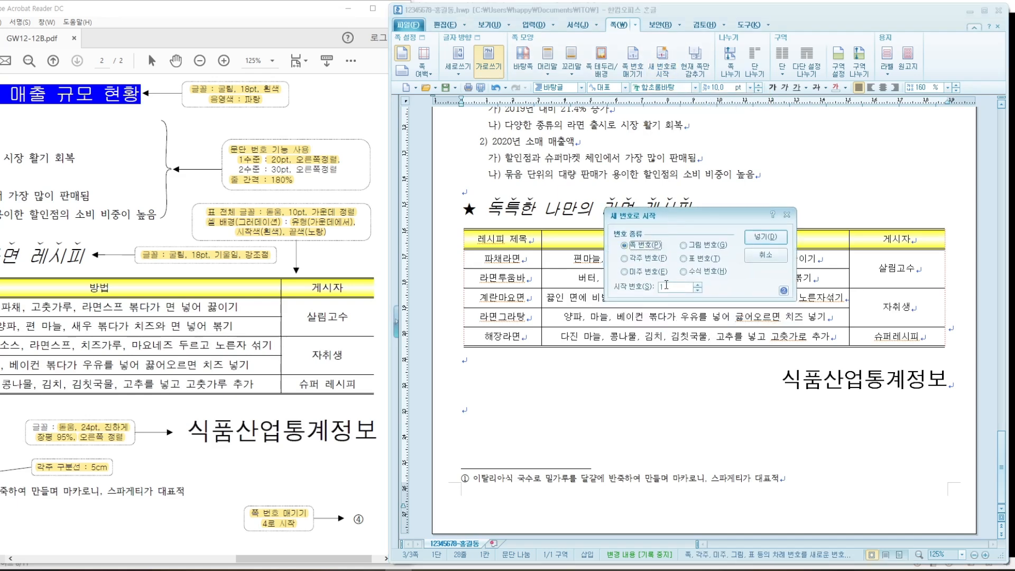
left_click(698, 286)
left_click(698, 286)
left_click(766, 238)
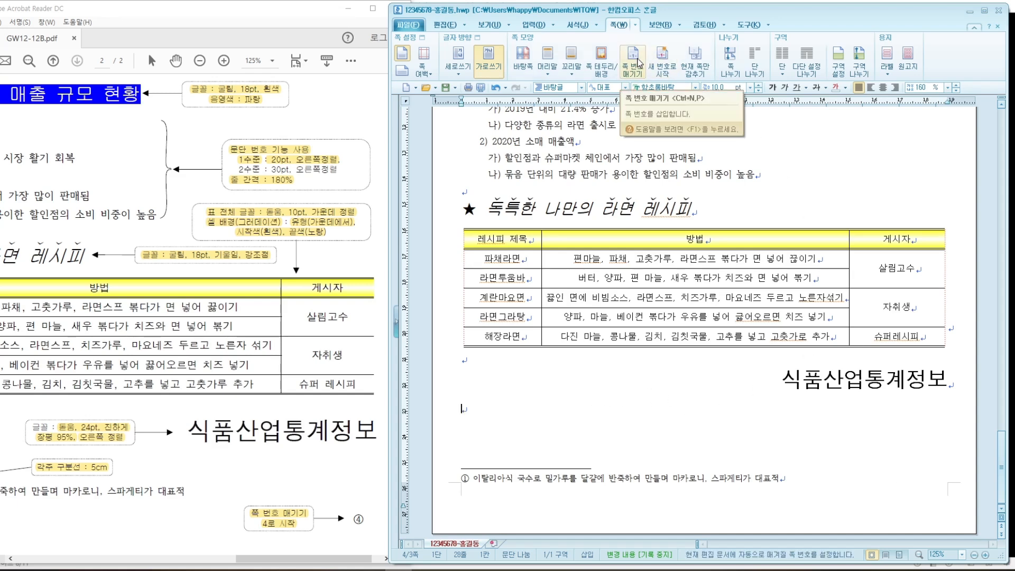
Step: Insert a page number in the page's lower right corner in the ①,②,③ format without dashes (줄표 넣기 off)
left_click(640, 62)
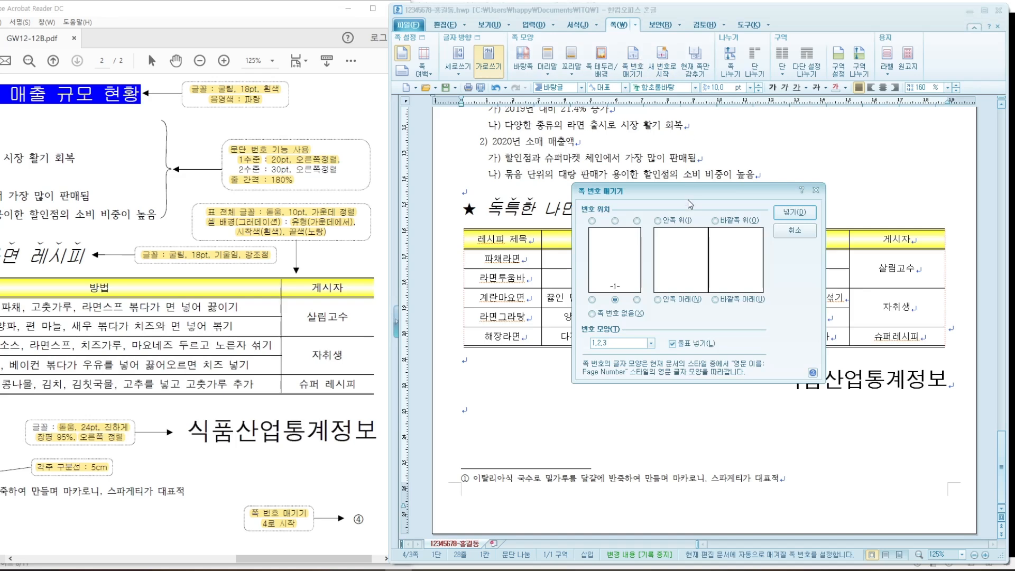
left_click_drag(690, 199, 687, 155)
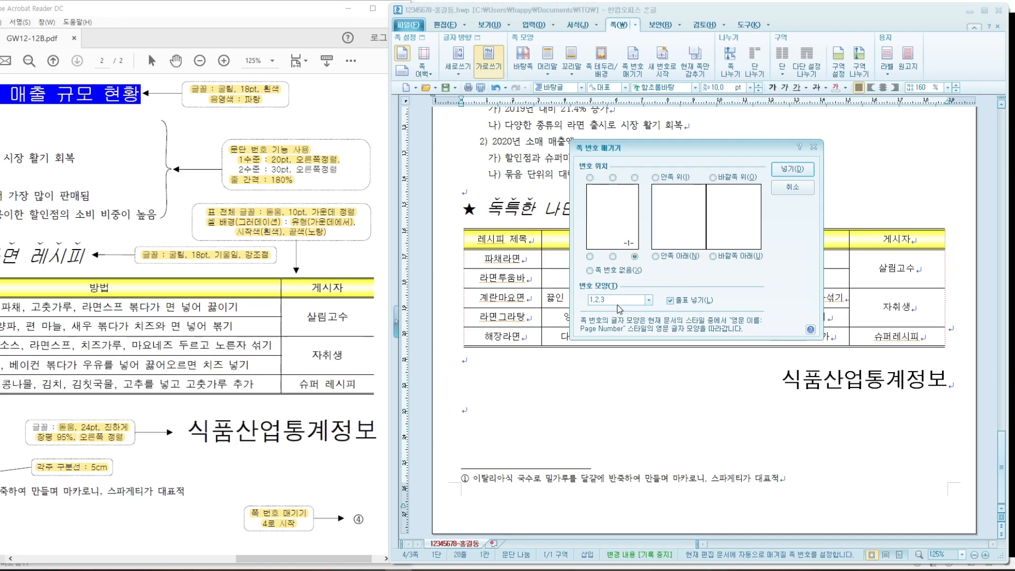
left_click(649, 300)
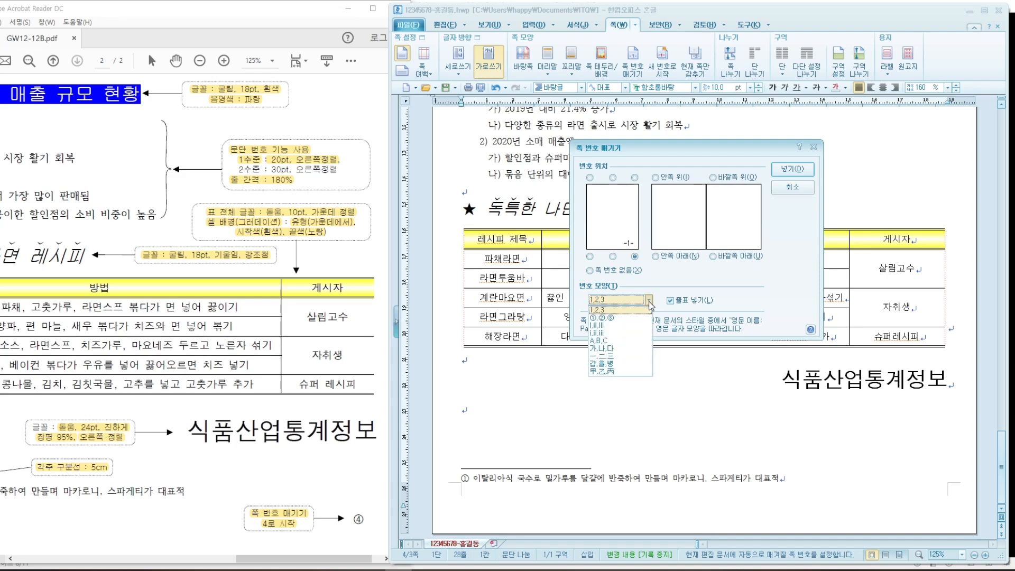
left_click(606, 318)
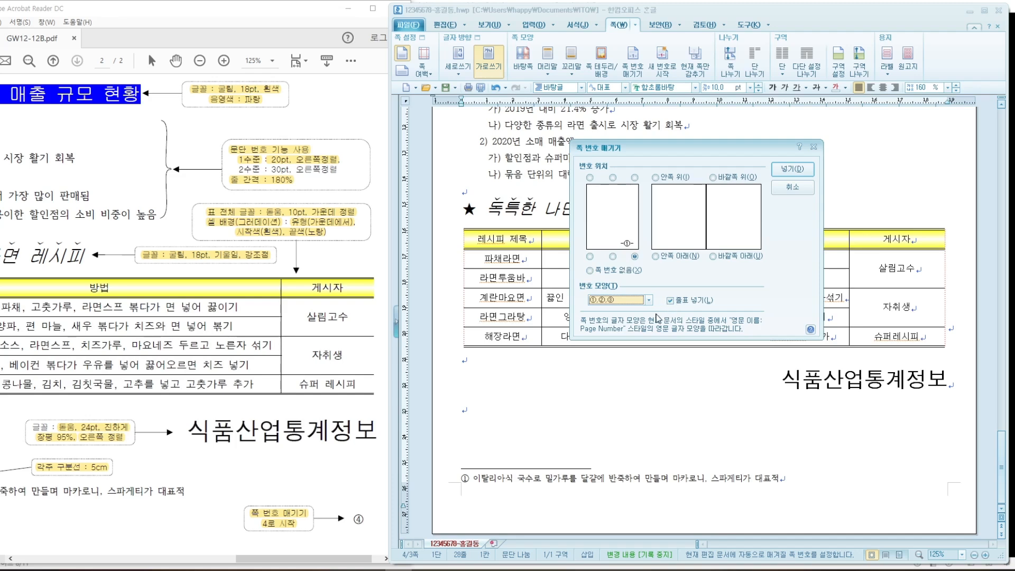
left_click(671, 301)
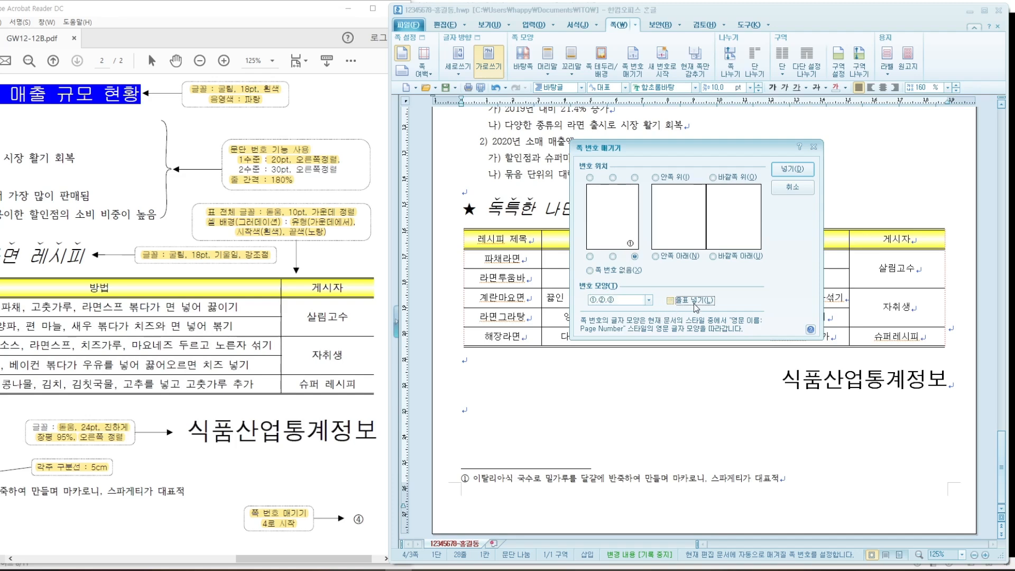
left_click(793, 169)
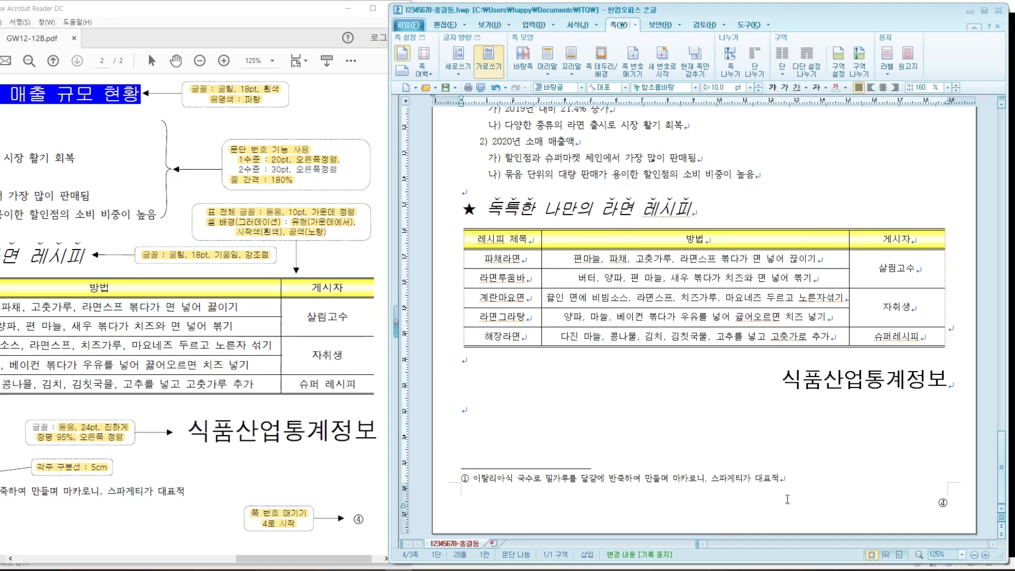
Step: Compare the report page and the rest of the document with the PDF's 문서작성 능력평가 page, viewing the PDF at 75%
left_click_drag(364, 559, 374, 559)
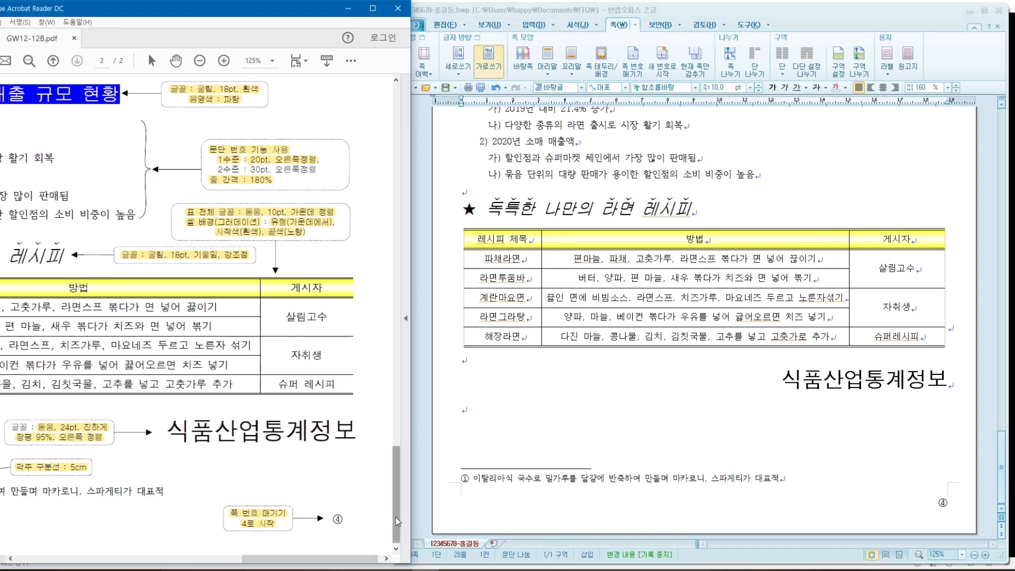
mouse_move(363, 559)
left_mouse_down()
mouse_move(297, 559)
mouse_move(363, 564)
mouse_move(341, 561)
left_mouse_up()
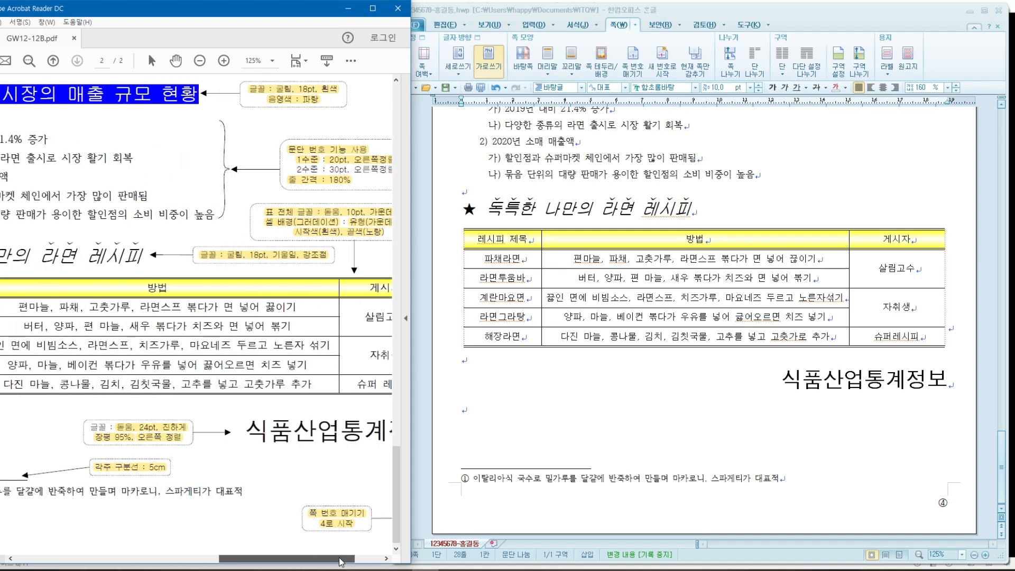
left_click_drag(1002, 479, 1014, 418)
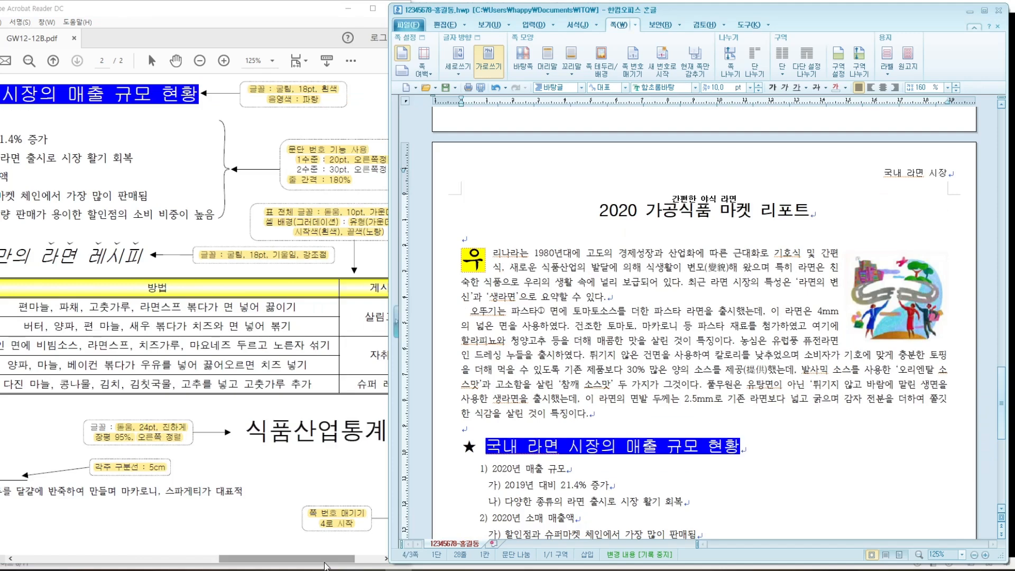
left_click_drag(326, 562, 351, 564)
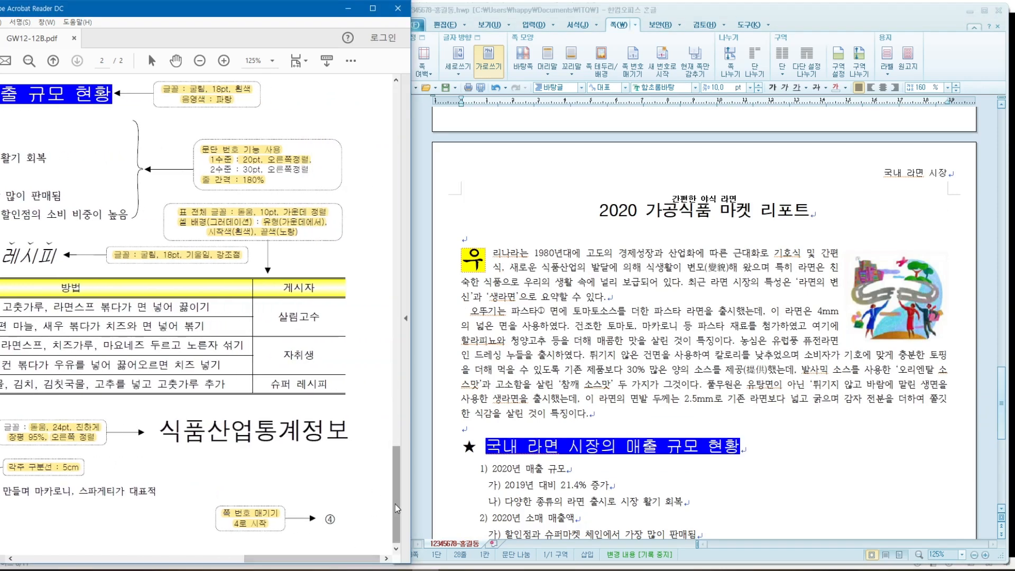
left_click_drag(395, 504, 406, 392)
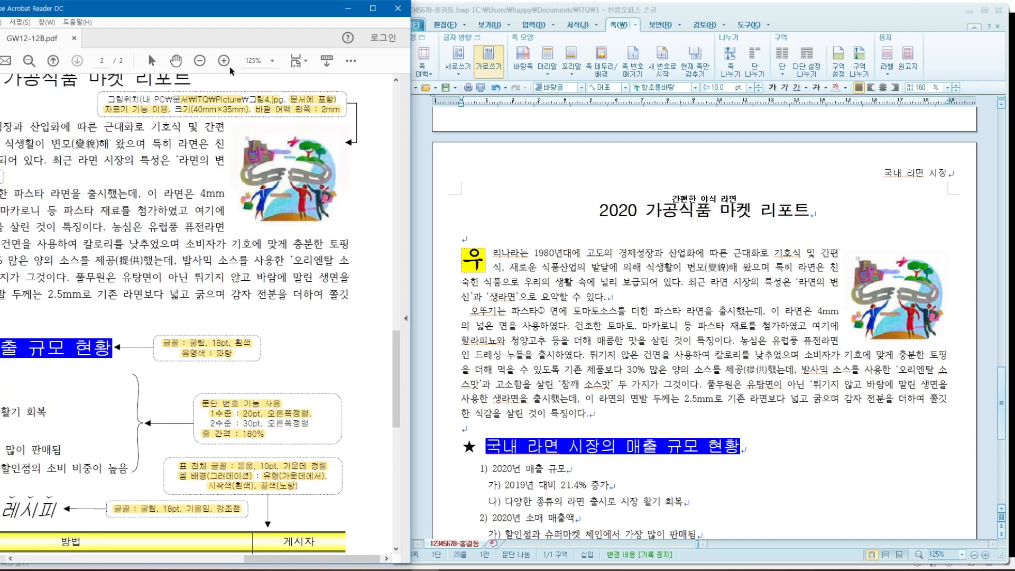
left_click(202, 60)
left_click(202, 60)
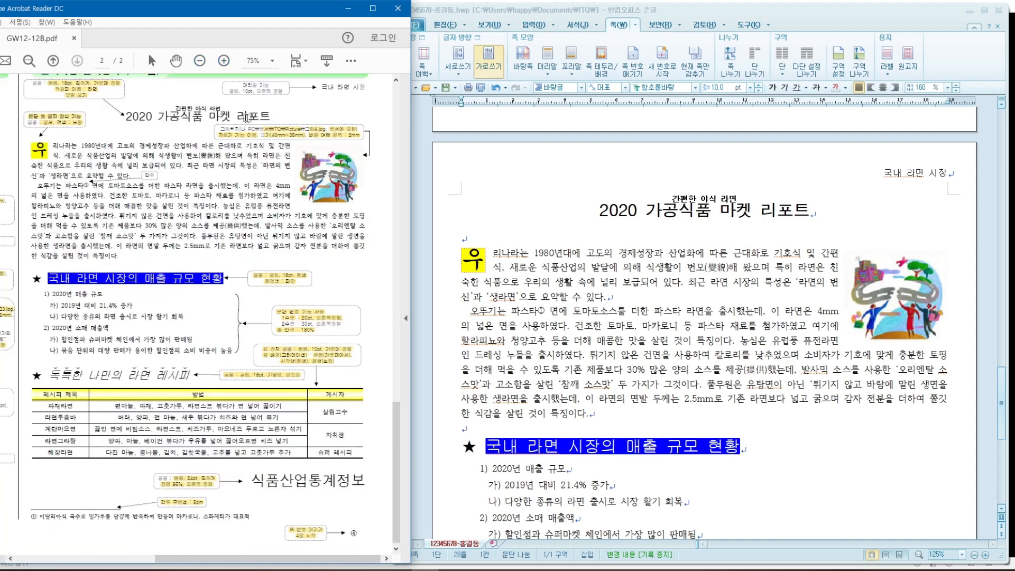
left_click_drag(398, 460, 404, 434)
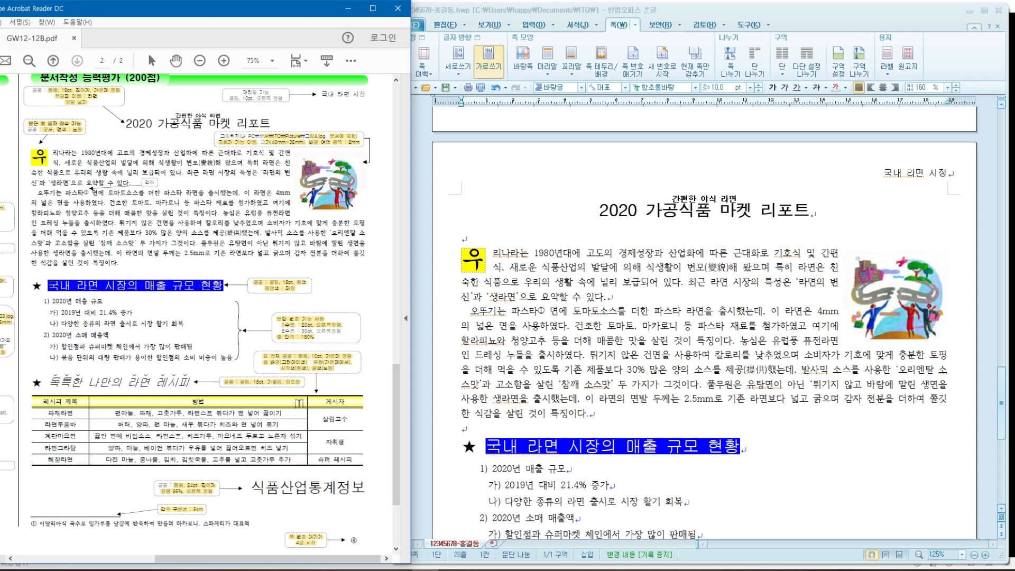
left_click_drag(1004, 418, 1006, 465)
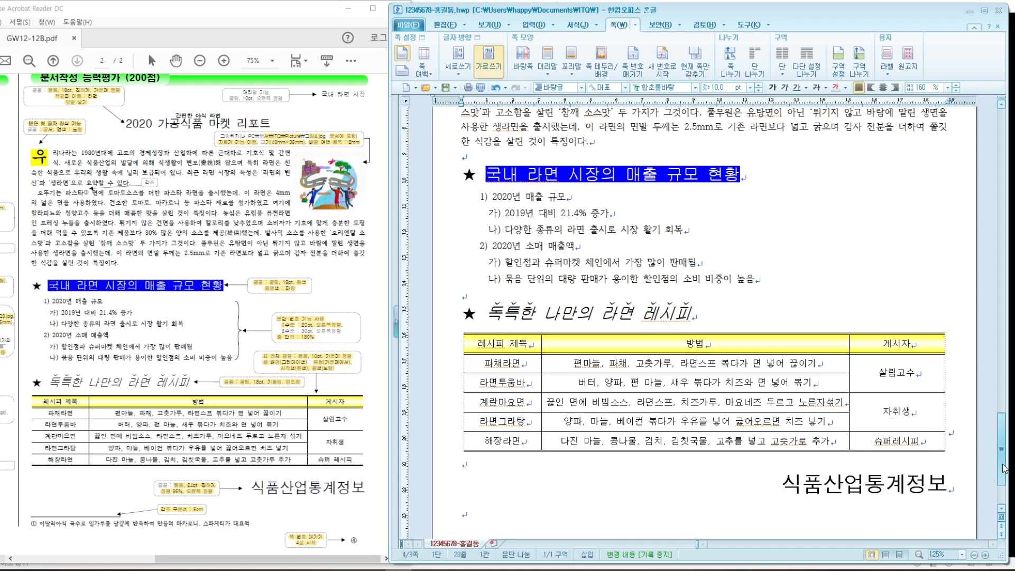
left_click_drag(1005, 467, 1008, 170)
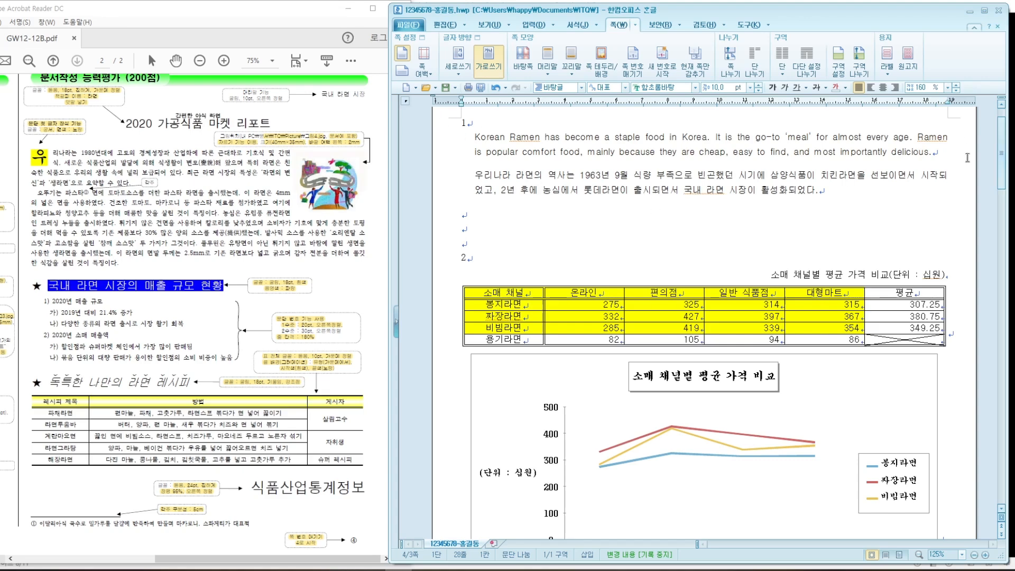
left_click_drag(1005, 150, 1011, 406)
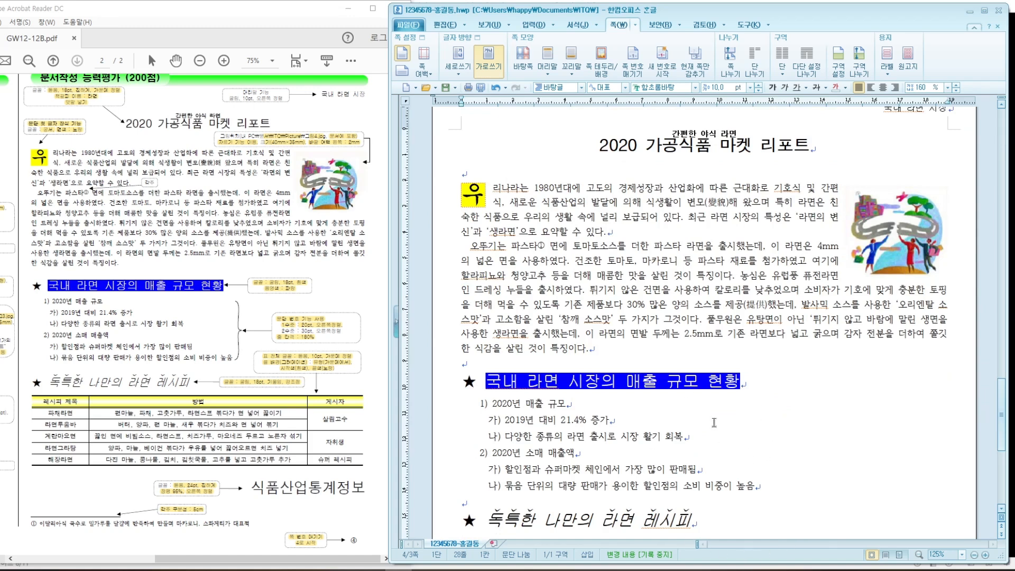
Step: Review the PDF's exam instructions and 문서작성 능력평가 page, and check the document's first page and report page again
left_click(509, 170)
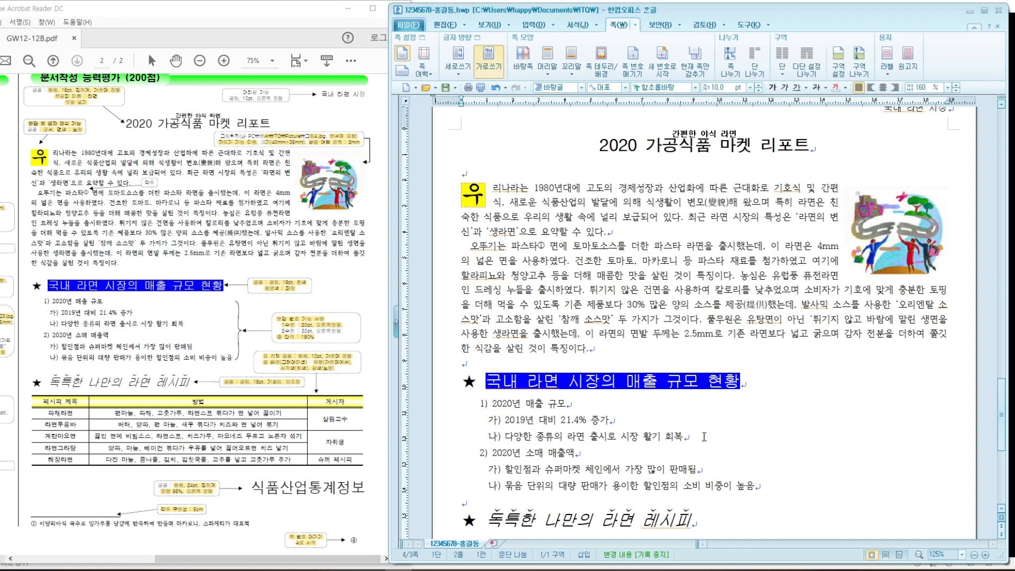
left_click_drag(293, 559, 183, 559)
left_click_drag(397, 428, 401, 259)
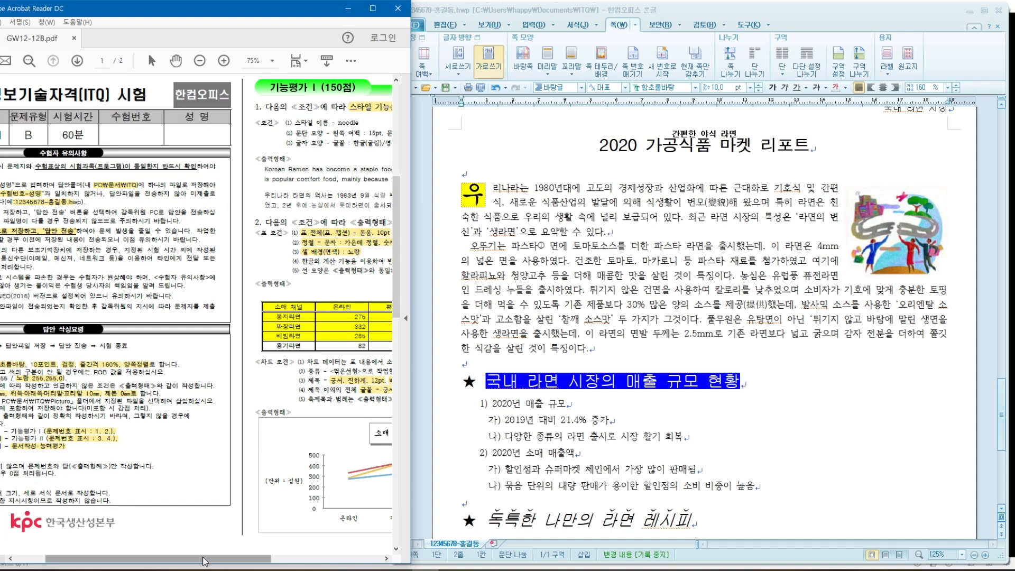
left_click_drag(202, 559, 187, 559)
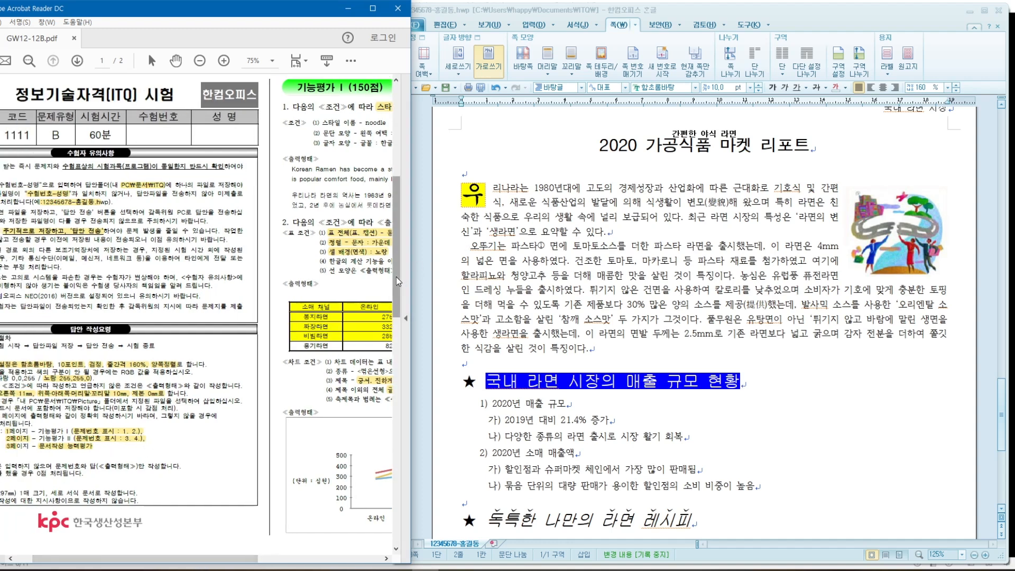
left_click_drag(398, 282, 398, 406)
left_click_drag(211, 559, 322, 559)
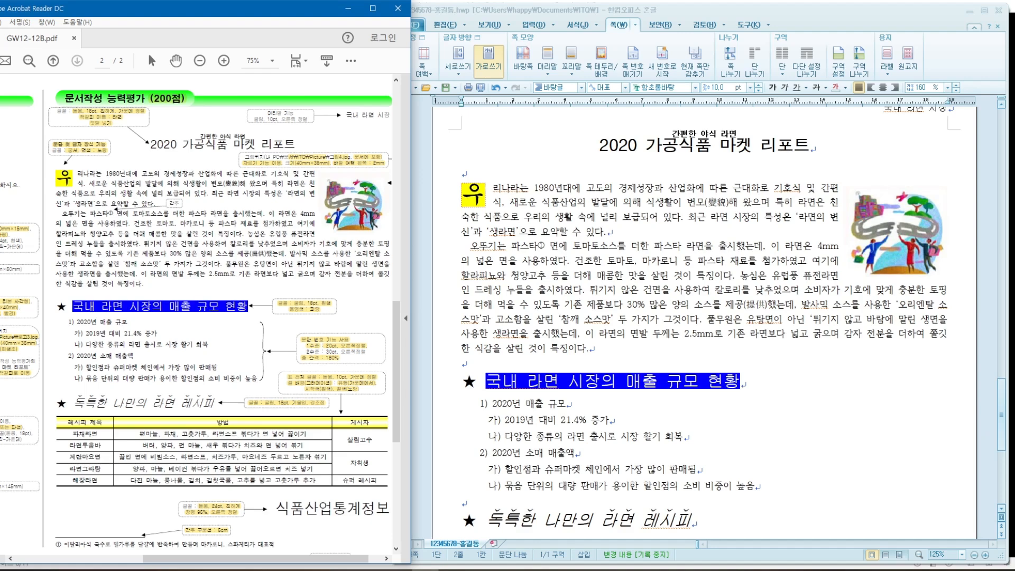
left_click_drag(1002, 440, 1012, 174)
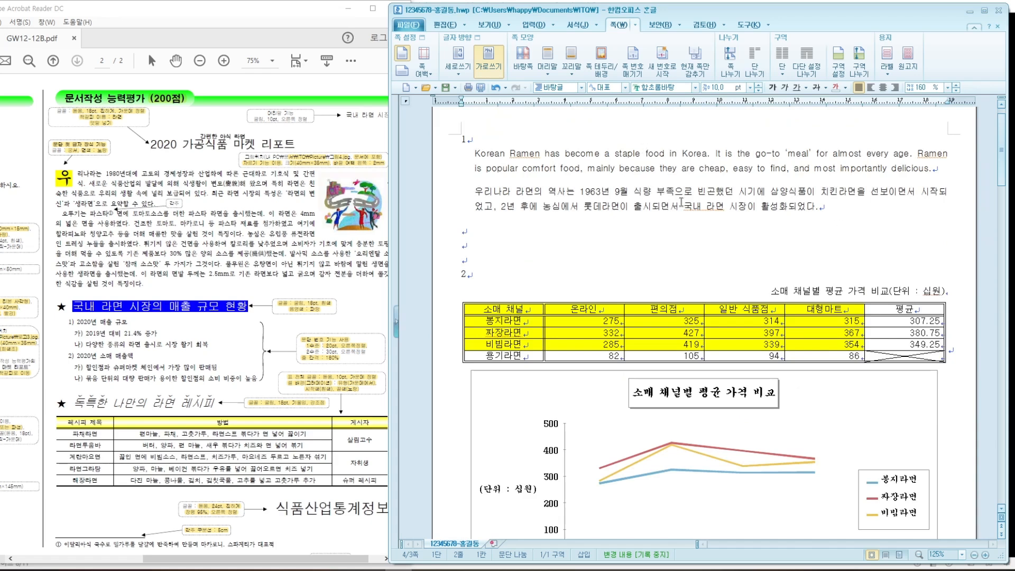
left_click(826, 210)
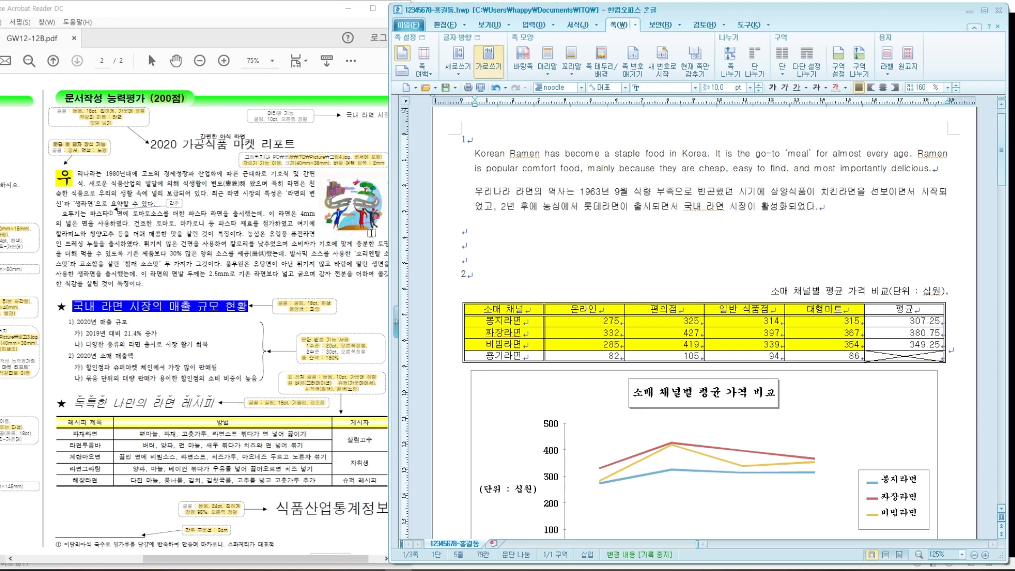
left_click_drag(1003, 180, 1003, 439)
left_click(754, 483)
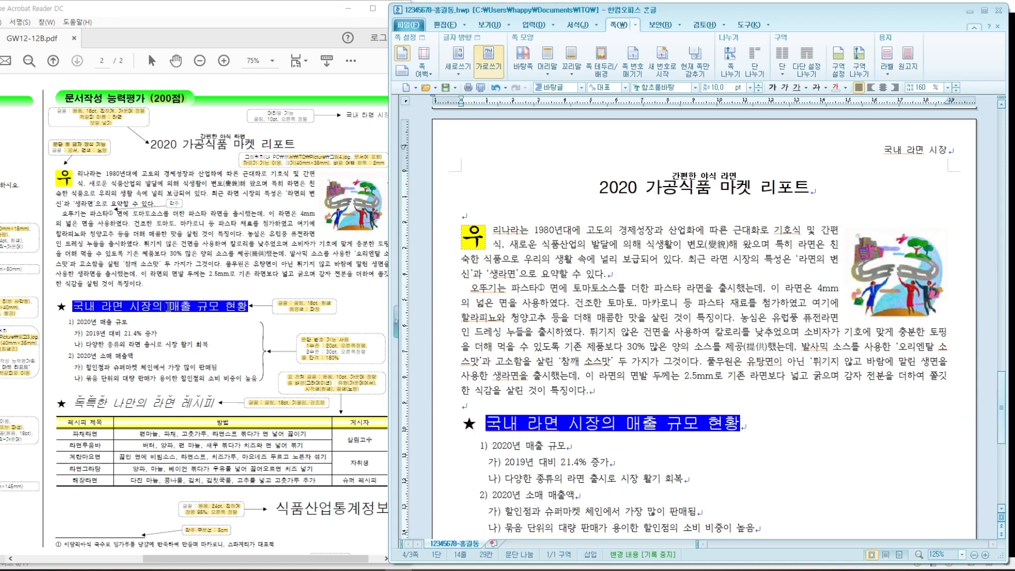
Step: Compare the PDF's 기능평가 II drawing task with the 라면의 종류 drawing on the document's second page
left_click(143, 559)
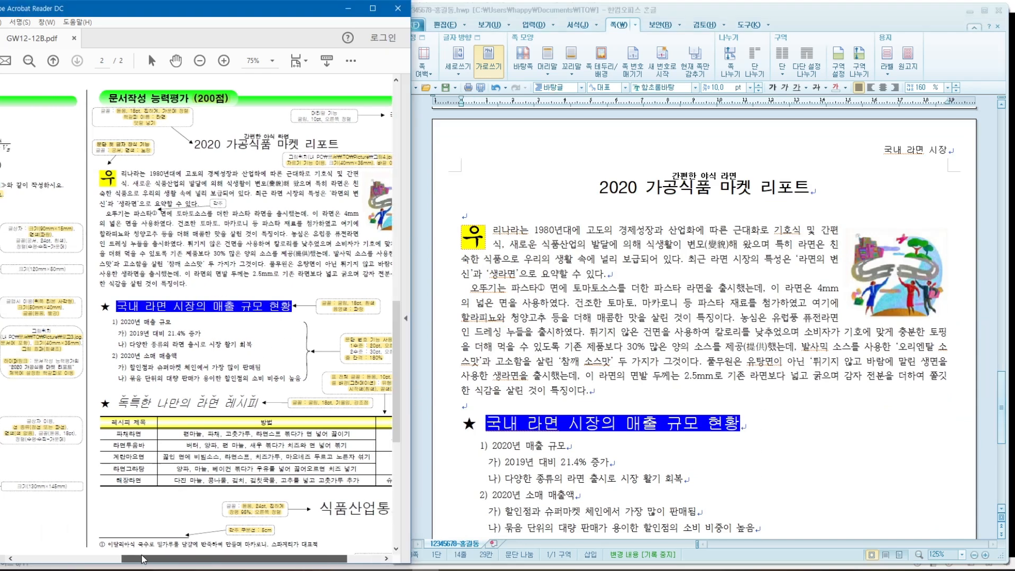
left_click_drag(143, 560, 58, 561)
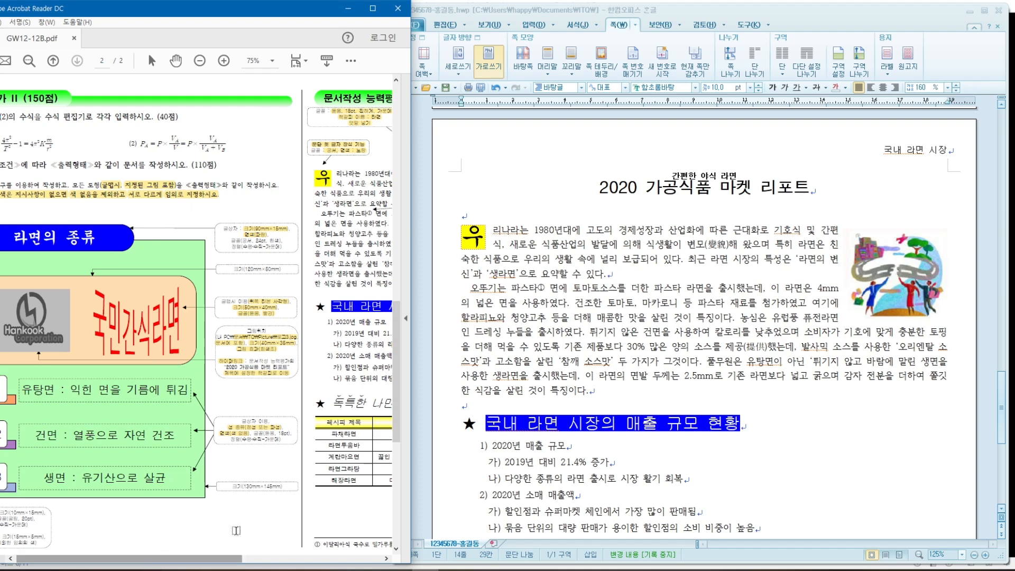
left_click_drag(283, 9, 321, 10)
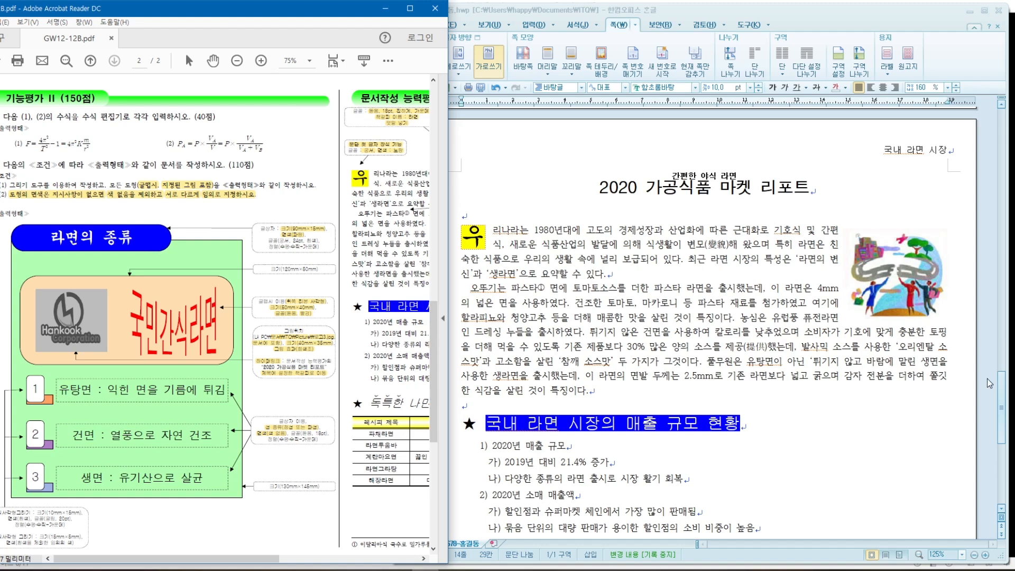
left_click_drag(1001, 394, 1013, 288)
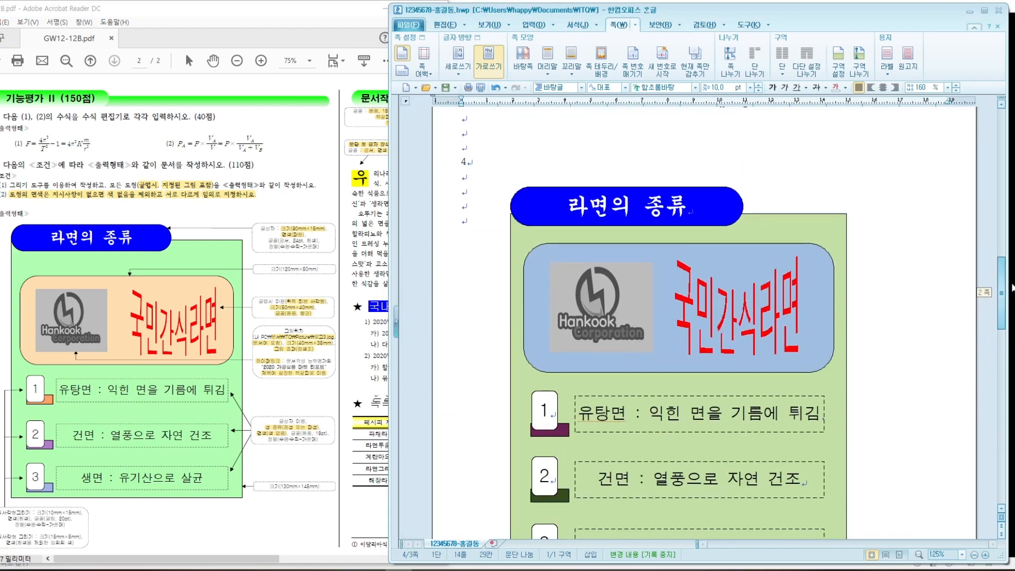
left_click(473, 181)
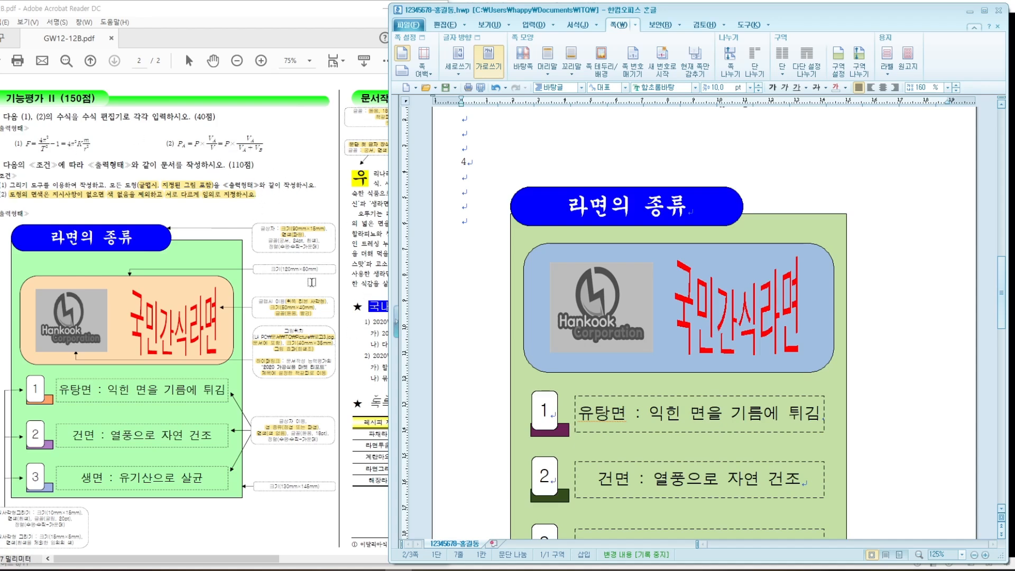
Step: Examine the style, table and chart conditions of 기능평가 I on the PDF's first page
left_click(300, 14)
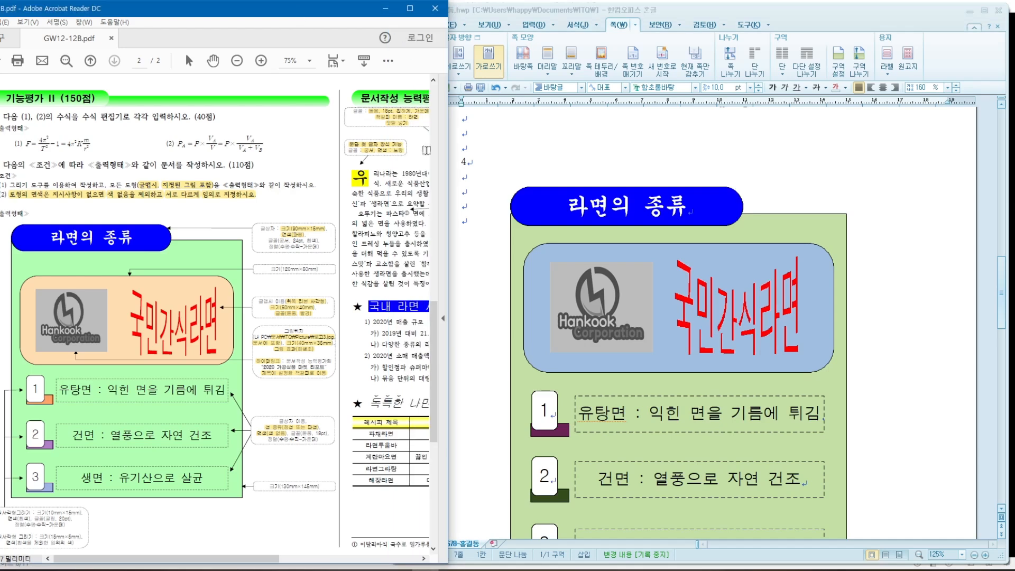
left_click_drag(437, 377, 434, 282)
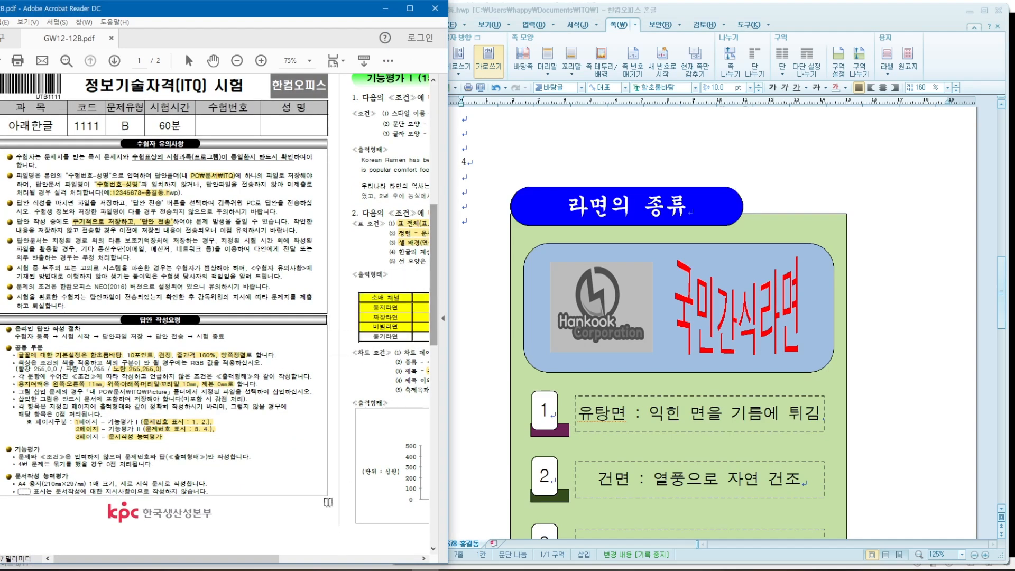
left_click_drag(257, 559, 359, 566)
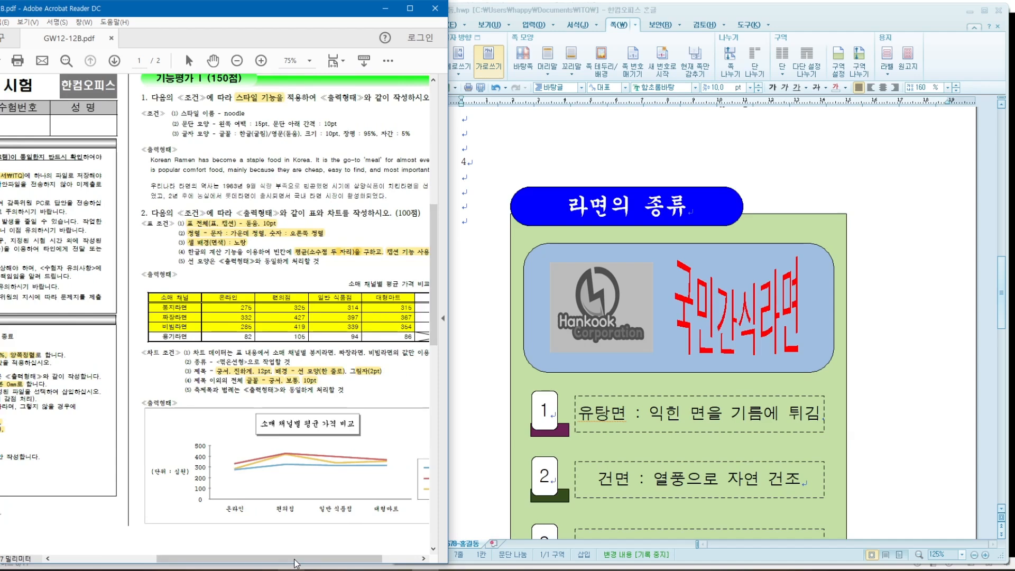
left_click_drag(294, 563, 323, 563)
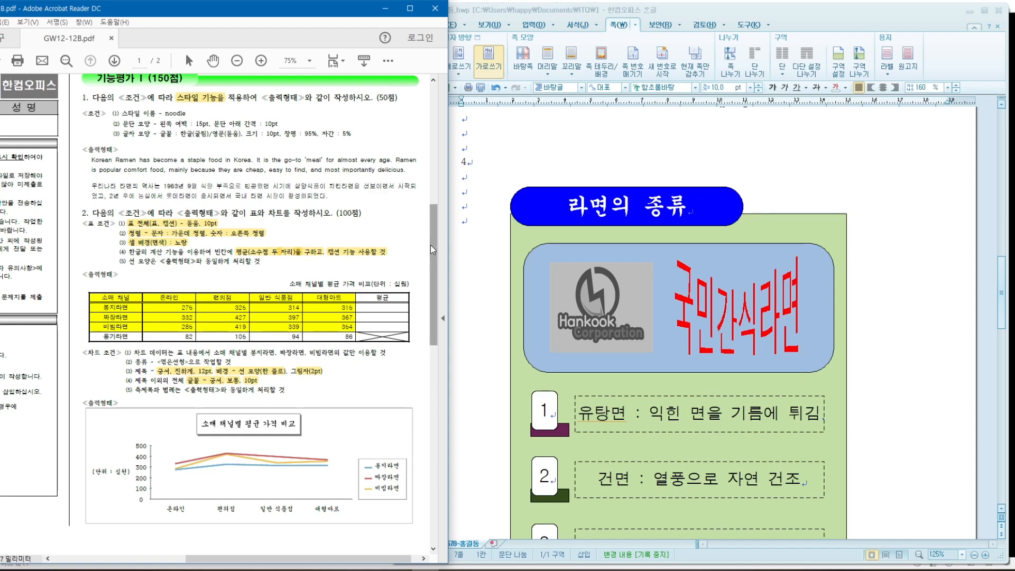
left_click_drag(434, 246, 419, 285)
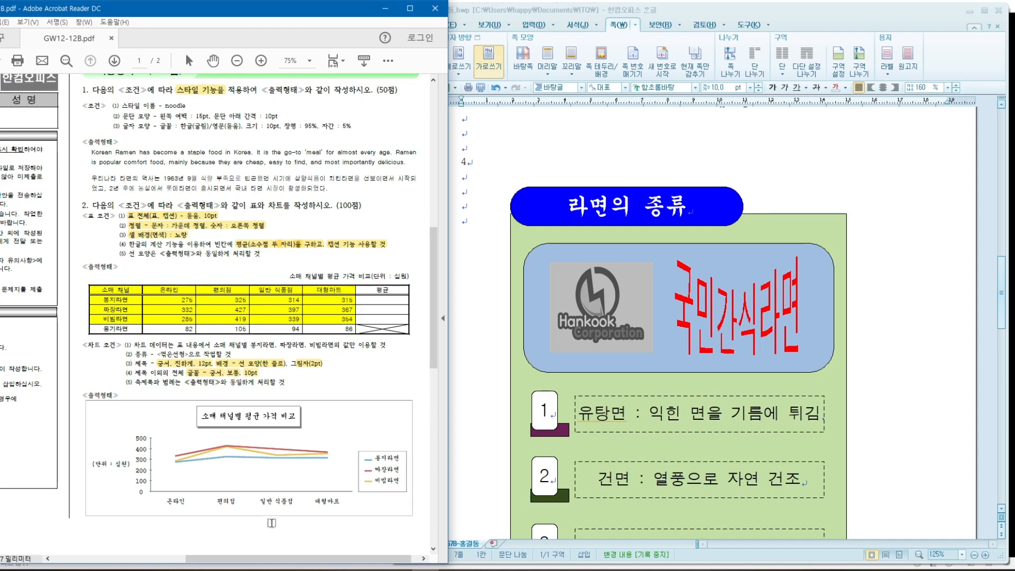
mouse_move(253, 562)
left_mouse_down()
mouse_move(228, 564)
mouse_move(254, 564)
left_mouse_up()
left_click_drag(433, 300, 433, 293)
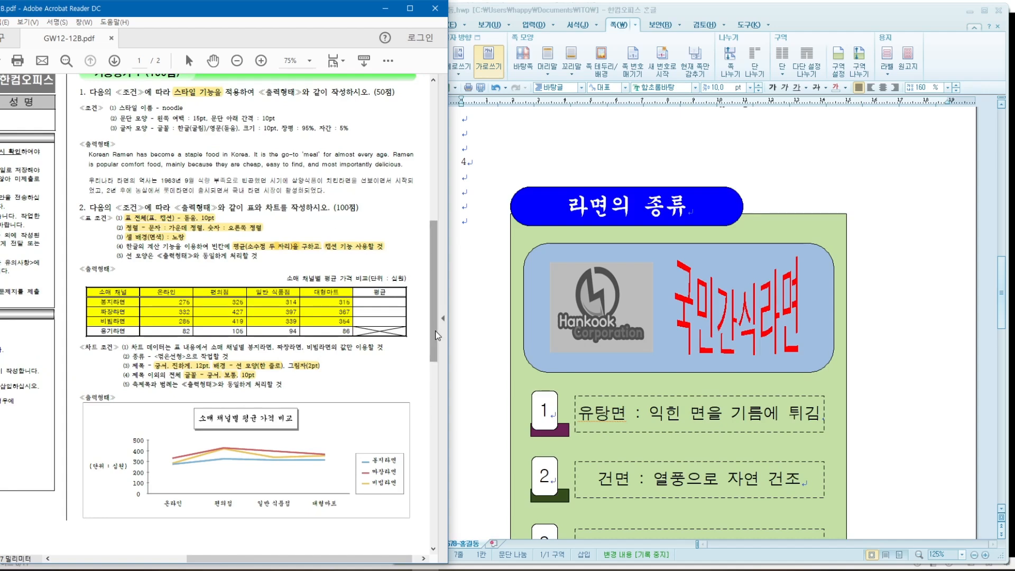
left_click_drag(436, 336, 435, 317)
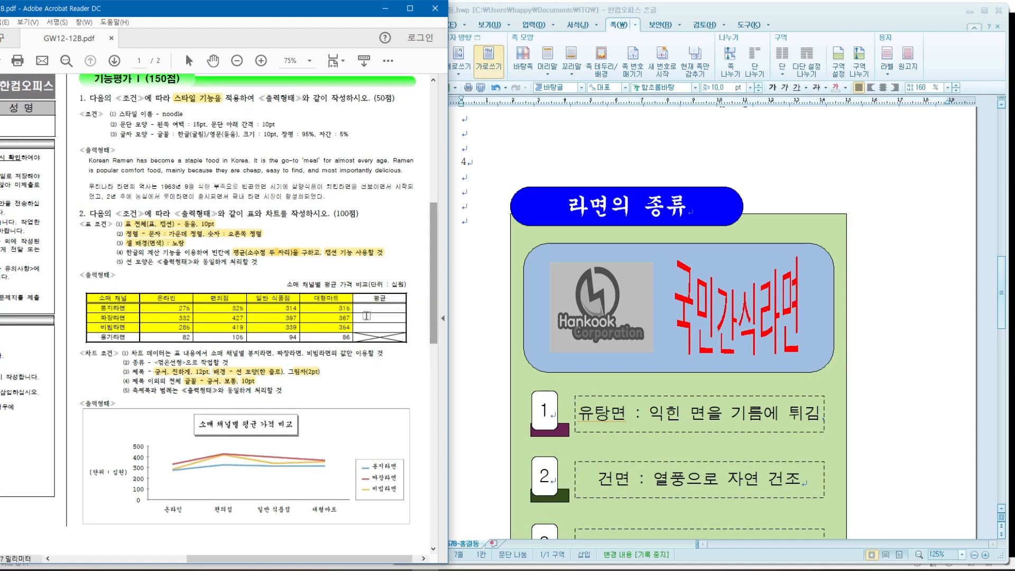